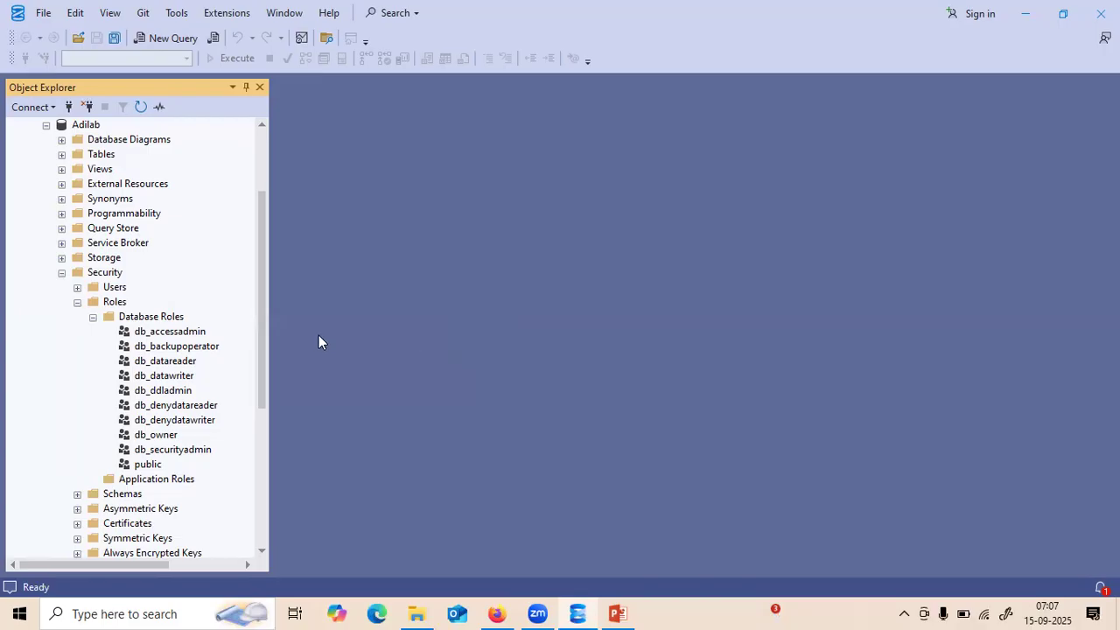
- Review the Adilab database roles from db_datareader through public, ending on db_datawriter
click(182, 364)
click(173, 378)
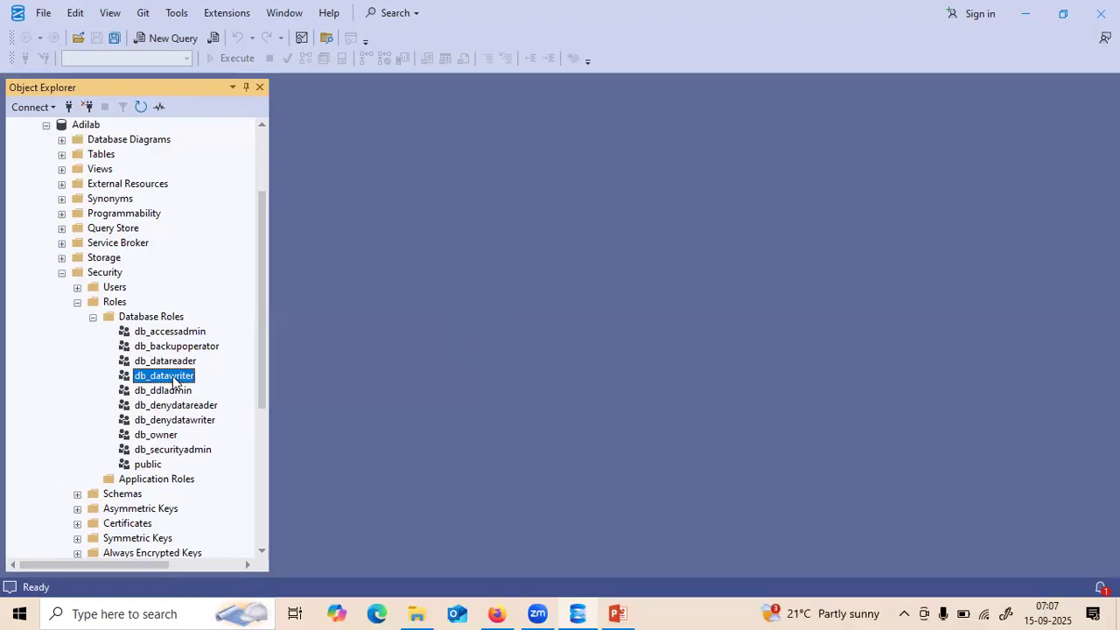
click(170, 406)
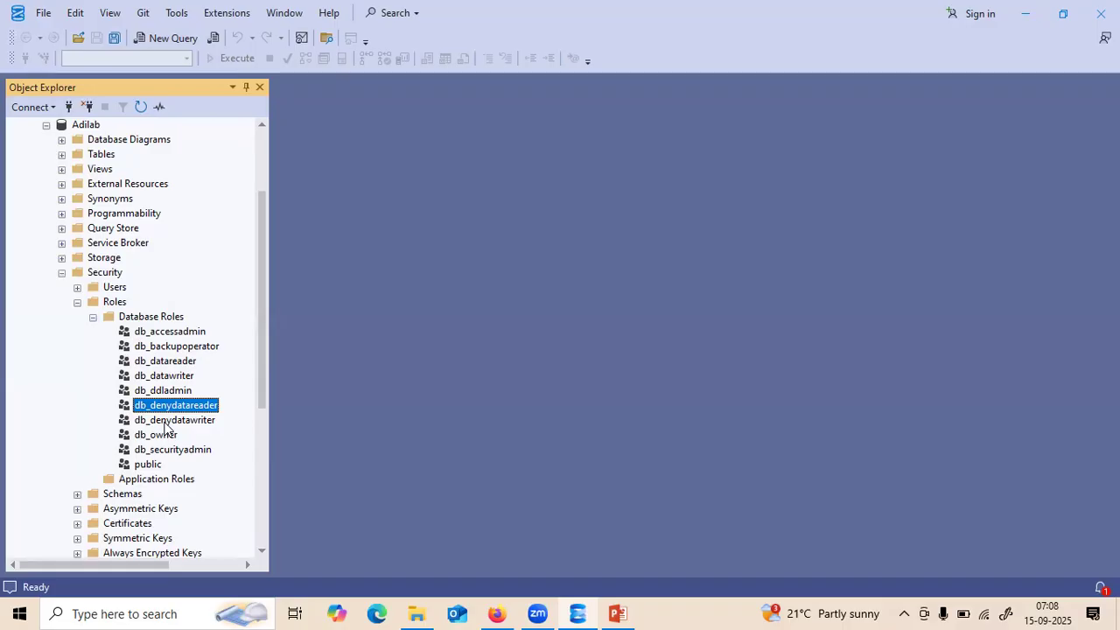
click(166, 424)
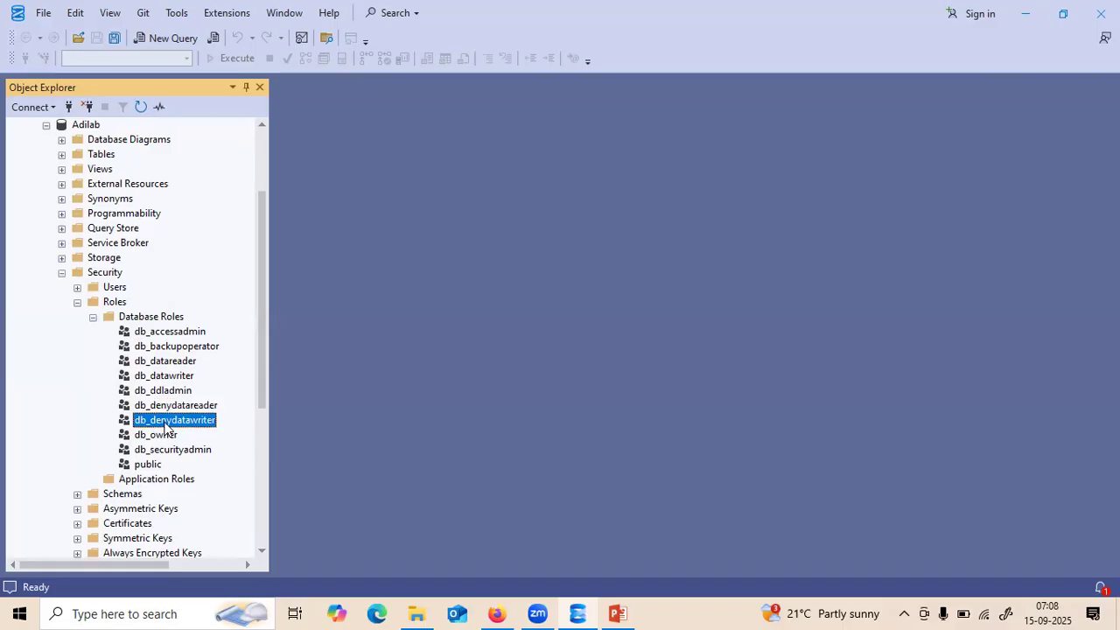
click(157, 394)
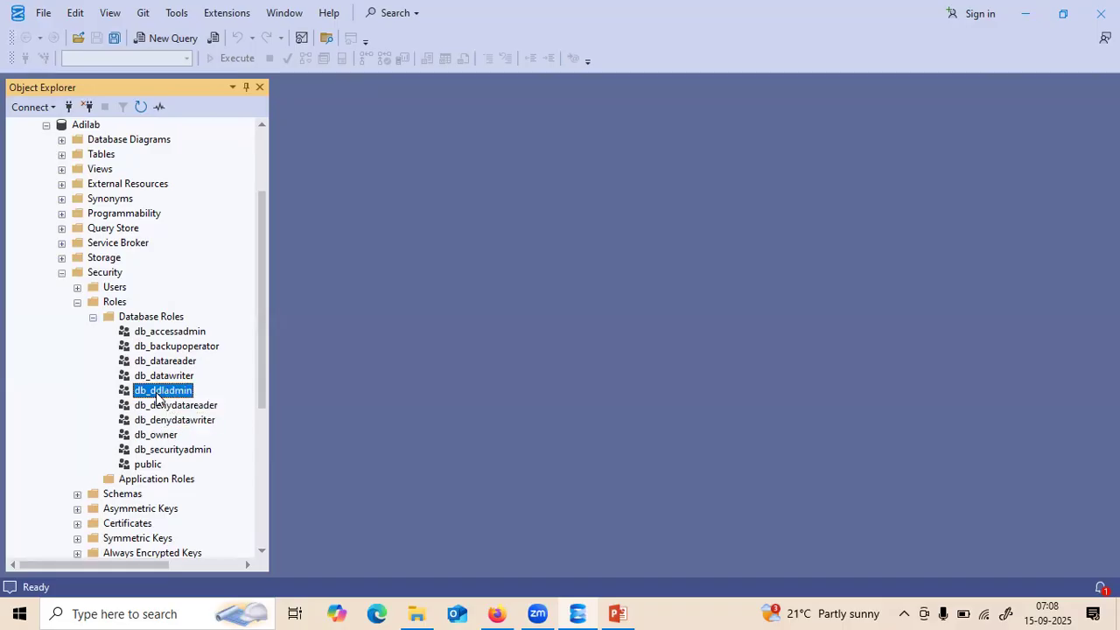
click(155, 435)
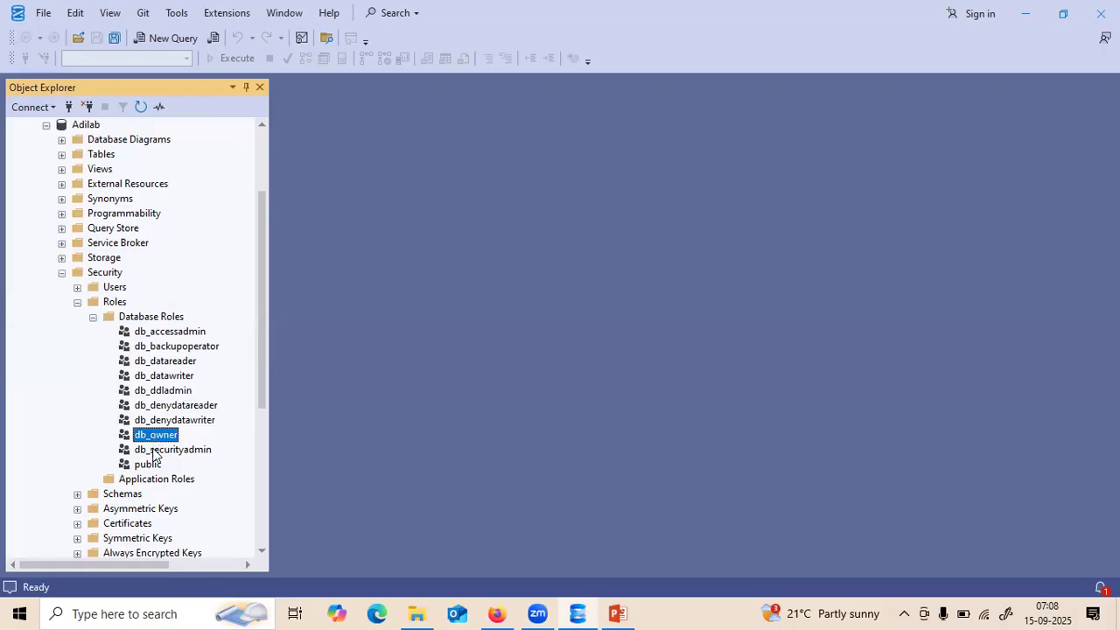
click(154, 451)
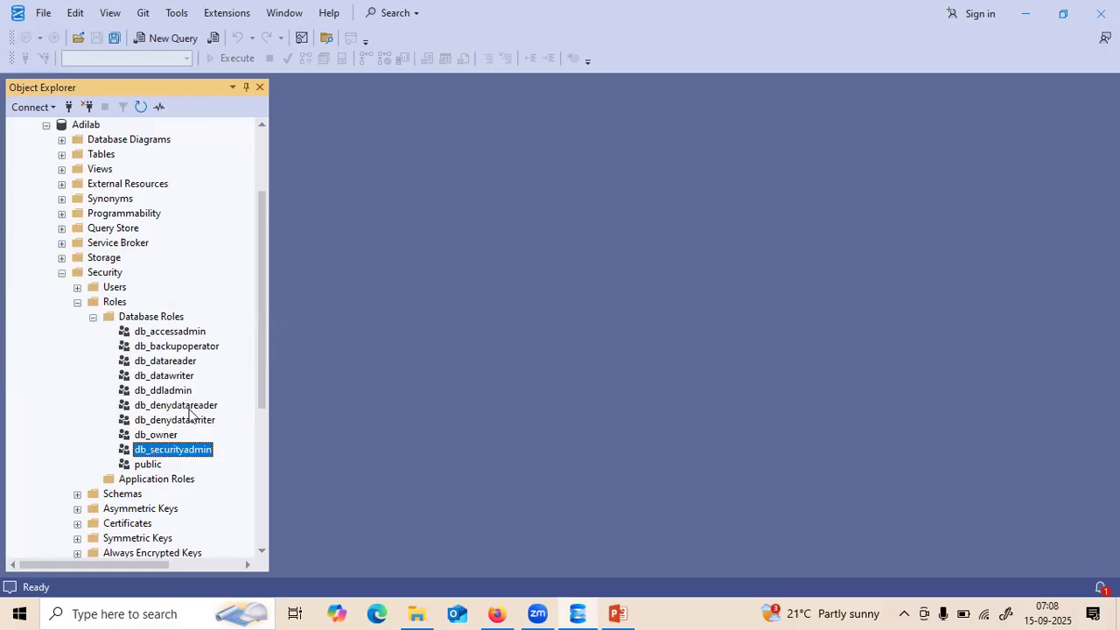
click(164, 347)
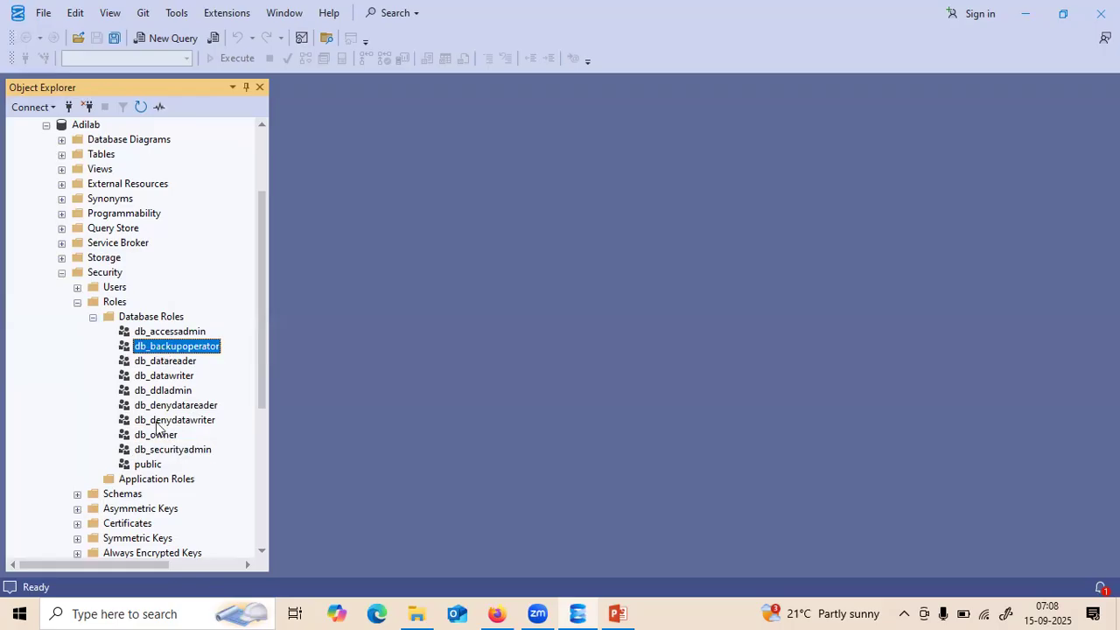
click(149, 464)
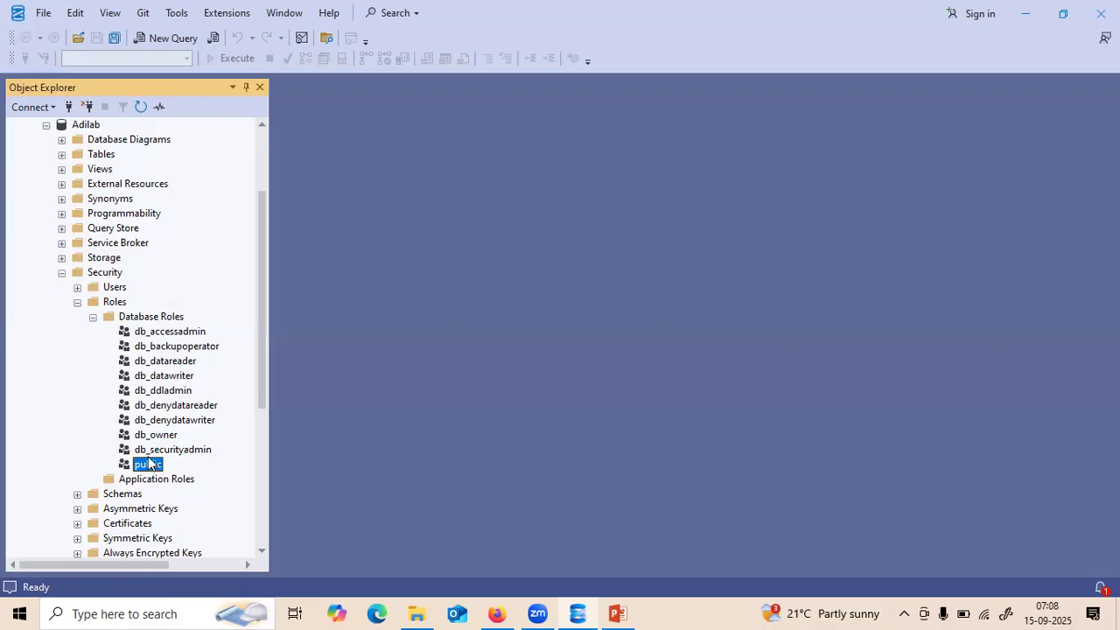
click(152, 364)
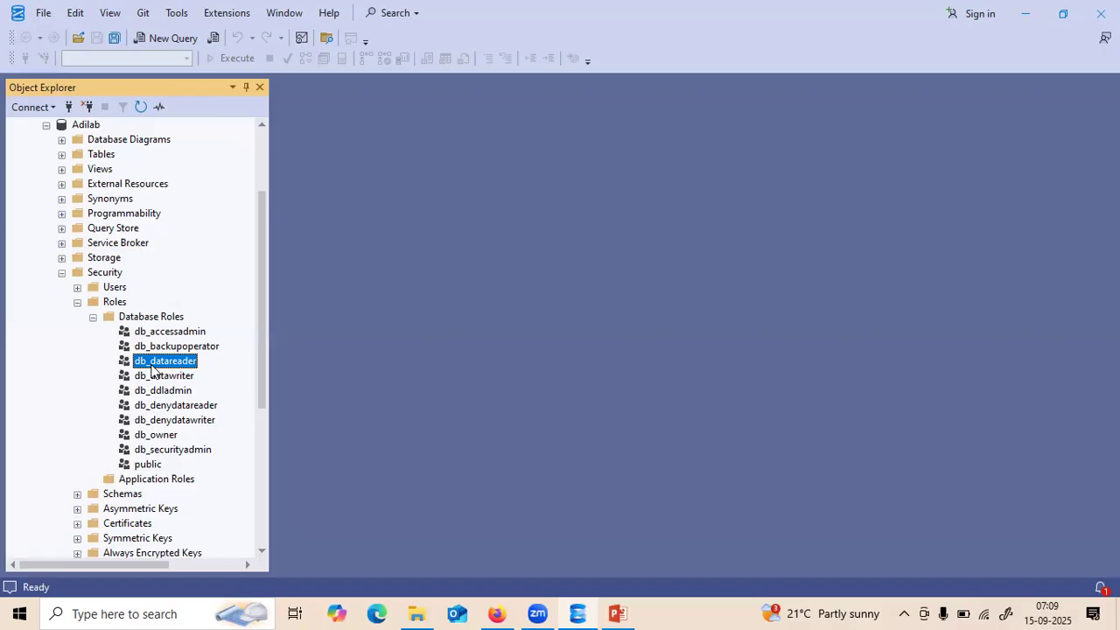
click(158, 375)
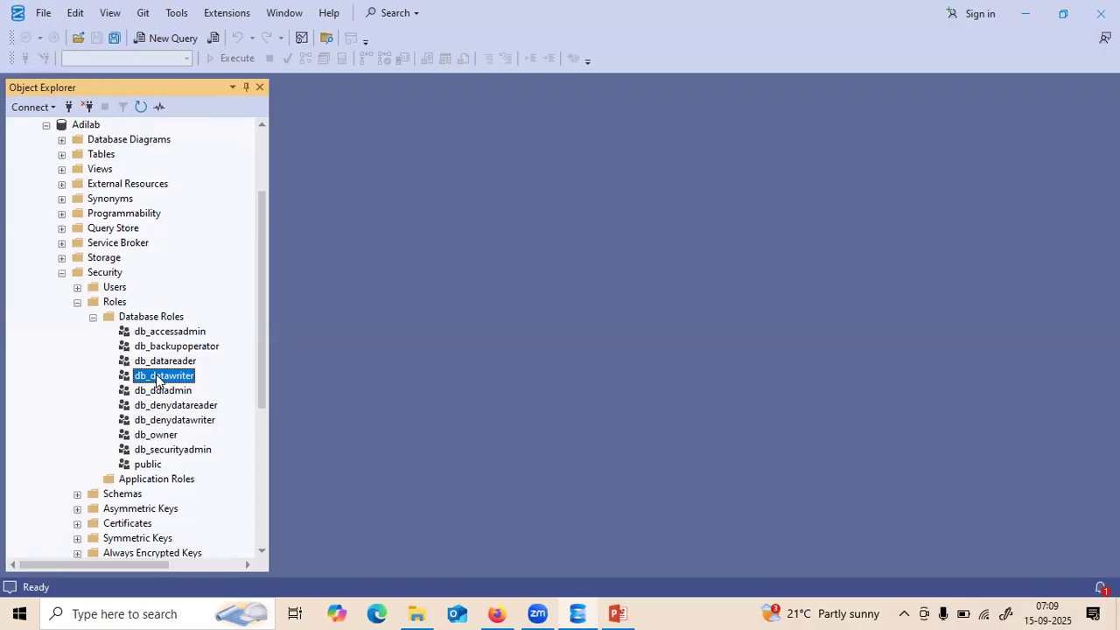
- Collapse the Adilab database and then the Databases folder in Object Explorer
click(257, 152)
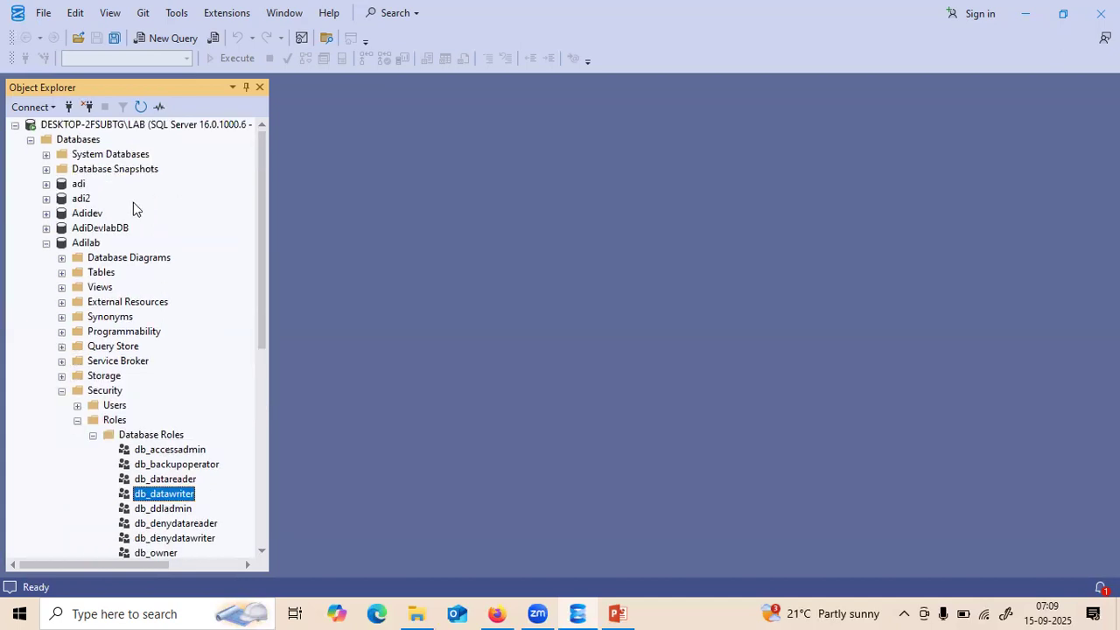
click(46, 244)
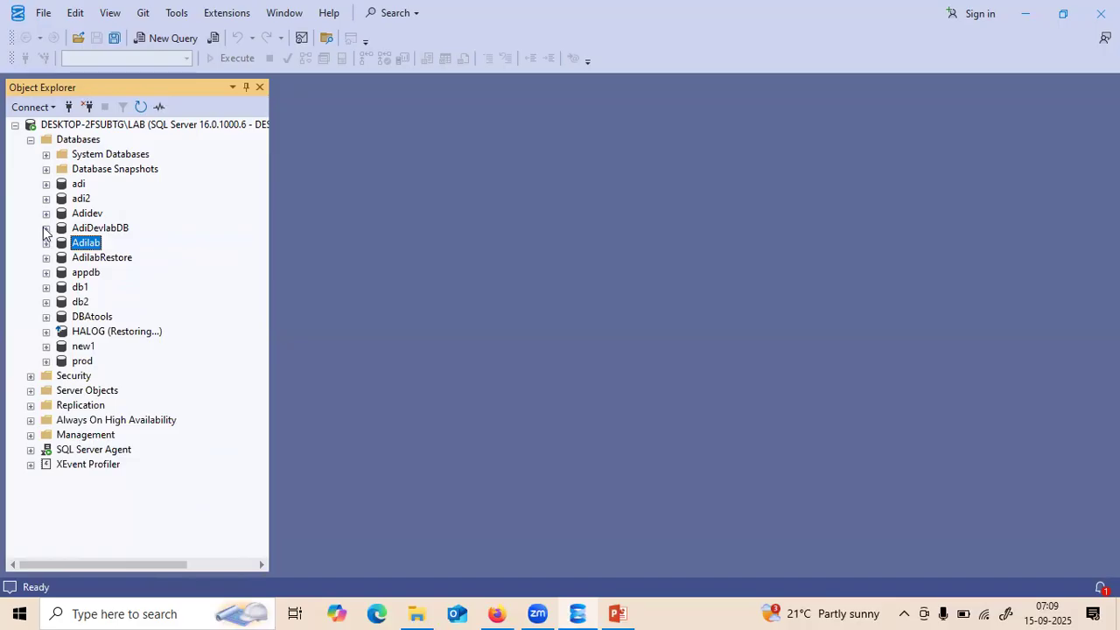
click(29, 141)
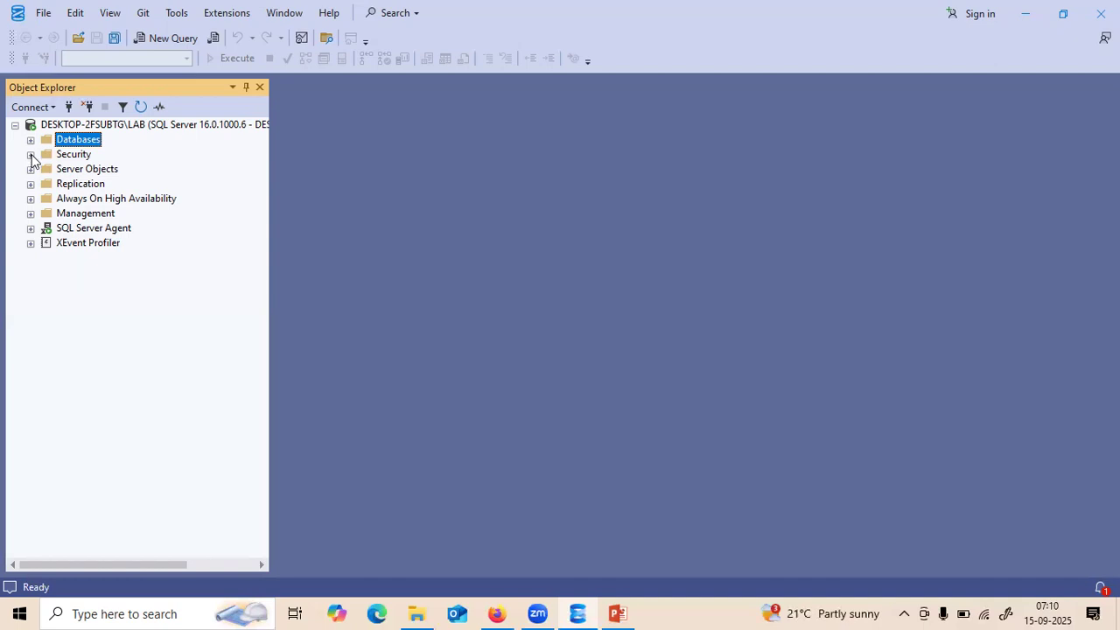
- Expand the server-level Security folder to list Logins, Server Roles, Credentials and Audits
click(31, 155)
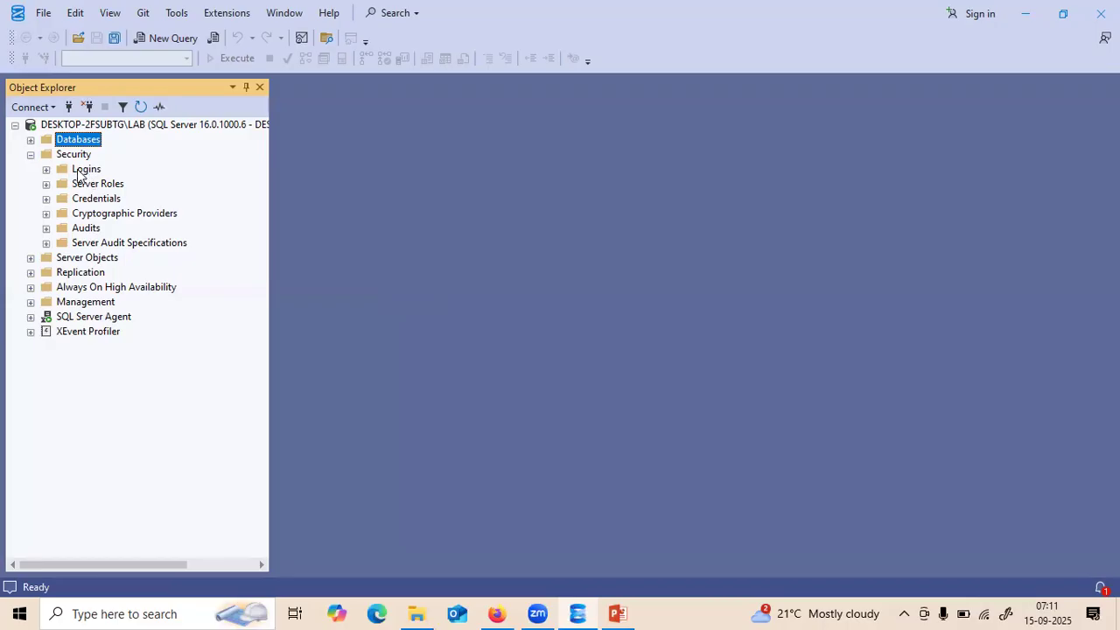
- Start a new login named app1W using SQL Server authentication, then search for Notepad
right_click(81, 171)
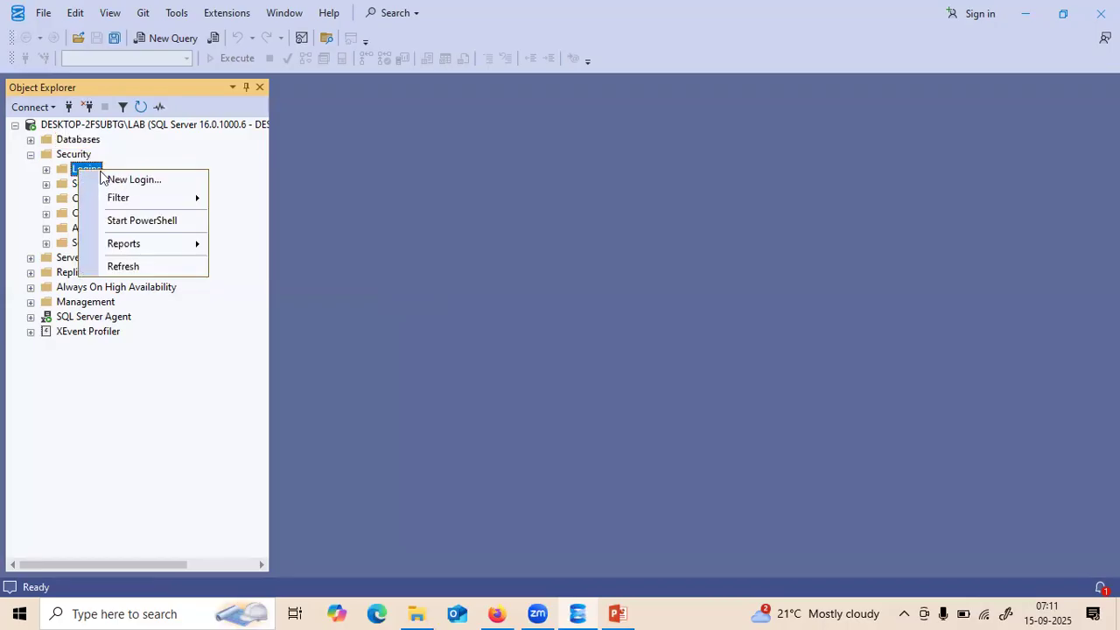
click(114, 179)
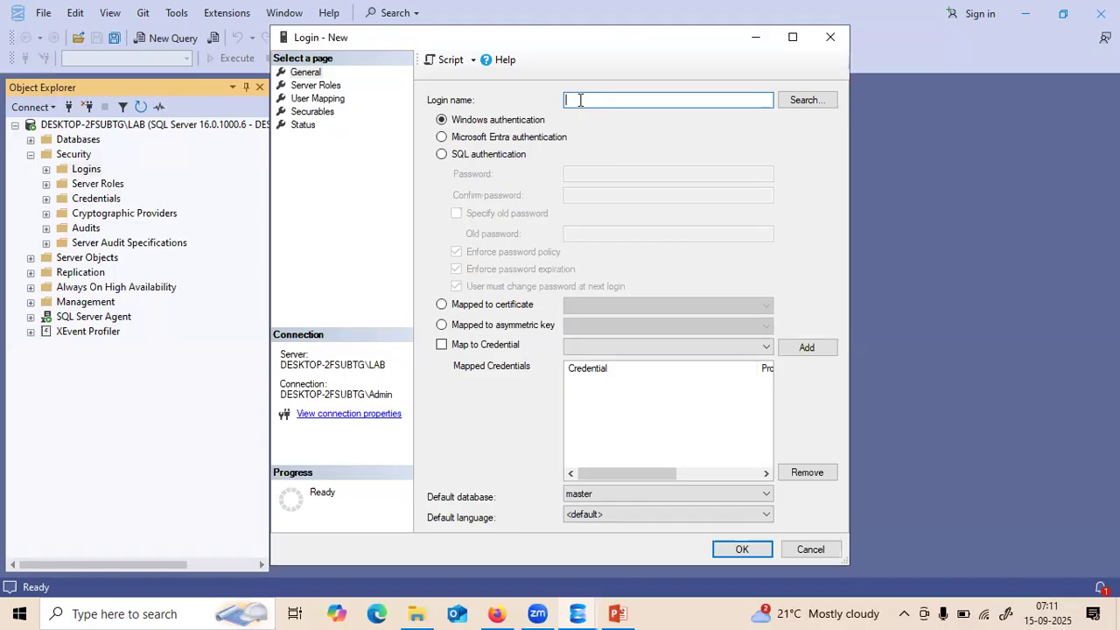
text(applW)
click(442, 155)
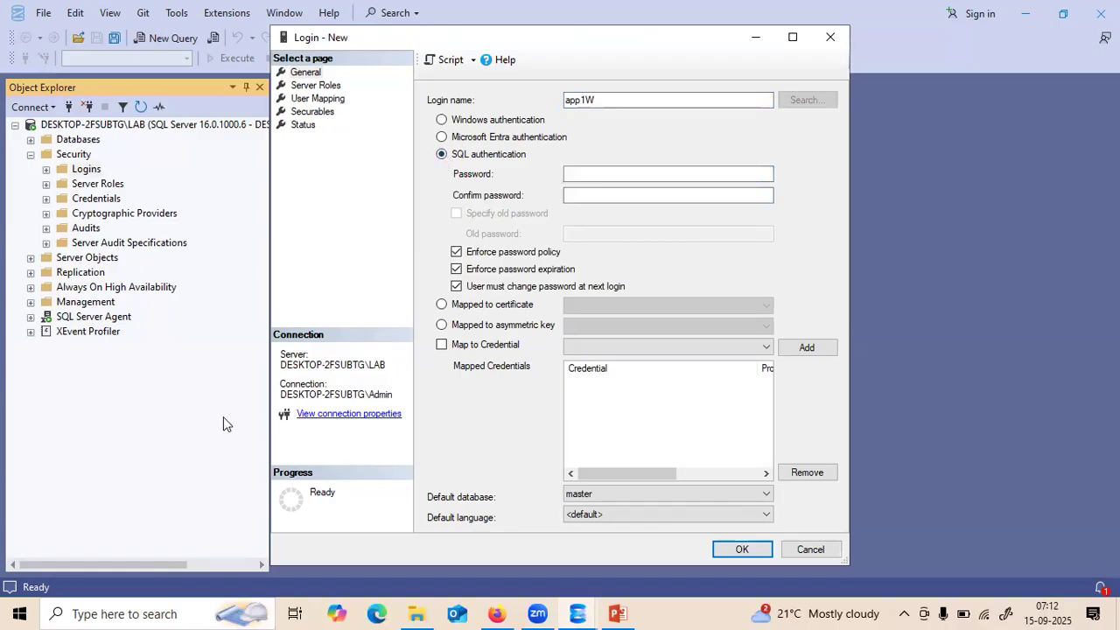
click(125, 613)
text(note)
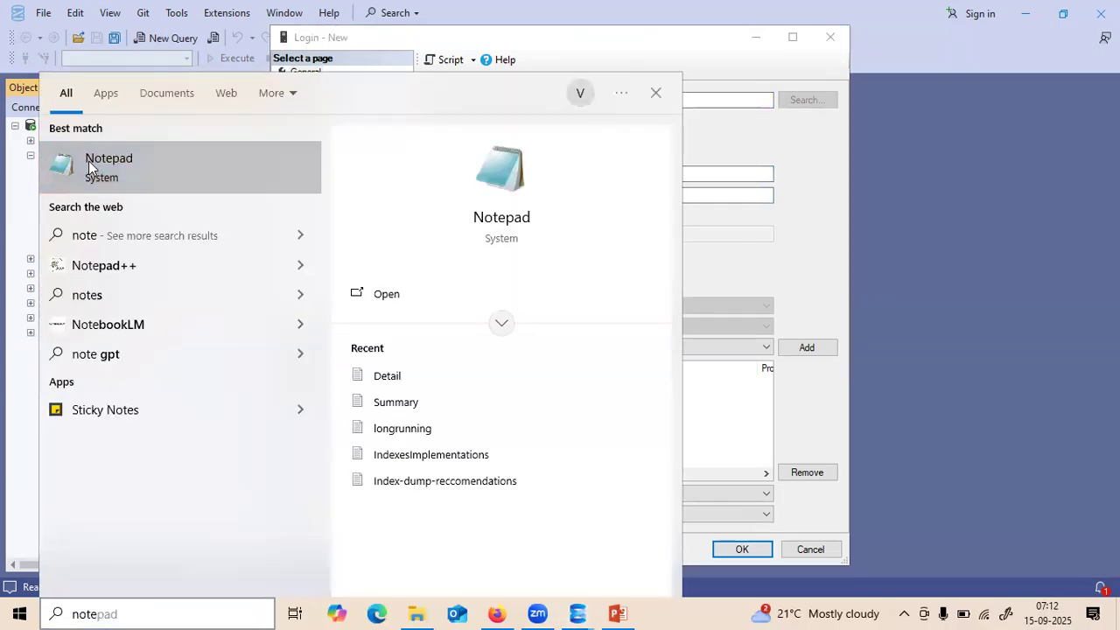
- Write the new login's password in Notepad, select the line, and minimize Notepad
click(89, 160)
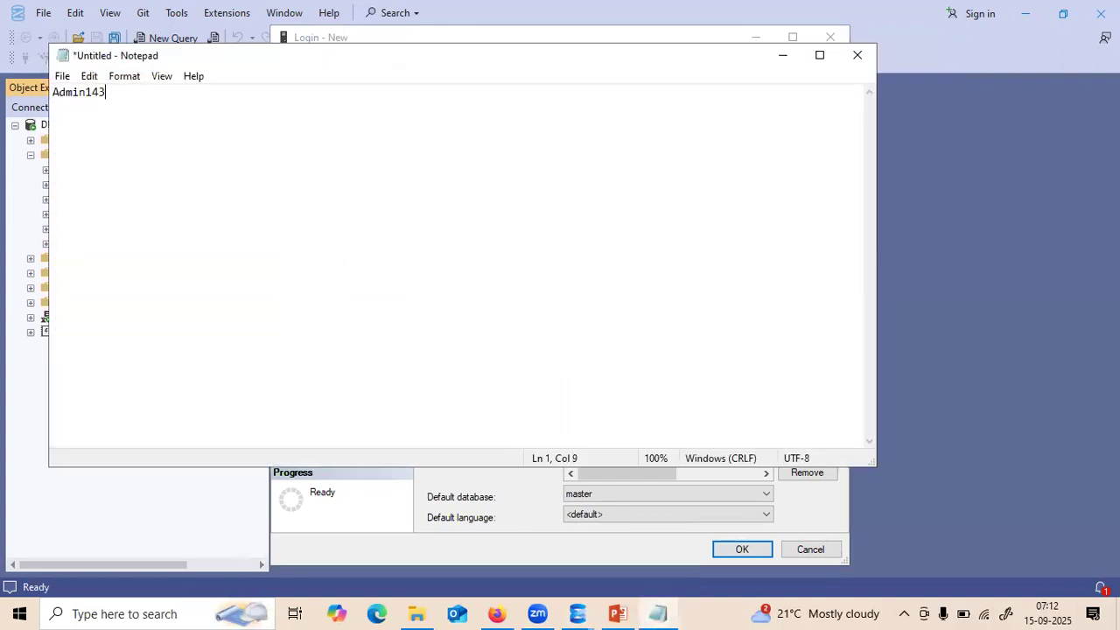
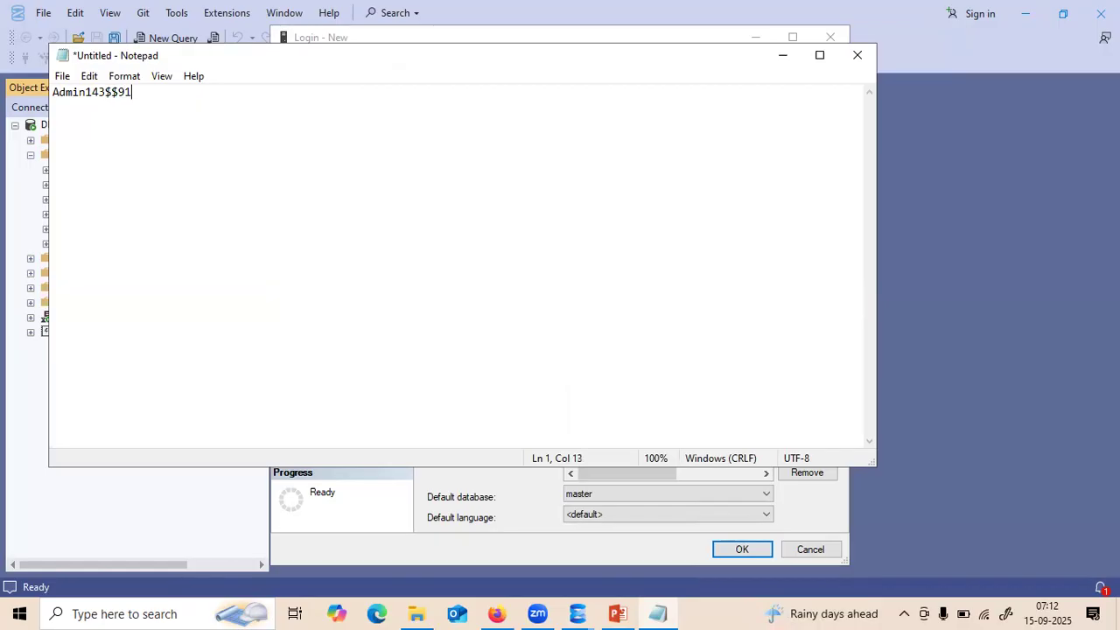
drag(184, 98, 50, 100)
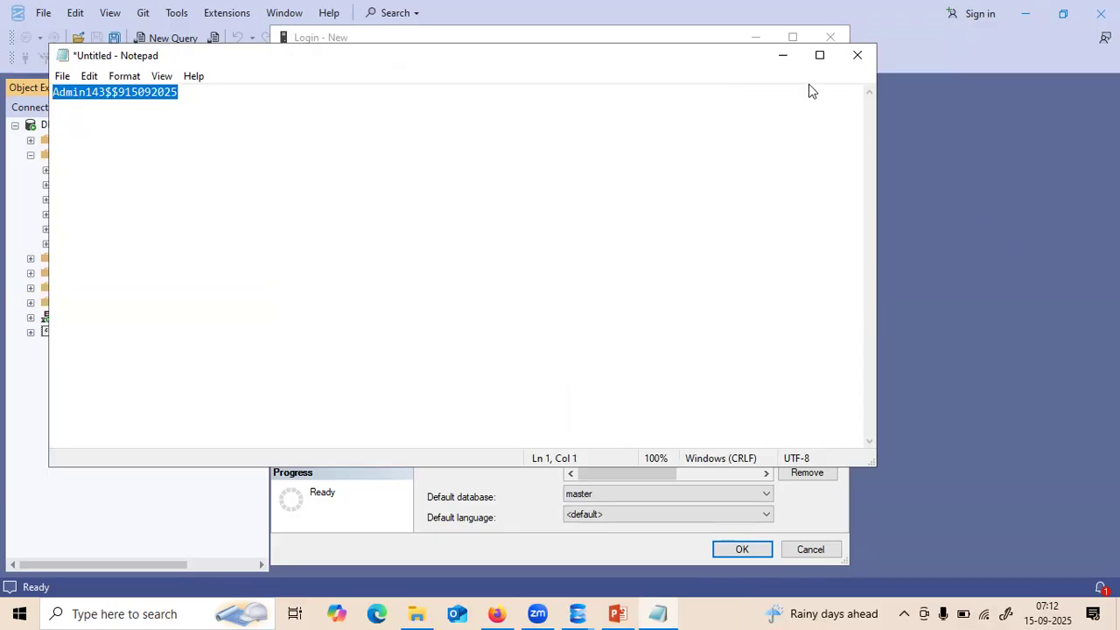
click(782, 55)
- Paste the password into Password and Confirm password, disable expiration, and open User Mapping
click(582, 173)
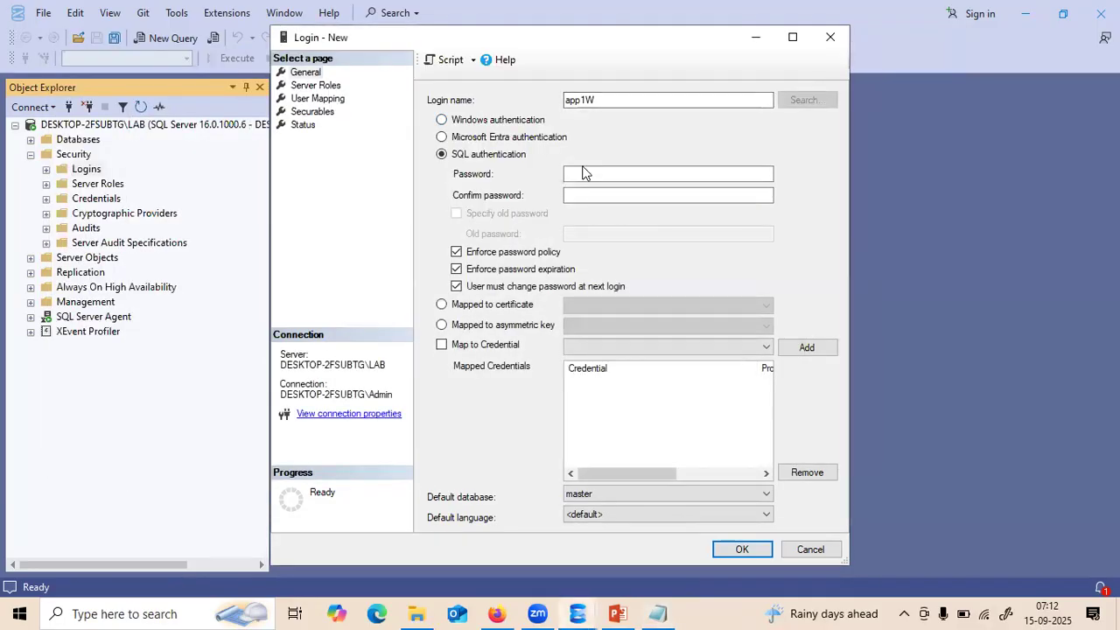
key(ctrl+v)
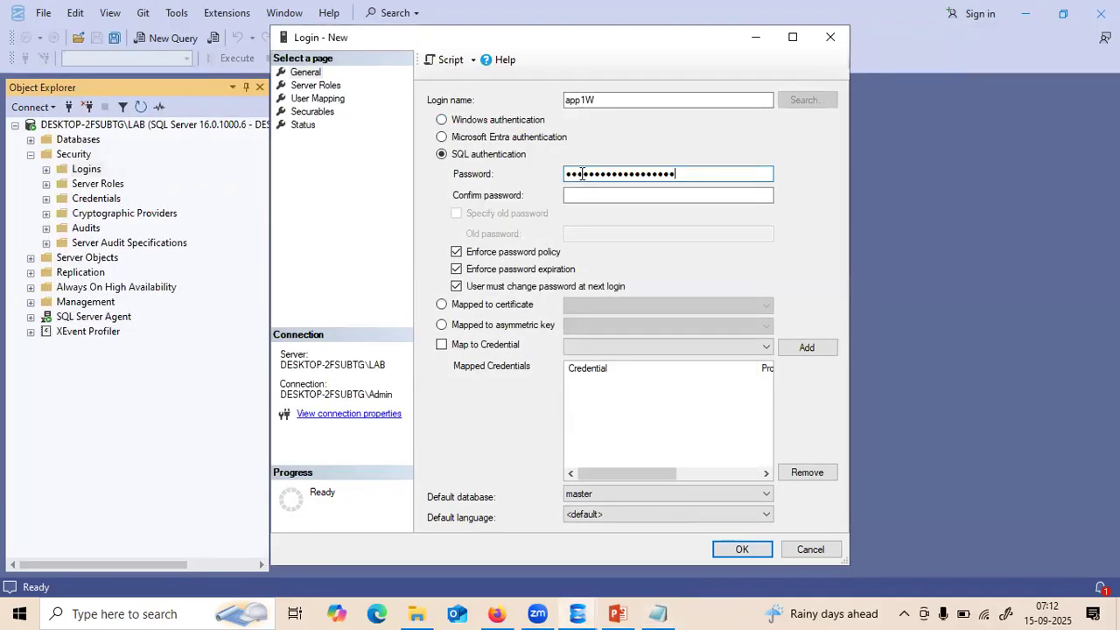
click(582, 191)
key(ctrl+v)
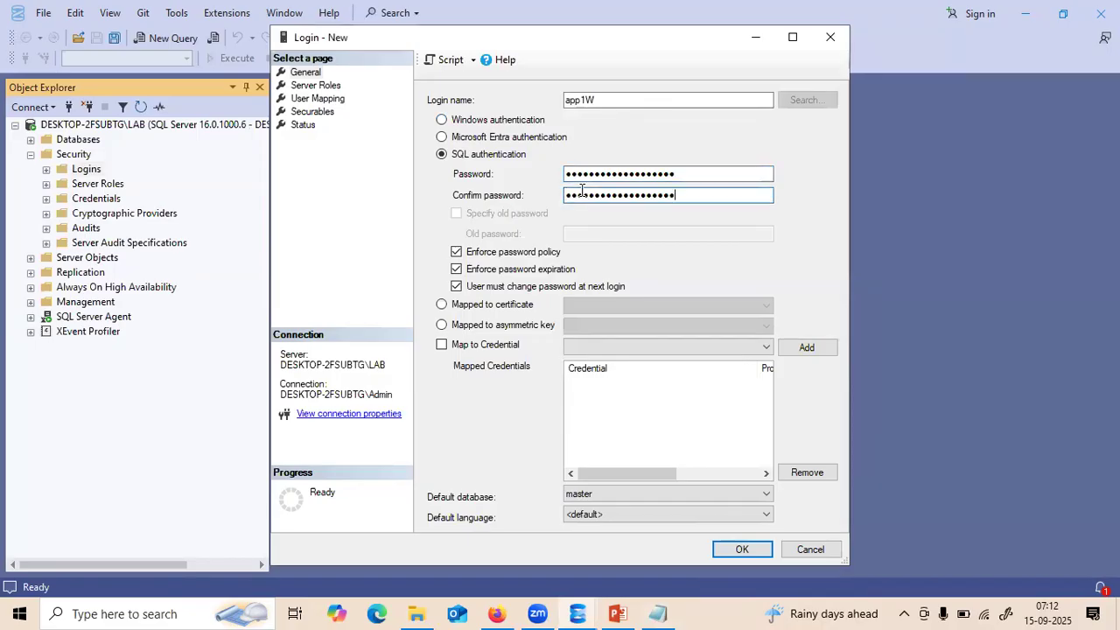
click(456, 270)
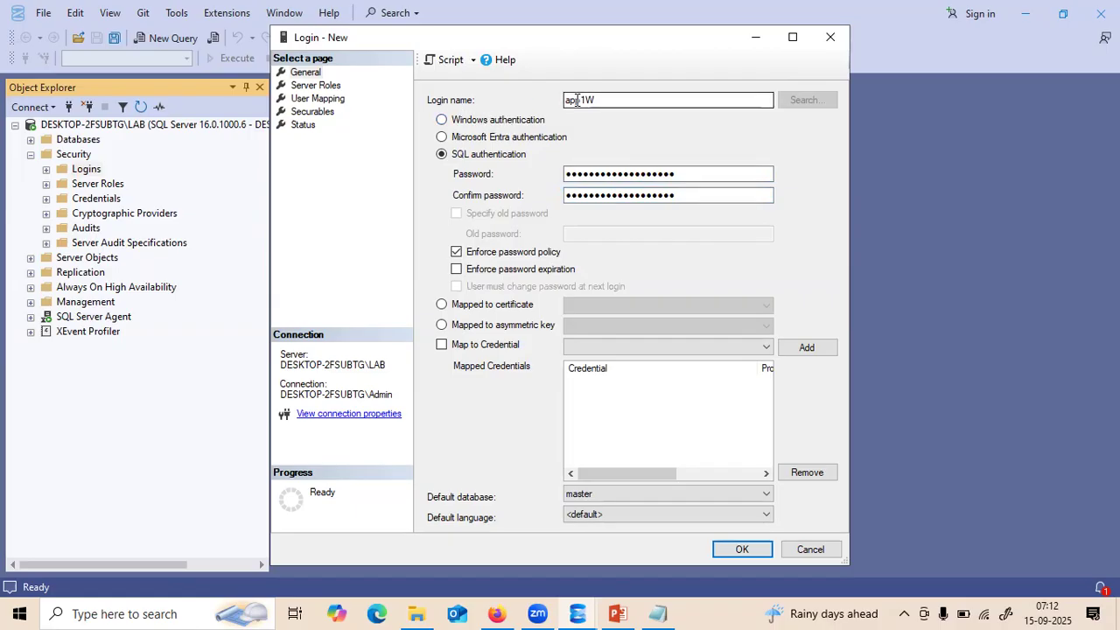
click(299, 98)
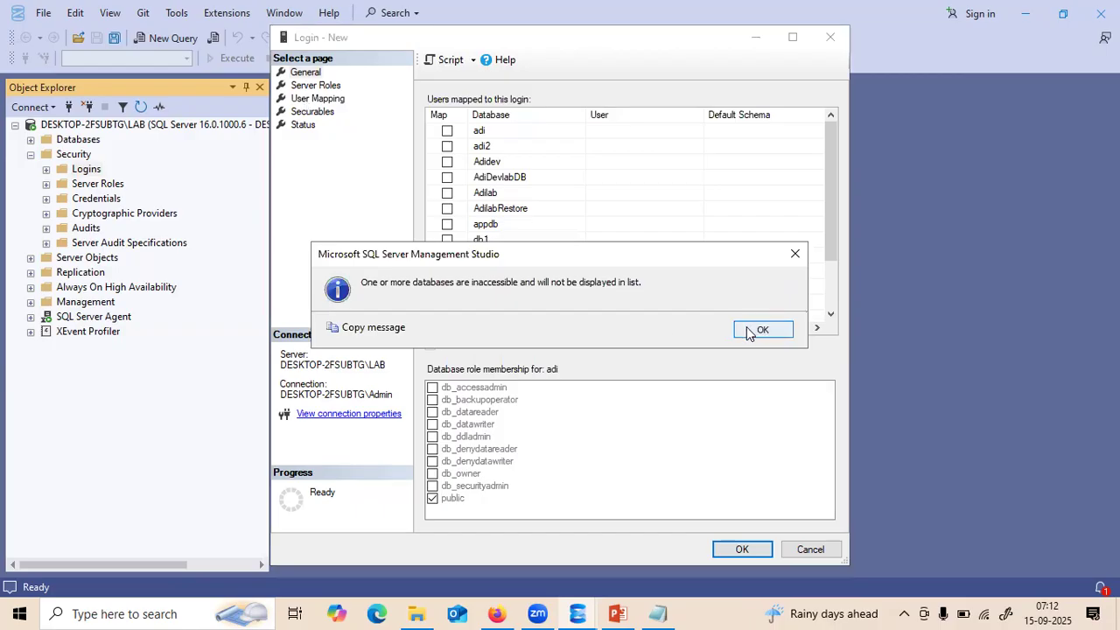
- Map app1W to Adilab with db_datawriter and script the login to a new query window
click(759, 330)
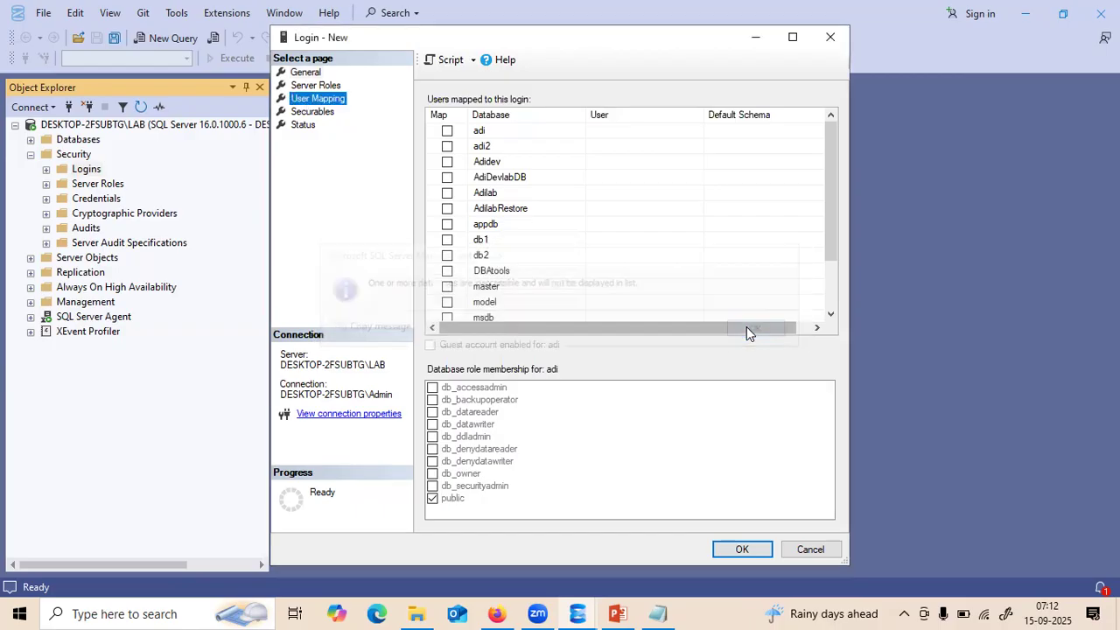
click(446, 193)
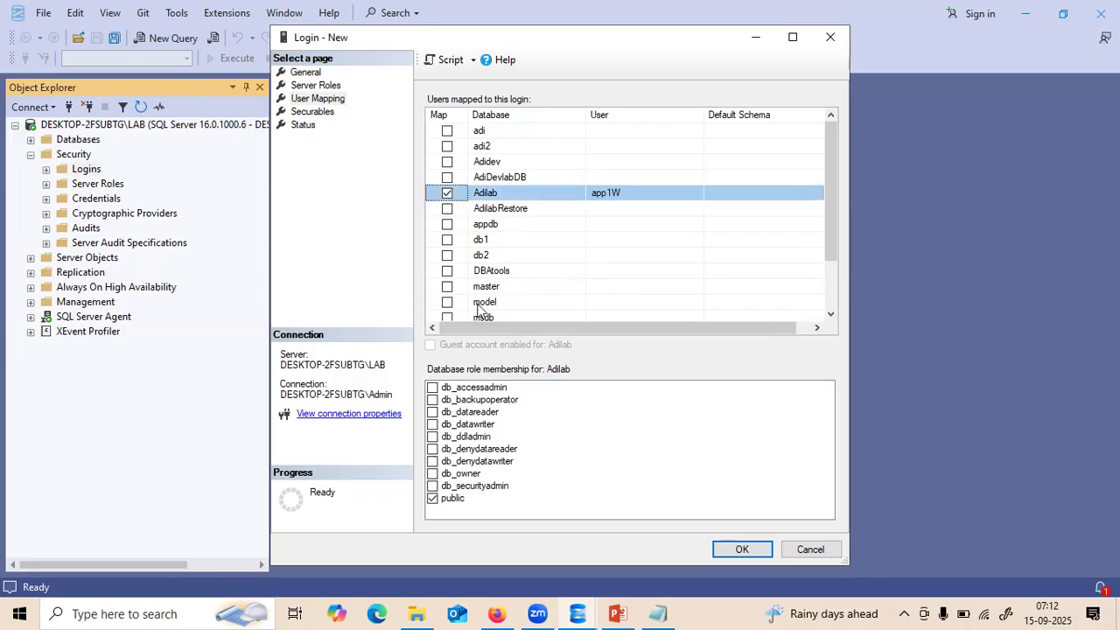
click(438, 424)
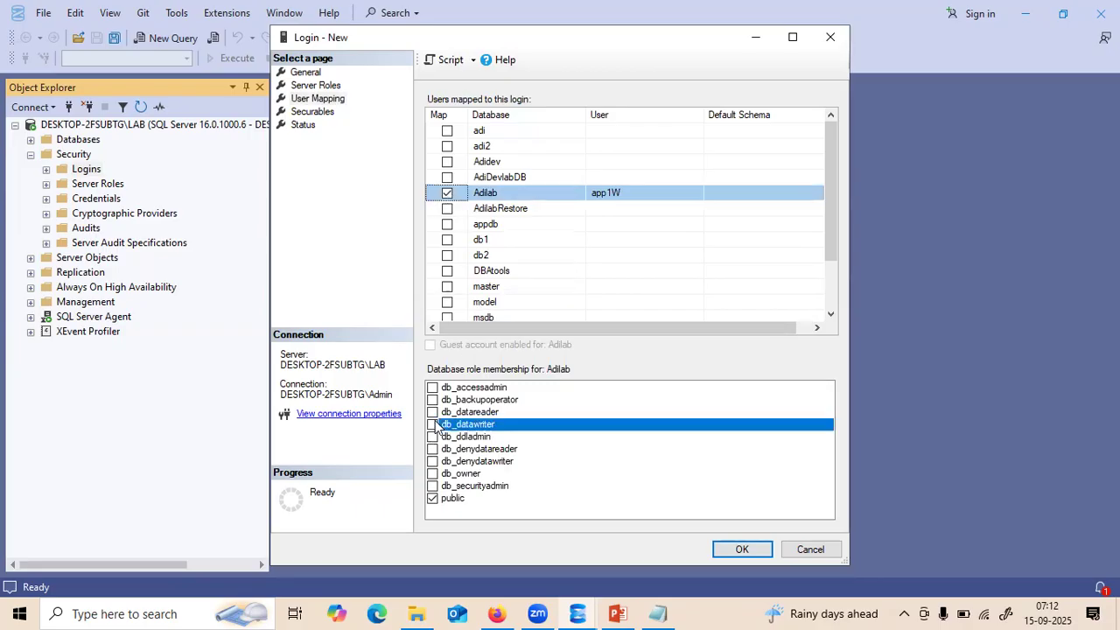
click(432, 424)
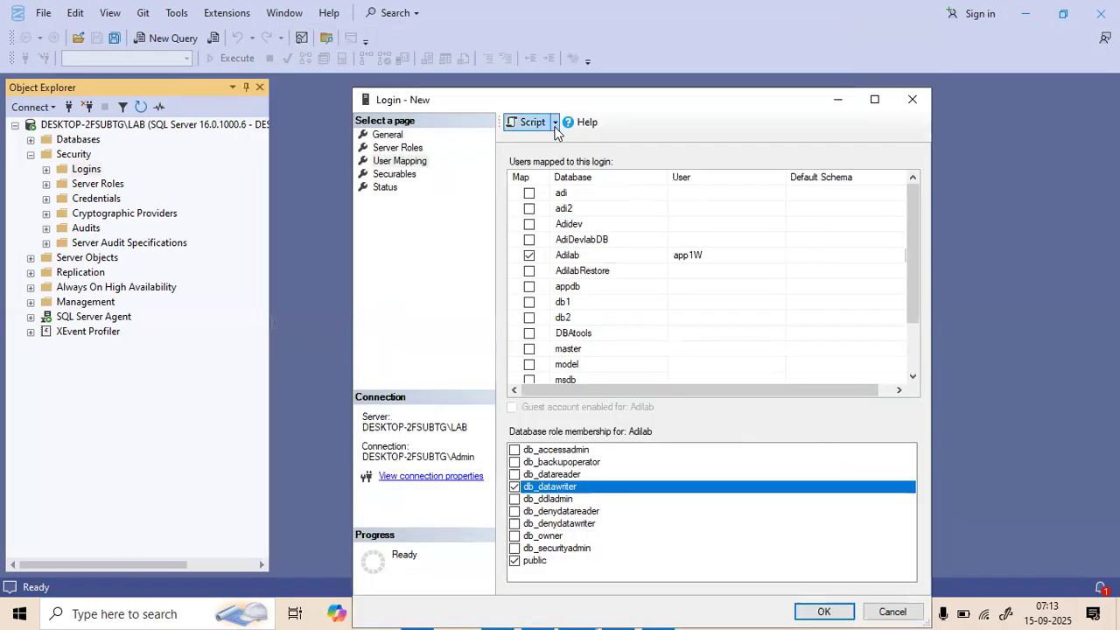
click(555, 123)
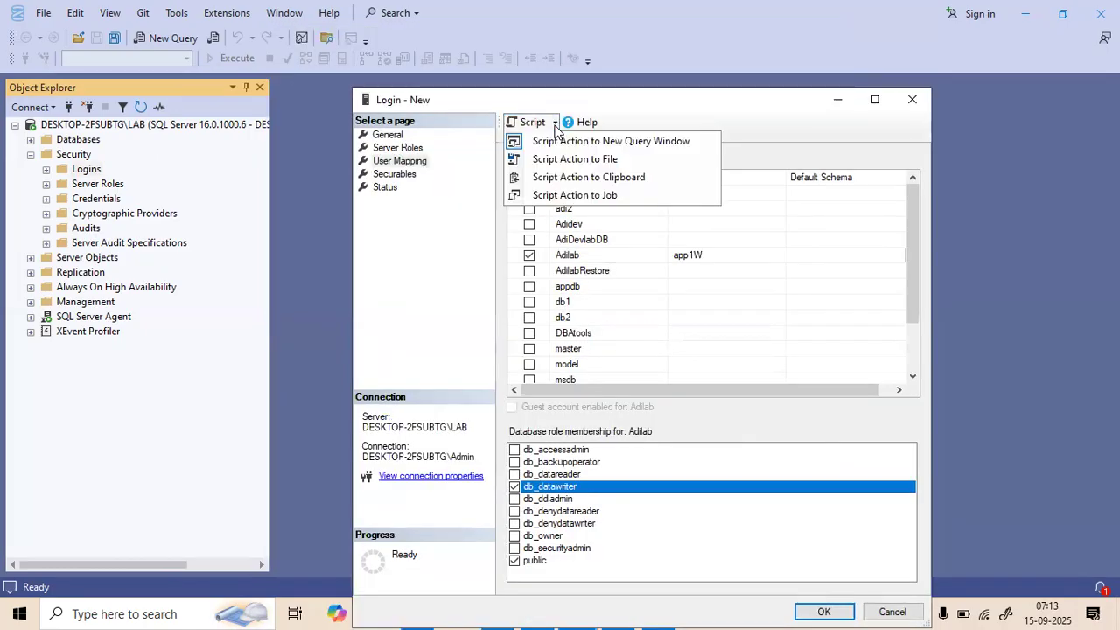
click(559, 141)
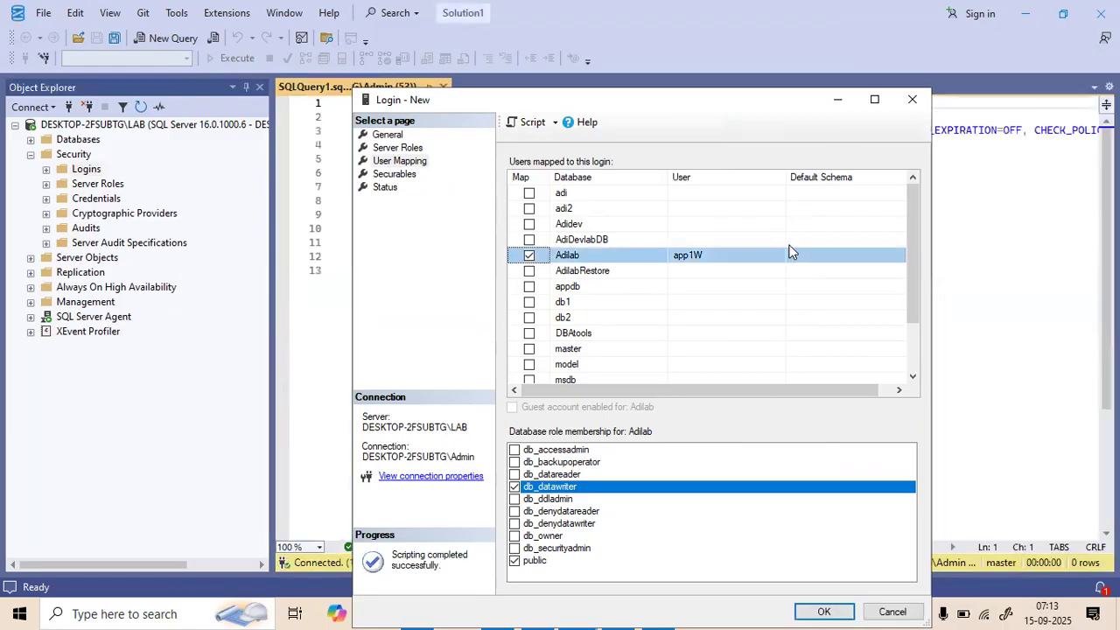
click(837, 100)
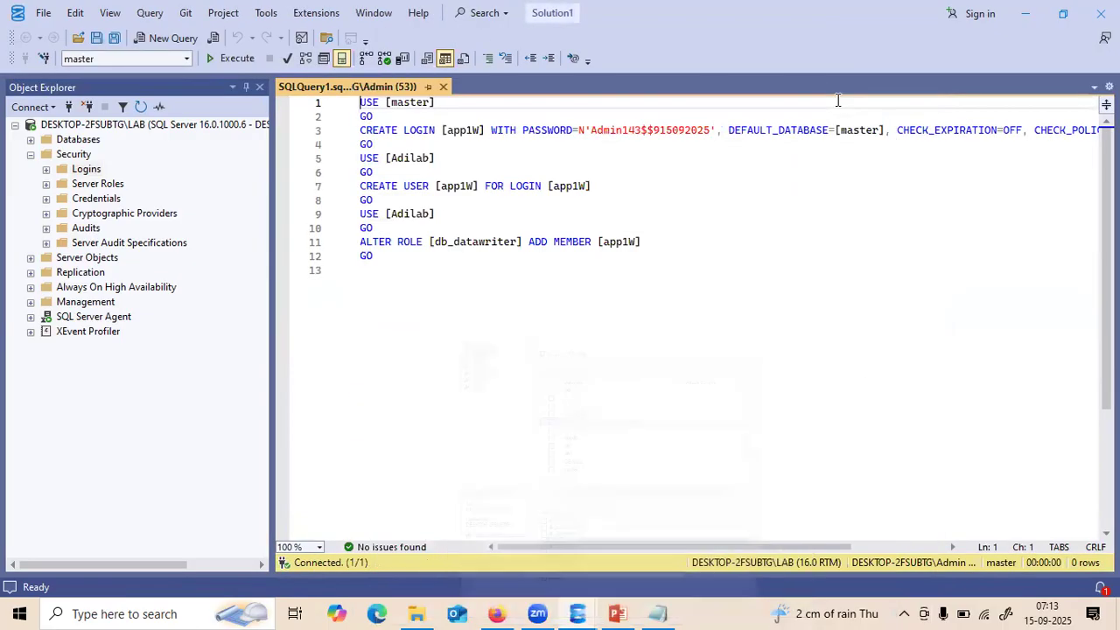
drag(374, 145, 343, 106)
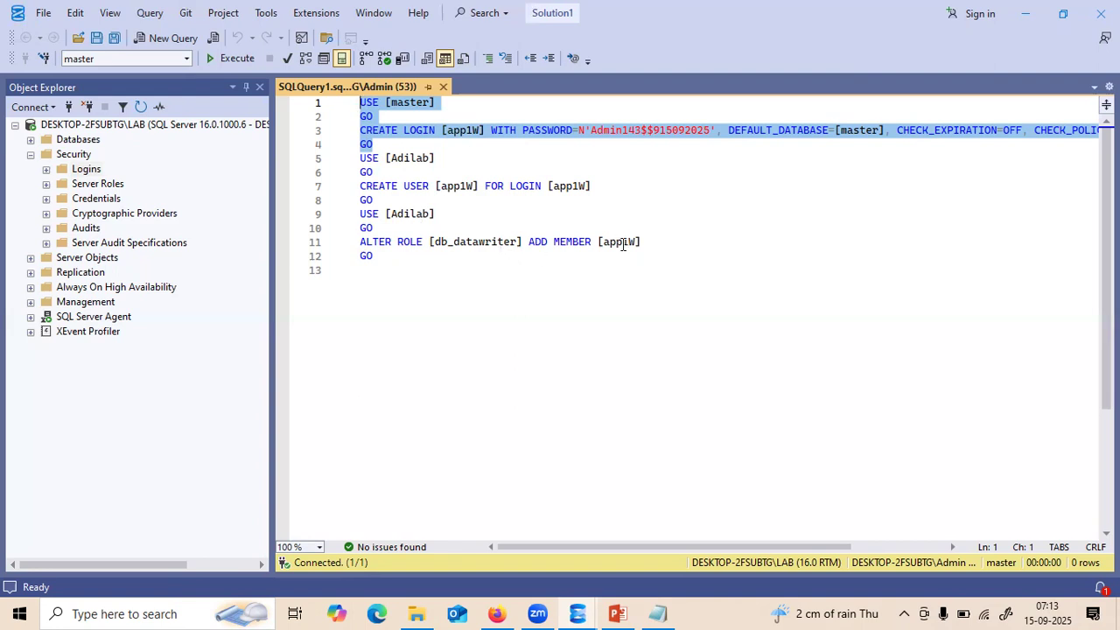
drag(373, 256, 350, 240)
click(343, 245)
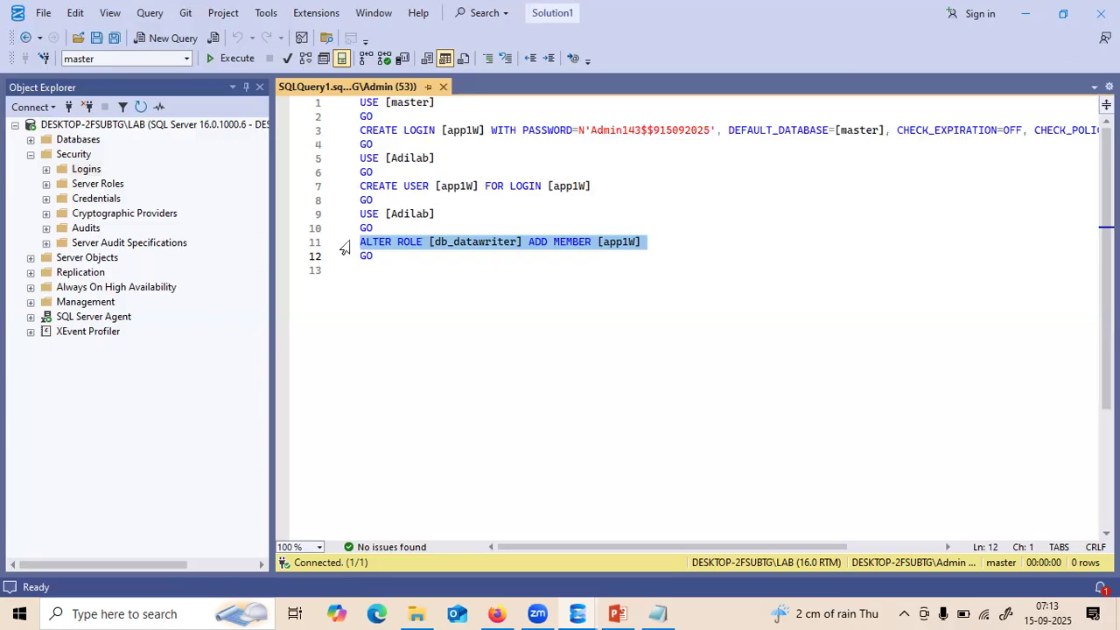
click(403, 244)
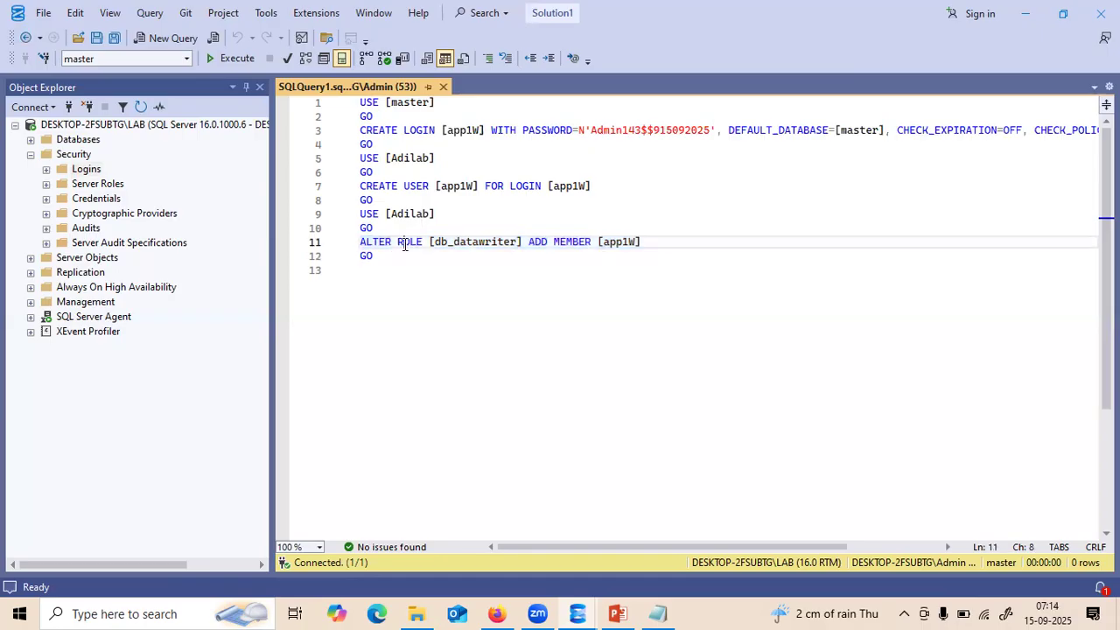
click(519, 241)
drag(519, 241, 434, 242)
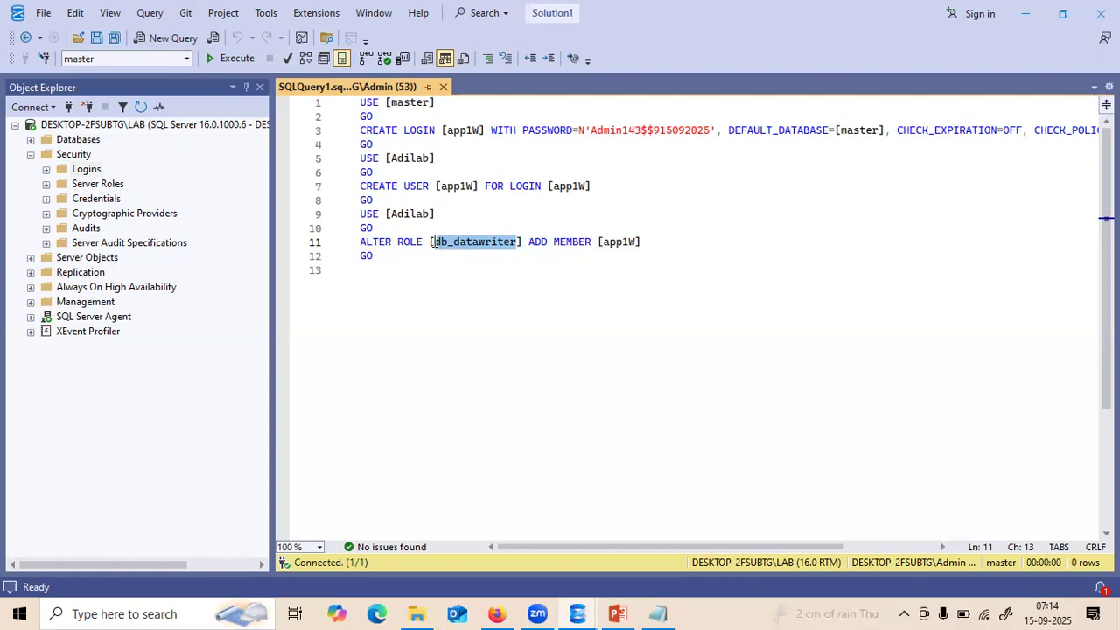
drag(527, 241, 636, 242)
click(554, 241)
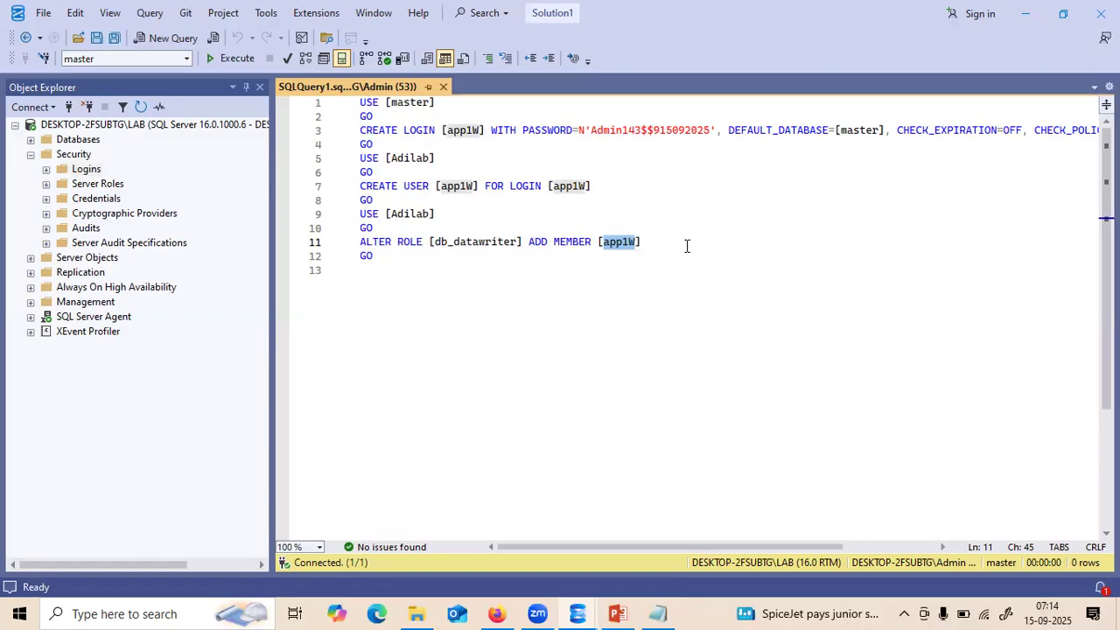
drag(392, 257, 348, 112)
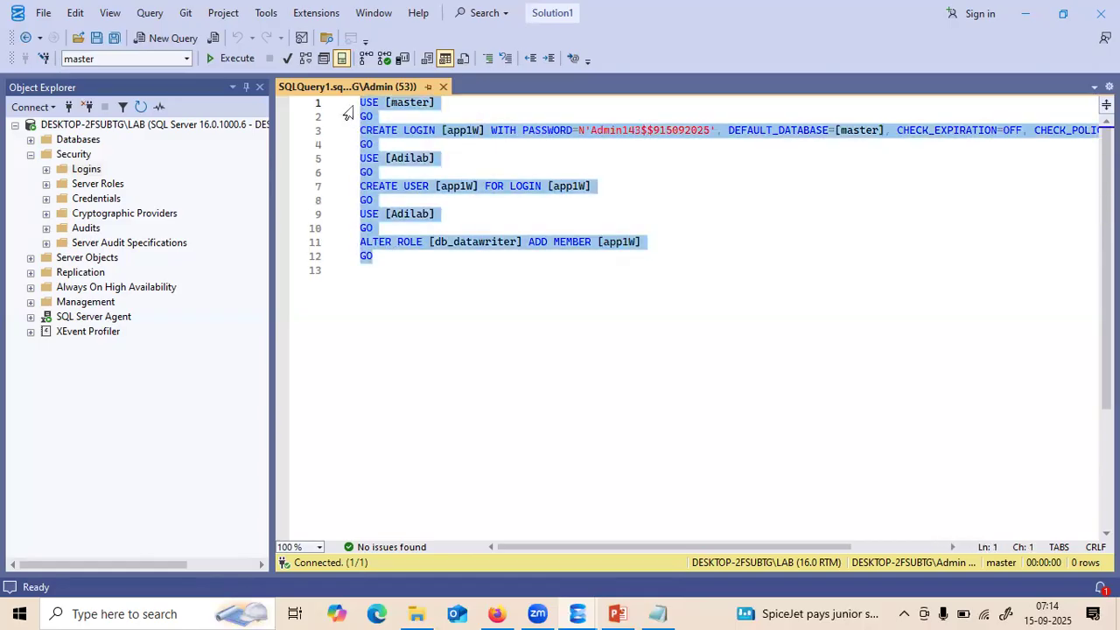
mouse_move(583, 610)
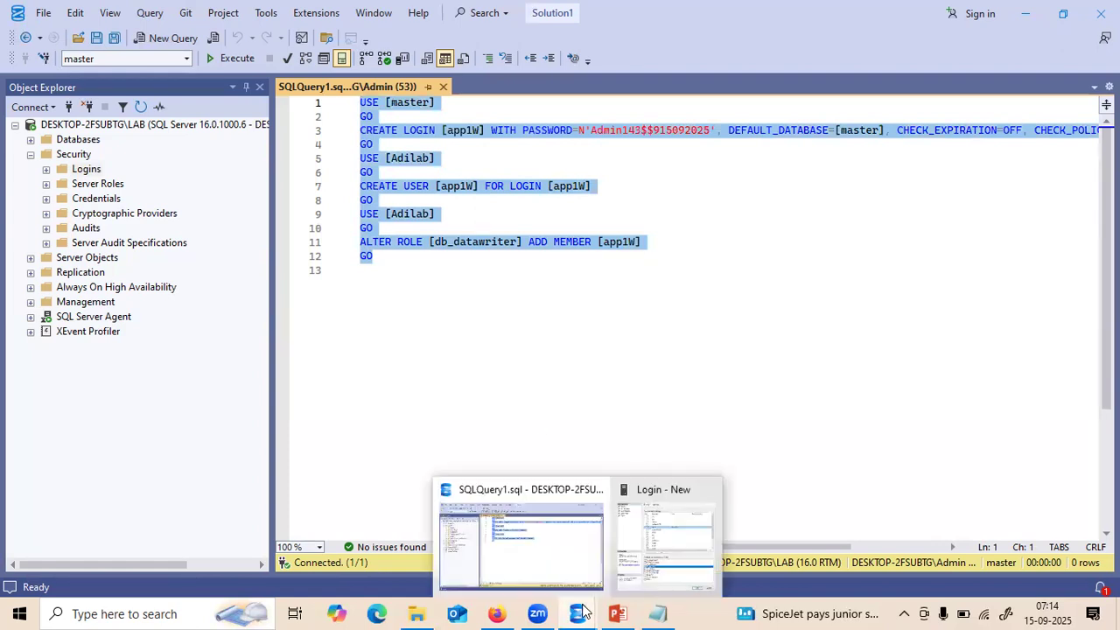
click(622, 569)
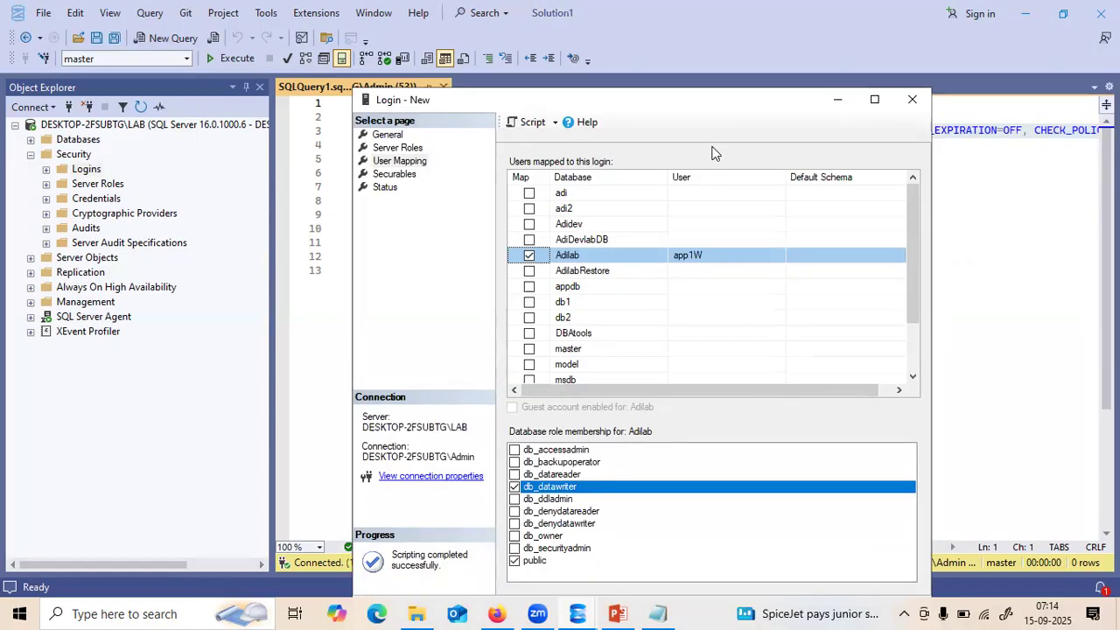
click(839, 100)
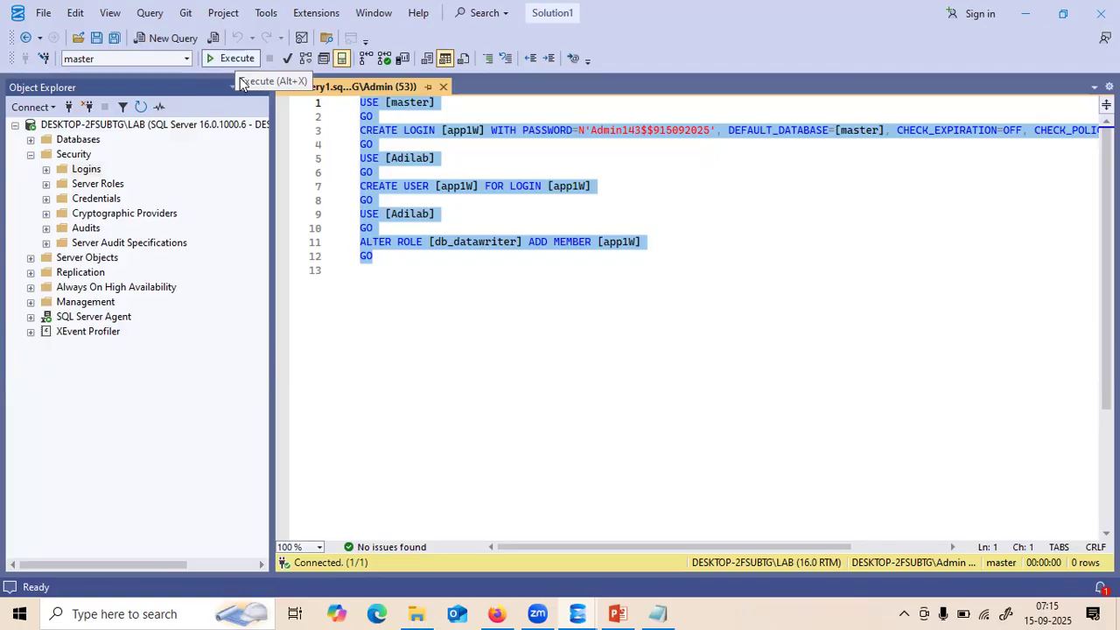
- Execute the selected app1W login script from the toolbar
click(237, 60)
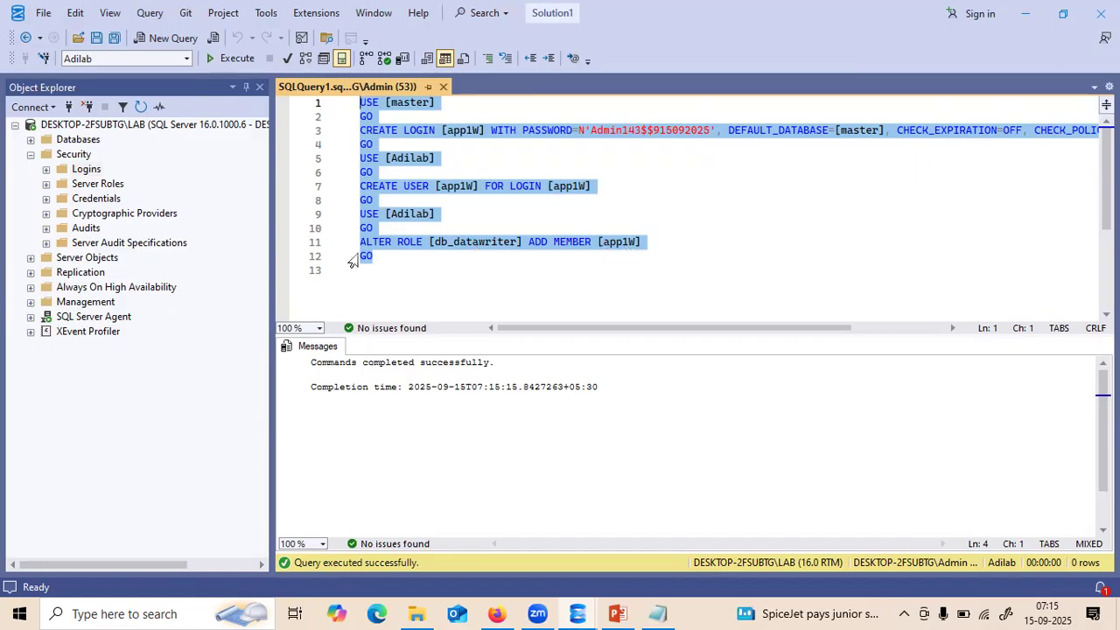
- Confirm app1W under Security > Logins, then expand Databases > Adilab > Tables
click(41, 166)
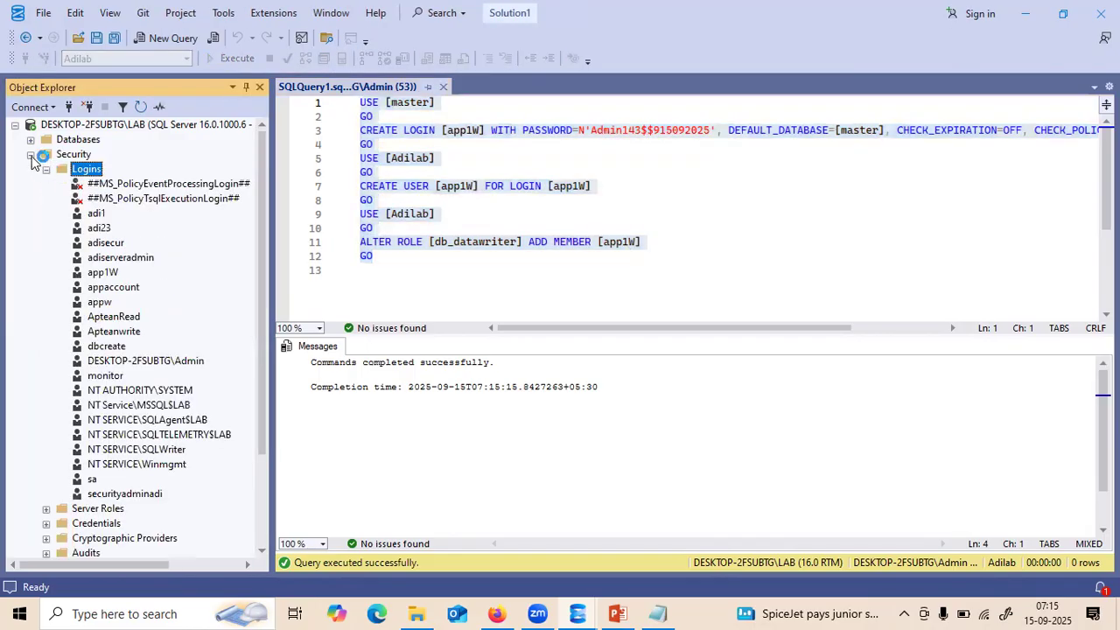
click(30, 154)
click(31, 140)
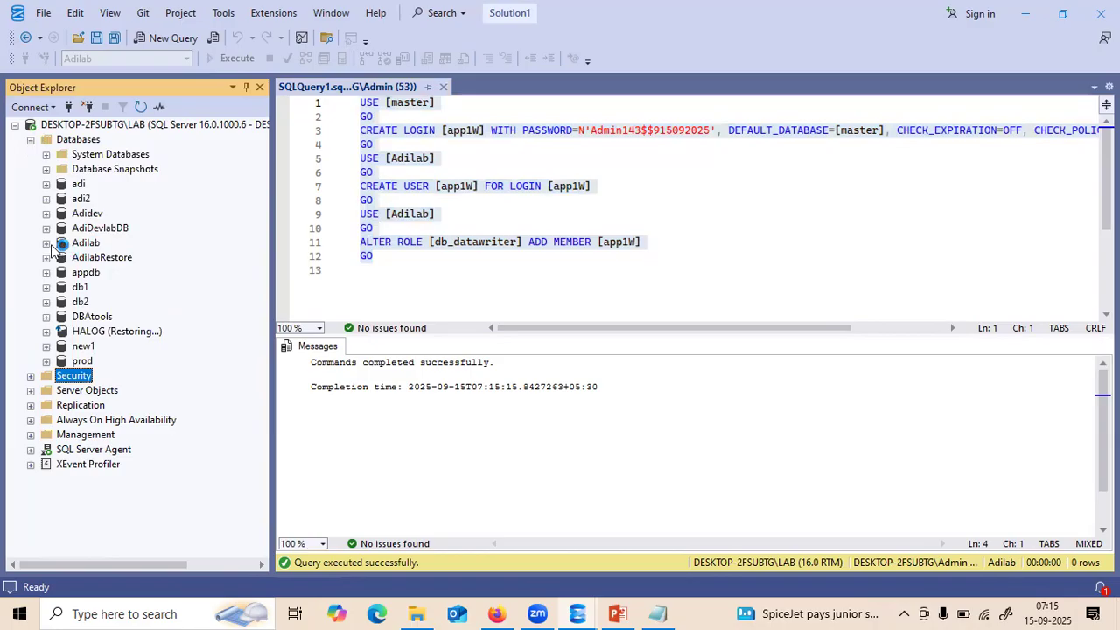
click(46, 243)
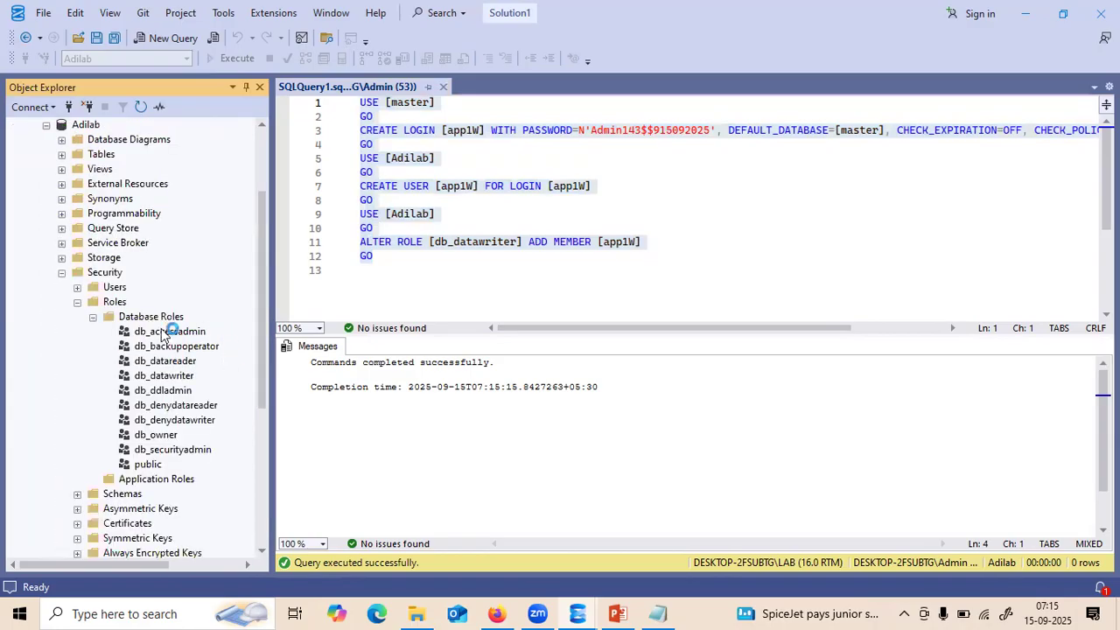
click(61, 272)
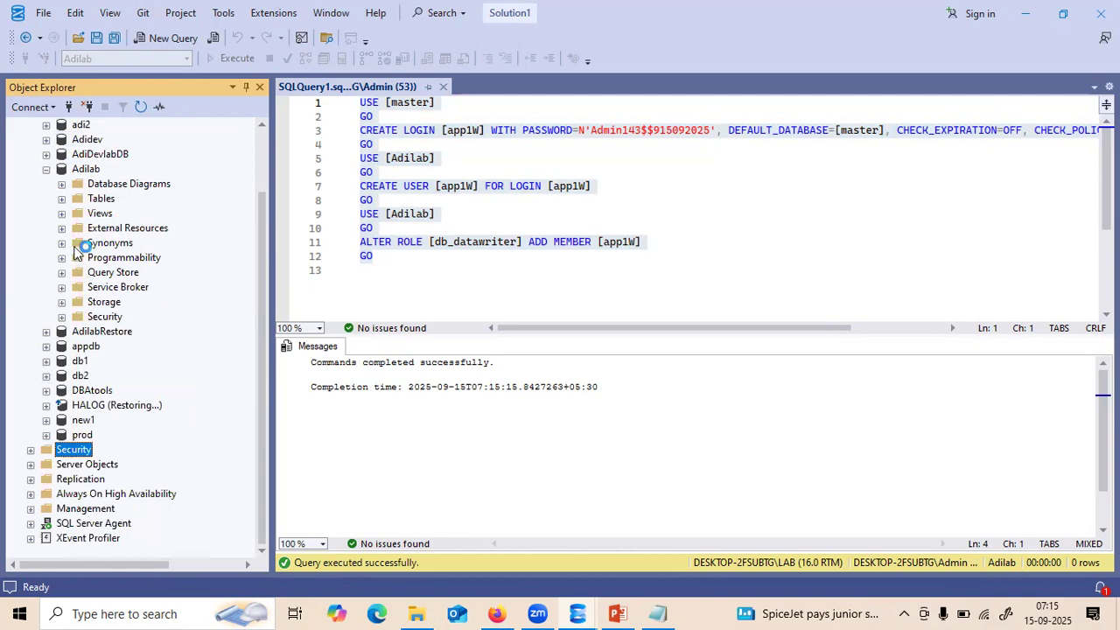
click(62, 199)
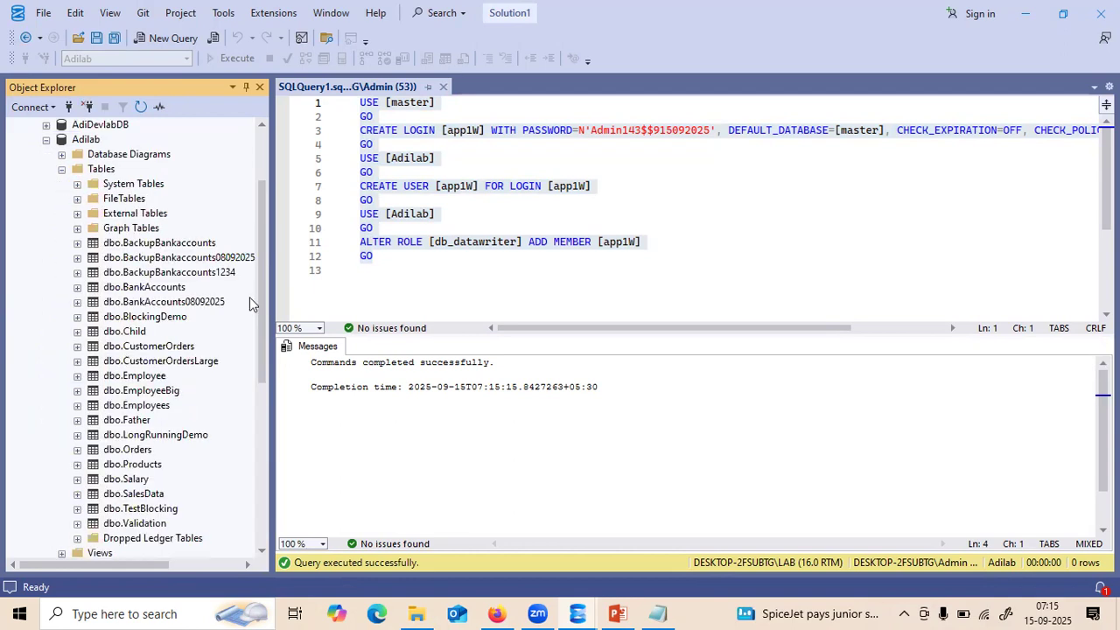
- Script dbo.BankAccounts as CREATE to a new query window and select the CREATE TABLE block
right_click(153, 291)
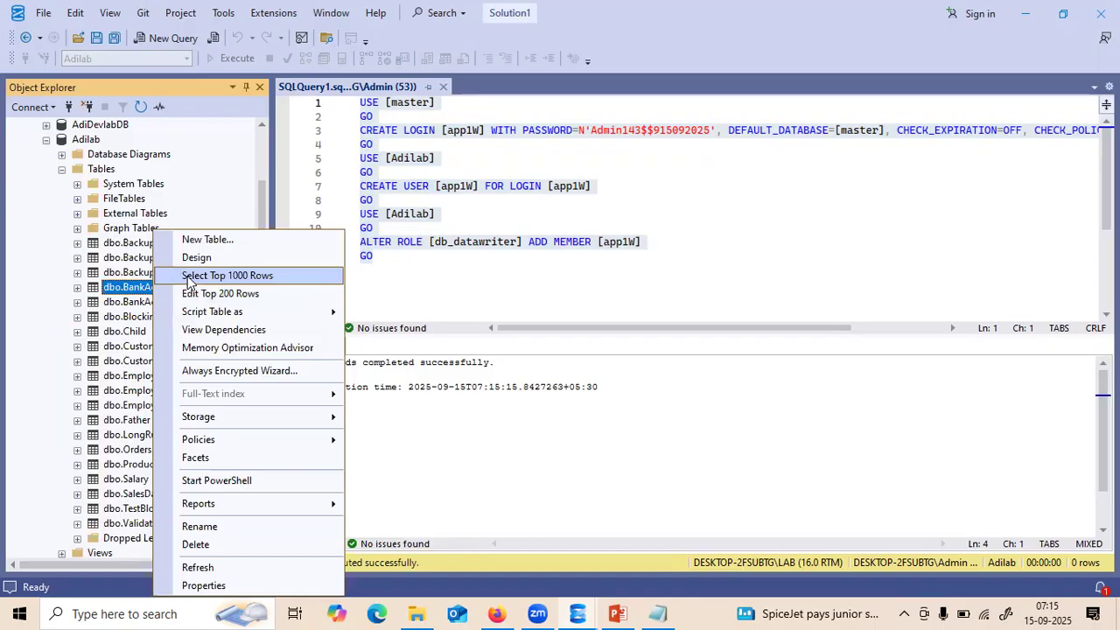
mouse_move(276, 313)
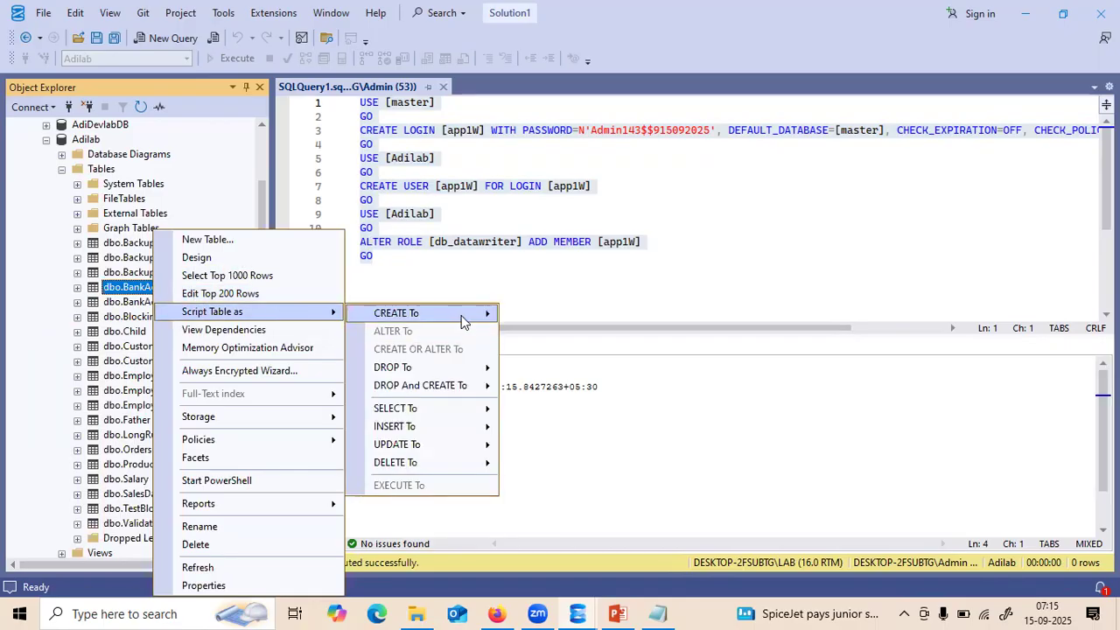
mouse_move(464, 315)
click(529, 313)
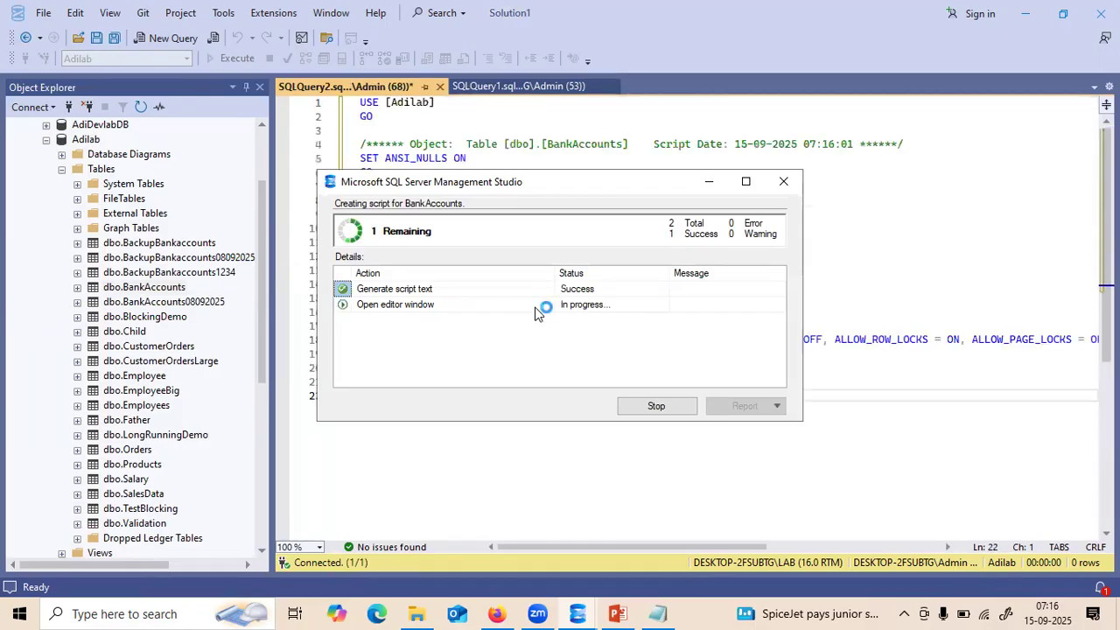
drag(388, 369, 353, 166)
key(ctrl+c)
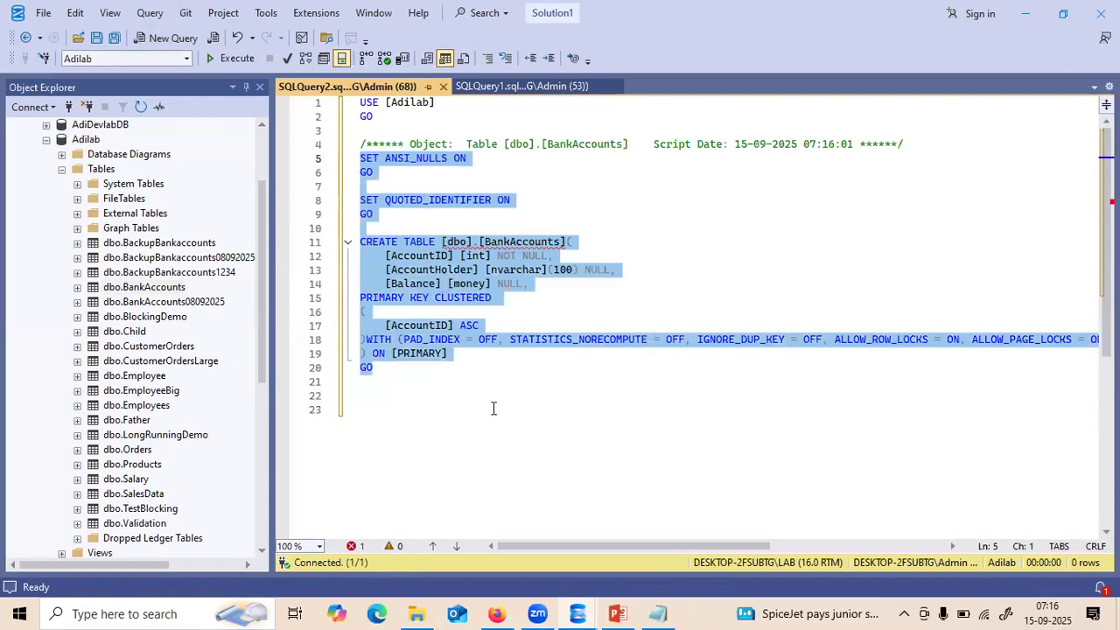
click(496, 613)
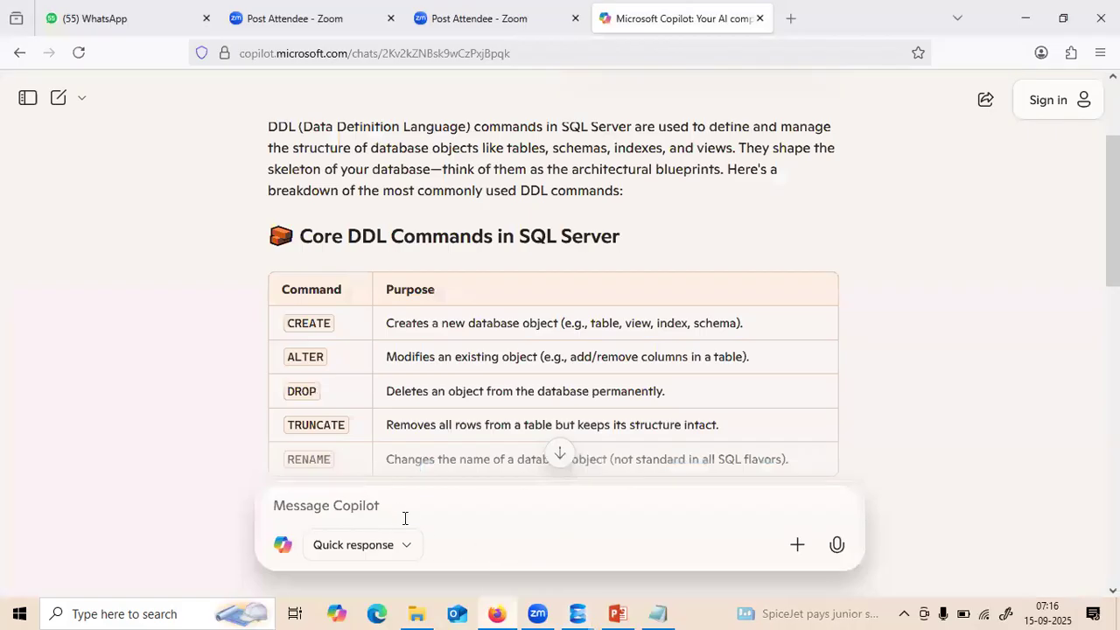
- Ask Copilot for INSERT syntax for the pasted BankAccounts script and copy its statement
key(ctrl+v)
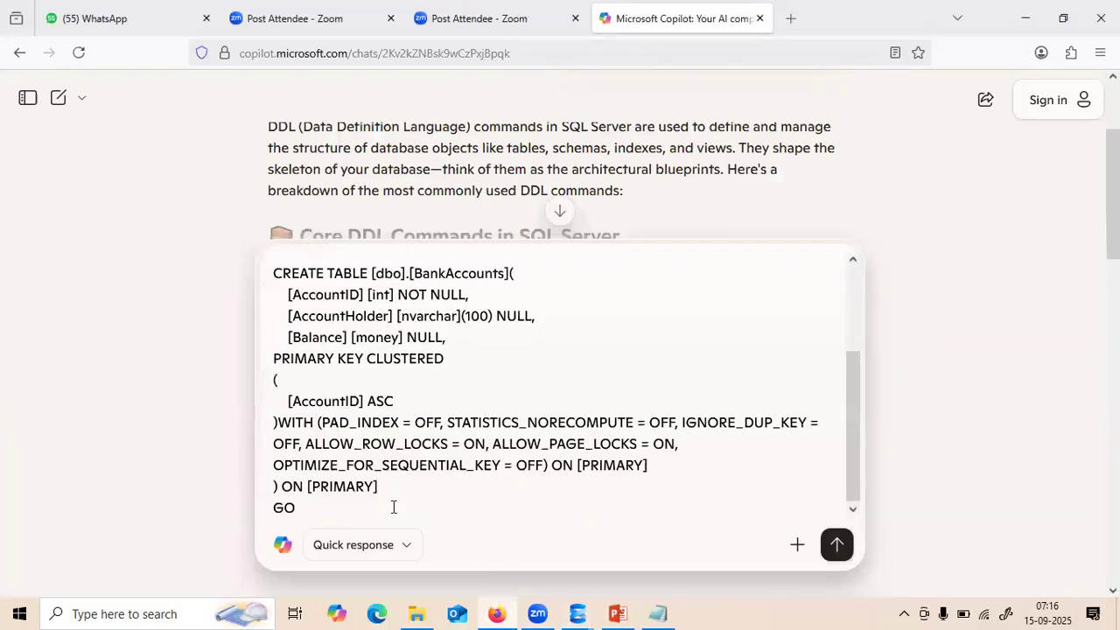
key(shift+Return)
text(Giv)
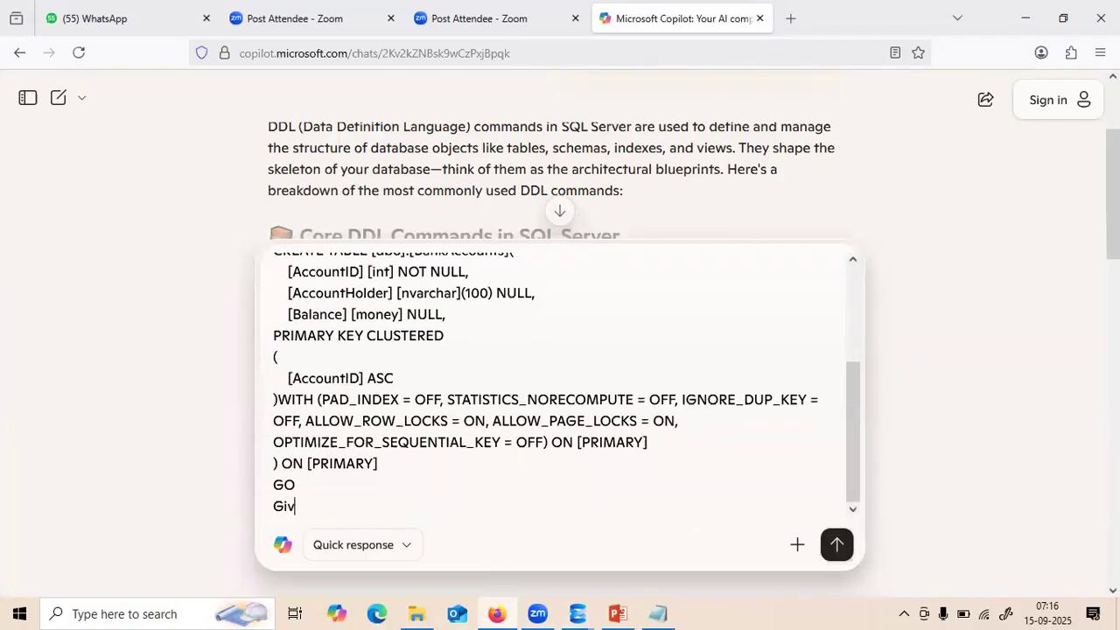
text(e me syn)
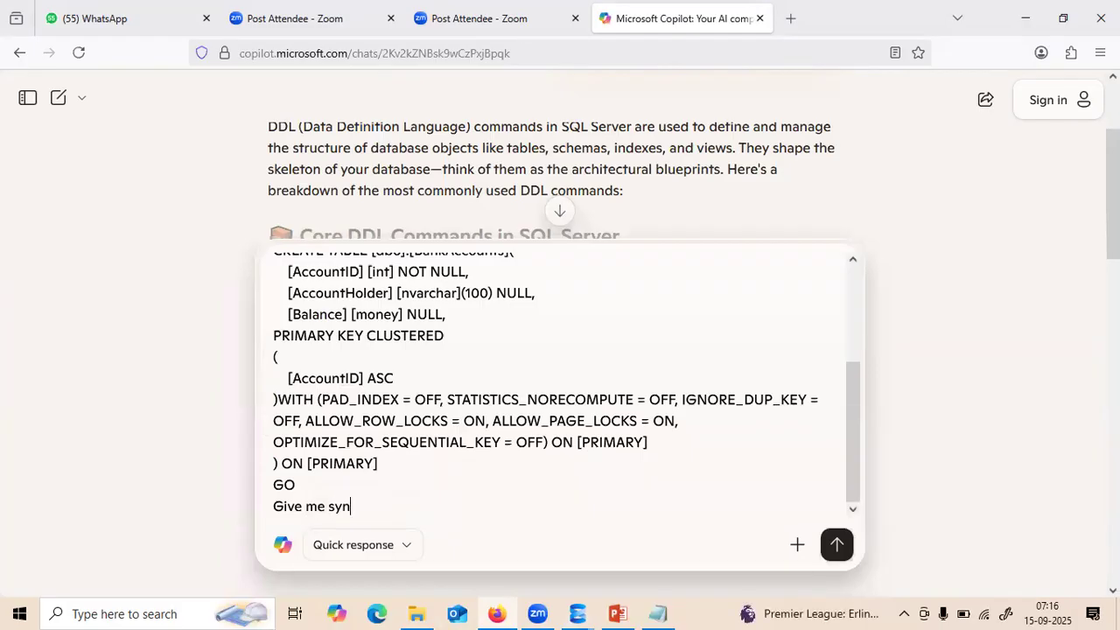
text(tax to insert the data for above table)
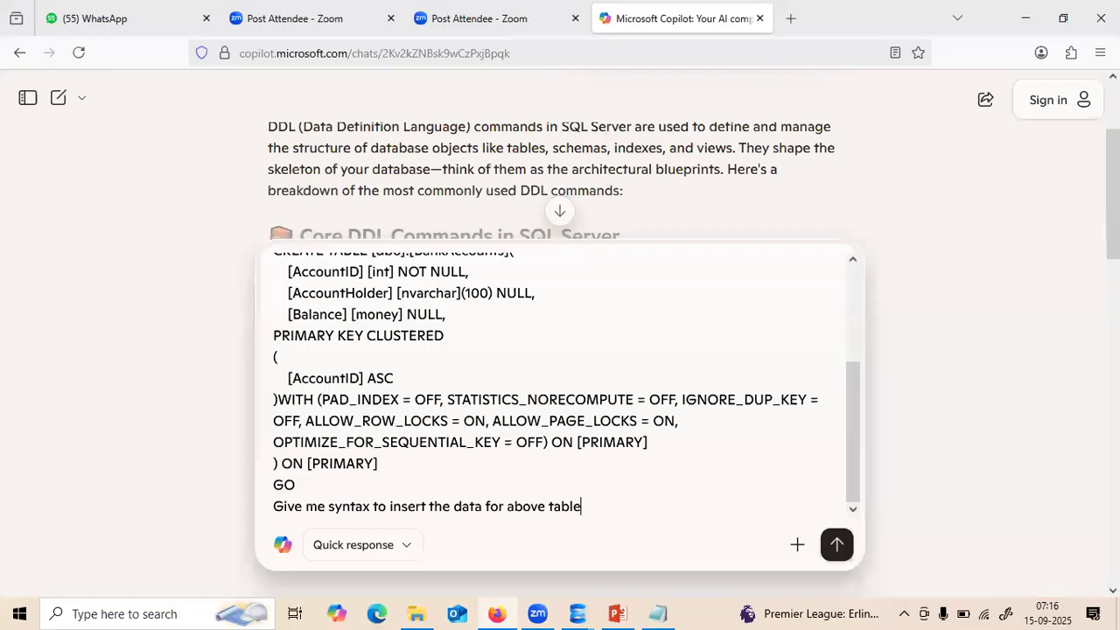
key(Return)
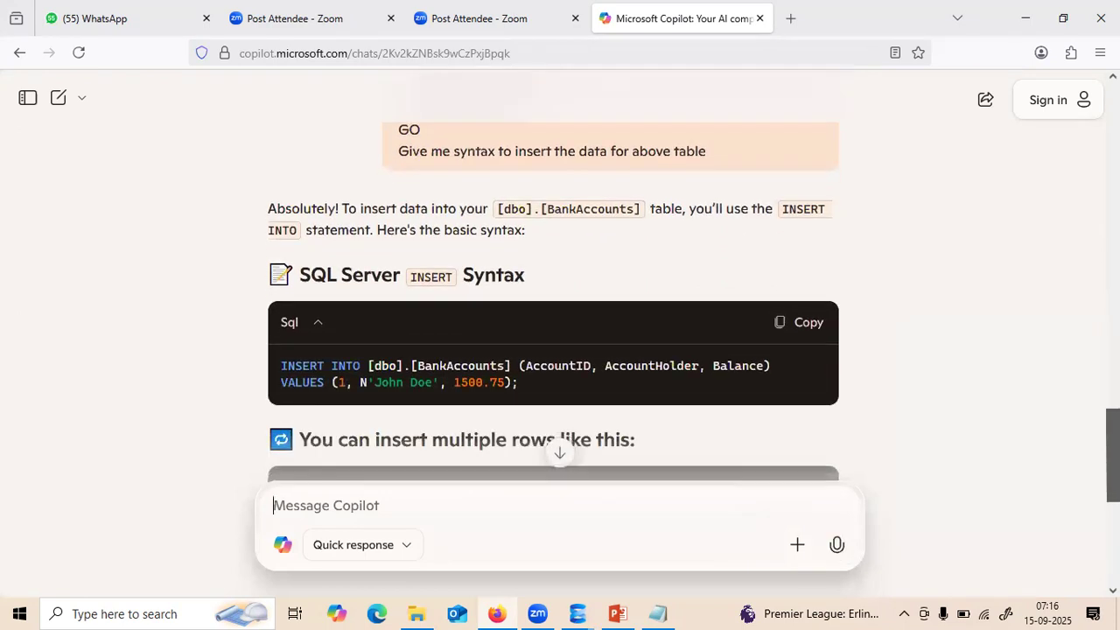
click(803, 323)
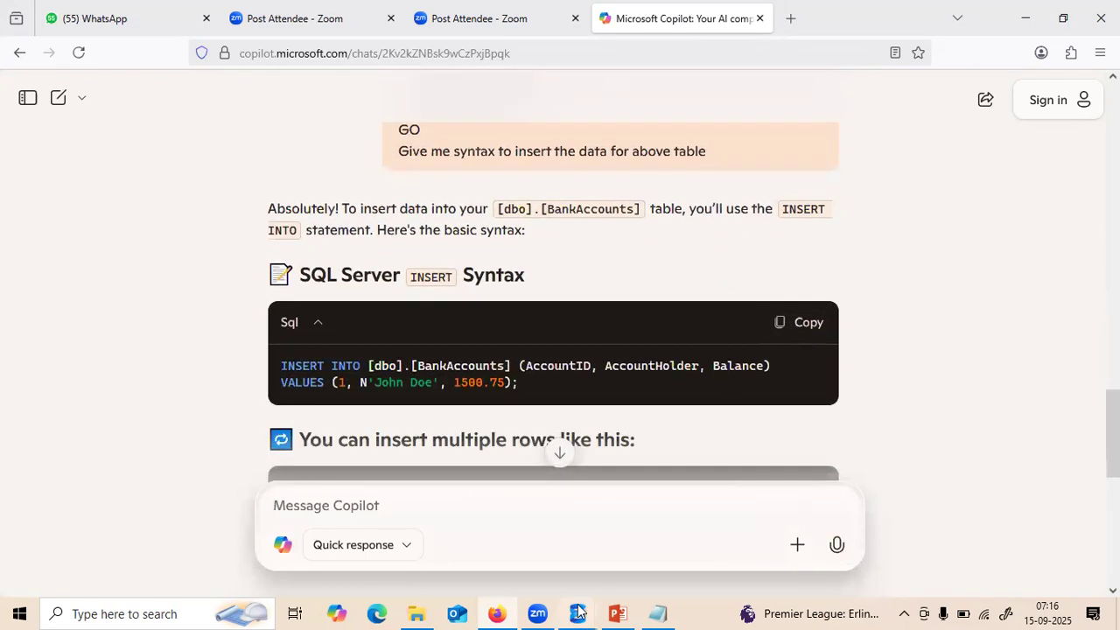
- Return to the BankAccounts script, deselect its text, and collapse the expanded Adilab database
mouse_move(577, 614)
click(536, 568)
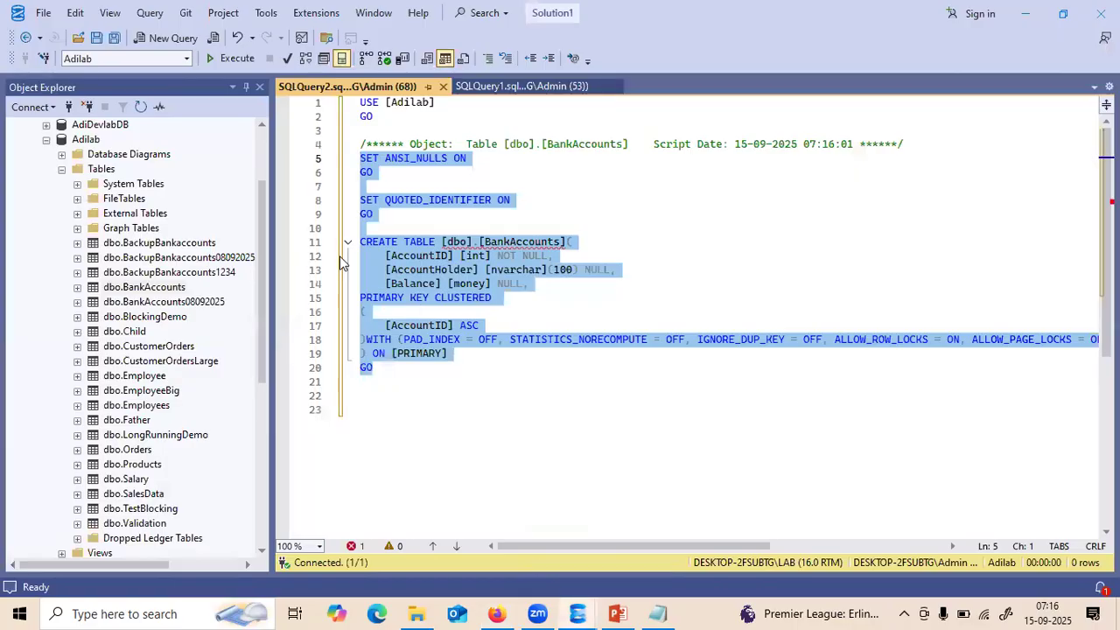
click(382, 243)
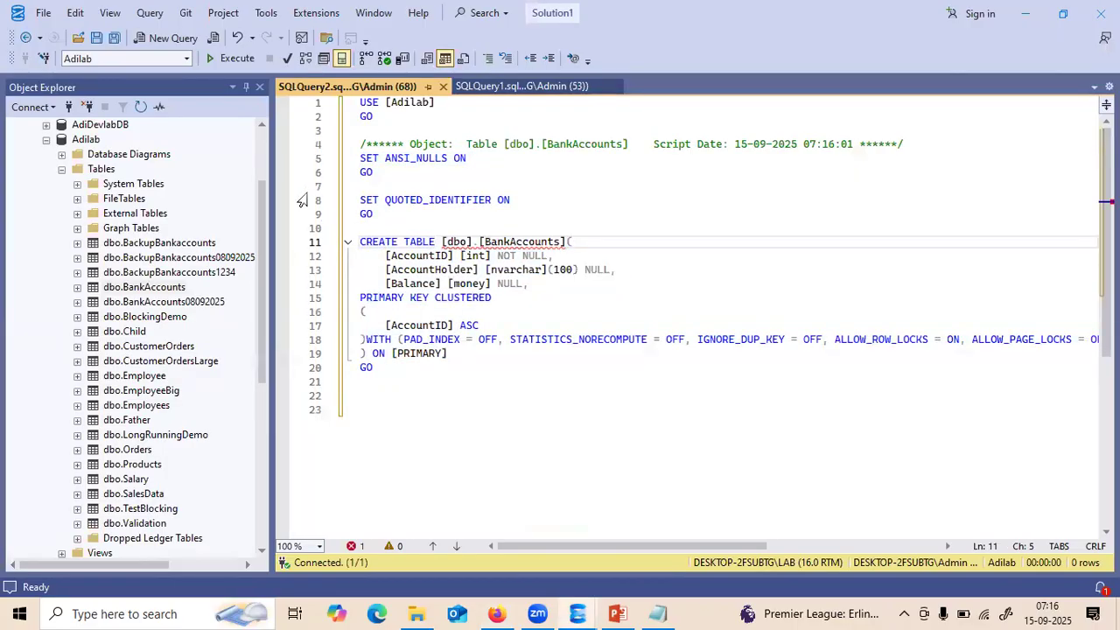
click(261, 147)
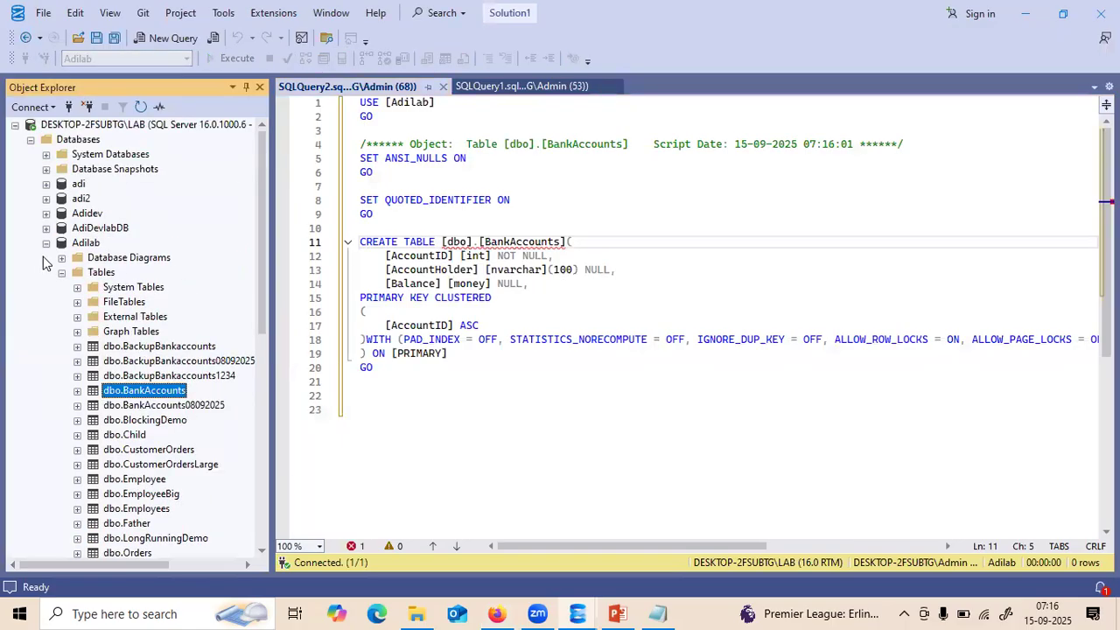
click(47, 244)
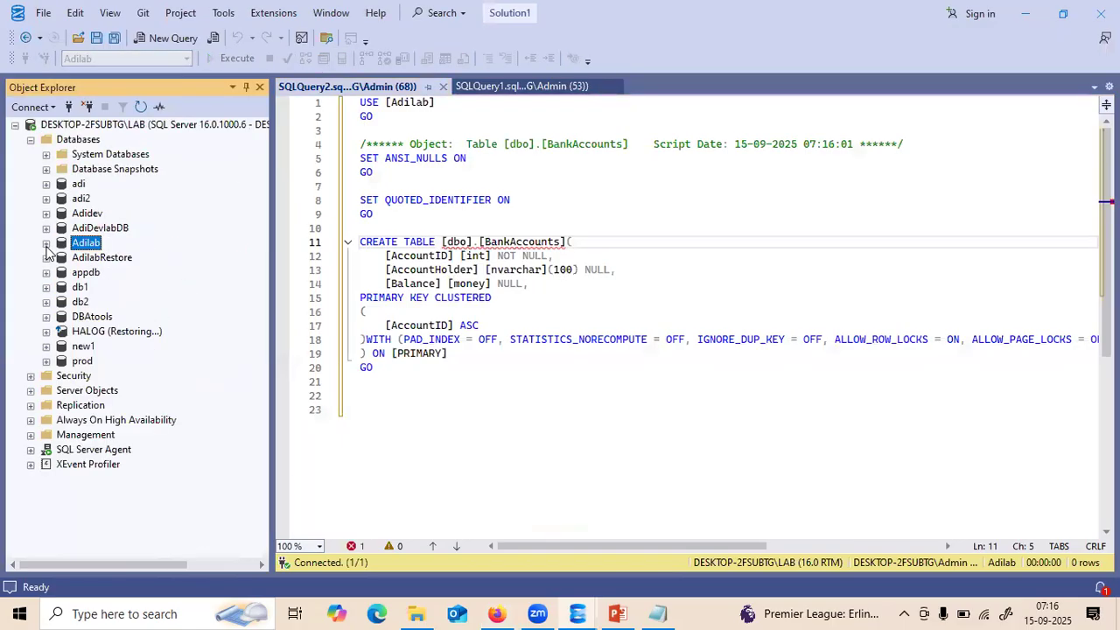
- Paste the INSERT INTO BankAccounts statement below the login script's final GO and collapse the server tree
click(483, 87)
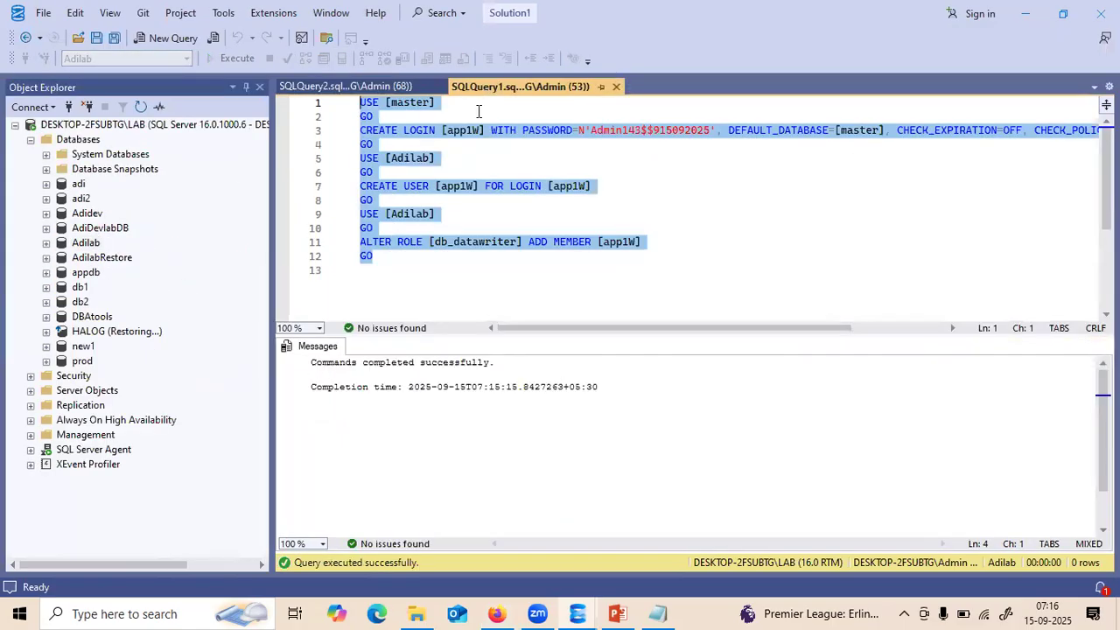
click(388, 255)
key(Return)
key(ctrl+v)
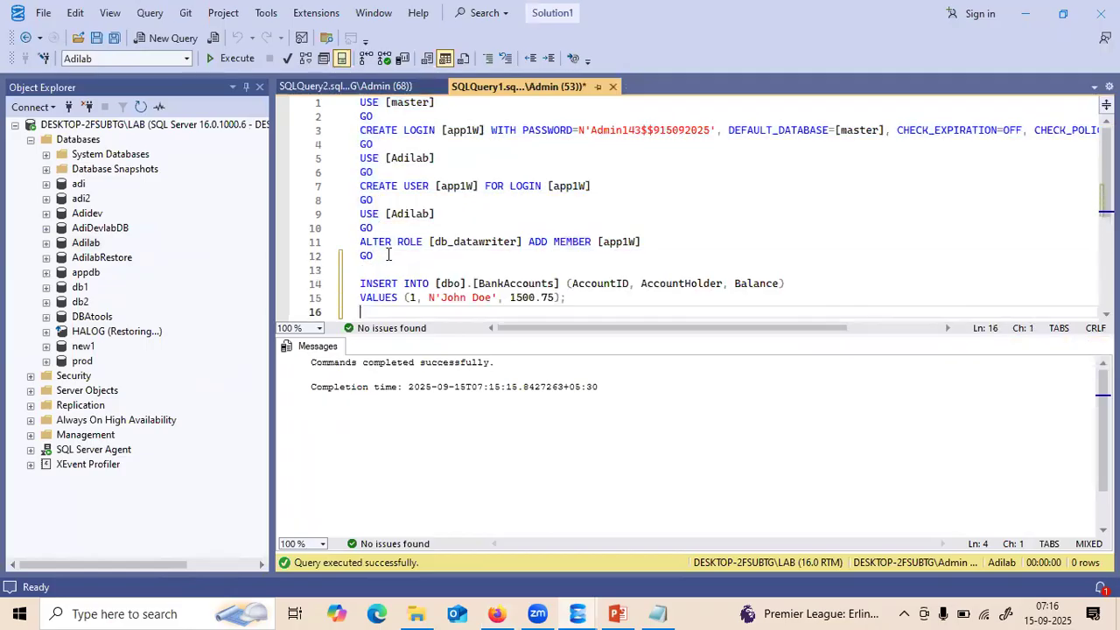
click(15, 126)
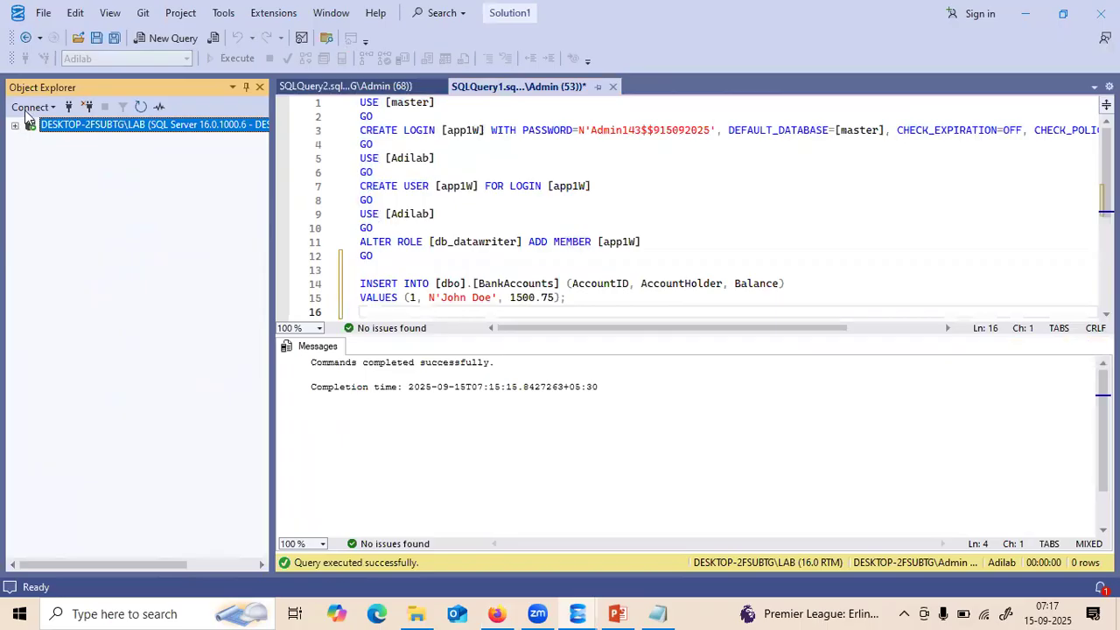
- Start a new Database Engine connection using SQL Server Authentication with login app1w
click(30, 107)
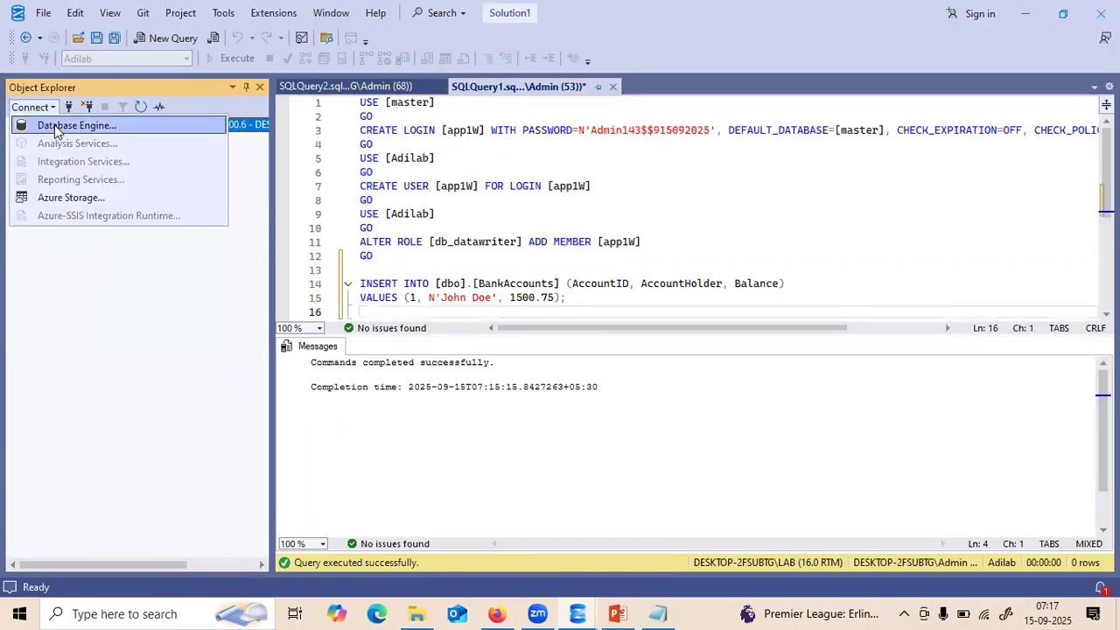
click(55, 127)
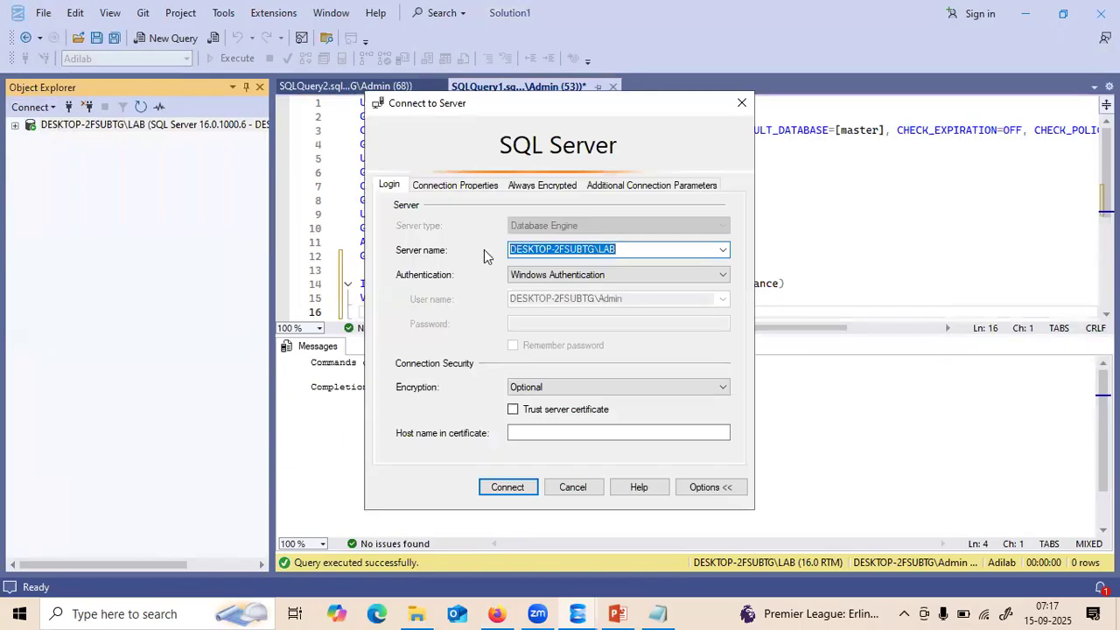
click(685, 278)
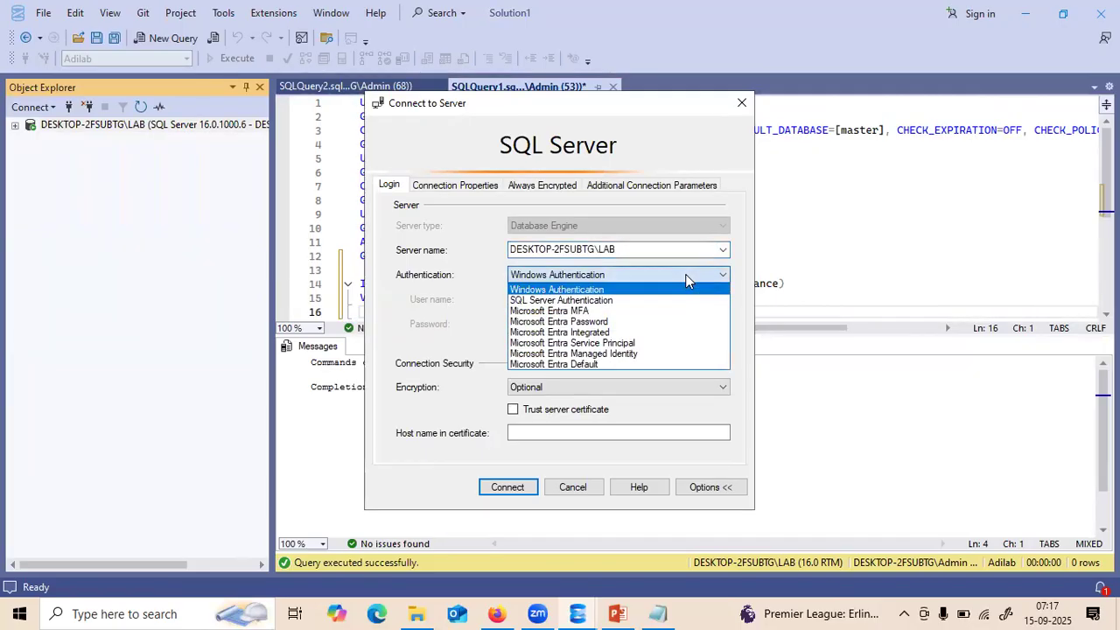
click(617, 303)
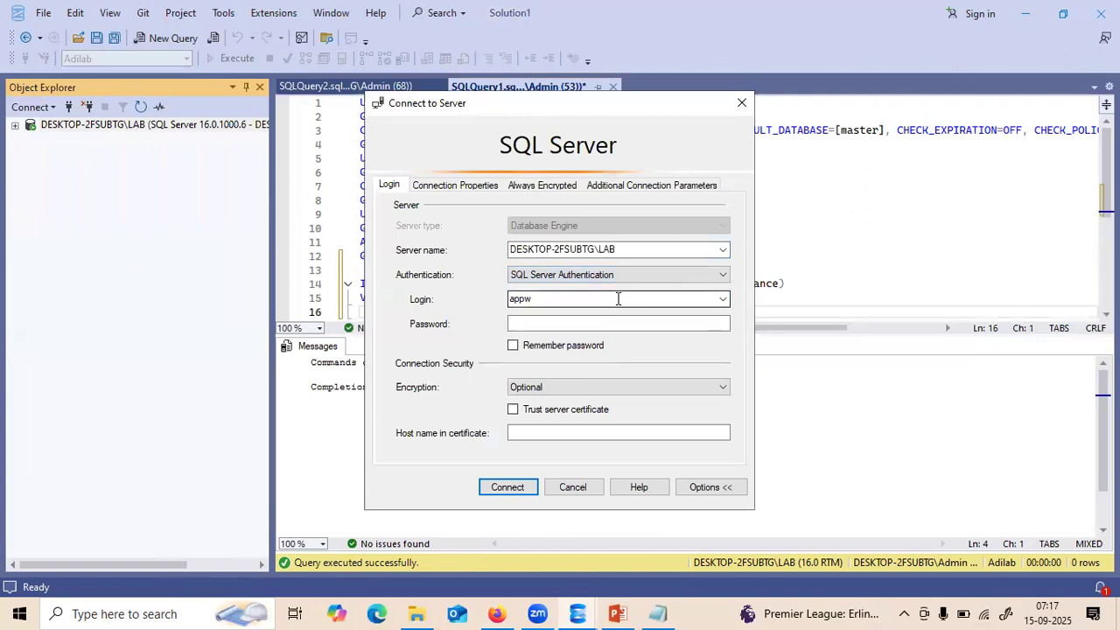
double_click(523, 299)
text(app1w)
- Copy the saved password from Notepad into the password field and connect as app1w
click(511, 324)
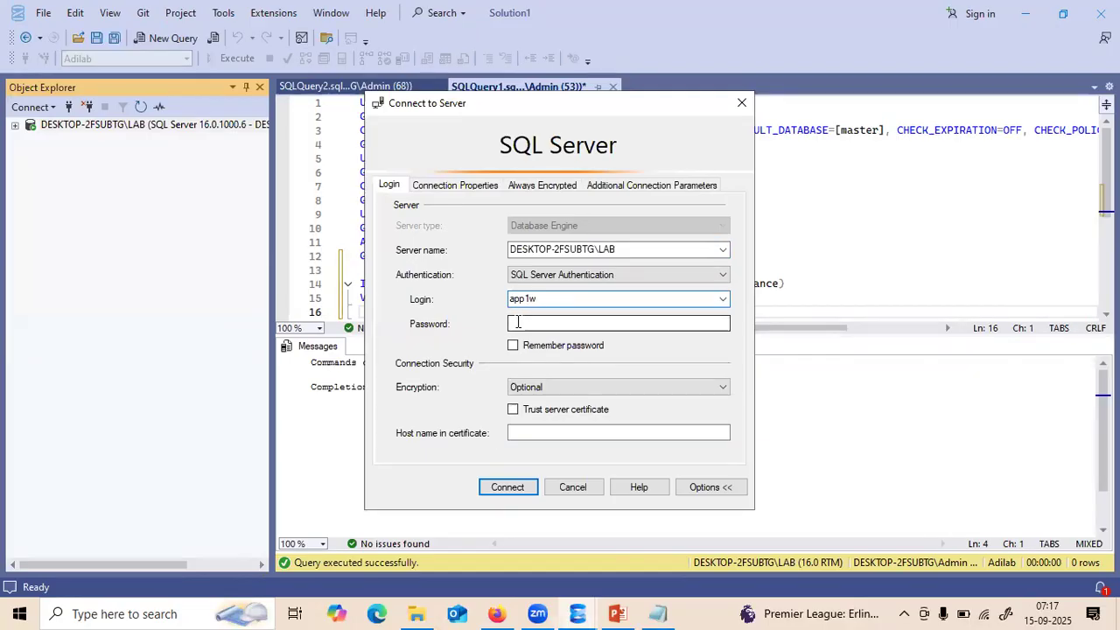
click(656, 612)
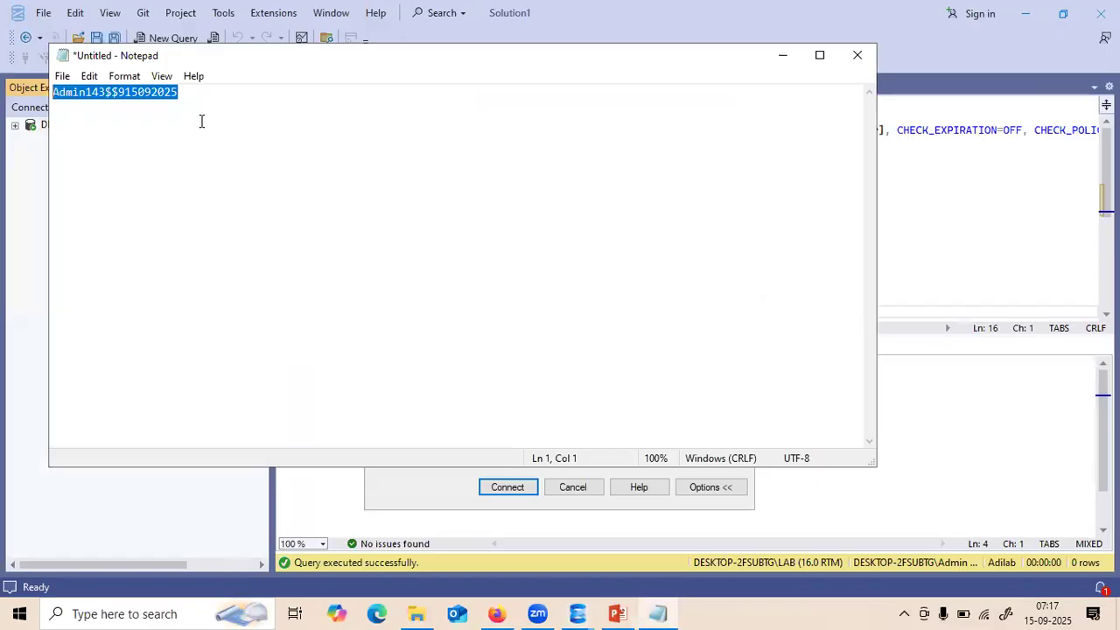
click(183, 94)
key(ctrl+a)
click(793, 72)
click(525, 322)
key(ctrl+v)
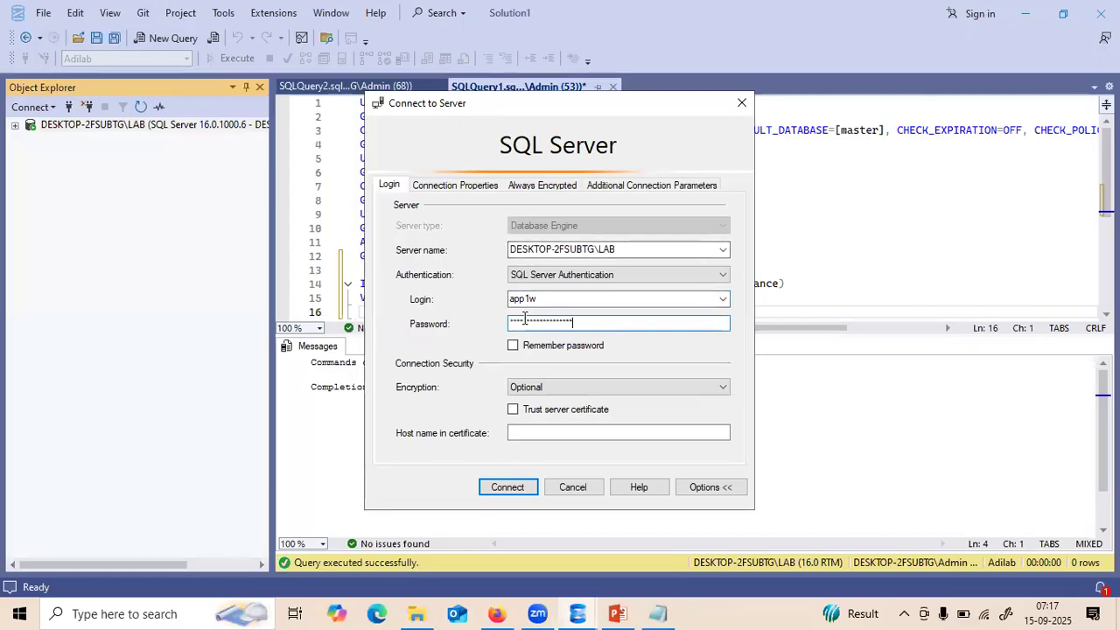
click(509, 486)
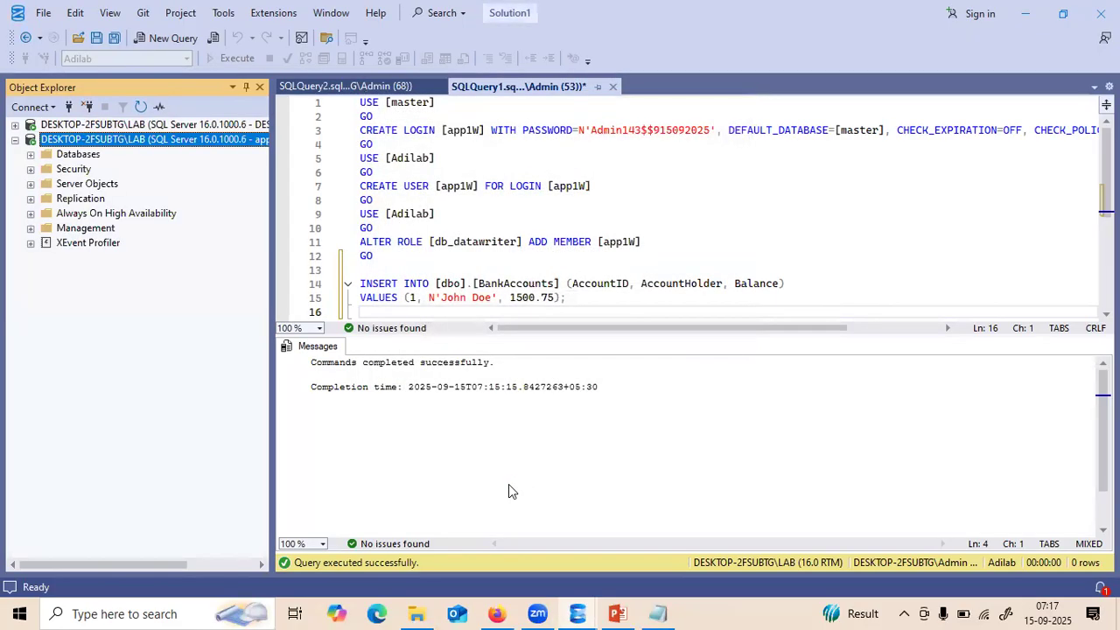
- Select the INSERT text, expand Databases under the app1W connection, and widen Object Explorer
drag(573, 298, 354, 286)
key(ctrl+c)
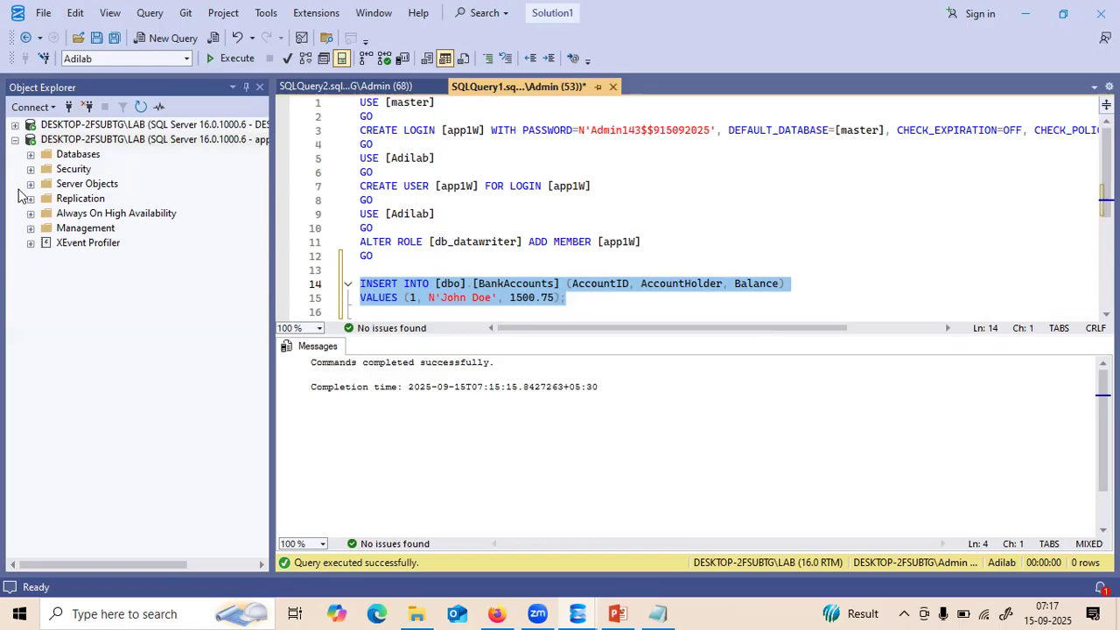
click(31, 155)
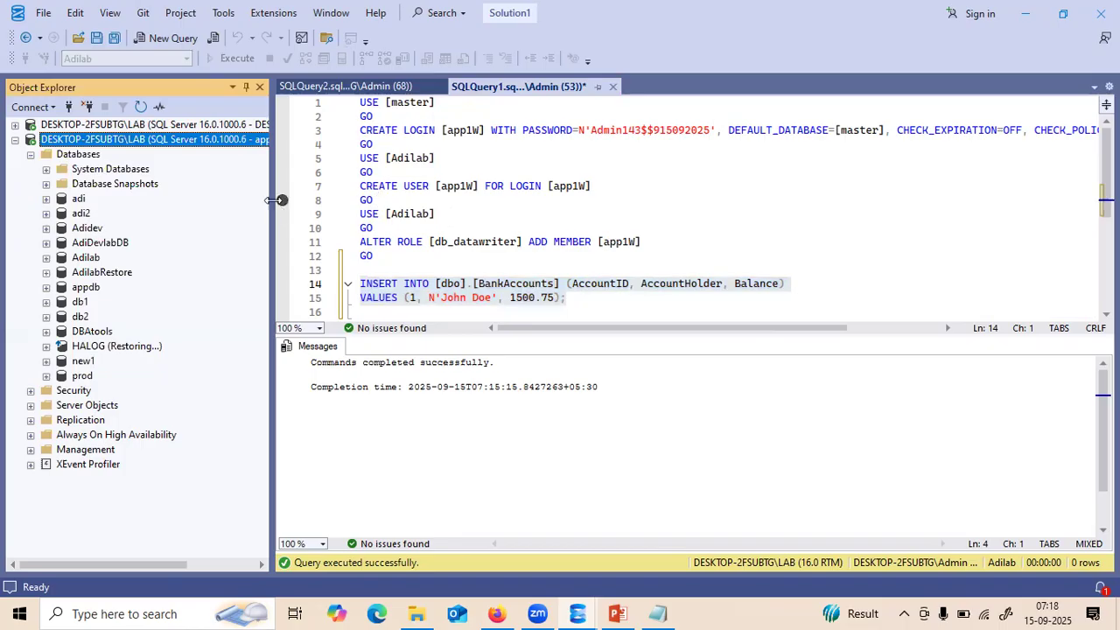
drag(274, 198, 533, 197)
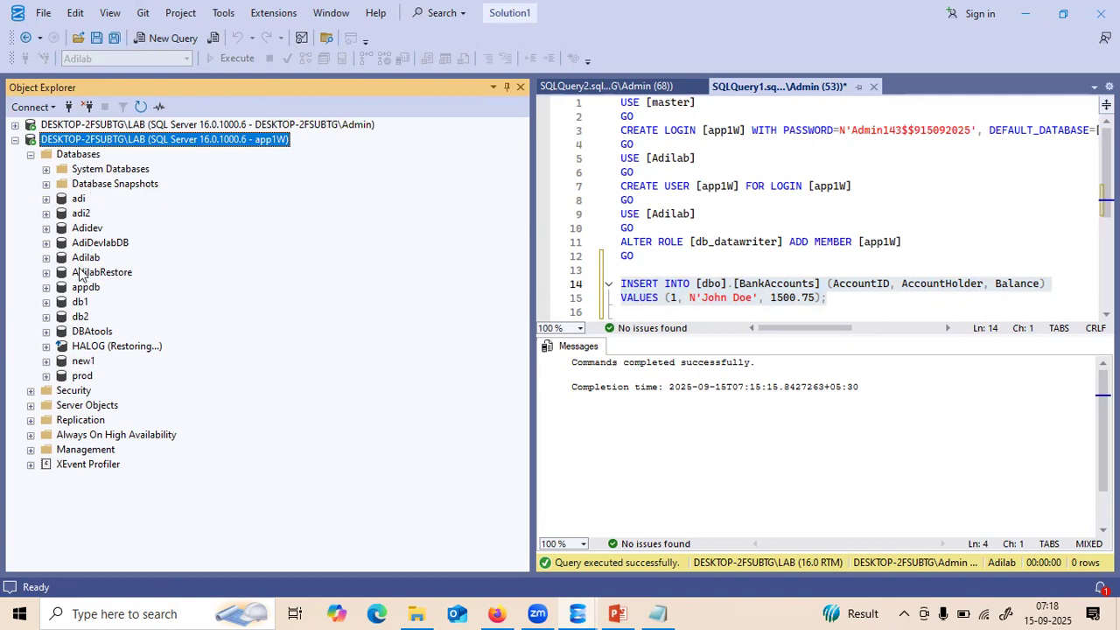
- Try opening the adi and DBAtools databases and dismiss their not-accessible errors
click(46, 198)
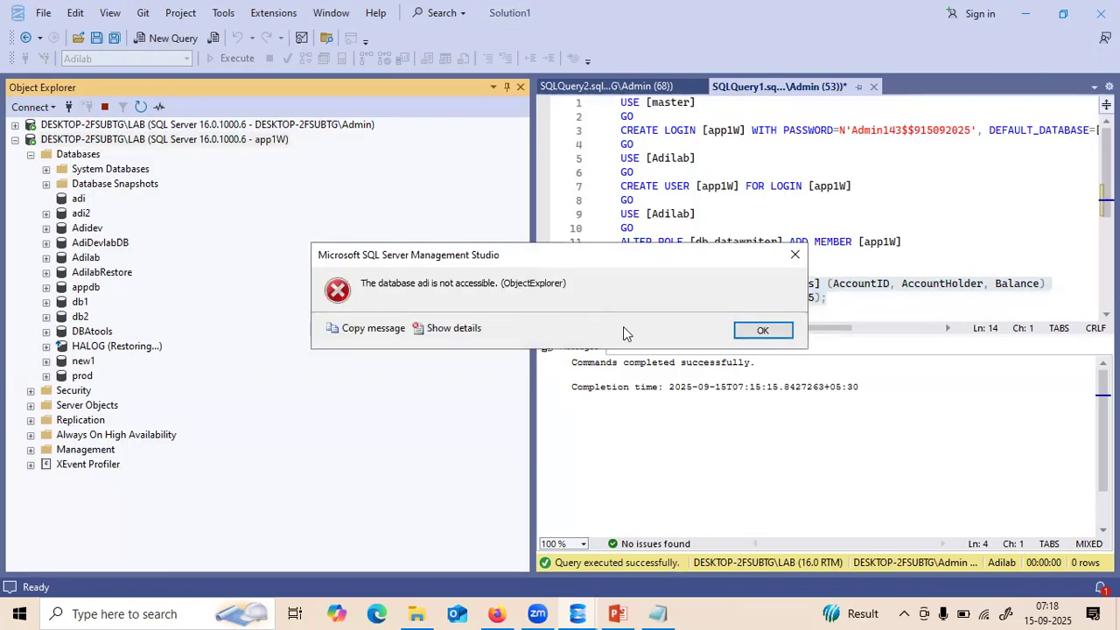
click(757, 330)
click(47, 332)
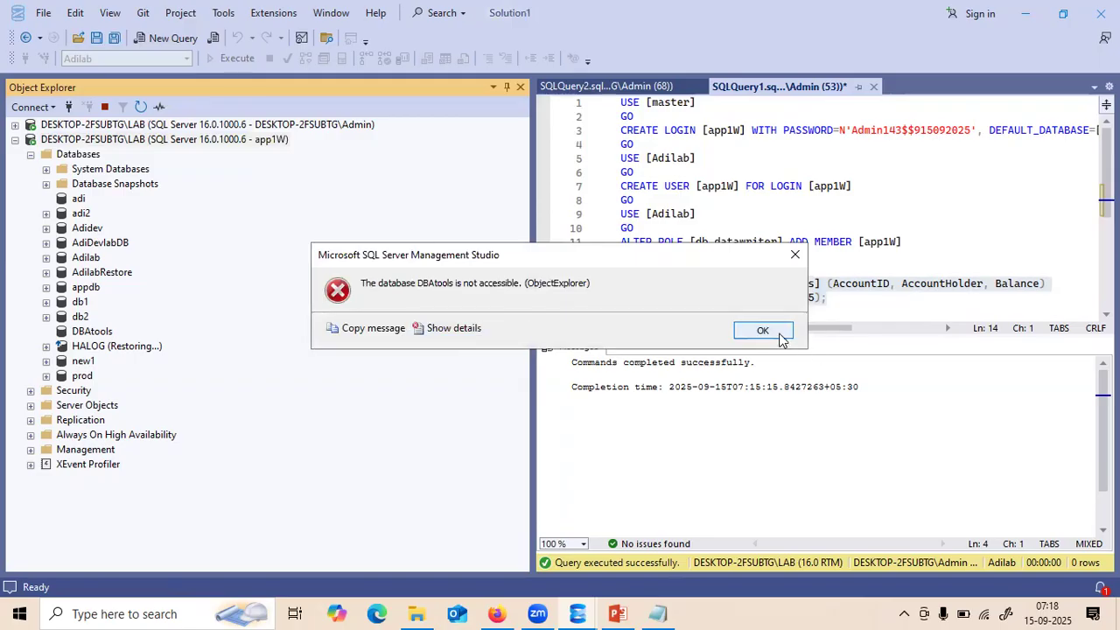
click(775, 332)
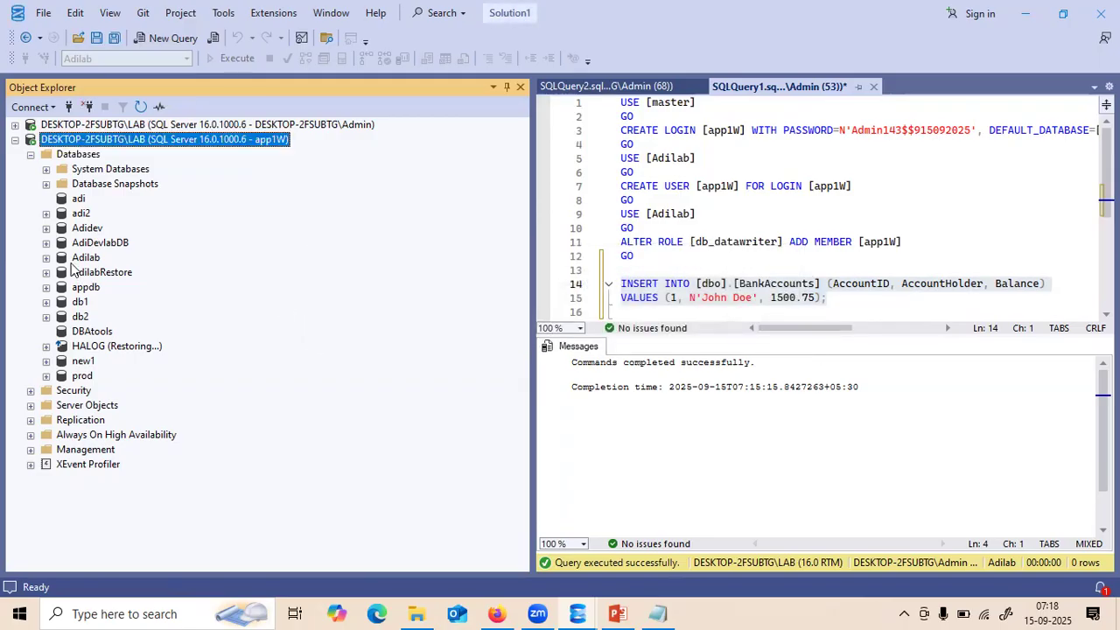
- Open a new query on Adilab as app1w and paste the BankAccounts INSERT statement
click(46, 258)
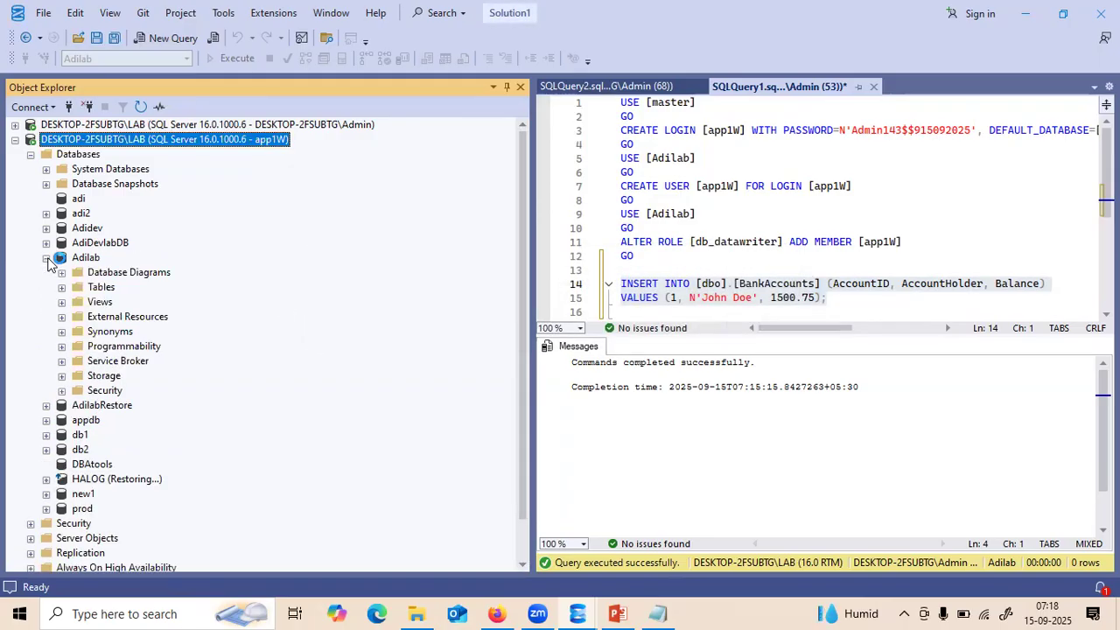
click(46, 258)
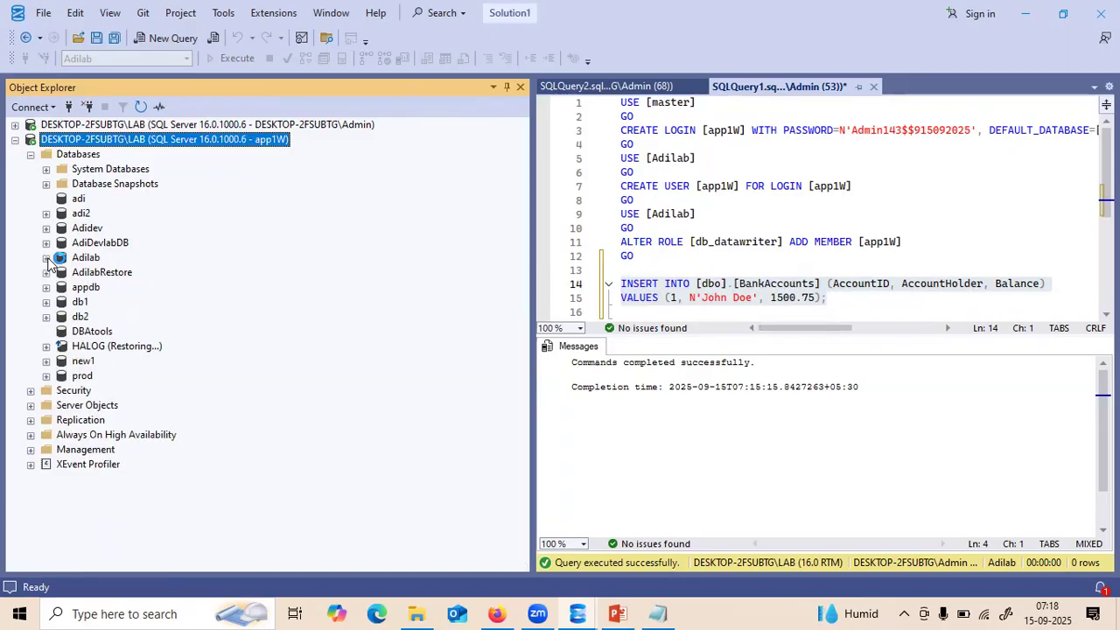
click(77, 259)
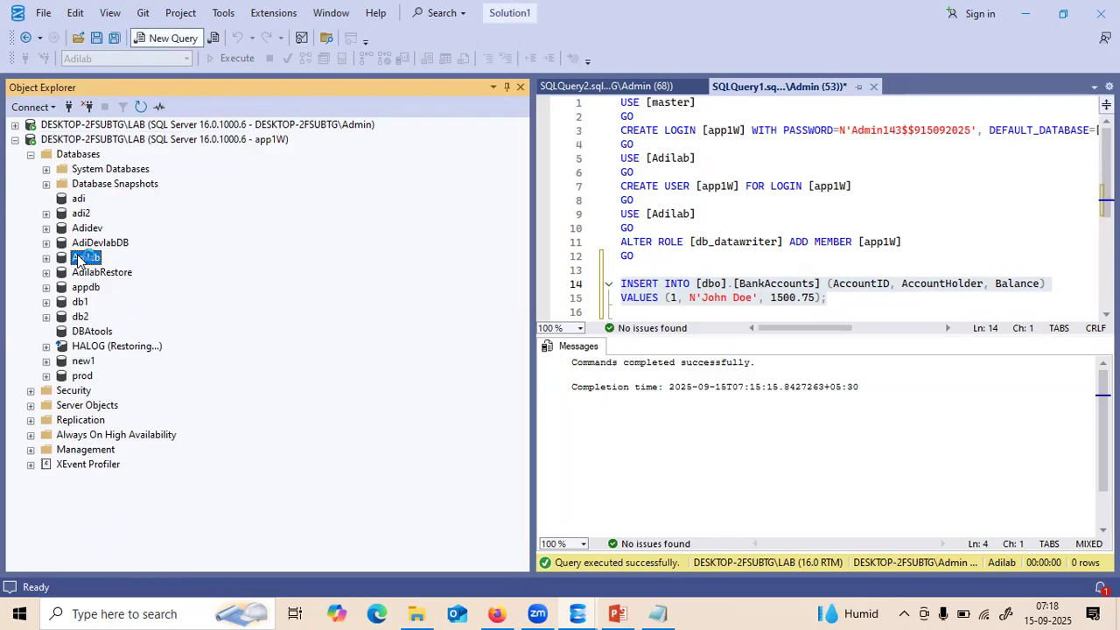
key(ctrl+n)
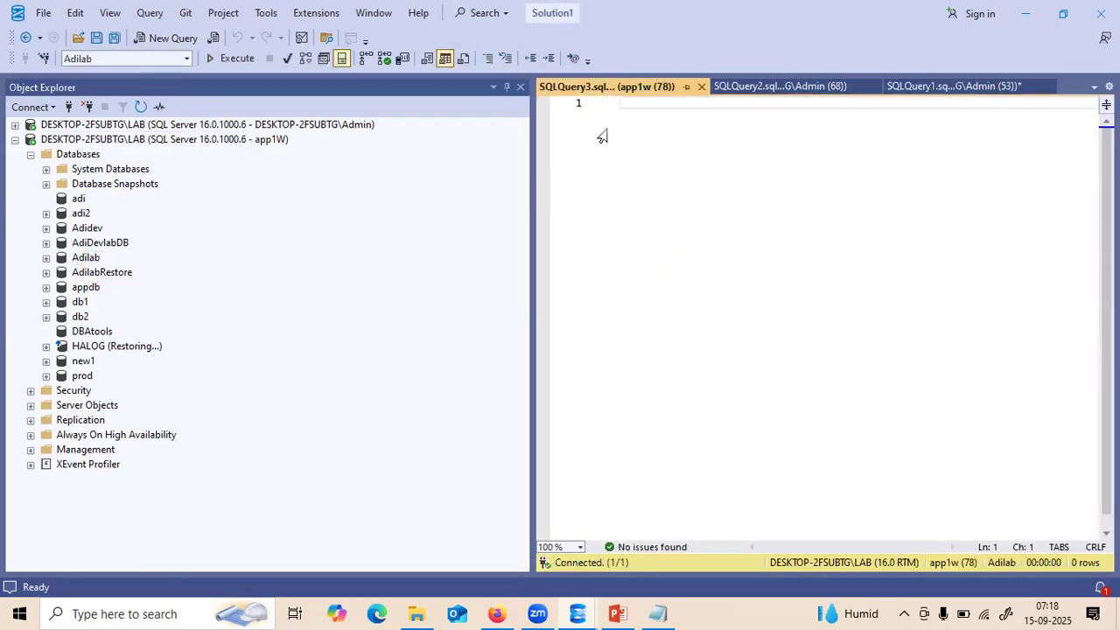
key(ctrl+v)
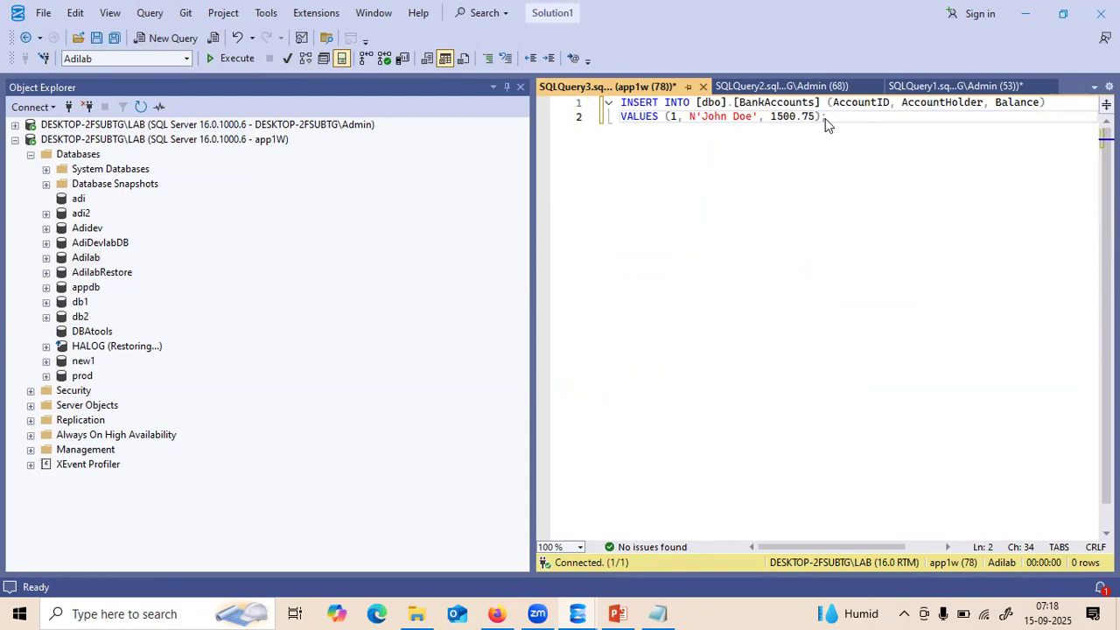
- Append 1 to the account holder name and run the INSERT, which fails with a duplicate key
click(726, 116)
text(1)
drag(528, 172, 353, 172)
click(231, 58)
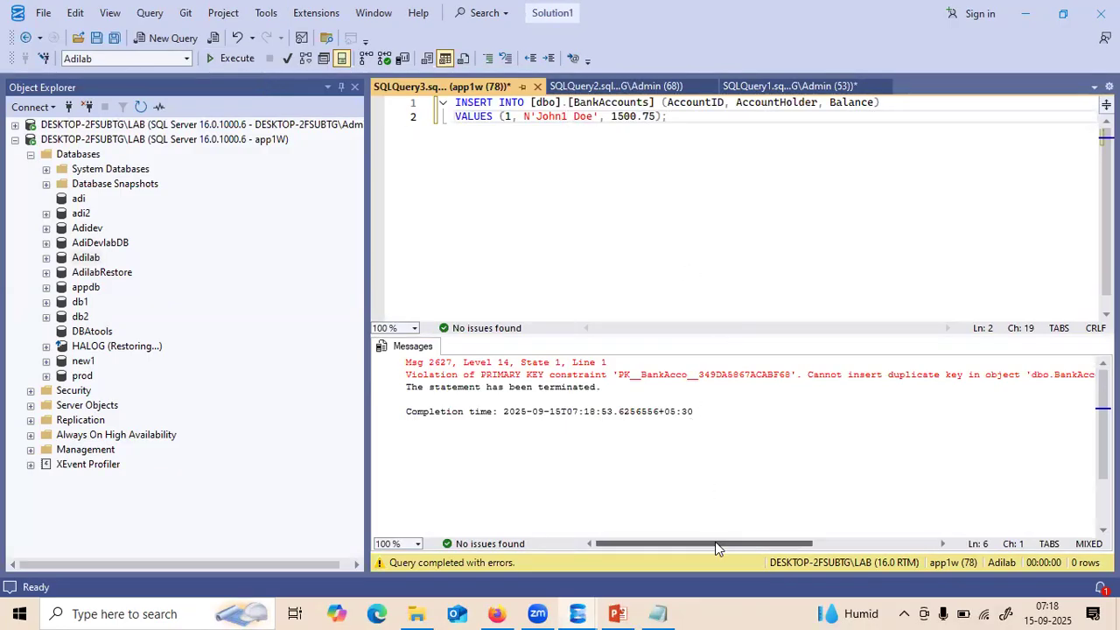
- Change the AccountID to 1123 and re-run the INSERT with F5 for 1 row affected
drag(717, 549, 805, 540)
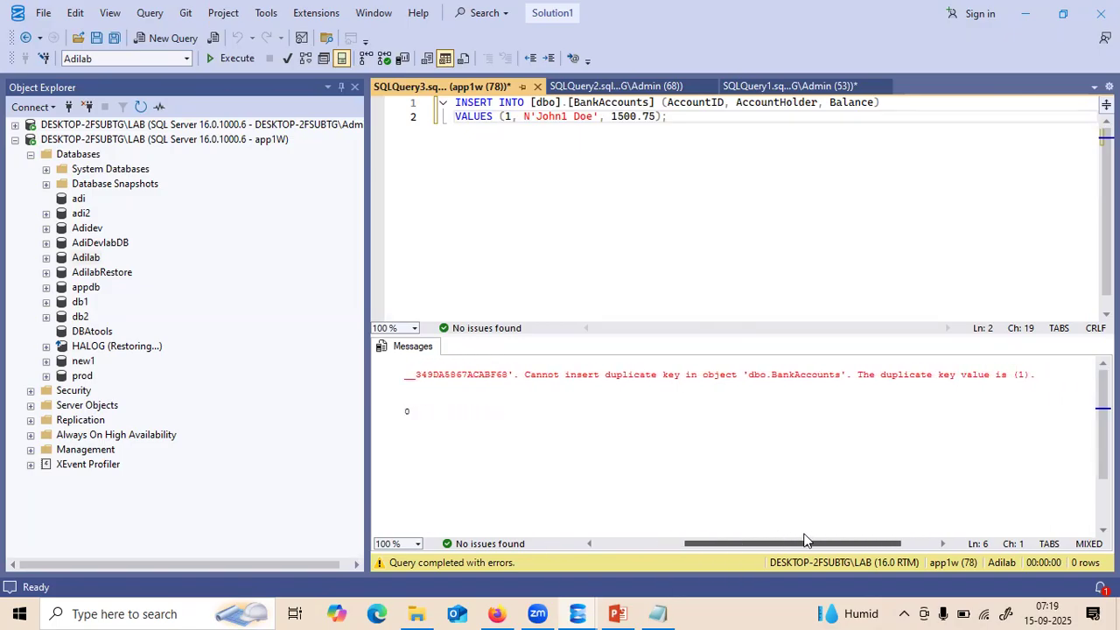
drag(793, 540, 684, 542)
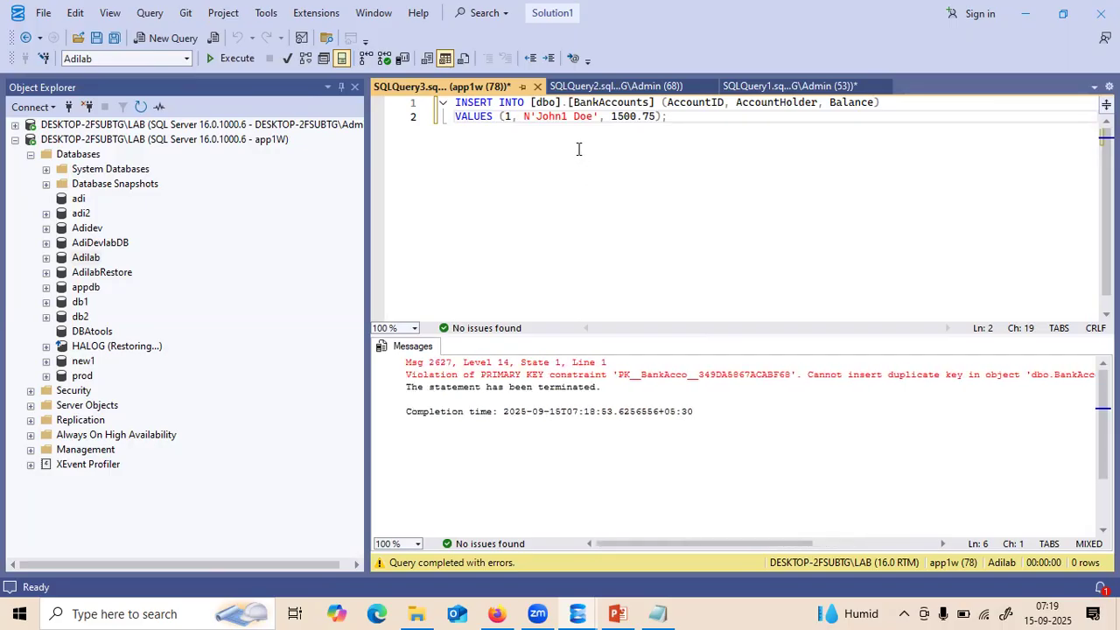
click(509, 117)
text(123)
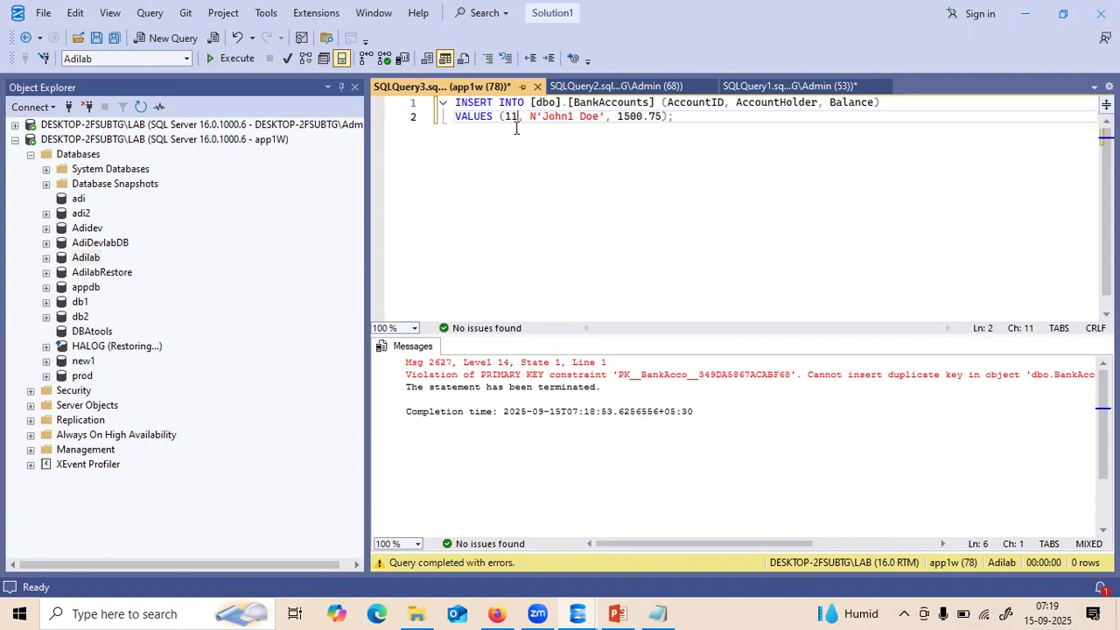
key(F5)
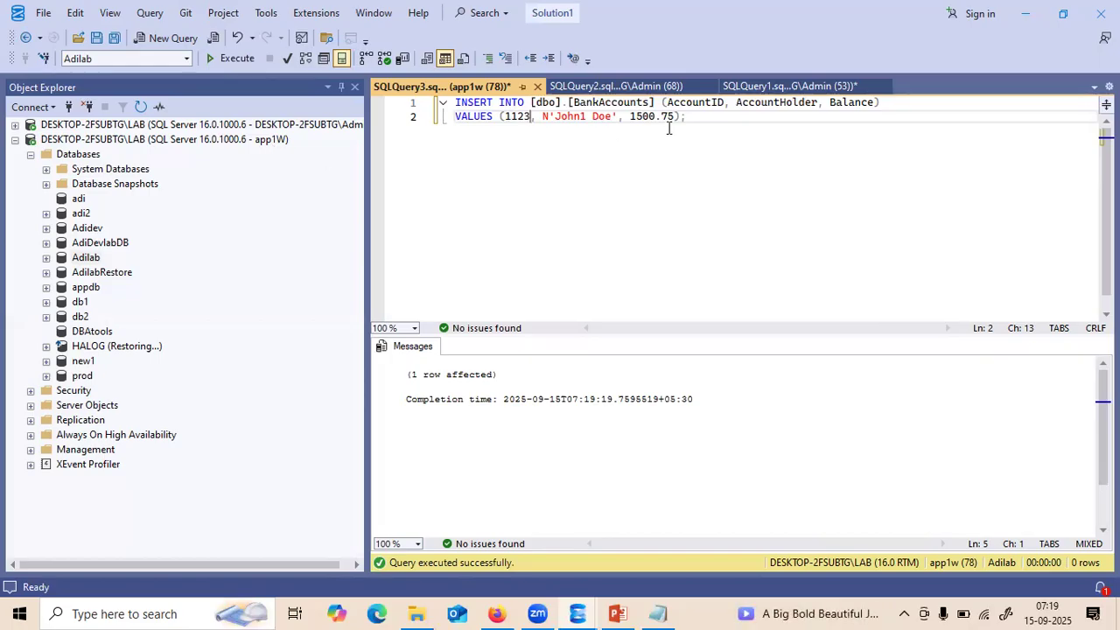
- Write 'select * from [BankAccounts]' on line 4 and run it, getting the Msg 229 permission error
click(697, 123)
key(Return)
key(Return)
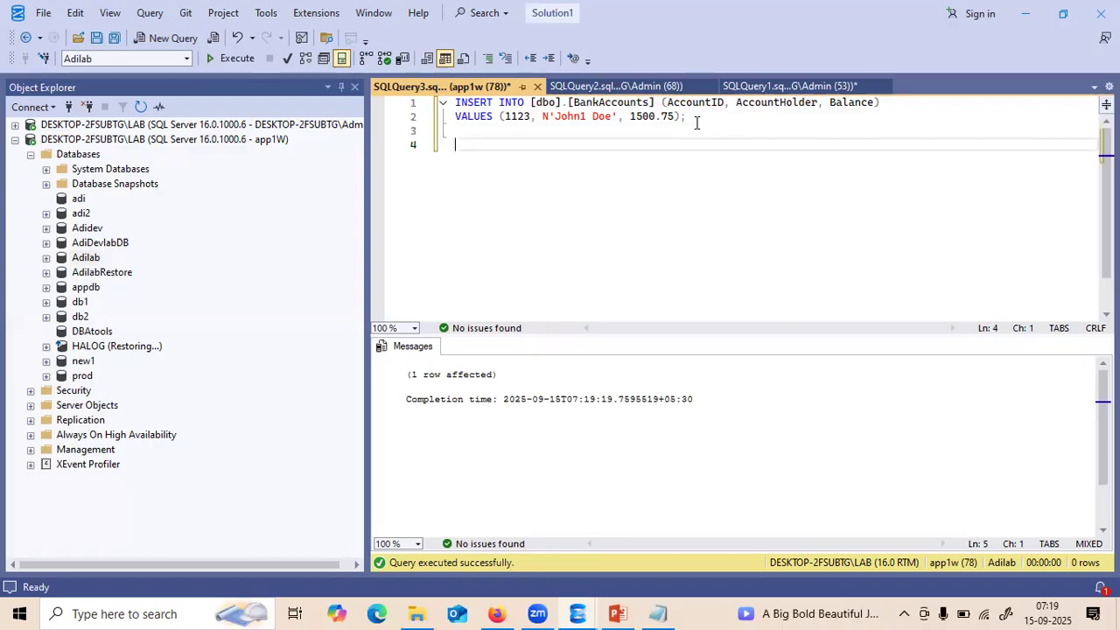
text(select )
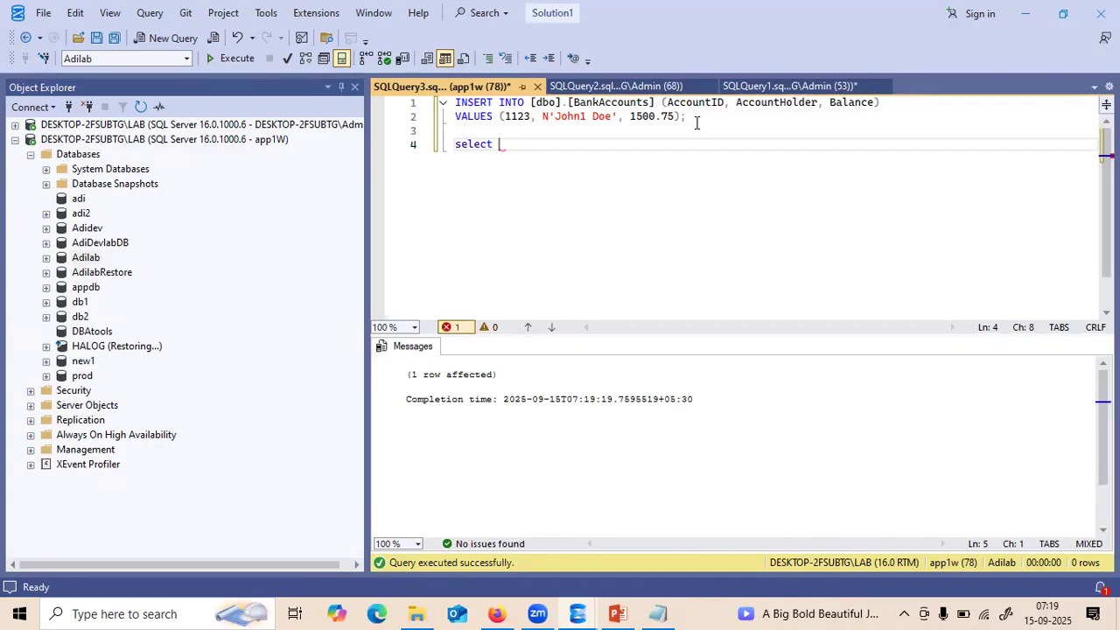
text(* from)
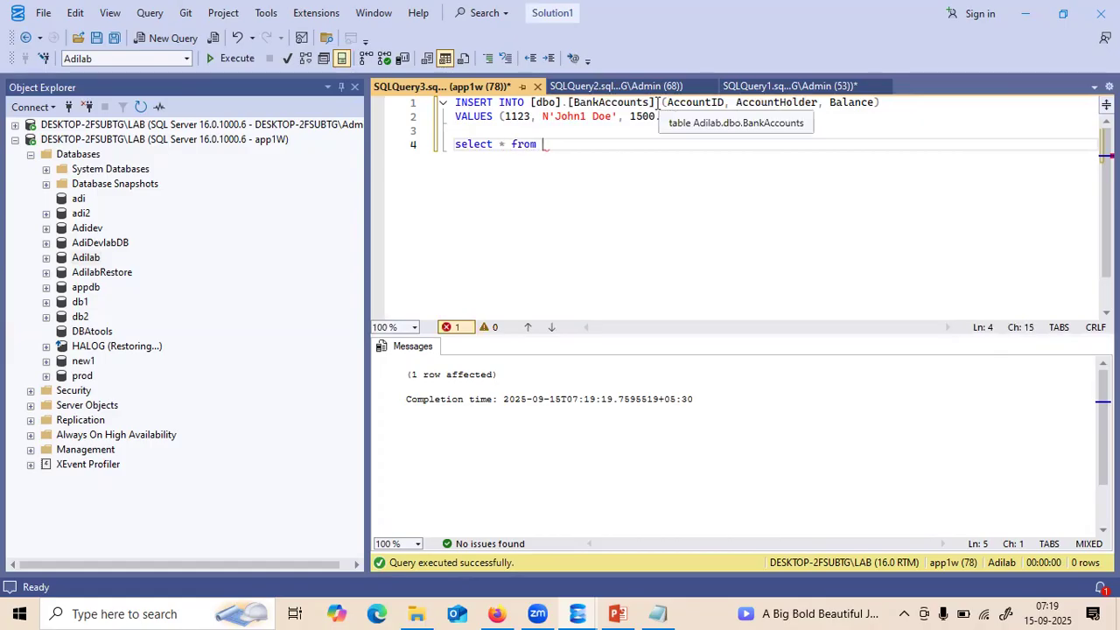
drag(655, 103, 567, 102)
key(ctrl+c)
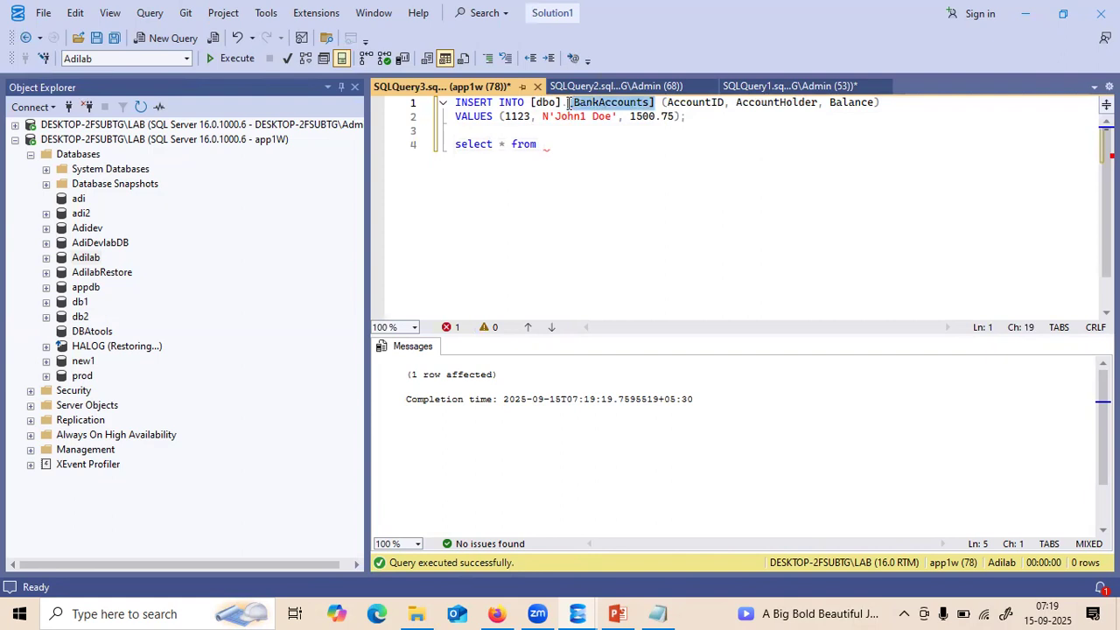
click(560, 143)
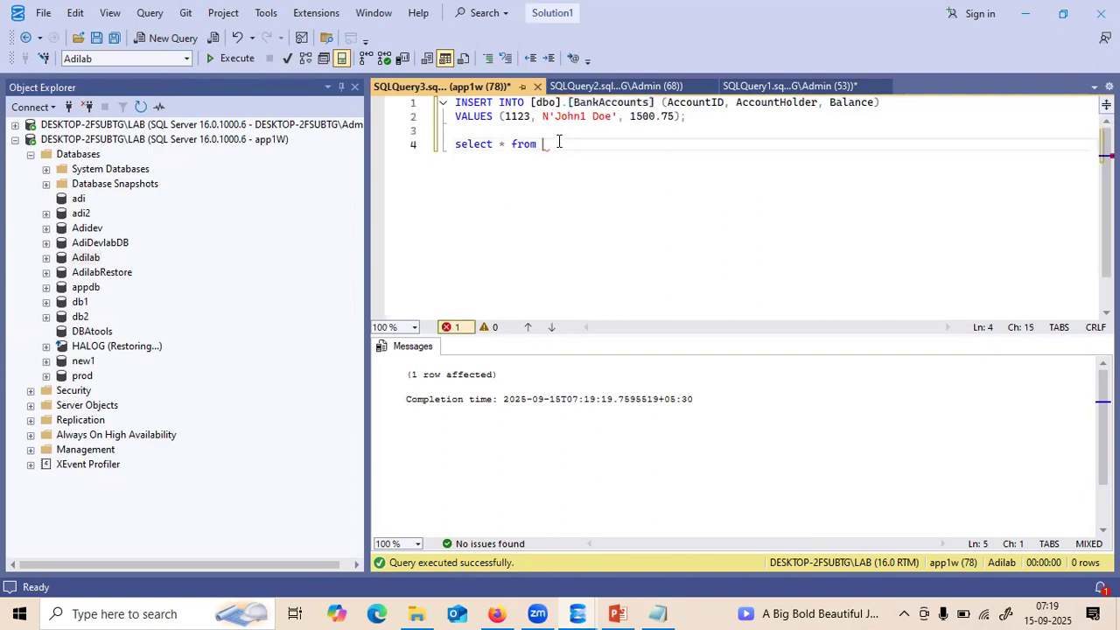
key(ctrl+v)
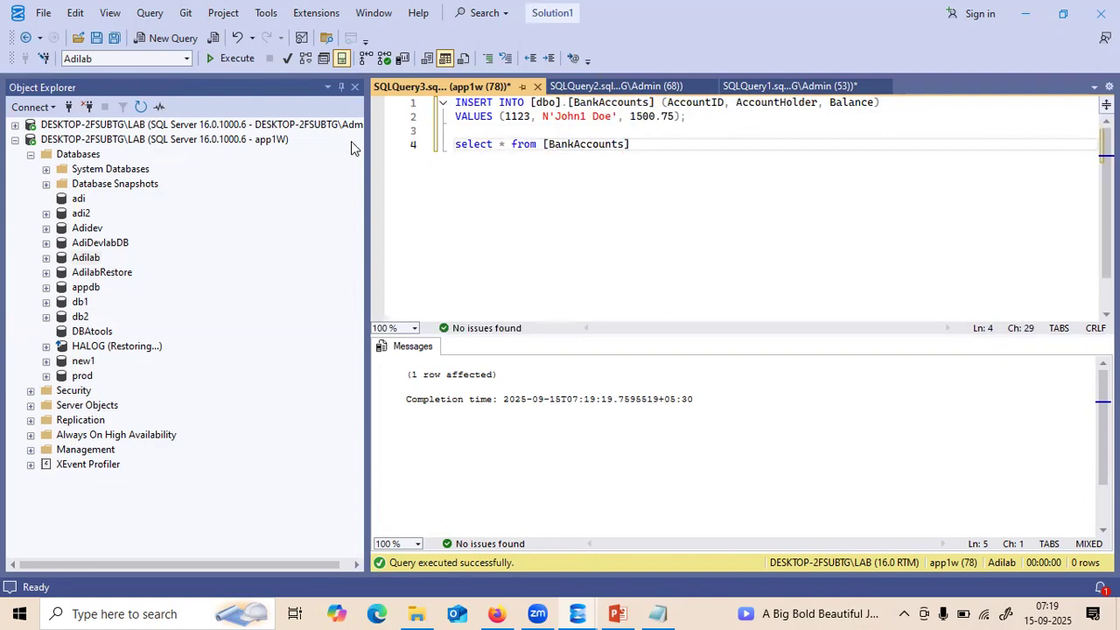
drag(638, 147, 432, 150)
key(F5)
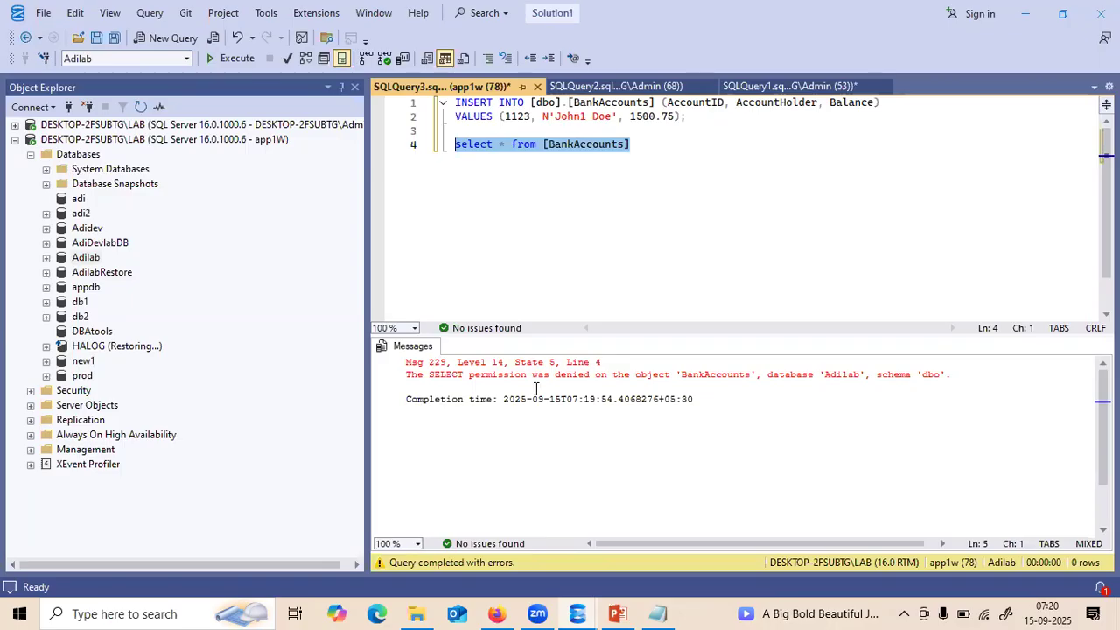
click(46, 258)
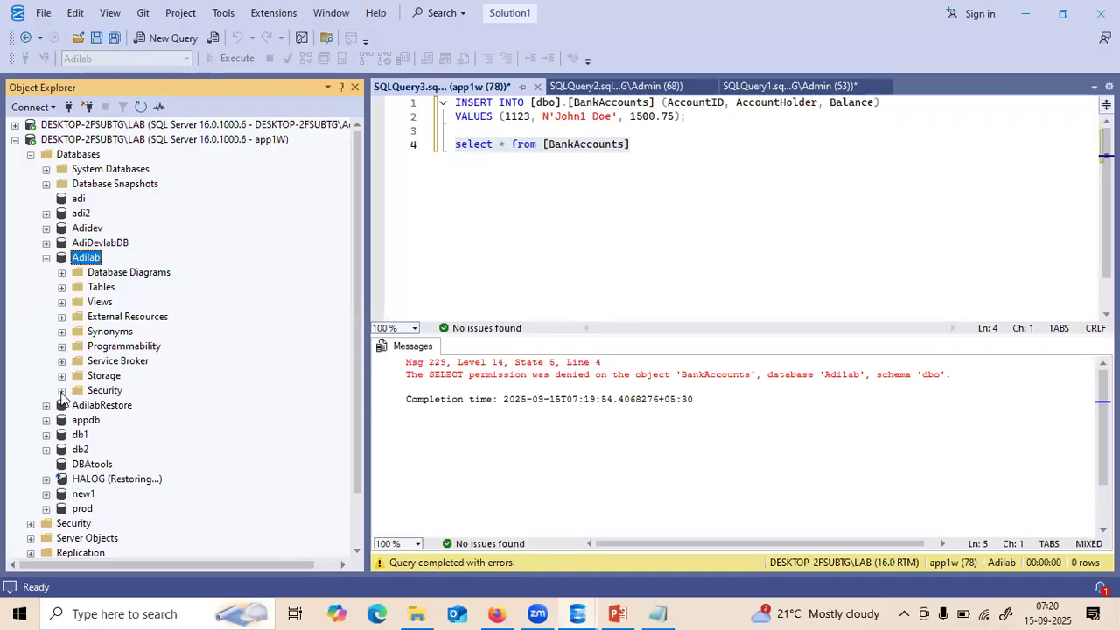
click(62, 390)
click(77, 420)
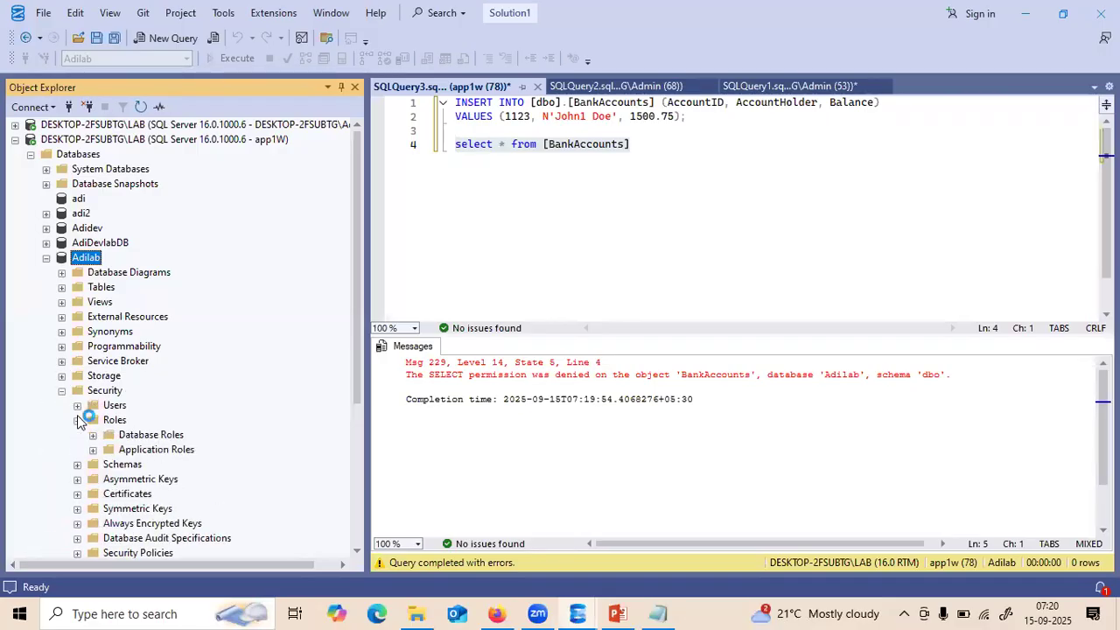
click(93, 435)
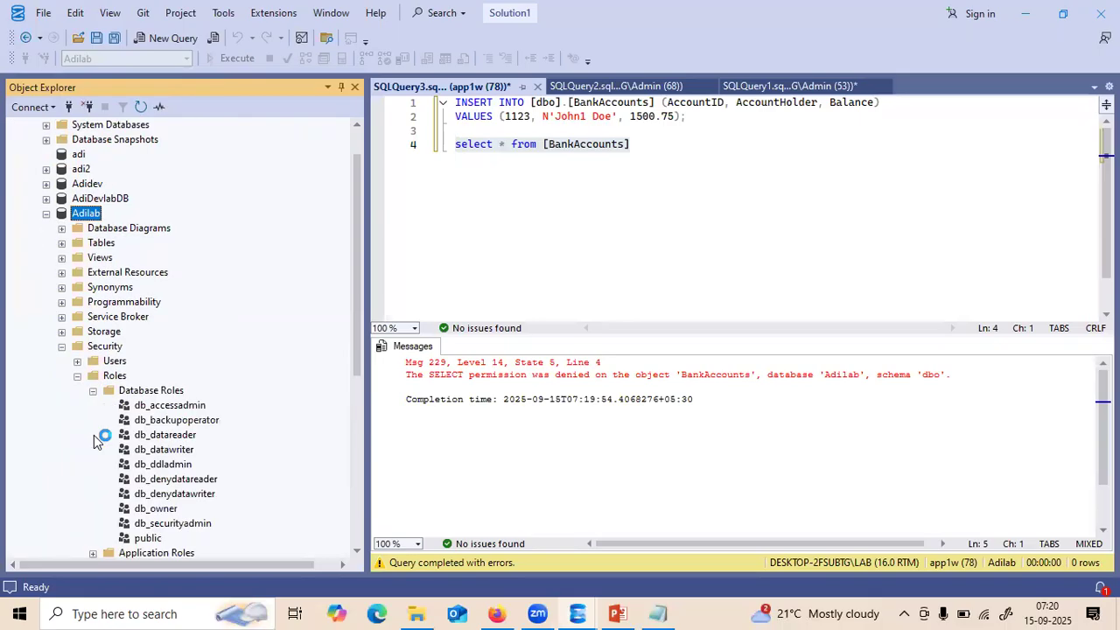
click(161, 450)
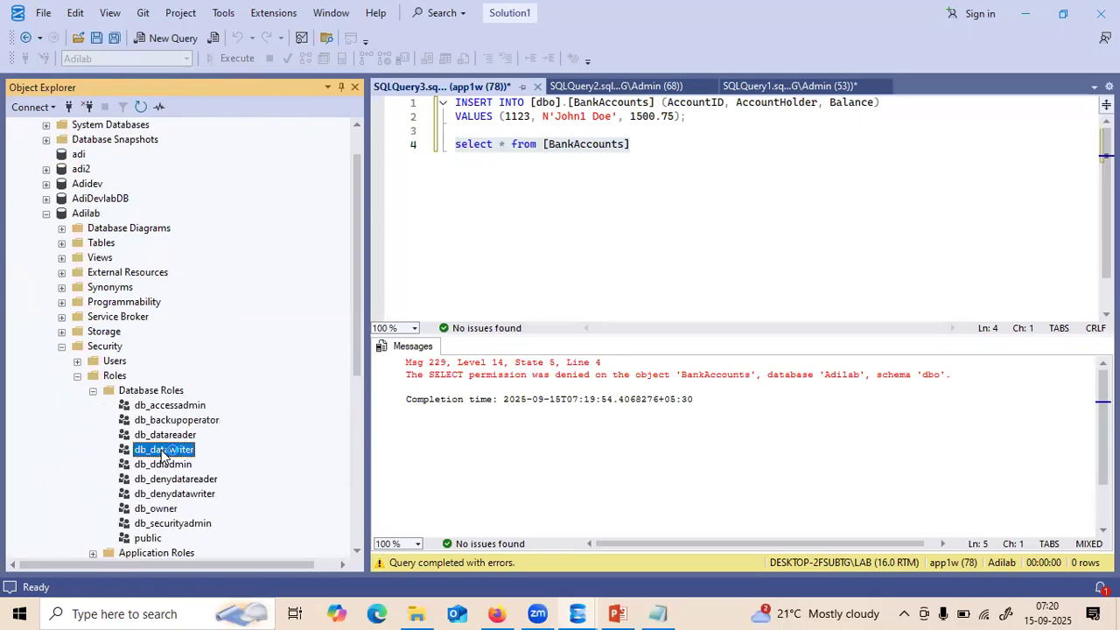
click(171, 495)
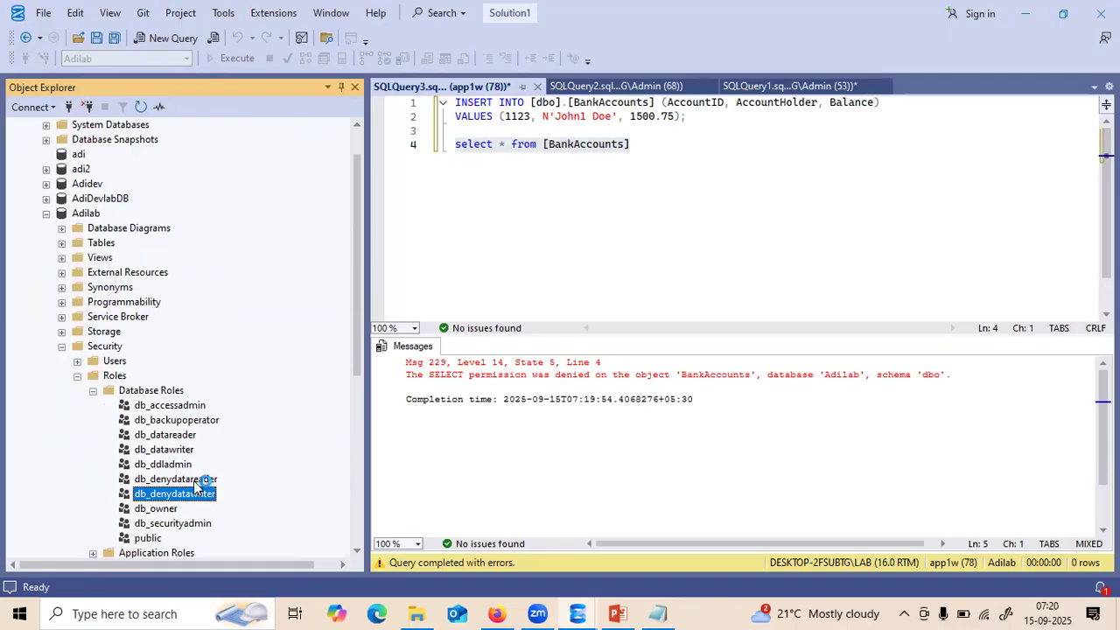
click(195, 479)
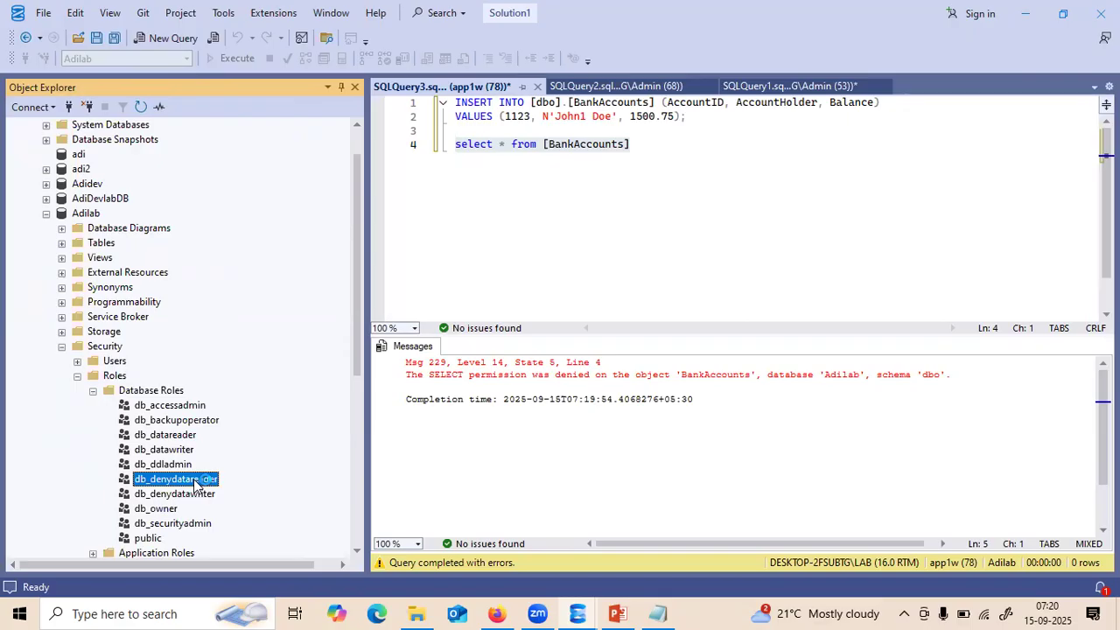
click(195, 494)
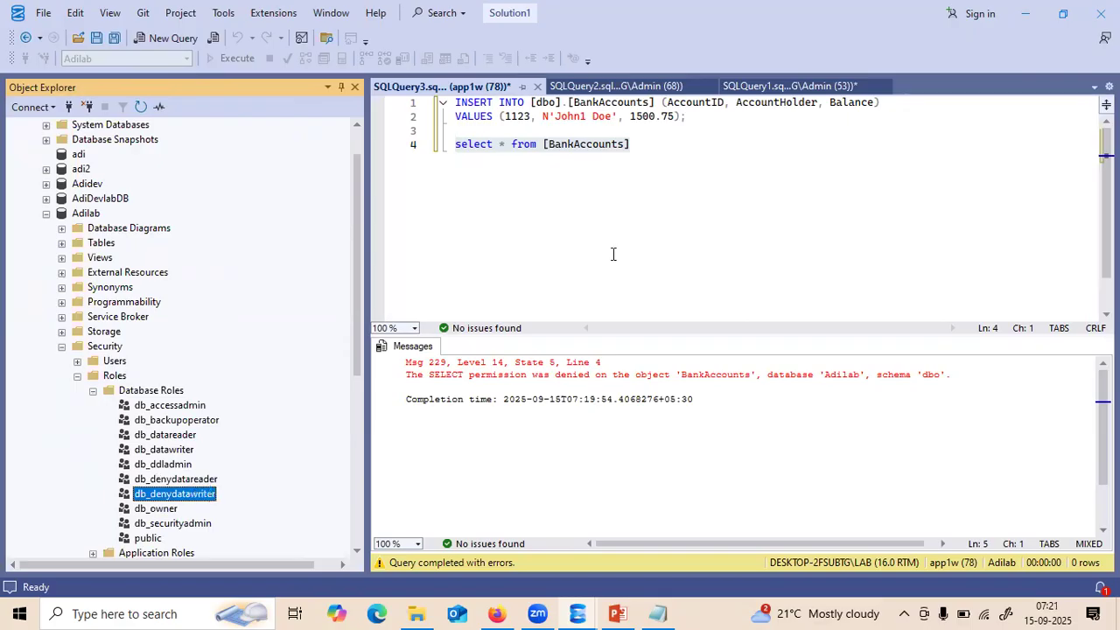
click(633, 145)
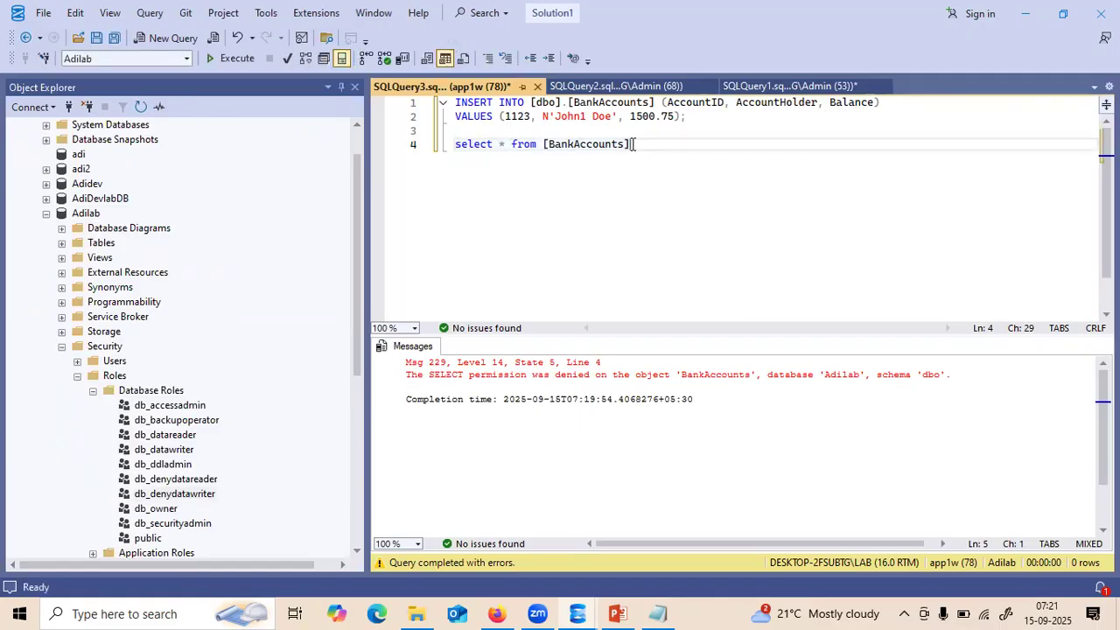
drag(634, 144, 457, 154)
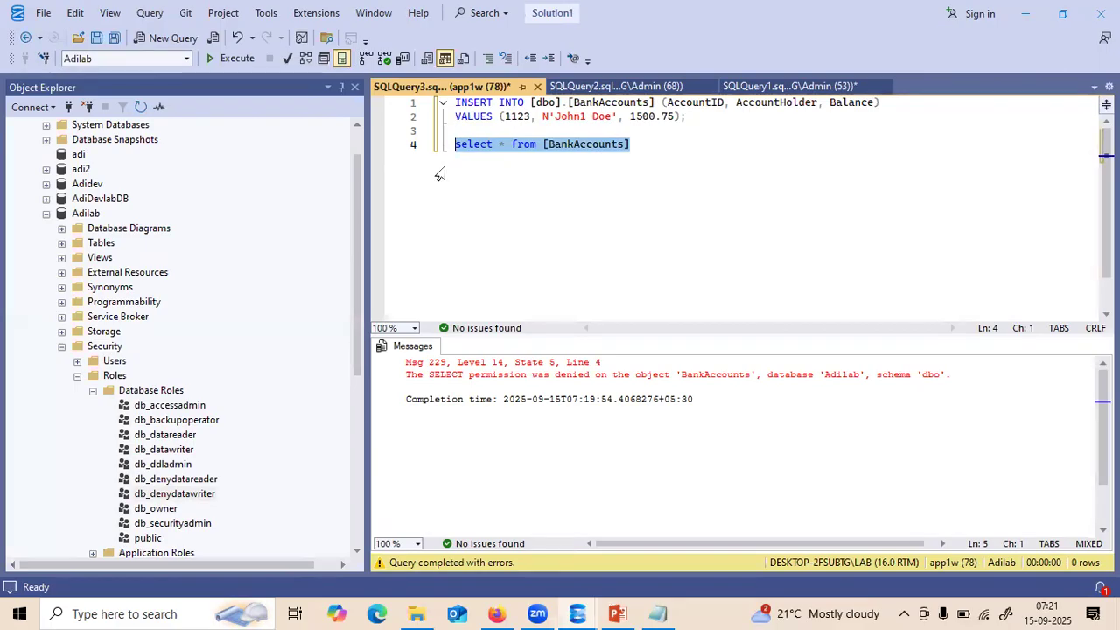
click(354, 138)
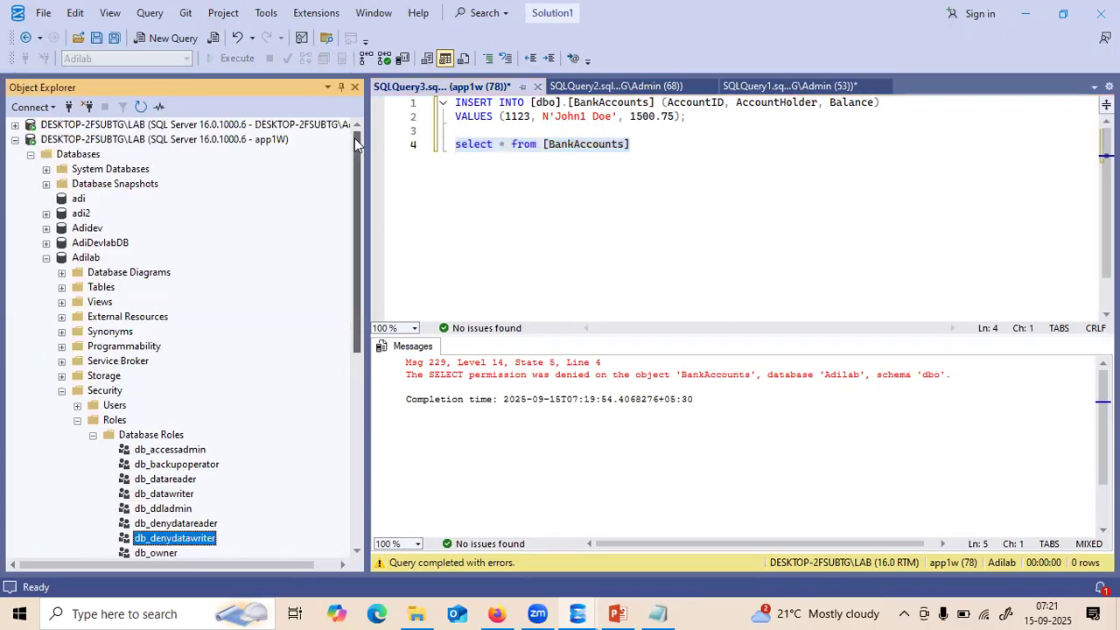
click(46, 258)
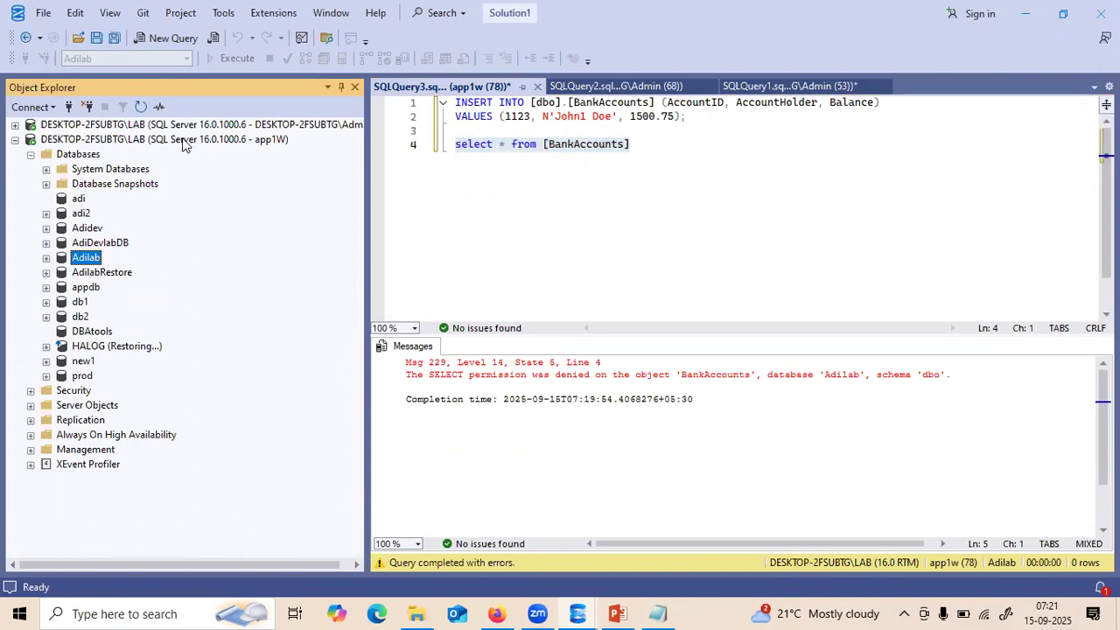
click(15, 140)
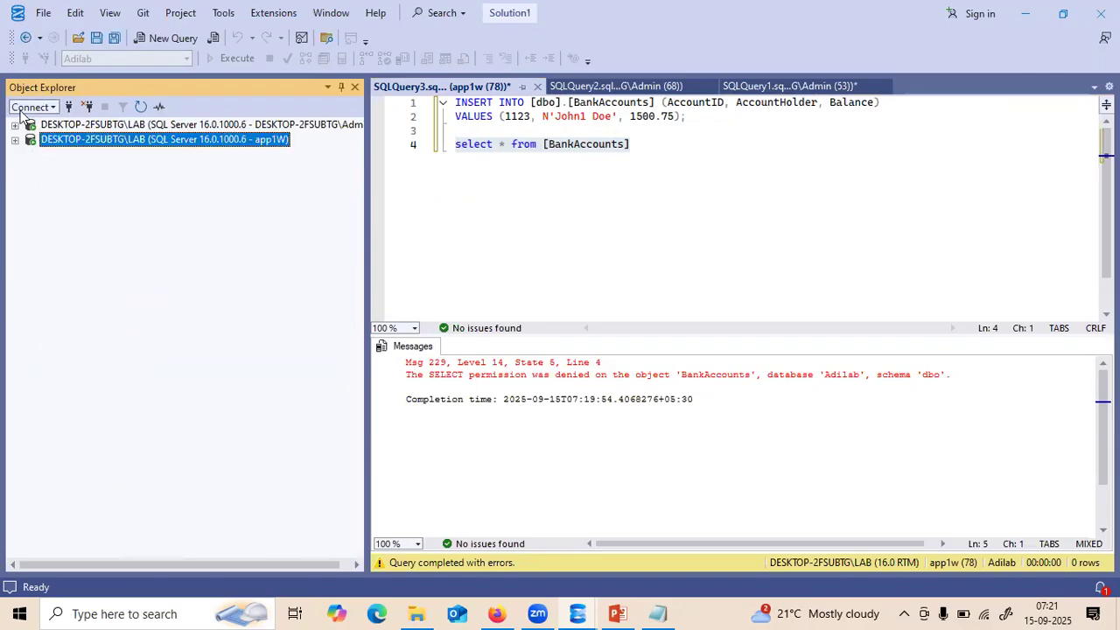
- Expand the admin server's Security folder and choose New Login from the Logins context menu
click(31, 106)
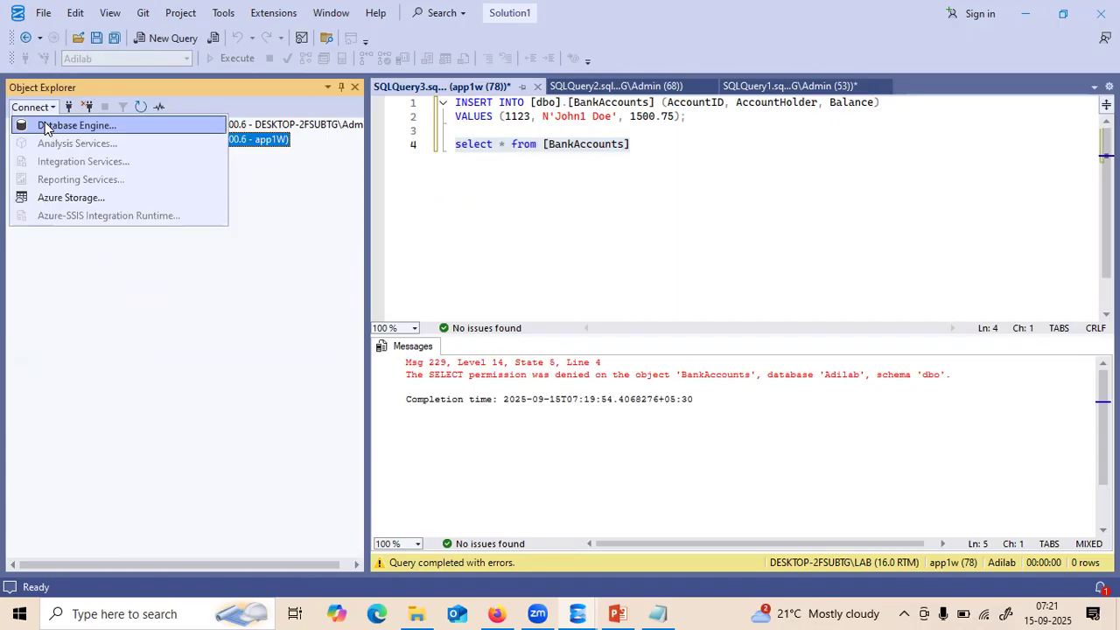
click(328, 246)
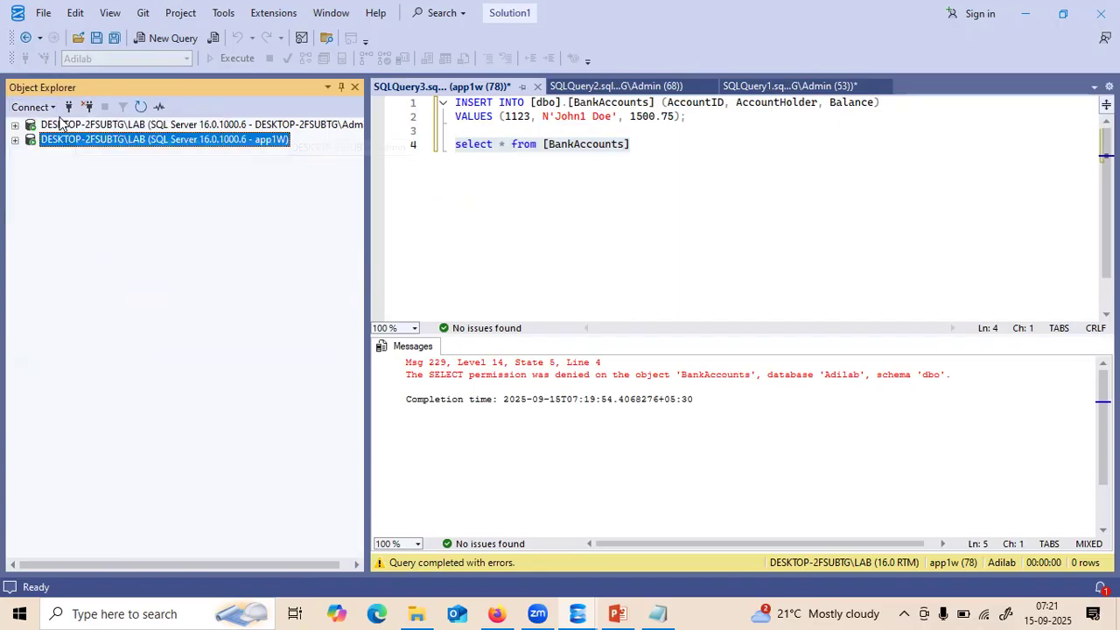
click(16, 126)
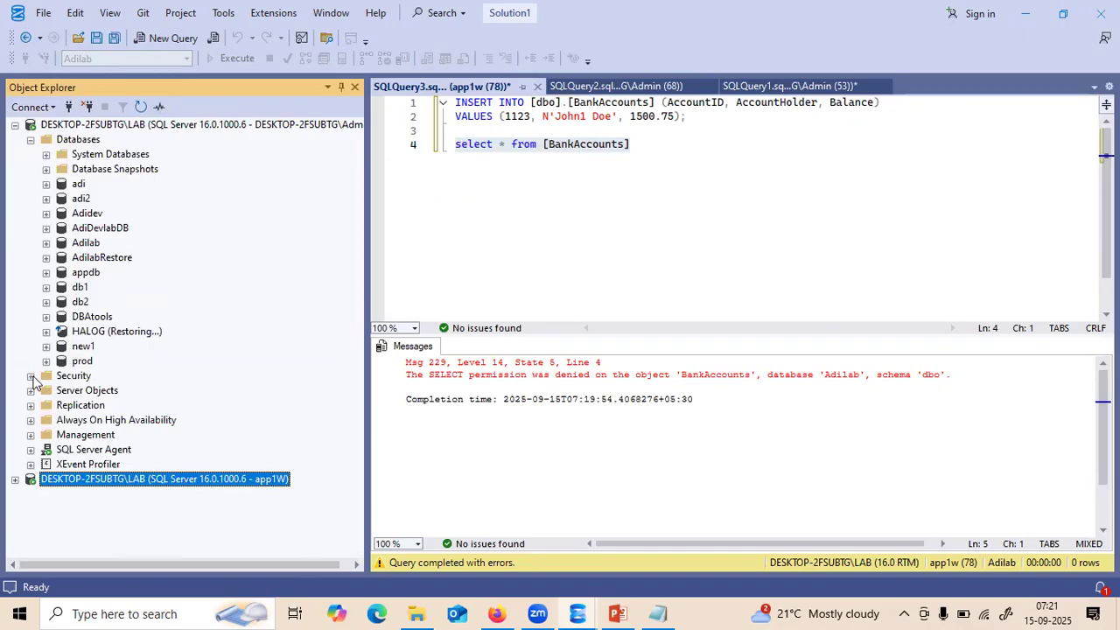
click(31, 376)
right_click(92, 142)
click(125, 149)
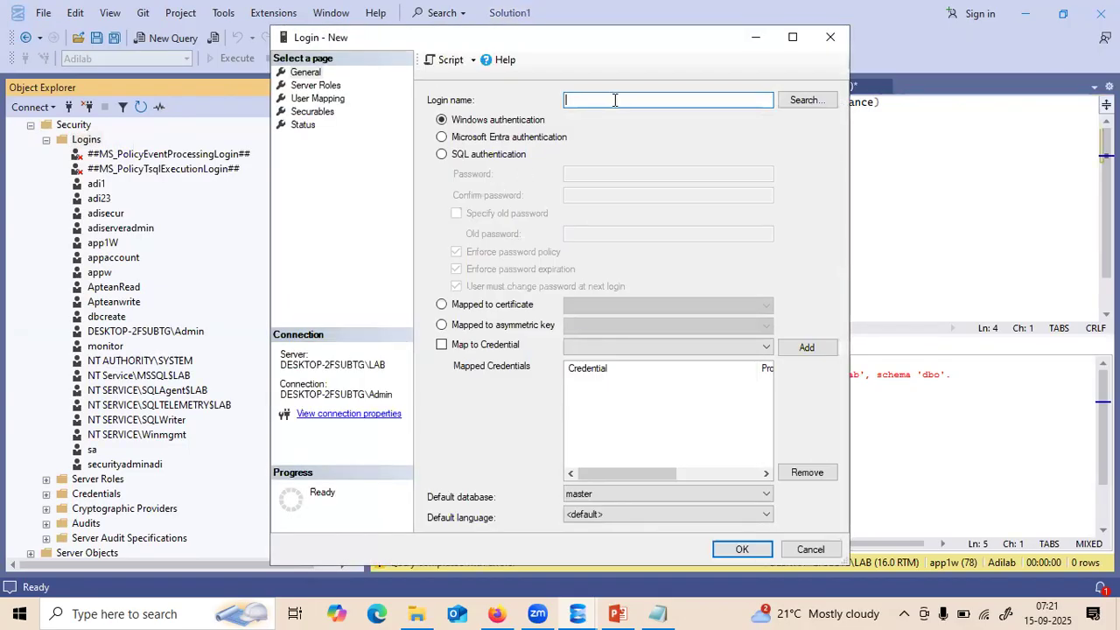
- Name the new login app1R and switch it to SQL Server authentication
text(app1r)
key(BackSpace)
click(442, 154)
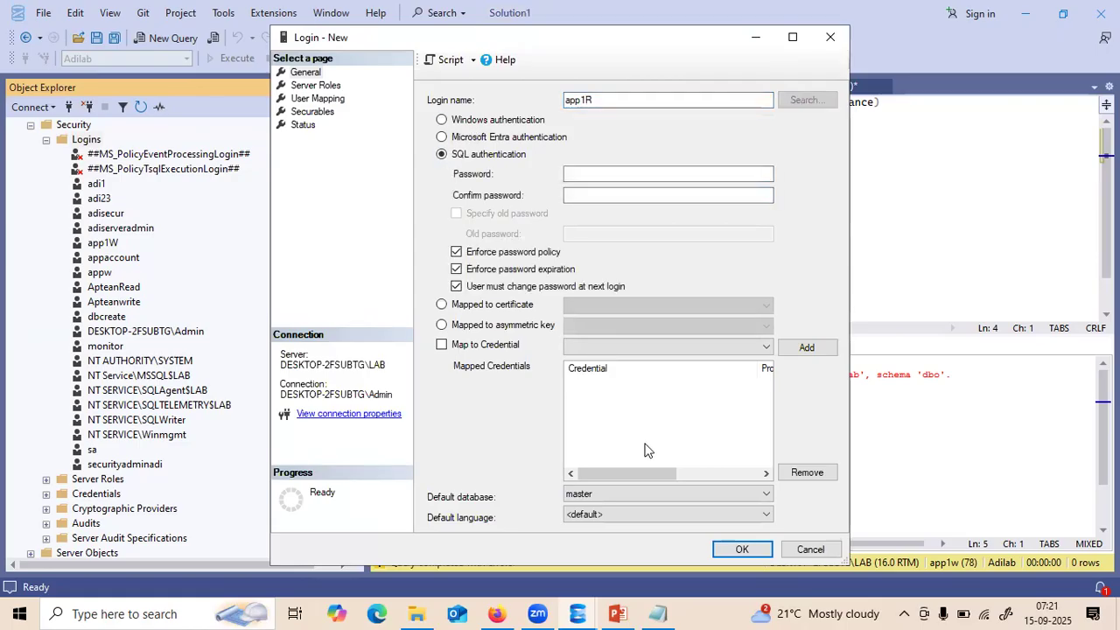
- Paste the saved password from Notepad into Password and Confirm password, and disable password expiration
click(662, 613)
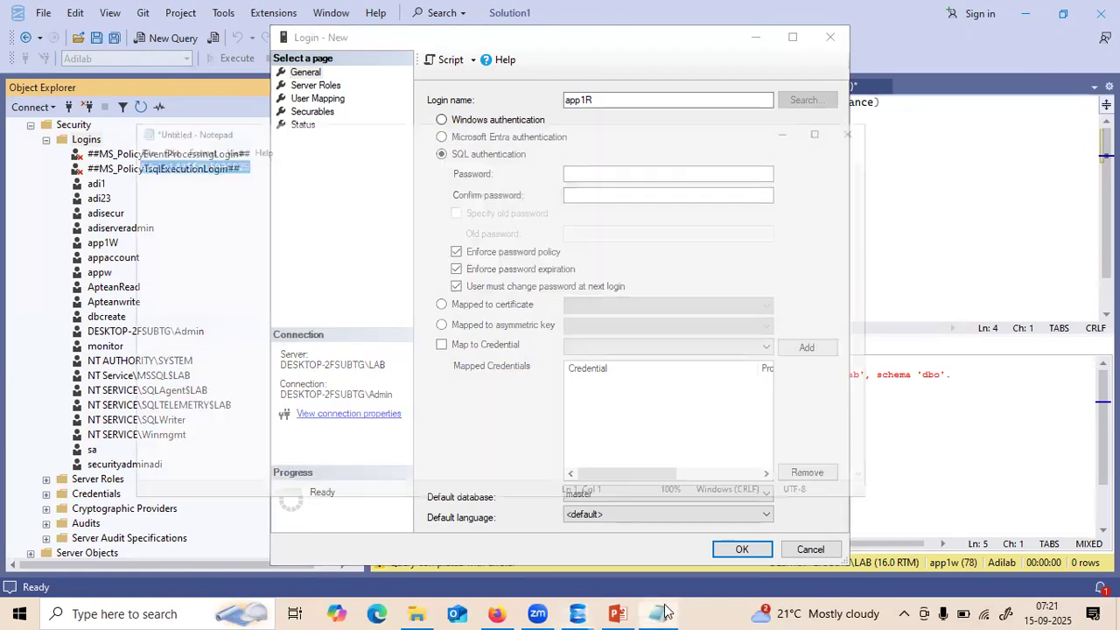
click(193, 98)
key(ctrl+a)
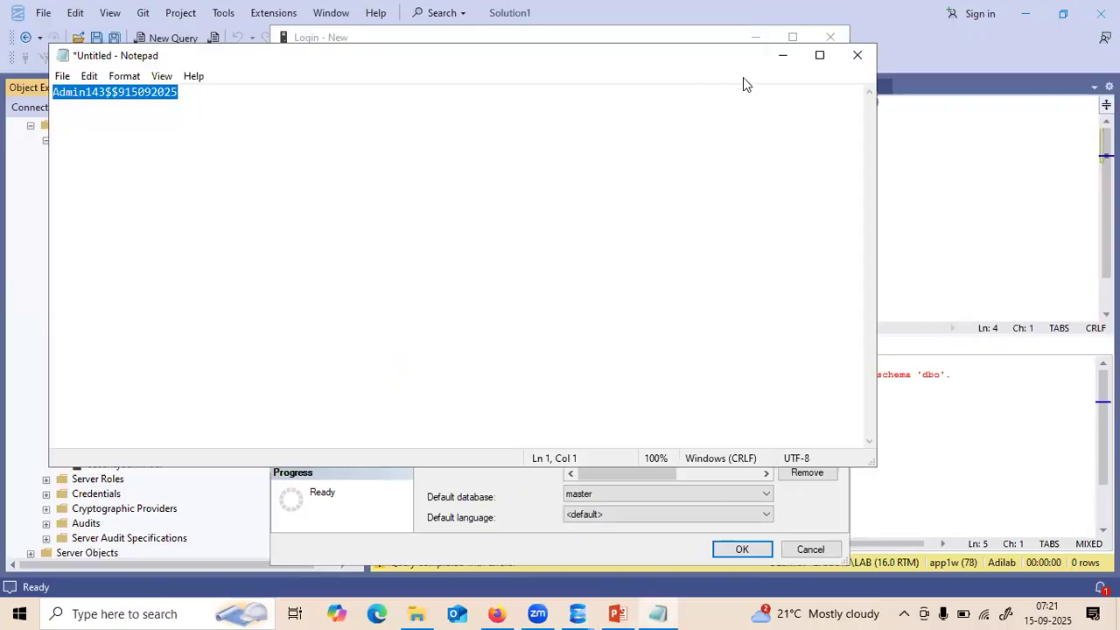
click(782, 55)
click(594, 174)
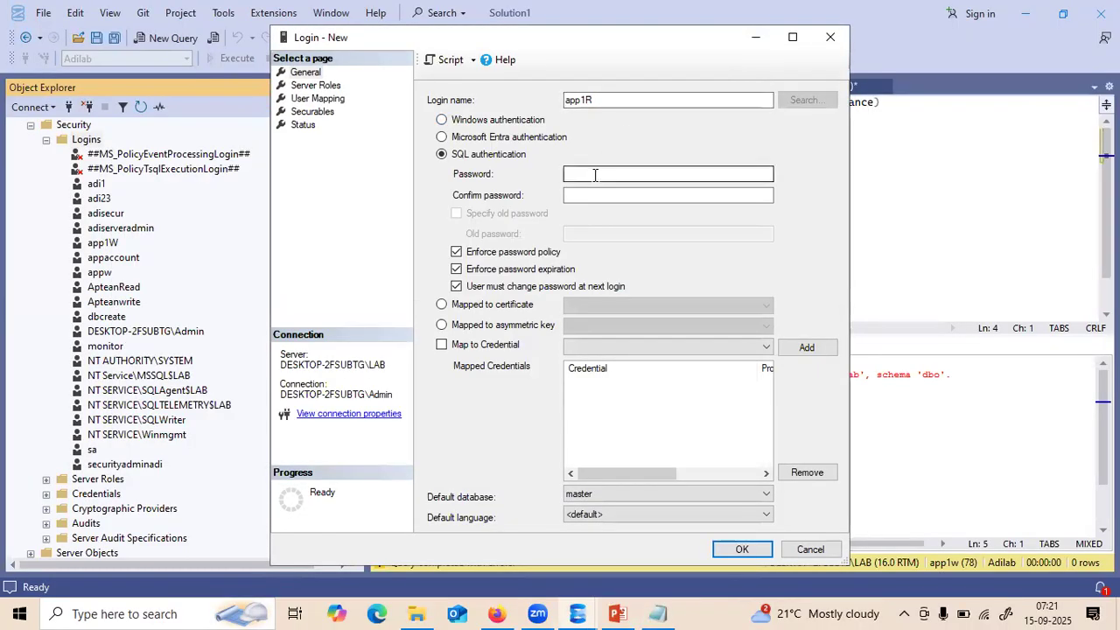
key(ctrl+v)
key(Tab)
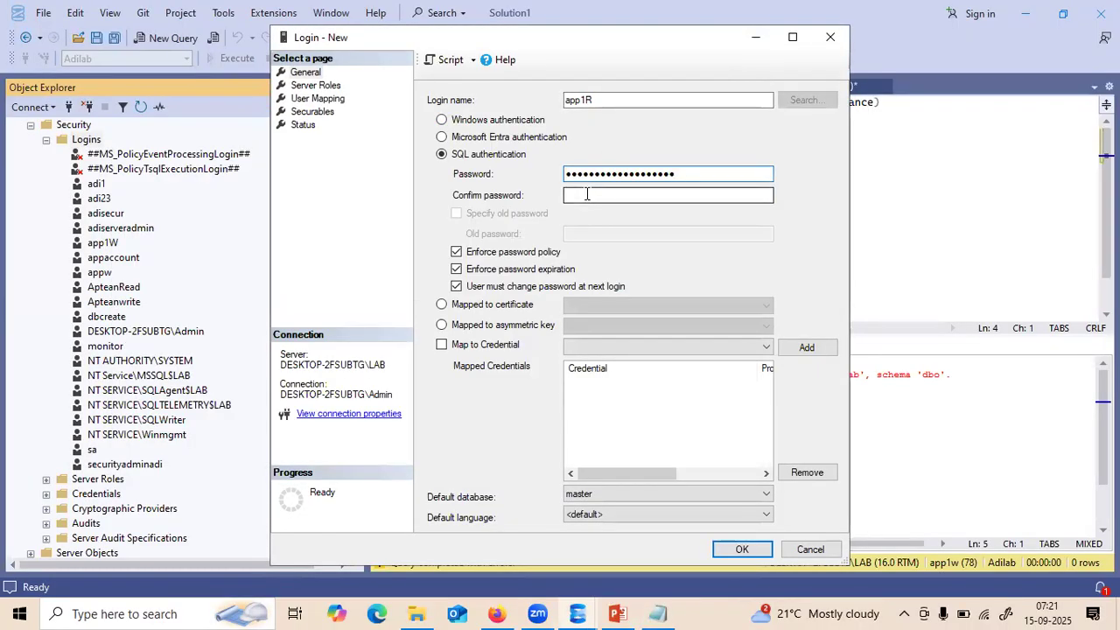
key(ctrl+v)
click(456, 269)
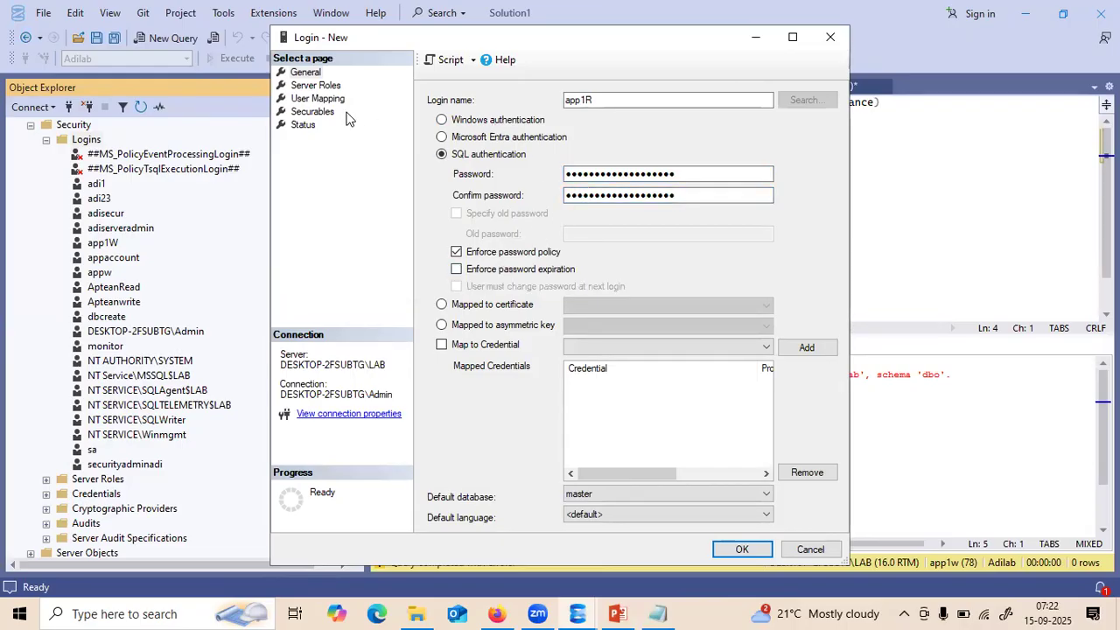
- On User Mapping, map app1R to Adilab and tick the db_datareader role
click(318, 99)
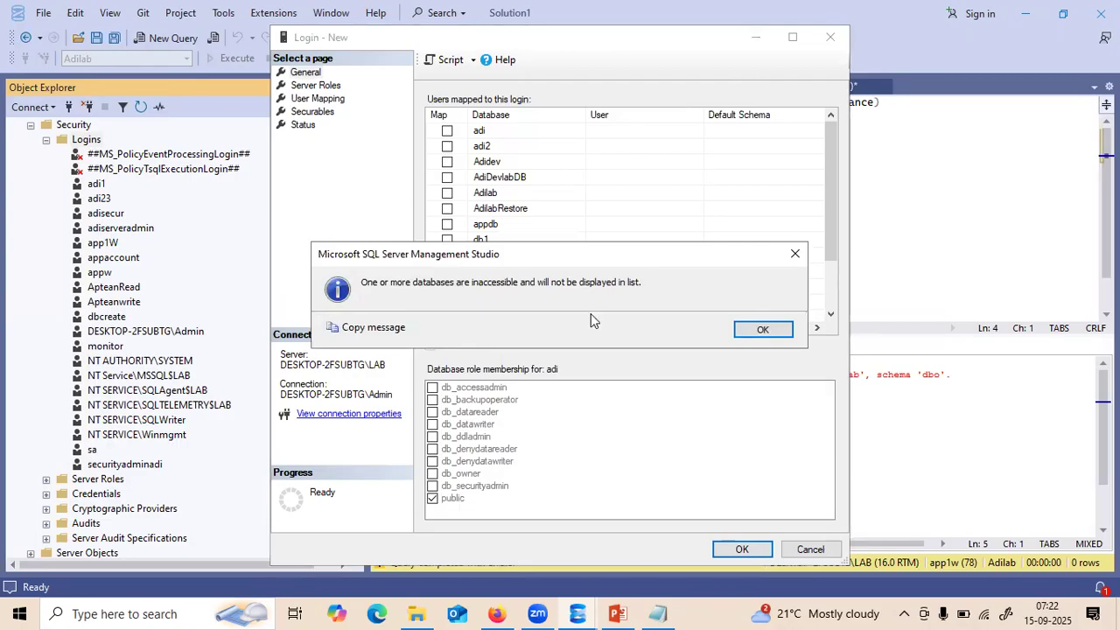
click(761, 330)
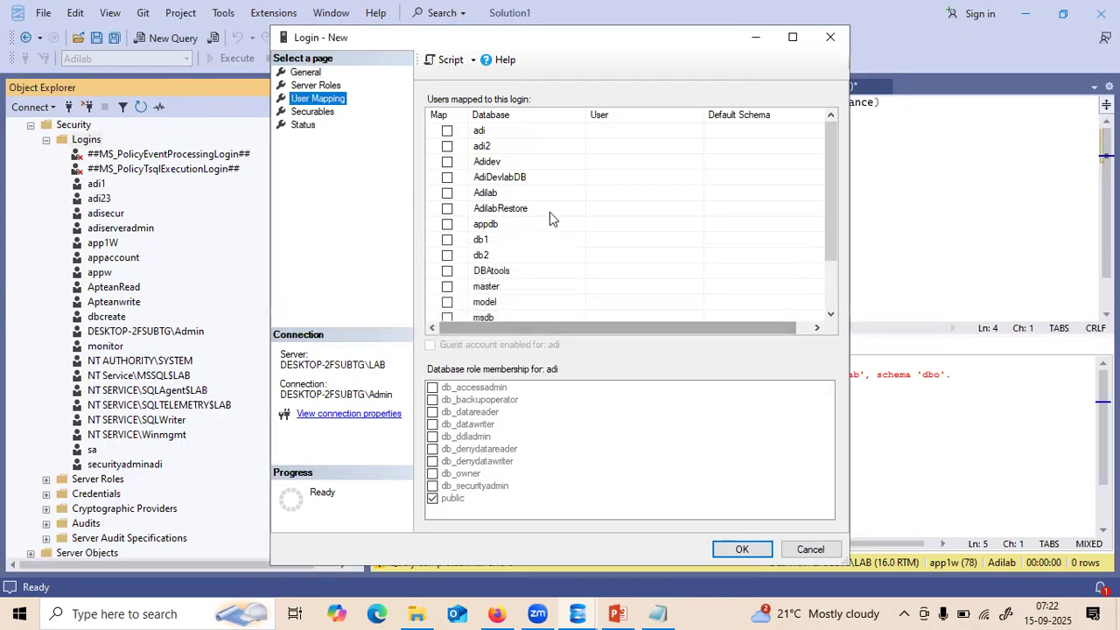
click(447, 193)
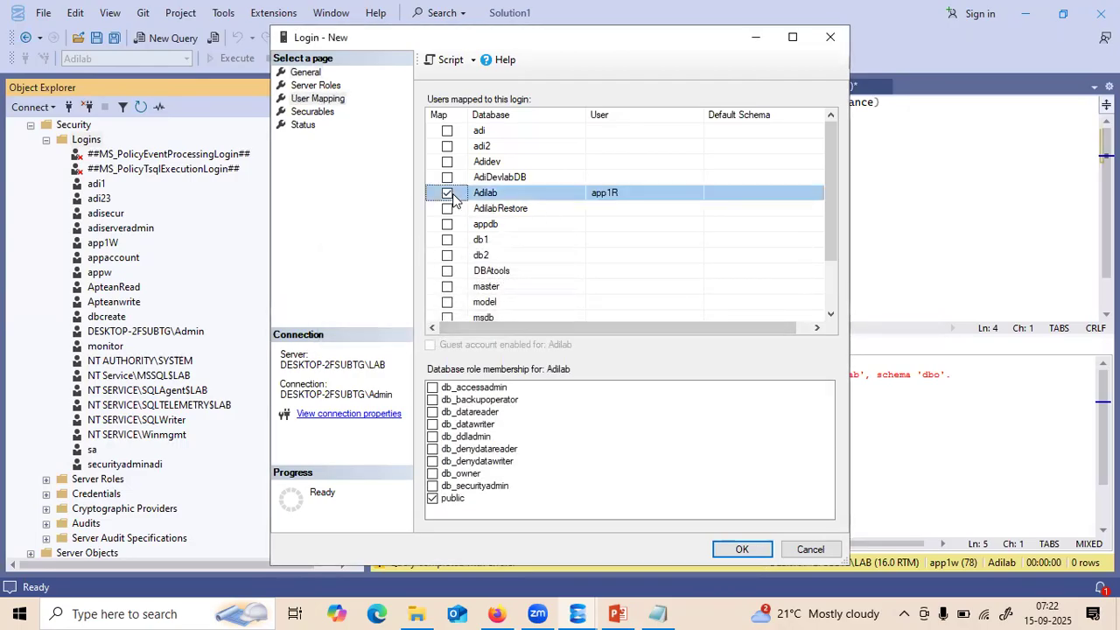
click(436, 412)
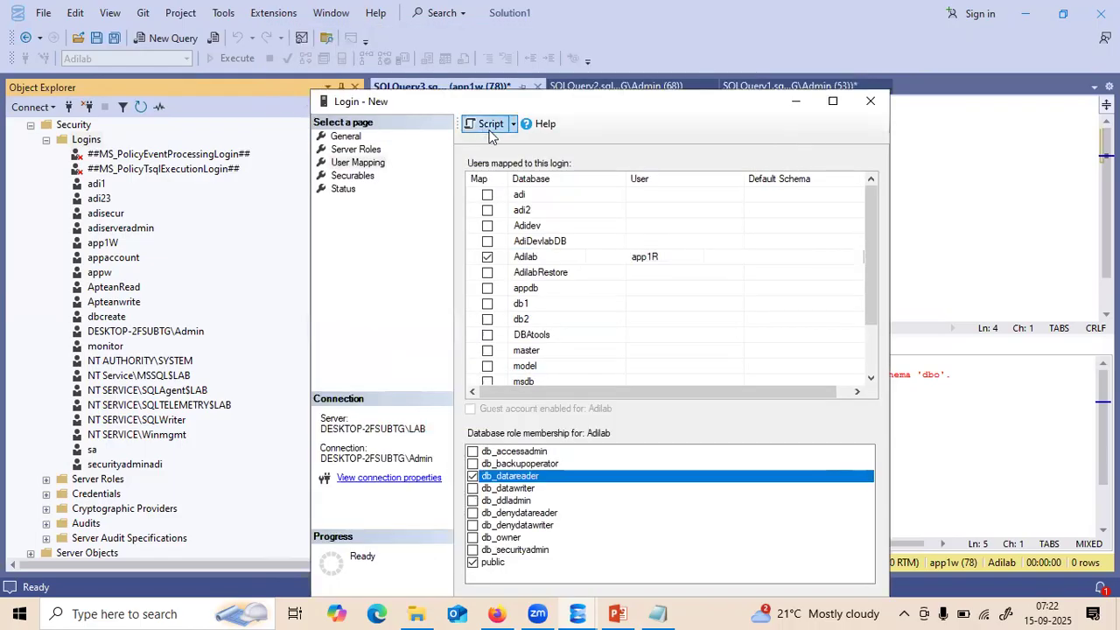
- Script the app1R login to a new query window, close the dialog, and execute it with F5
click(512, 124)
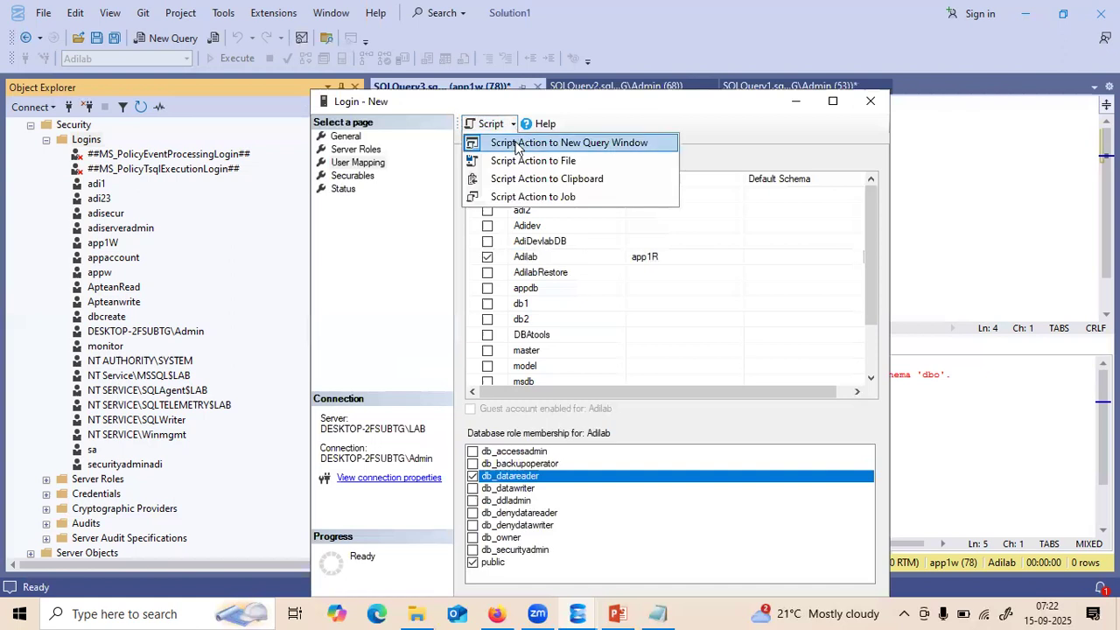
click(516, 142)
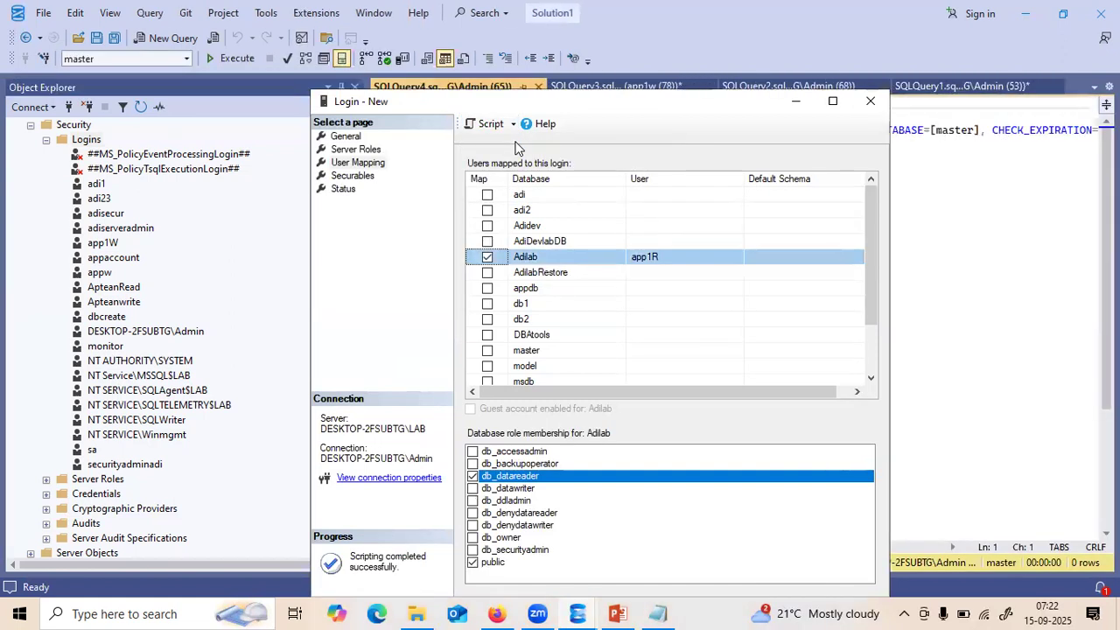
click(796, 100)
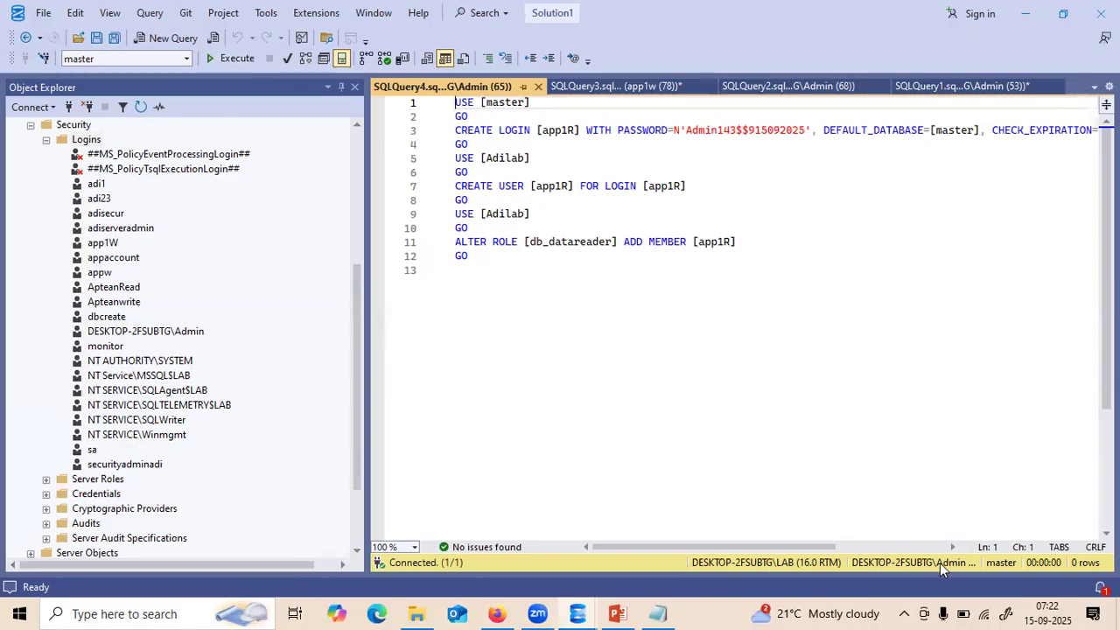
key(F5)
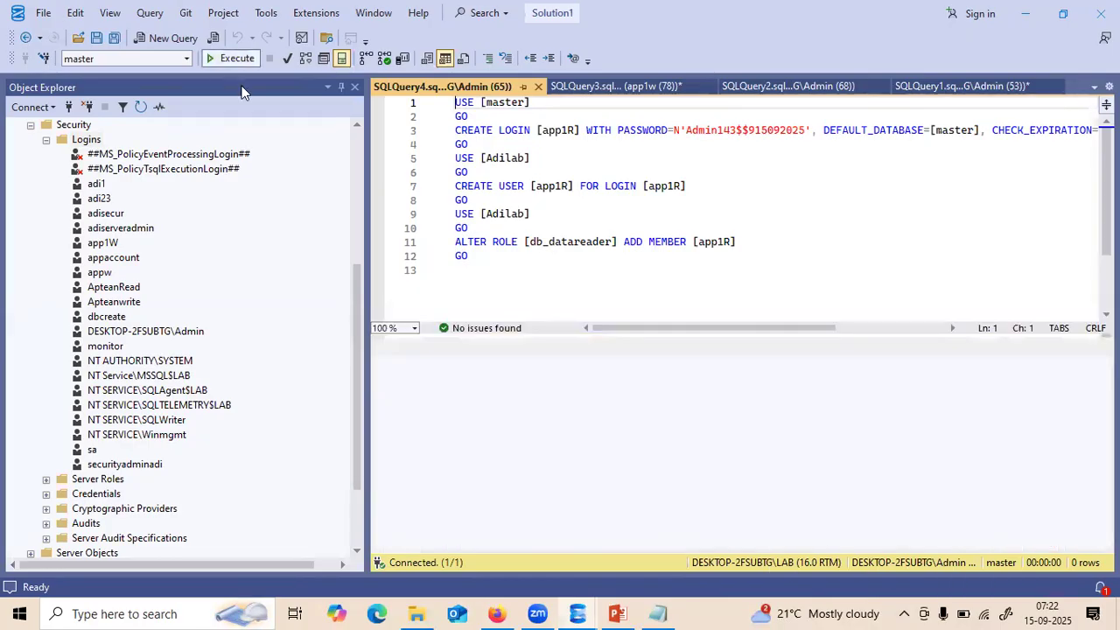
- Fold Object Explorer down to the admin and app1W connections and open the Connect dropdown
click(352, 137)
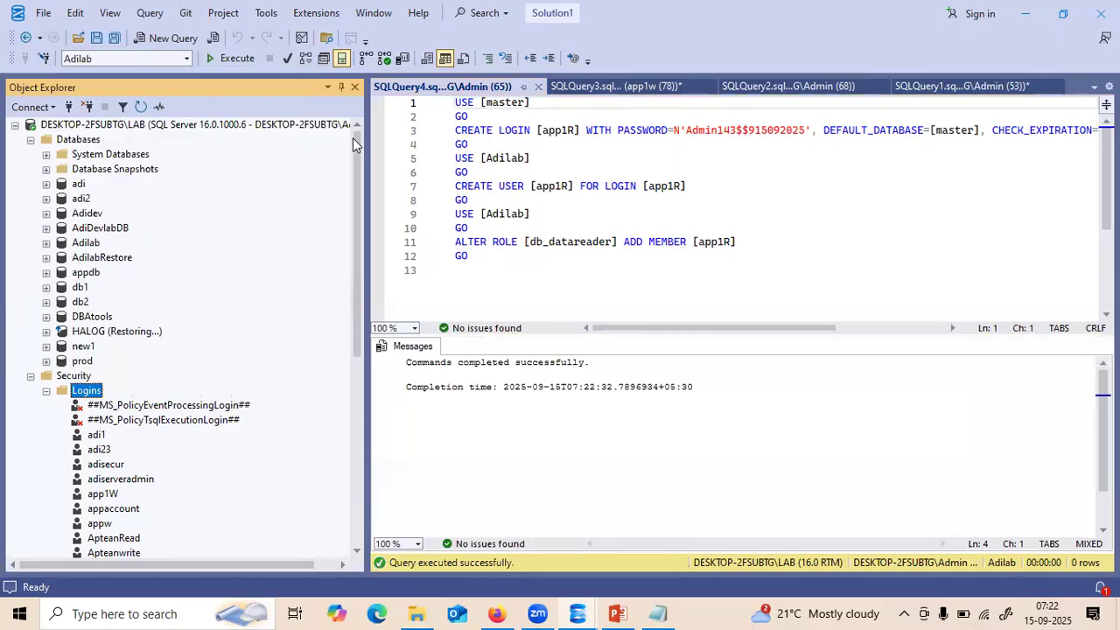
click(31, 139)
click(31, 155)
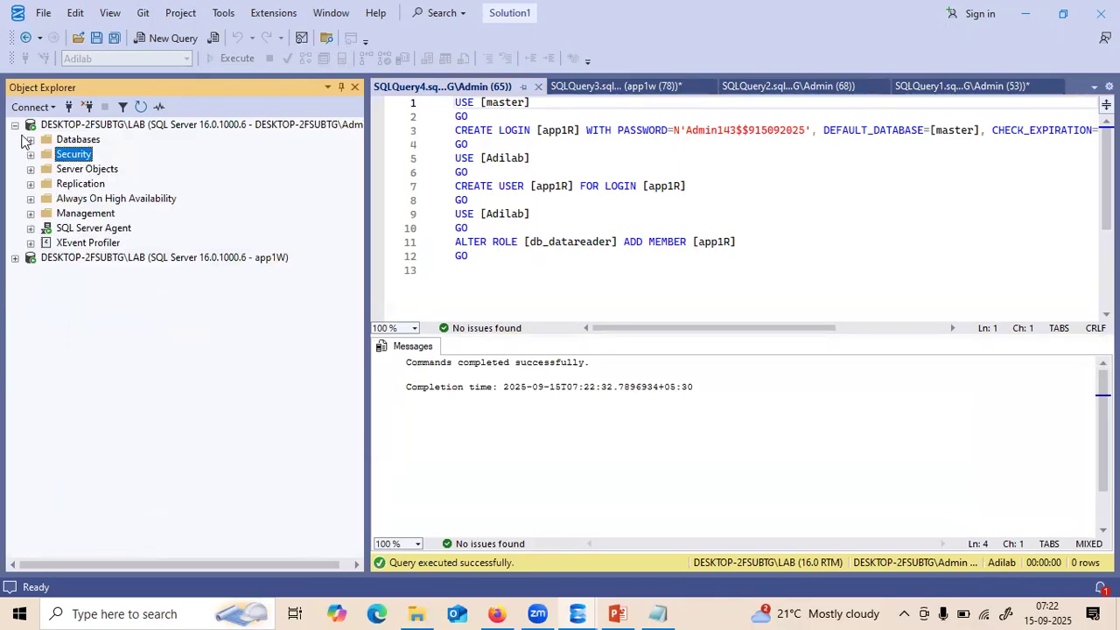
click(15, 126)
click(81, 143)
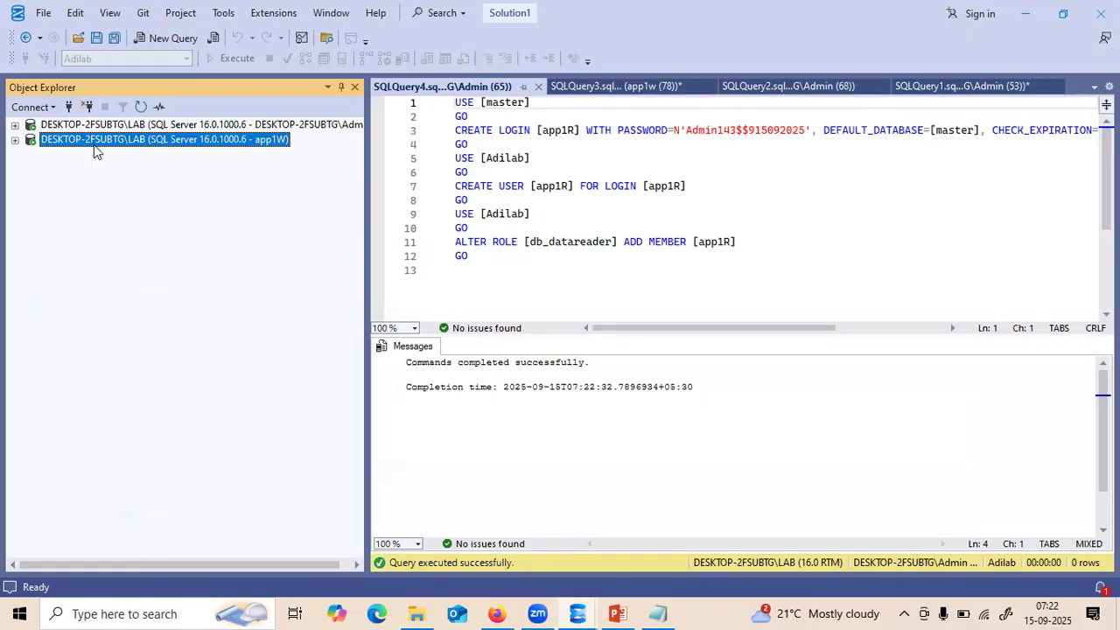
click(33, 107)
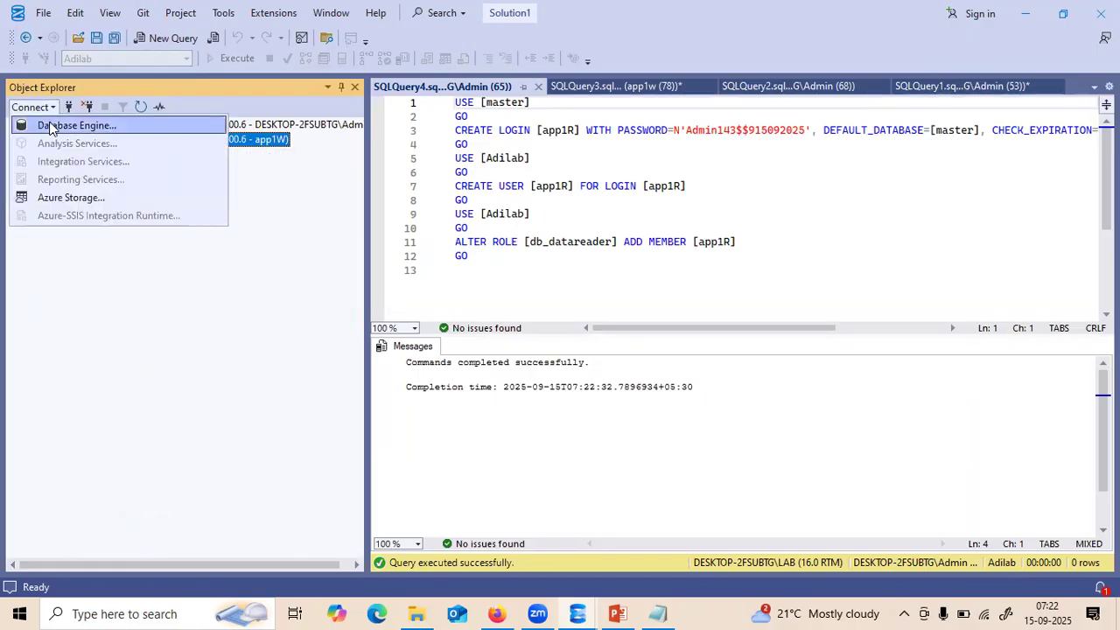
- Connect a Database Engine session as app1R with SQL Server Authentication and its pasted password
click(39, 126)
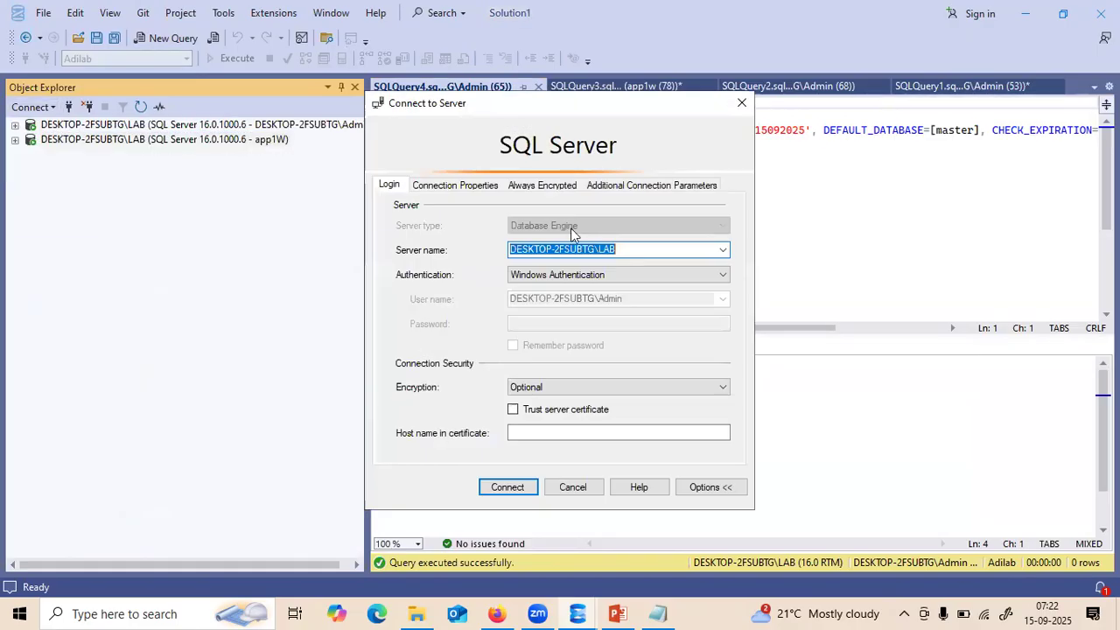
click(651, 279)
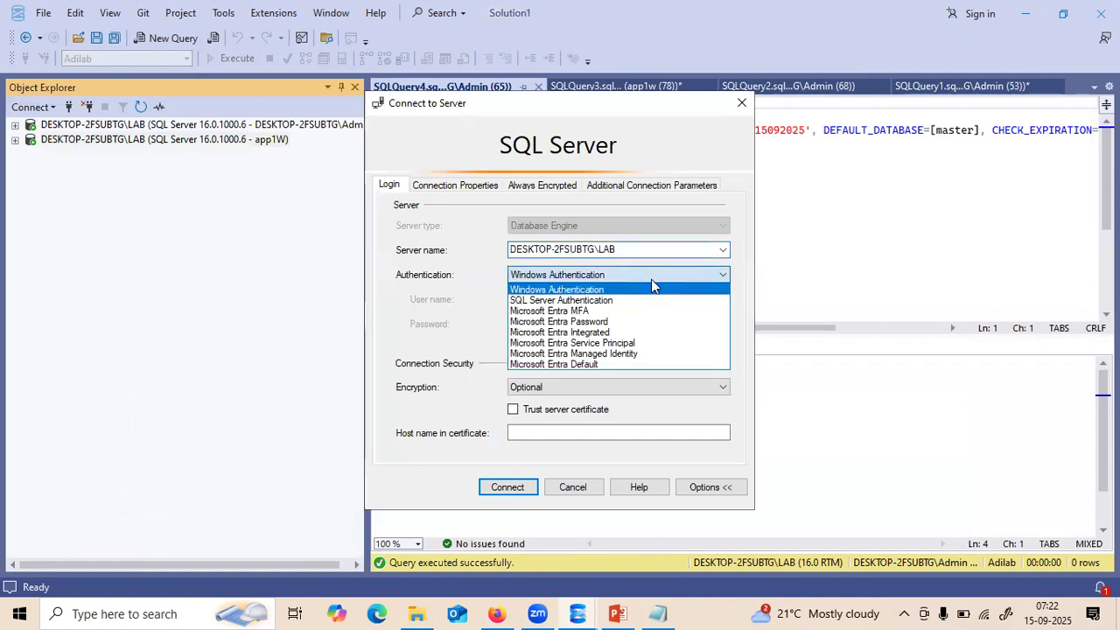
click(610, 302)
double_click(559, 300)
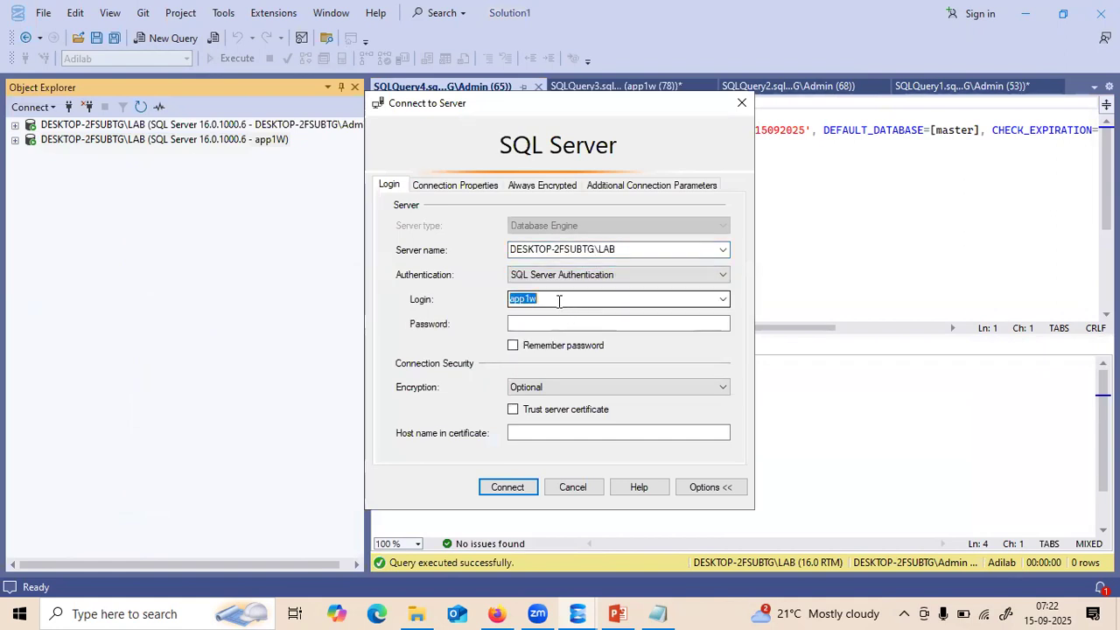
click(558, 301)
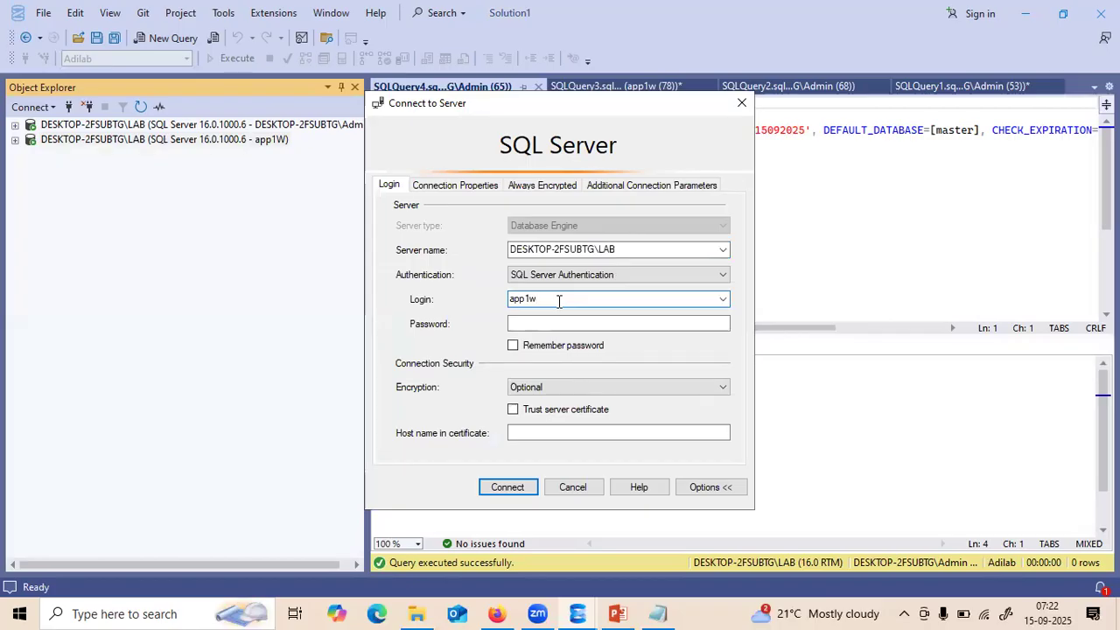
text(R)
click(517, 325)
key(ctrl+v)
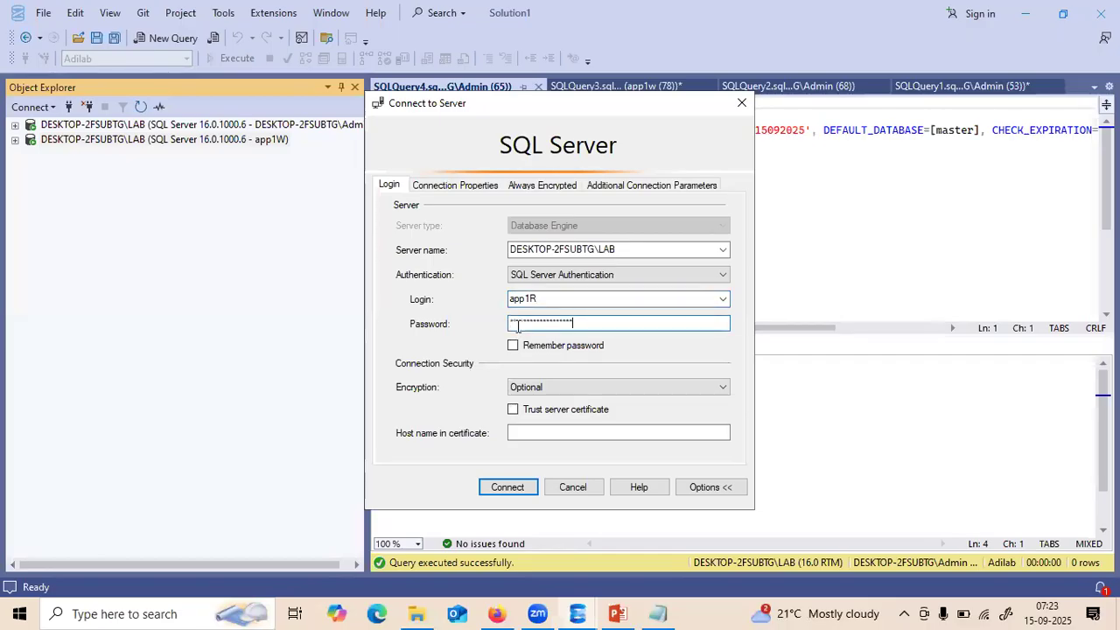
click(507, 487)
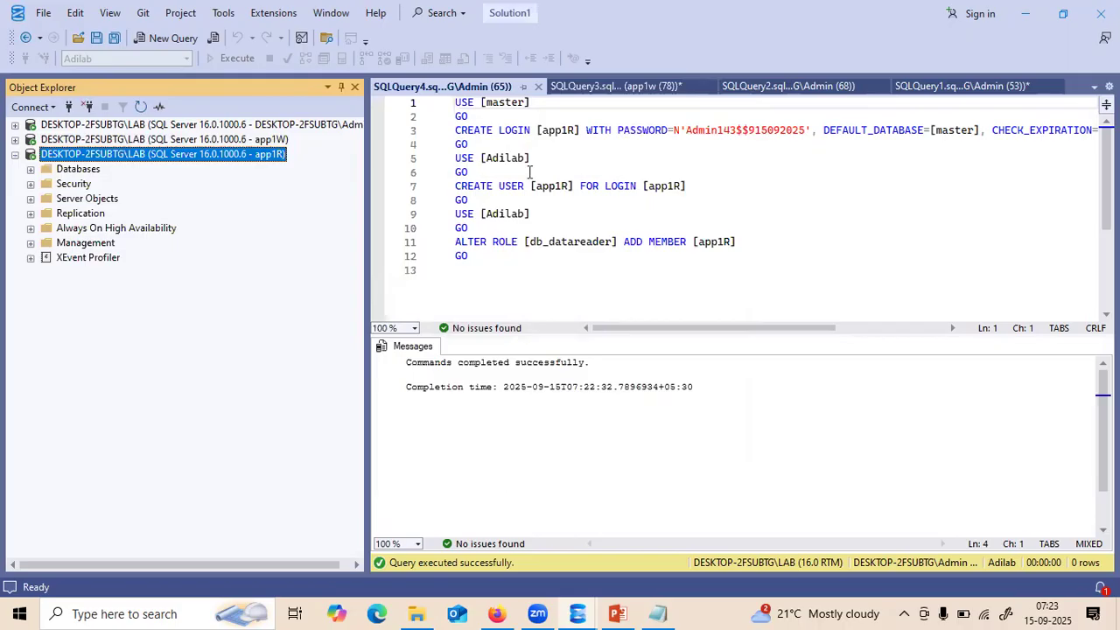
- Close SQLQuery4 and select the app1w INSERT and SELECT script for copying
click(538, 87)
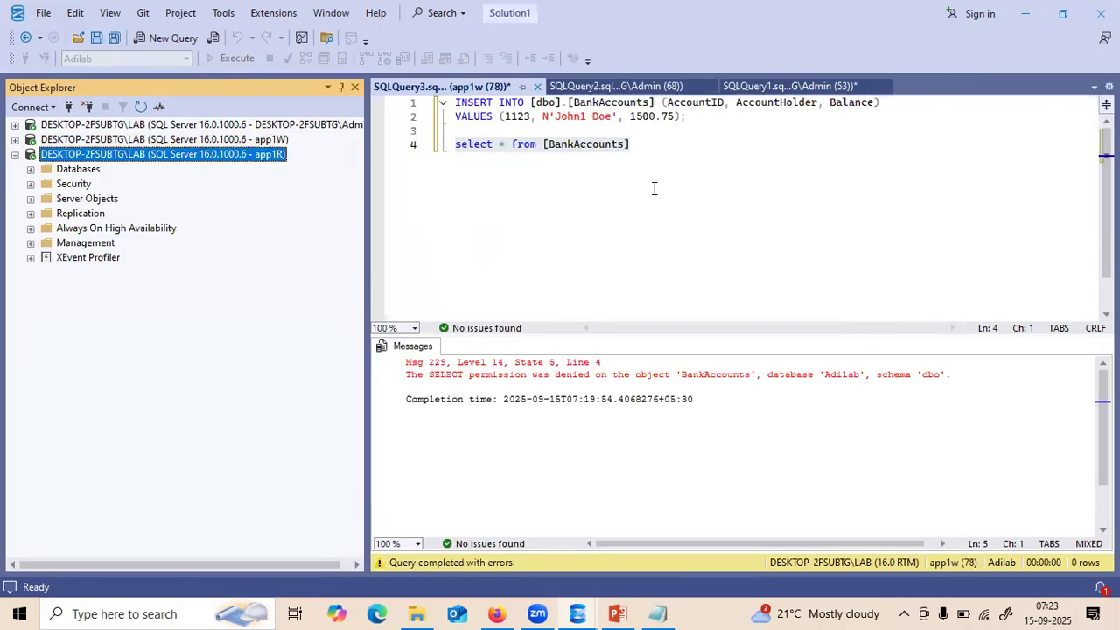
click(643, 148)
drag(639, 147, 446, 109)
key(ctrl+c)
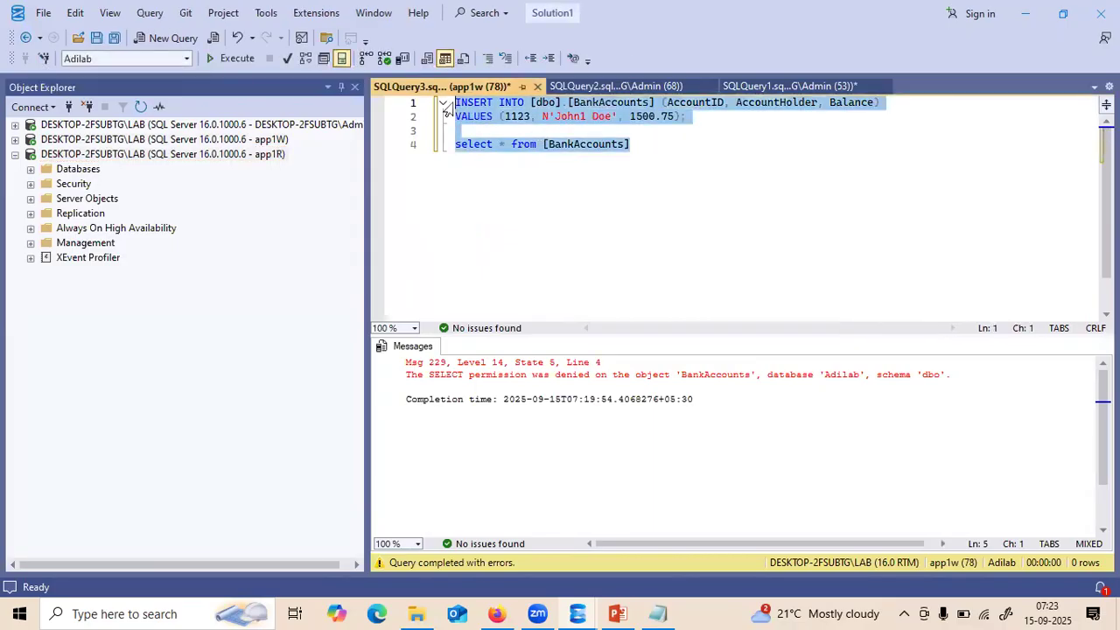
- Expand Databases under the app1R connection and start a new query on Adilab
click(163, 155)
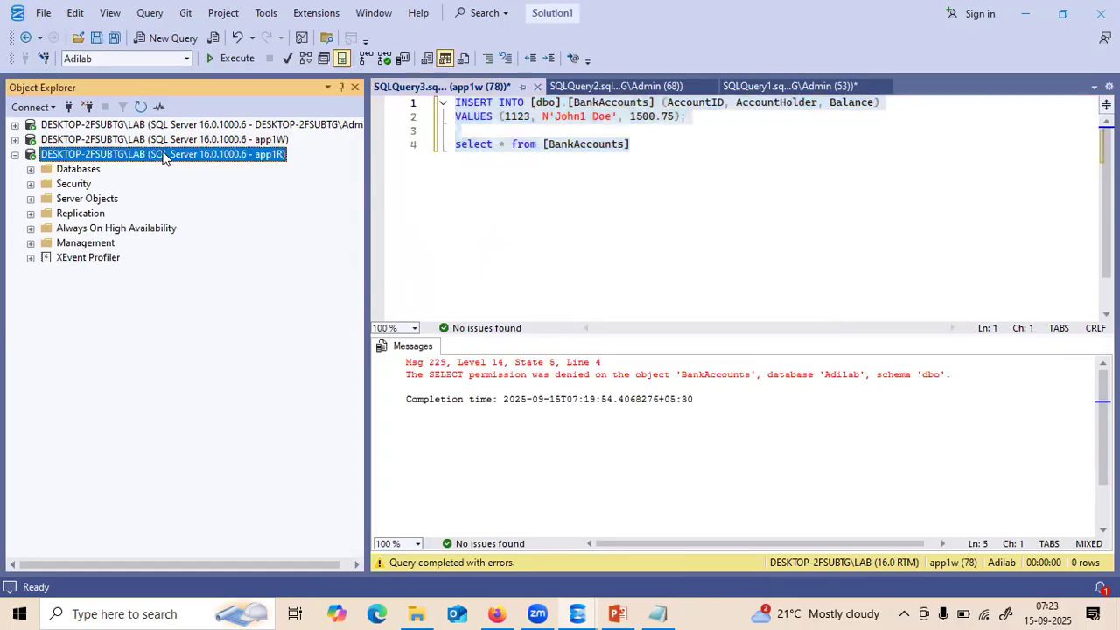
click(32, 170)
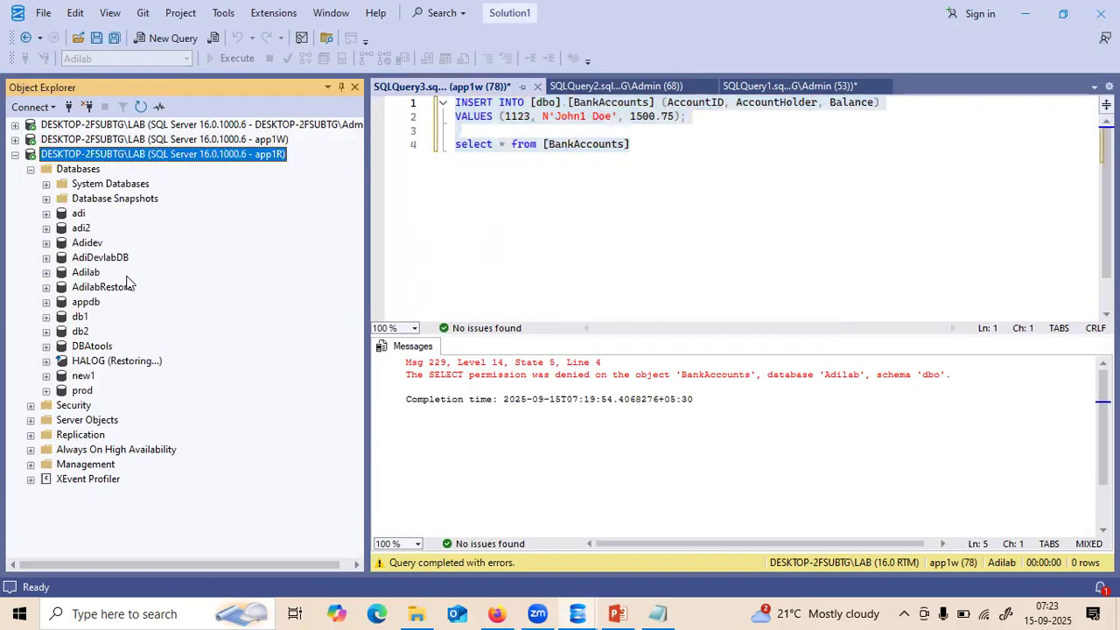
right_click(89, 273)
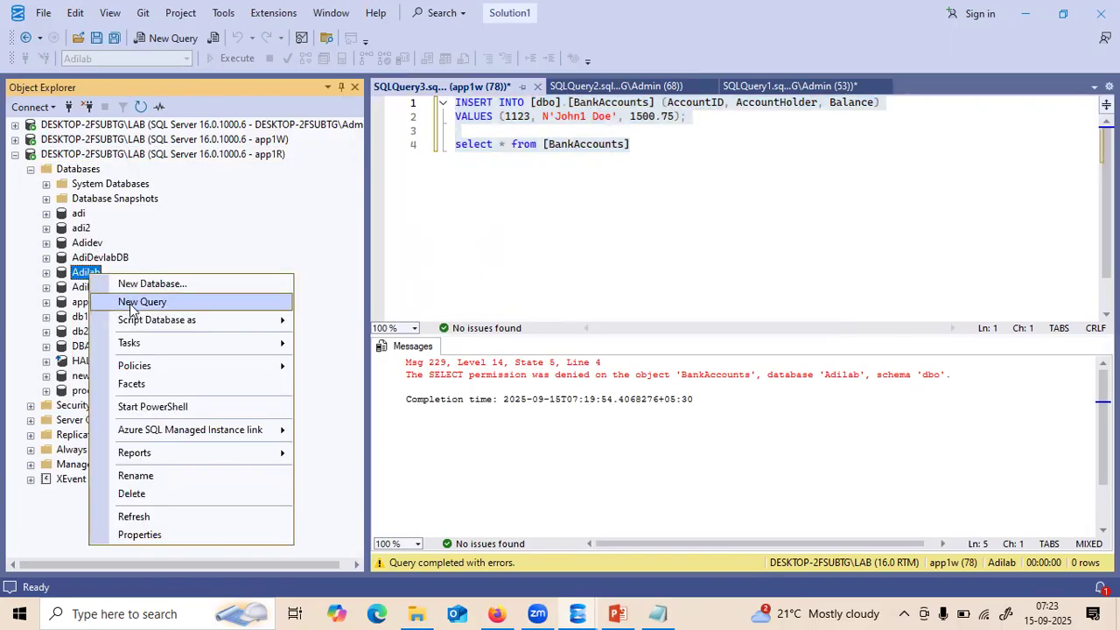
click(131, 307)
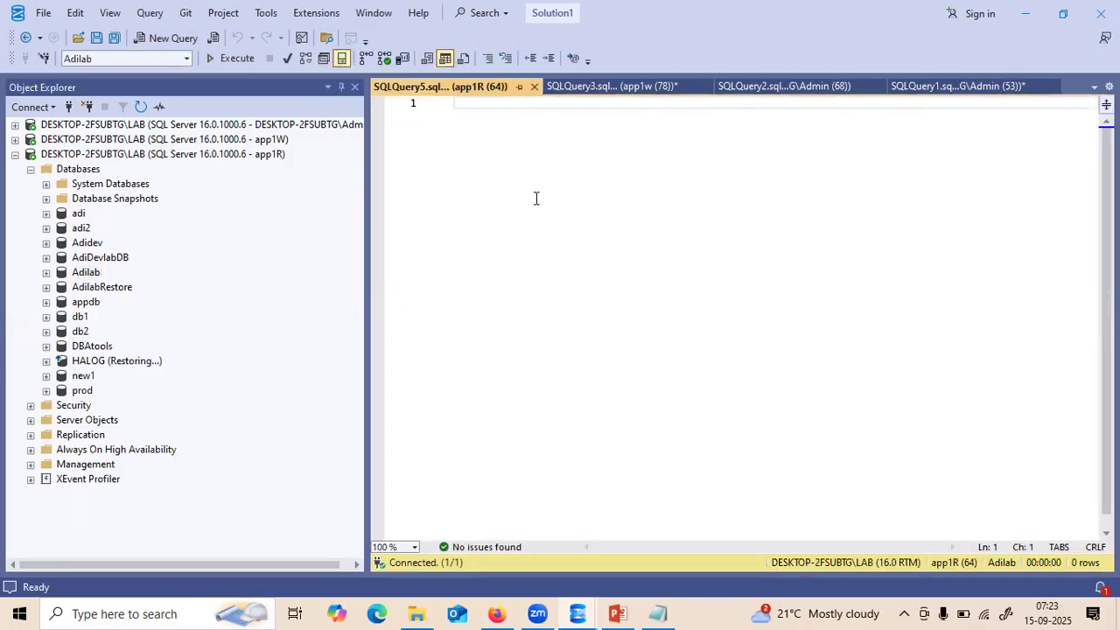
- Paste the copied script and add 'use [Adilab]' above the INSERT
key(ctrl+v)
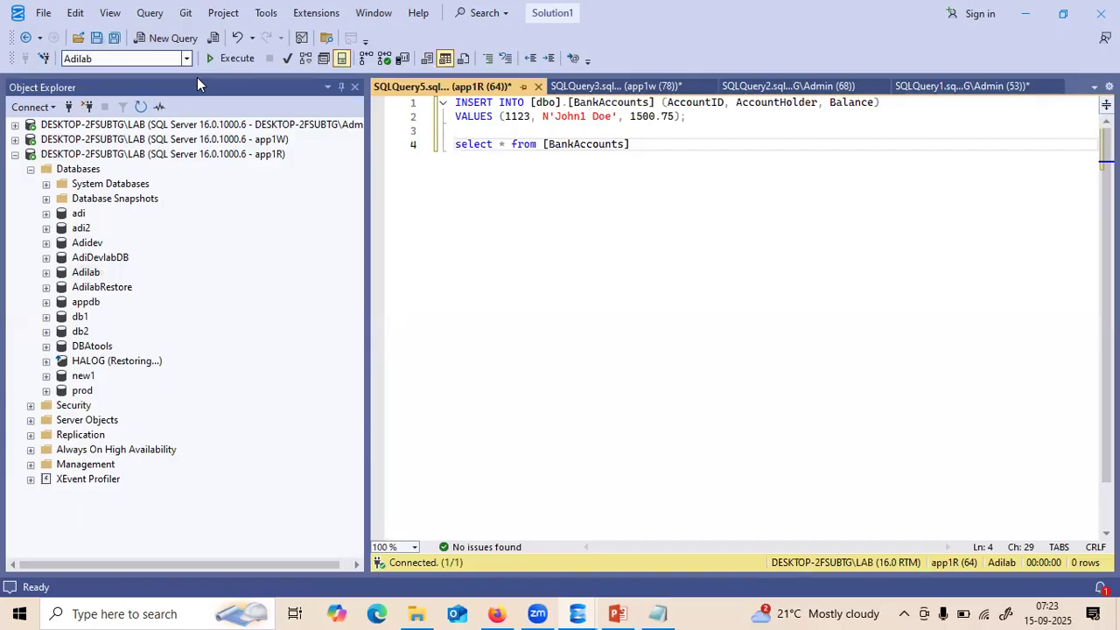
click(455, 102)
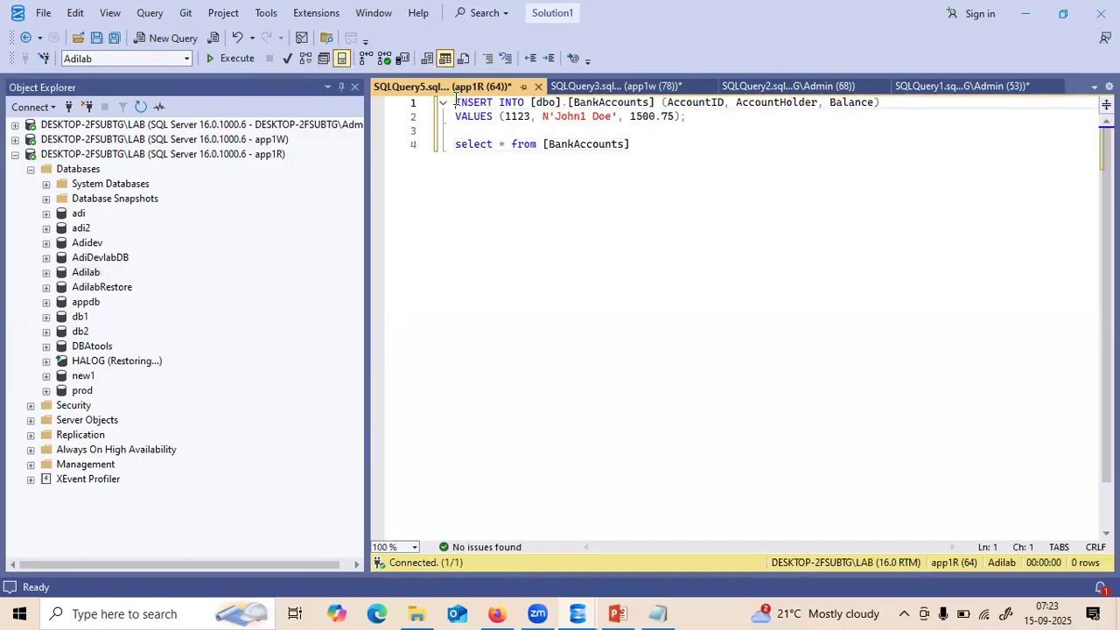
key(Return)
key(Up)
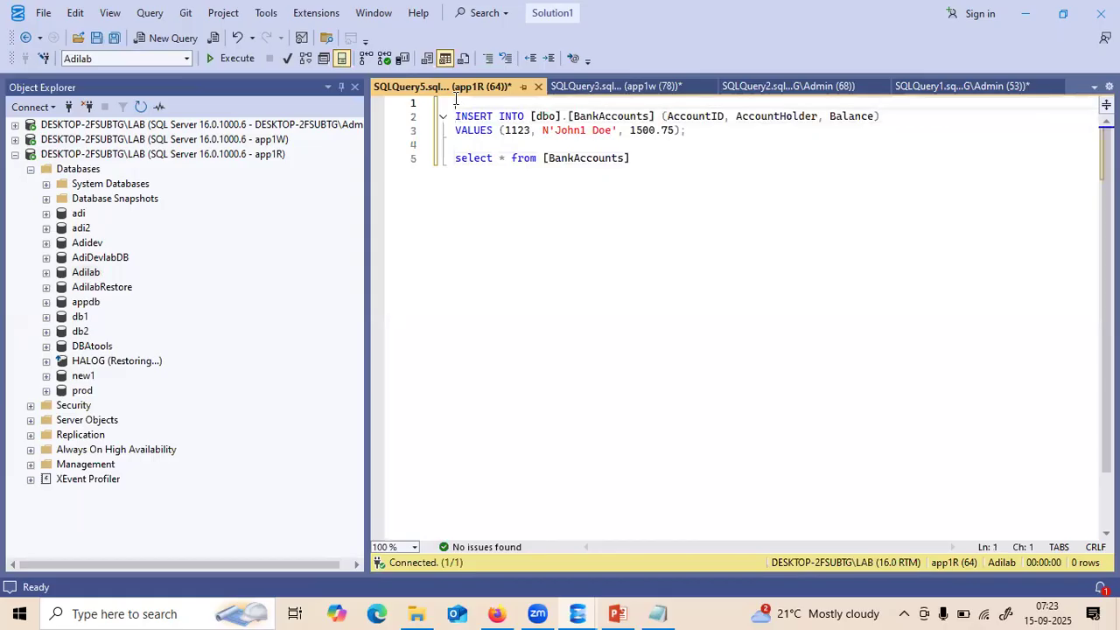
text(use [])
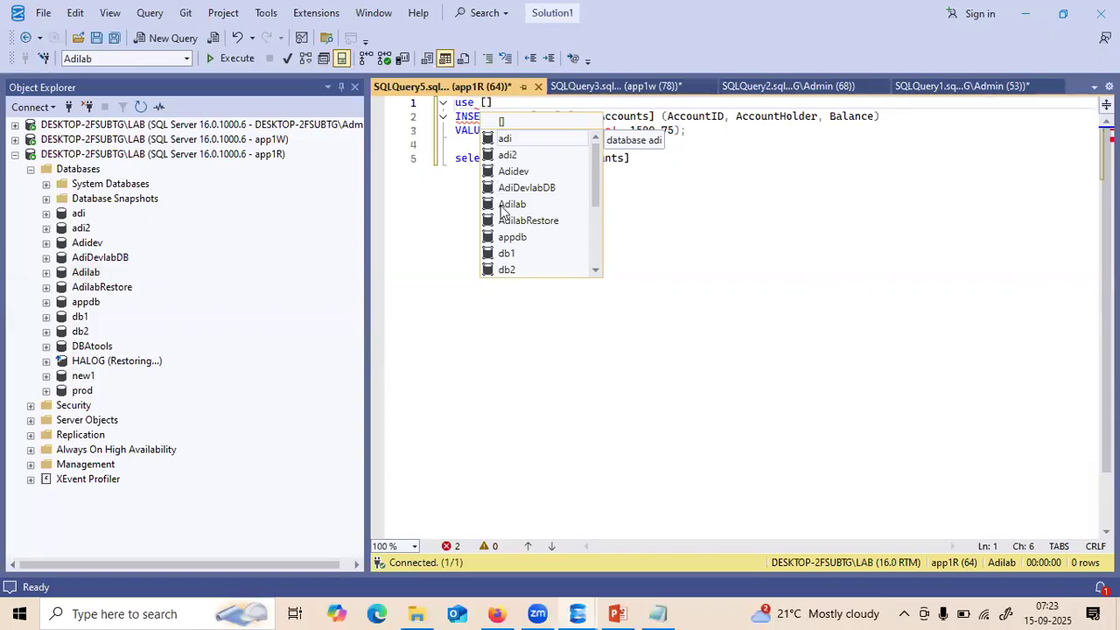
click(512, 205)
double_click(504, 210)
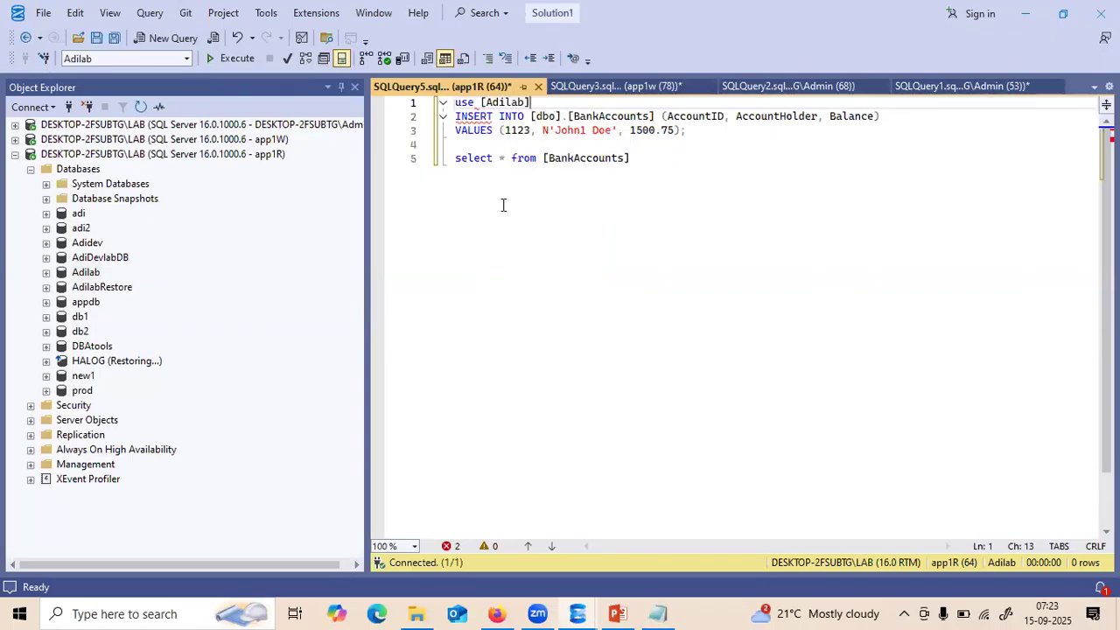
- Add 'go', run only the use [Adilab] lines, then select the SELECT statement
key(Return)
text(go)
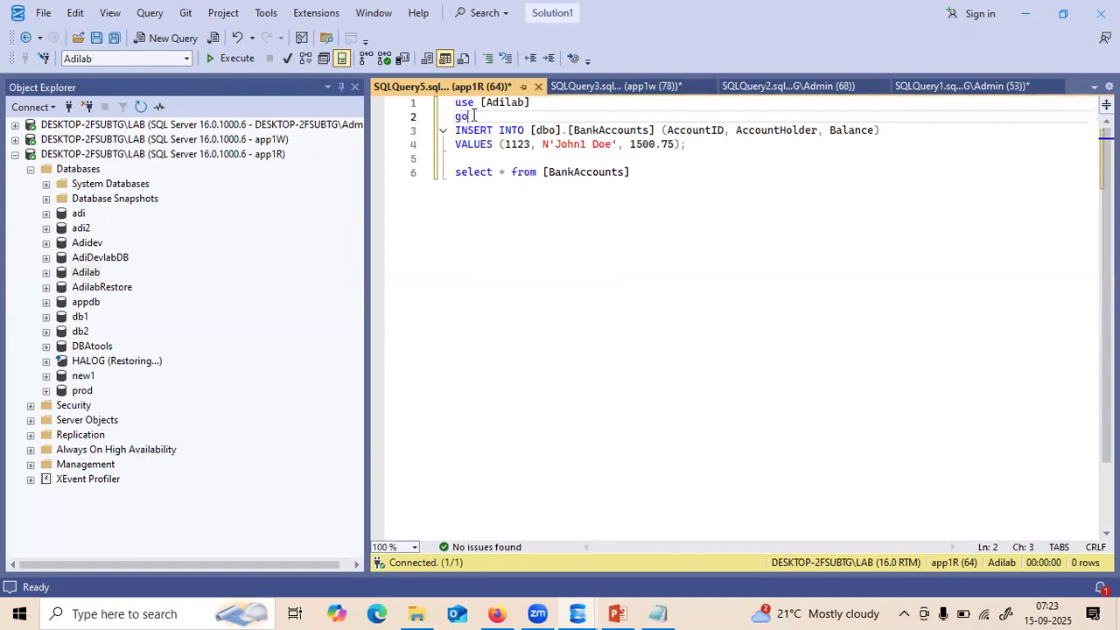
drag(472, 117, 441, 105)
key(F5)
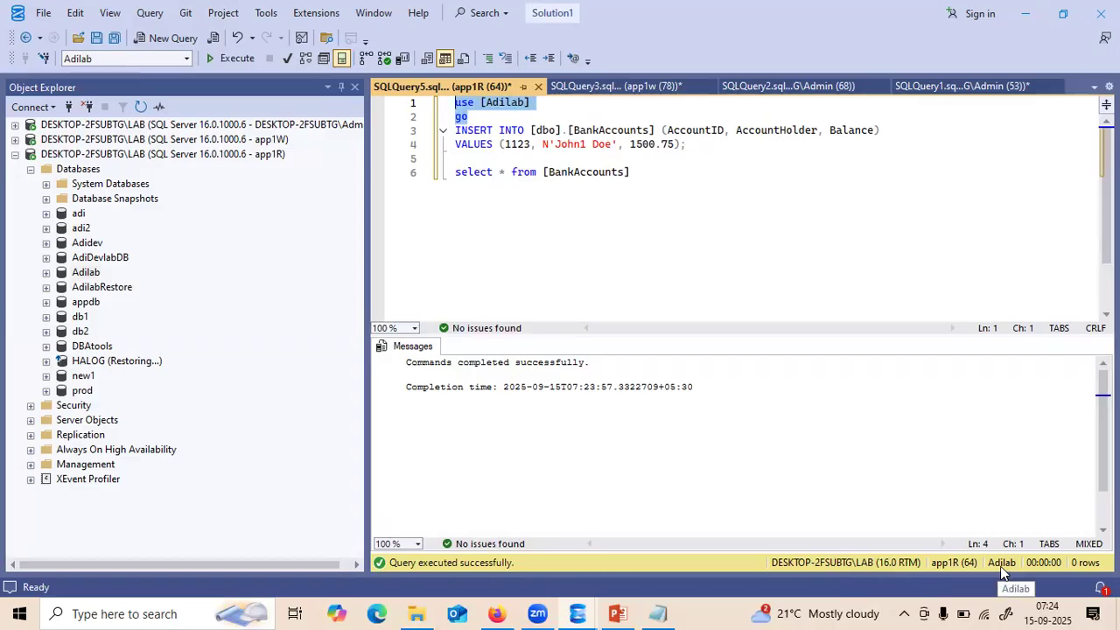
click(630, 173)
drag(630, 172, 369, 182)
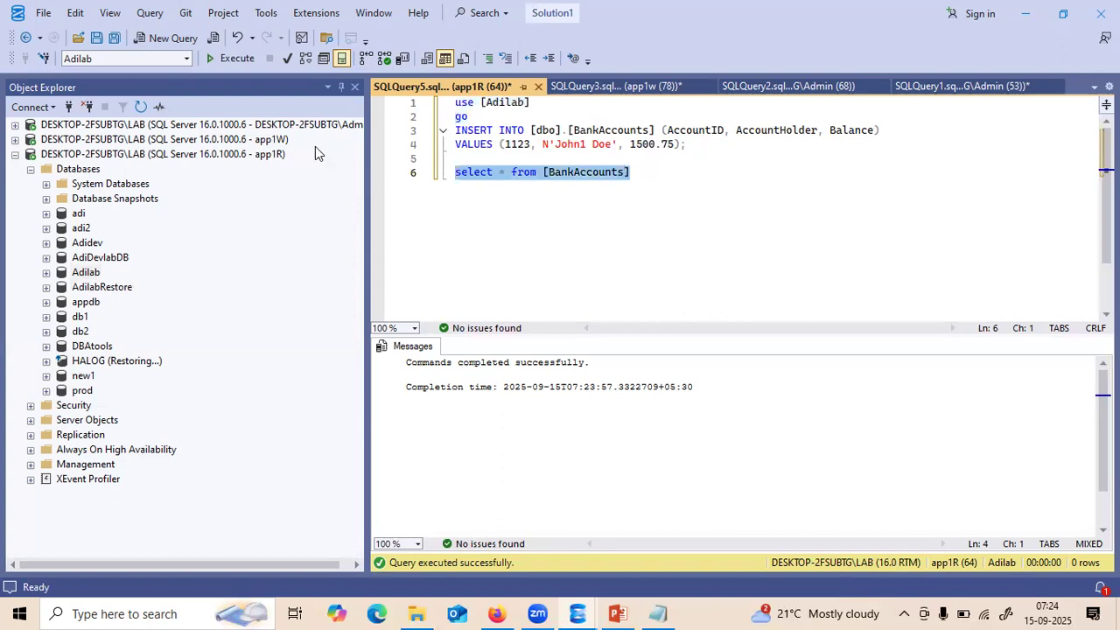
- Run the SELECT, then change AccountID 1123 to 2123 and execute the INSERT
click(238, 77)
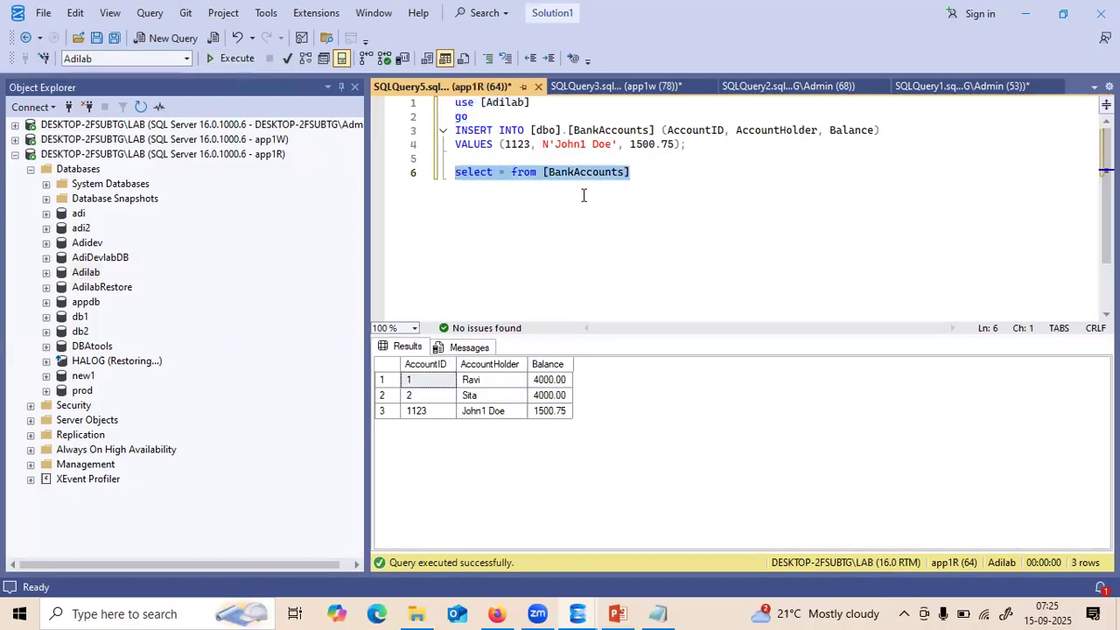
click(514, 145)
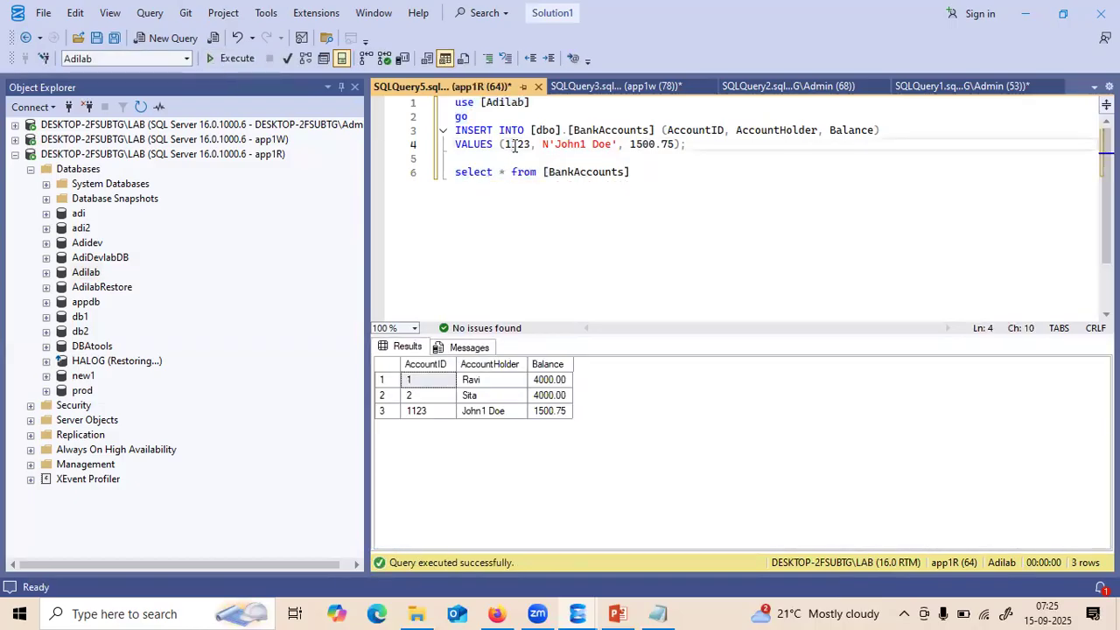
key(BackSpace)
text(2)
drag(695, 142, 382, 120)
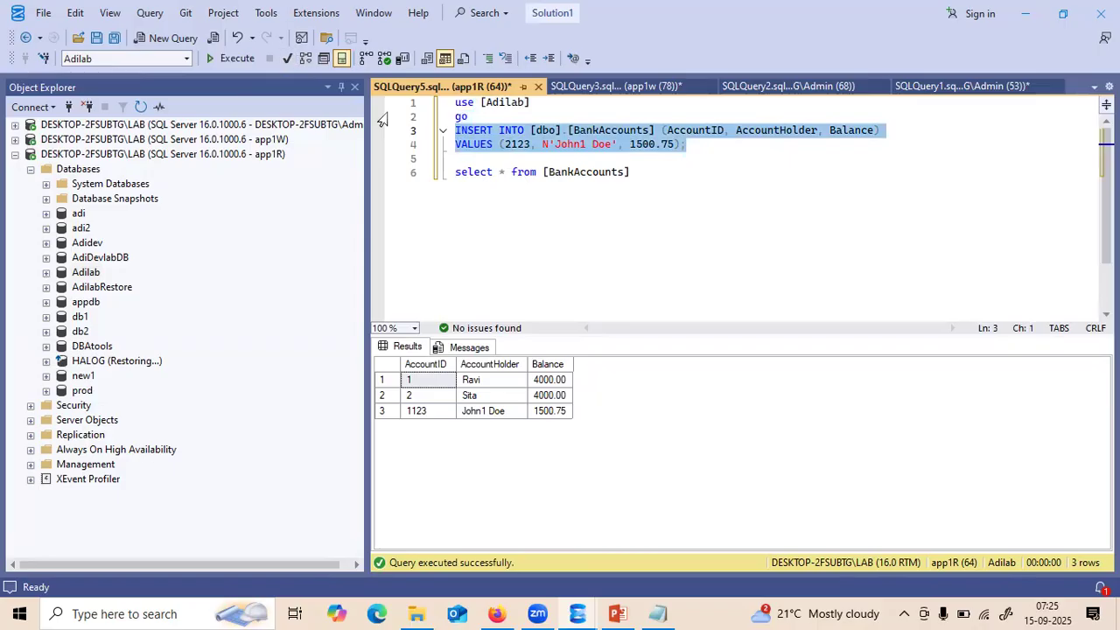
key(F5)
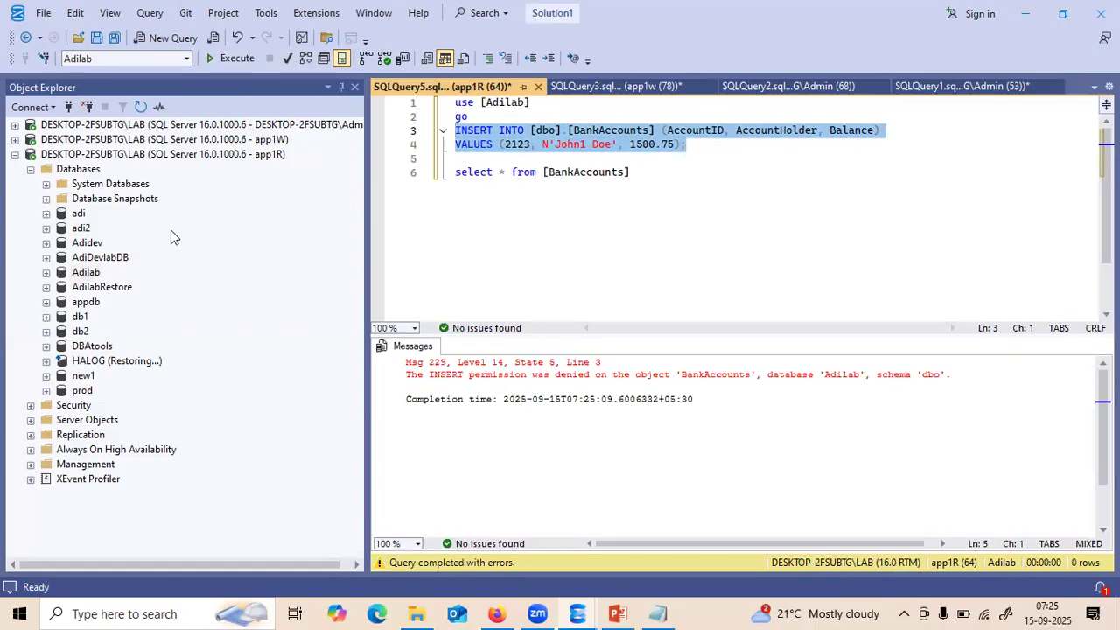
- Collapse the app1R connection tree and return to the SQLQuery3 (app1w) script
click(16, 156)
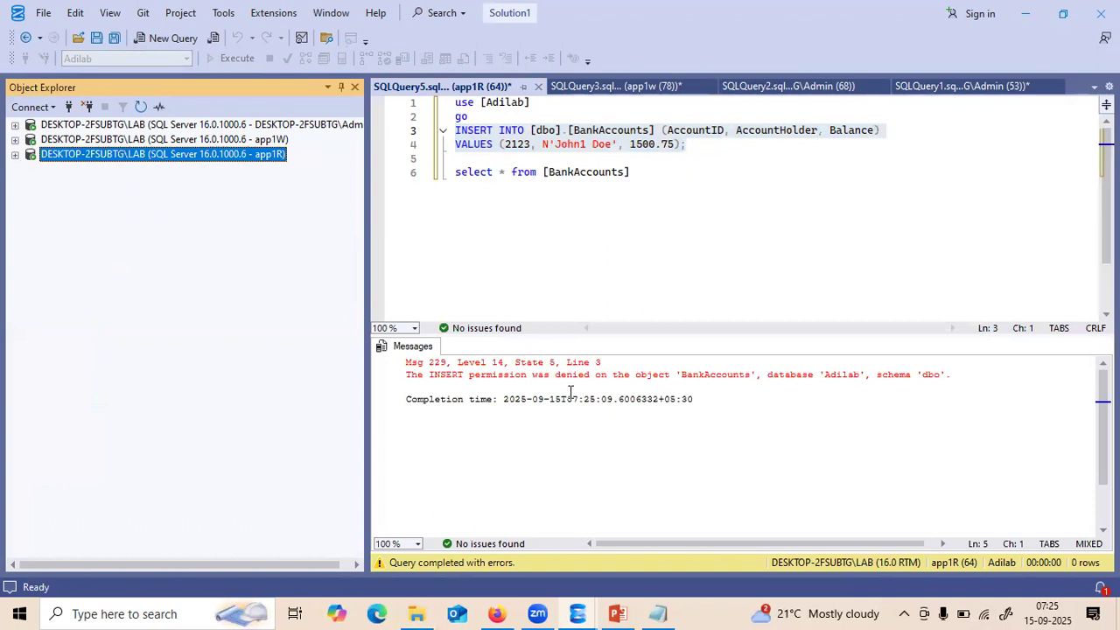
click(609, 87)
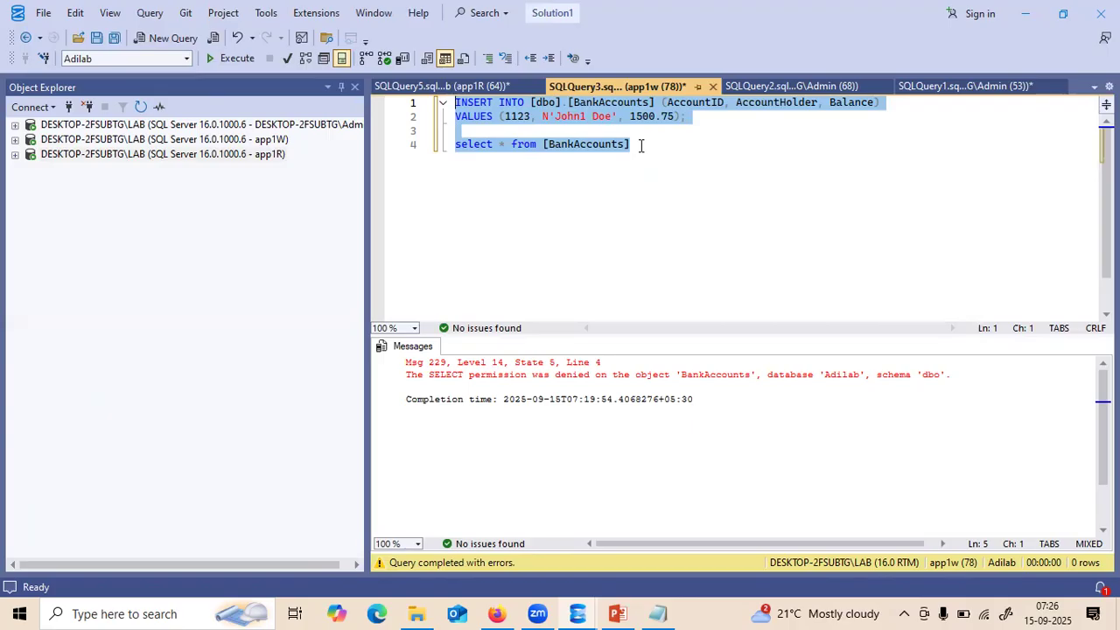
- Check the app1W login's User Mapping shows Adilab with db_datawriter, then cancel
click(97, 141)
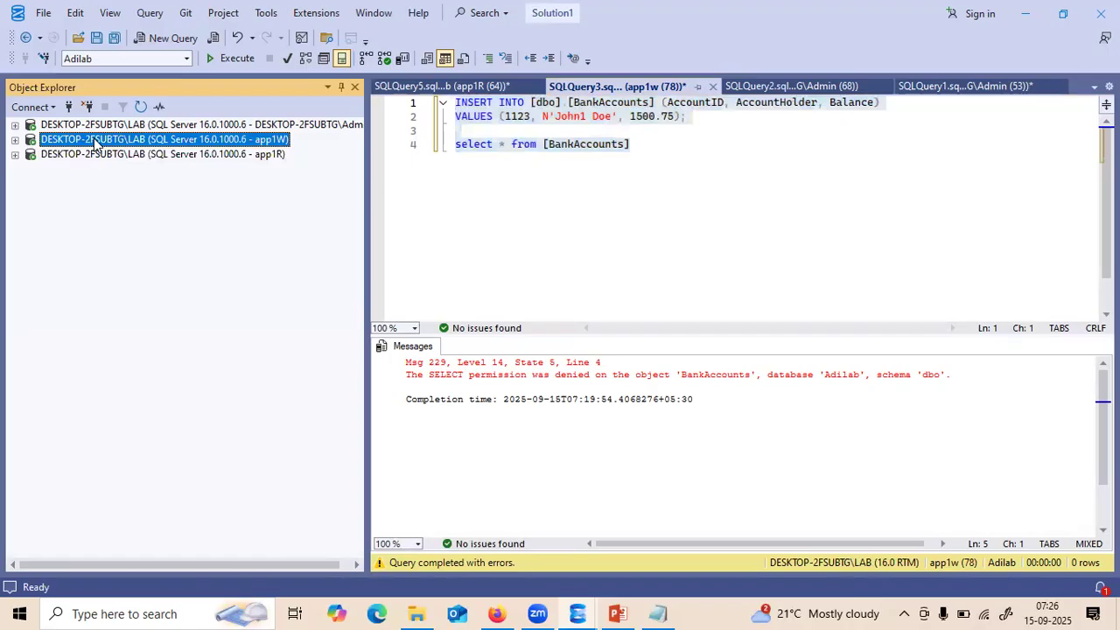
click(16, 125)
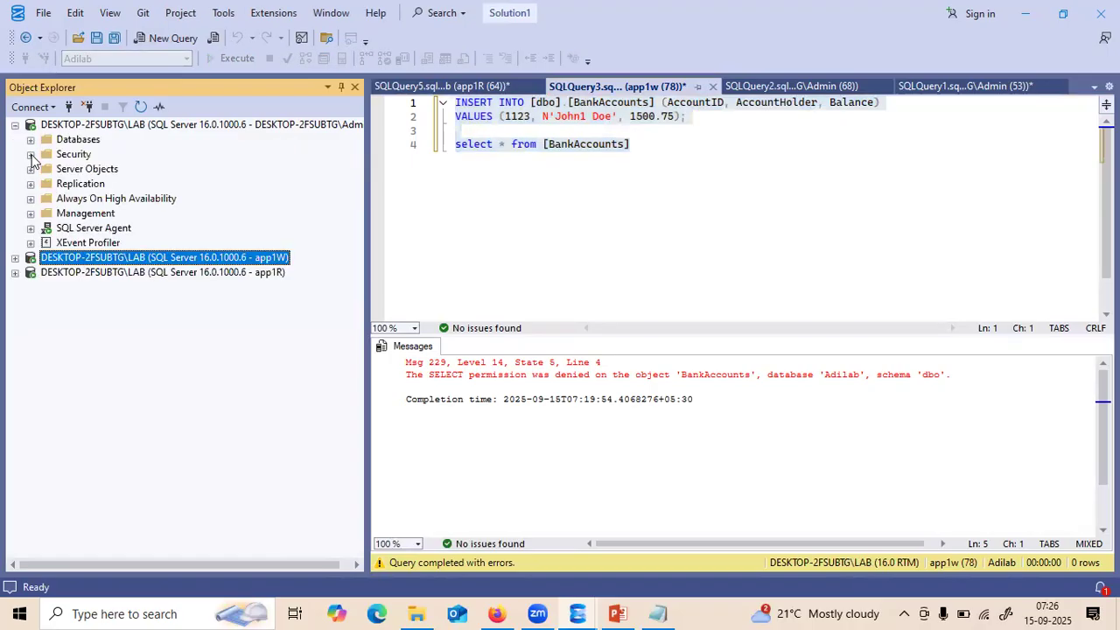
click(30, 157)
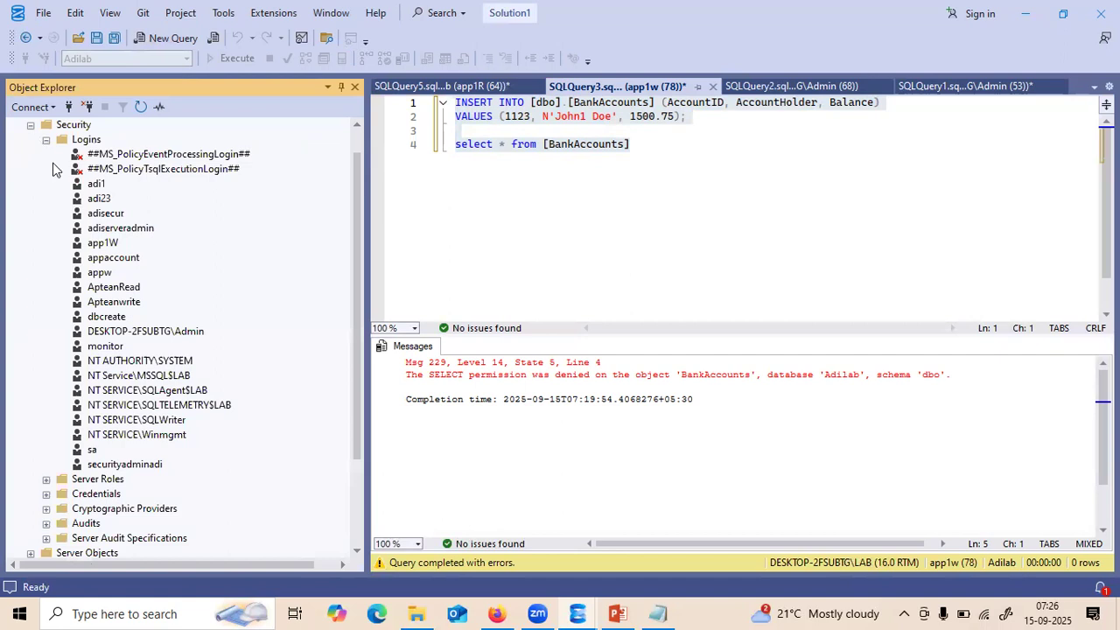
click(97, 245)
double_click(97, 242)
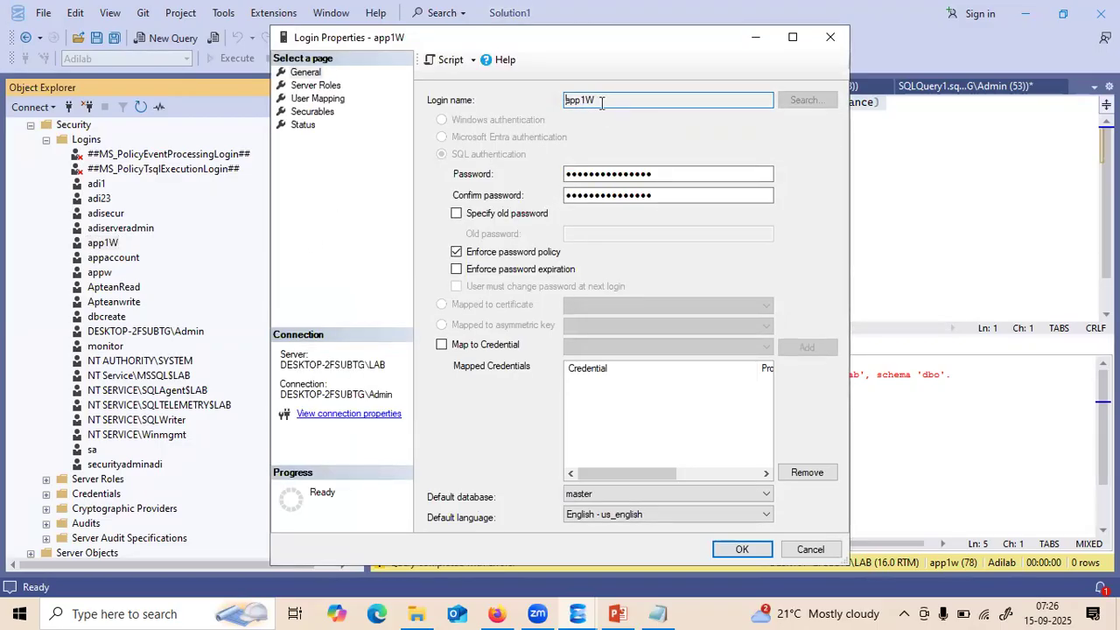
click(322, 100)
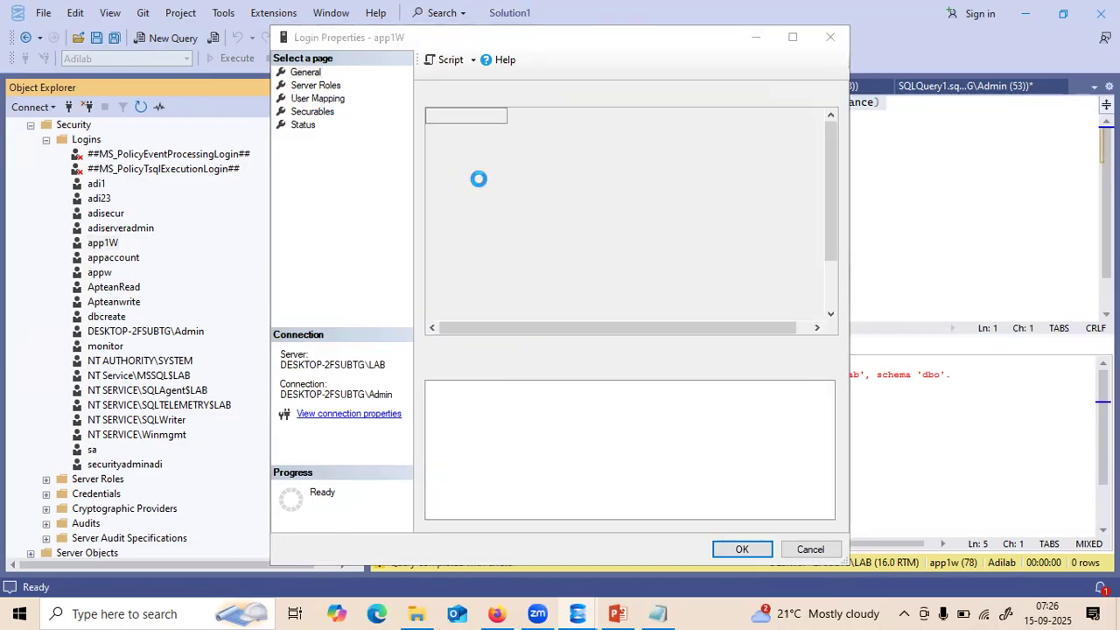
click(742, 325)
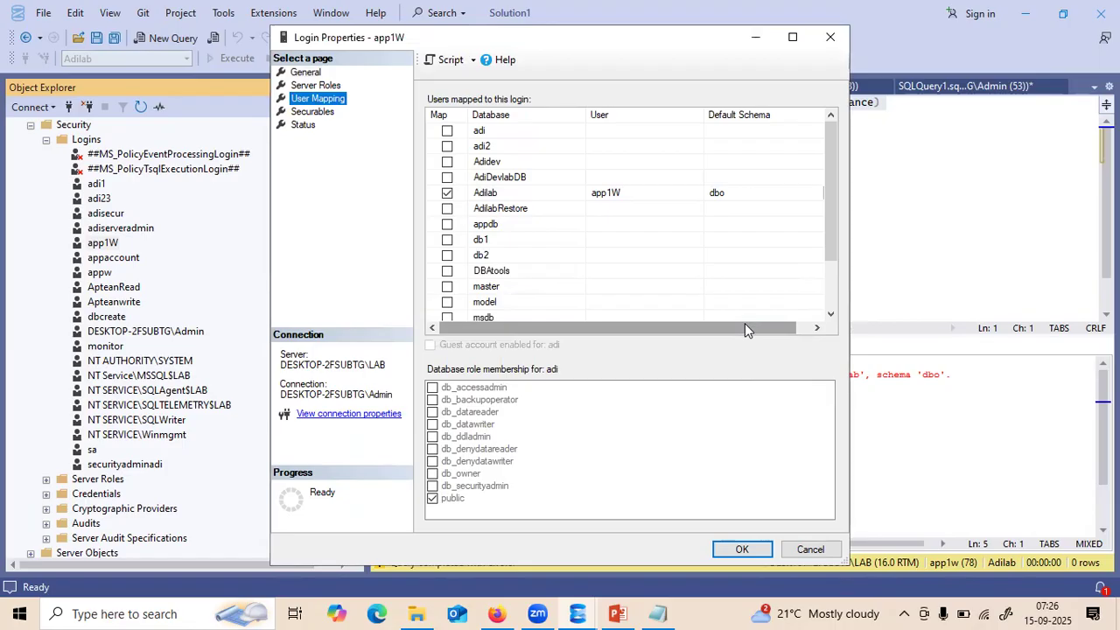
click(500, 194)
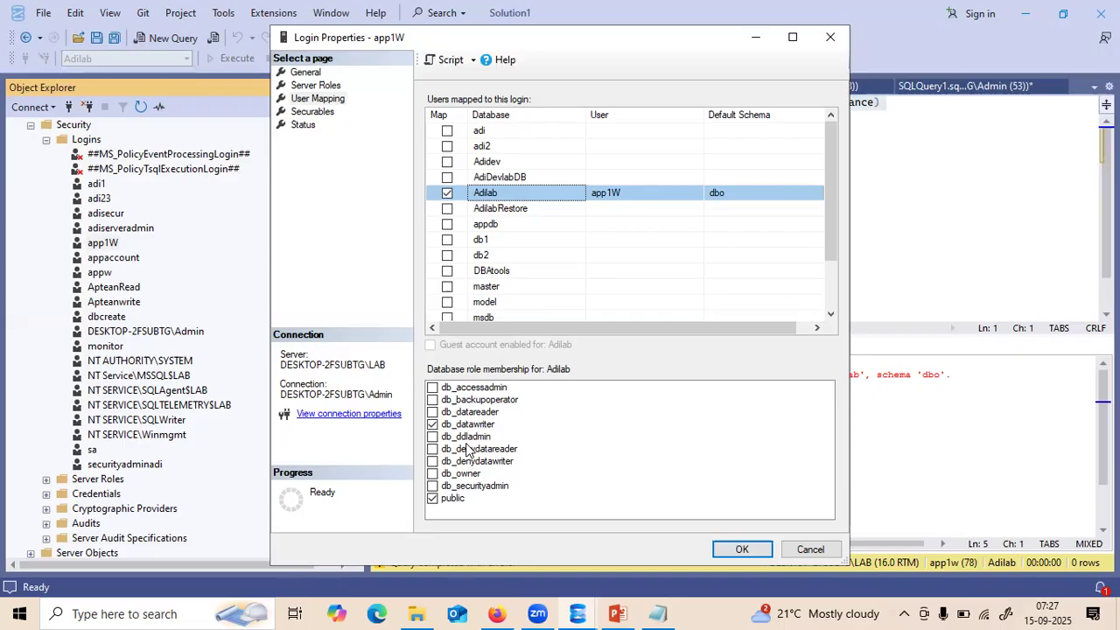
click(800, 549)
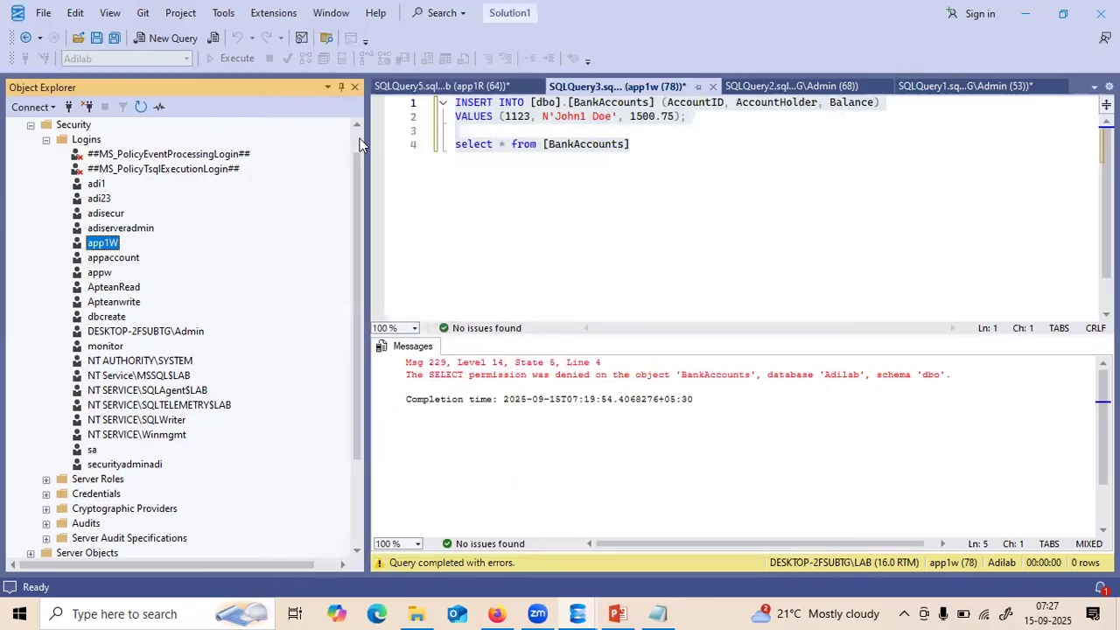
- Collapse server Security and expand Adilab > Security > Users, selecting the app1W user
click(359, 137)
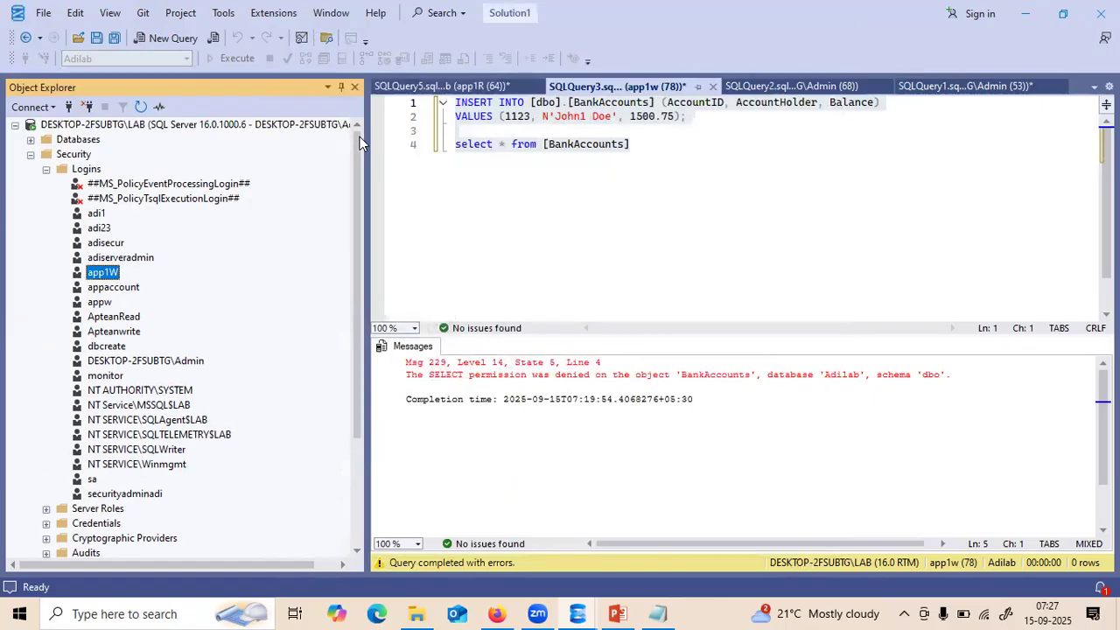
click(31, 154)
click(30, 140)
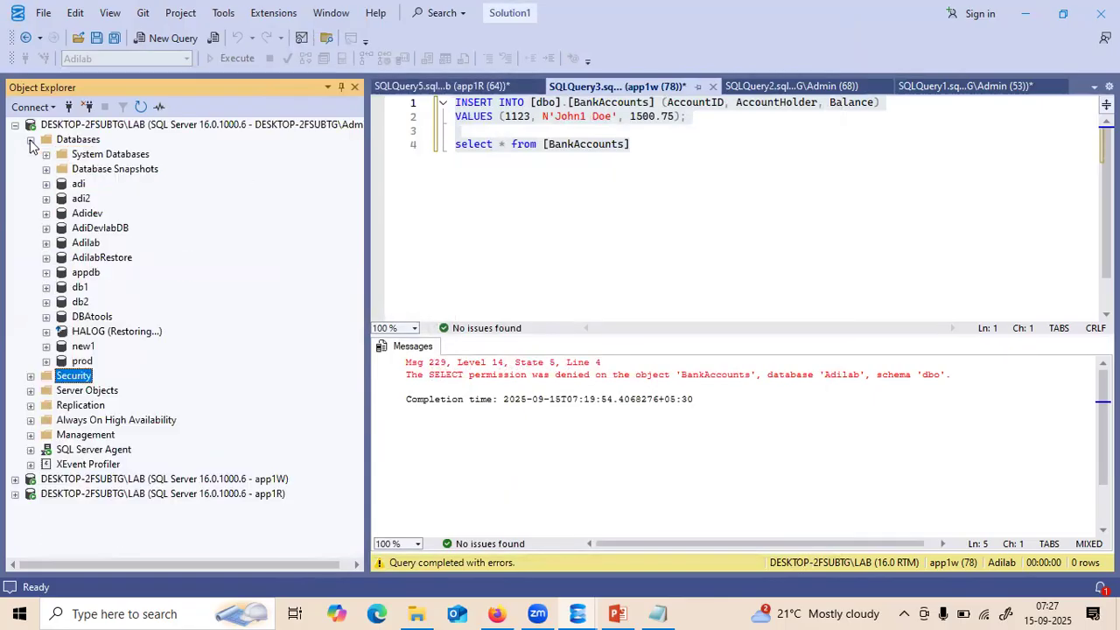
click(46, 244)
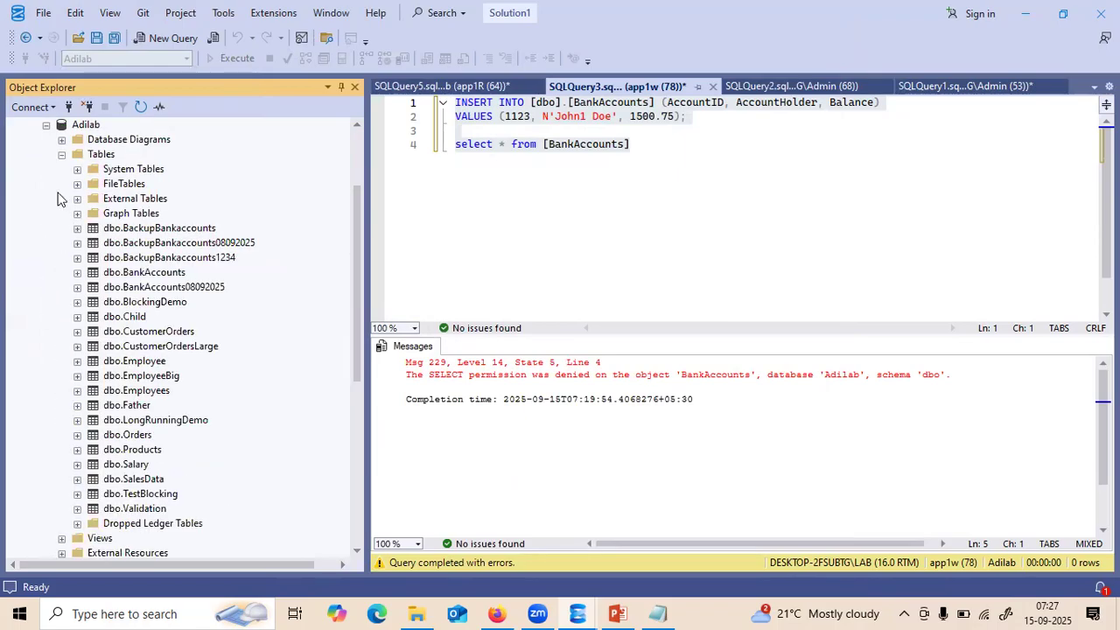
click(61, 154)
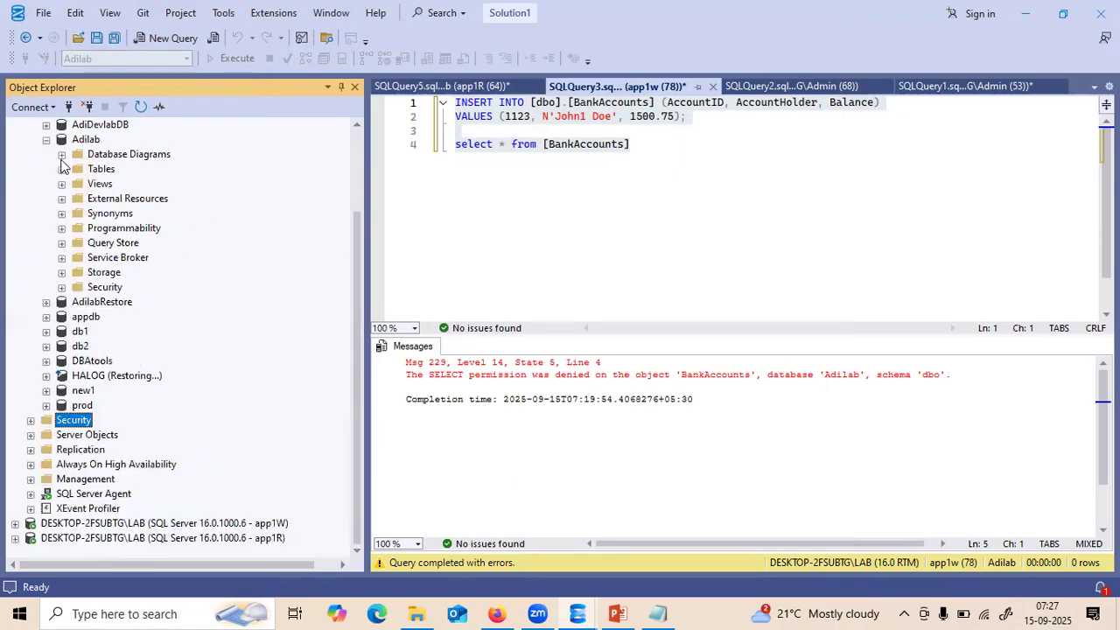
click(61, 287)
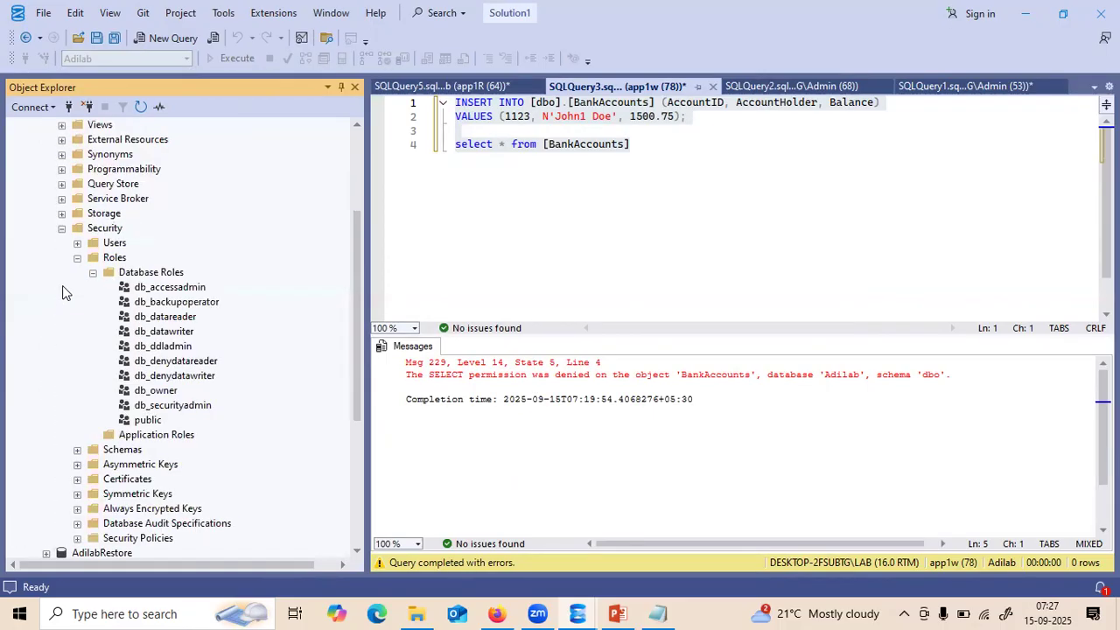
click(77, 257)
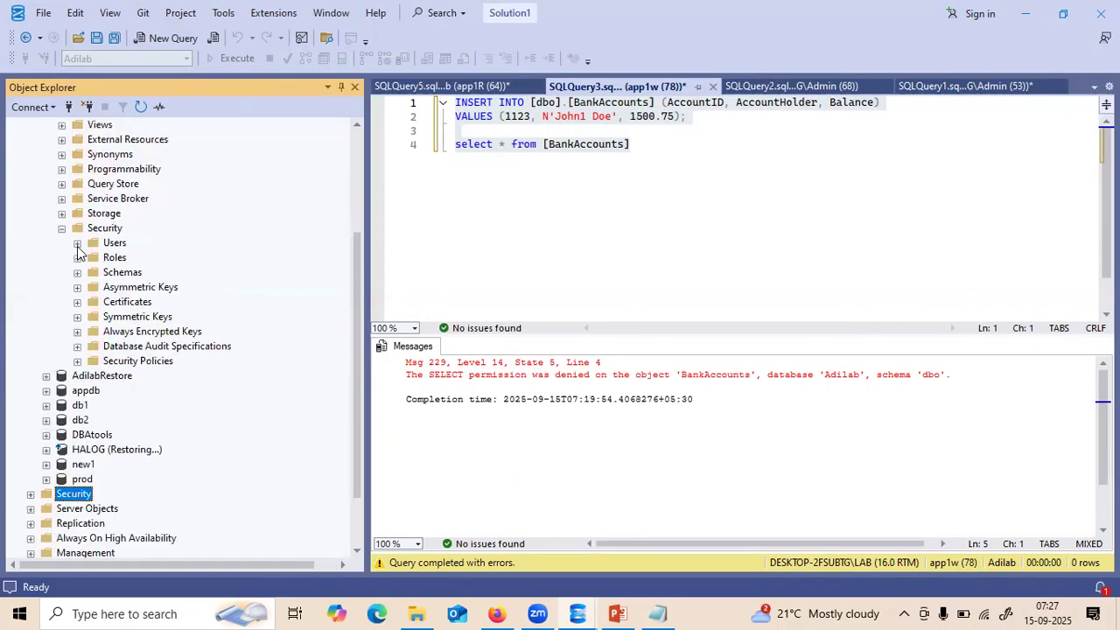
click(77, 242)
click(129, 273)
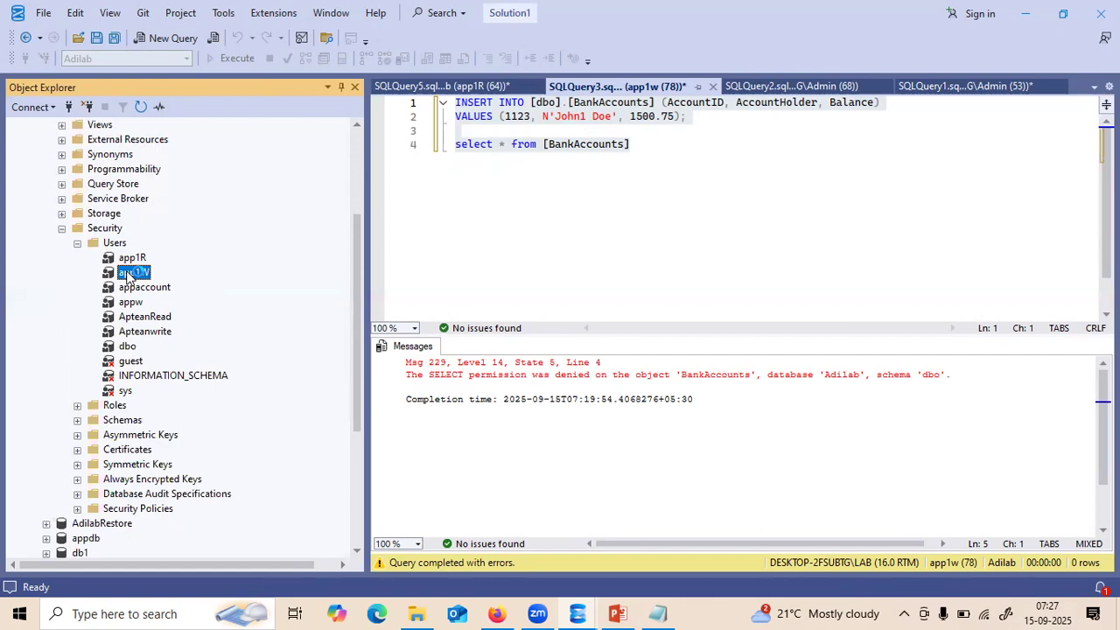
- Scroll back up and reselect Adilab, its Users folder and the app1W user
click(356, 127)
scroll(356, 129, up, 3)
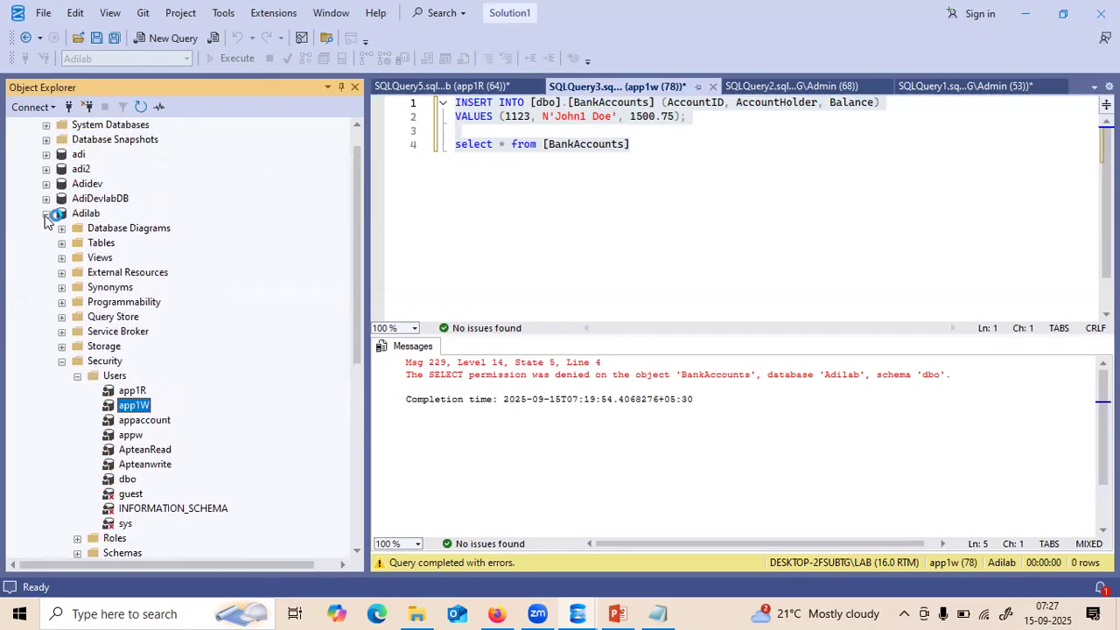
click(47, 213)
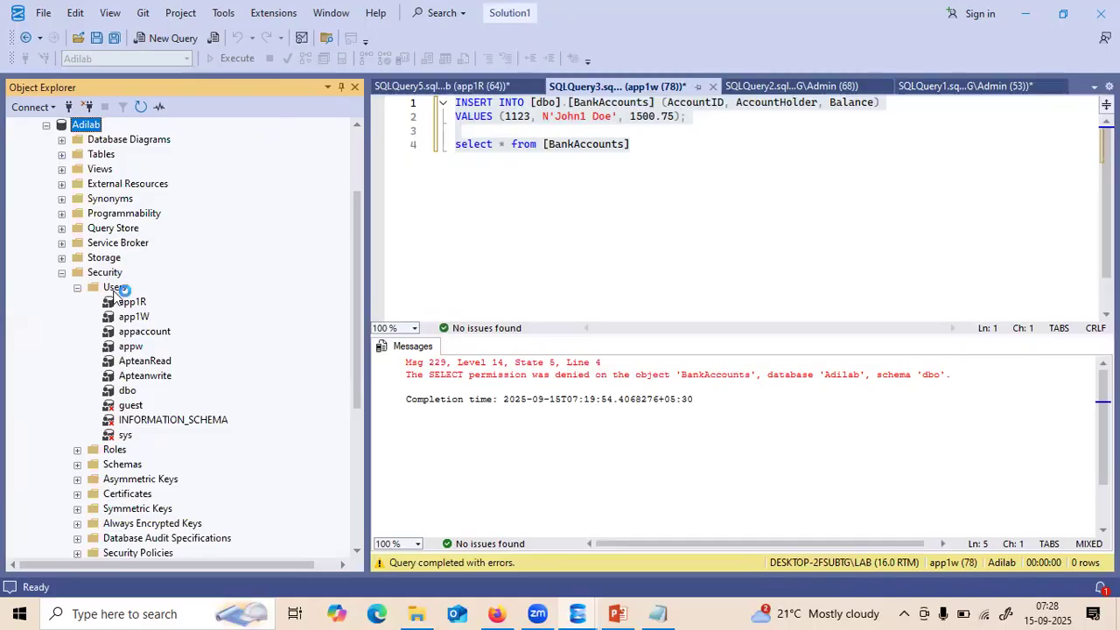
click(114, 288)
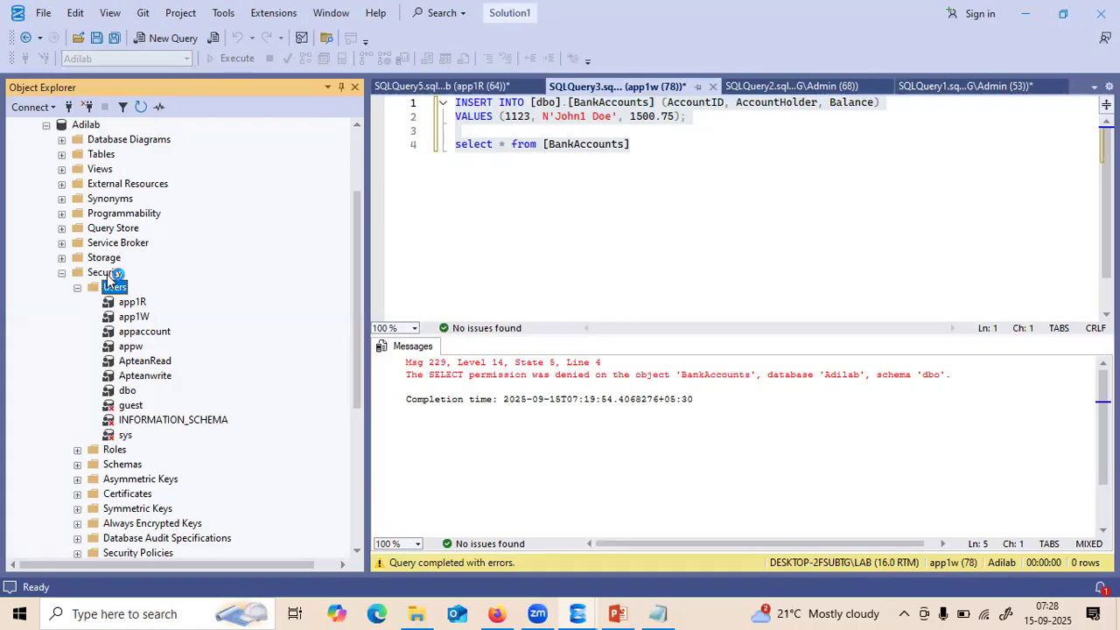
click(128, 318)
- Open the app1W database user's properties, confirm db_datawriter membership, then view Securables
right_click(126, 321)
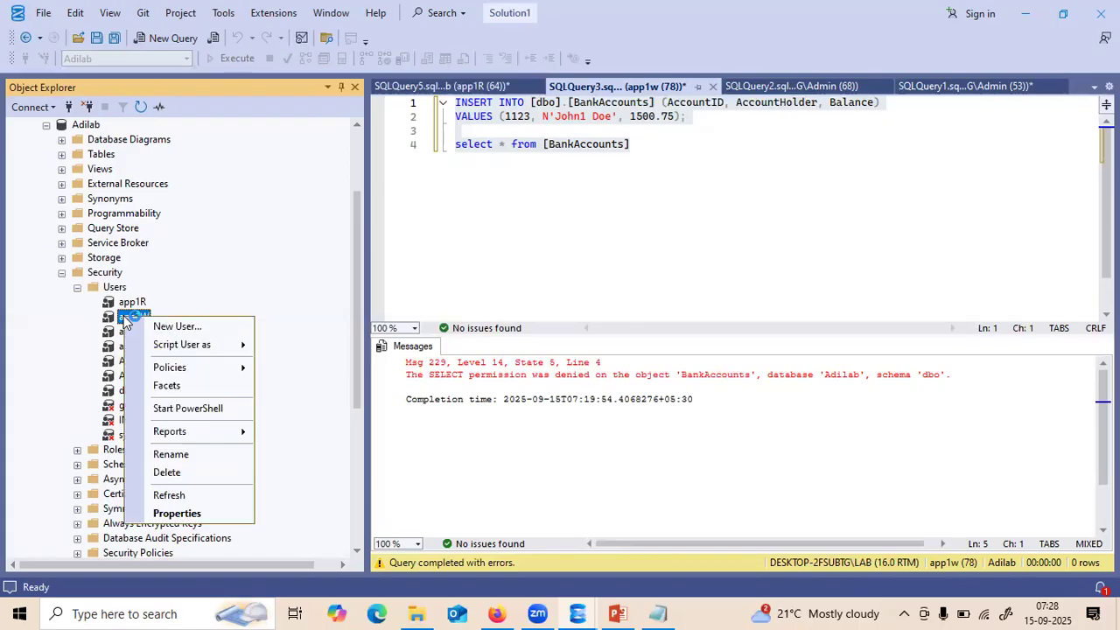
click(176, 514)
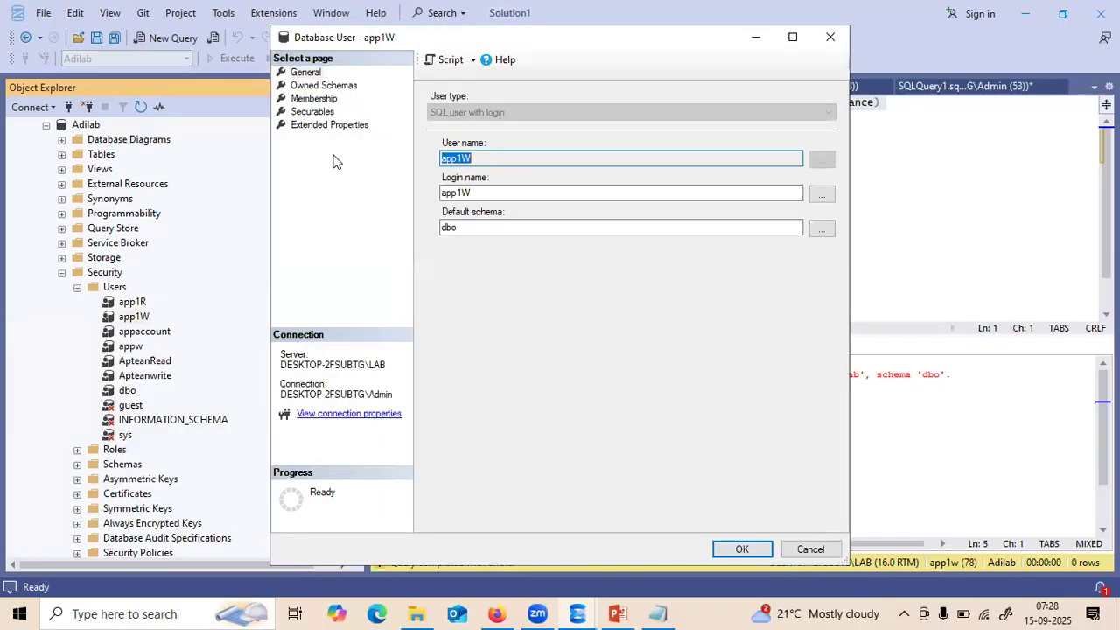
click(311, 98)
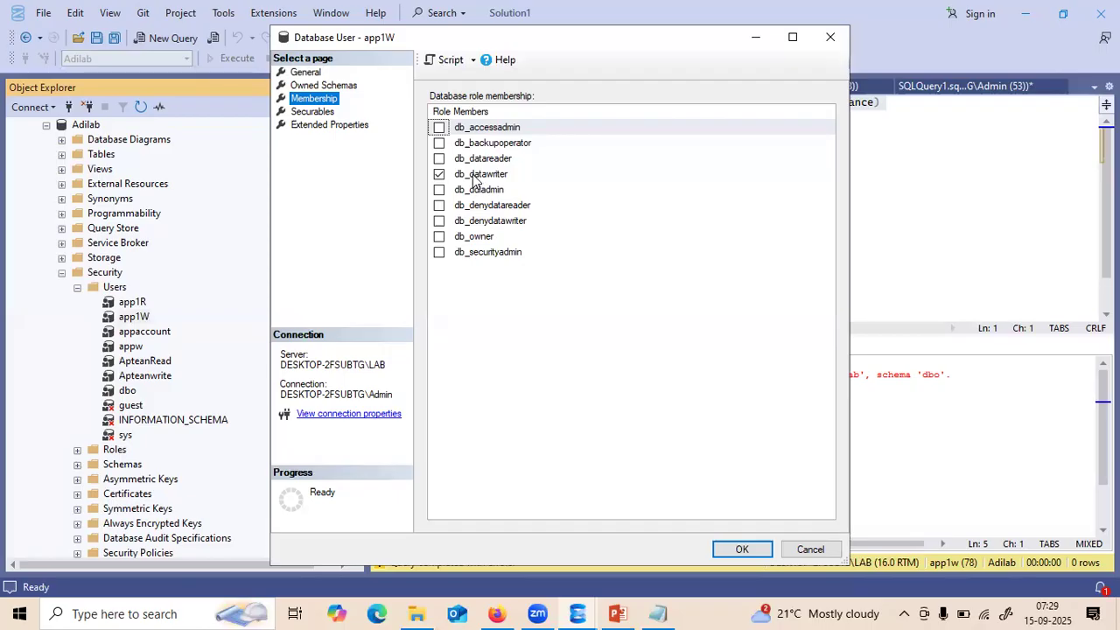
click(313, 112)
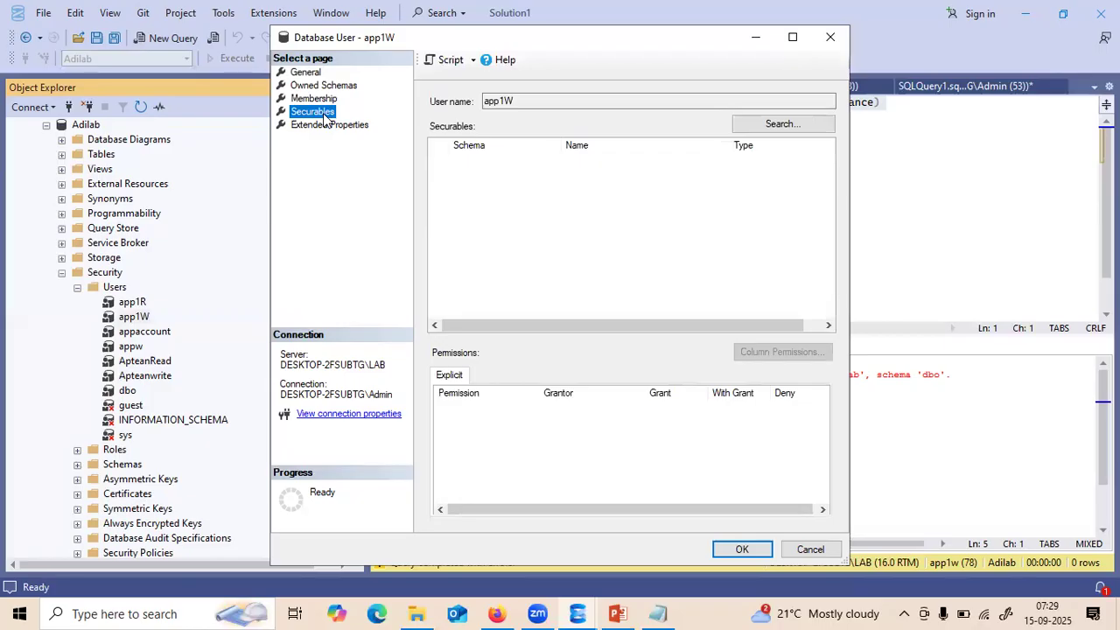
- Add all objects of type Tables as app1W securables, listing BankAccounts, CustomerOrders and Employee
click(783, 125)
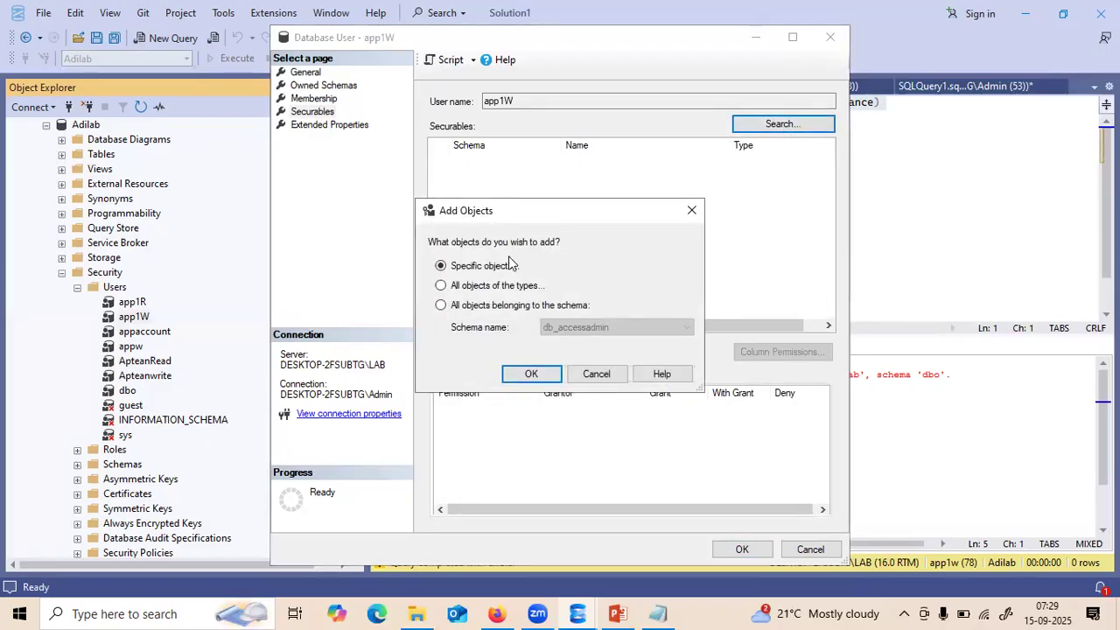
click(440, 287)
click(525, 375)
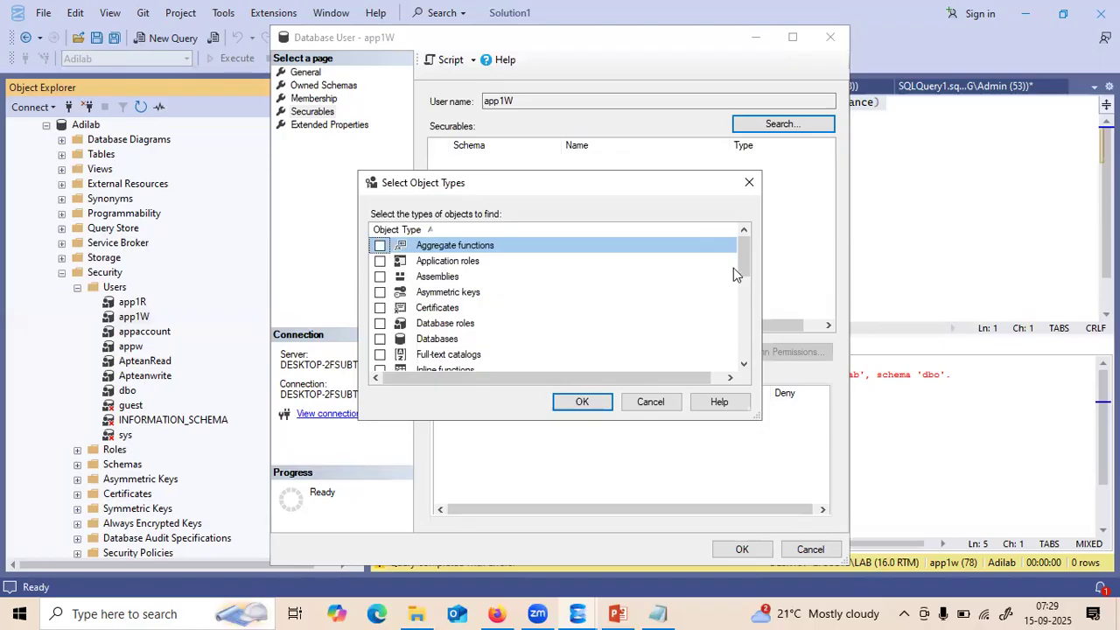
drag(743, 258, 746, 341)
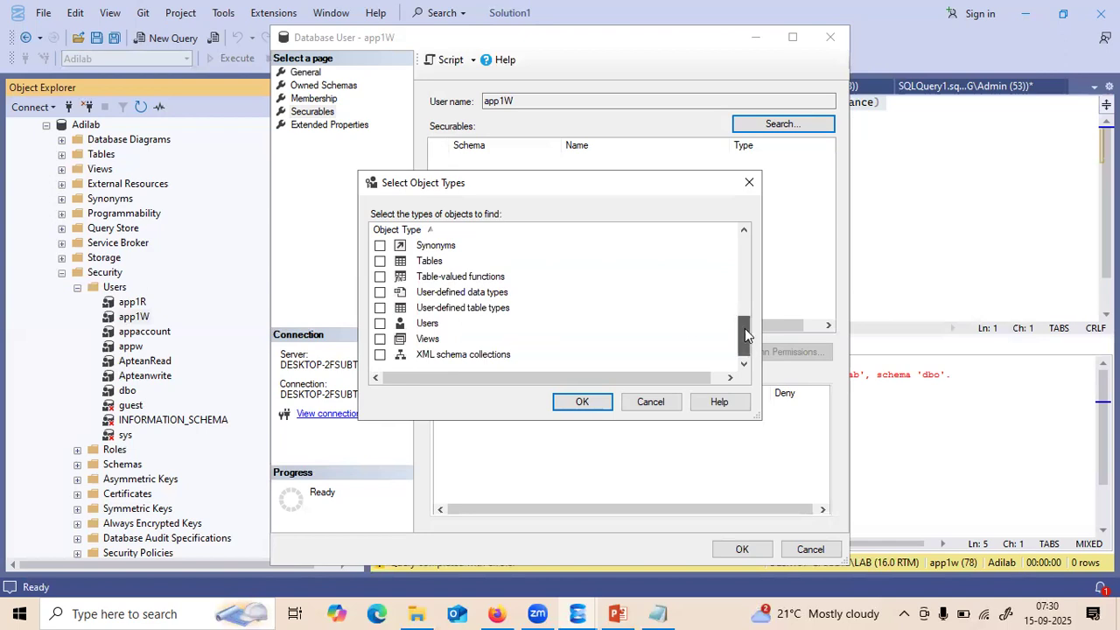
drag(744, 328, 742, 312)
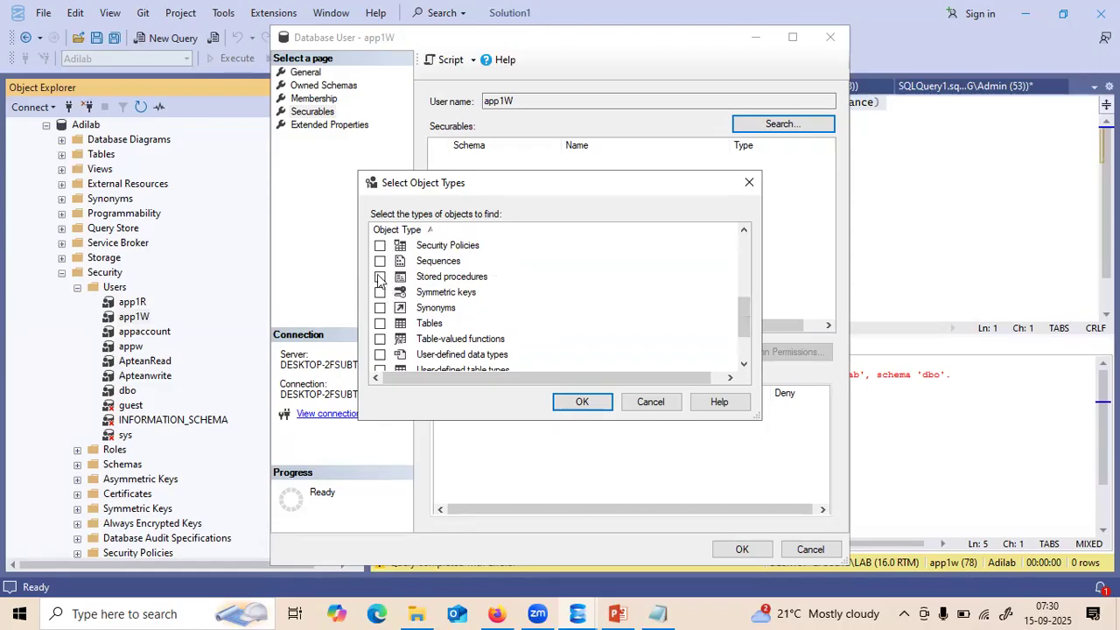
drag(745, 317, 744, 334)
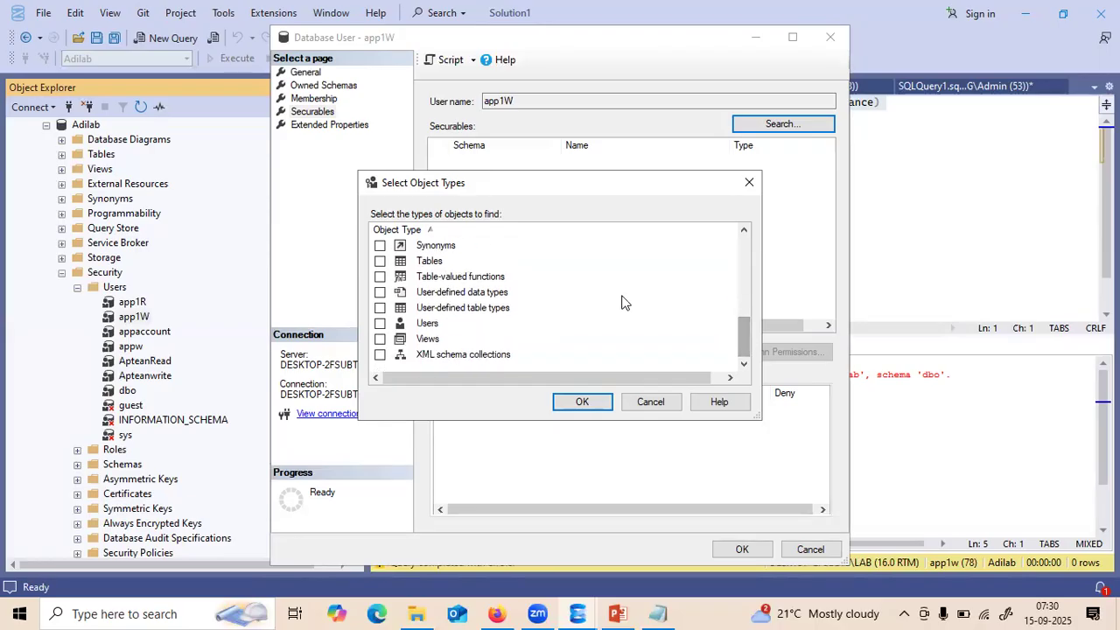
click(380, 261)
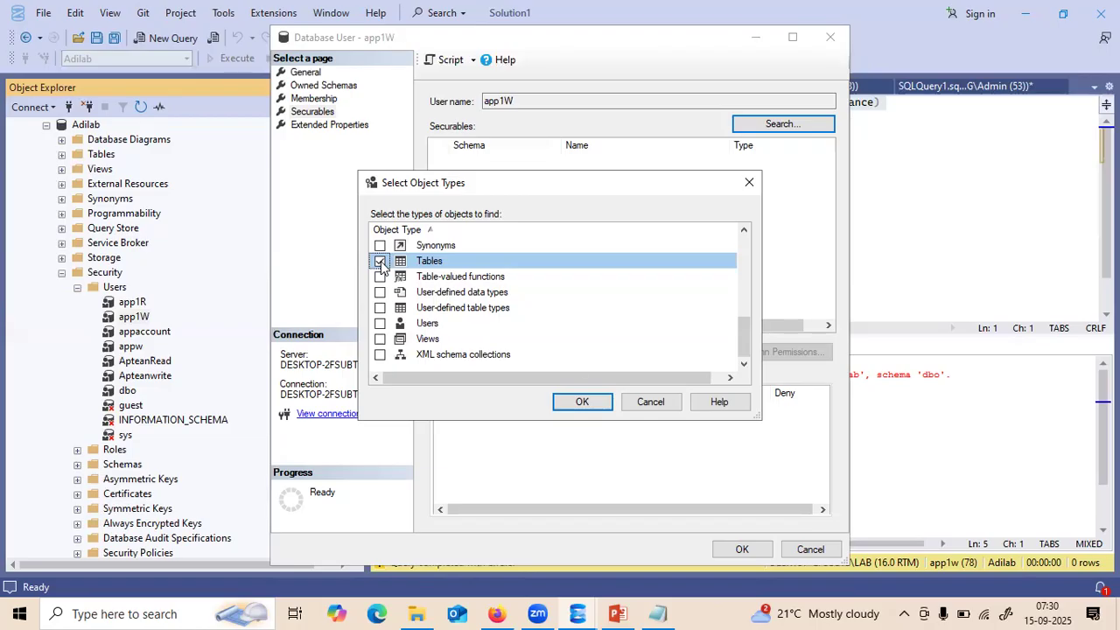
click(579, 402)
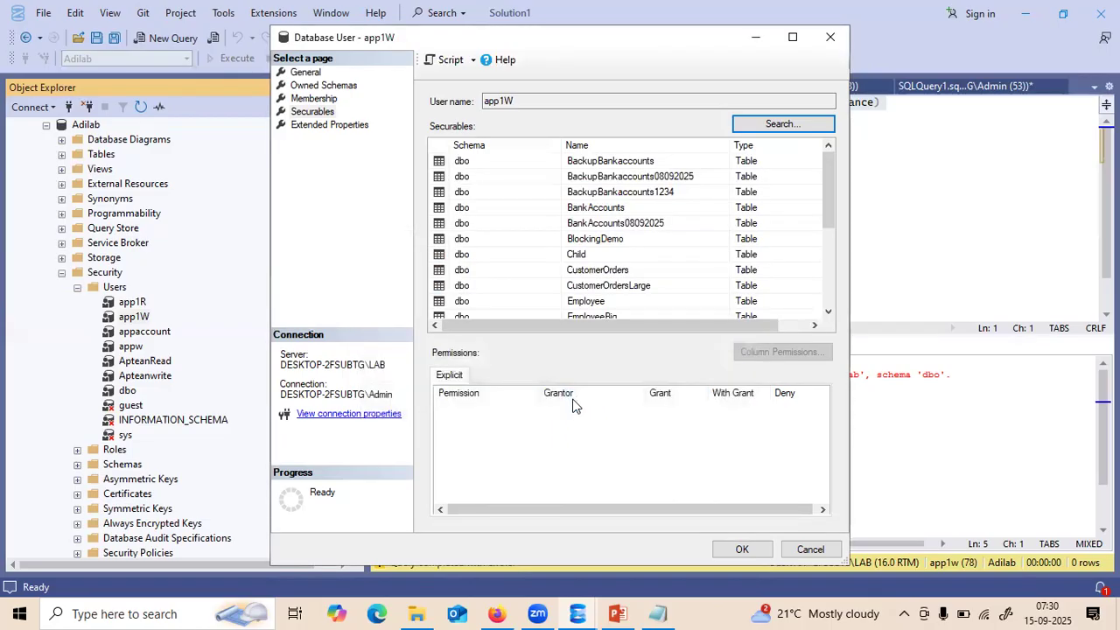
- Tick Grant for Select on dbo.BackupBankaccounts for app1W, then move the dialog aside
click(586, 165)
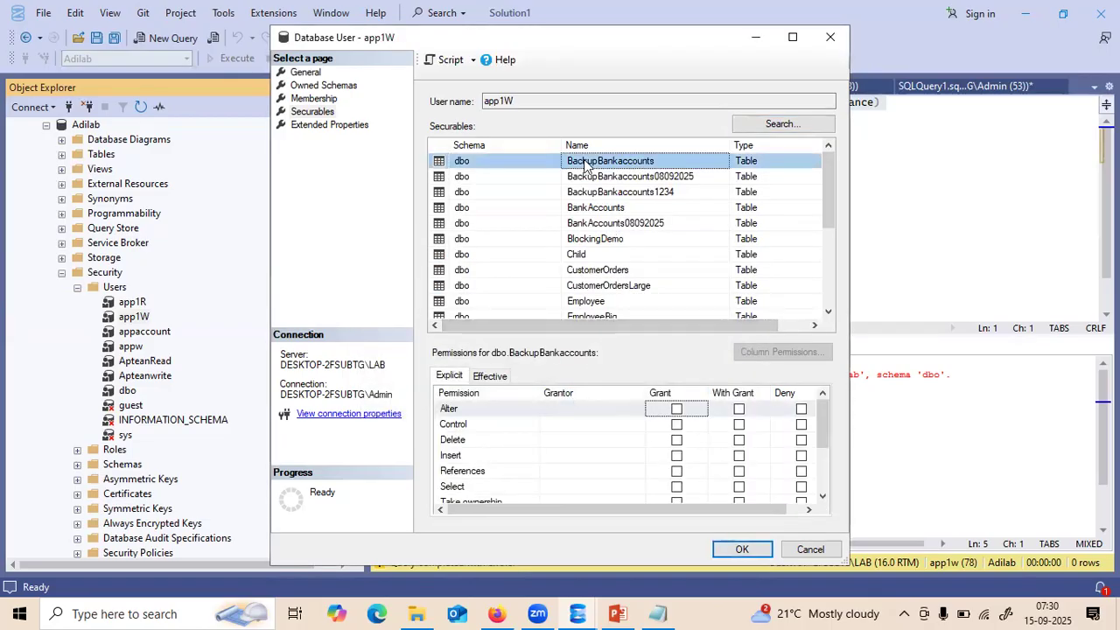
scroll(824, 465, down, 2)
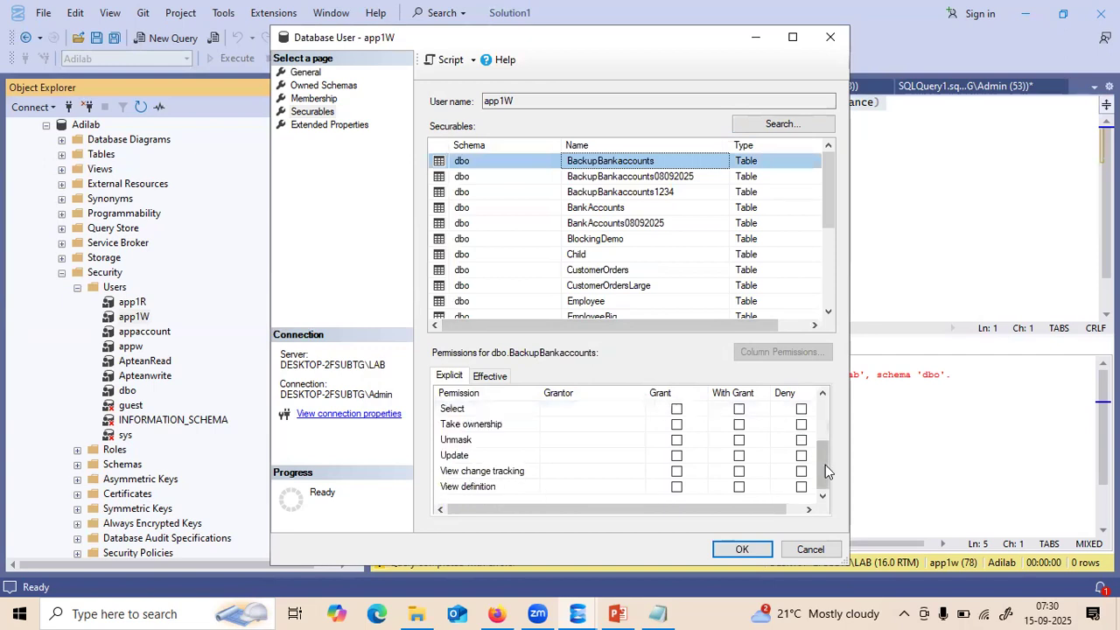
click(676, 409)
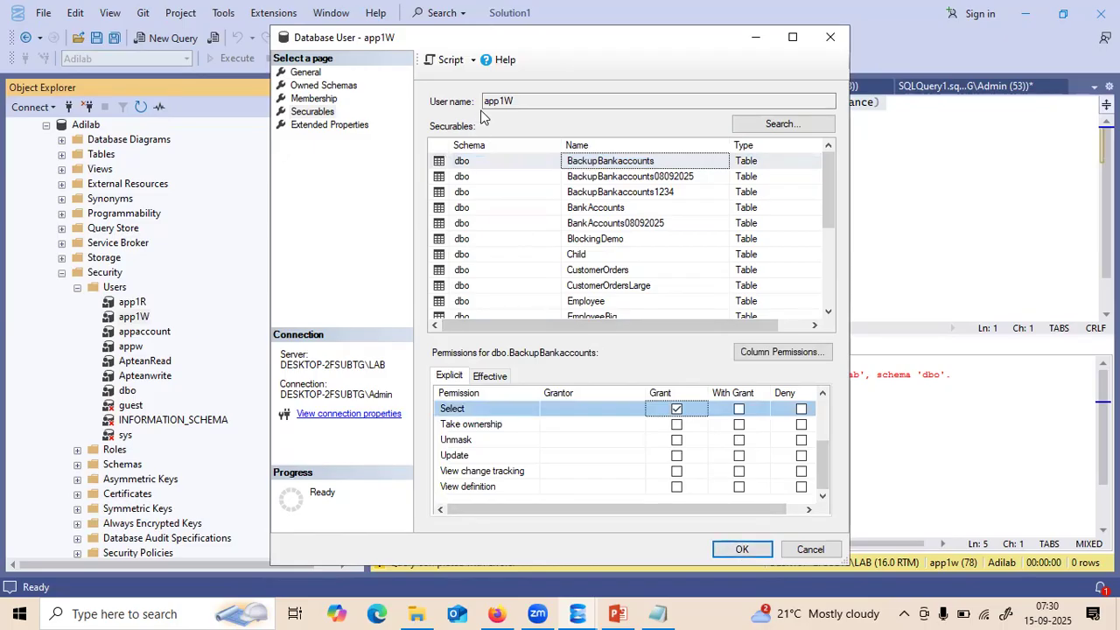
drag(454, 39, 550, 138)
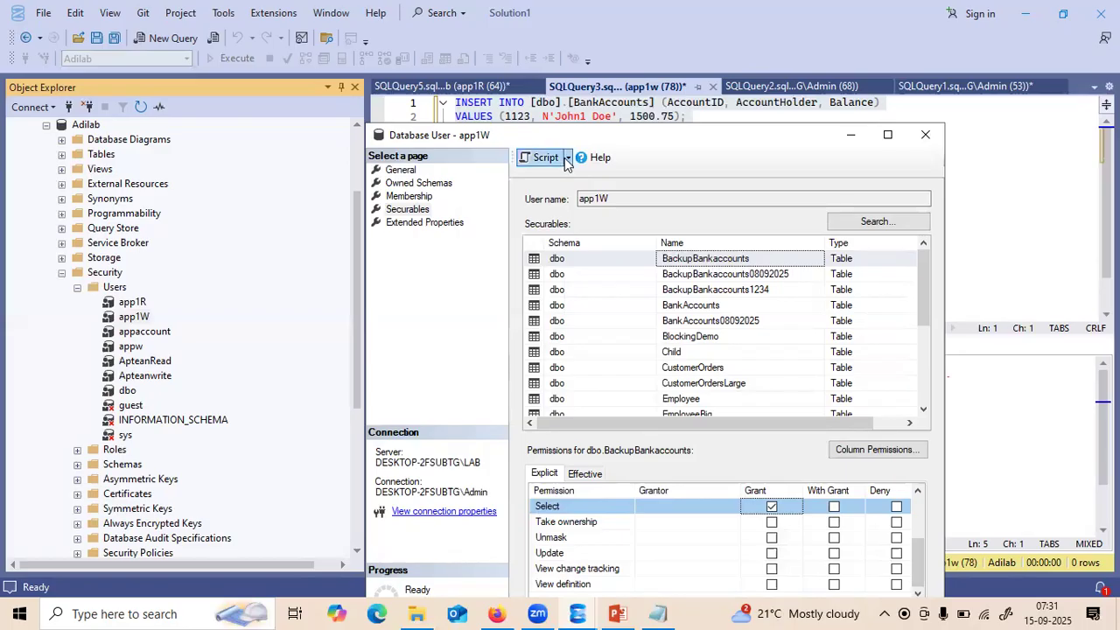
- Script the permission change to a new query window and dismiss the notification
click(567, 159)
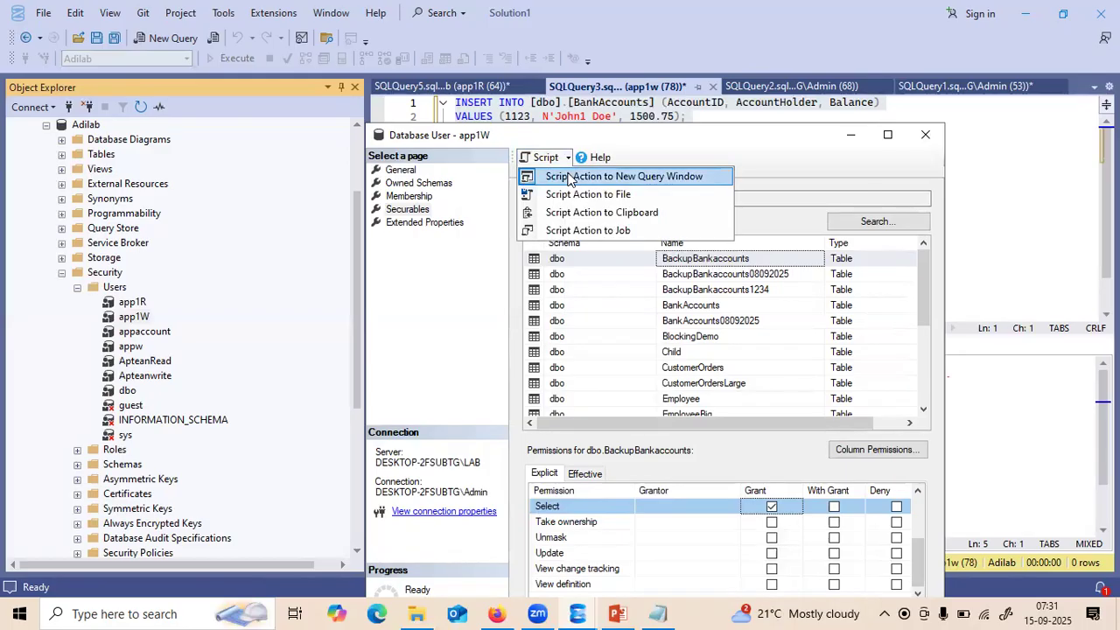
click(574, 176)
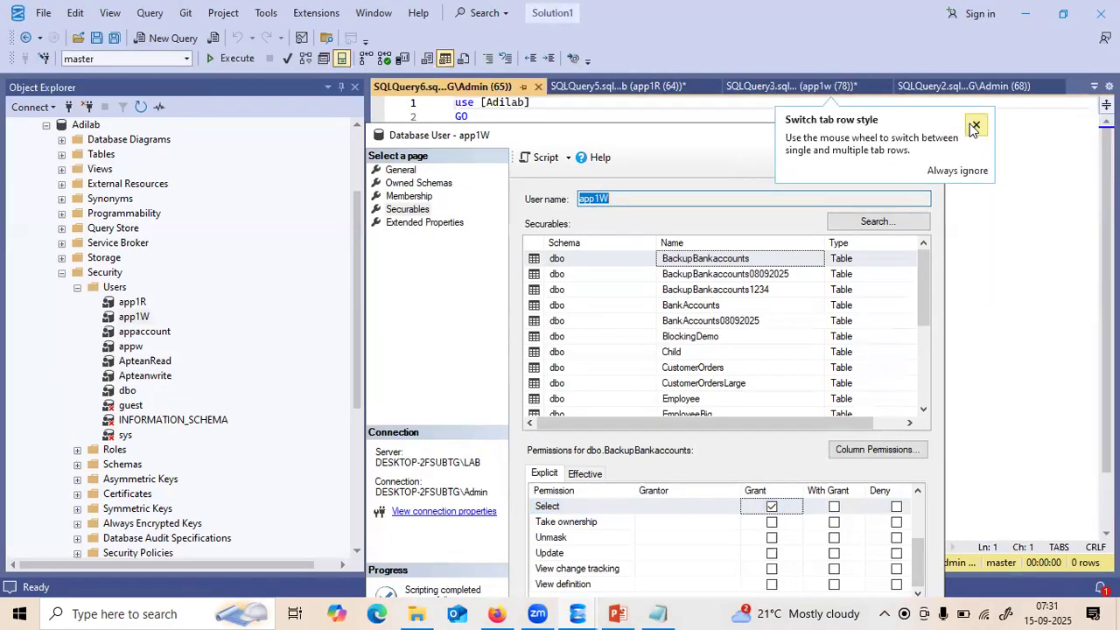
click(866, 144)
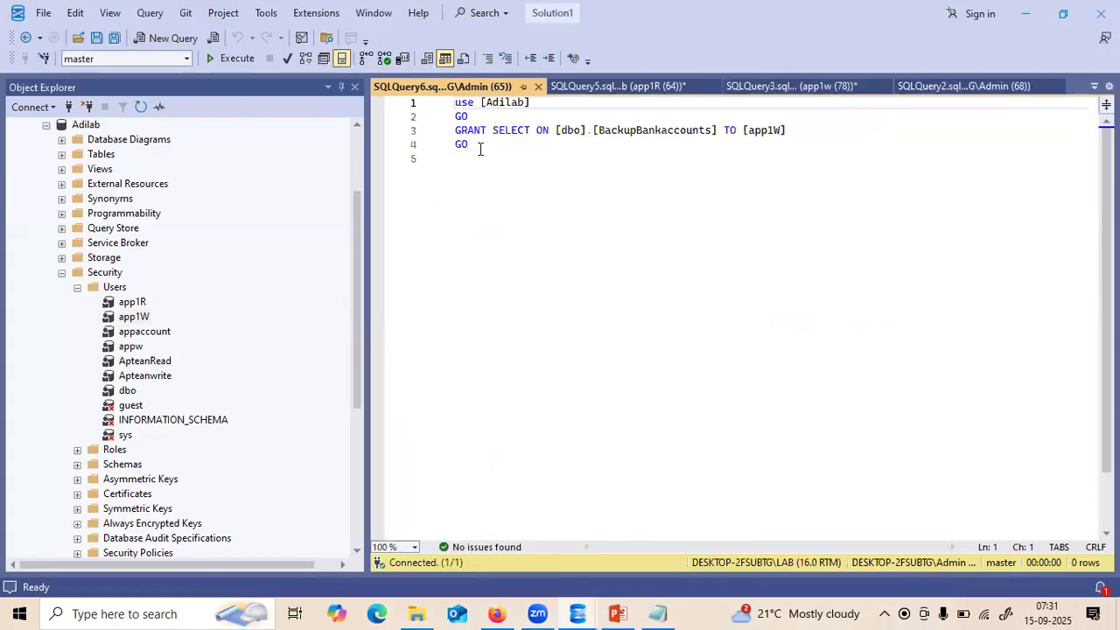
- Highlight GRANT, SELECT, [dbo].[BackupBankaccounts] and app1W in the scripted statement
drag(486, 131, 456, 131)
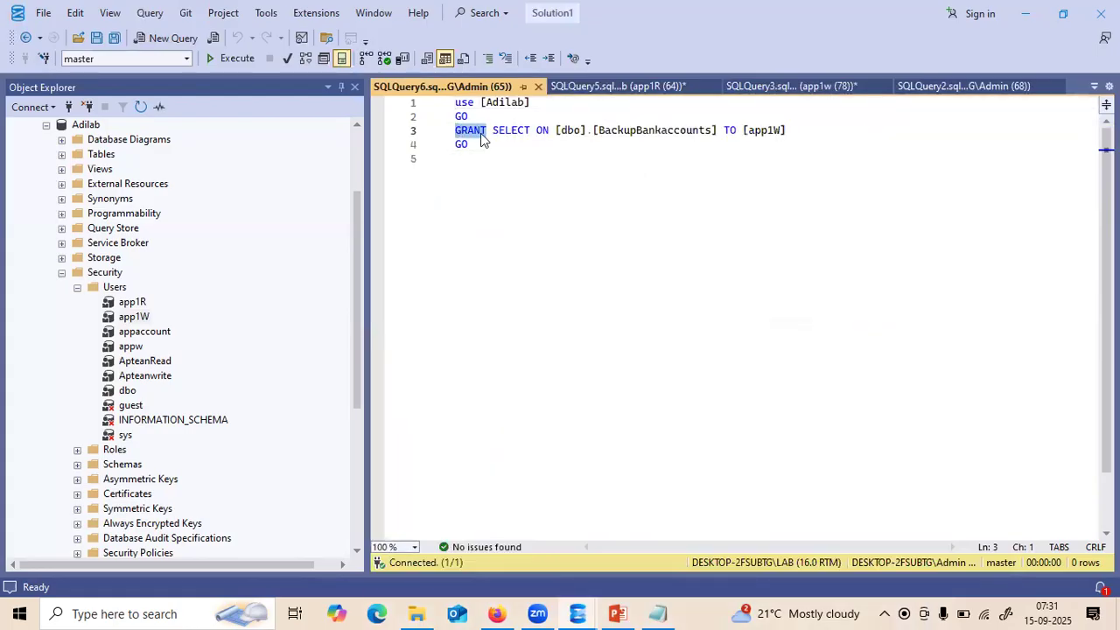
drag(530, 130, 493, 129)
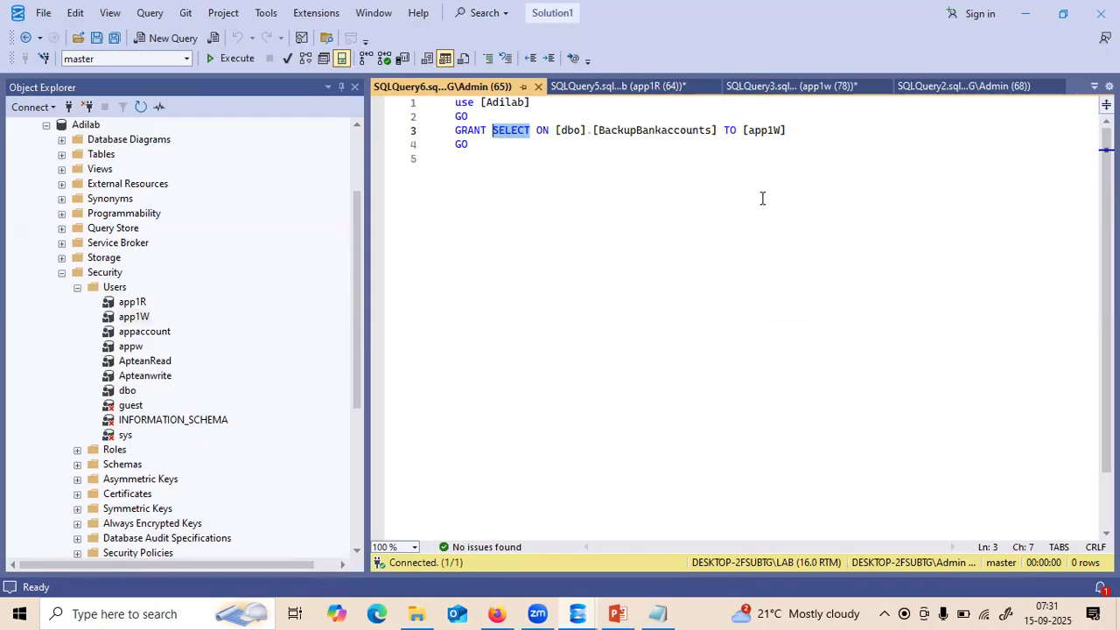
click(718, 131)
drag(717, 132, 552, 131)
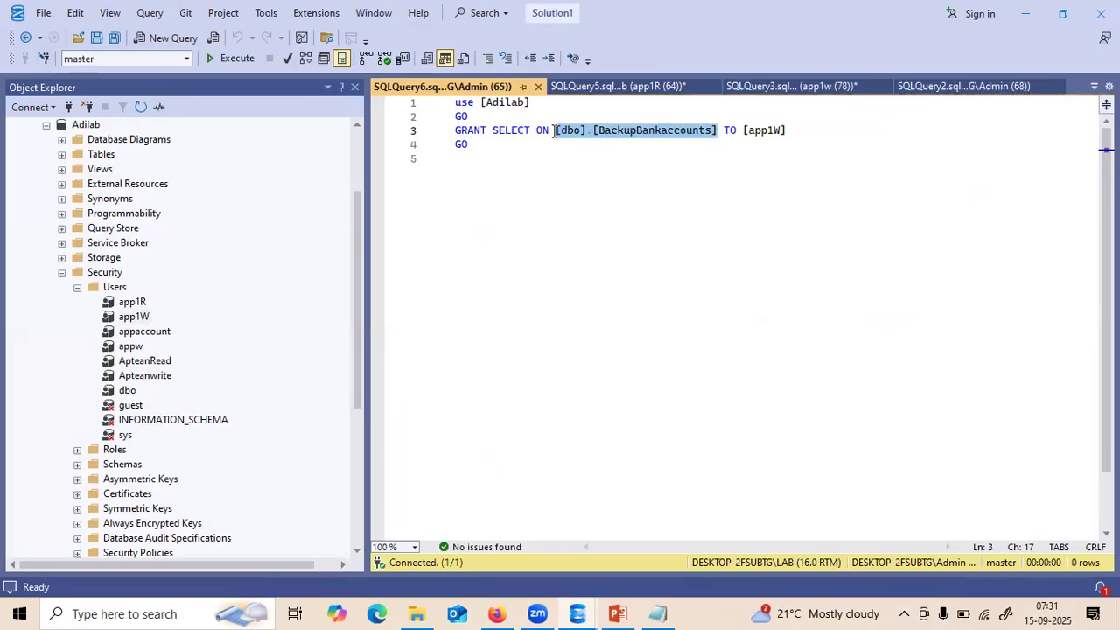
click(617, 176)
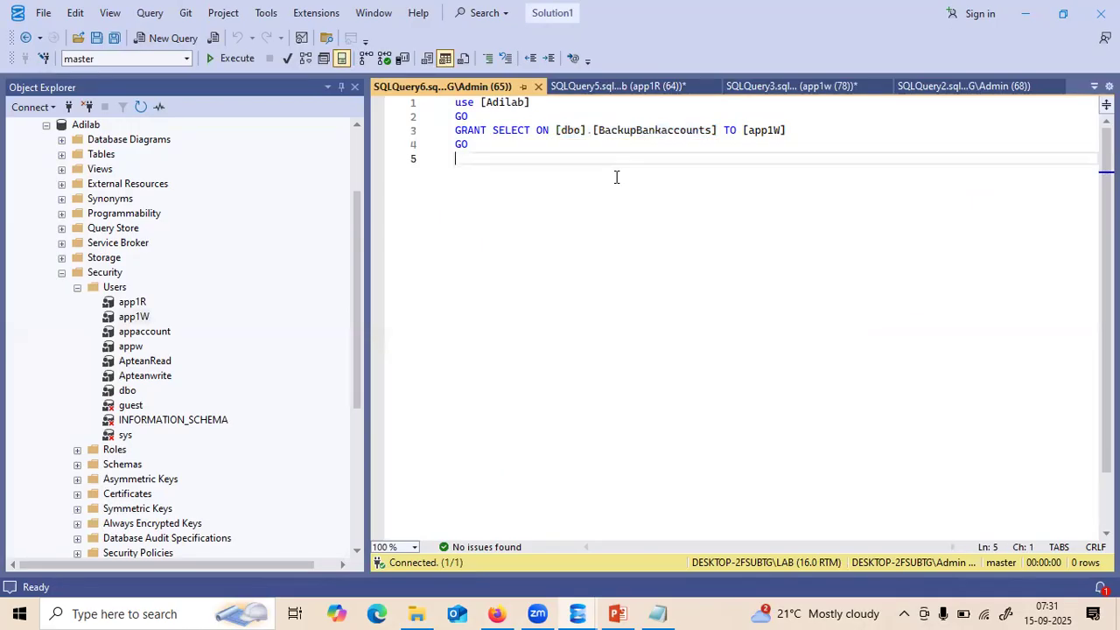
drag(794, 130, 743, 128)
click(743, 128)
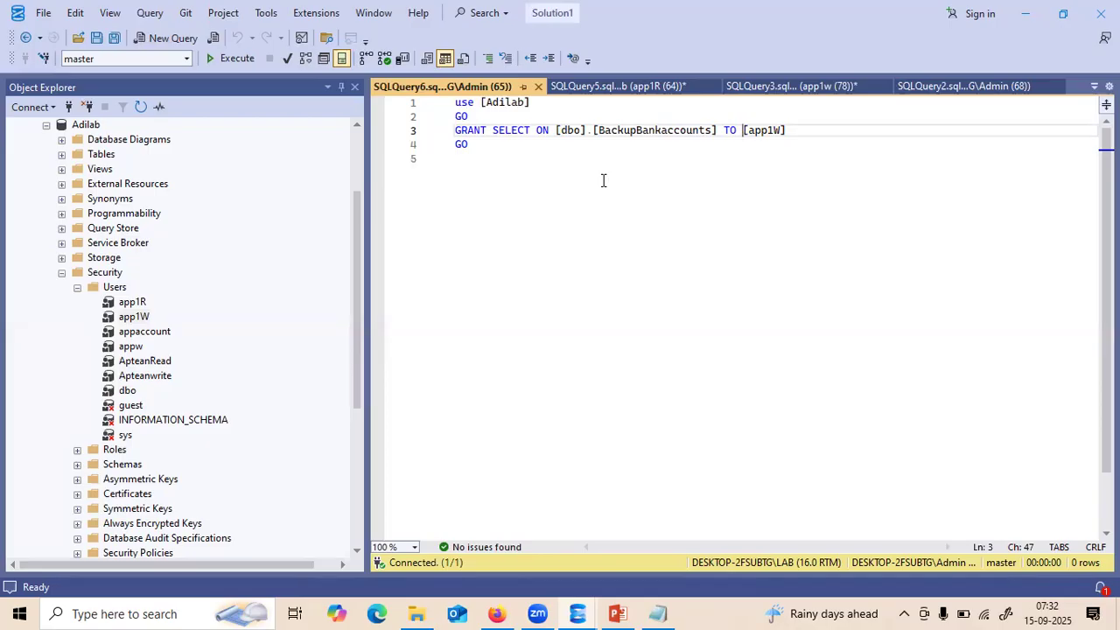
- Execute the GRANT SELECT script, collapse the admin Object Explorer tree, and bring up app1R's query
click(241, 63)
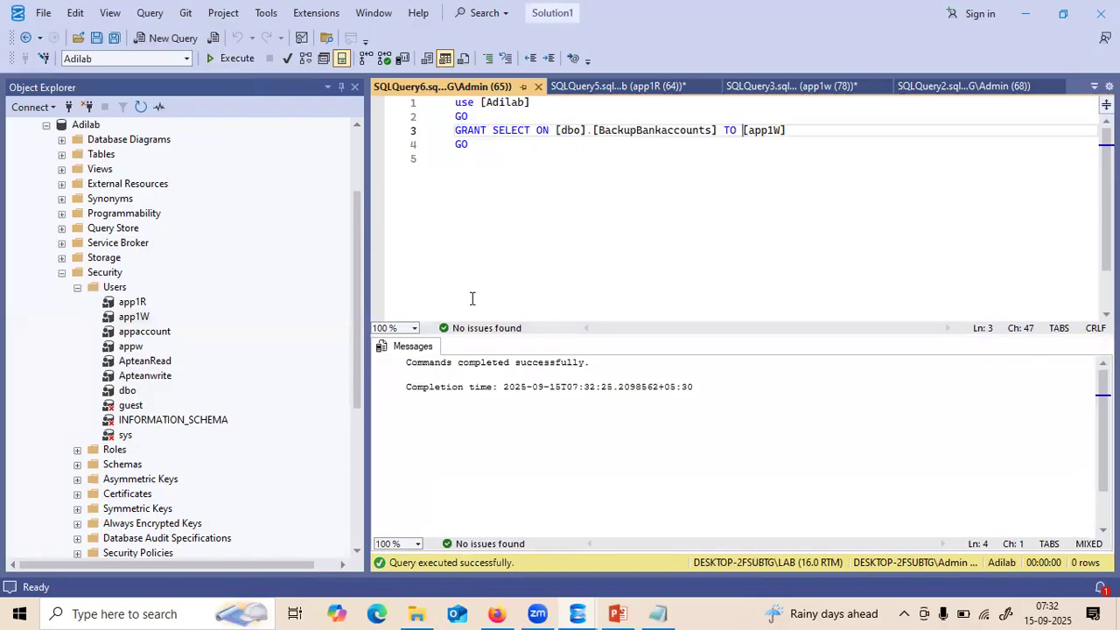
click(356, 147)
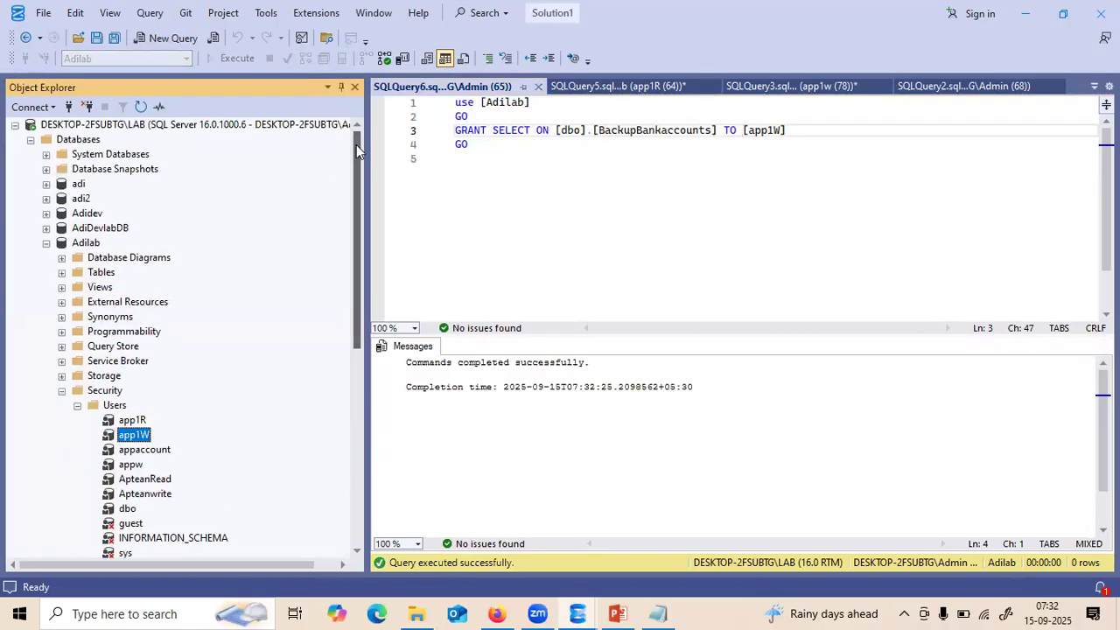
click(47, 244)
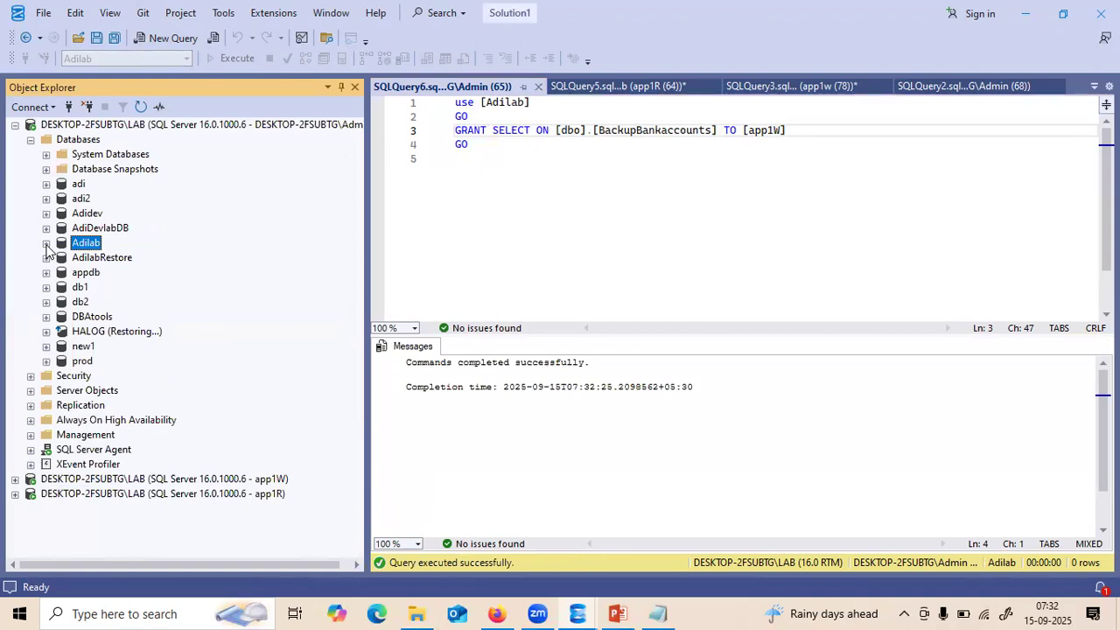
click(31, 140)
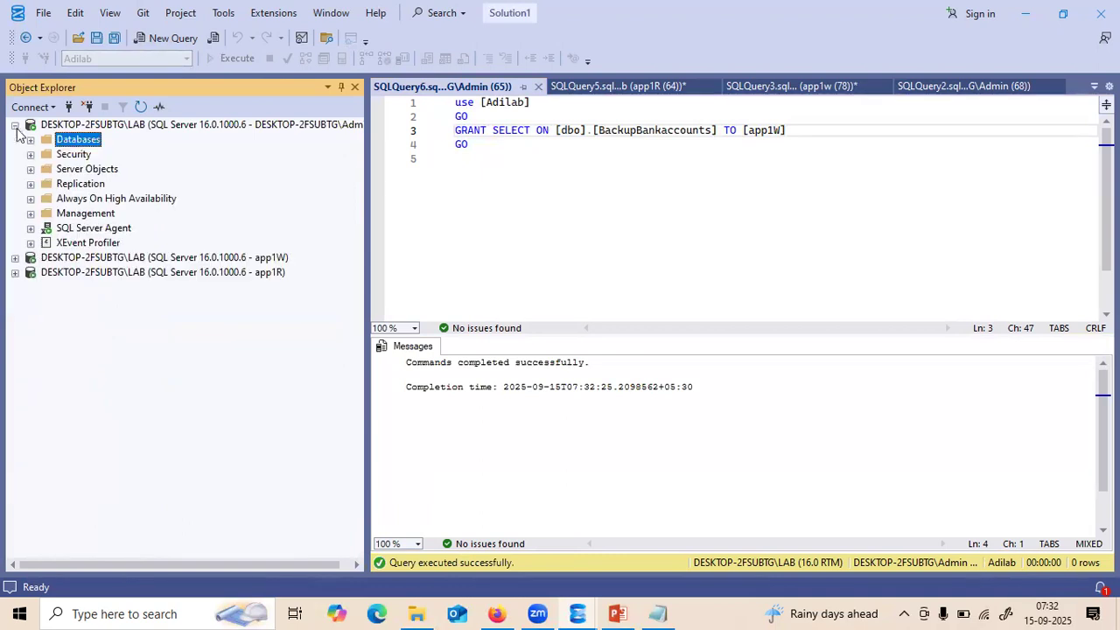
click(15, 126)
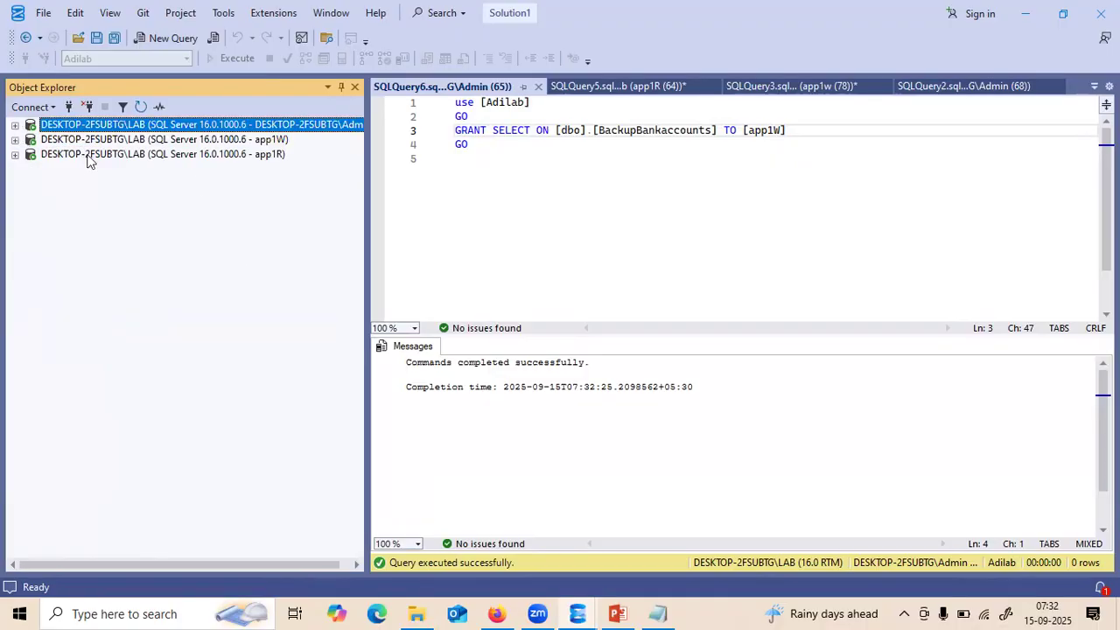
click(173, 143)
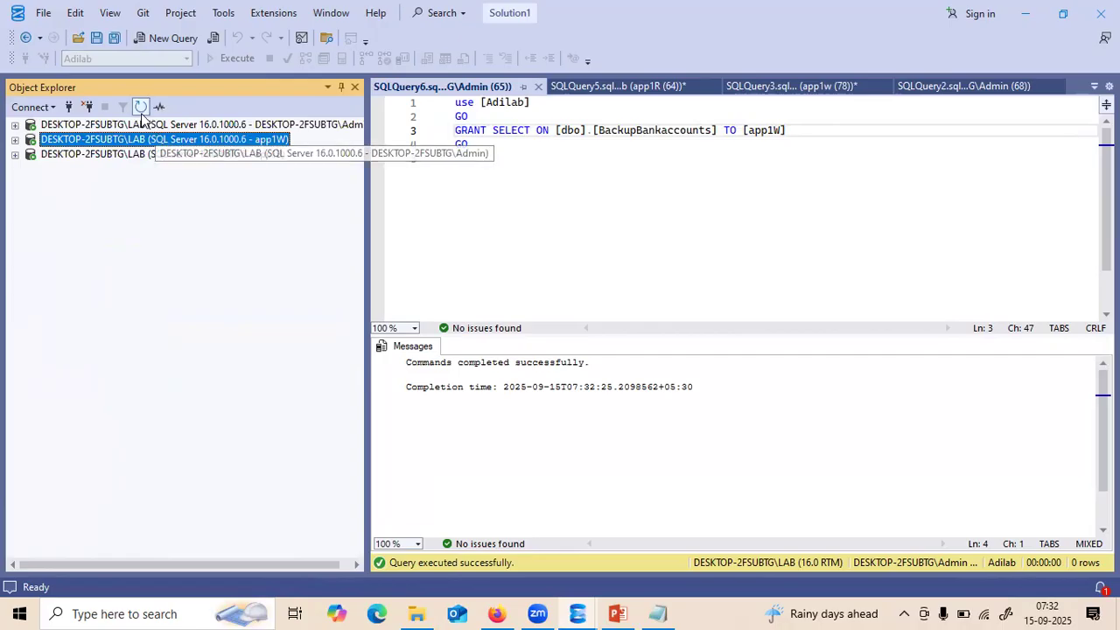
click(617, 91)
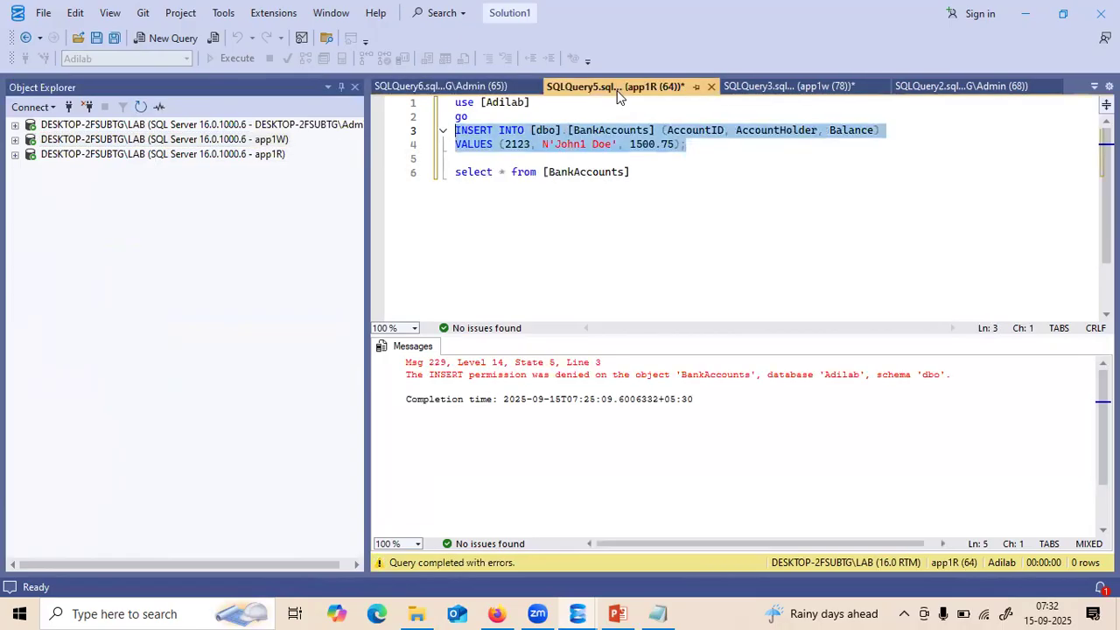
- In the app1w query, change account 1123 to 1223 and run the INSERT with F5
click(753, 86)
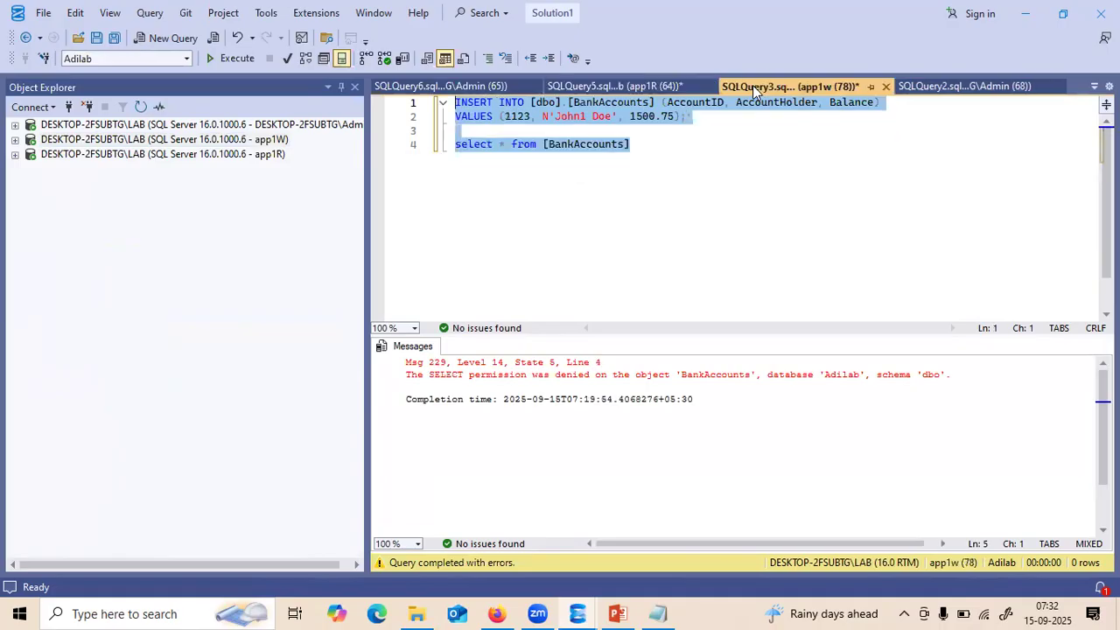
click(721, 144)
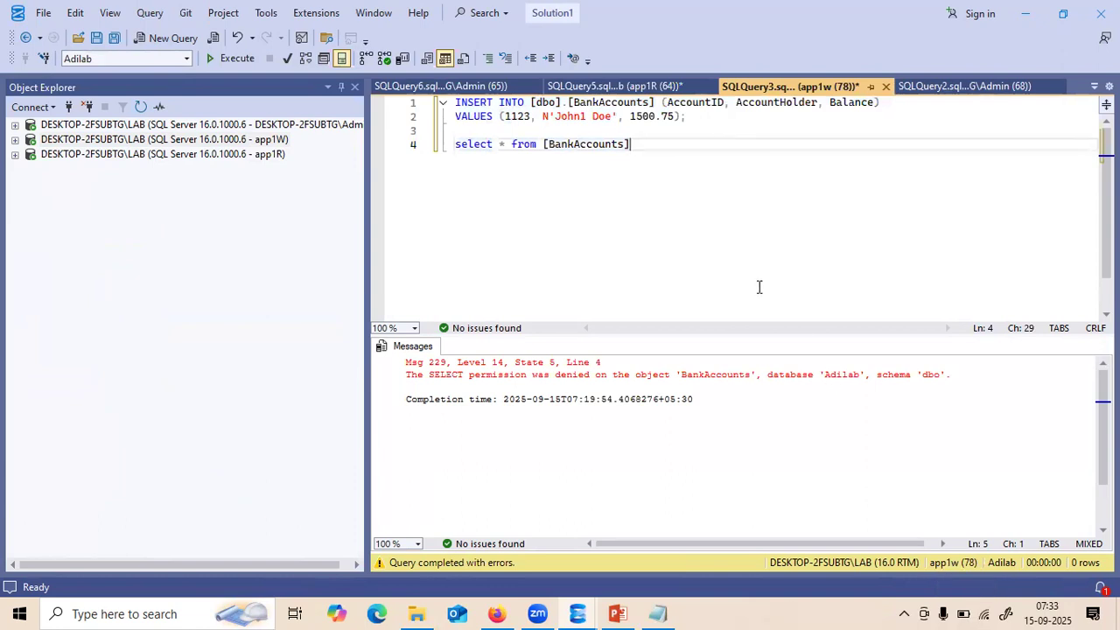
double_click(519, 116)
text(1223)
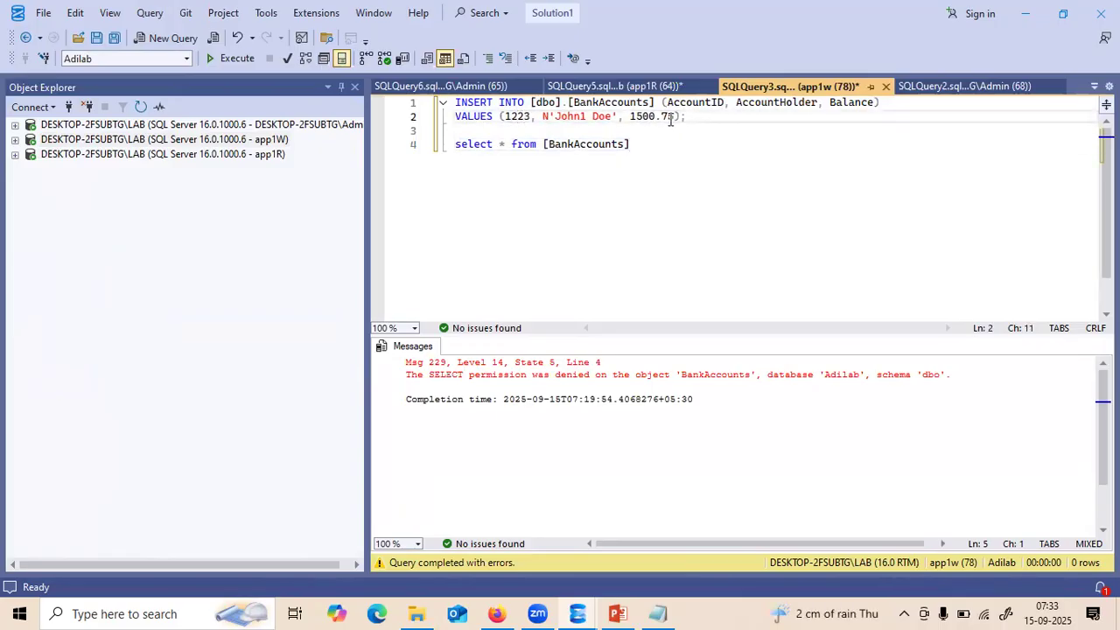
drag(687, 116, 329, 81)
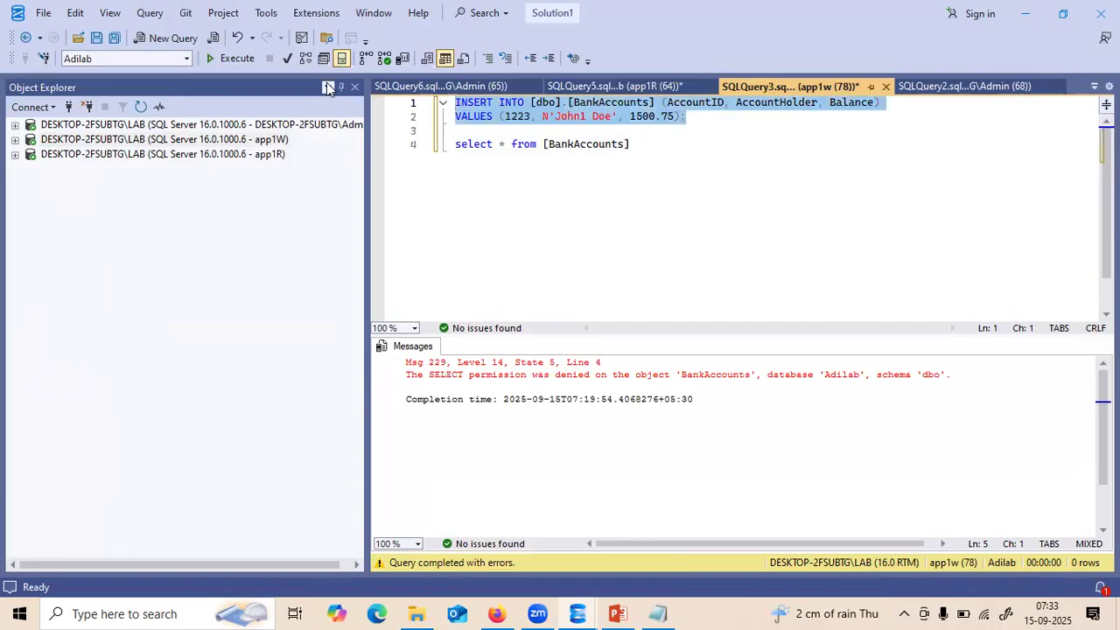
key(F5)
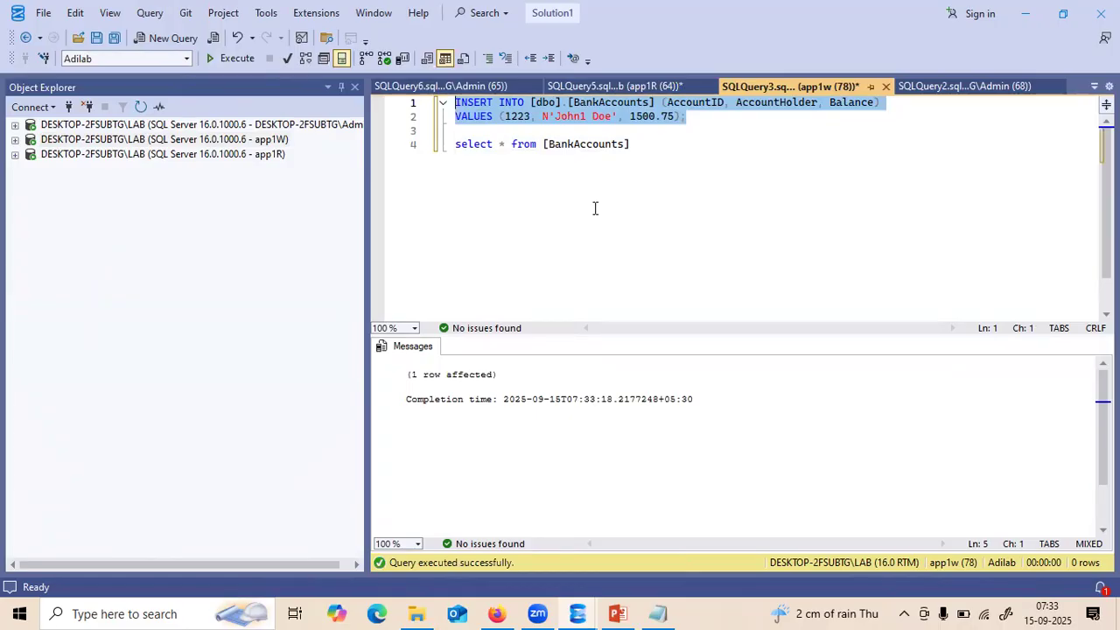
click(636, 148)
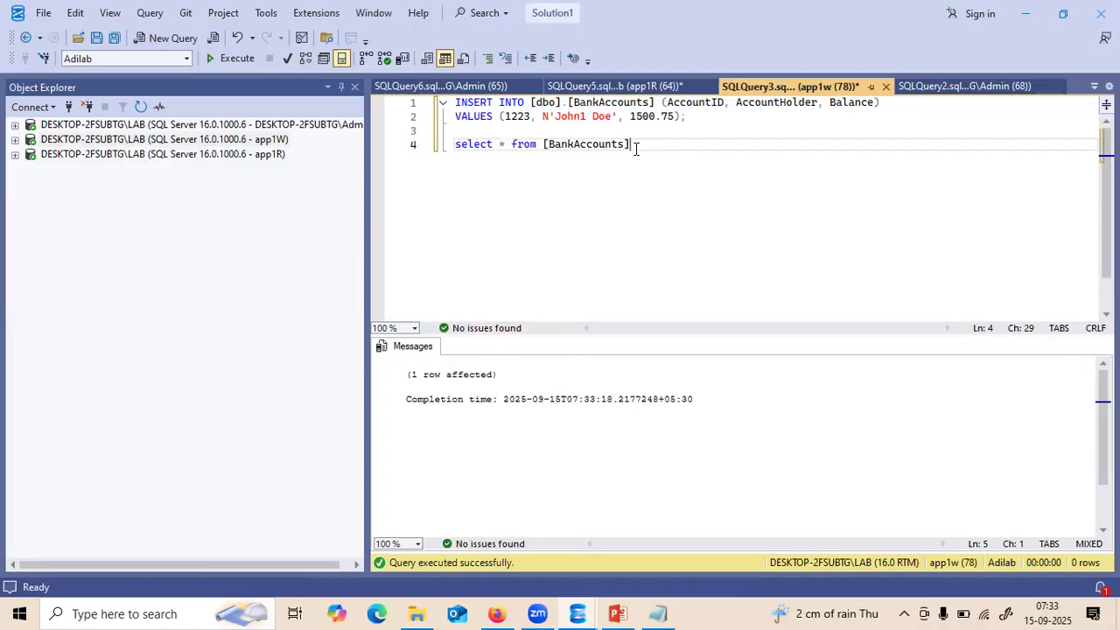
- Terminate line 4 with a semicolon and rerun the BankAccounts SELECT as app1w, getting Msg 229 denied
text(;)
drag(634, 150, 384, 151)
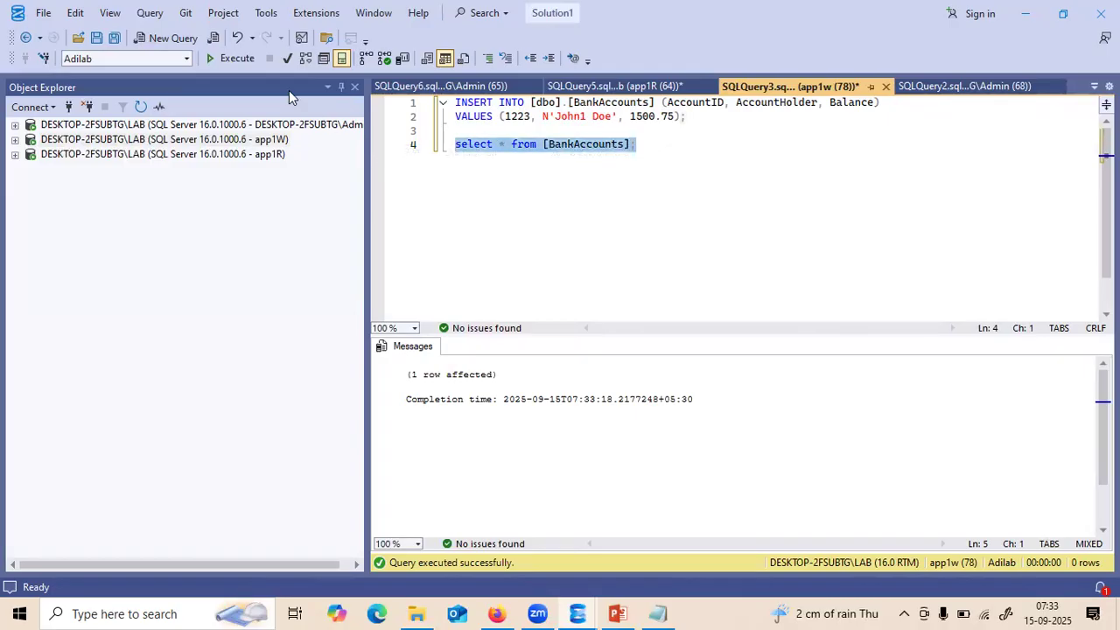
key(F5)
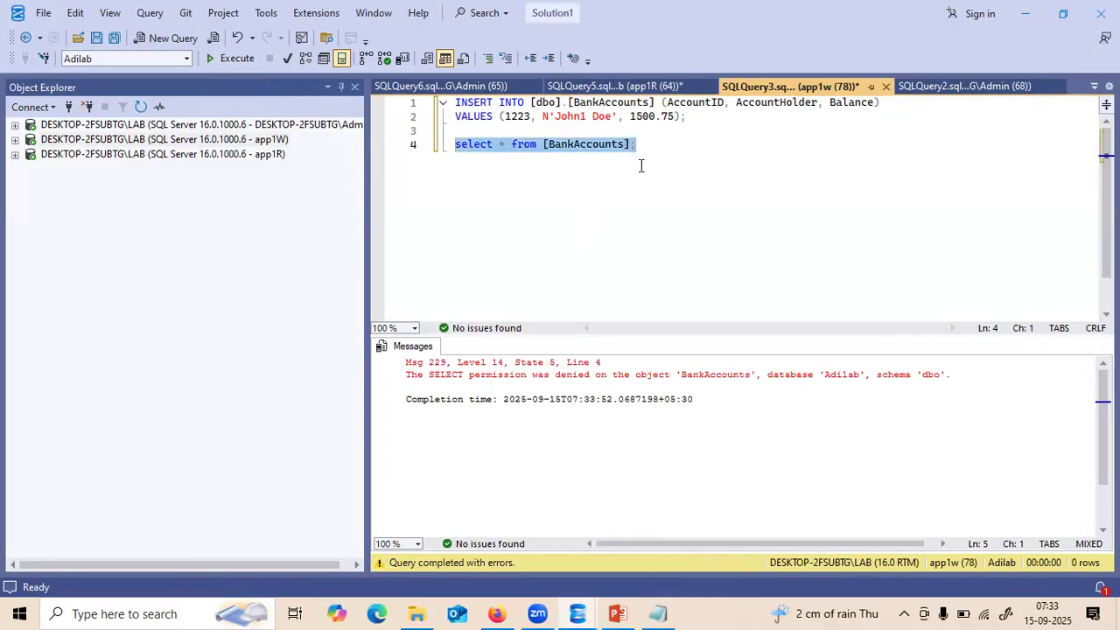
drag(642, 150, 446, 110)
key(ctrl+c)
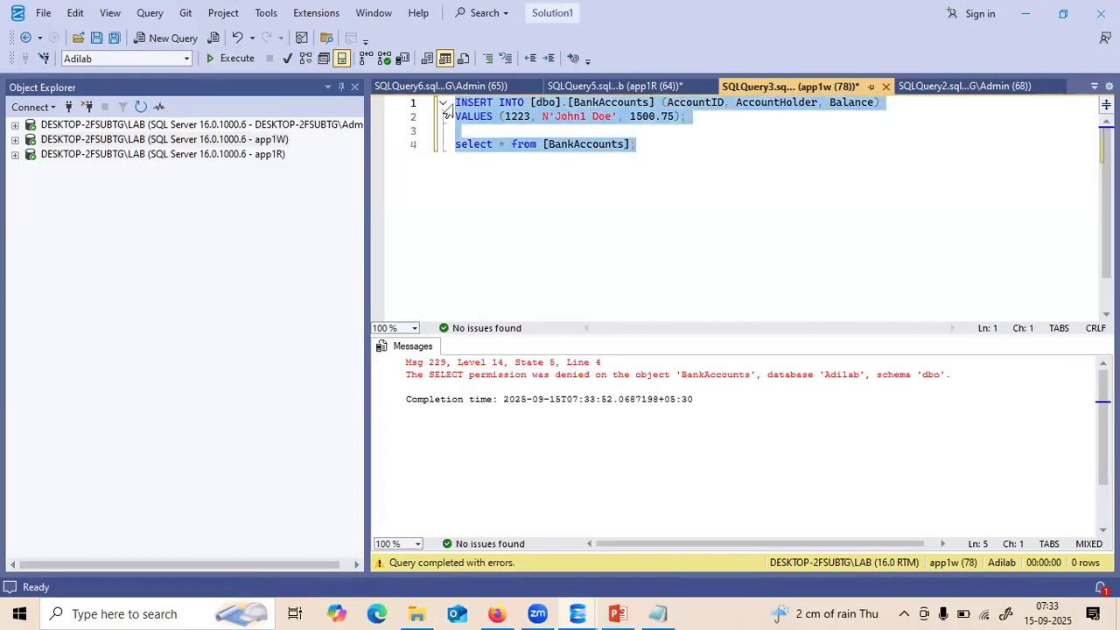
- Close SQLQuery3 without saving and start a new query on Adilab under the app1W connection
click(885, 86)
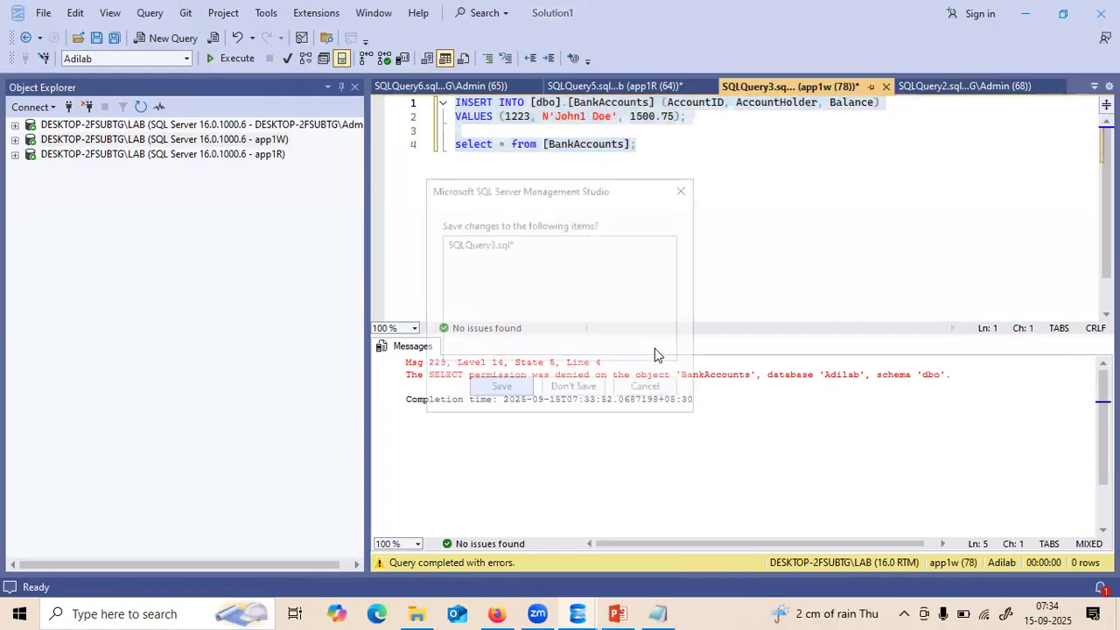
click(597, 389)
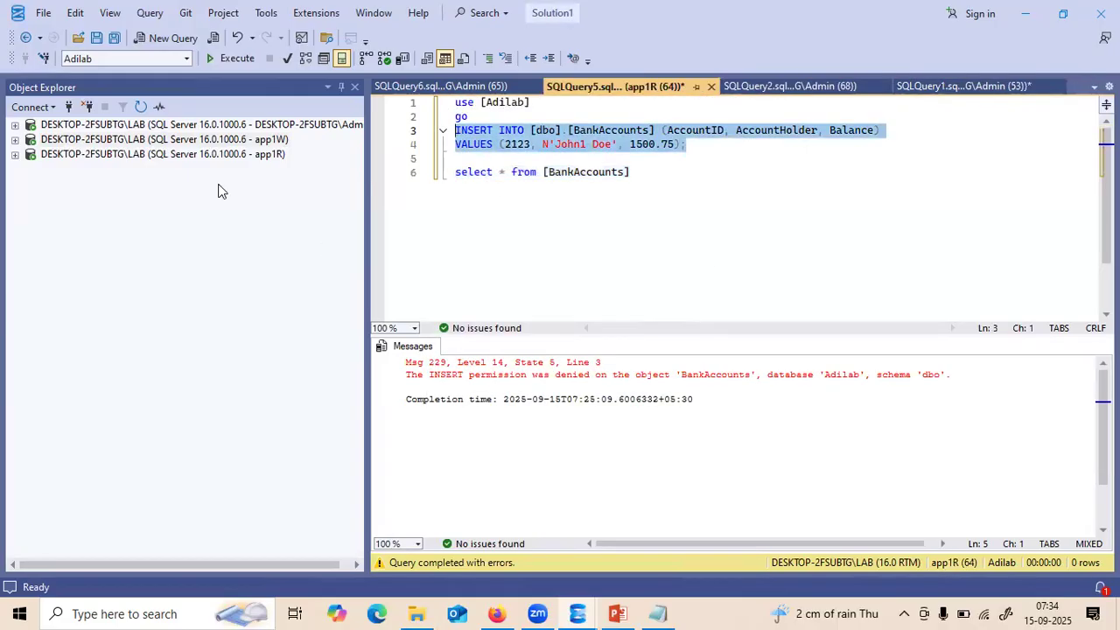
click(24, 139)
click(31, 154)
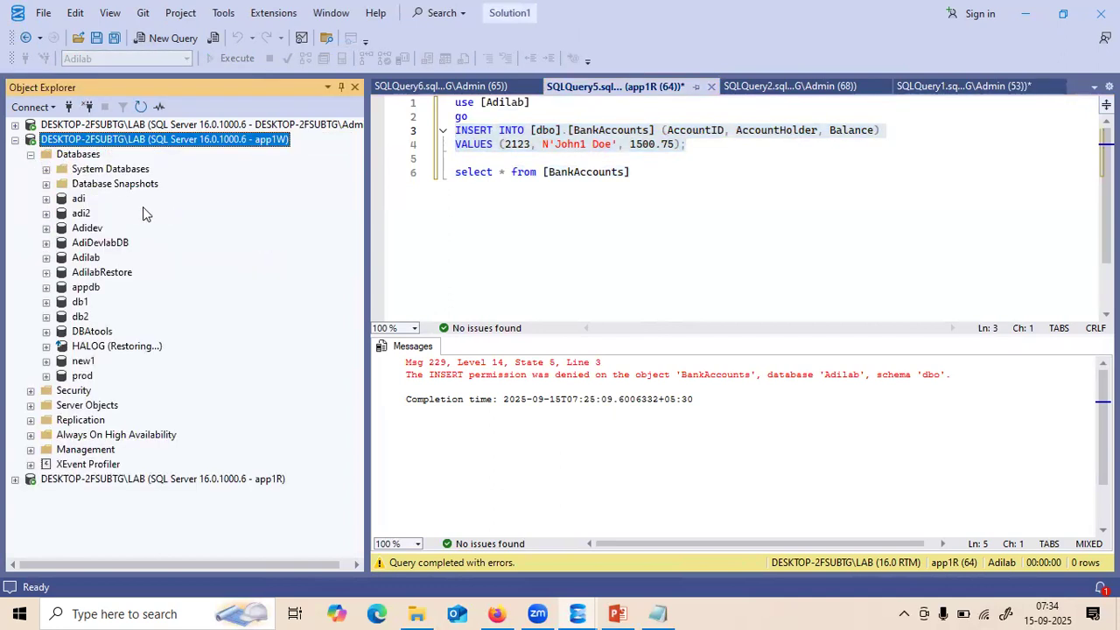
click(90, 257)
right_click(91, 257)
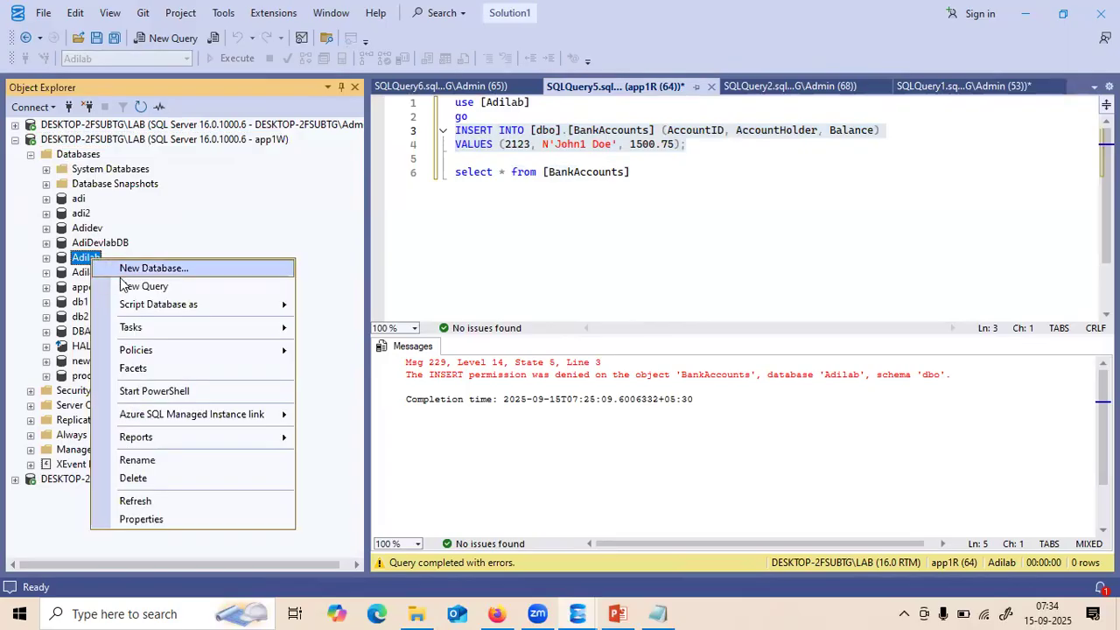
click(128, 286)
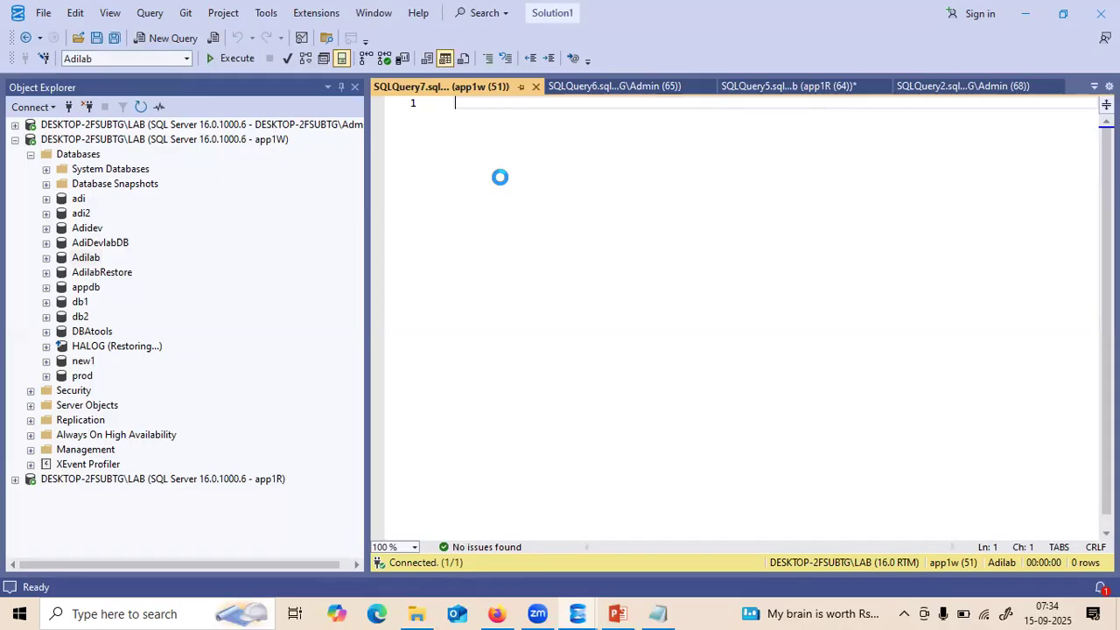
- Paste the INSERT and SELECT statements into the new query and run the BankAccounts SELECT
key(ctrl+v)
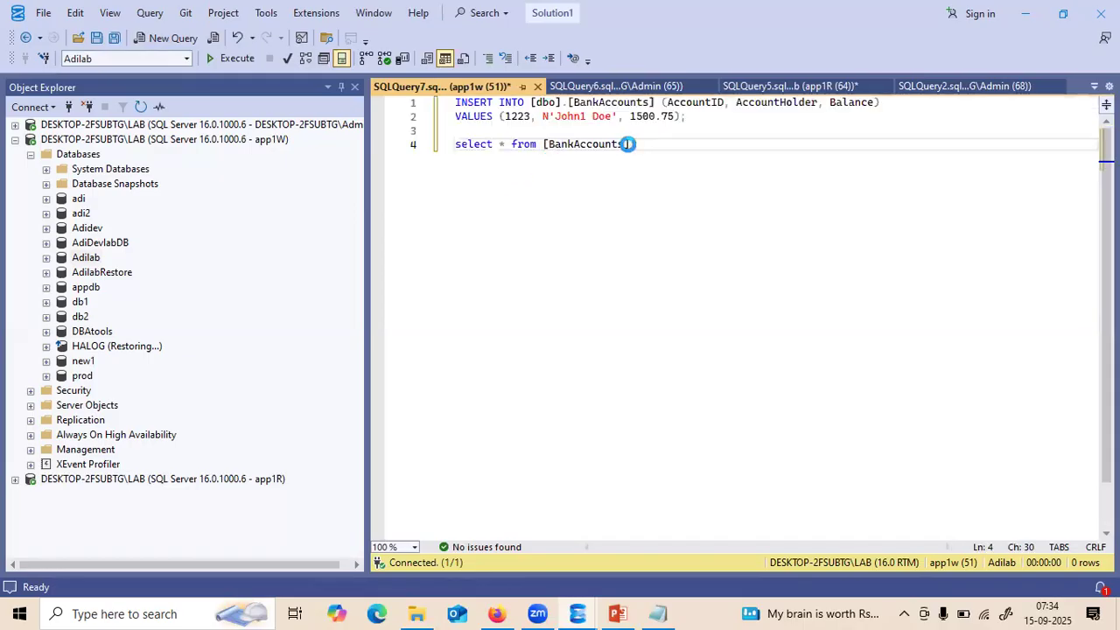
drag(644, 144, 430, 149)
key(F5)
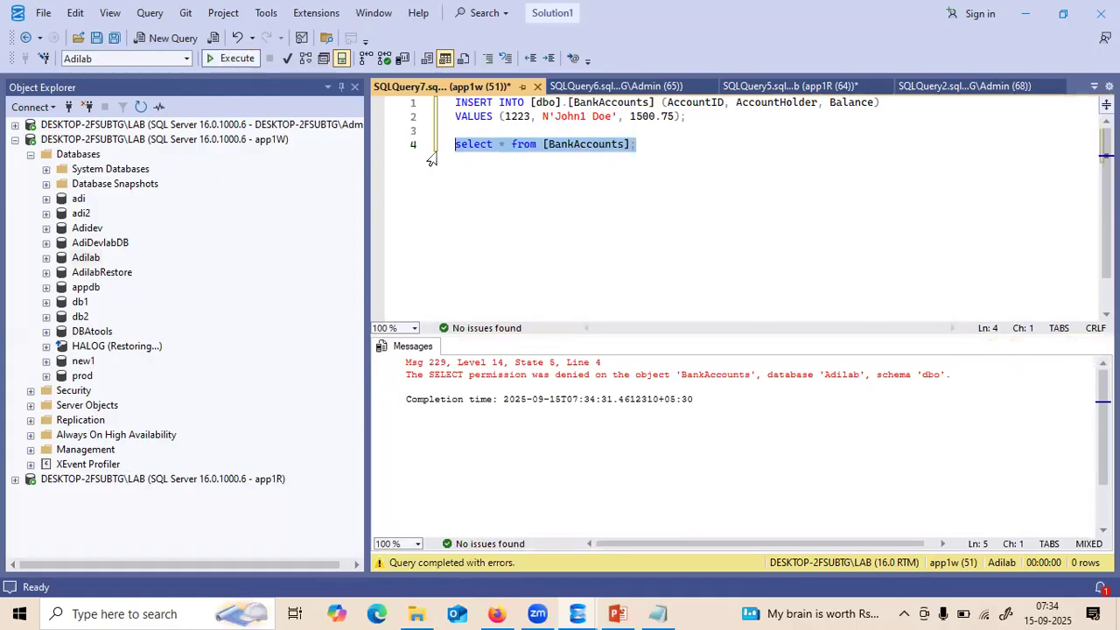
- Rerun the GRANT SELECT on [dbo].[BackupBankaccounts] to app1W in SQLQuery6
click(604, 86)
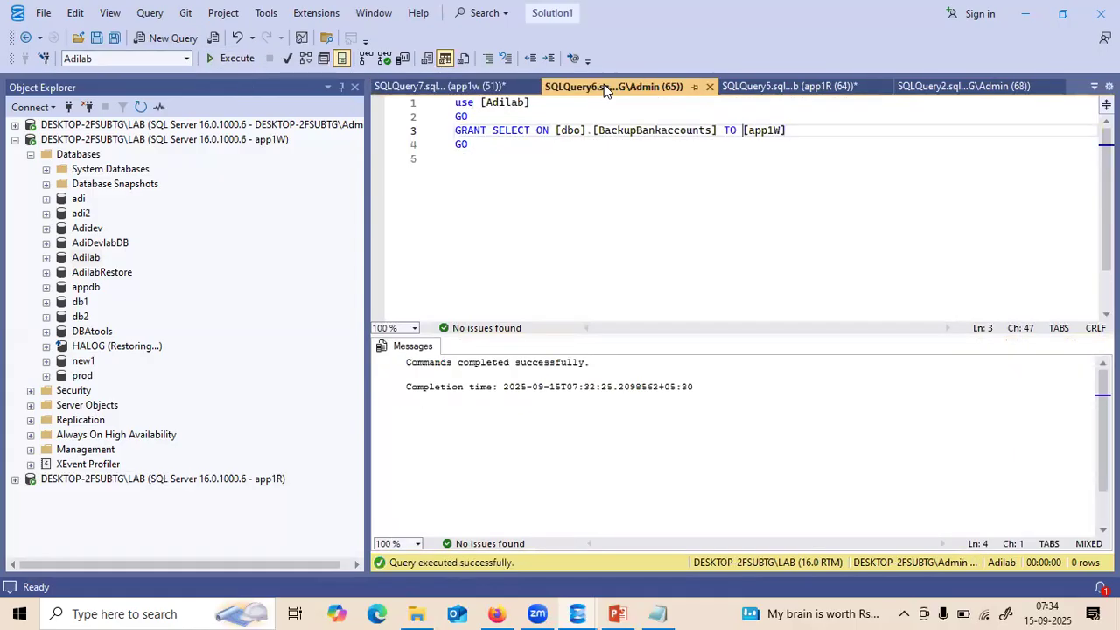
click(507, 145)
drag(507, 145, 245, 84)
key(F5)
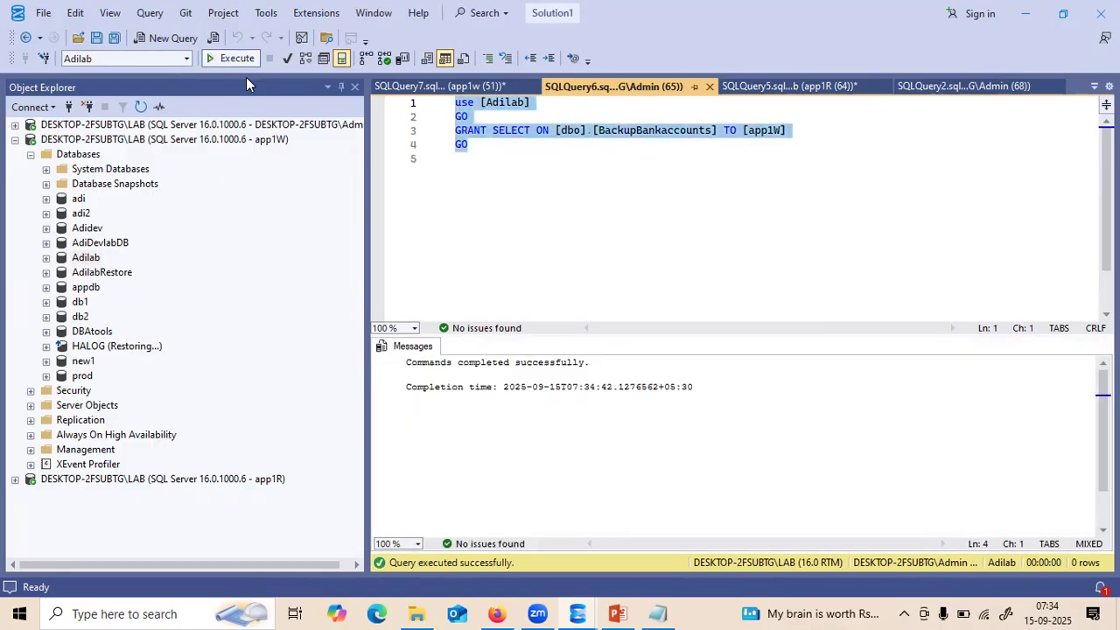
- Back in SQLQuery7, rerun the BankAccounts SELECT, which app1w is still denied
click(459, 87)
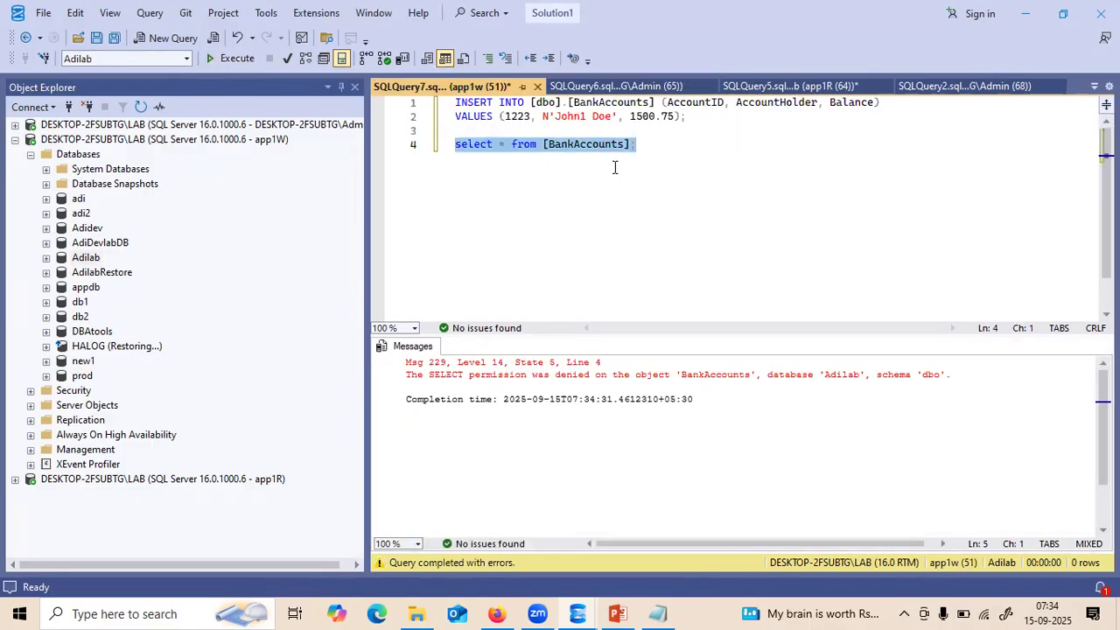
drag(647, 144, 428, 147)
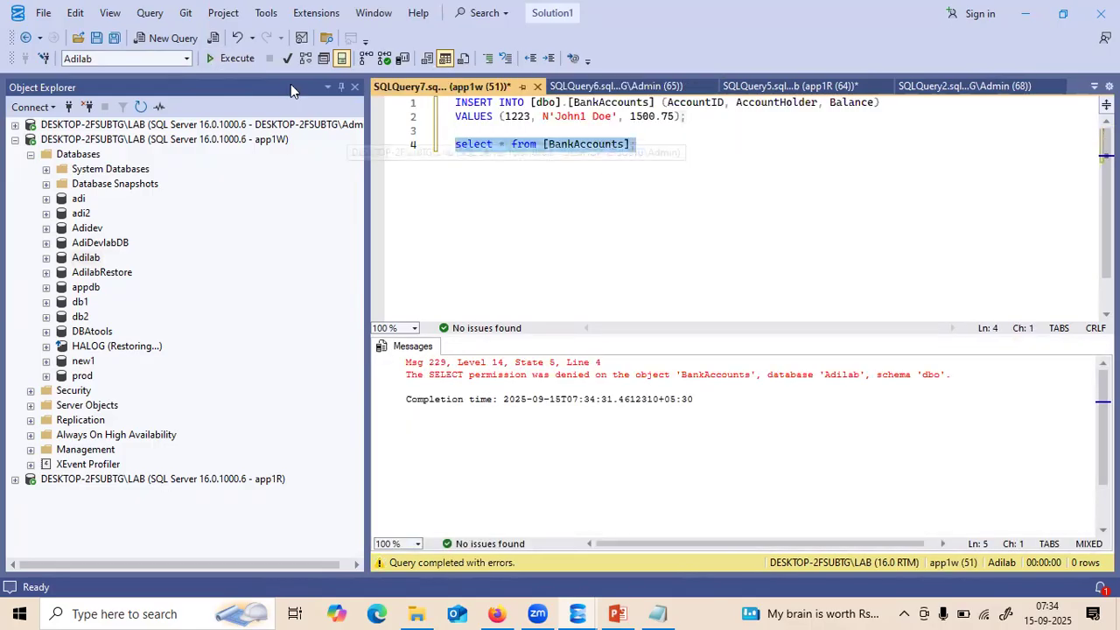
key(F5)
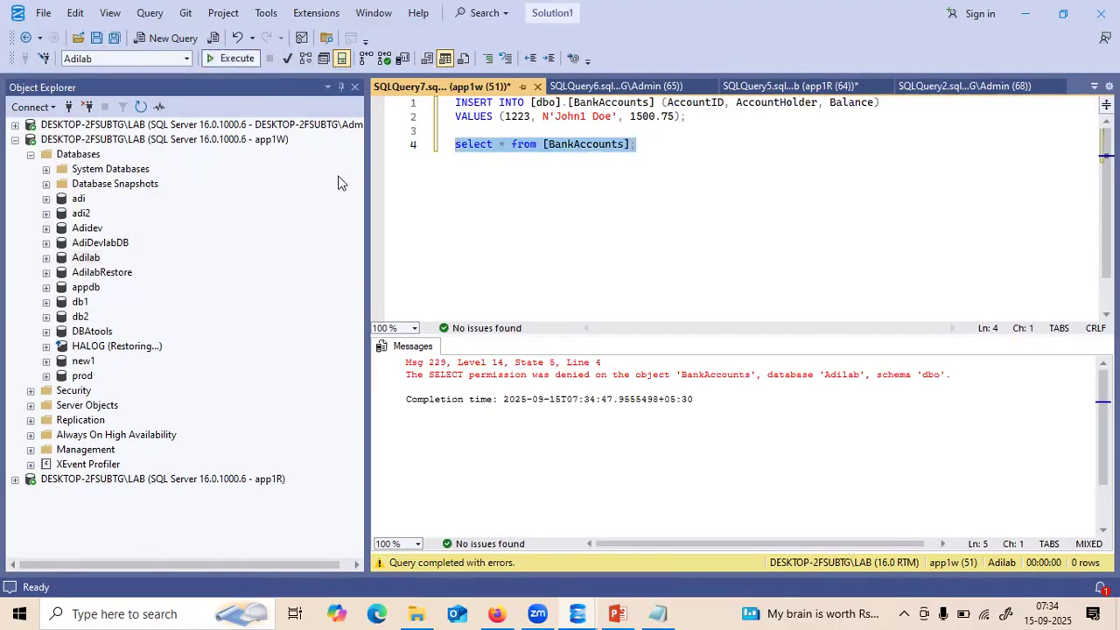
click(210, 140)
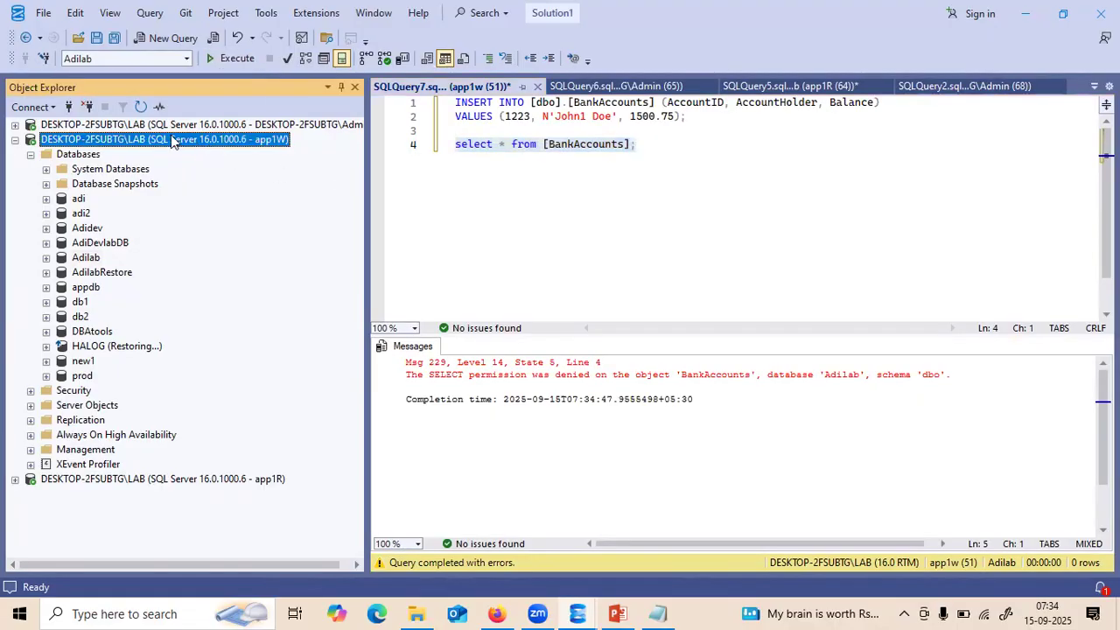
- Disconnect app1W and begin a Database Engine connection with the login changed from app1R to app1w
click(89, 108)
click(35, 108)
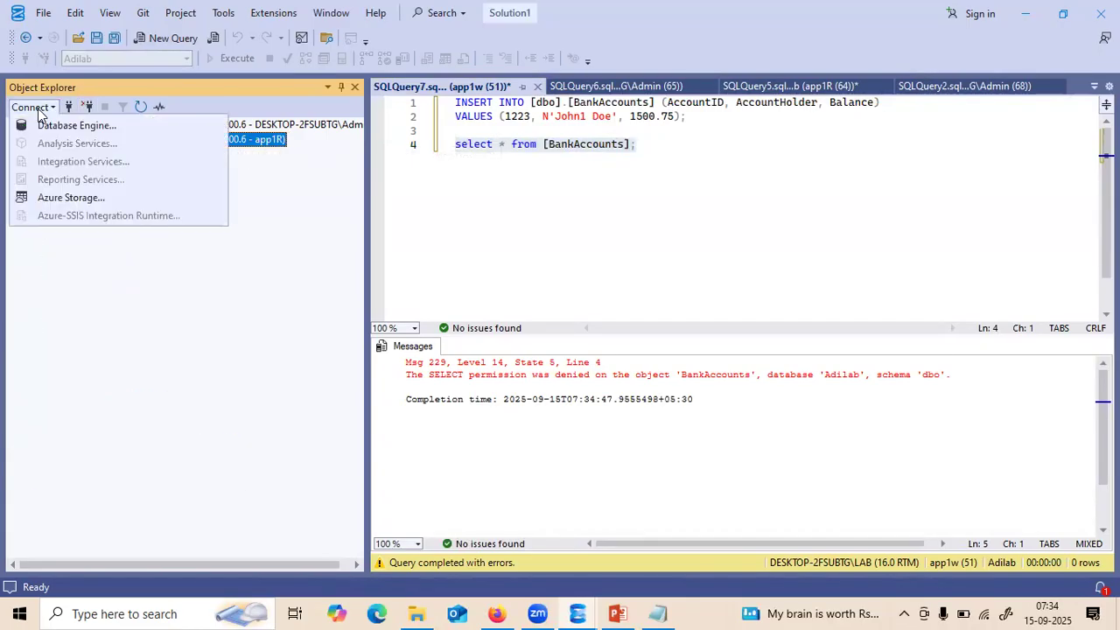
click(50, 120)
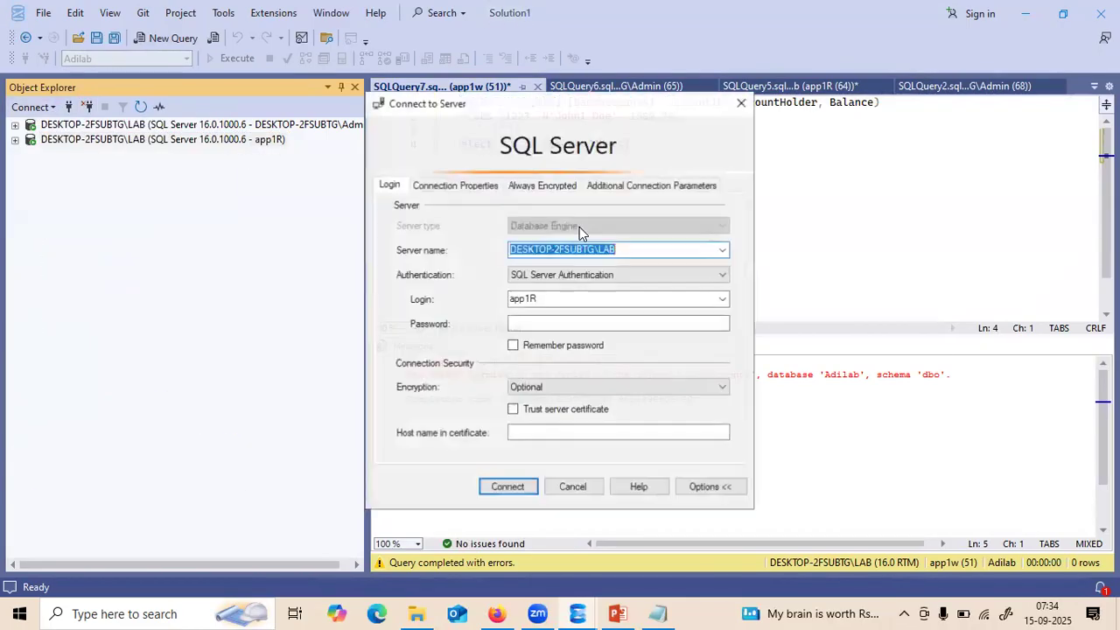
double_click(548, 298)
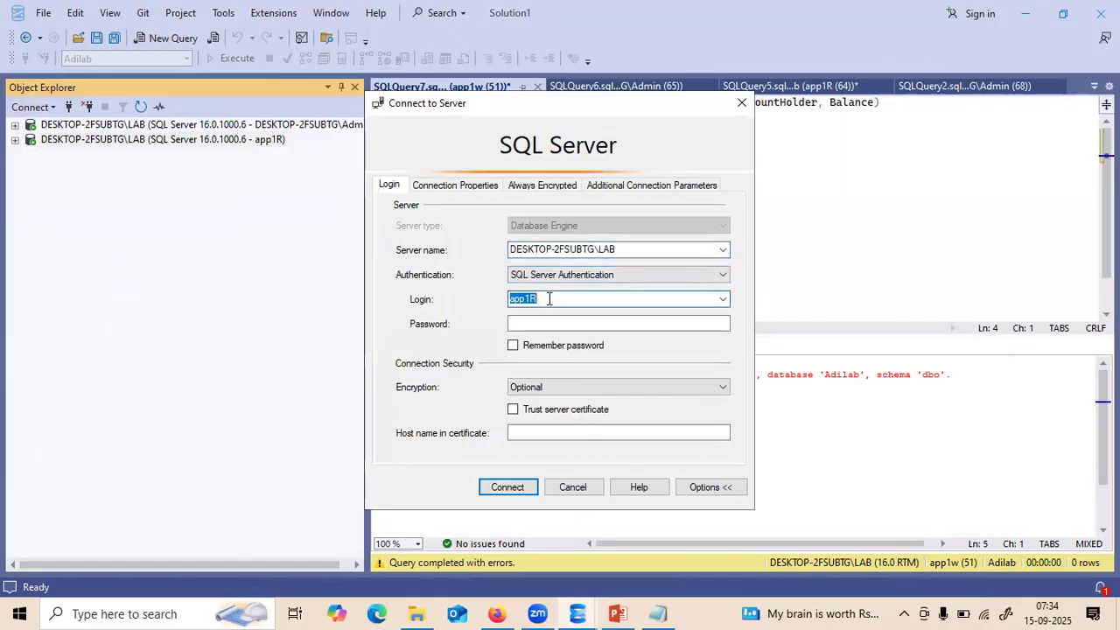
click(547, 298)
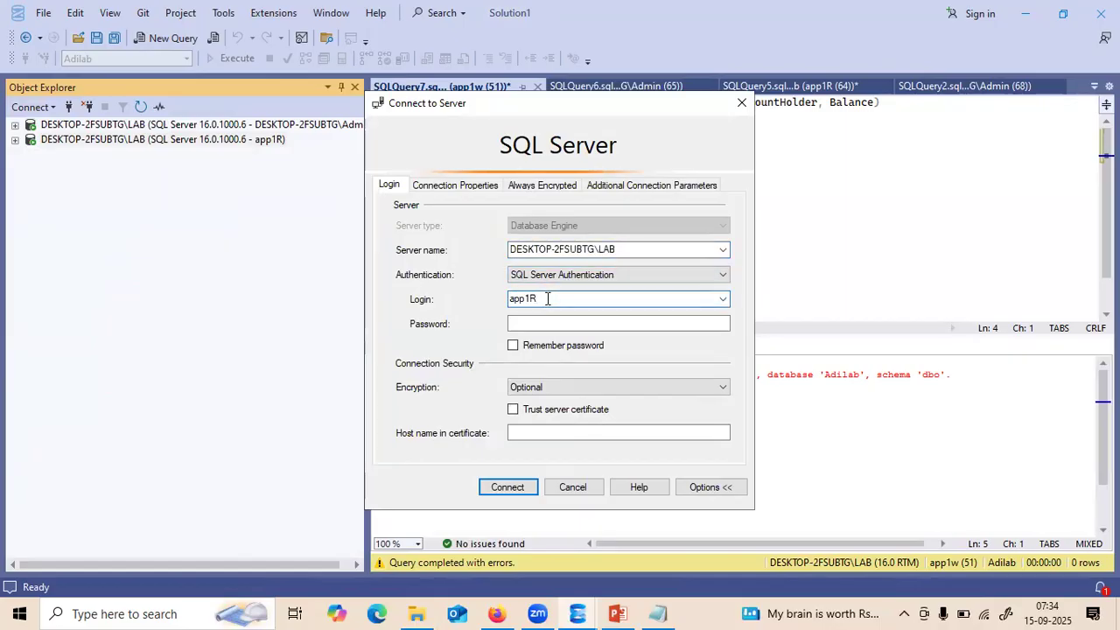
text(w)
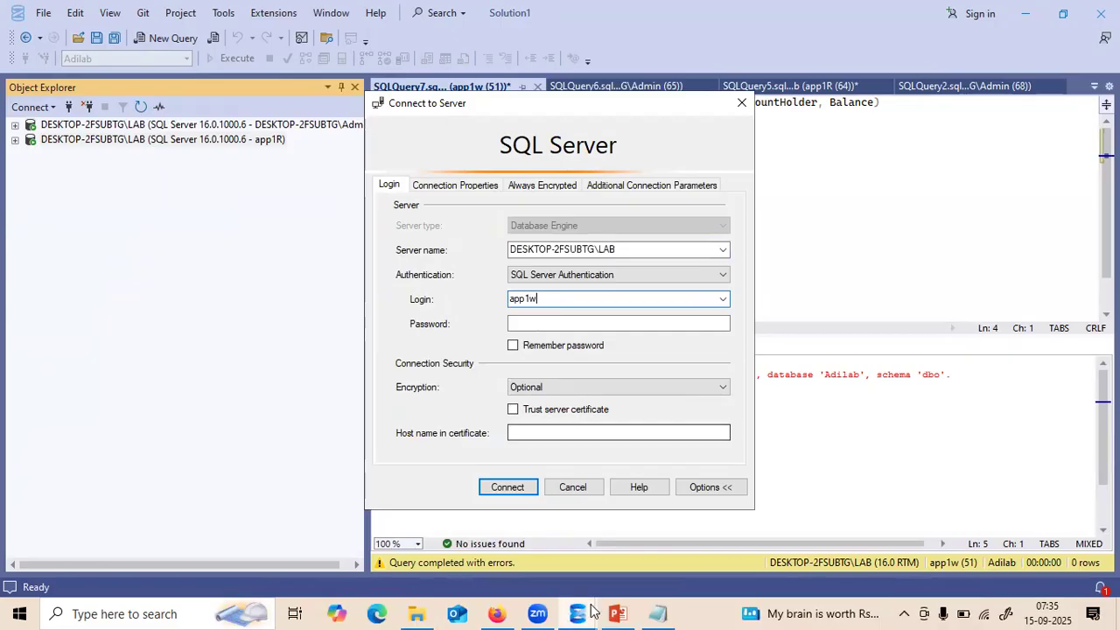
- Paste the app1w password saved in Notepad into the password field and connect to the LAB server
mouse_move(649, 609)
click(638, 568)
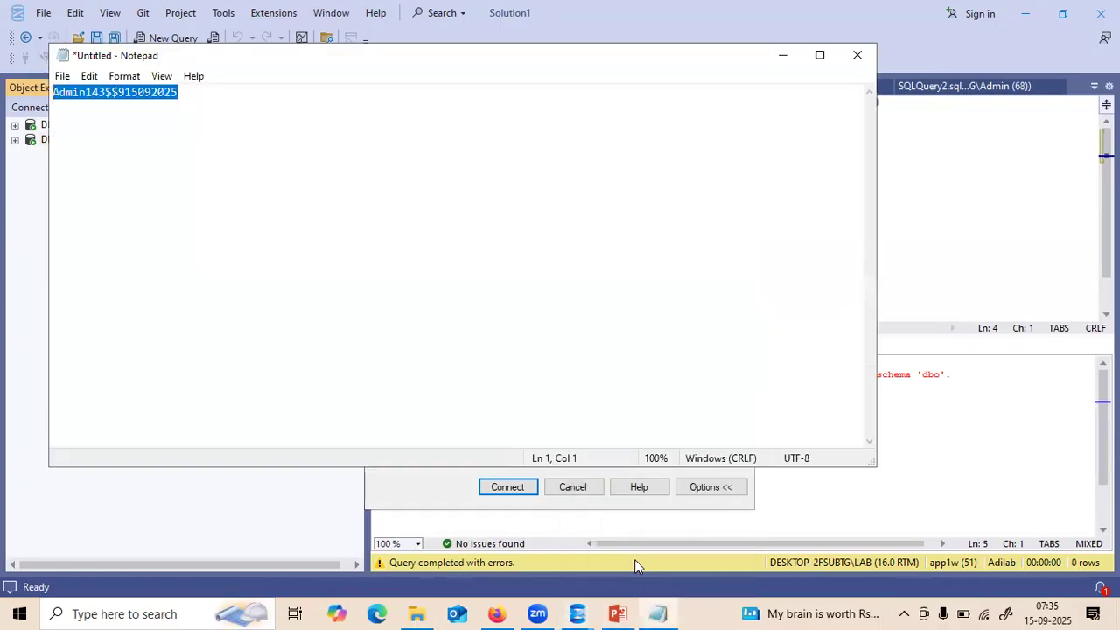
click(180, 92)
drag(180, 92, 52, 91)
click(783, 55)
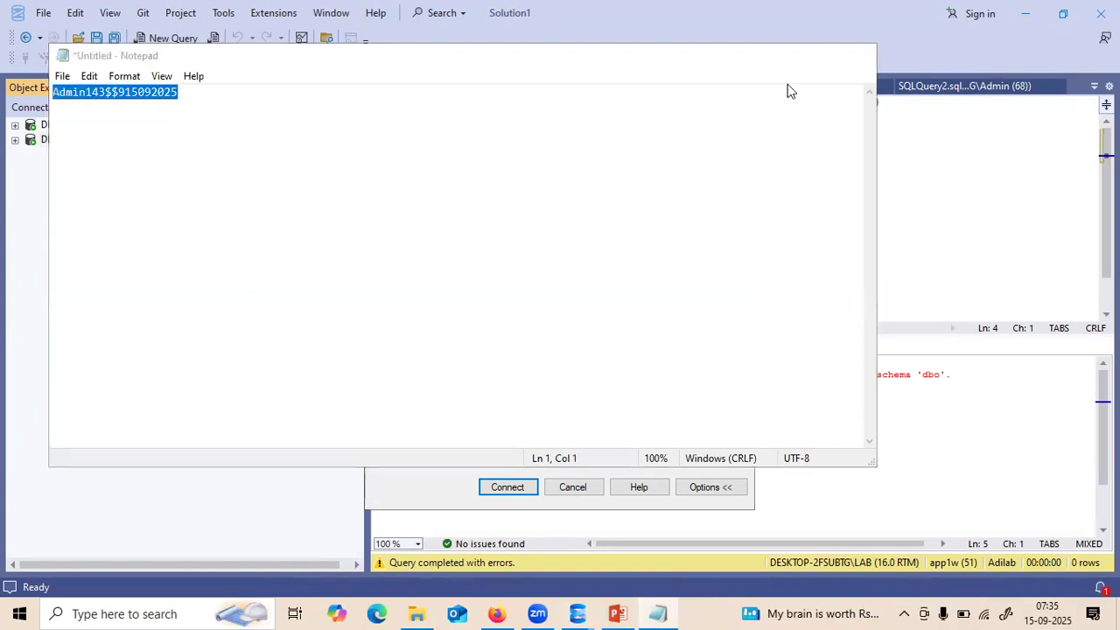
click(519, 323)
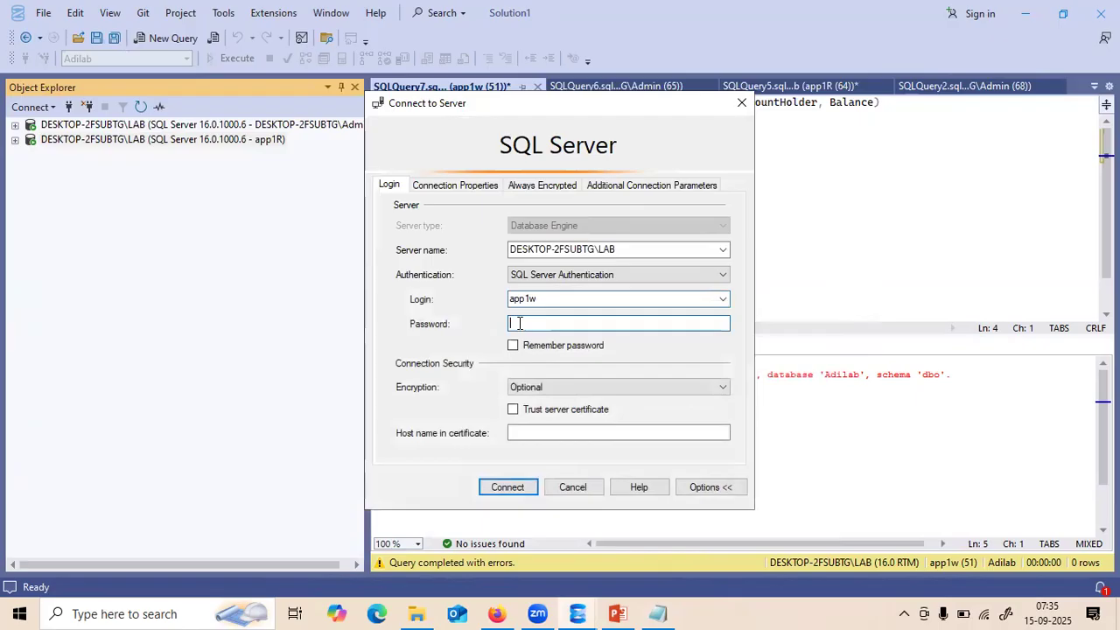
key(ctrl+v)
click(508, 487)
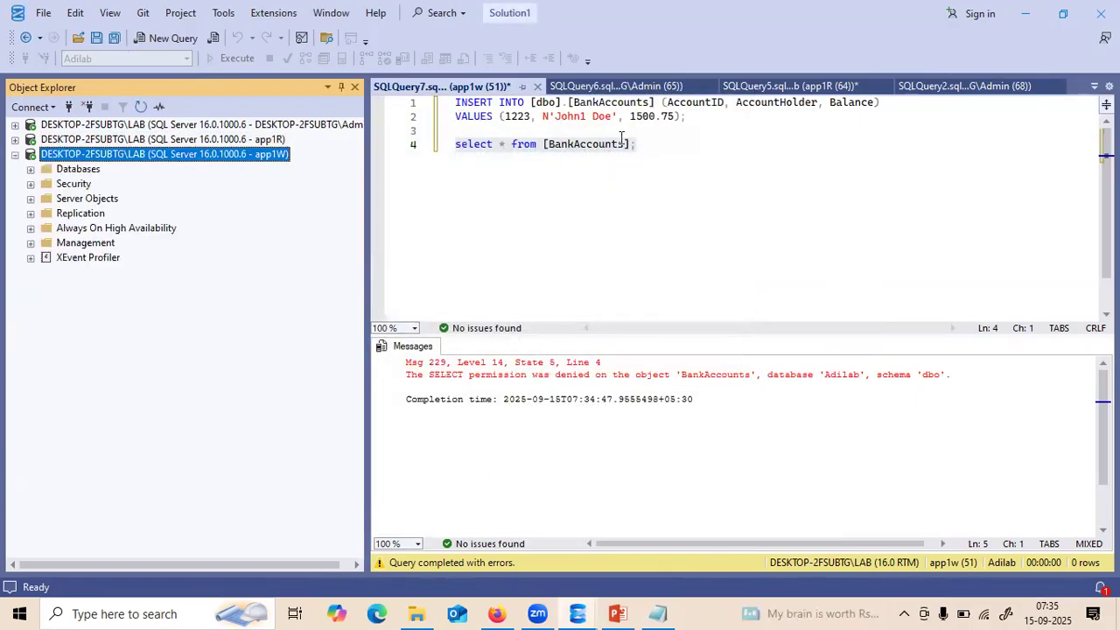
- Close the SQLQuery7 script, discarding its unsaved changes
click(642, 143)
drag(641, 143, 455, 98)
key(ctrl+c)
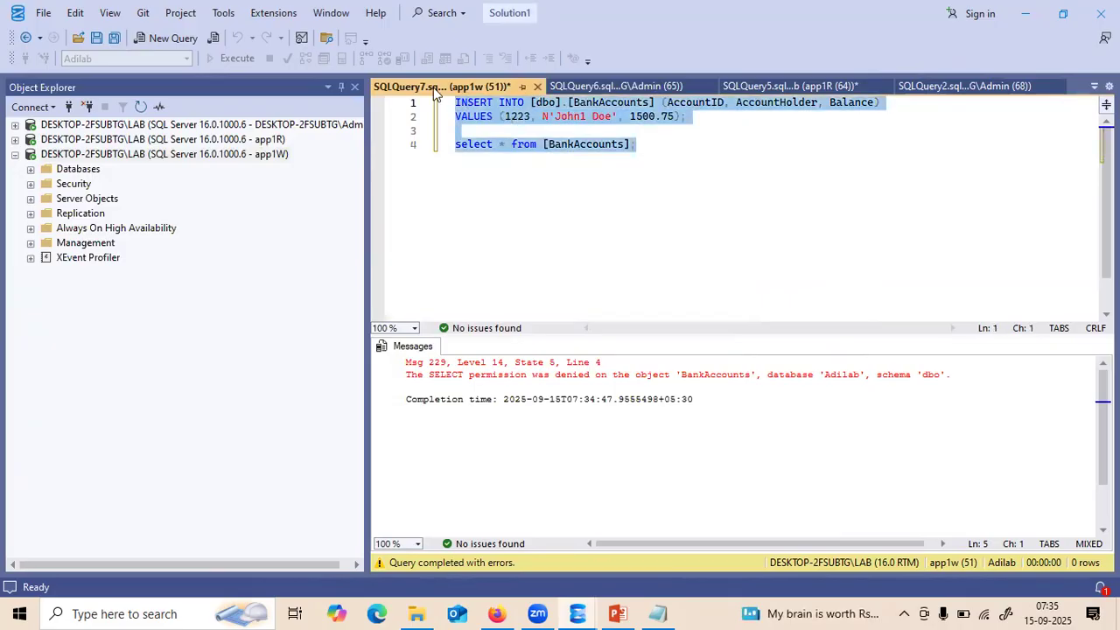
click(537, 86)
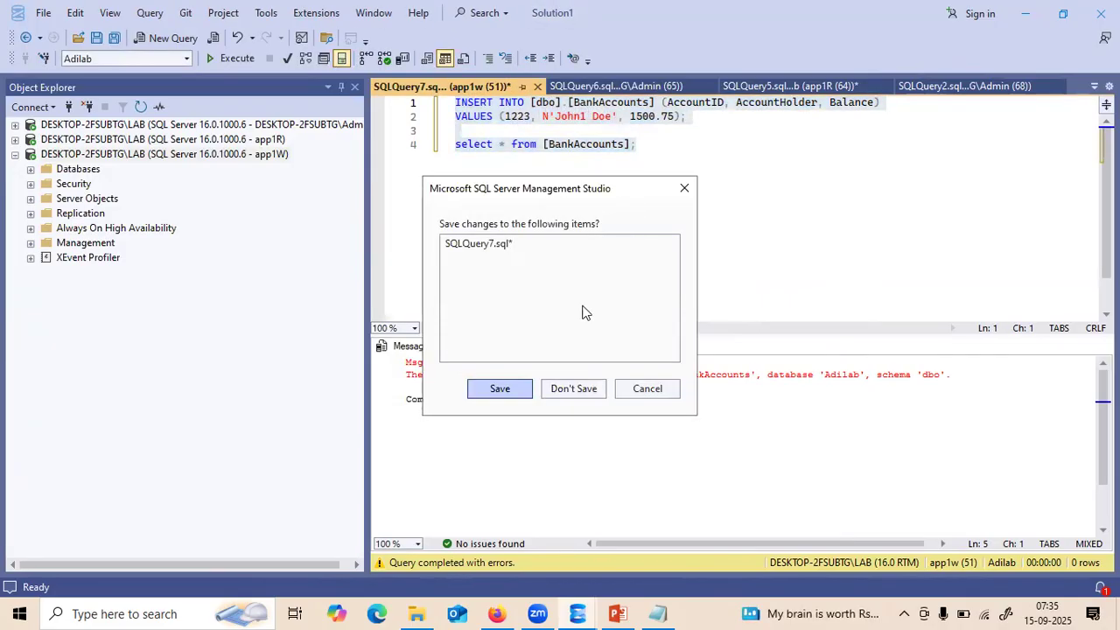
click(572, 388)
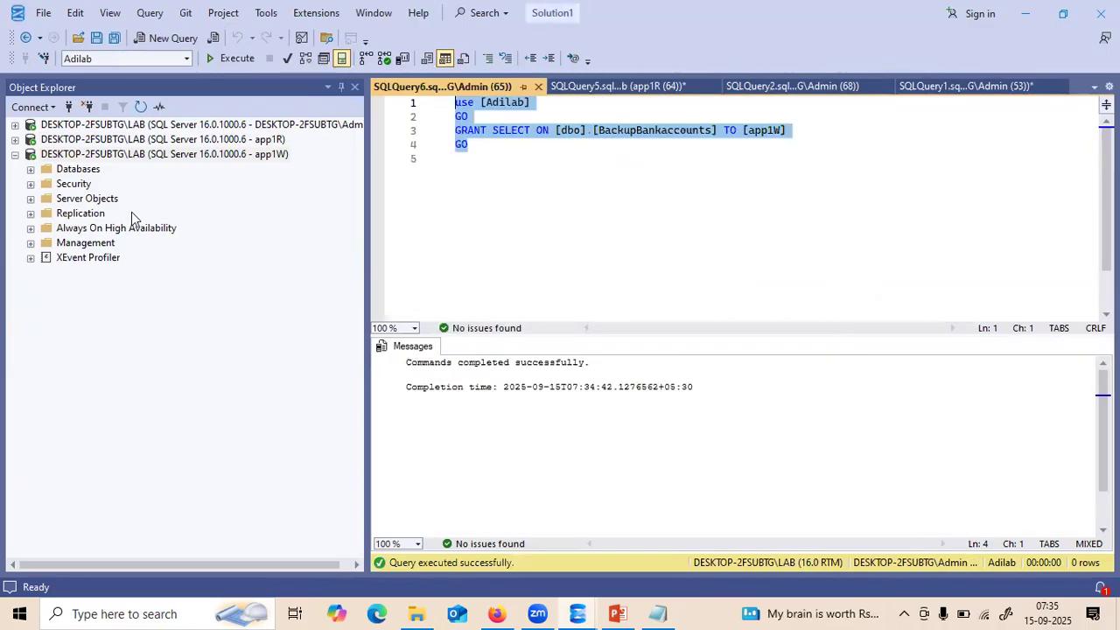
- Start a new app1w query beginning with 'use' followed by the pasted INSERT and SELECT statements
click(72, 171)
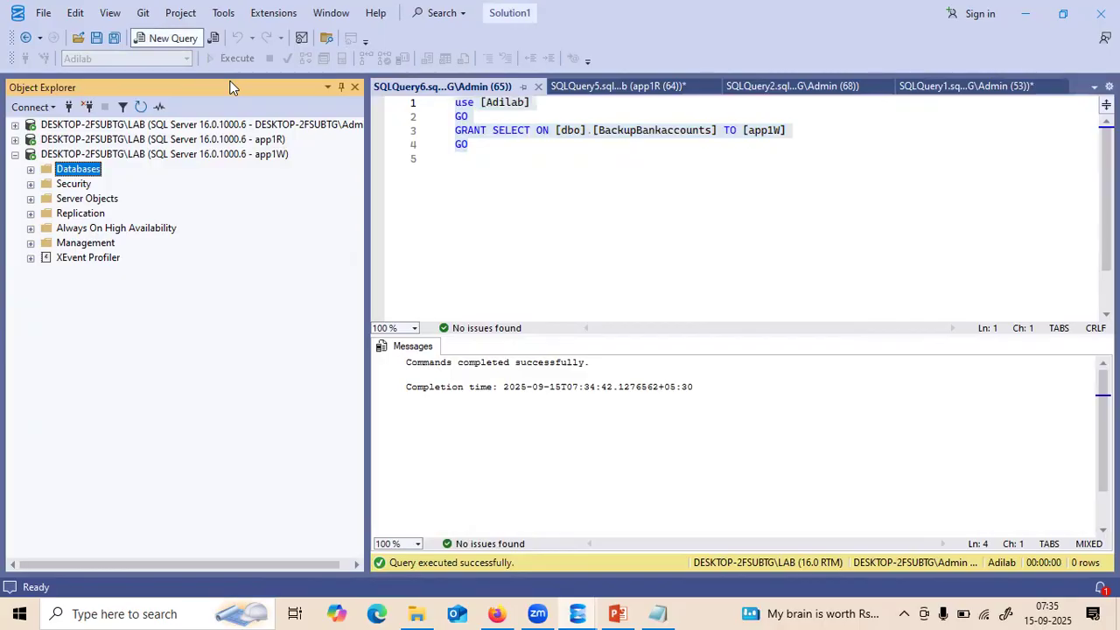
key(ctrl+n)
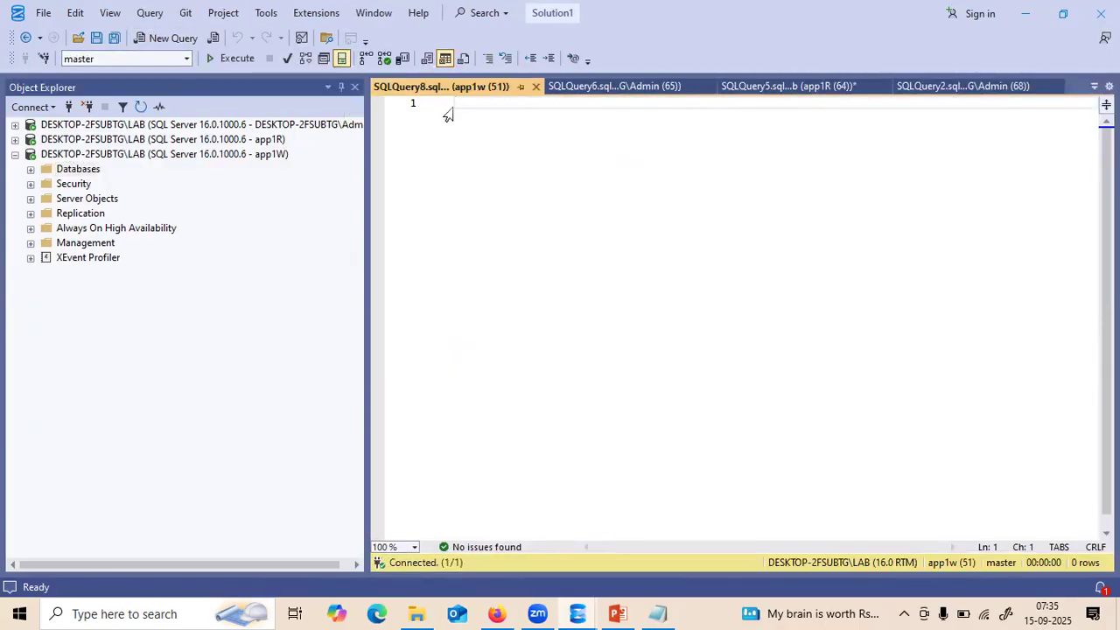
text(use)
key(Return)
key(Return)
key(ctrl+v)
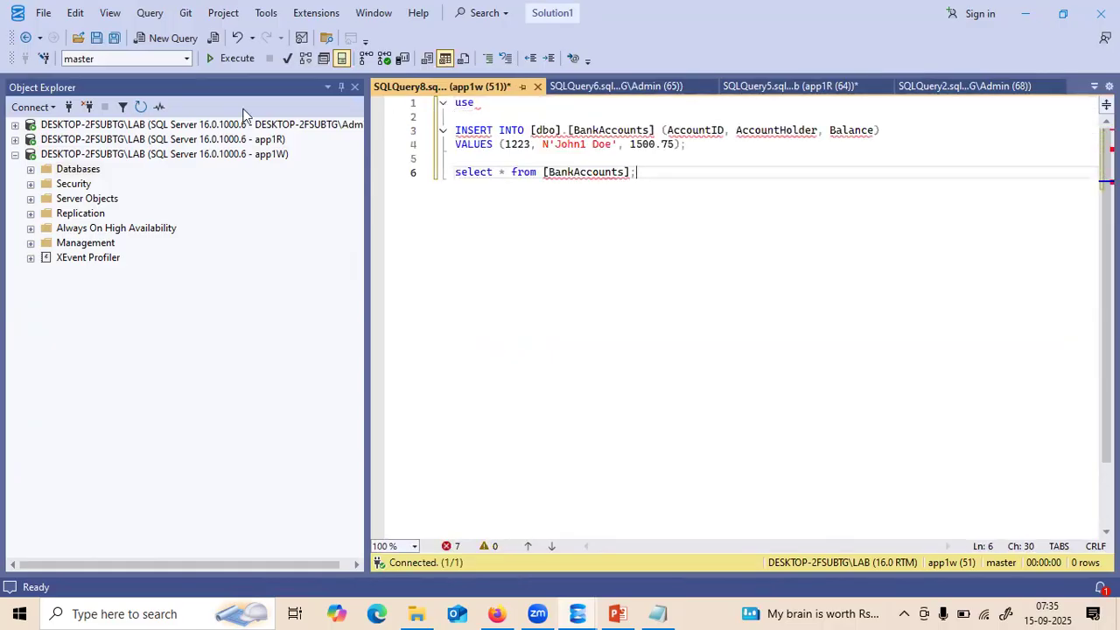
- Target the query at Adilab and complete the first line as use [Adilab]
key(ctrl+u)
key(alt+Down)
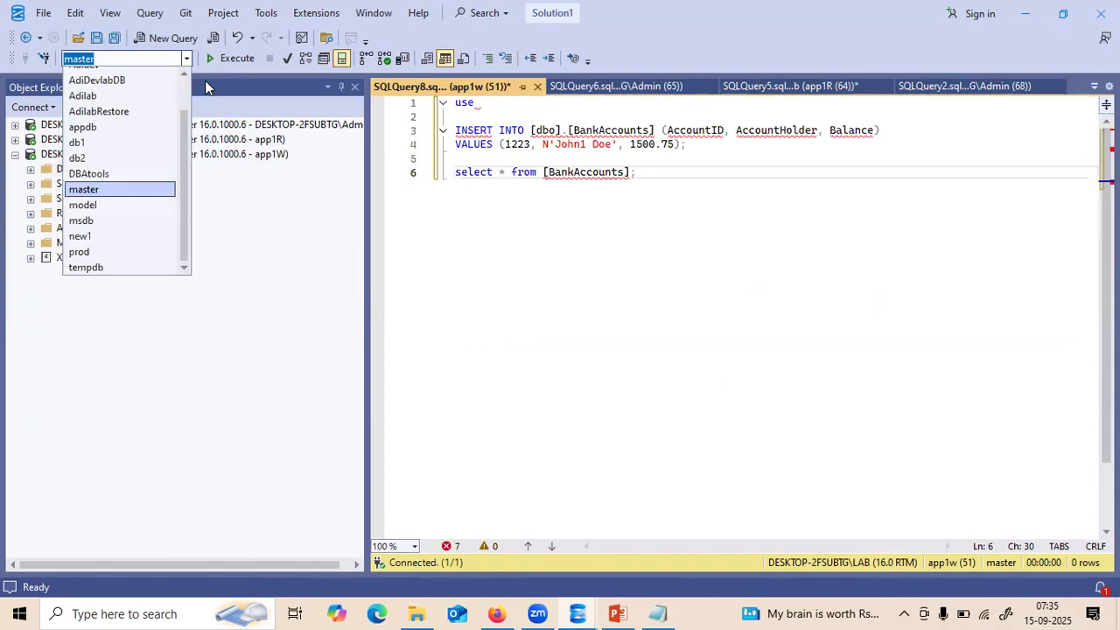
click(131, 95)
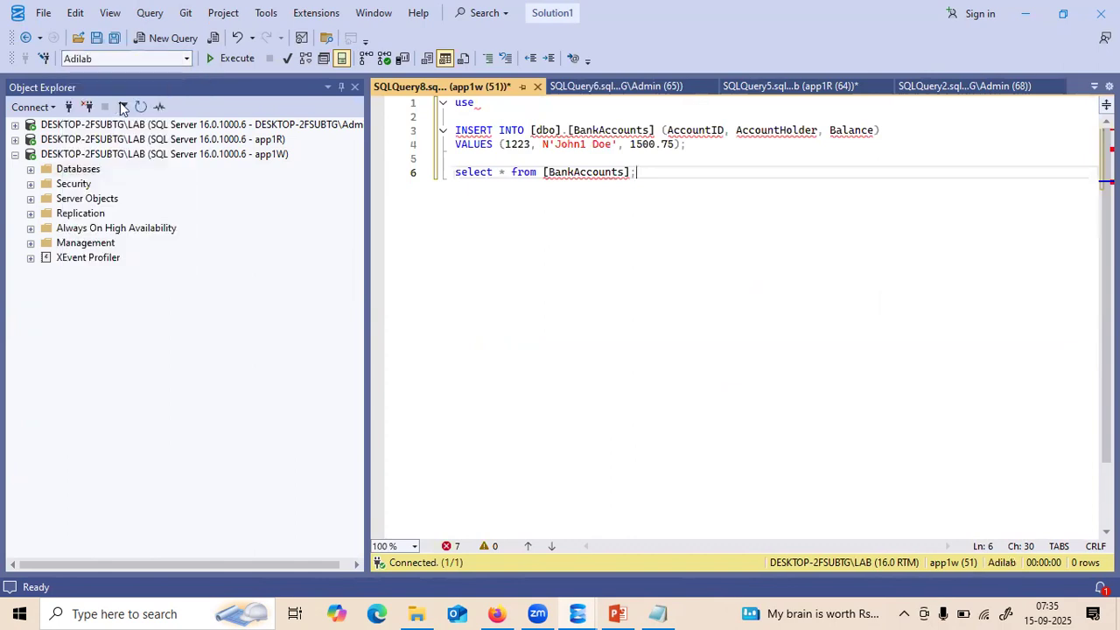
click(483, 103)
text([])
key(ctrl+space)
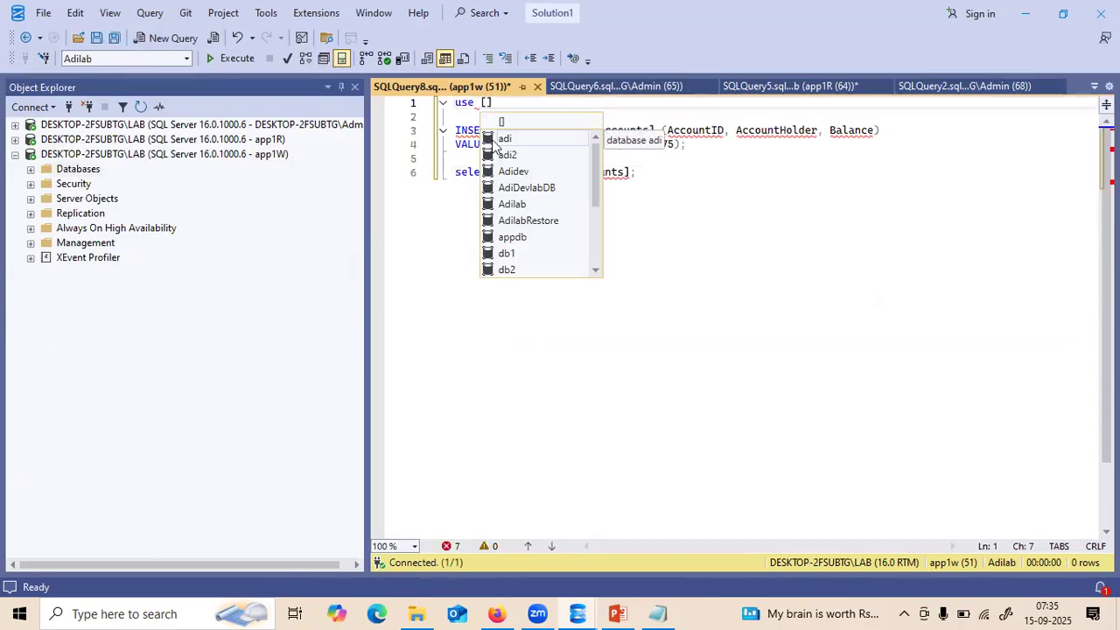
click(508, 205)
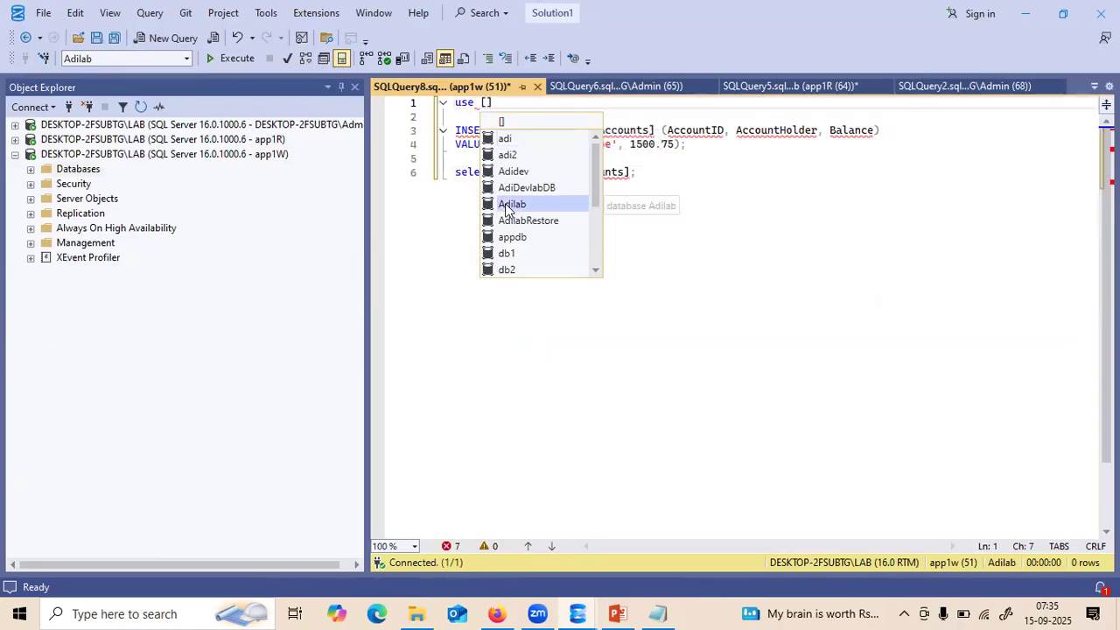
double_click(512, 205)
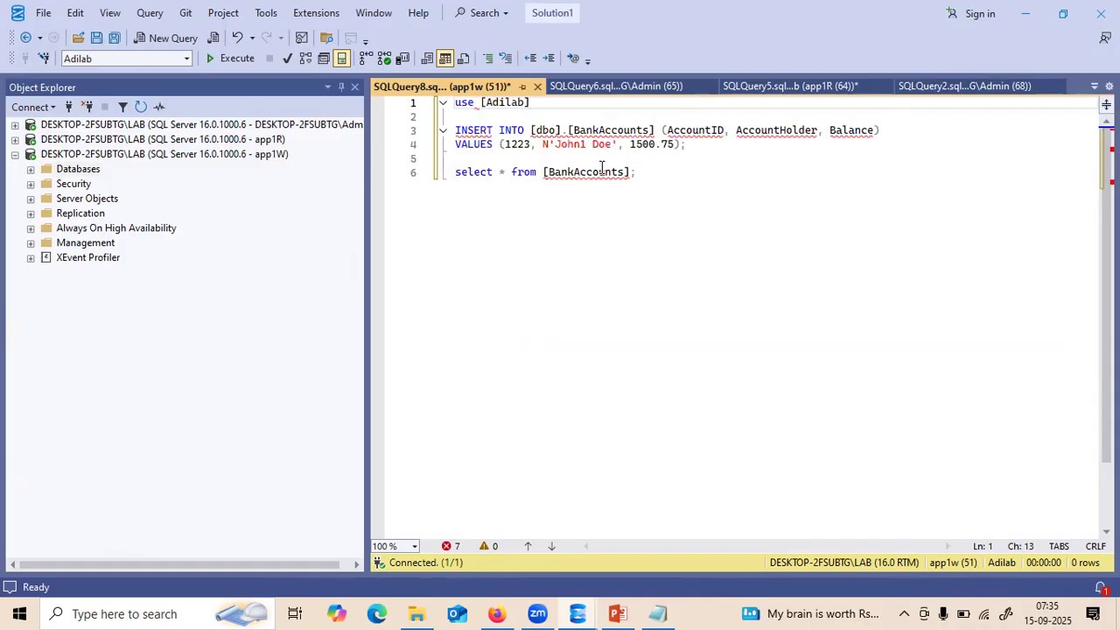
- Run only the select from BankAccounts line, which fails with SELECT permission denied
click(654, 176)
drag(653, 176, 452, 173)
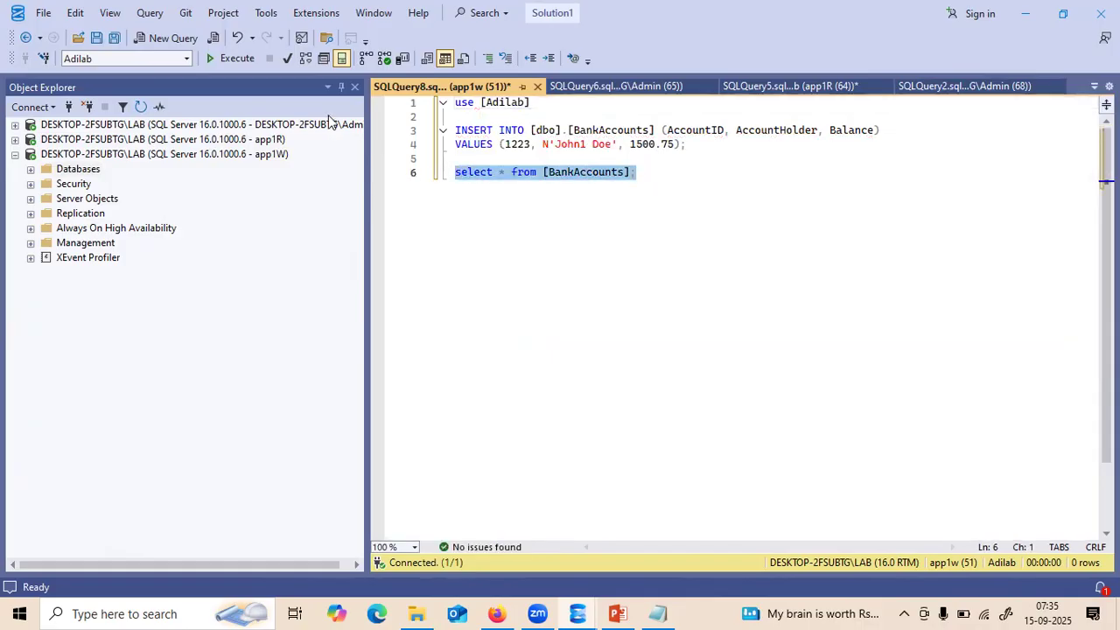
key(F5)
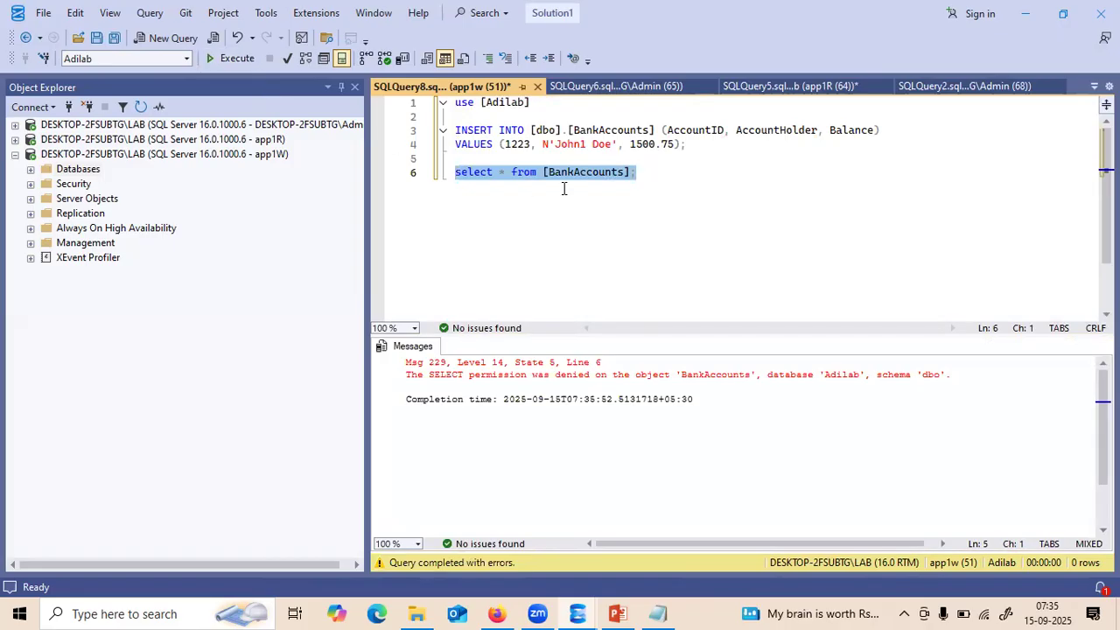
- Expand the first server's Databases > Adilab users and view SQLQuery2's BankAccounts CREATE TABLE script
click(15, 125)
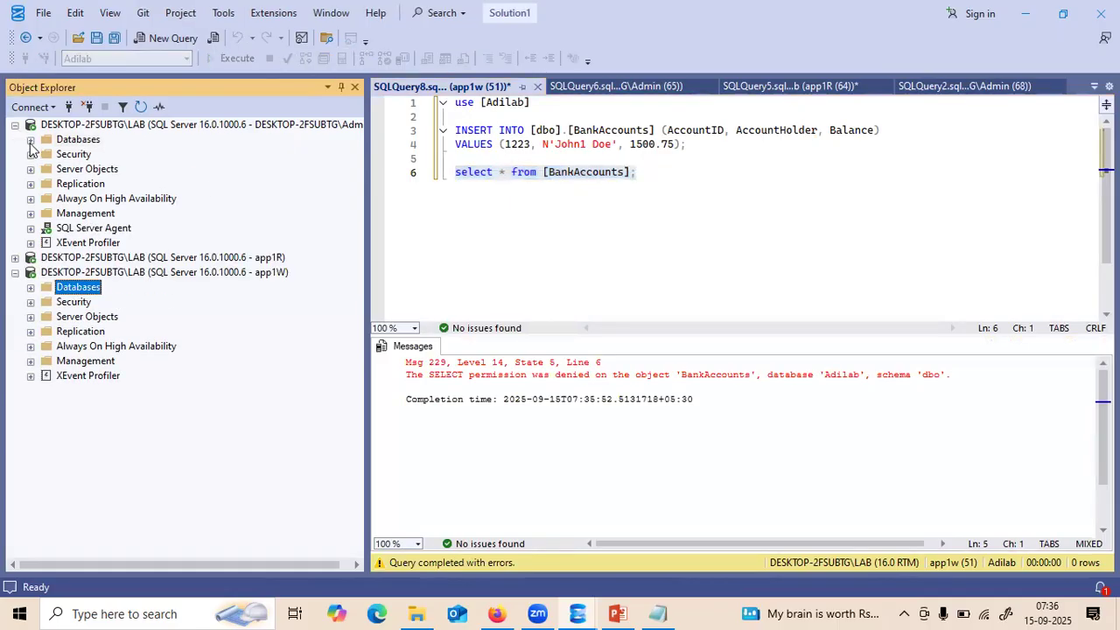
click(31, 140)
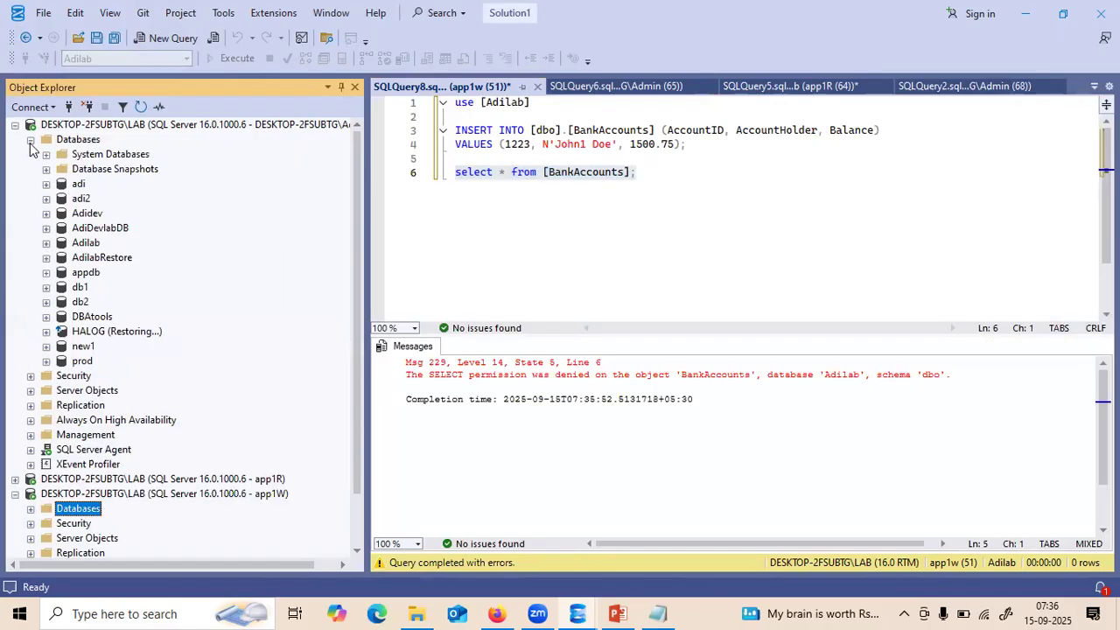
click(46, 243)
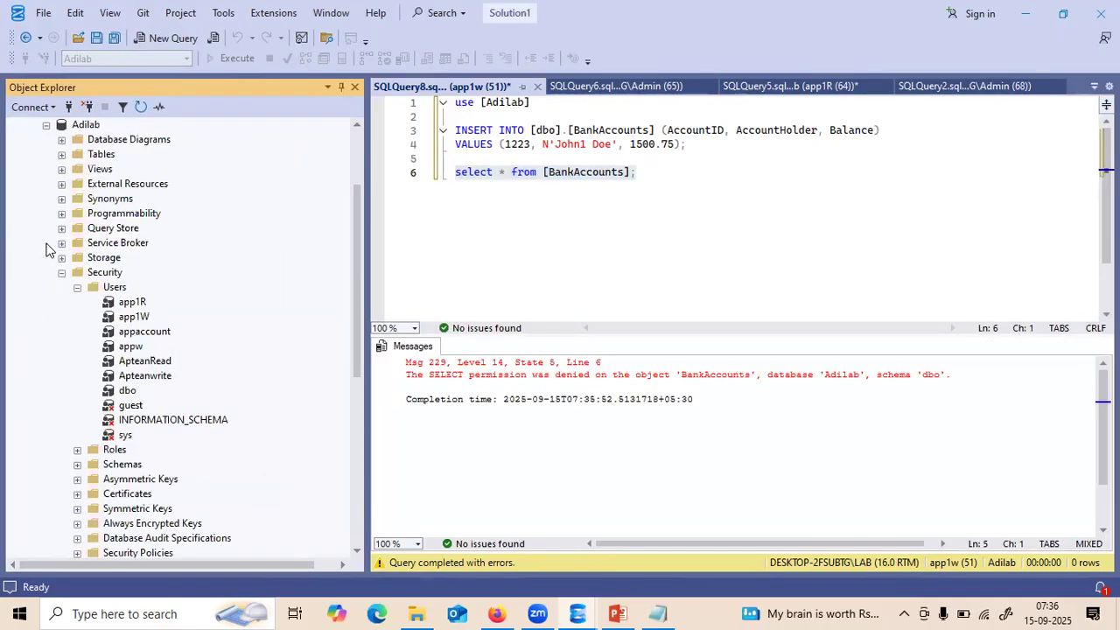
click(762, 87)
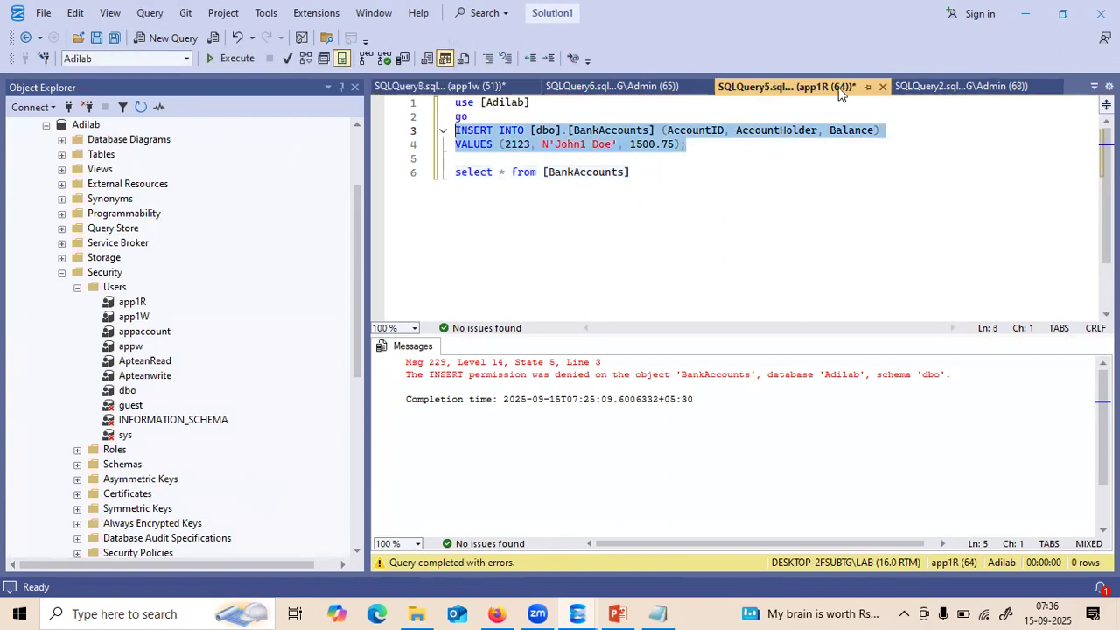
click(911, 88)
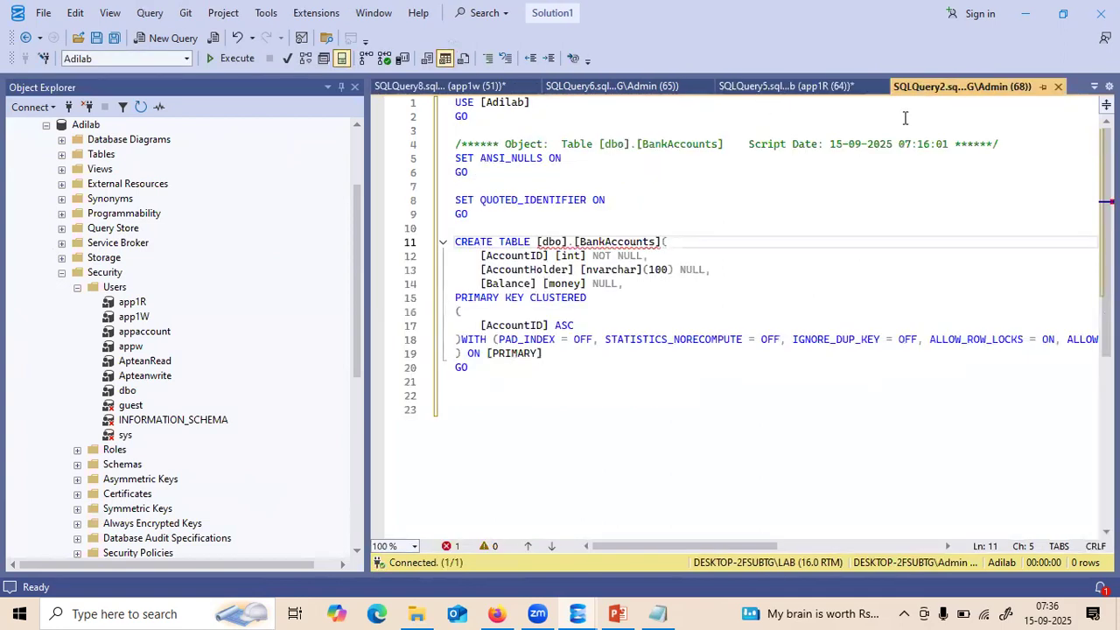
- Close SQLQuery2, glance at the GRANT script, return to SQLQuery8, and collapse Adilab's Security folder
click(1056, 87)
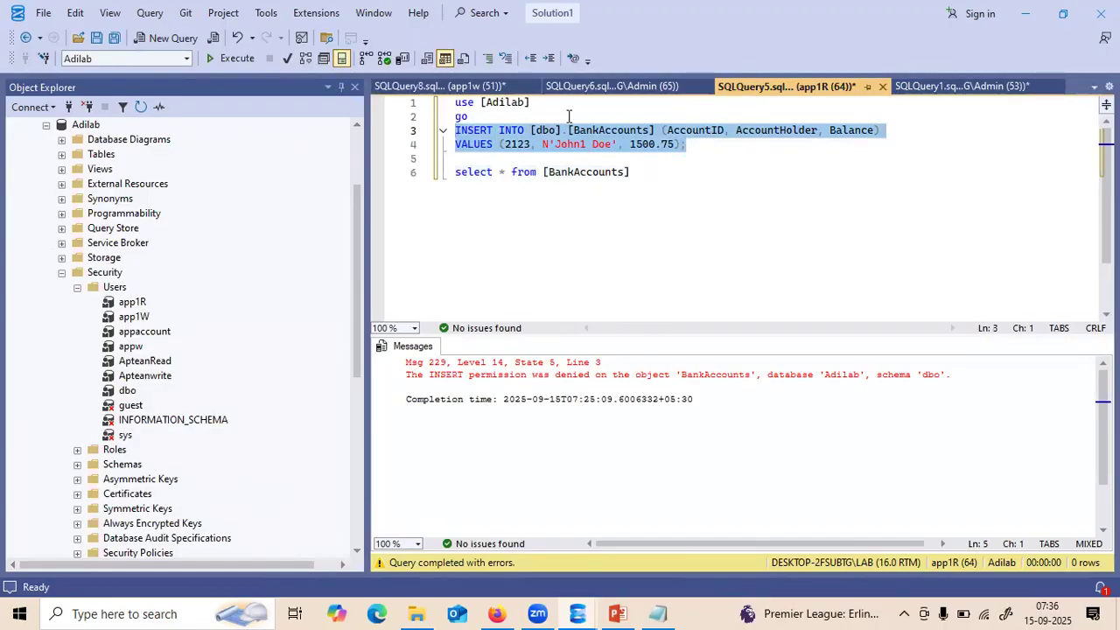
click(500, 86)
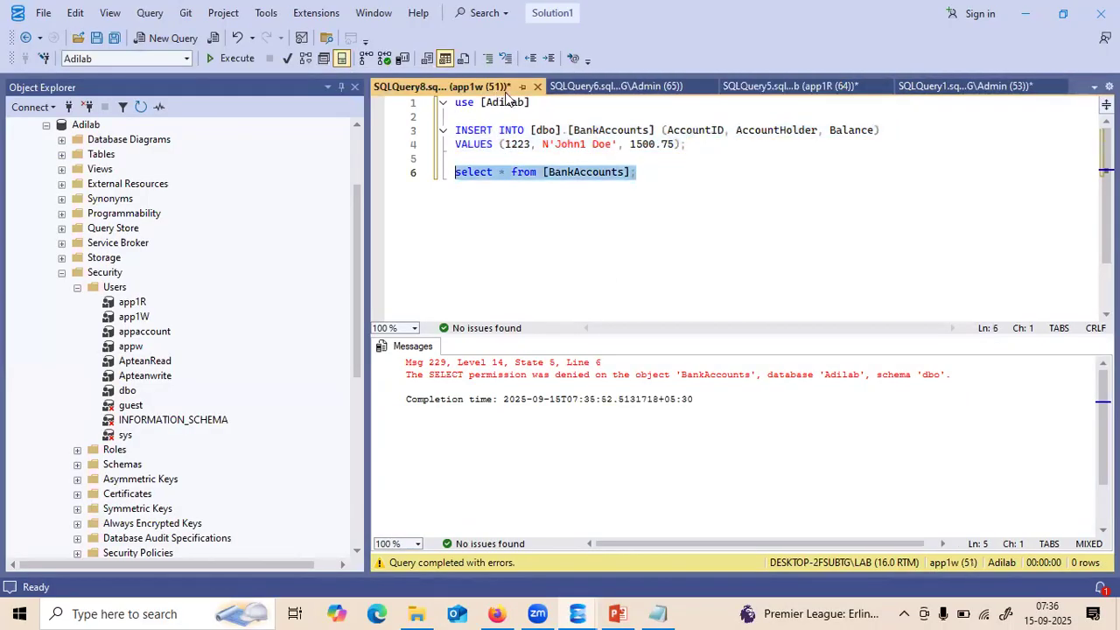
click(649, 91)
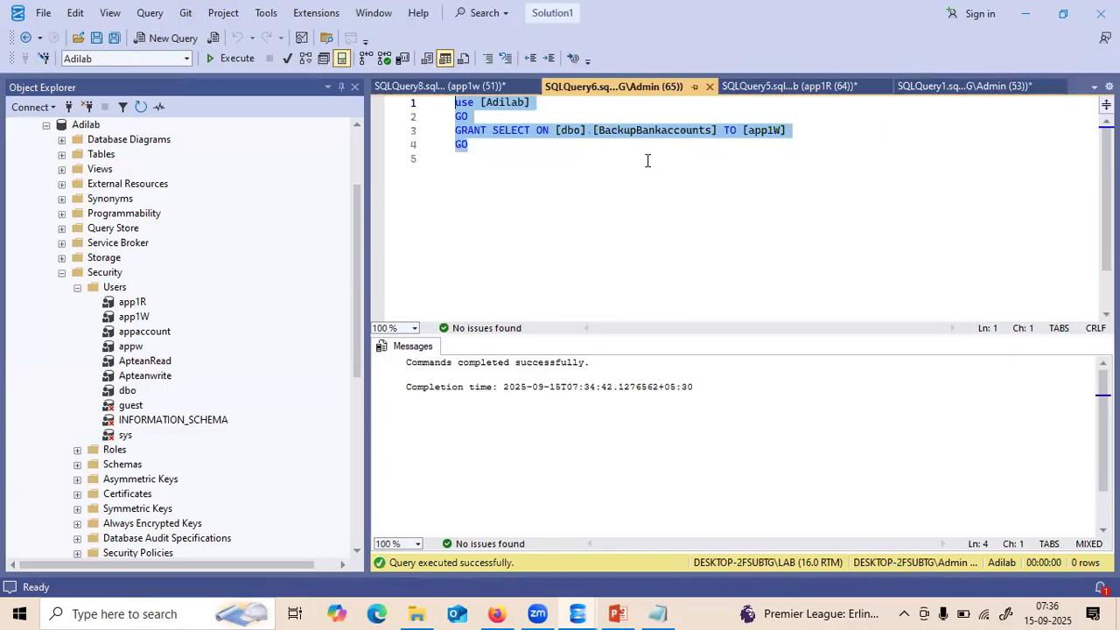
click(473, 85)
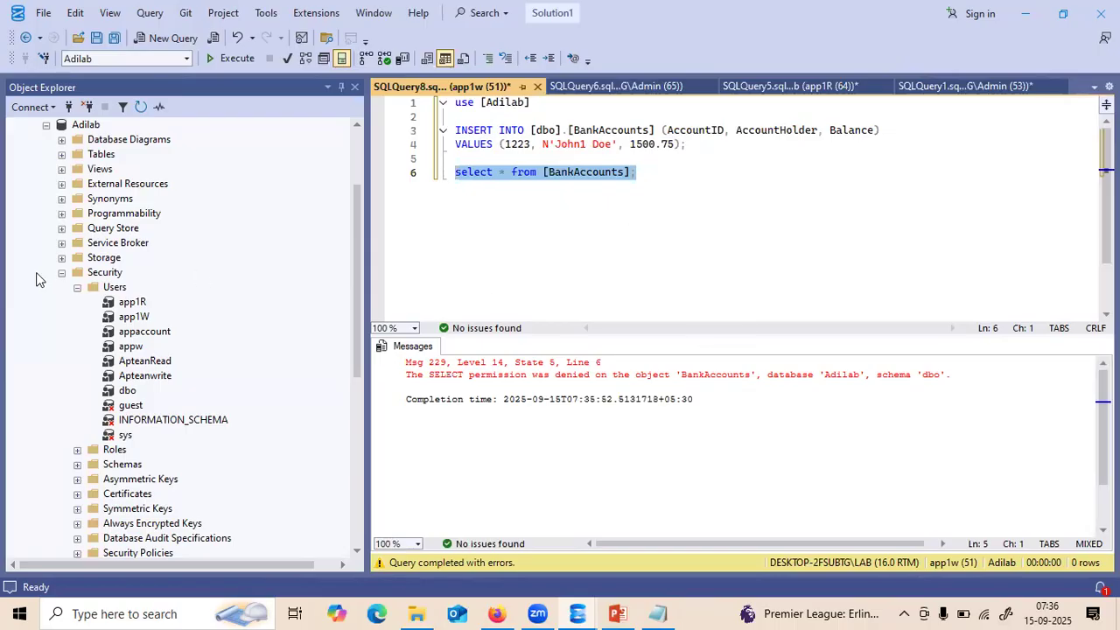
click(61, 273)
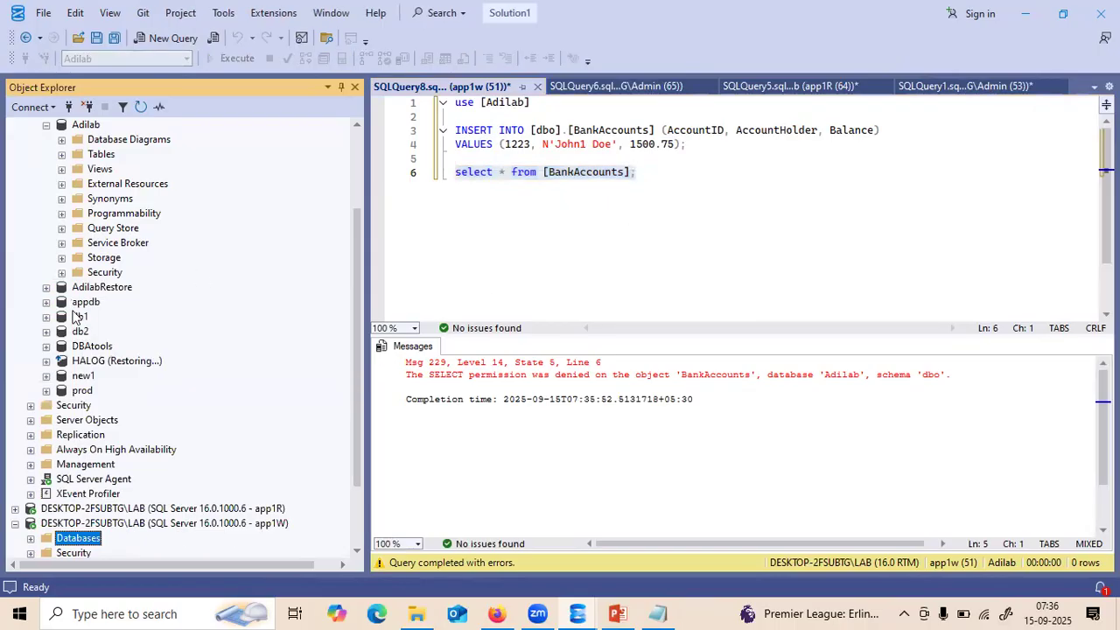
- Check app1W's Adilab User Mapping roles (db_datawriter and public only) and cancel without changes
click(31, 404)
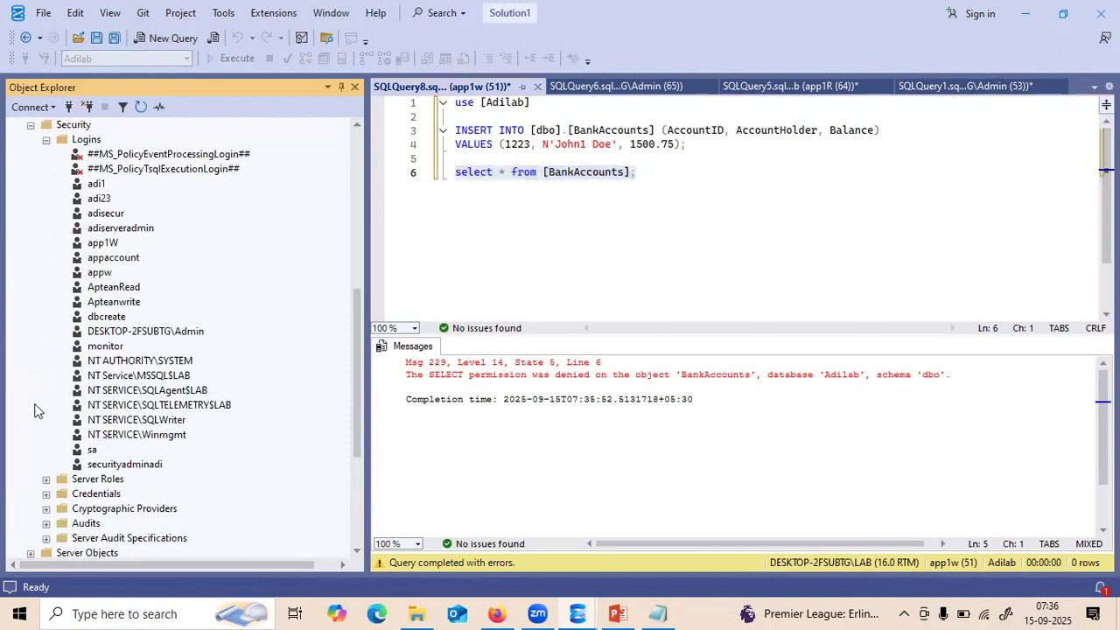
click(104, 243)
double_click(103, 243)
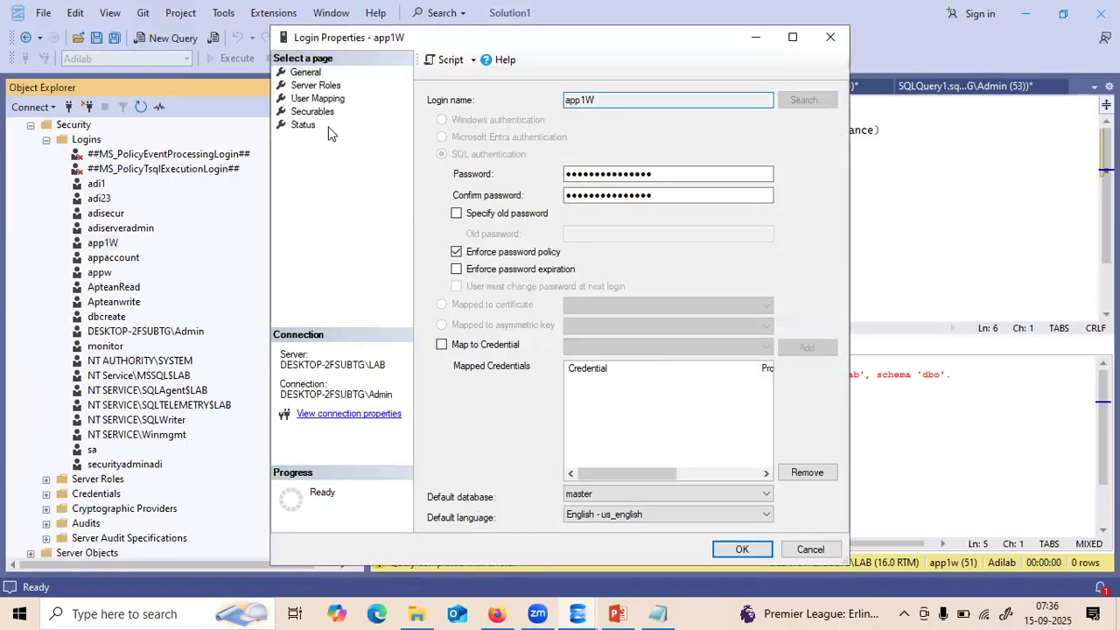
click(312, 99)
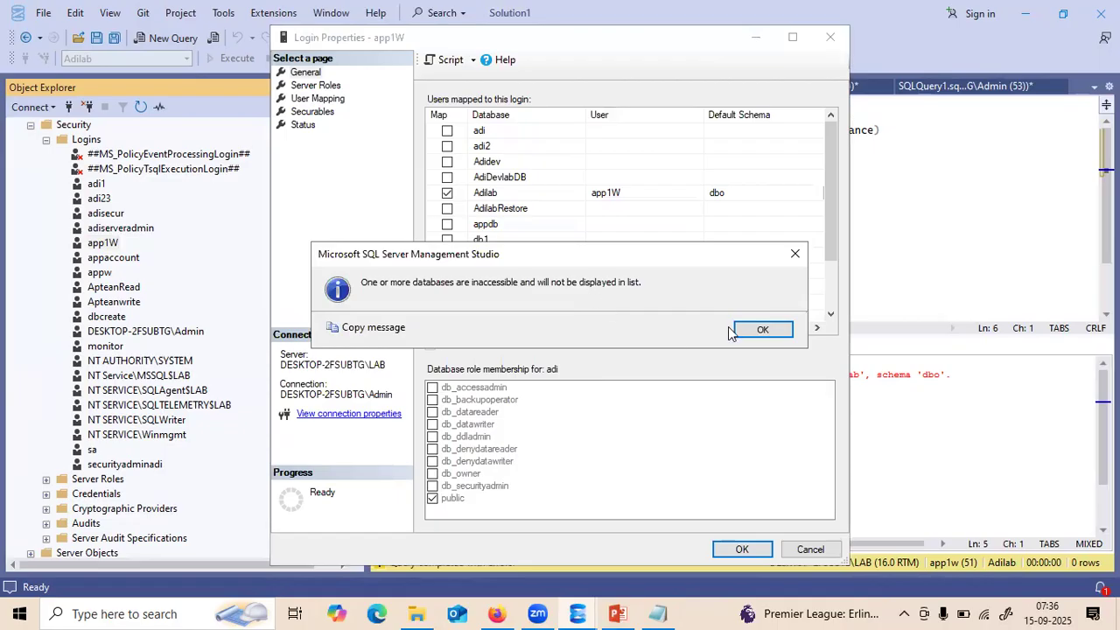
click(758, 329)
click(519, 196)
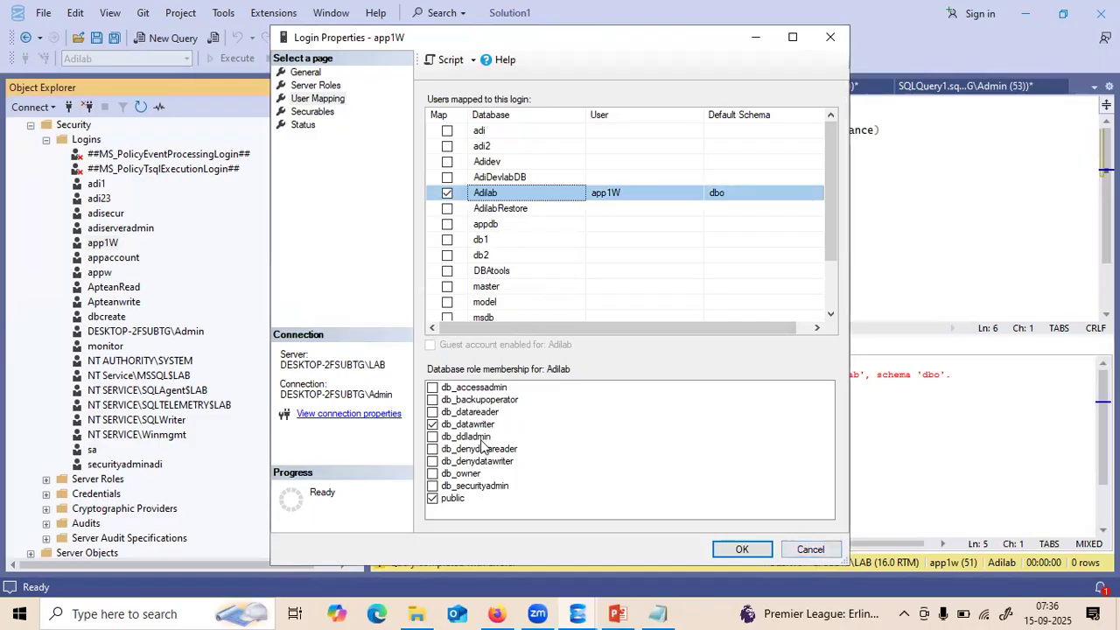
click(805, 550)
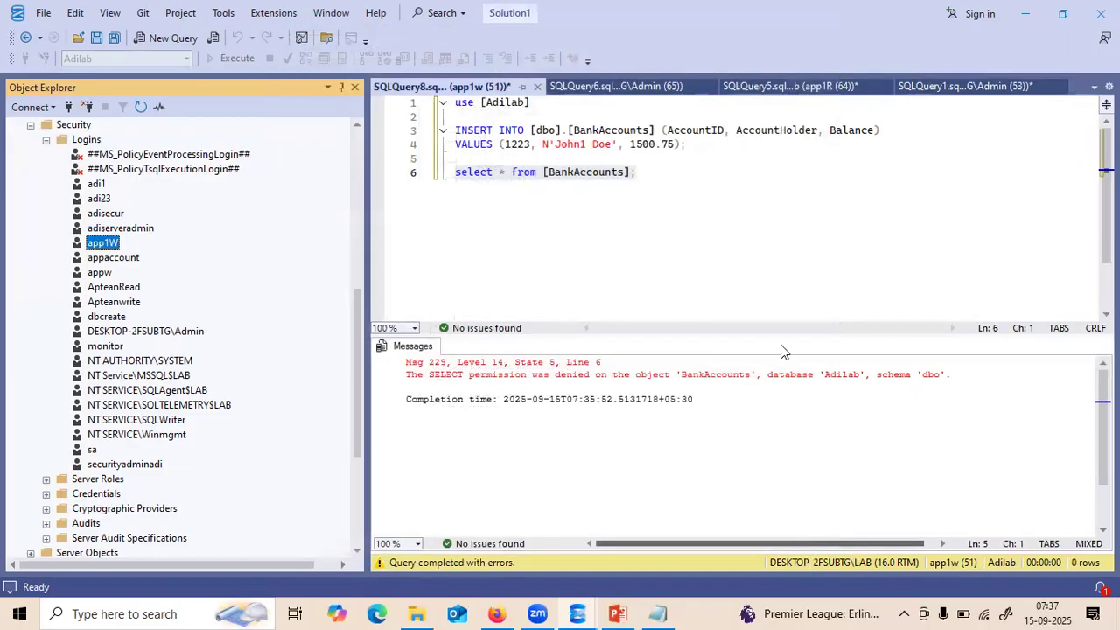
- In the SQLQuery6 grant, change the table from [dbo].[BackupBankaccounts] to [dbo].[Bankaccounts]
click(670, 87)
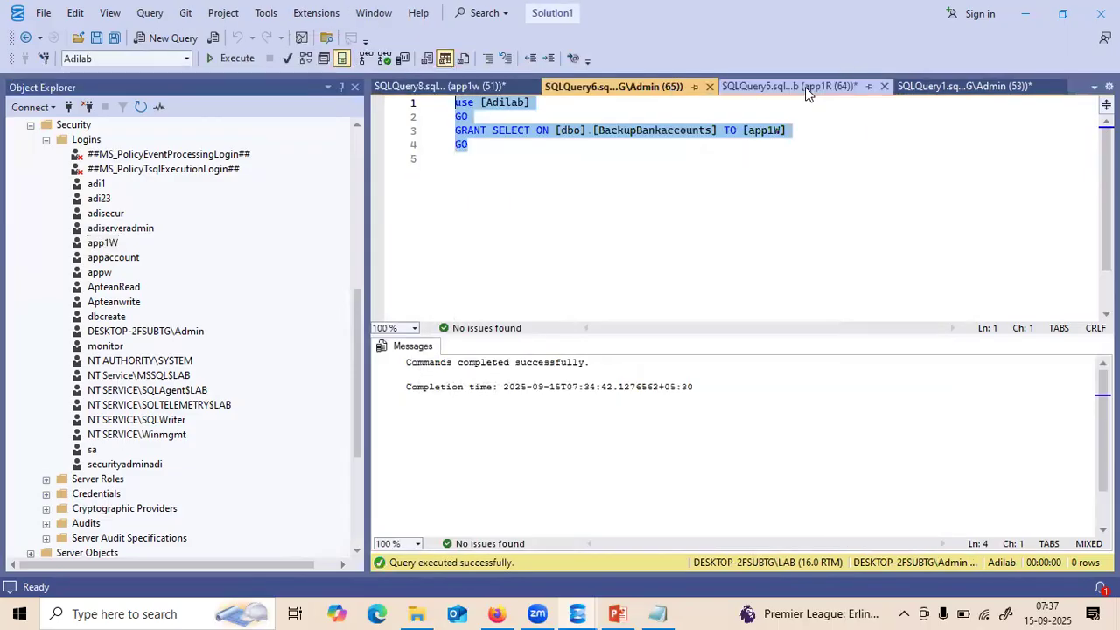
click(608, 218)
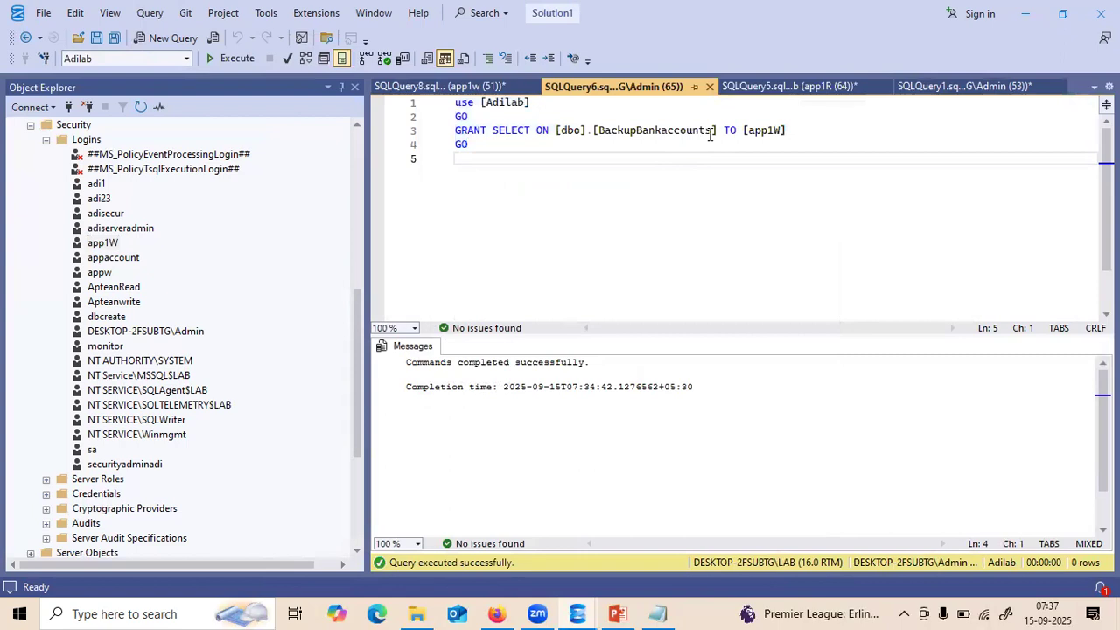
drag(713, 130, 600, 131)
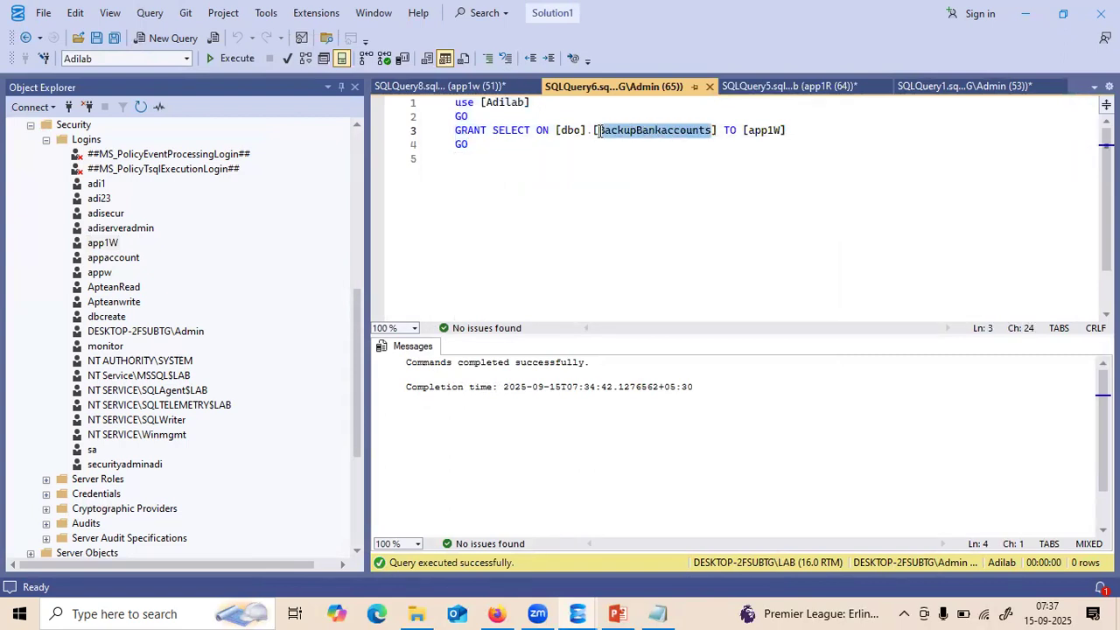
click(421, 80)
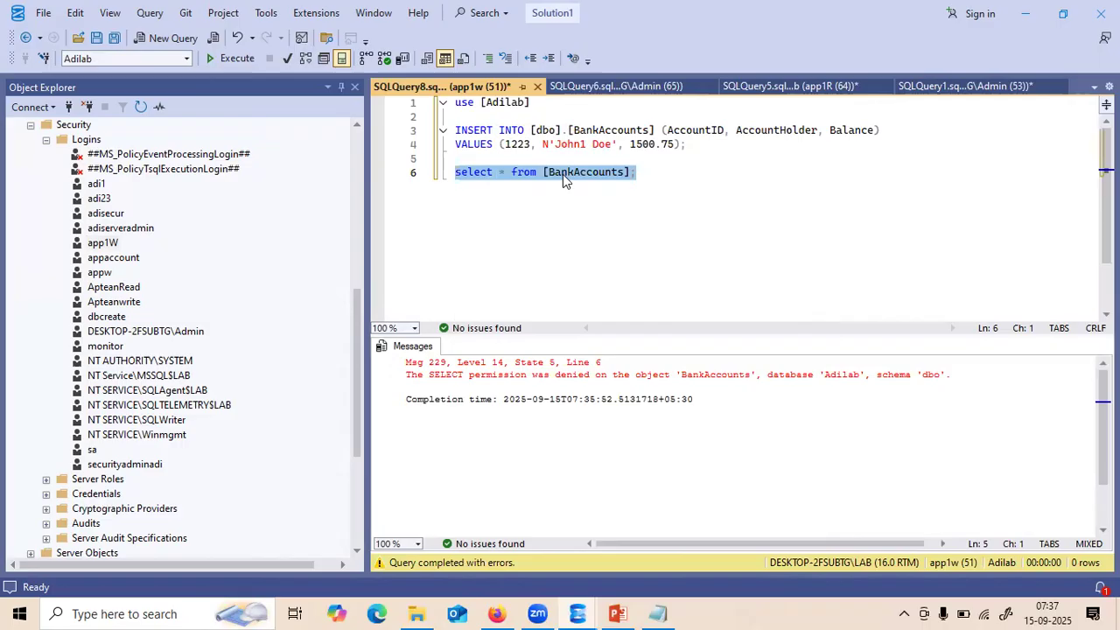
click(635, 91)
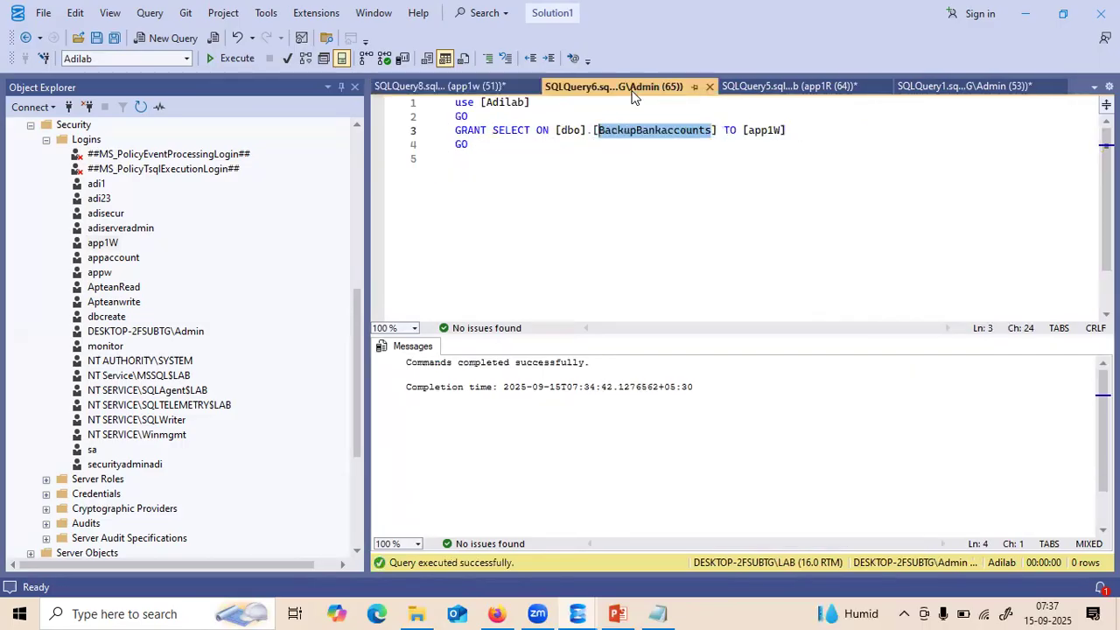
click(653, 137)
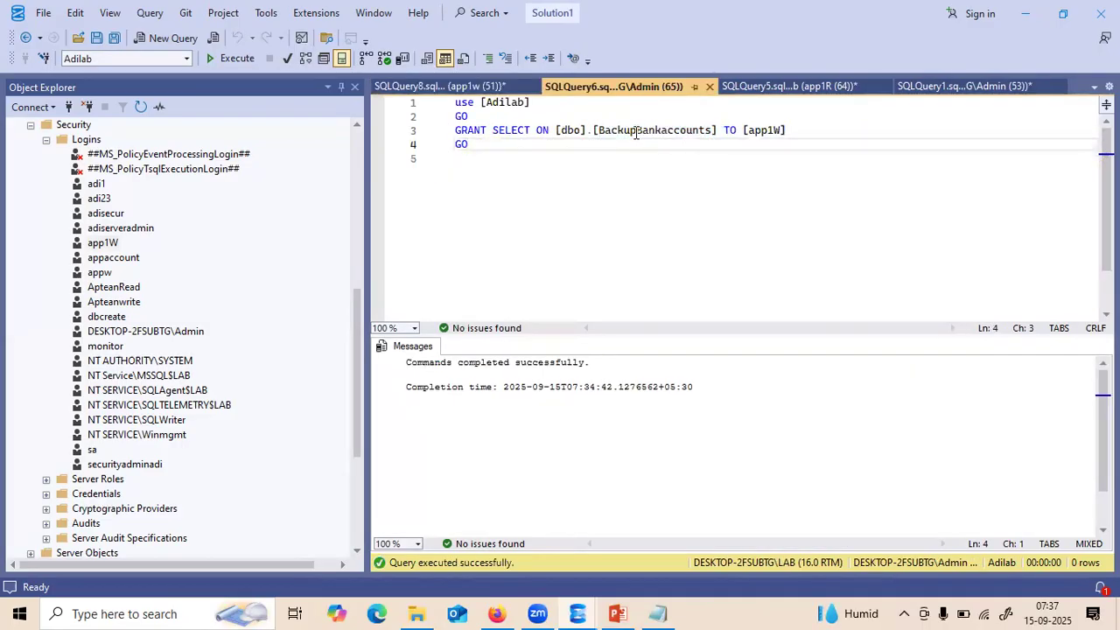
click(634, 131)
key(BackSpace)
key(BackSpace)
key(BackSpace)
key(BackSpace)
key(BackSpace)
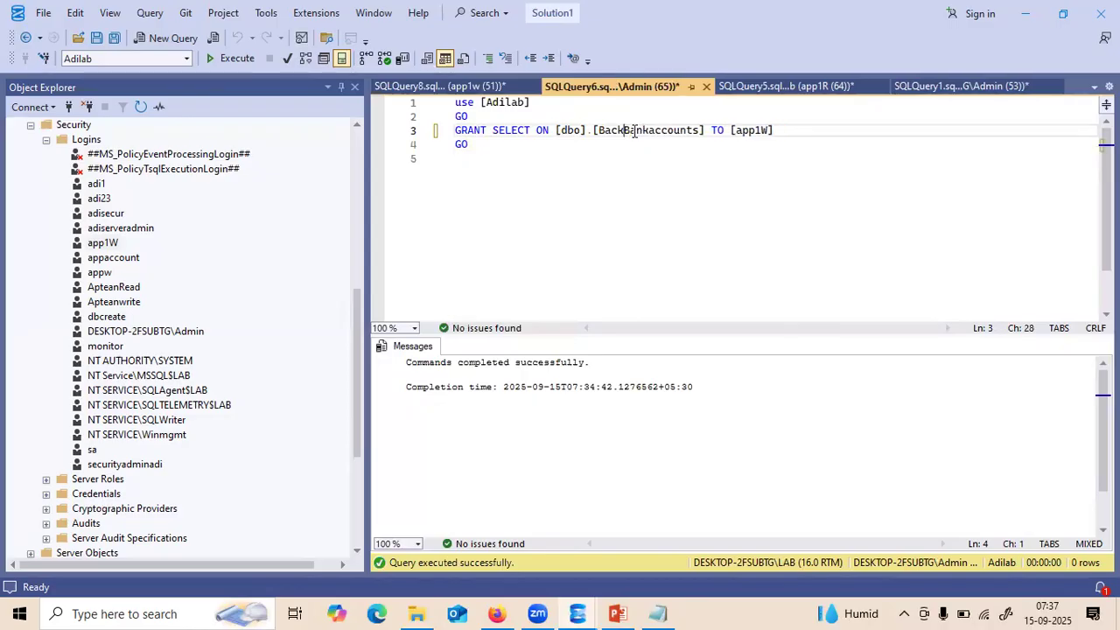
key(BackSpace)
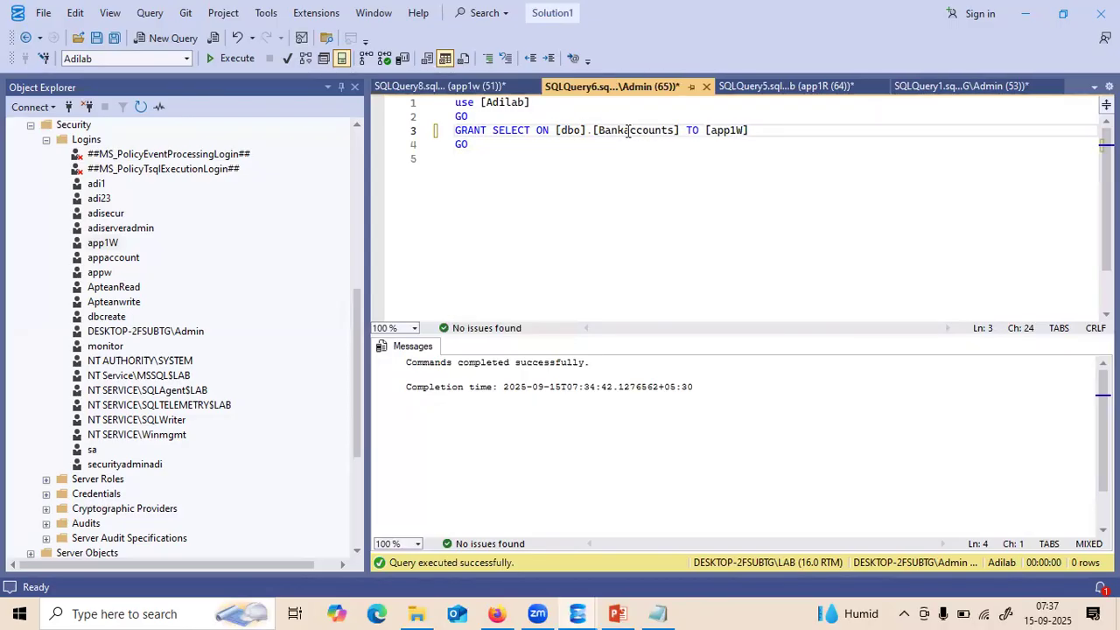
- Run the revised GRANT SELECT on [dbo].[Bankaccounts] to app1W successfully
drag(498, 144, 453, 102)
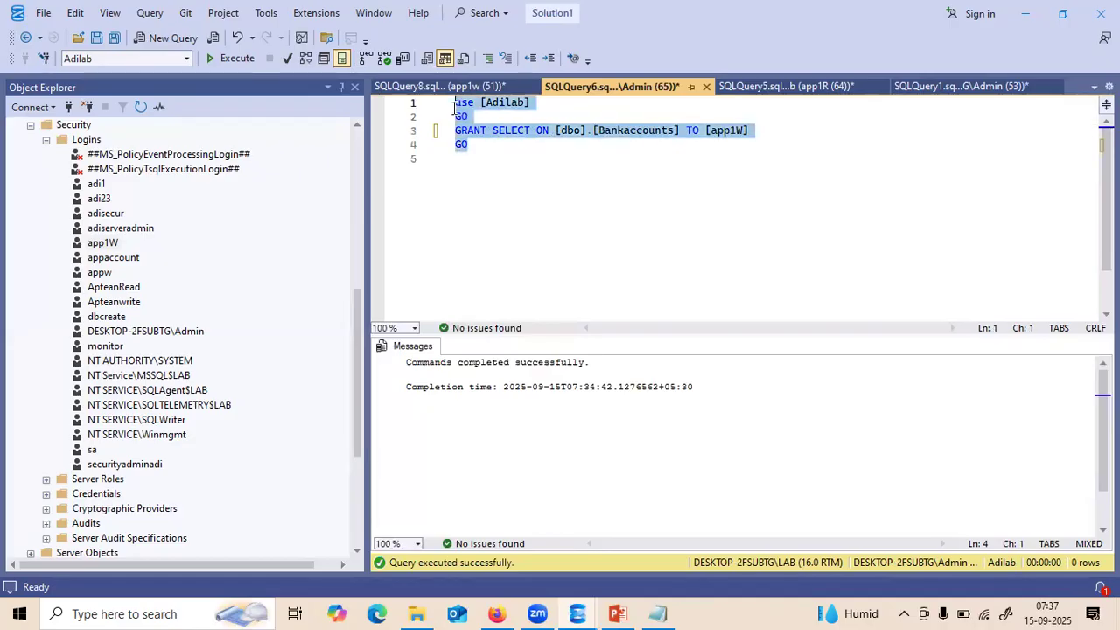
key(F5)
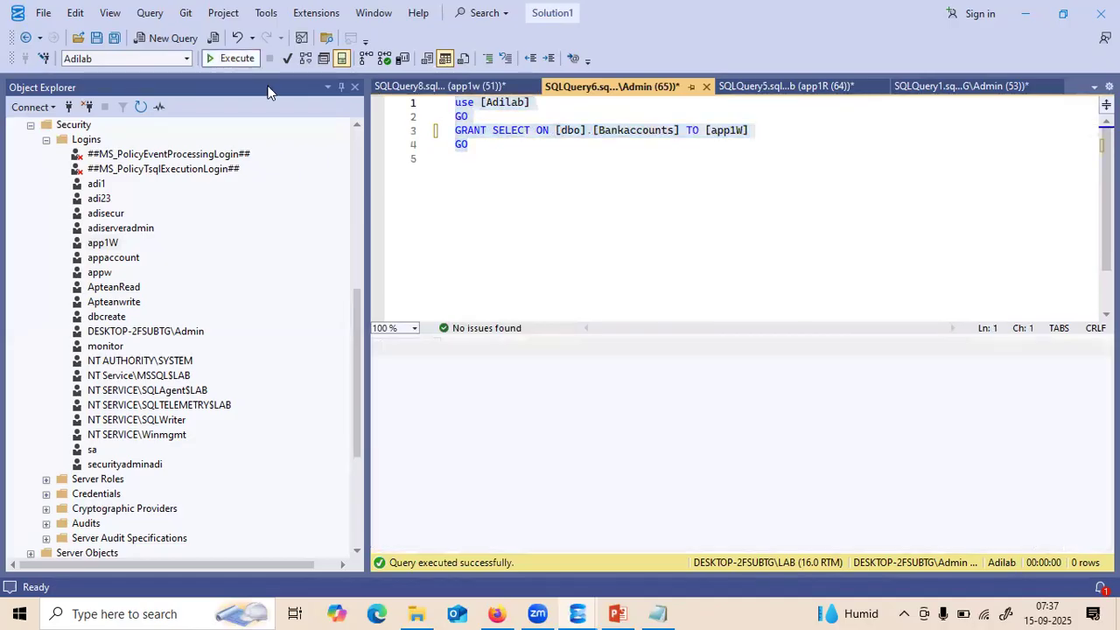
click(354, 143)
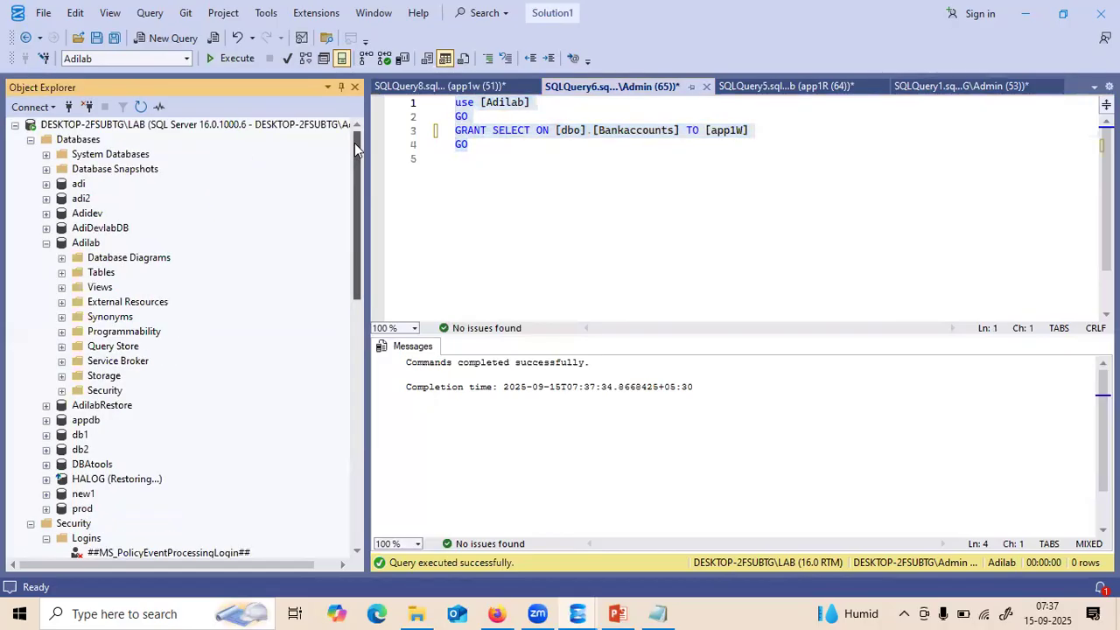
- Rerun the BankAccounts SELECT in app1w's SQLQuery8, now returning 4 rows including AccountID 1223
click(49, 245)
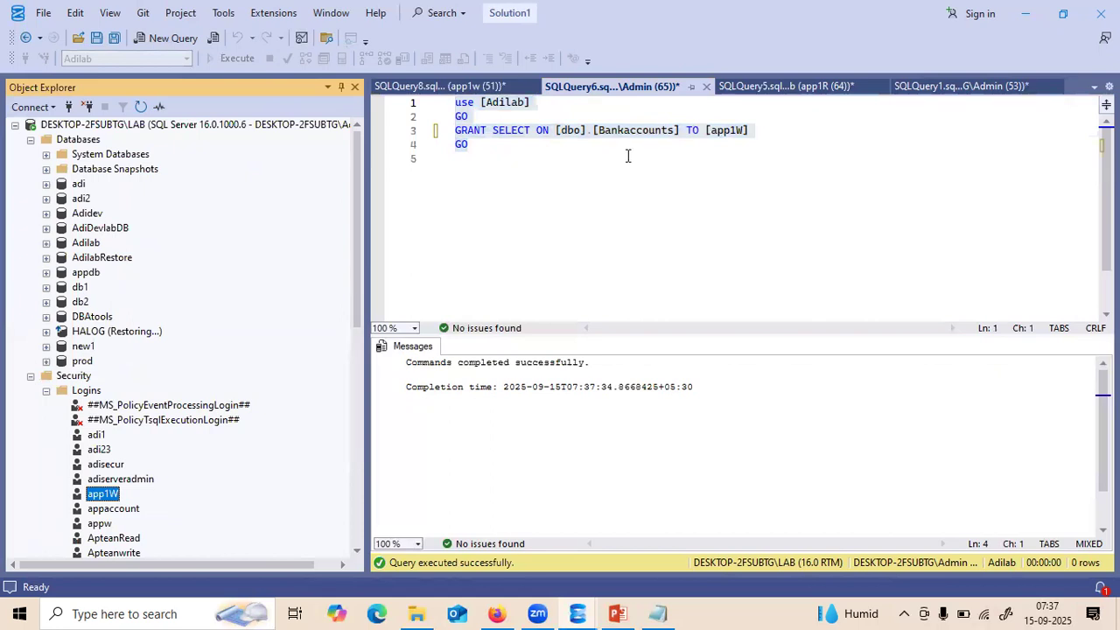
click(476, 90)
drag(640, 176, 417, 177)
key(F5)
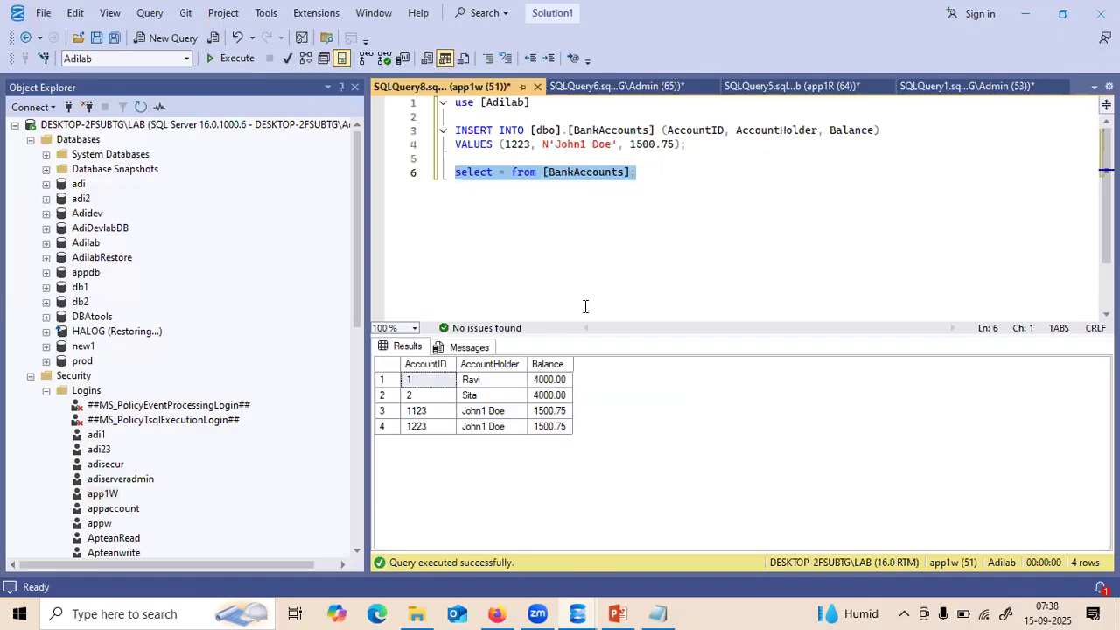
click(31, 140)
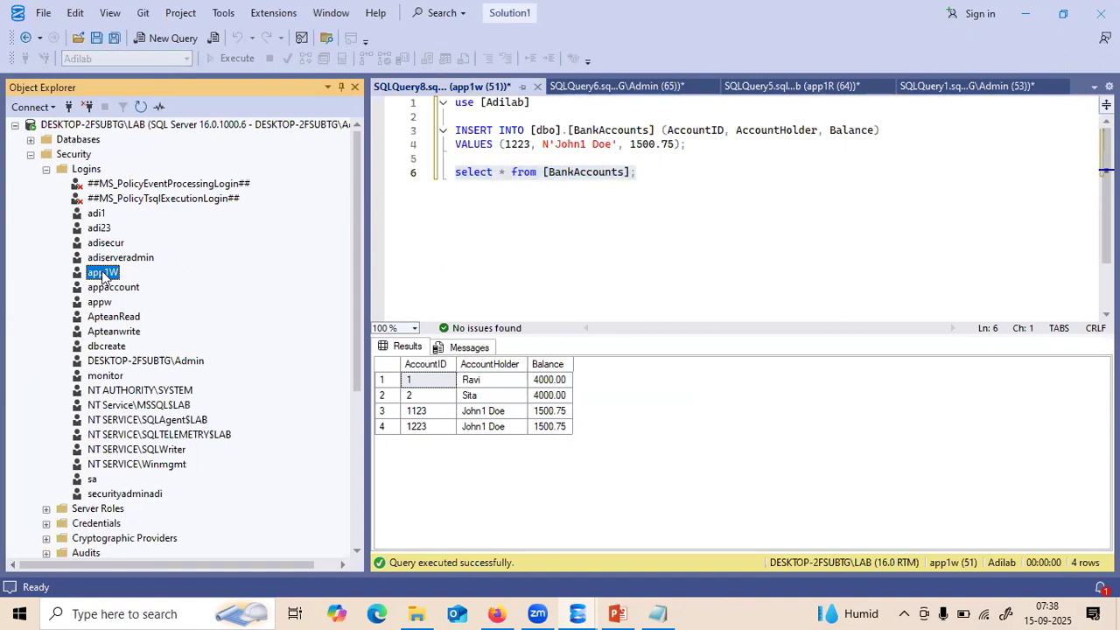
- In app1W's User Mapping for Adilab, add db_denydatareader alongside db_datawriter and save
click(104, 274)
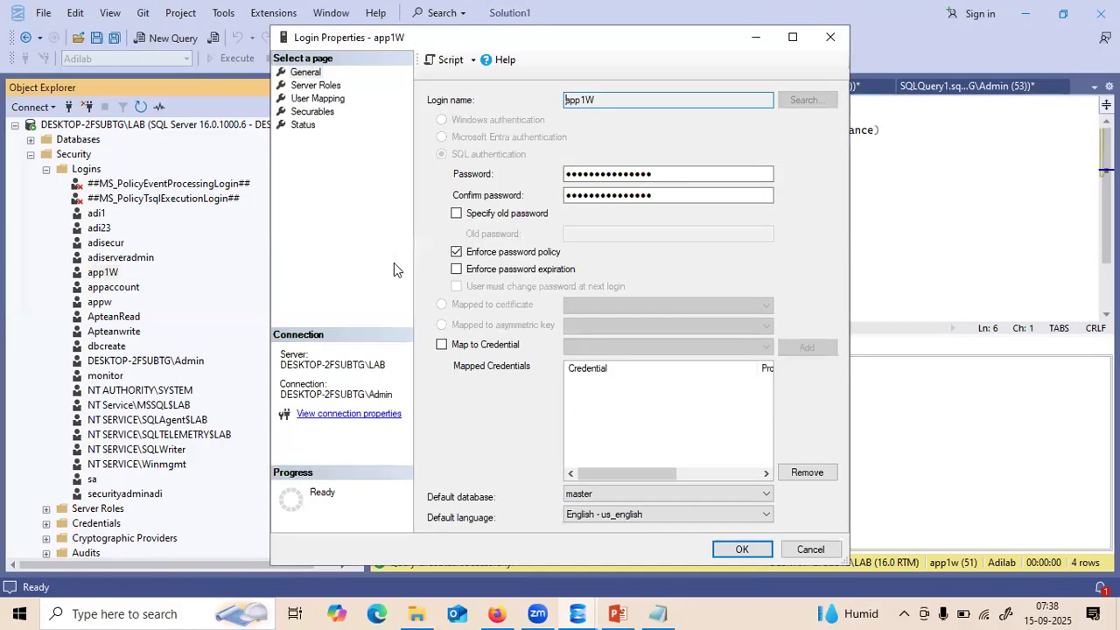
click(315, 98)
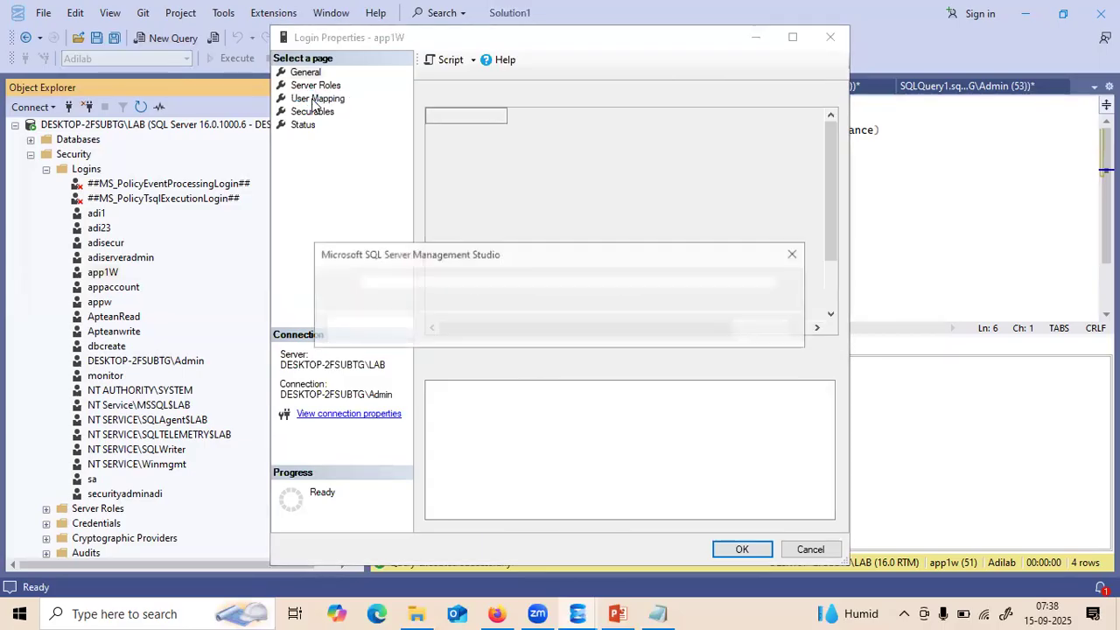
click(760, 328)
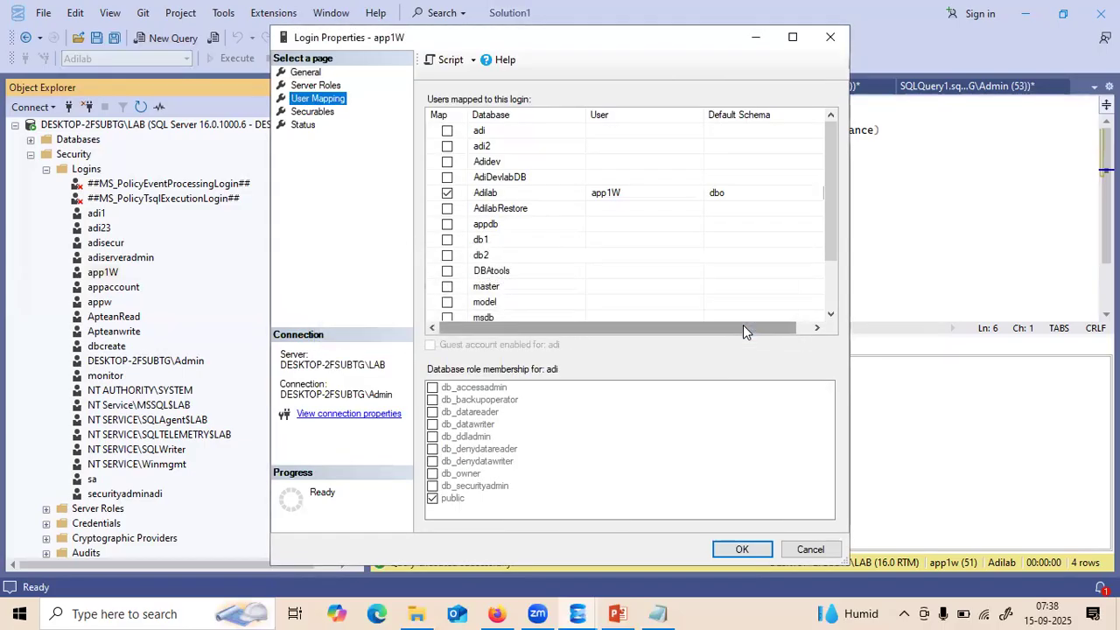
click(505, 194)
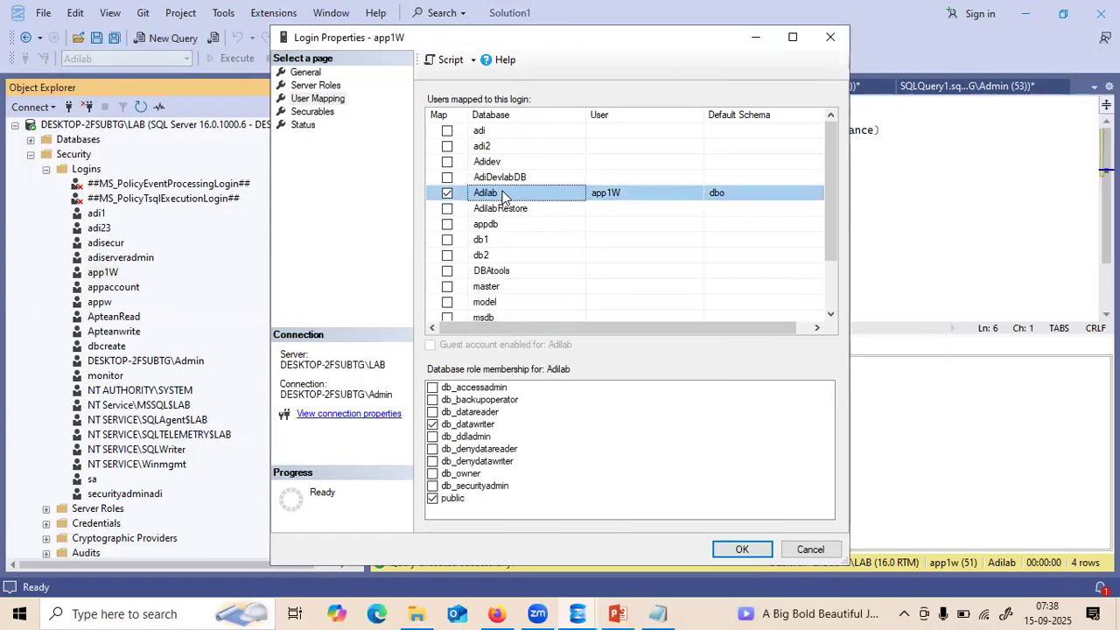
click(433, 449)
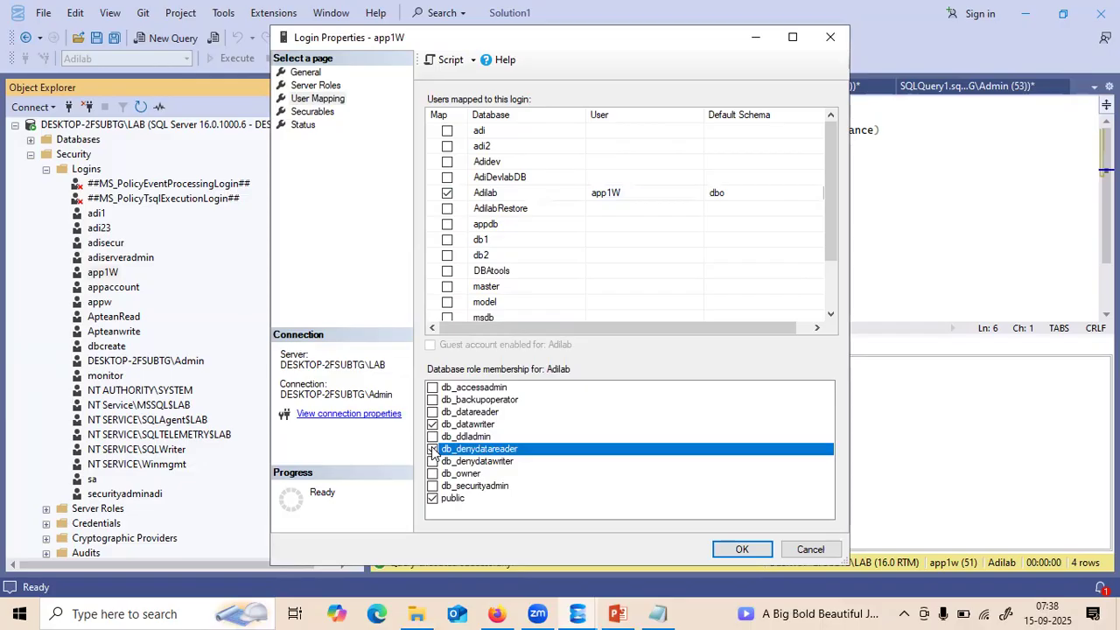
click(432, 450)
click(728, 546)
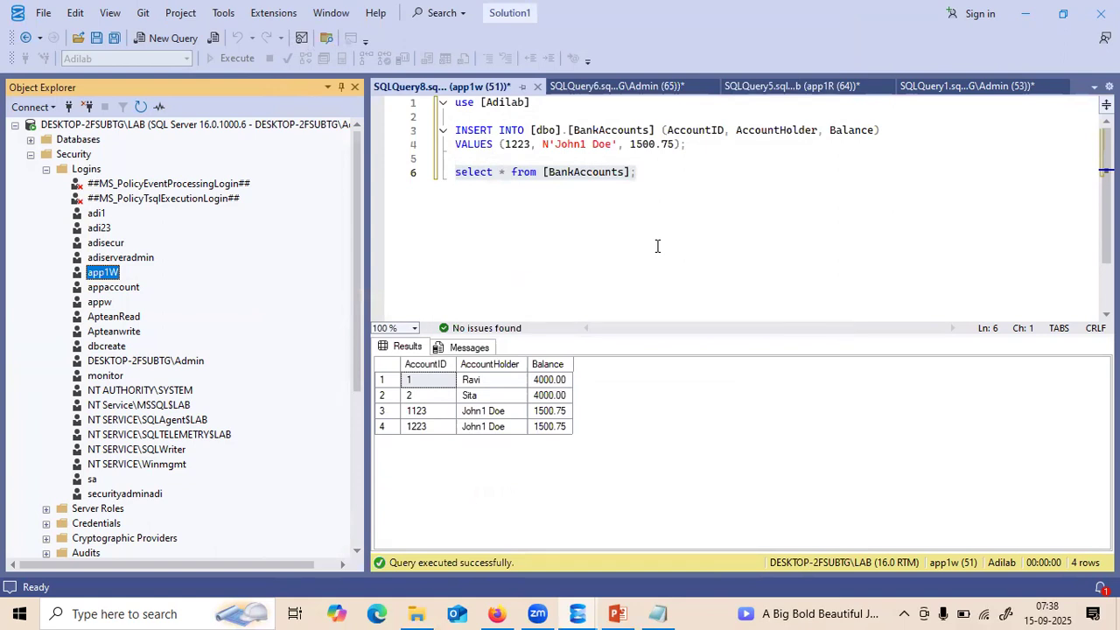
- Collapse the admin server tree, change the INSERT's AccountID from 1223 to 1423, and run it
click(31, 155)
click(15, 125)
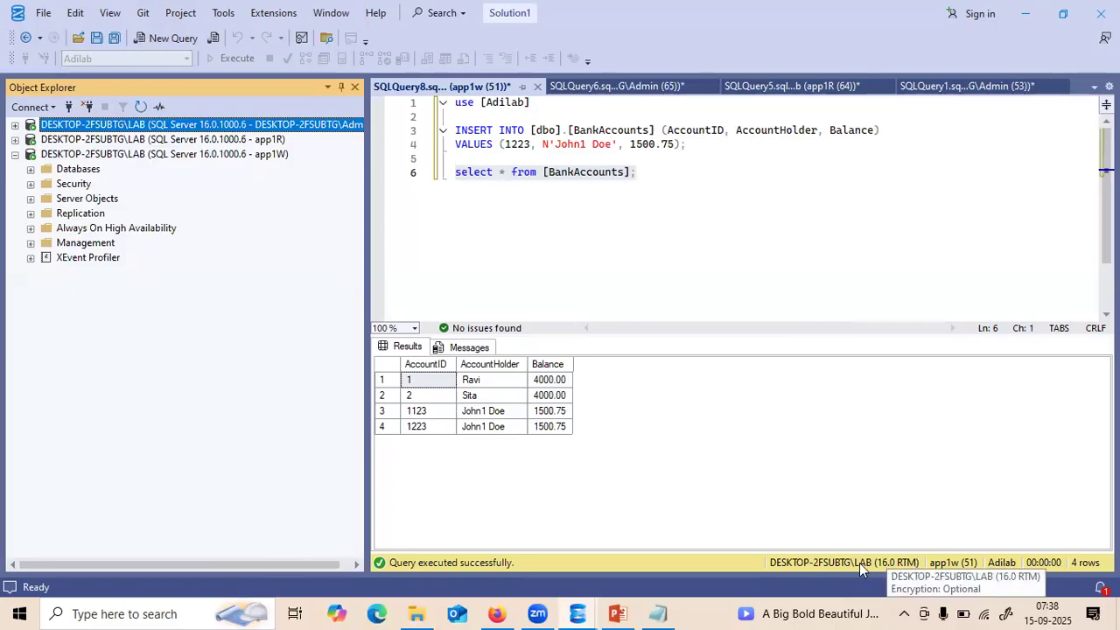
click(936, 561)
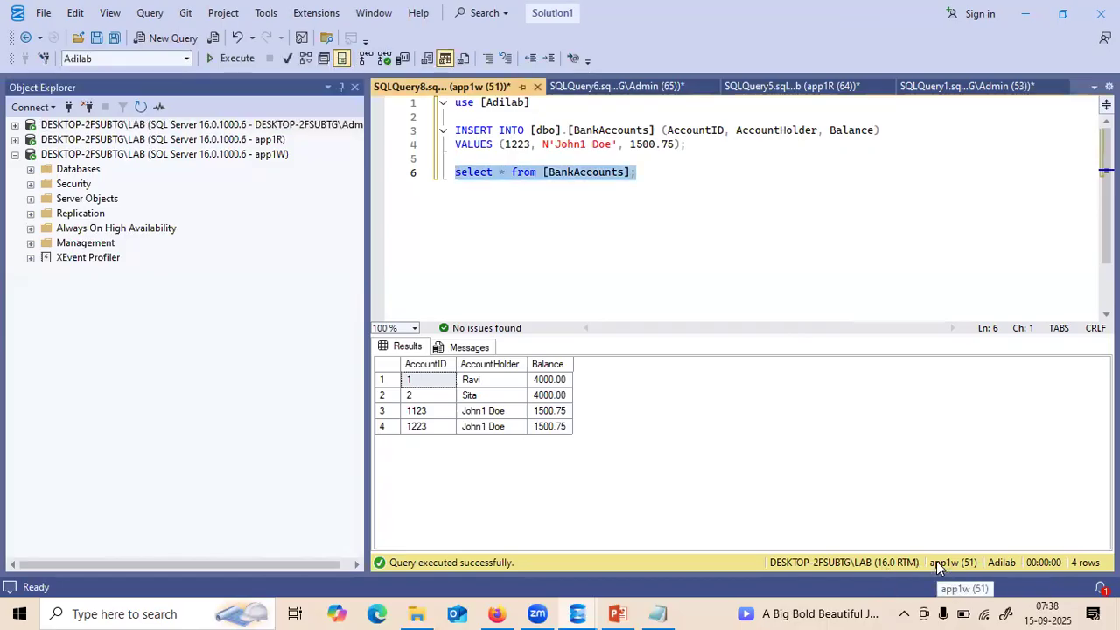
click(569, 205)
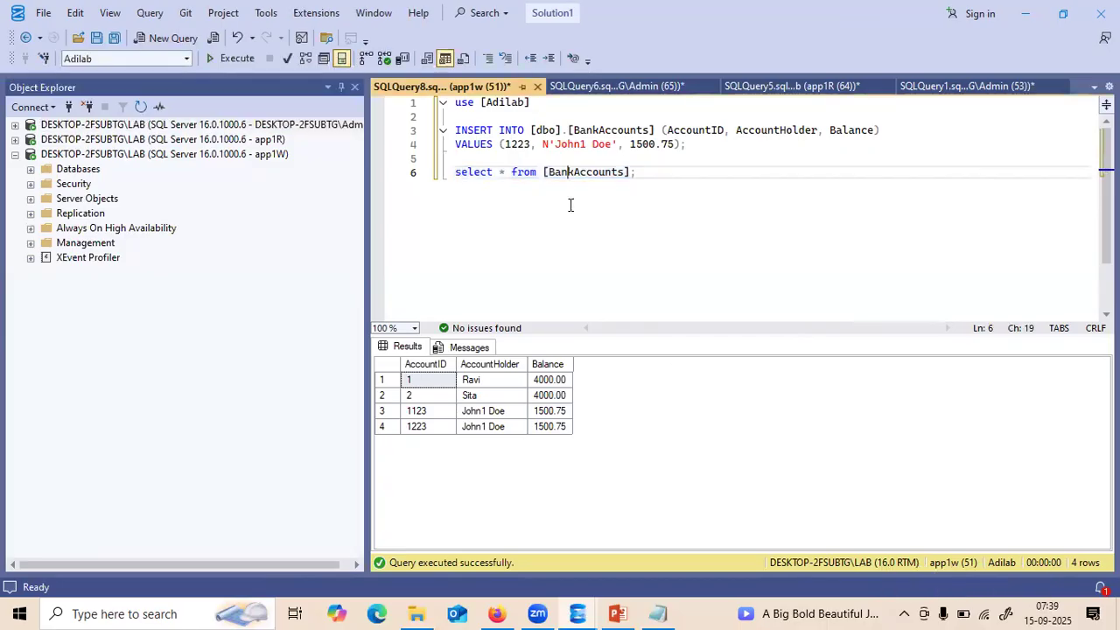
click(518, 146)
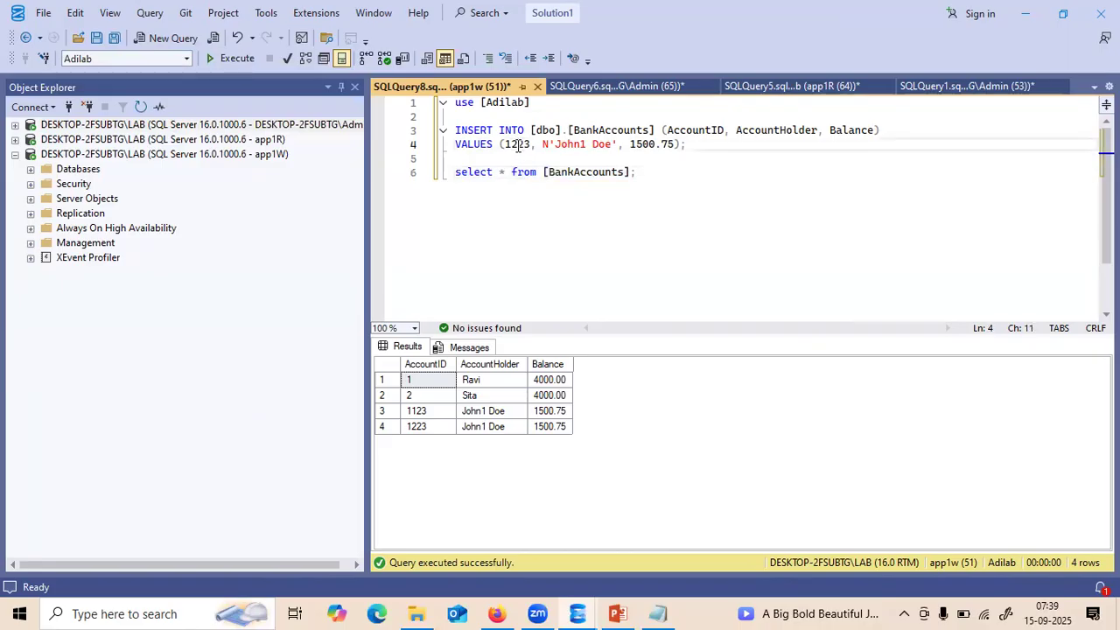
key(BackSpace)
text(4)
drag(687, 146, 415, 106)
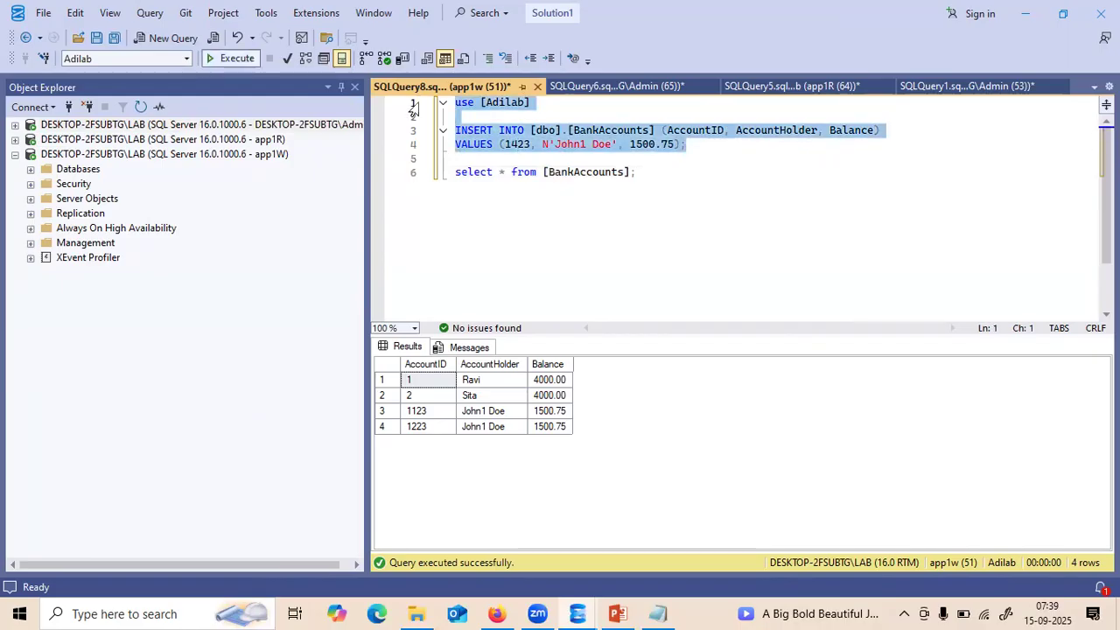
key(F5)
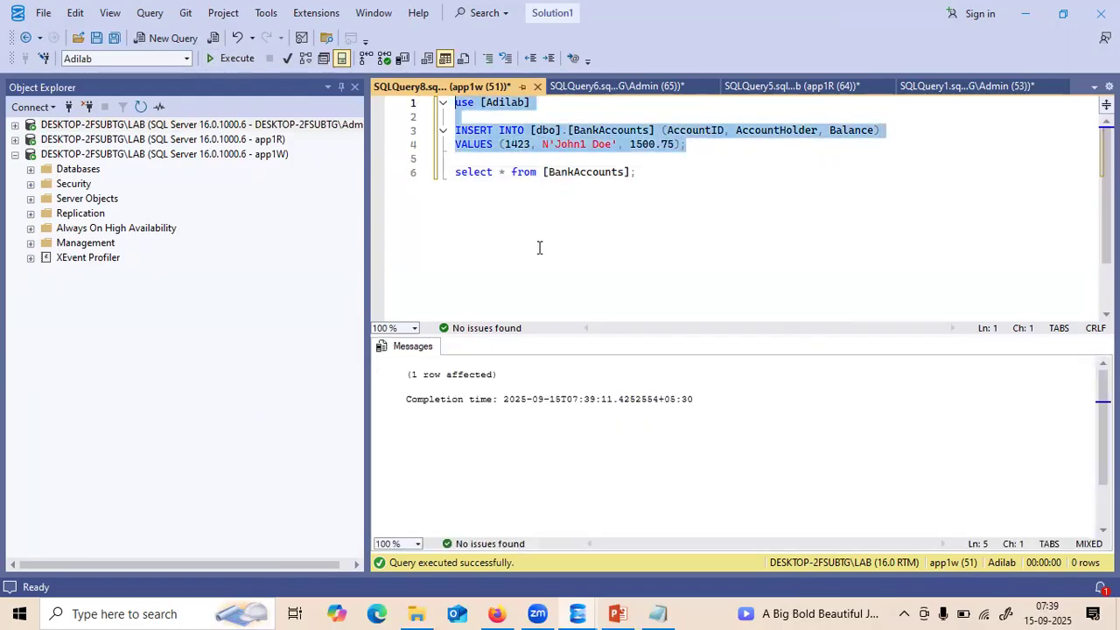
- Rerun the SELECT on BankAccounts as app1w, which is denied again with Msg 229
click(640, 176)
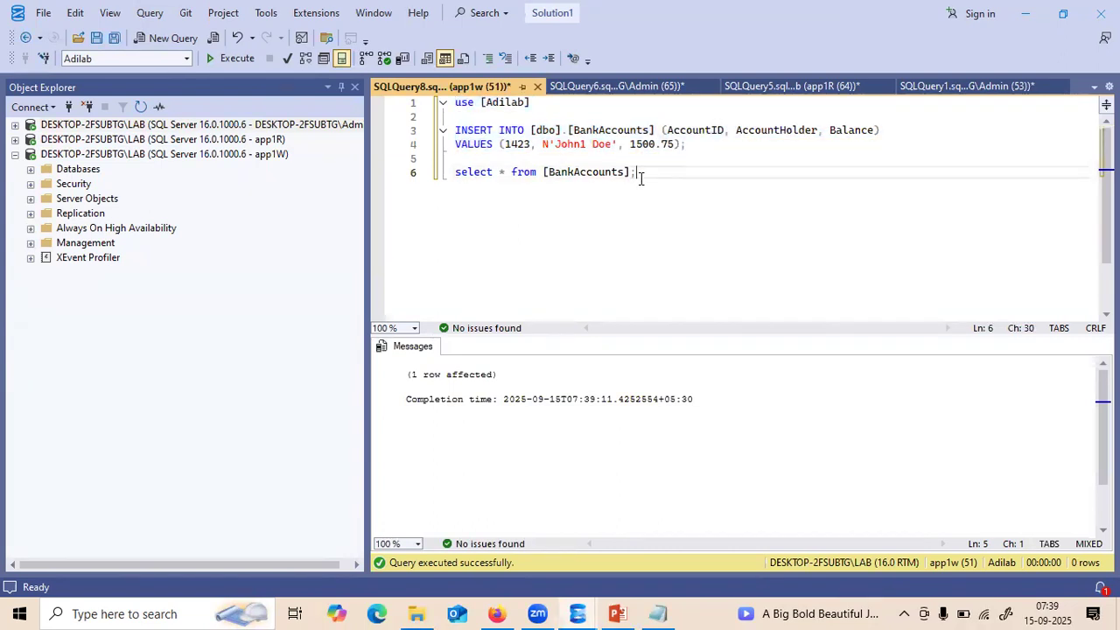
drag(641, 175, 371, 172)
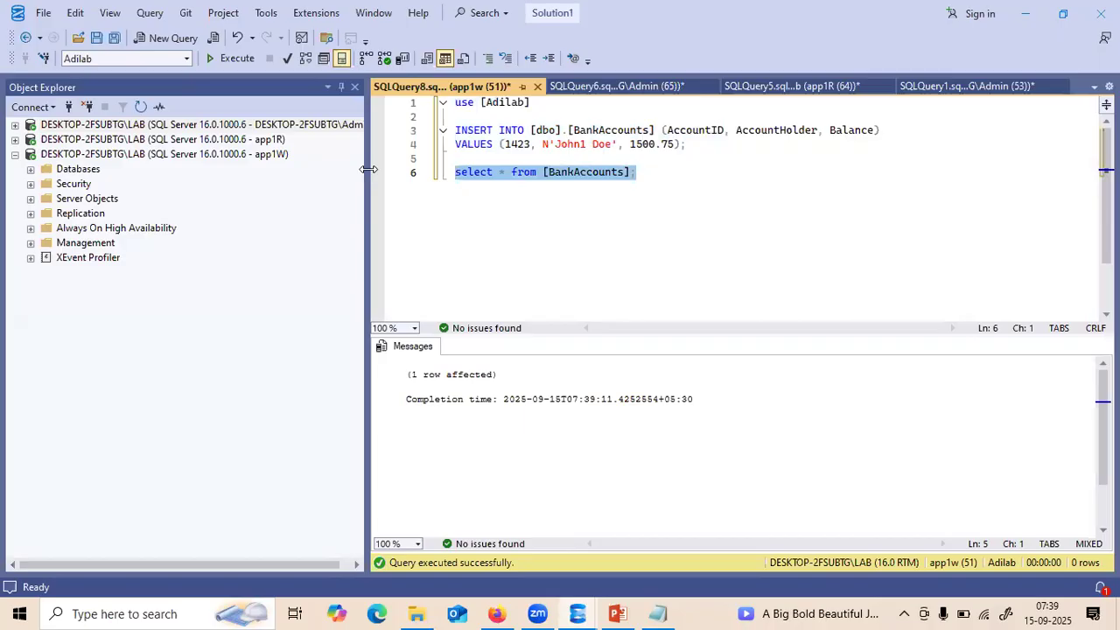
key(F5)
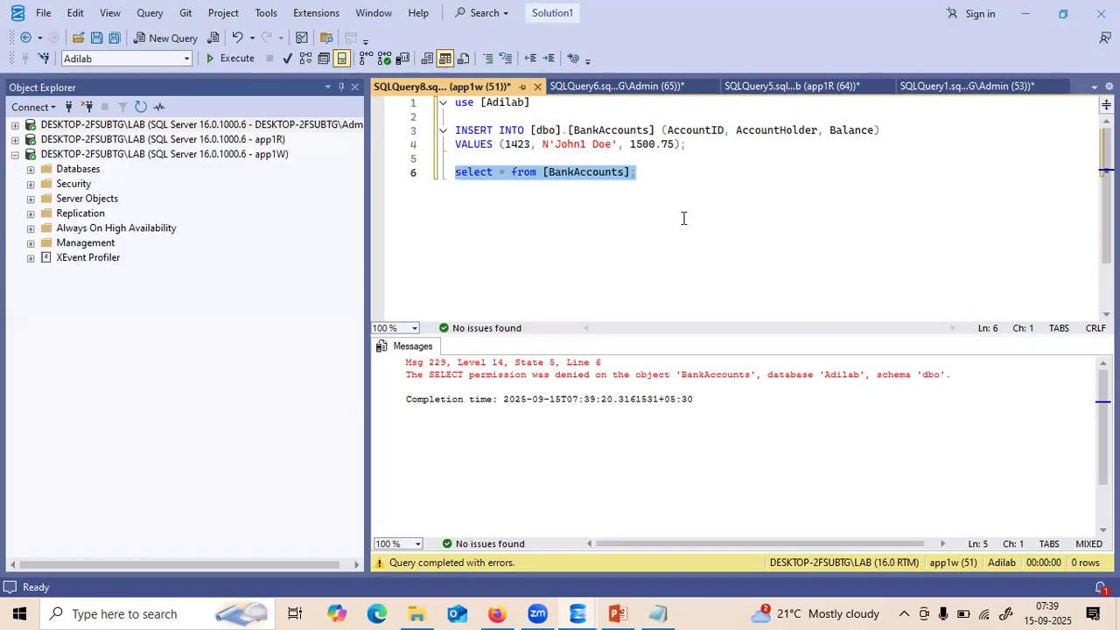
- Close the SQLQuery6 GRANT SELECT script without saving and bring up app1R's SQLQuery5 script
click(620, 88)
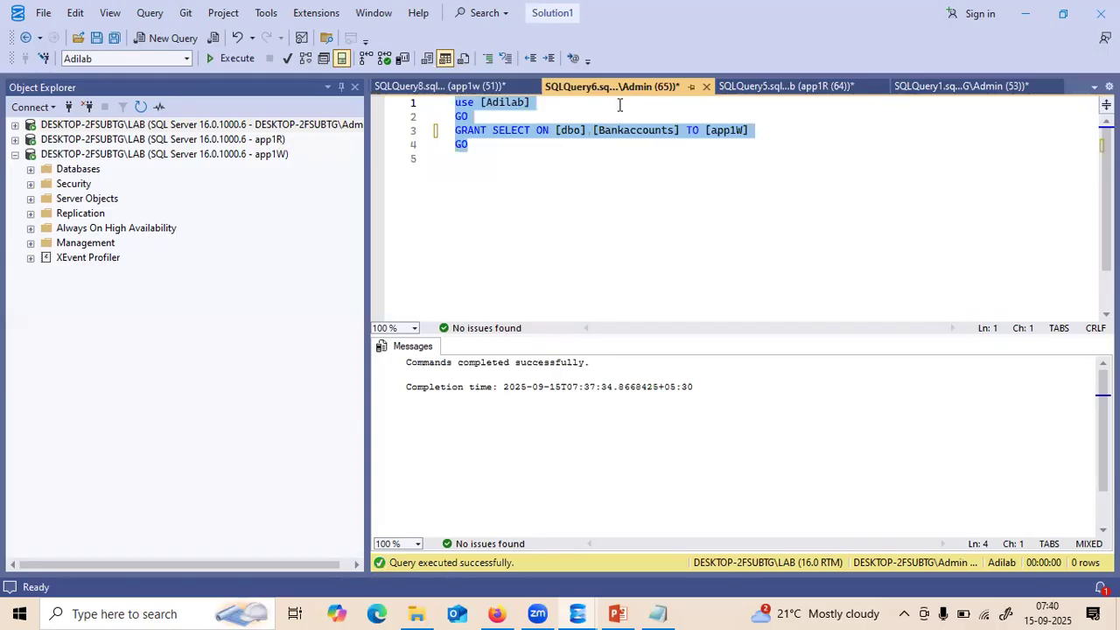
click(706, 85)
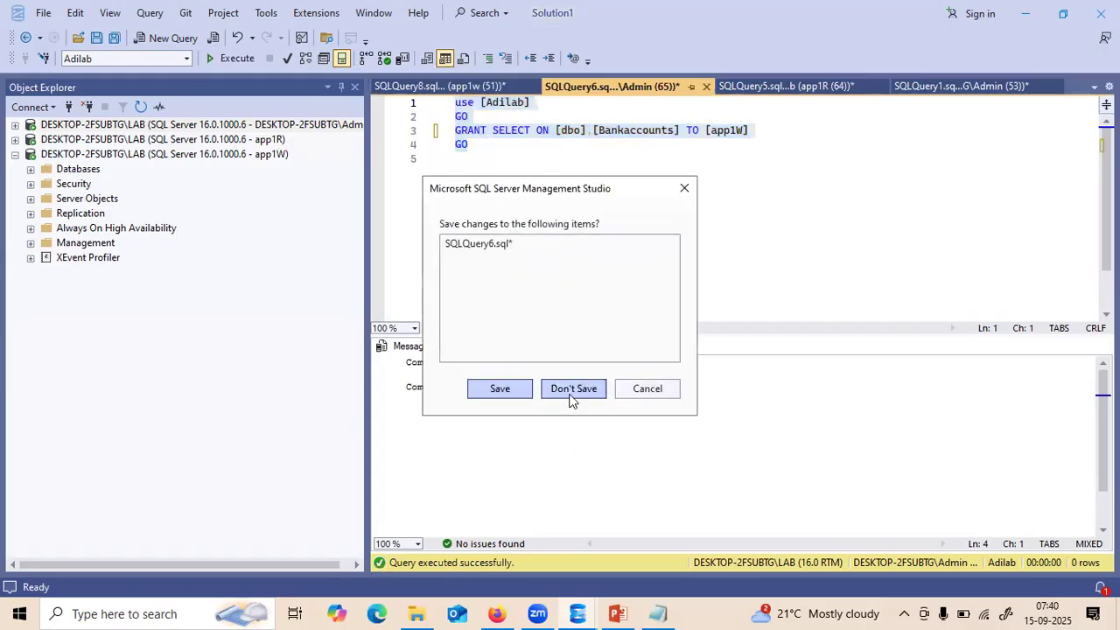
click(570, 390)
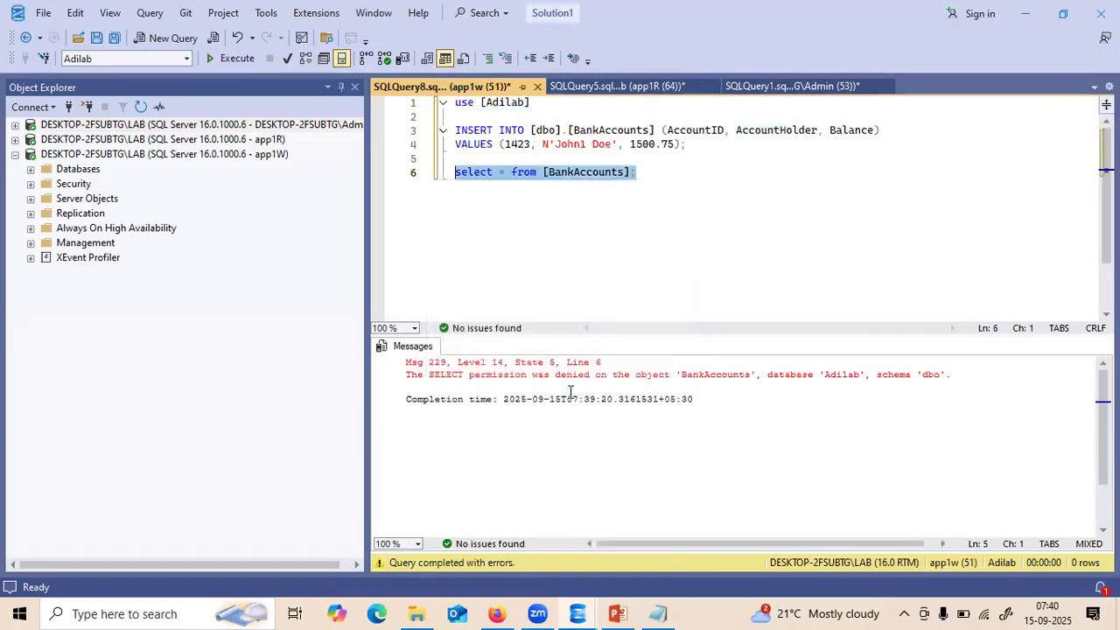
click(630, 91)
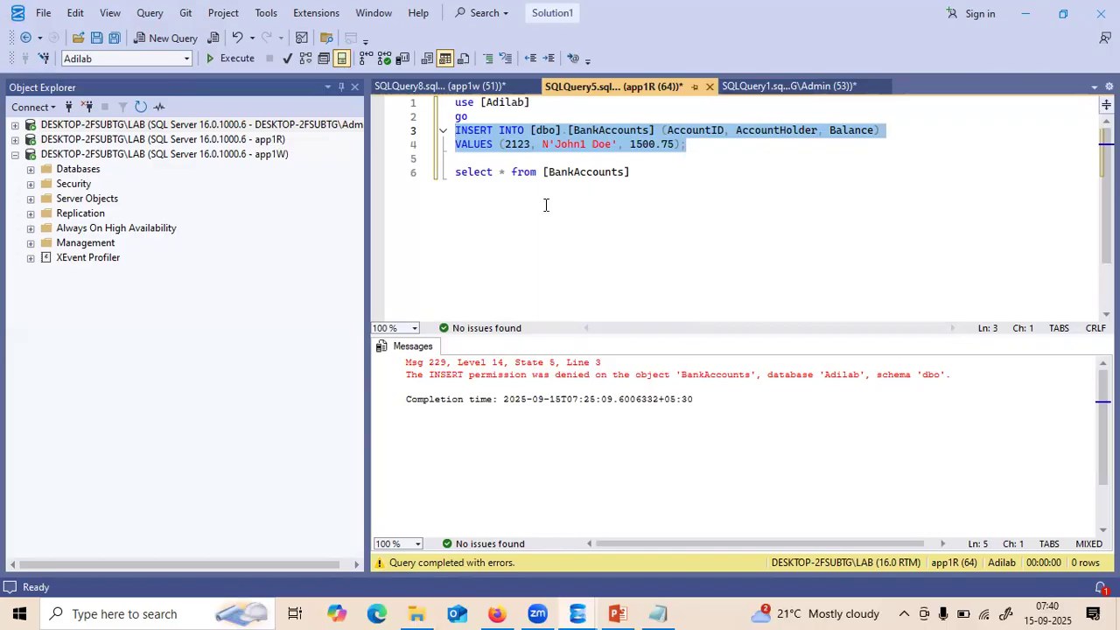
- Collapse the app1W connection and expand the admin server's Databases and Logins folders
click(15, 154)
click(15, 126)
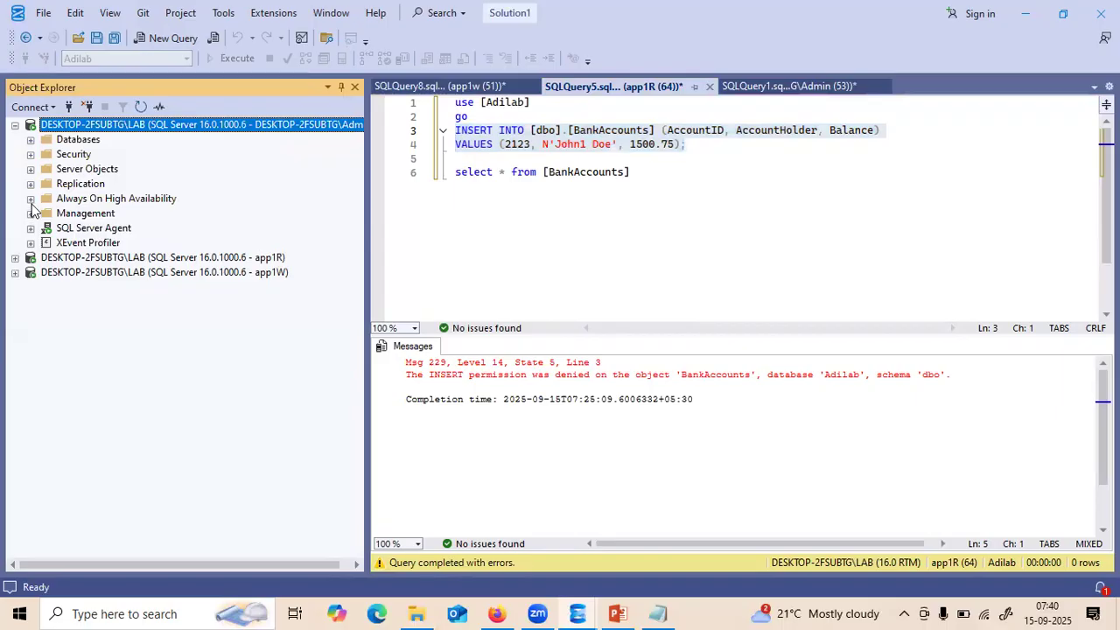
click(30, 139)
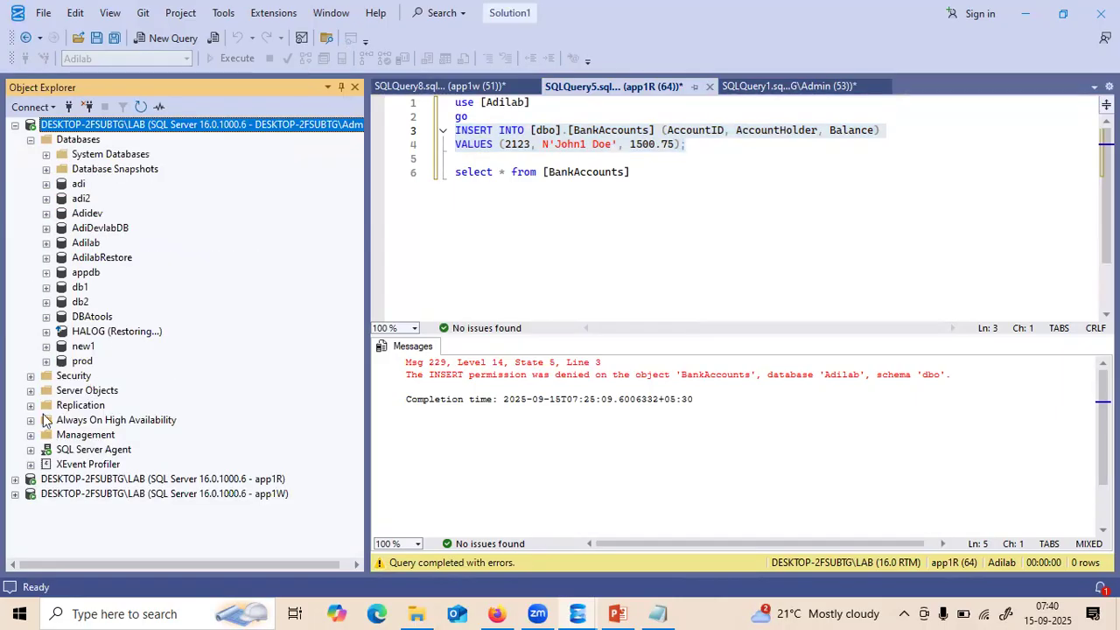
click(31, 376)
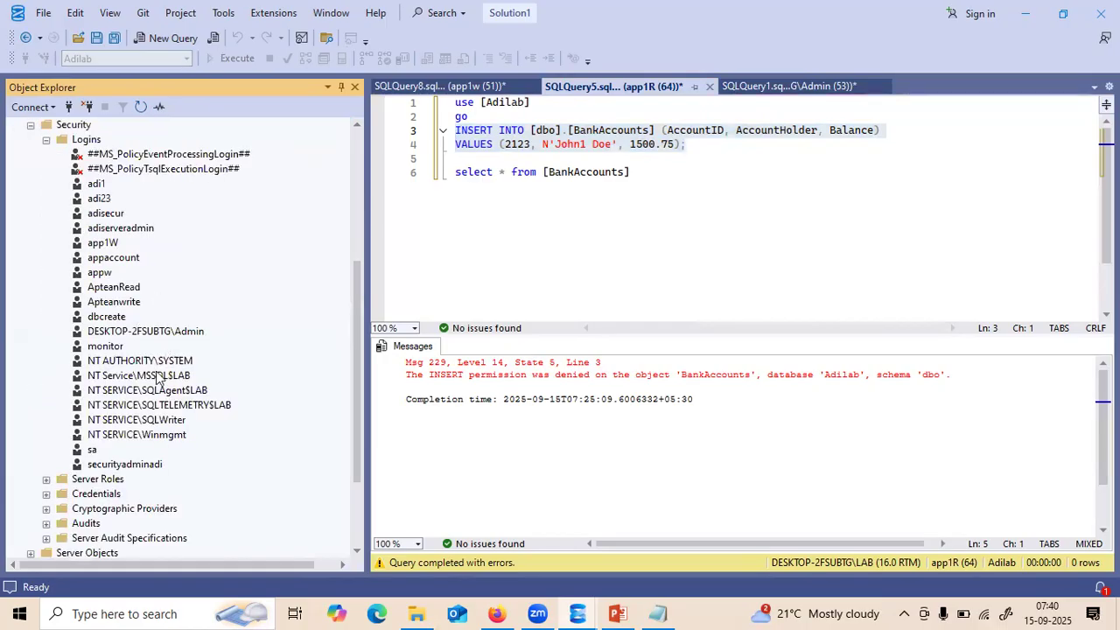
- Open the appw login's properties and close them without changes
click(99, 272)
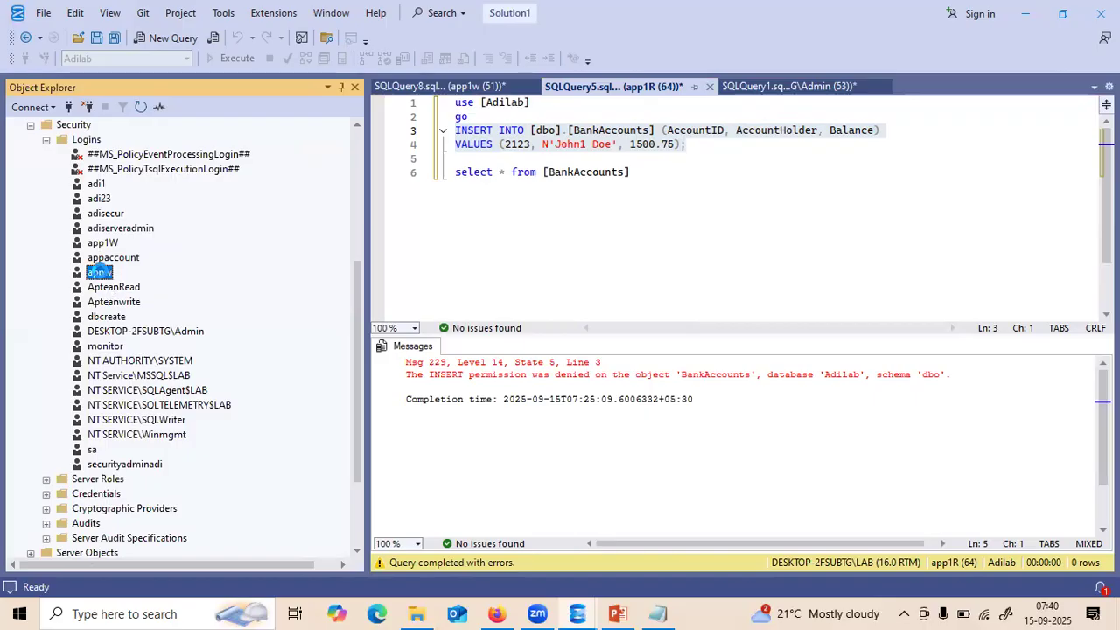
double_click(99, 272)
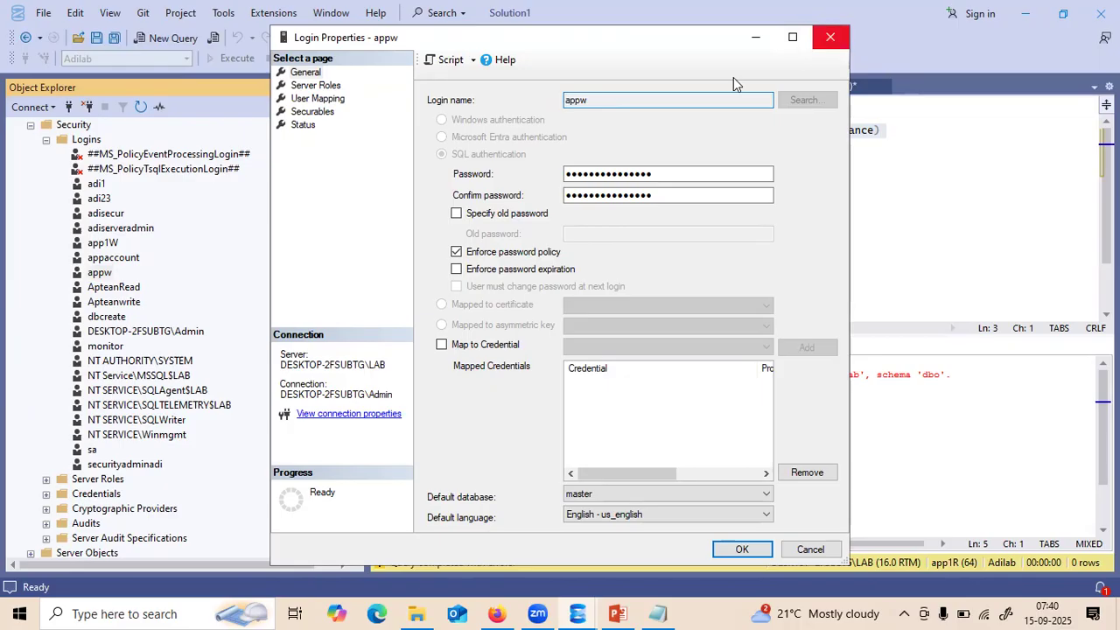
key(Escape)
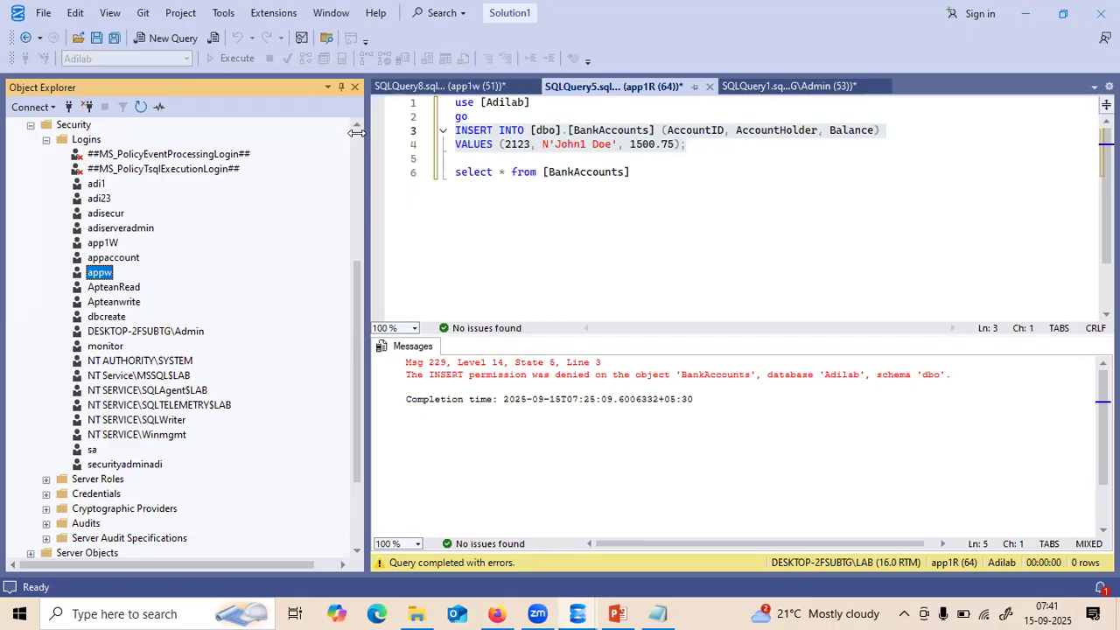
- Refresh the admin server tree, expand Security > Logins, and select the app1R login
scroll(356, 132, up, 6)
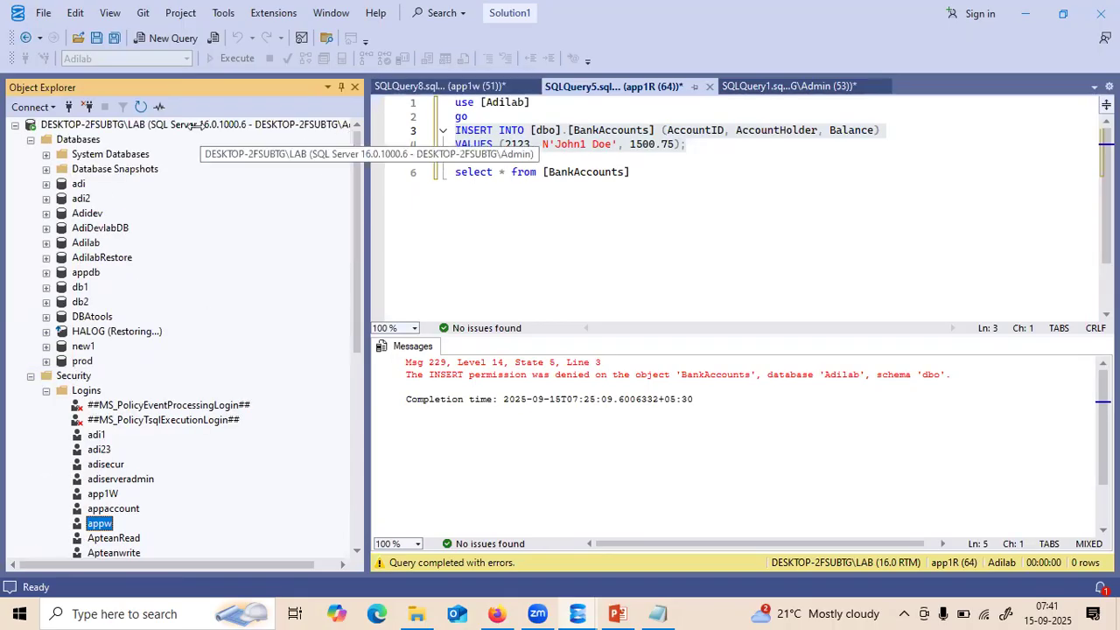
click(187, 125)
click(141, 106)
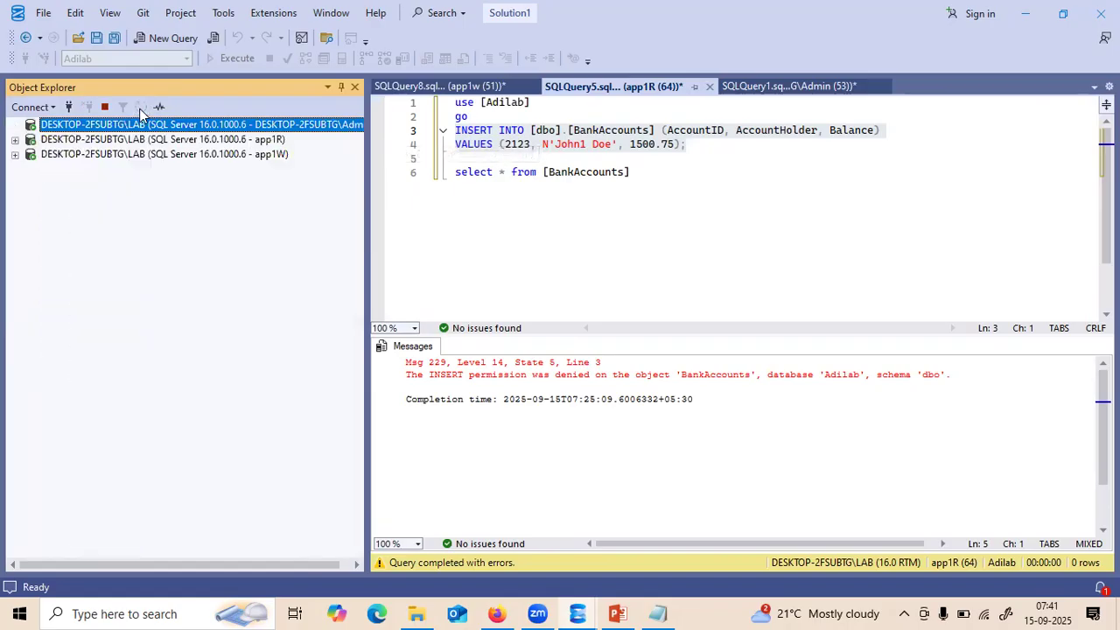
click(31, 154)
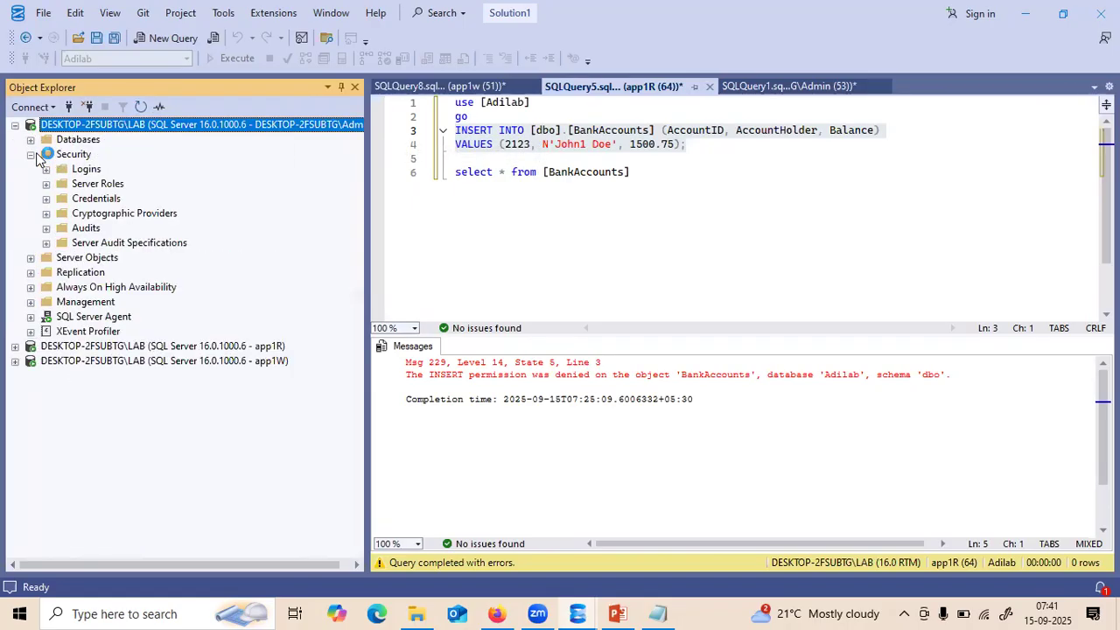
click(46, 169)
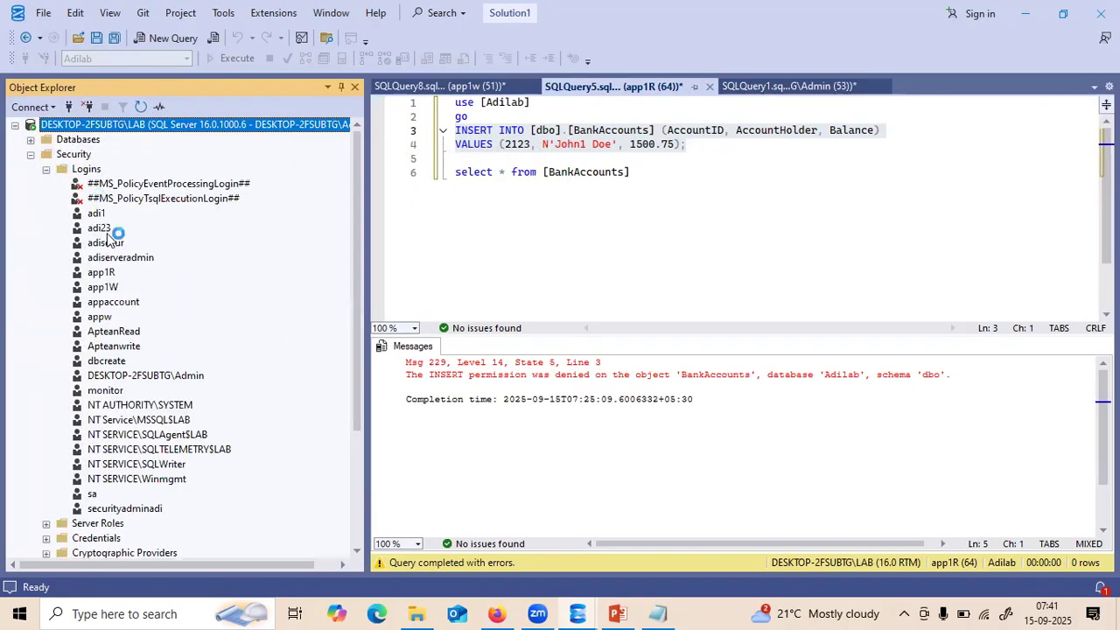
click(102, 272)
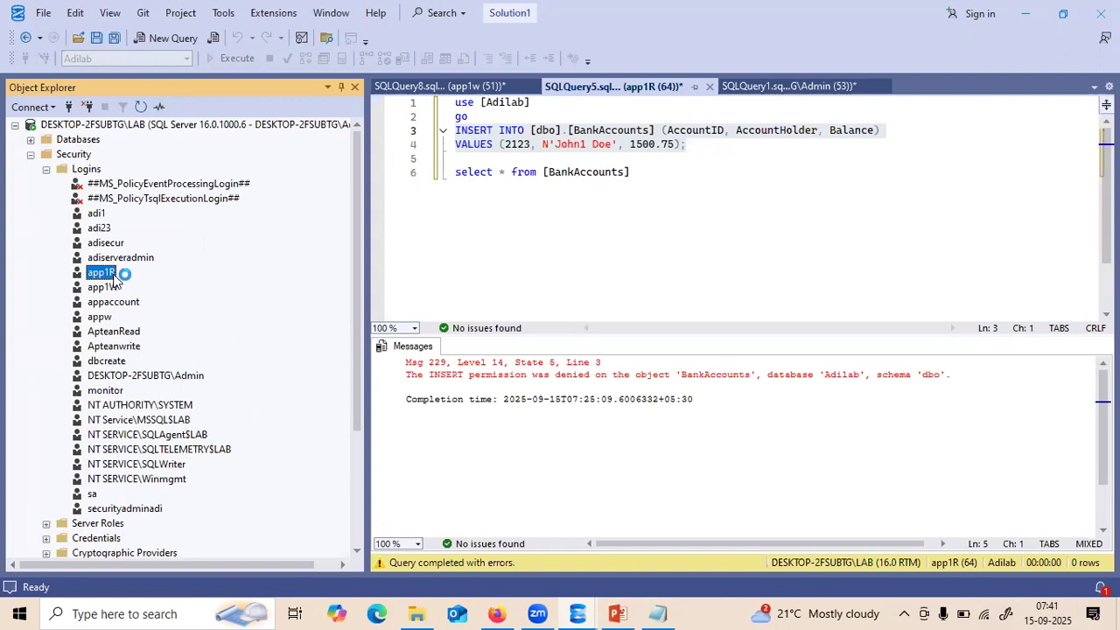
- Select the six-line query, collapse the admin server, and expand app1R to its Adilab database
click(644, 172)
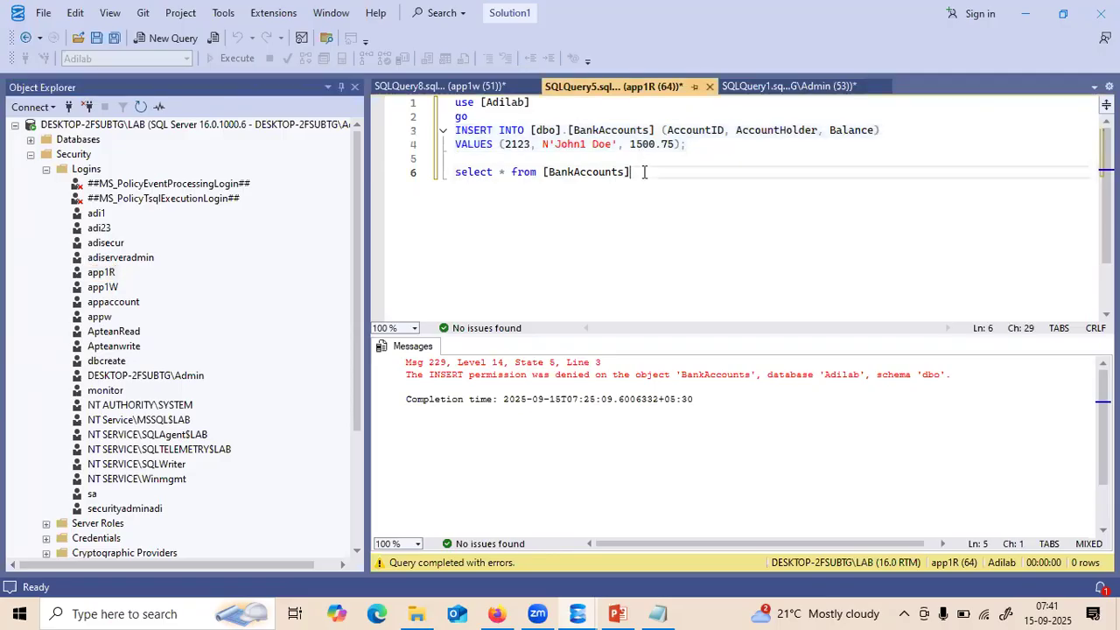
drag(643, 172, 454, 104)
key(ctrl+c)
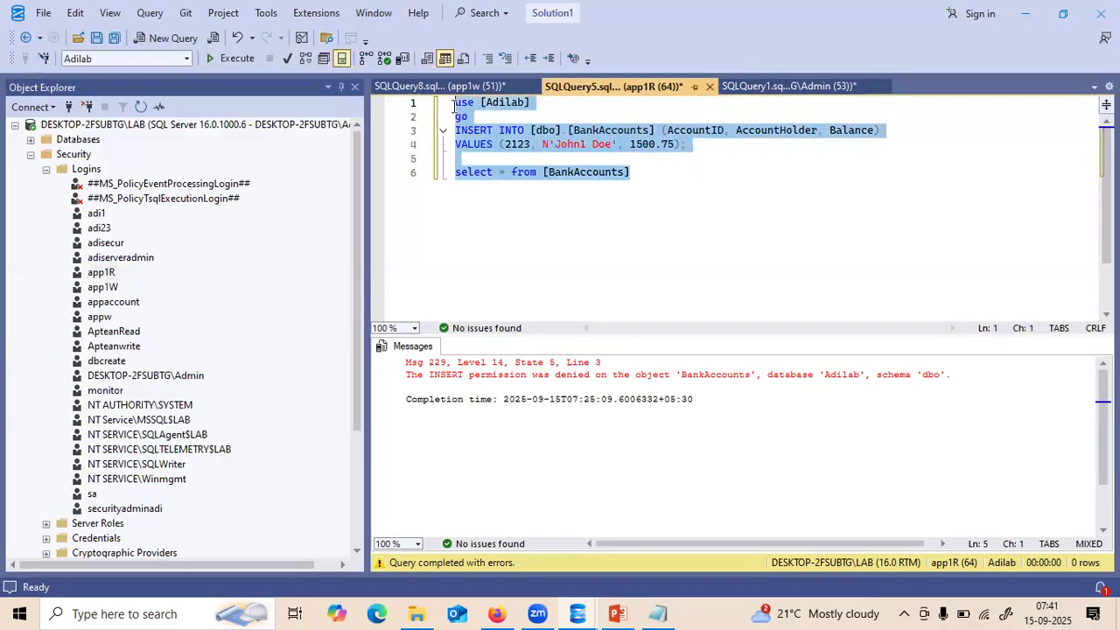
click(16, 126)
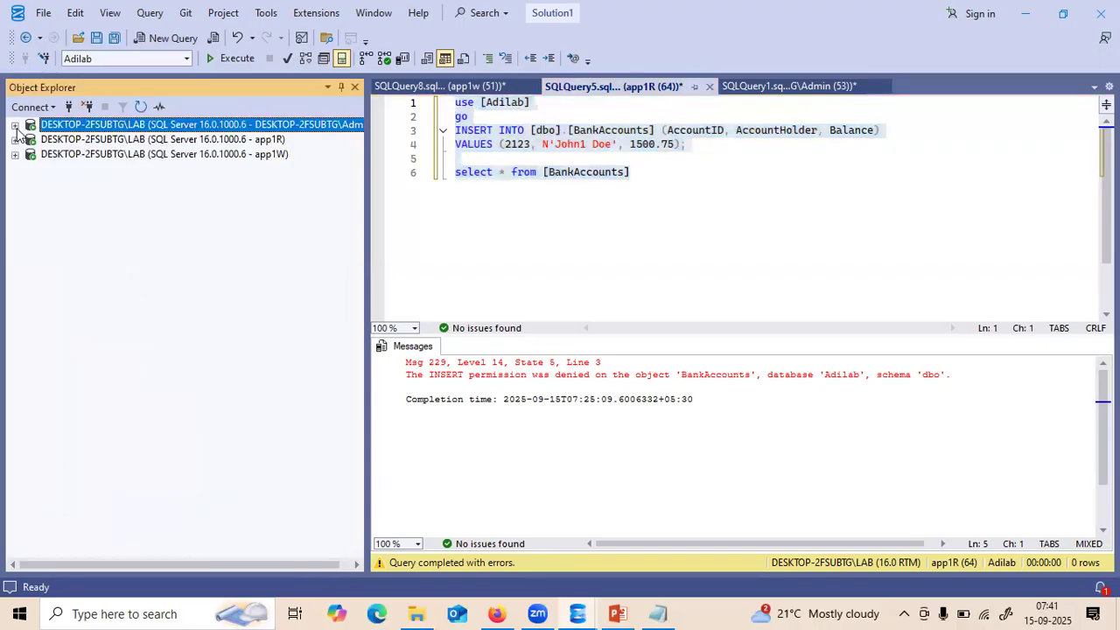
click(138, 146)
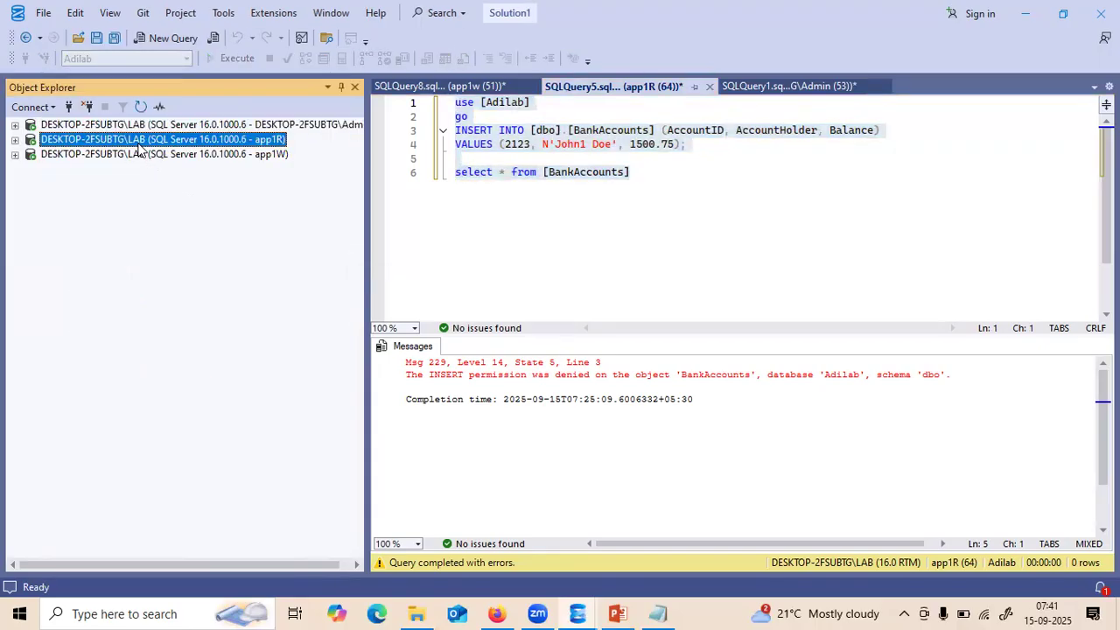
click(15, 140)
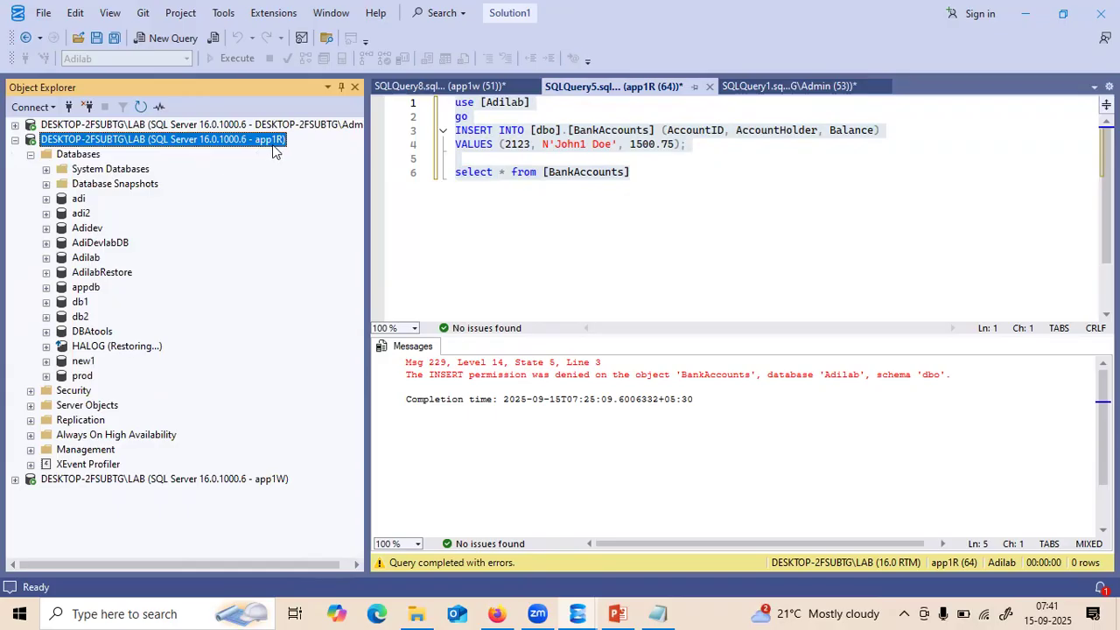
click(88, 257)
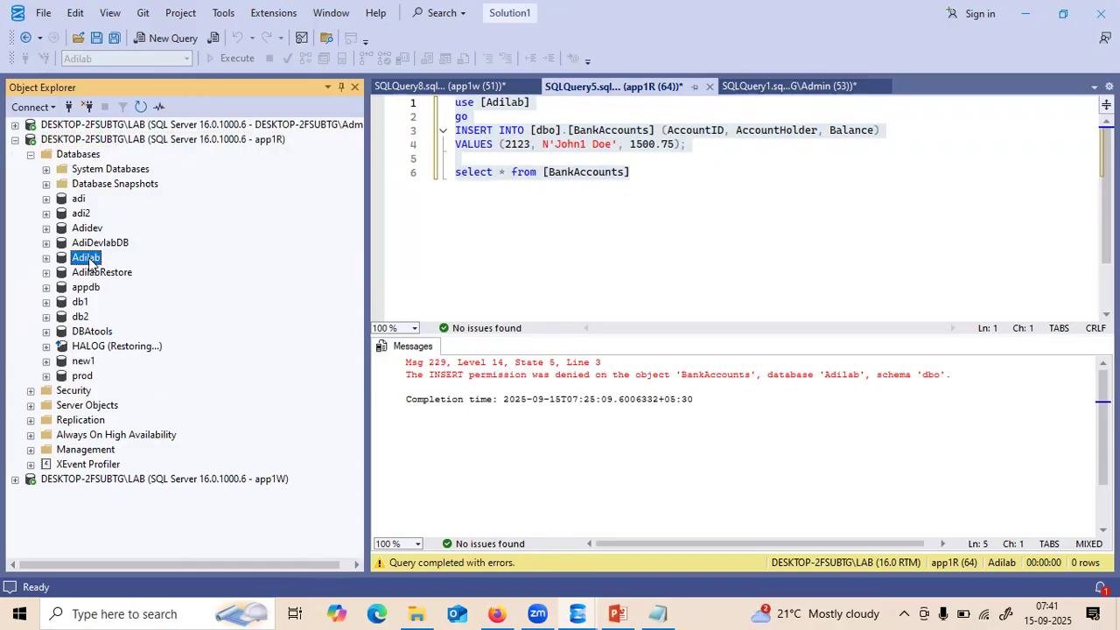
- In a new app1R query on Adilab, paste the script and run the SELECT, returning 5 rows
click(166, 38)
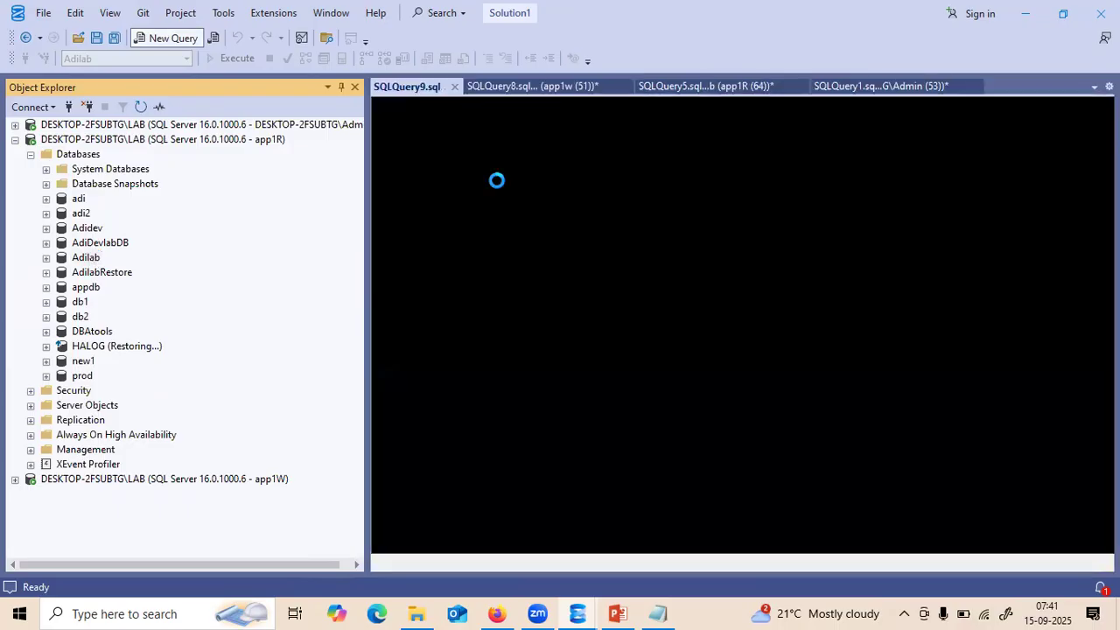
key(ctrl+v)
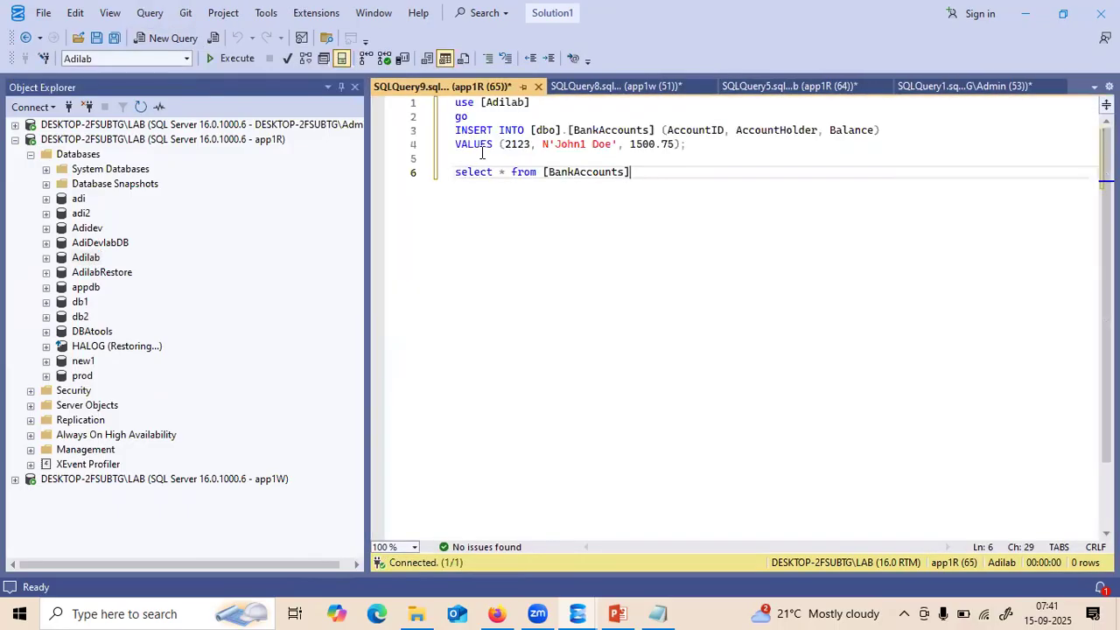
drag(633, 172, 442, 172)
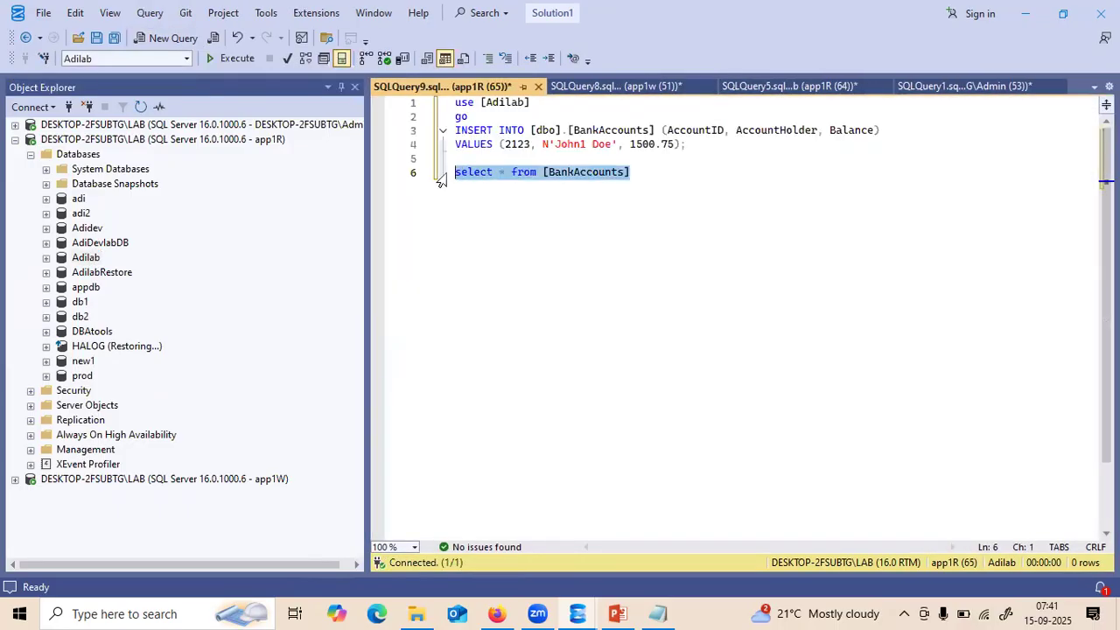
key(F5)
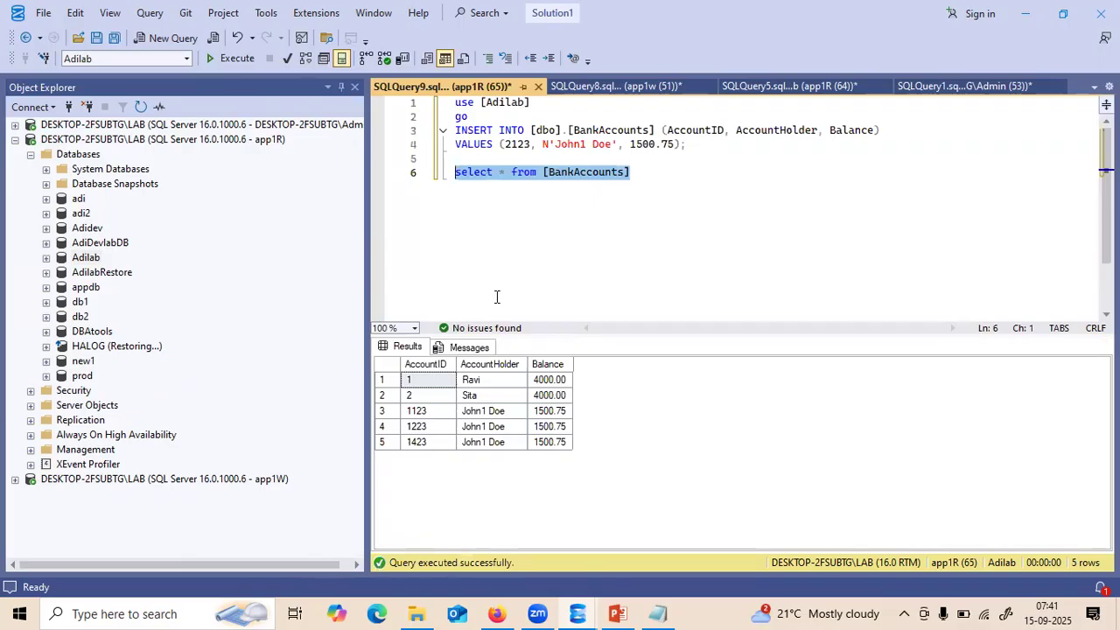
- Change the INSERT's AccountID from 2123 to 3123 and execute lines 1–4
click(512, 147)
key(BackSpace)
text(3)
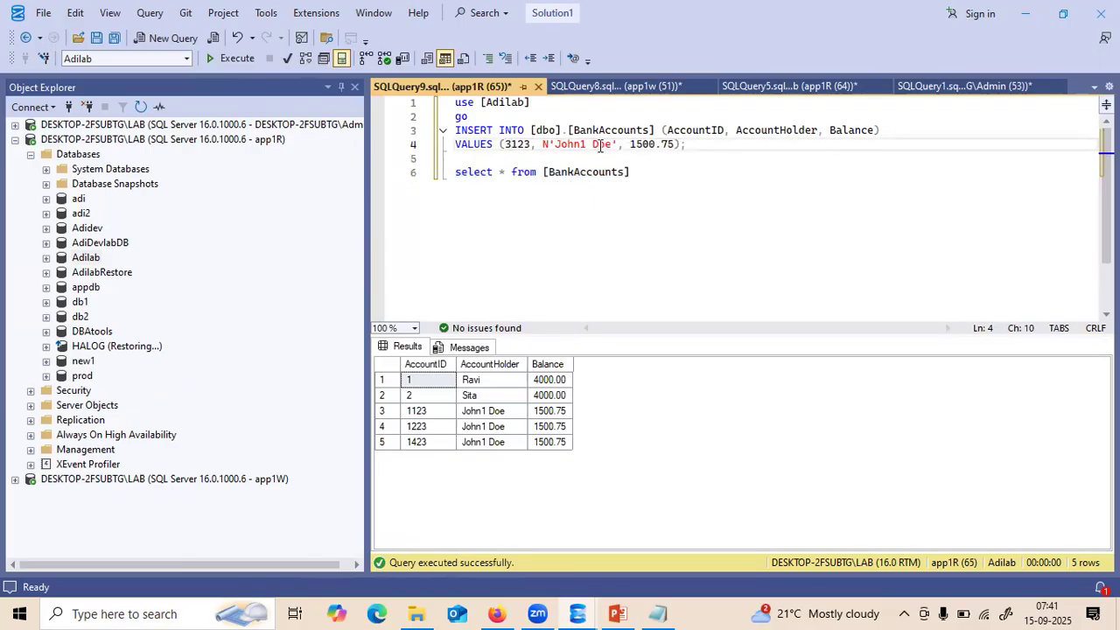
drag(697, 146, 409, 107)
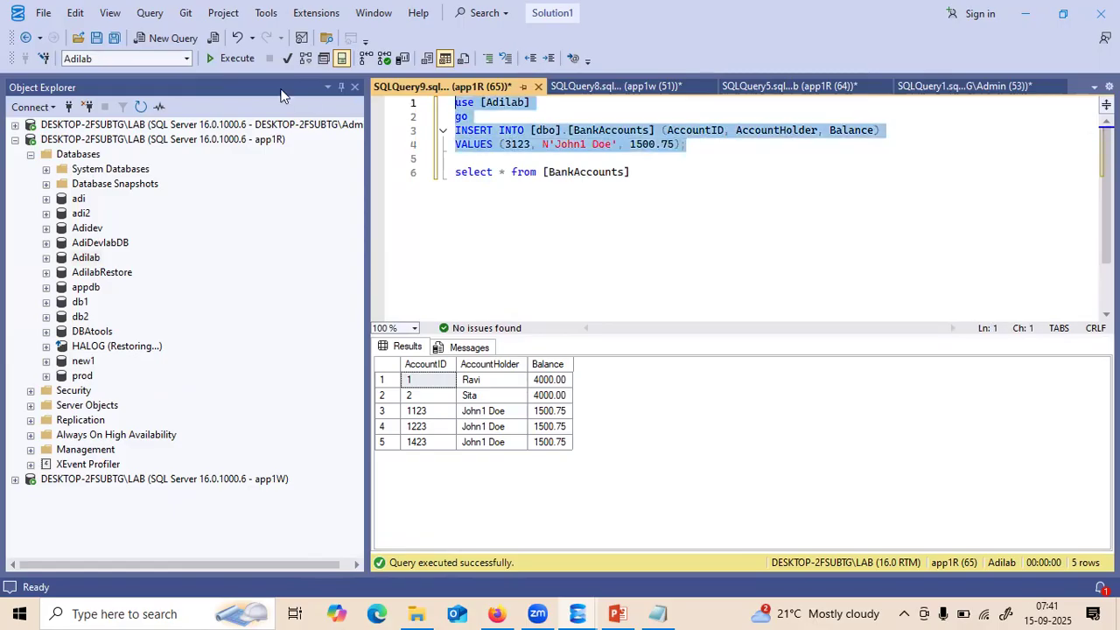
click(236, 58)
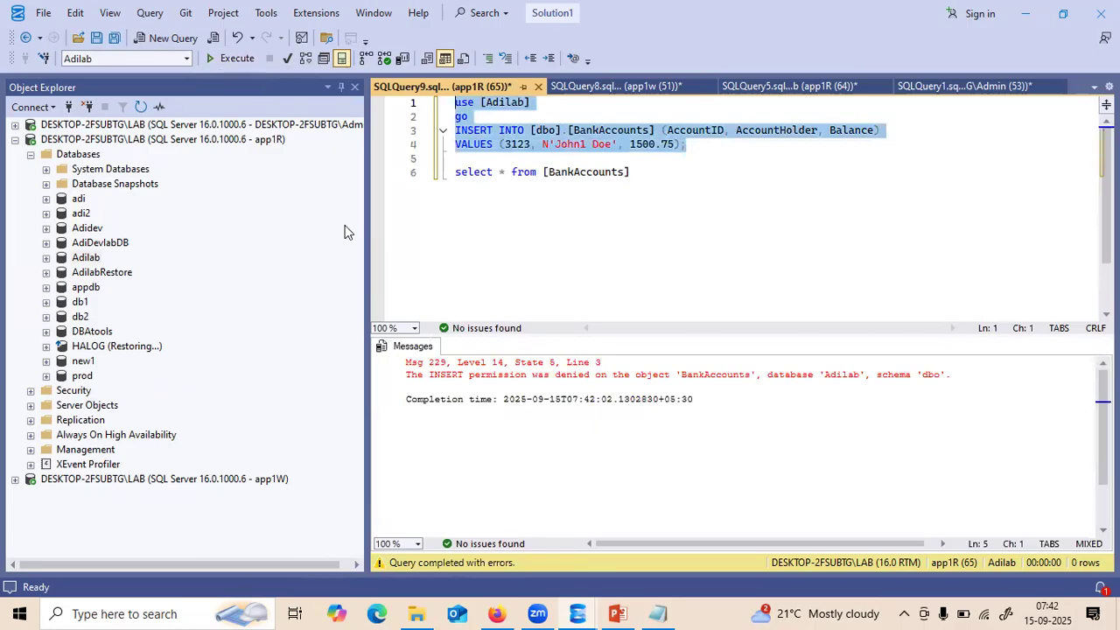
- Collapse app1R and expand admin server > Databases > Adilab > Security > Users
click(30, 155)
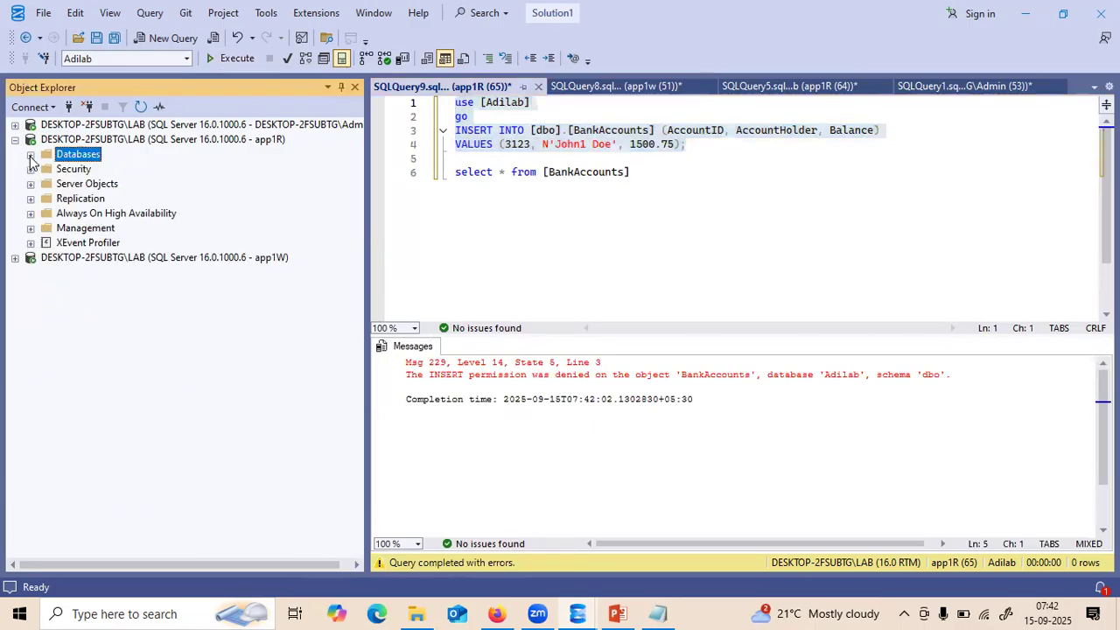
click(16, 140)
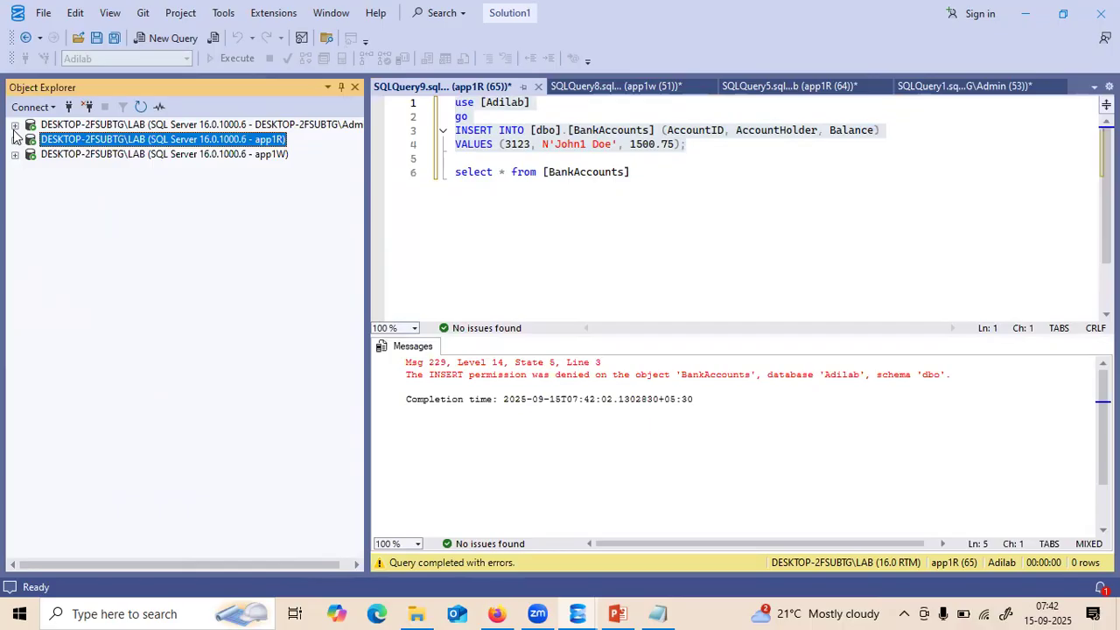
click(15, 126)
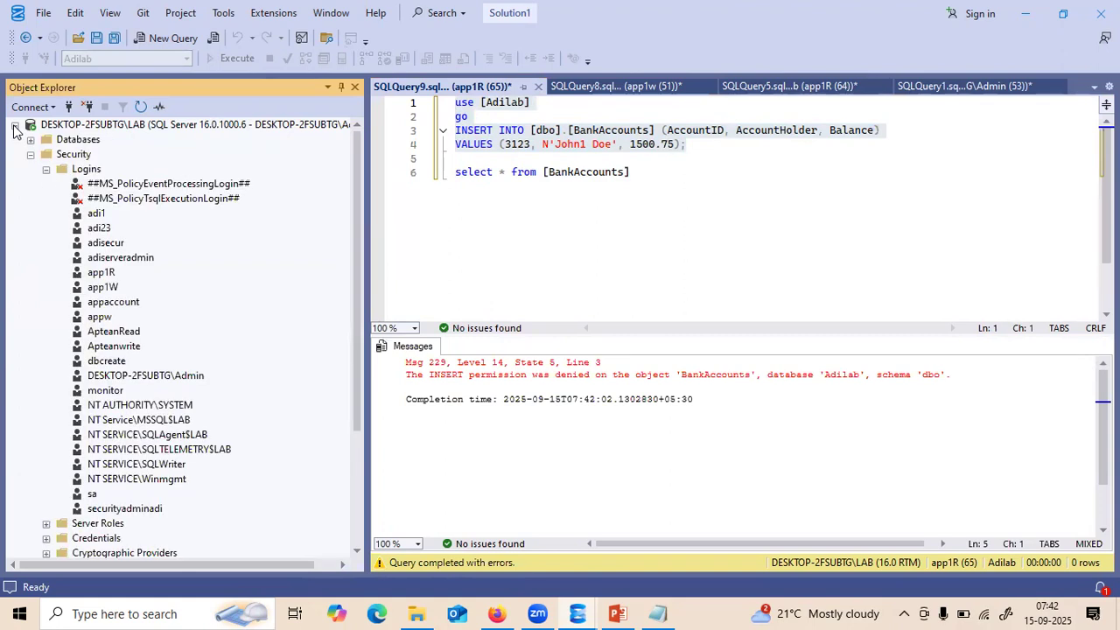
click(30, 154)
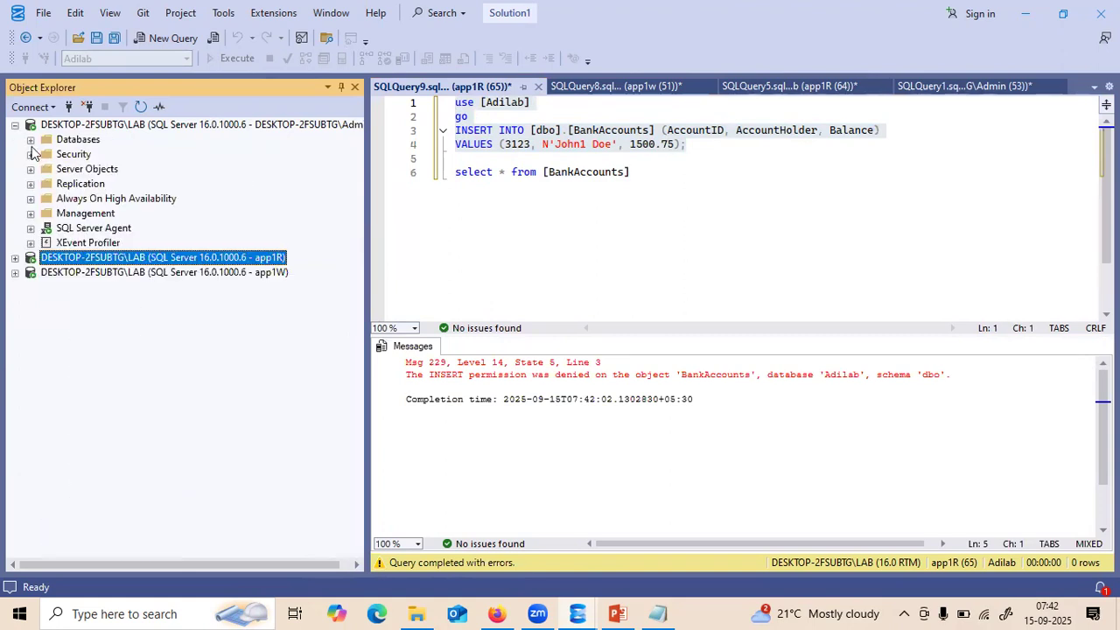
click(31, 140)
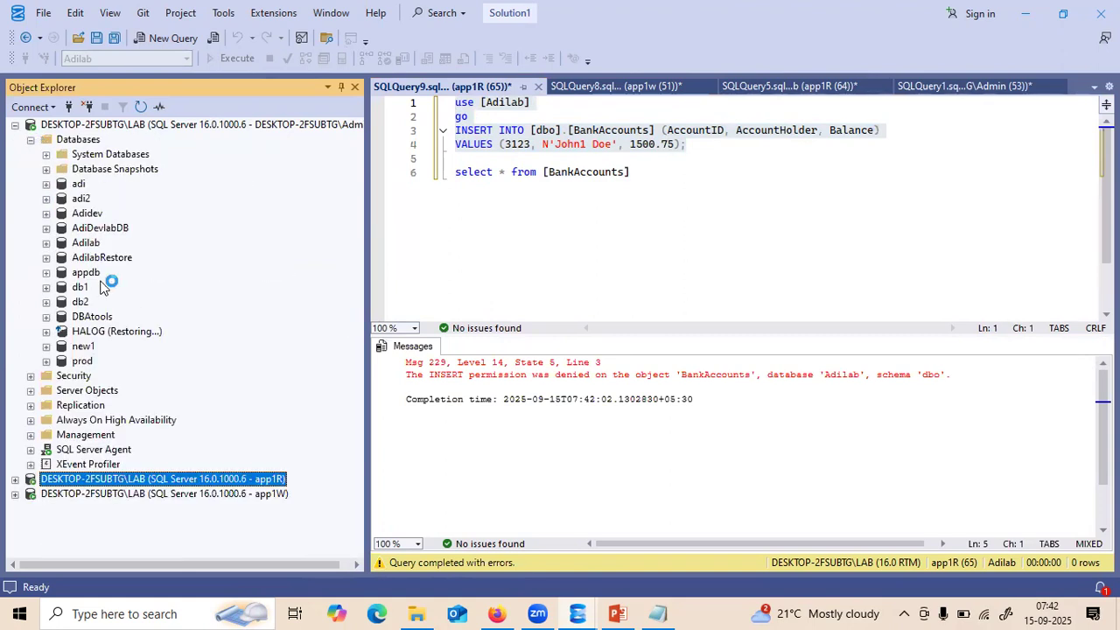
click(46, 243)
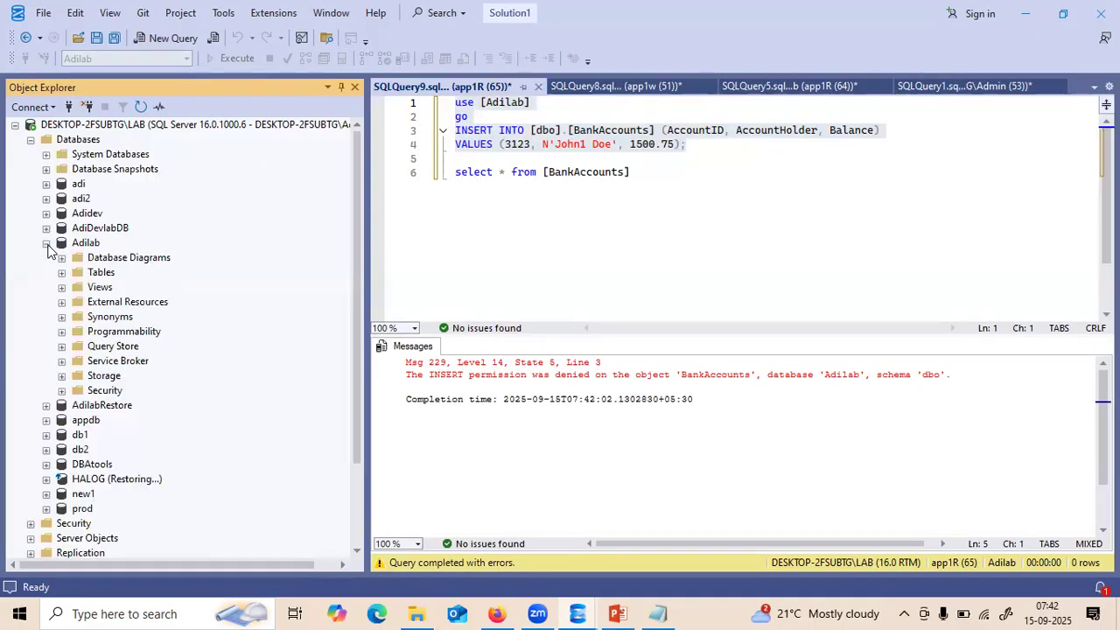
click(62, 390)
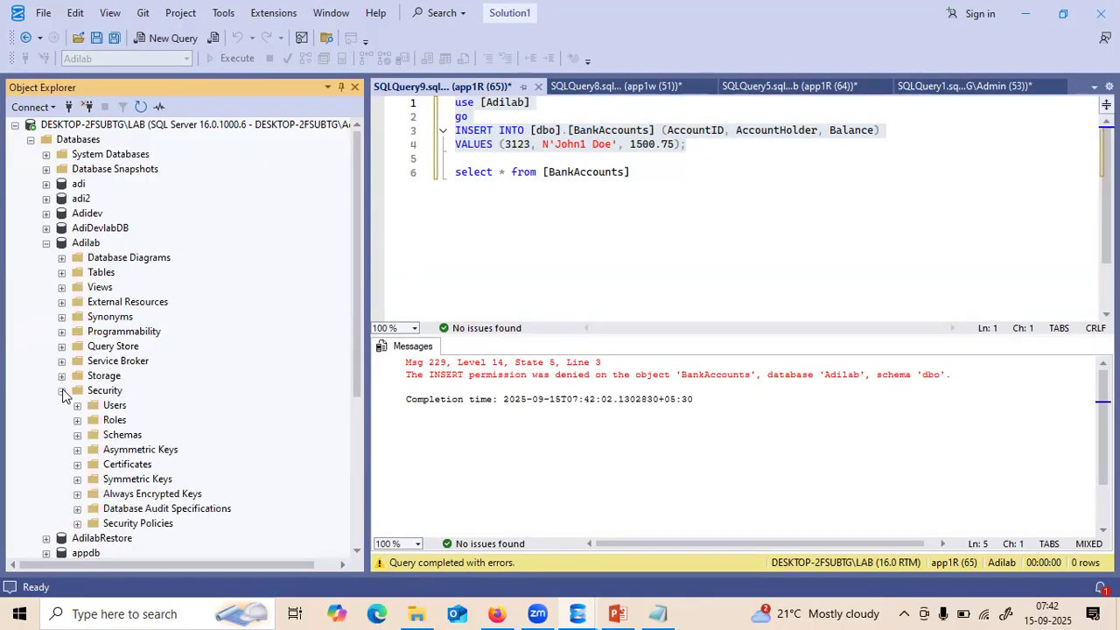
click(78, 405)
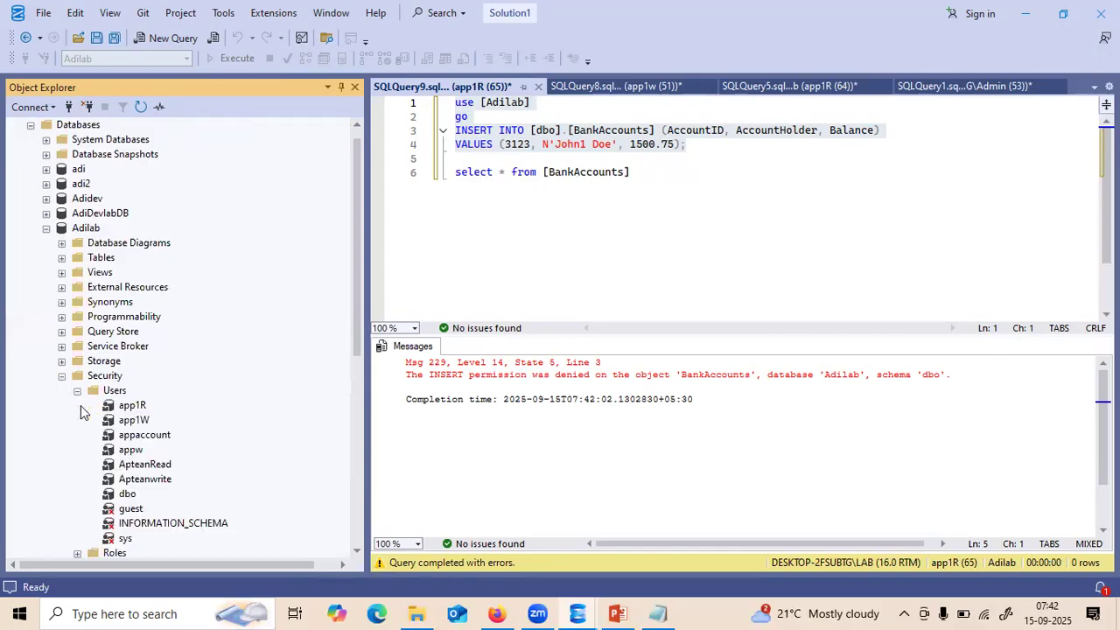
- Open the app1R user's properties, check Membership shows only db_datareader, then view Securables
right_click(132, 408)
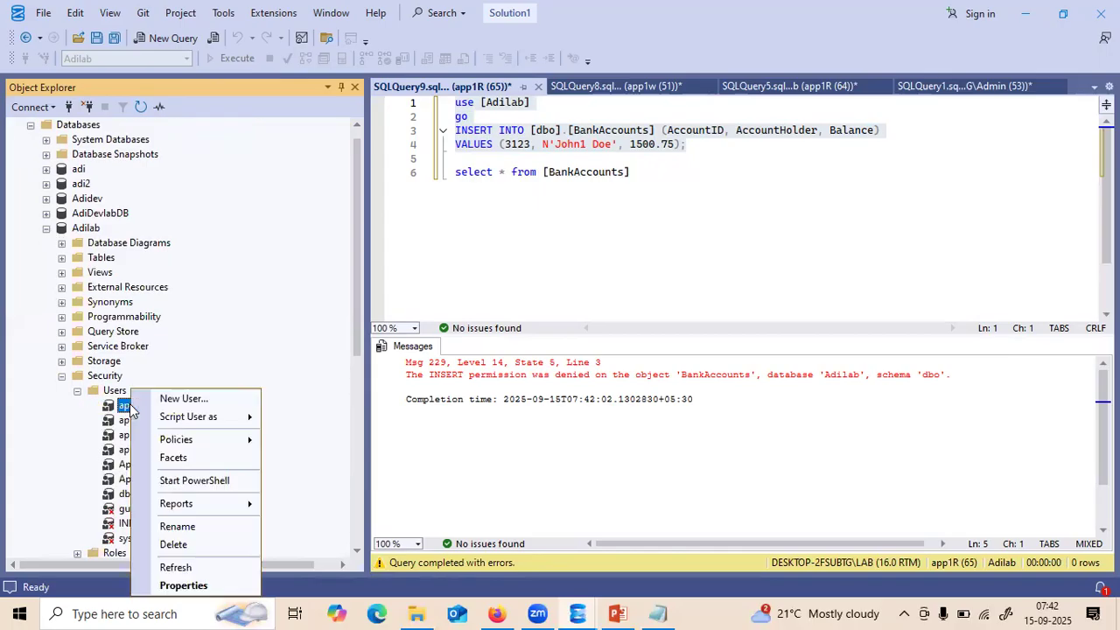
click(172, 586)
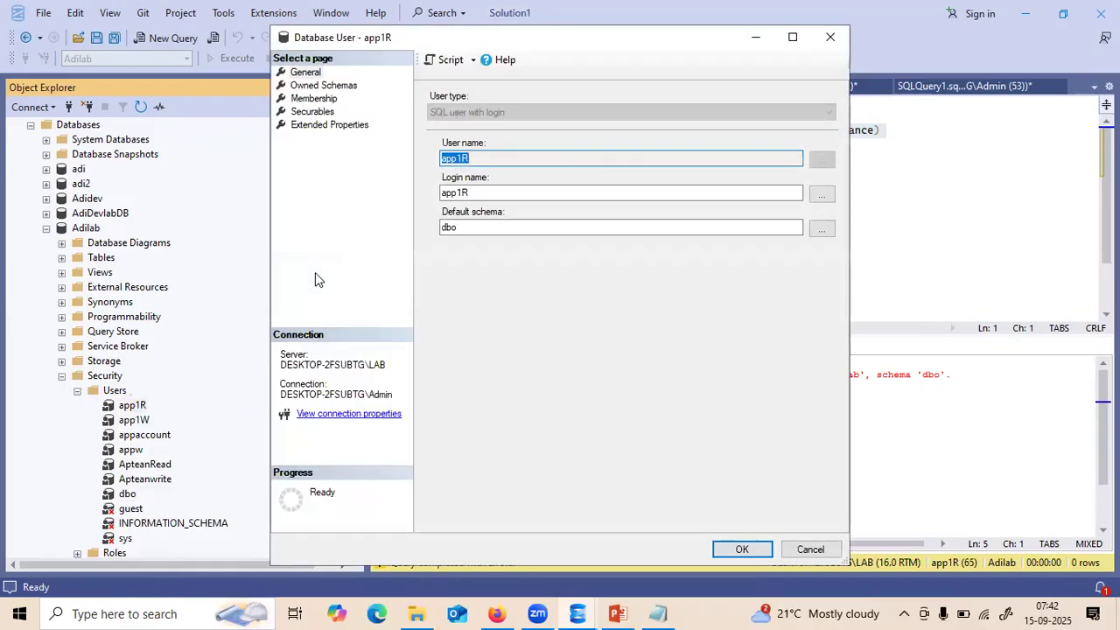
click(313, 99)
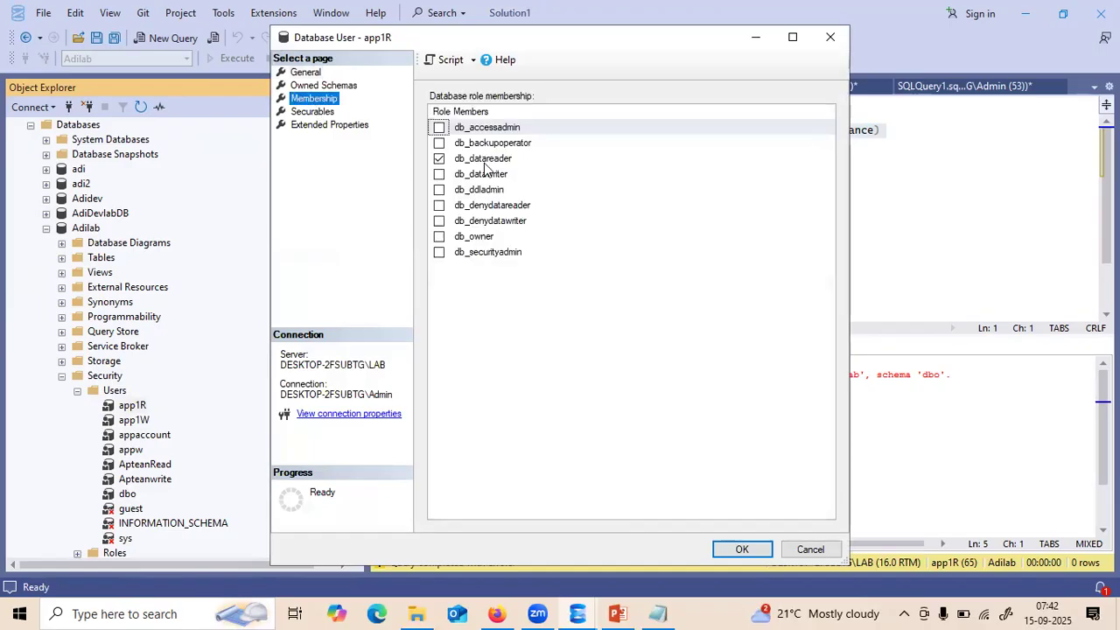
click(313, 111)
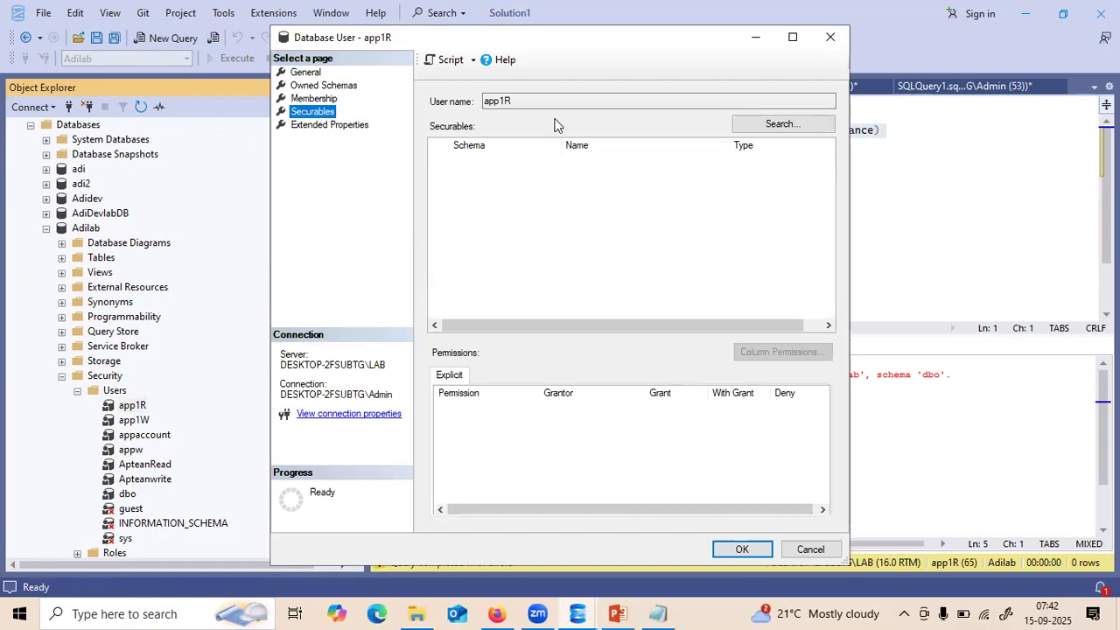
- Add all Adilab tables as app1R securables and tick Grant for Insert on dbo.BankAccounts
click(797, 125)
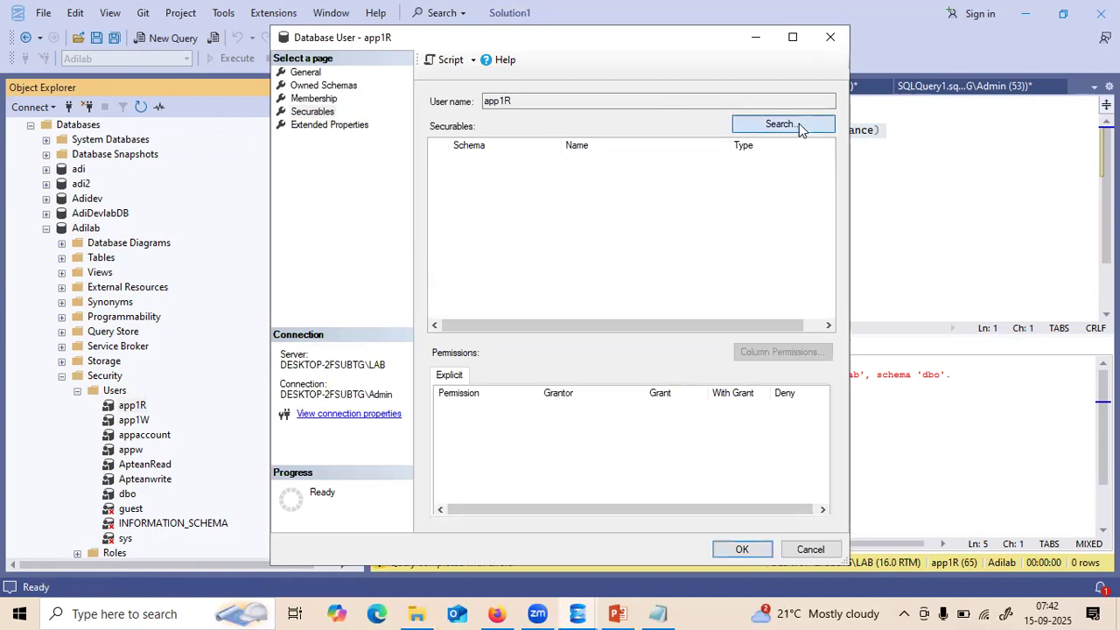
click(441, 287)
click(530, 375)
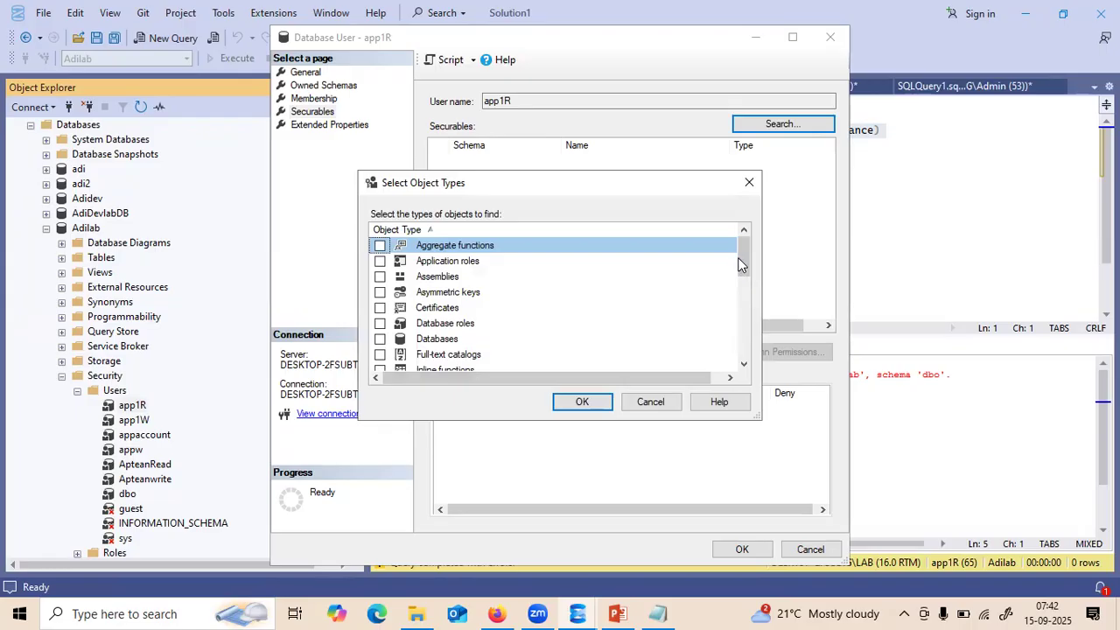
drag(741, 259, 743, 322)
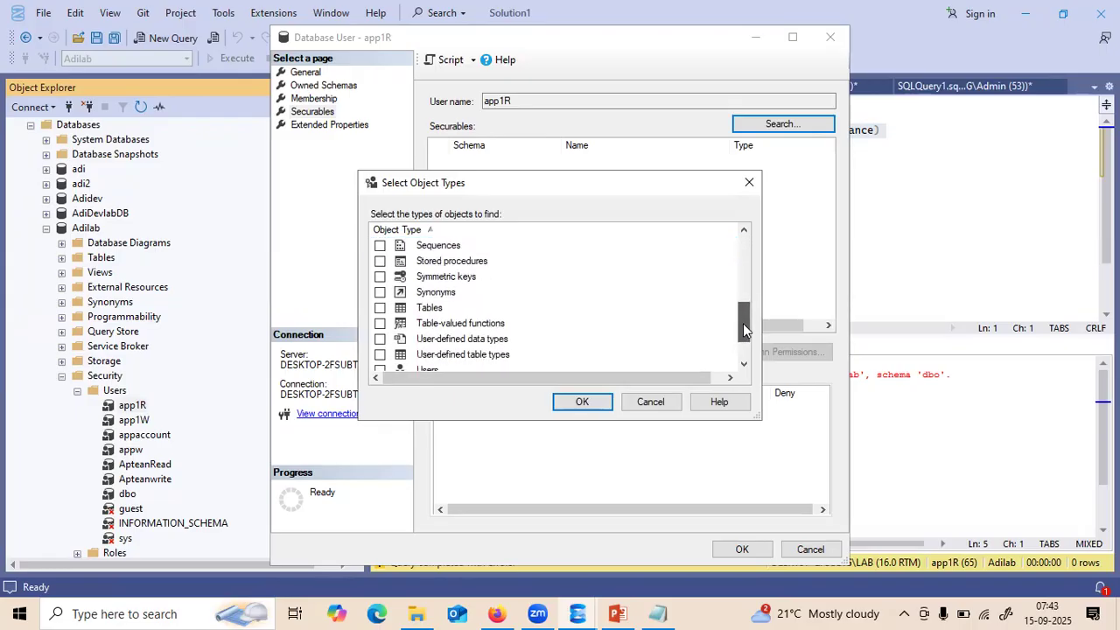
click(379, 308)
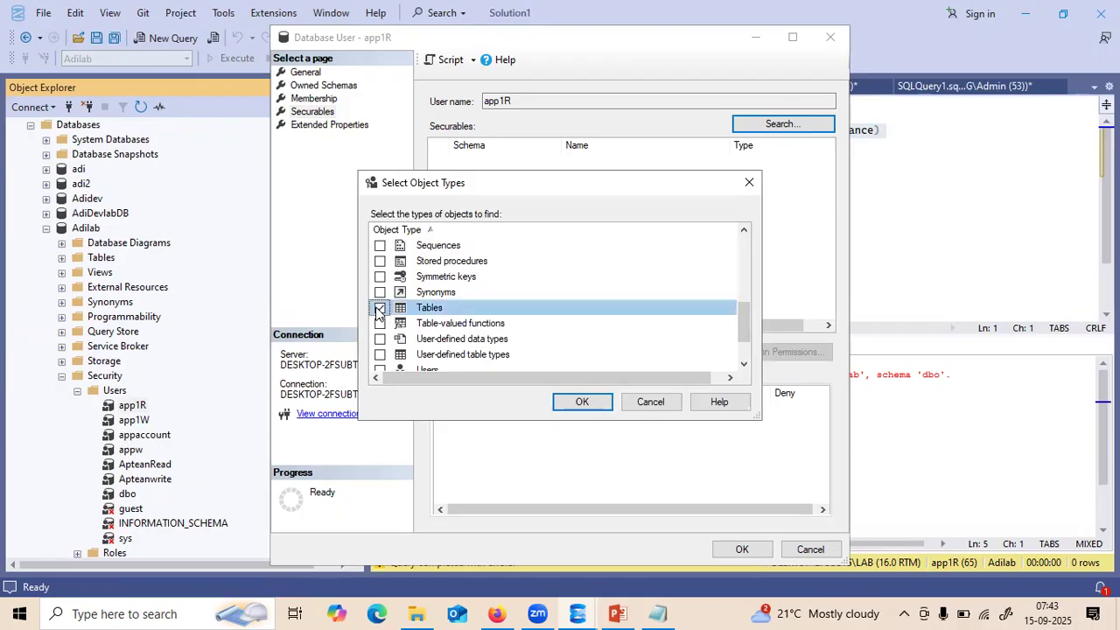
click(582, 402)
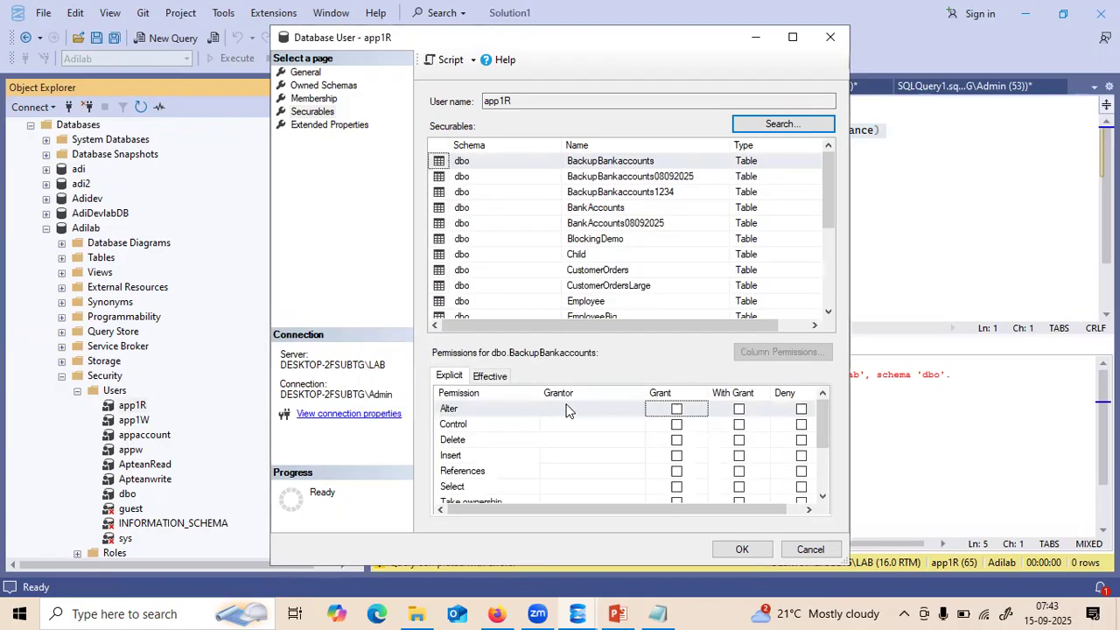
click(602, 210)
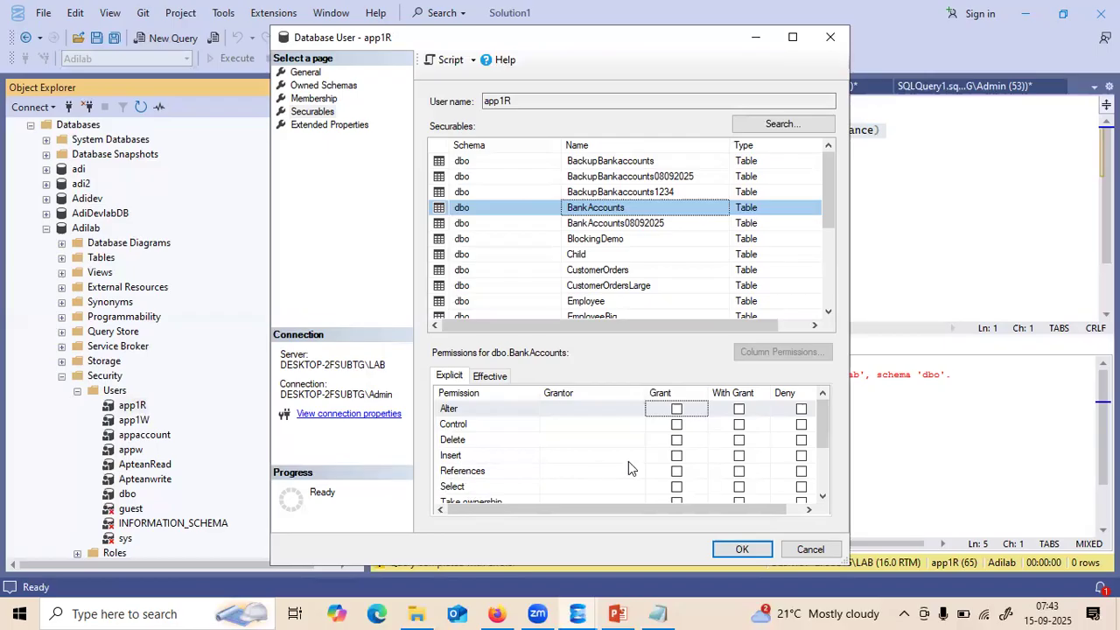
click(676, 455)
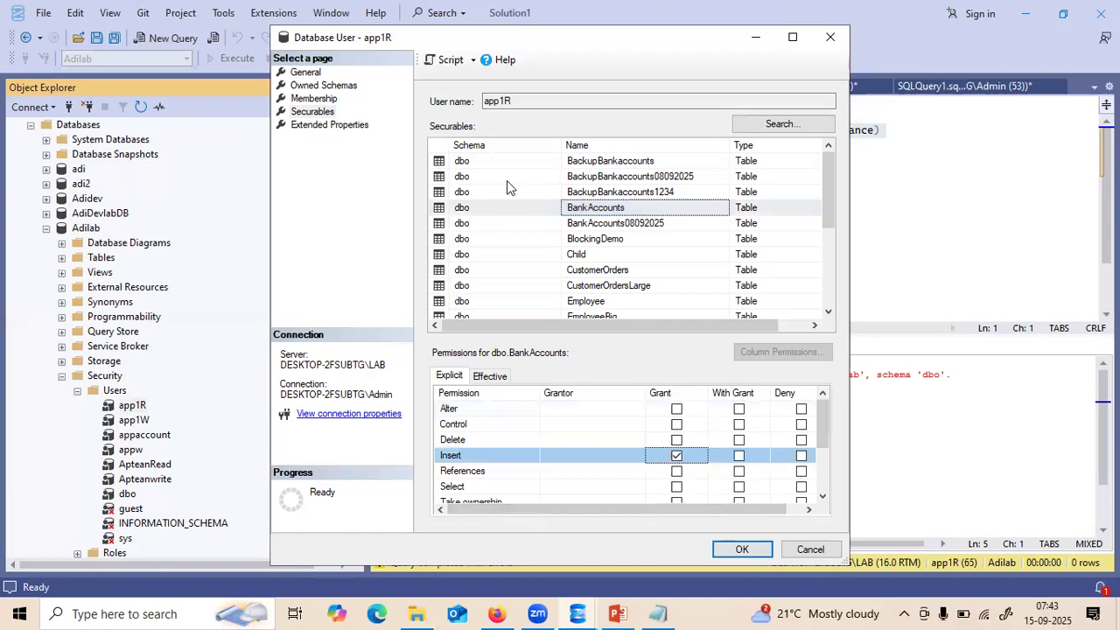
drag(440, 38, 499, 90)
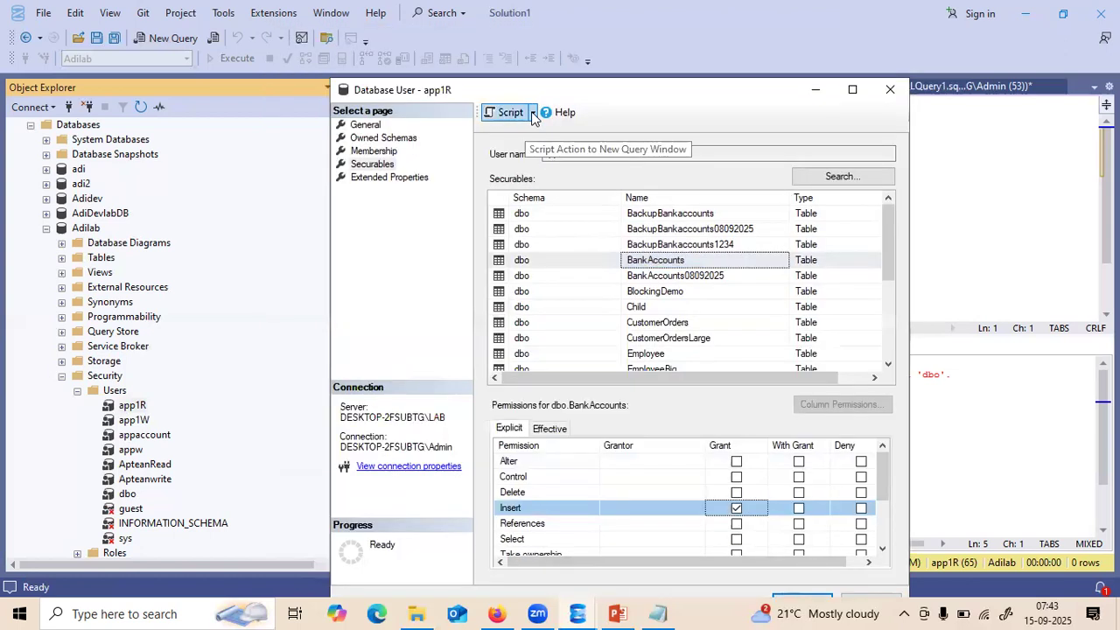
- Script the Insert permission change to a new query window and close the app1R user properties
click(532, 115)
click(534, 128)
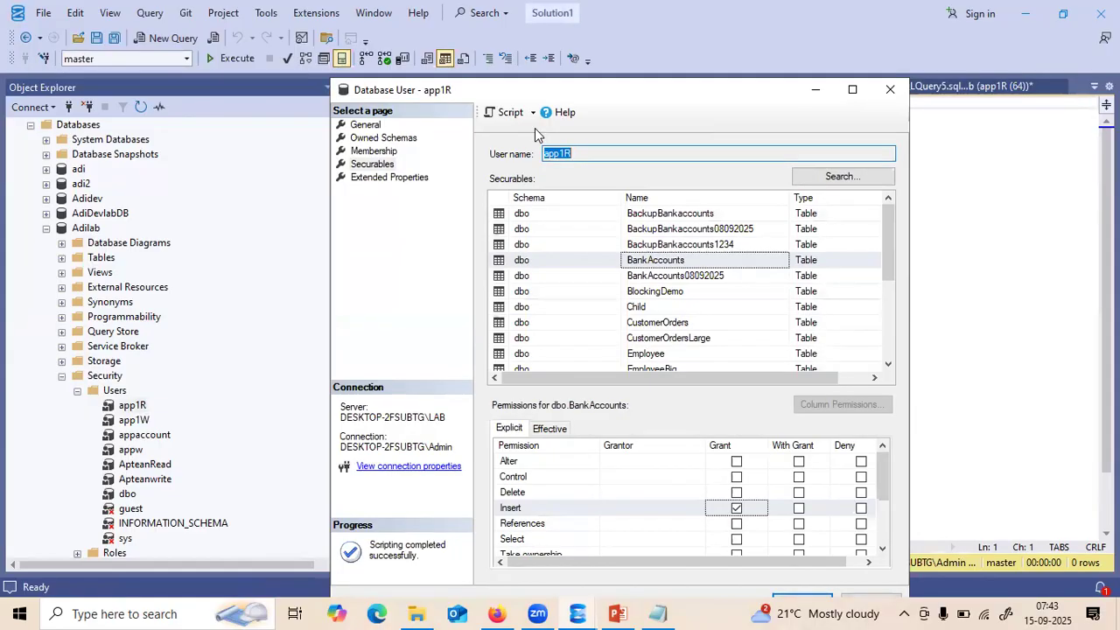
click(891, 91)
- Review and run the GRANT INSERT ON [dbo].[BankAccounts] TO [app1R] script successfully
click(470, 145)
drag(470, 145, 448, 129)
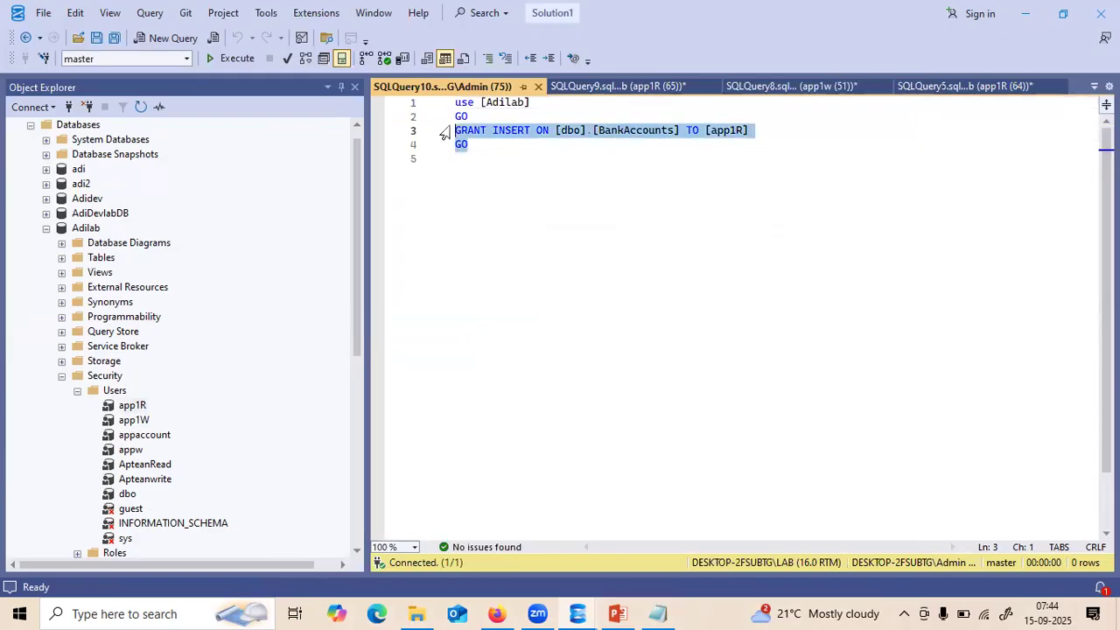
click(539, 158)
drag(554, 130, 681, 130)
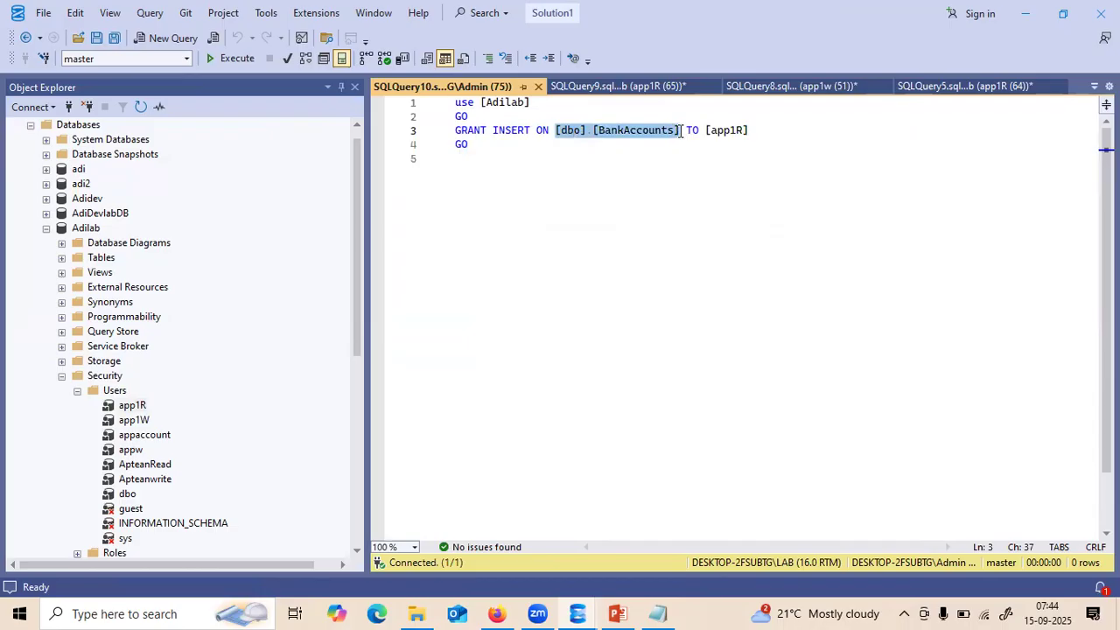
drag(750, 130, 706, 129)
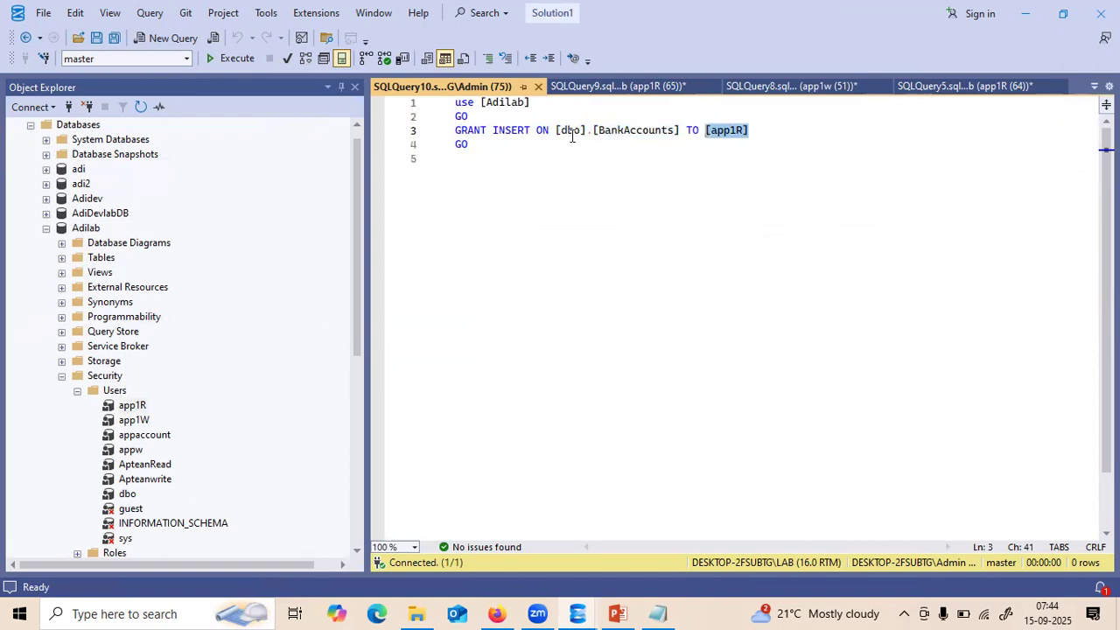
click(667, 158)
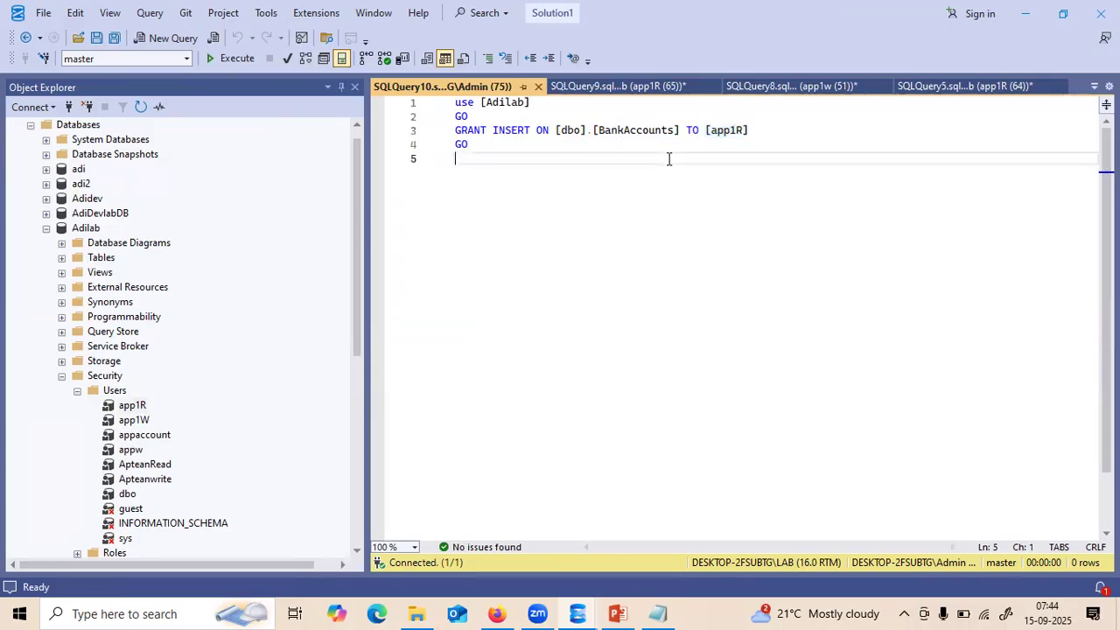
key(F5)
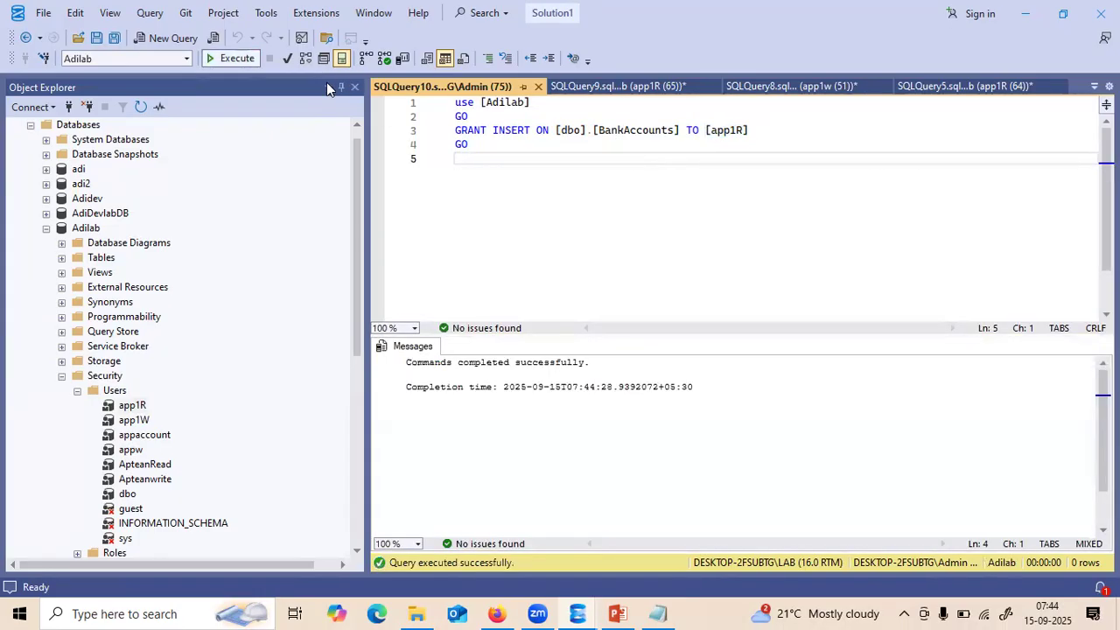
click(47, 229)
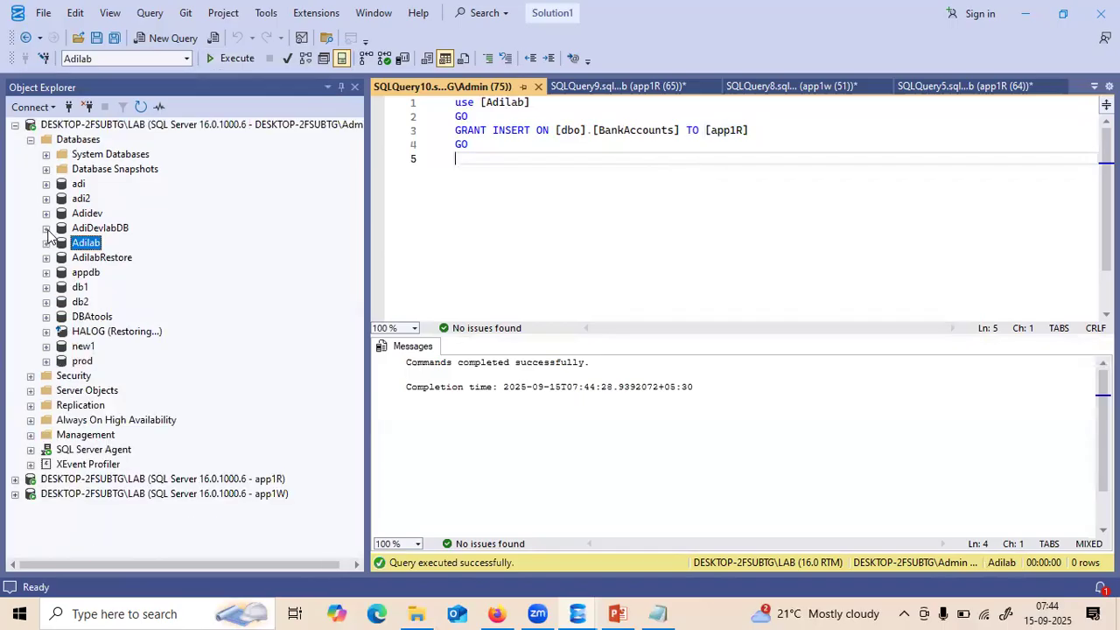
click(31, 140)
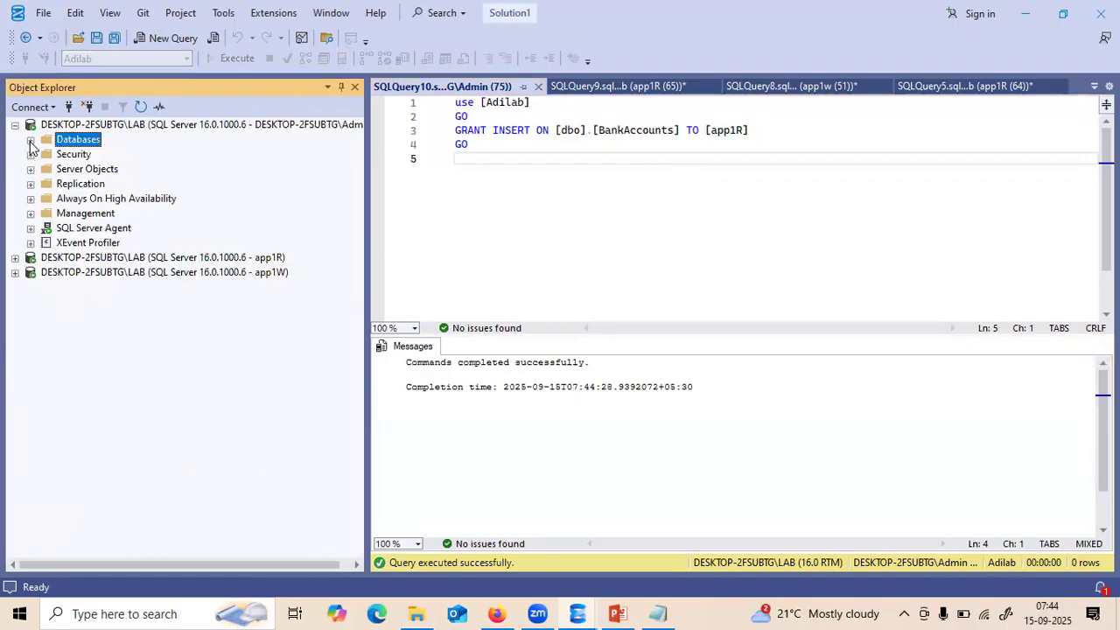
- Close the GRANT script and rerun app1R's USE and INSERT of account 3123, affecting 1 row
click(538, 86)
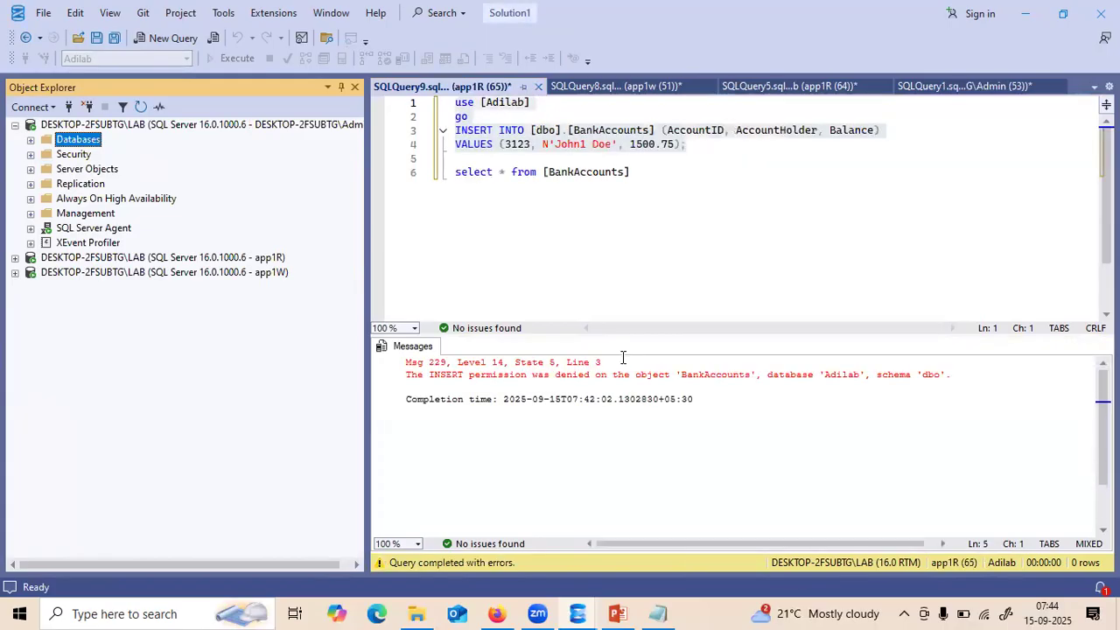
click(630, 263)
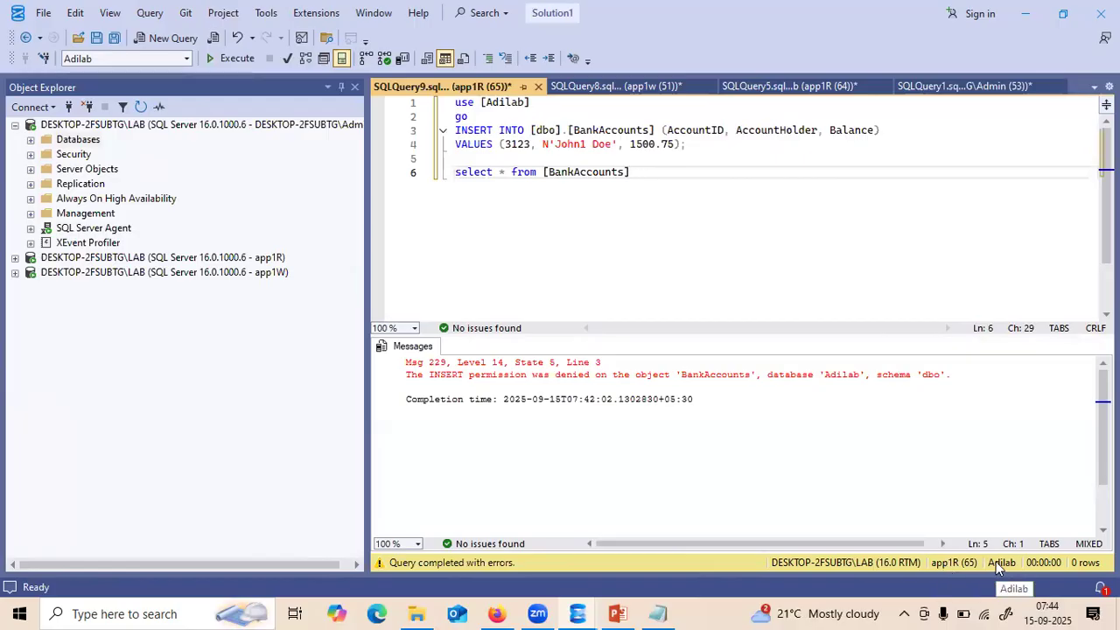
click(698, 145)
drag(698, 145, 452, 101)
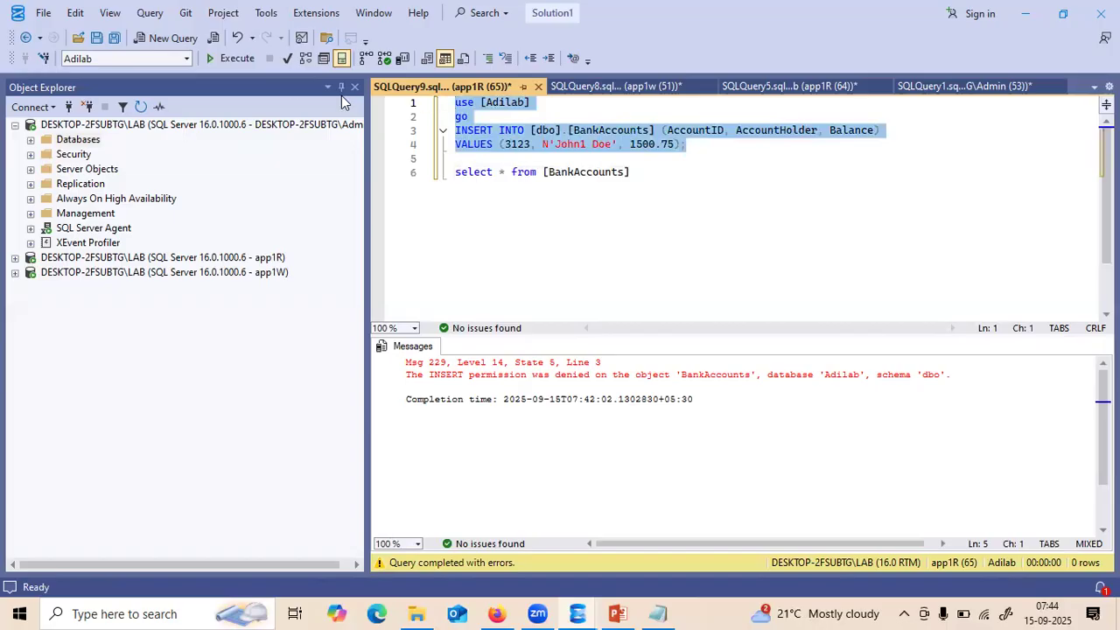
key(F5)
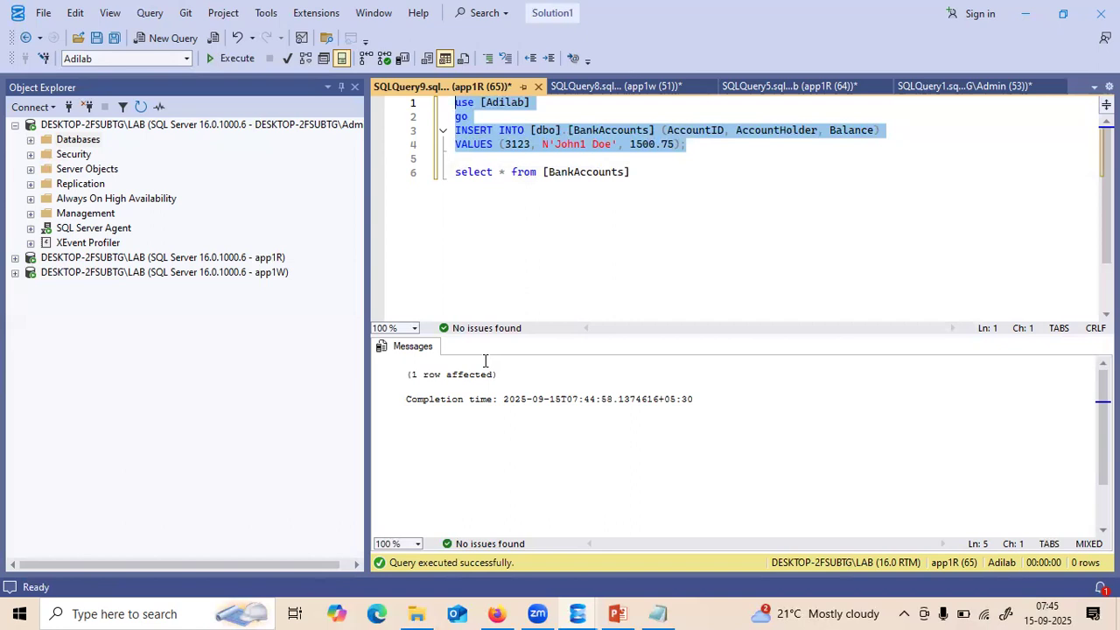
click(126, 125)
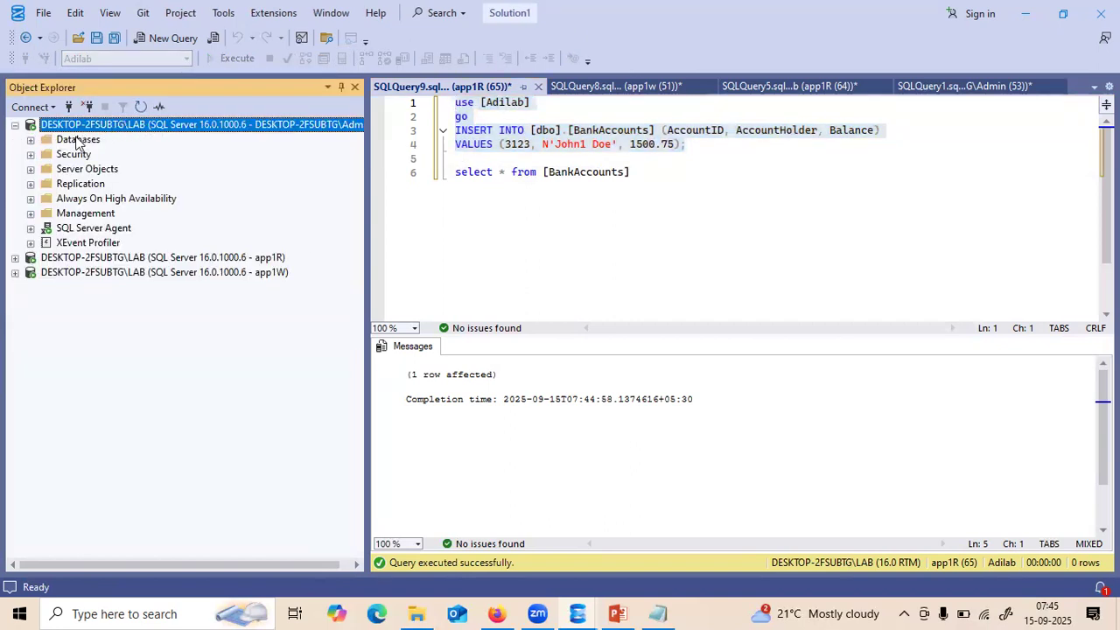
- Open the Login Properties of app1R from Security > Logins in Object Explorer
click(31, 141)
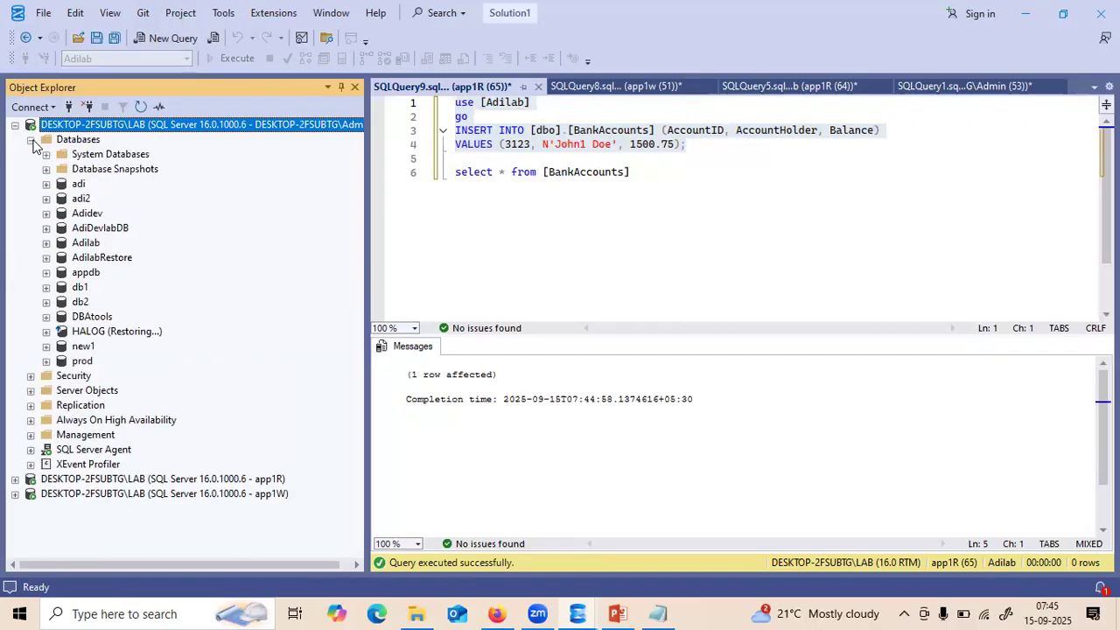
click(46, 244)
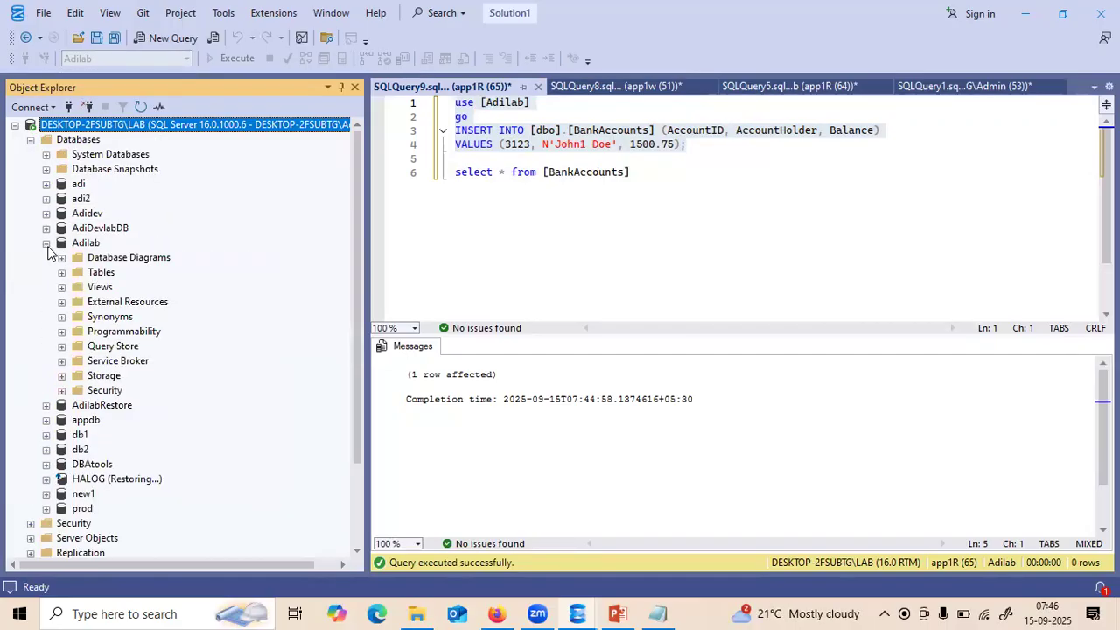
click(47, 243)
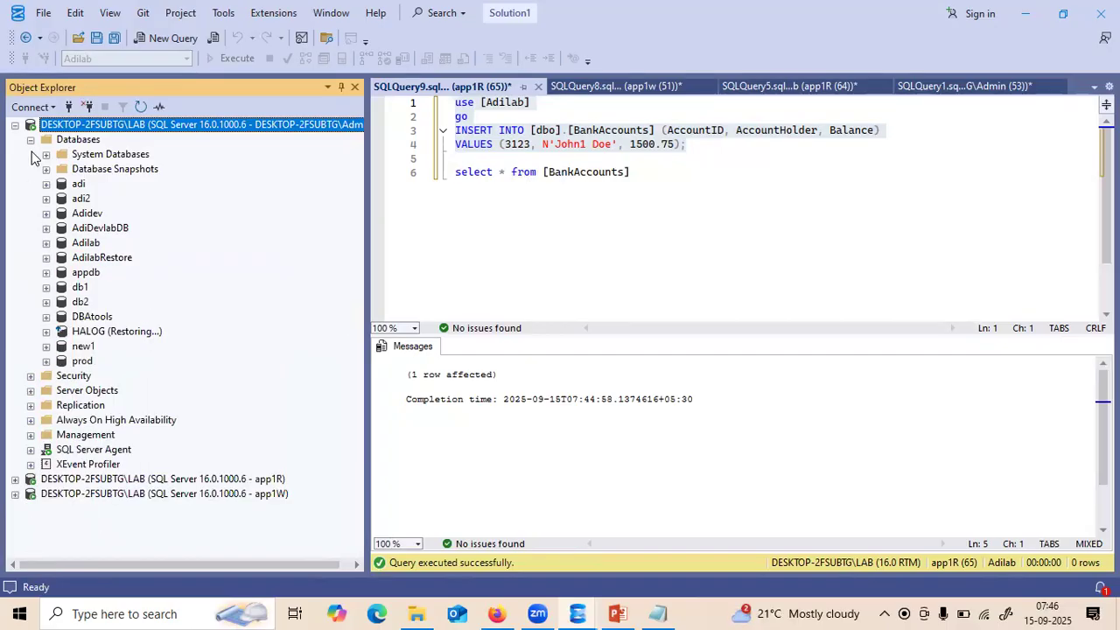
click(30, 377)
click(47, 390)
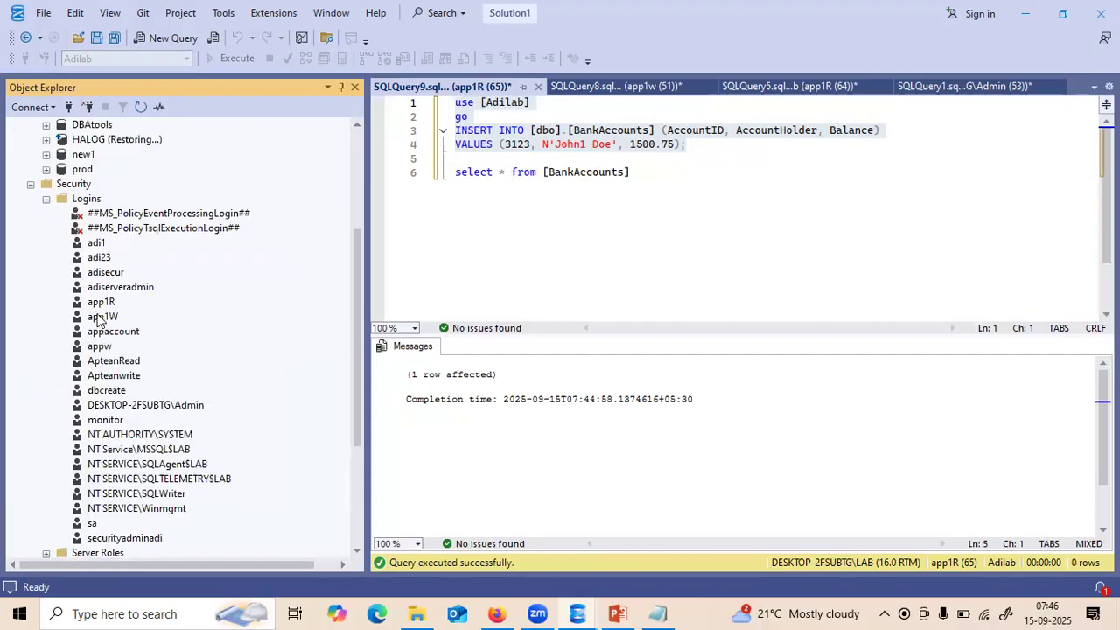
click(91, 302)
double_click(92, 303)
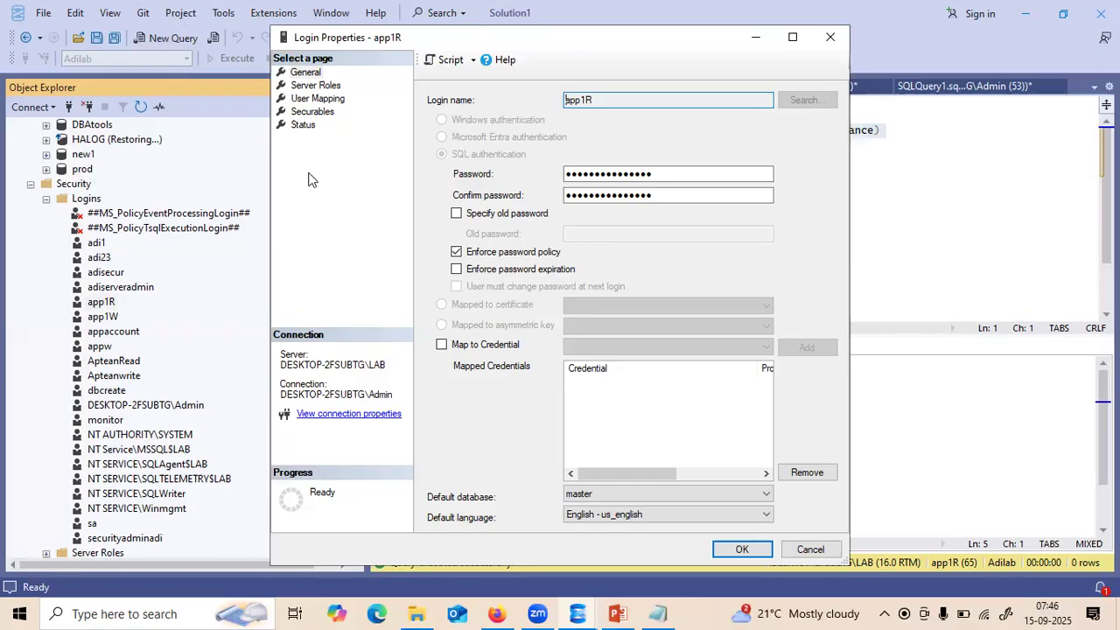
- On User Mapping, make app1R a member of db_denydatawriter in the Adilab database
click(302, 101)
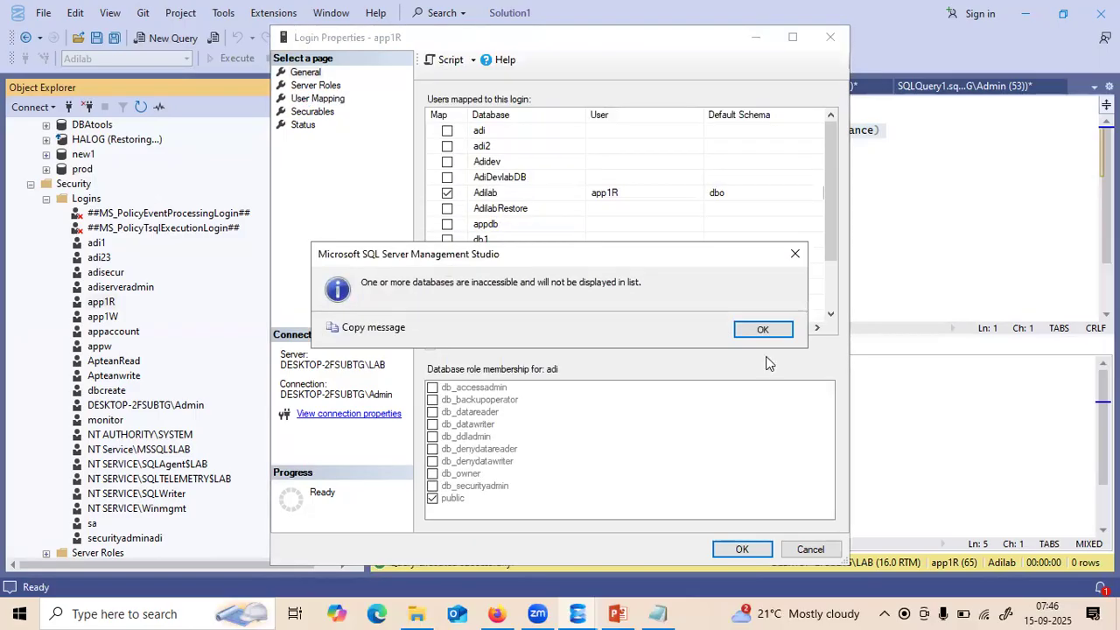
click(758, 329)
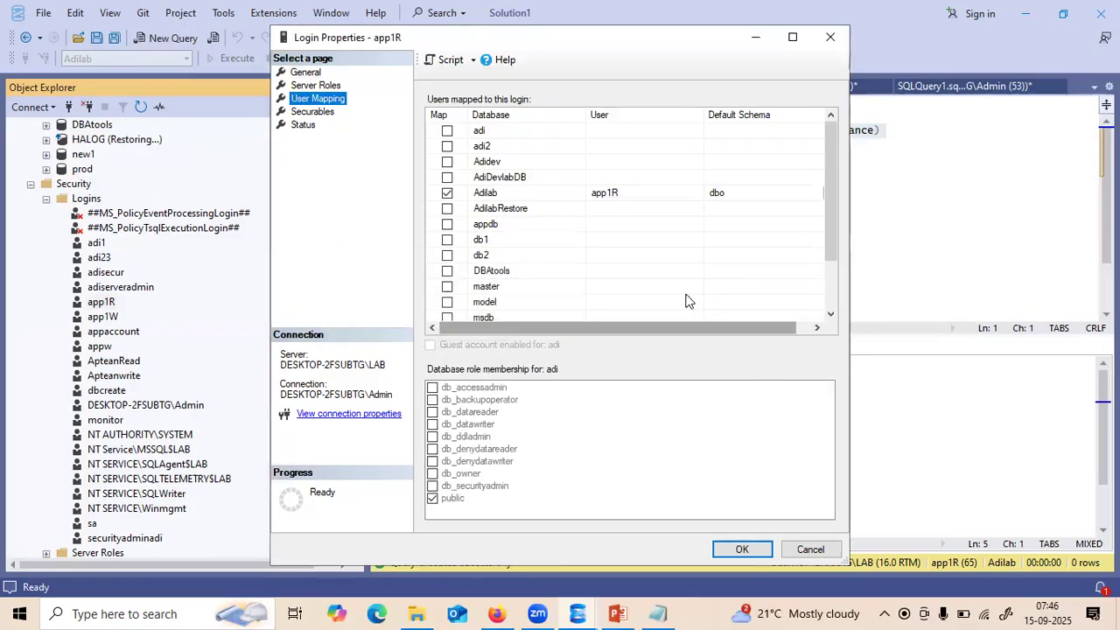
click(518, 196)
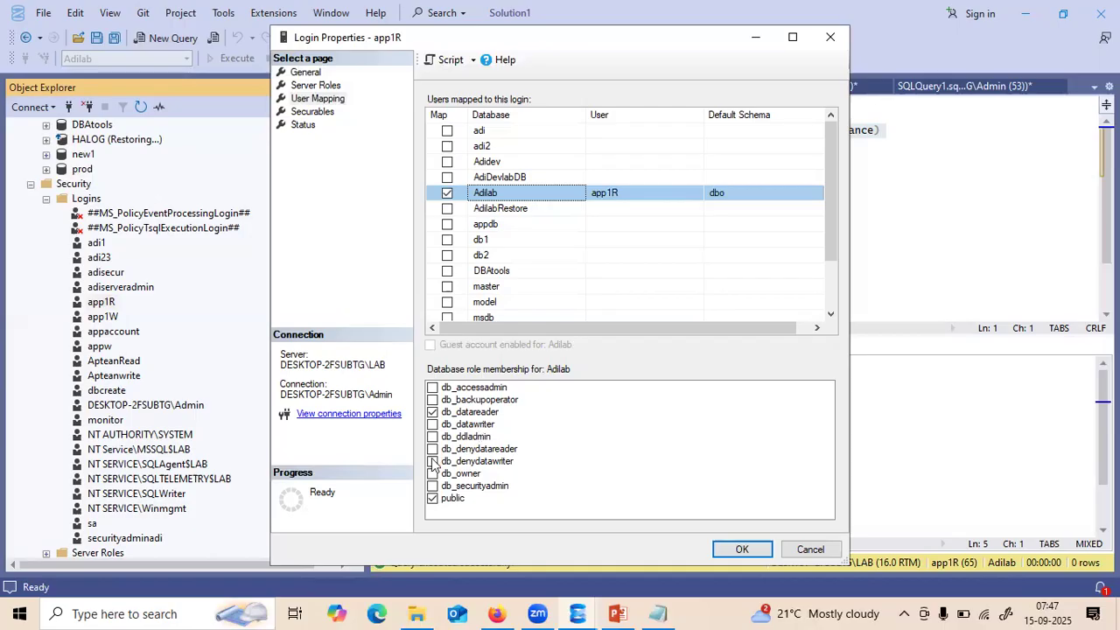
click(431, 461)
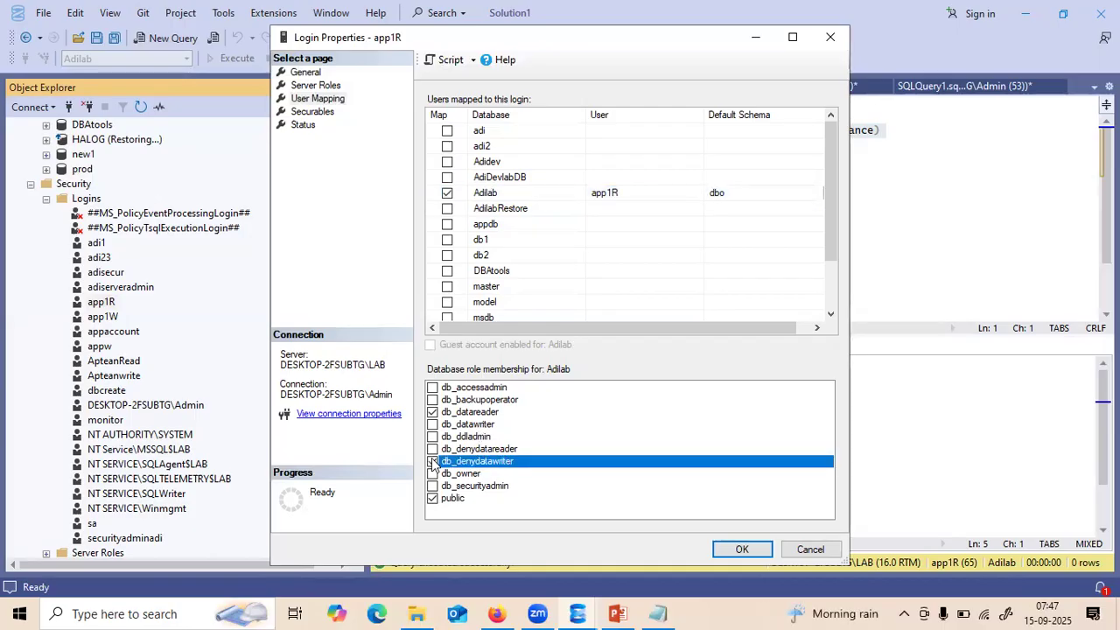
click(432, 461)
- Script the role change to a new query and run the ALTER ROLE statement, then close it
drag(612, 37, 678, 101)
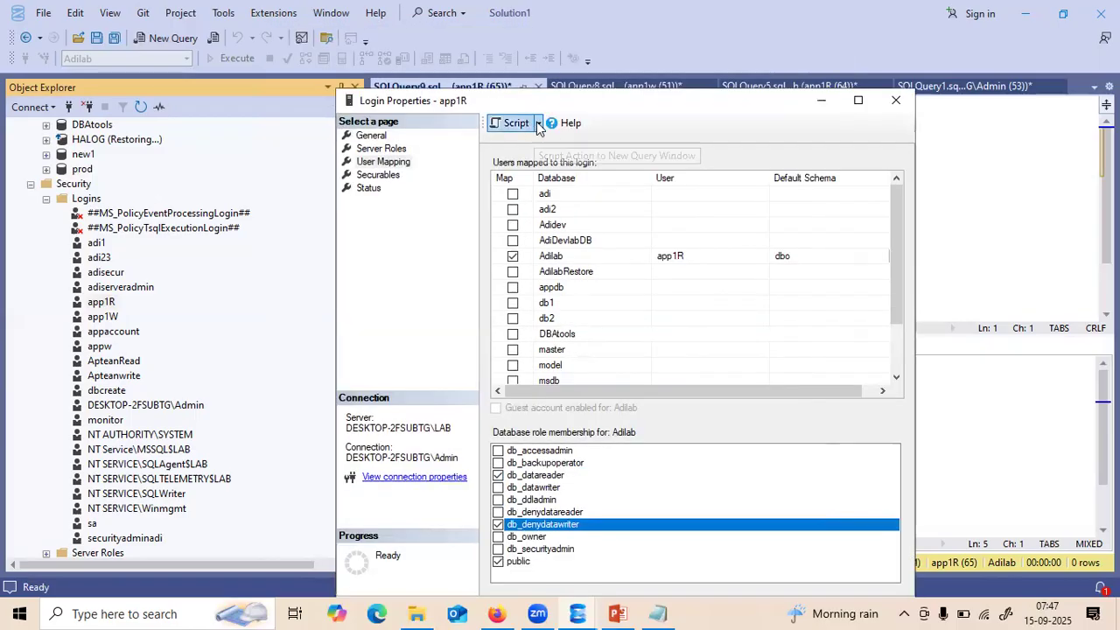
click(538, 124)
click(544, 142)
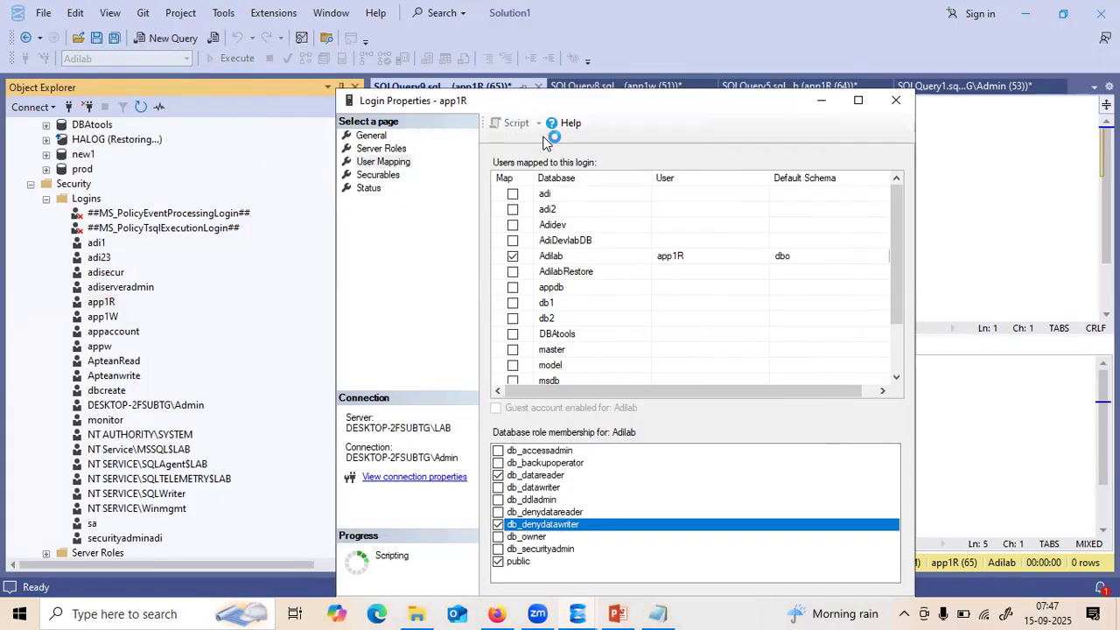
click(899, 102)
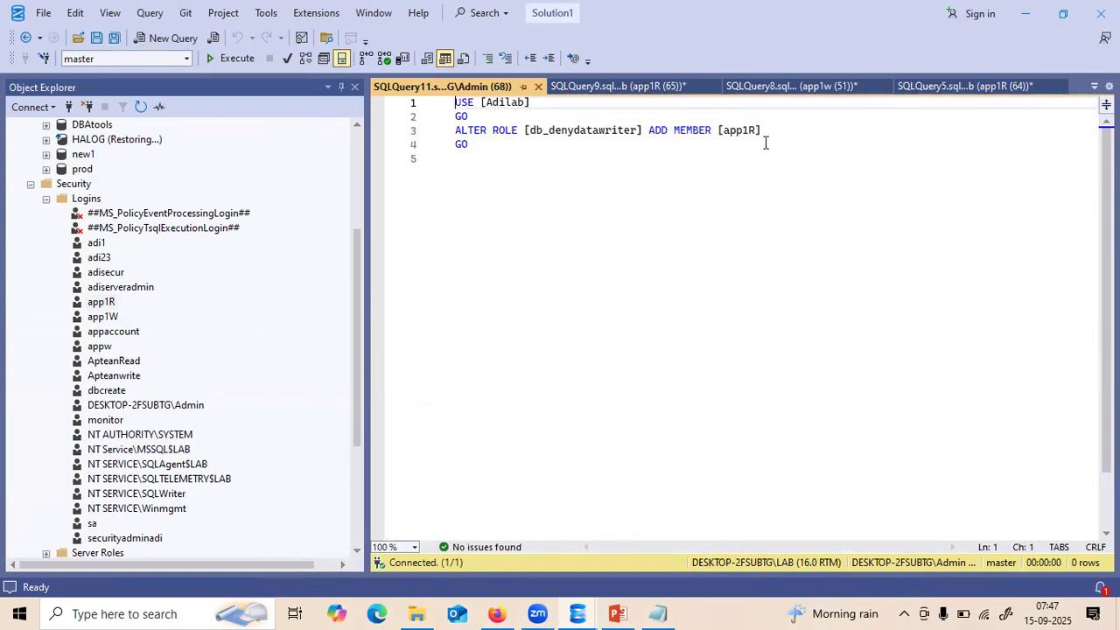
key(F5)
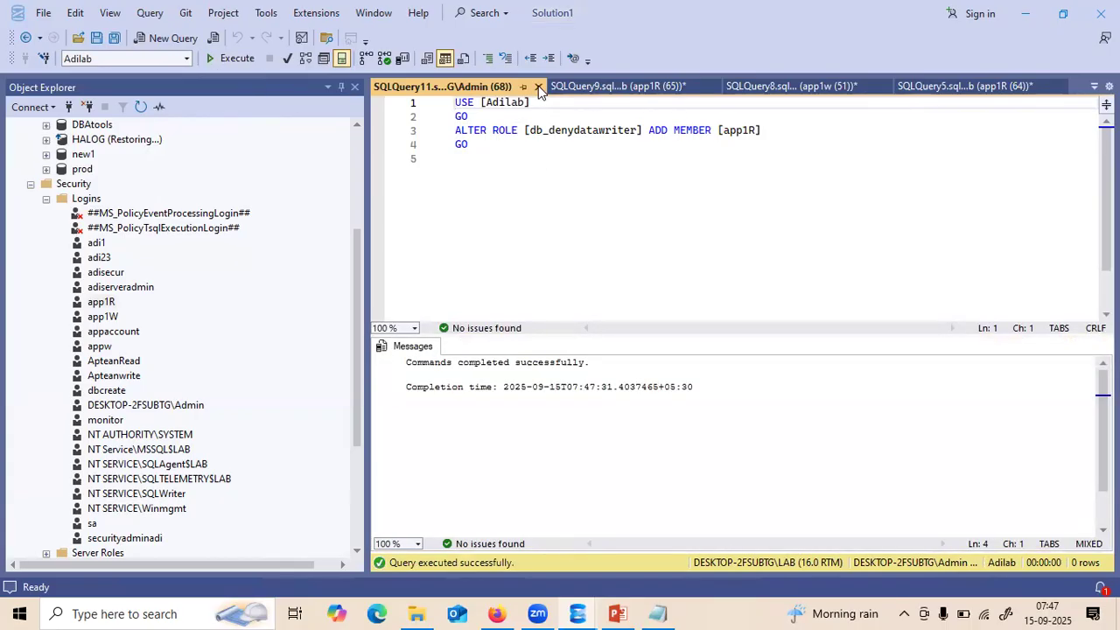
click(539, 91)
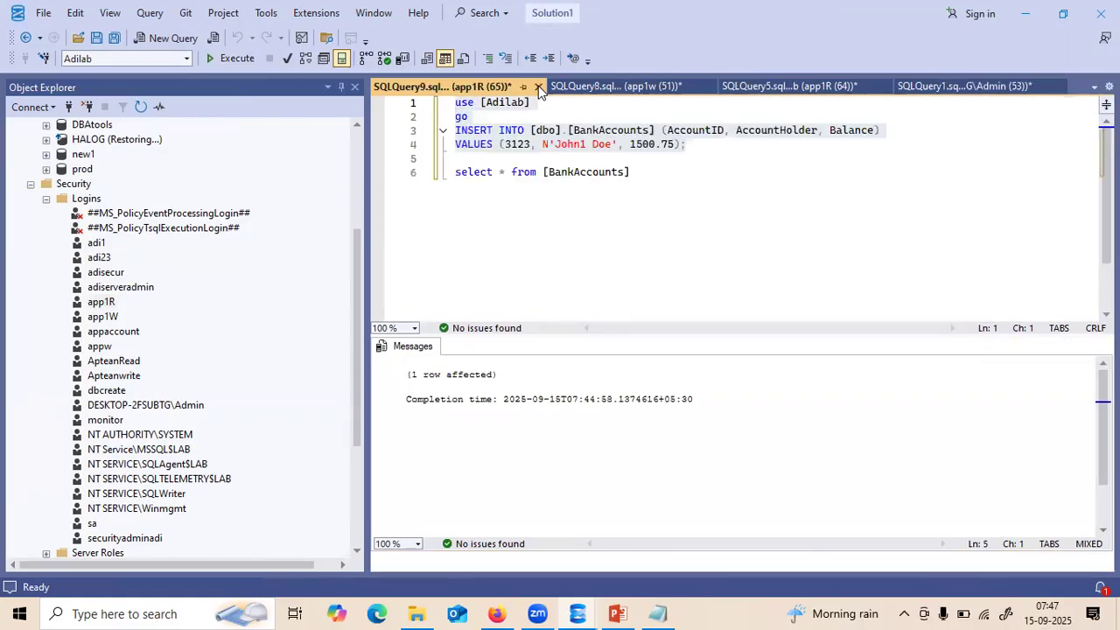
- Change the inserted AccountID from 3123 to 4123 and rerun the INSERT, getting Msg 229
click(355, 139)
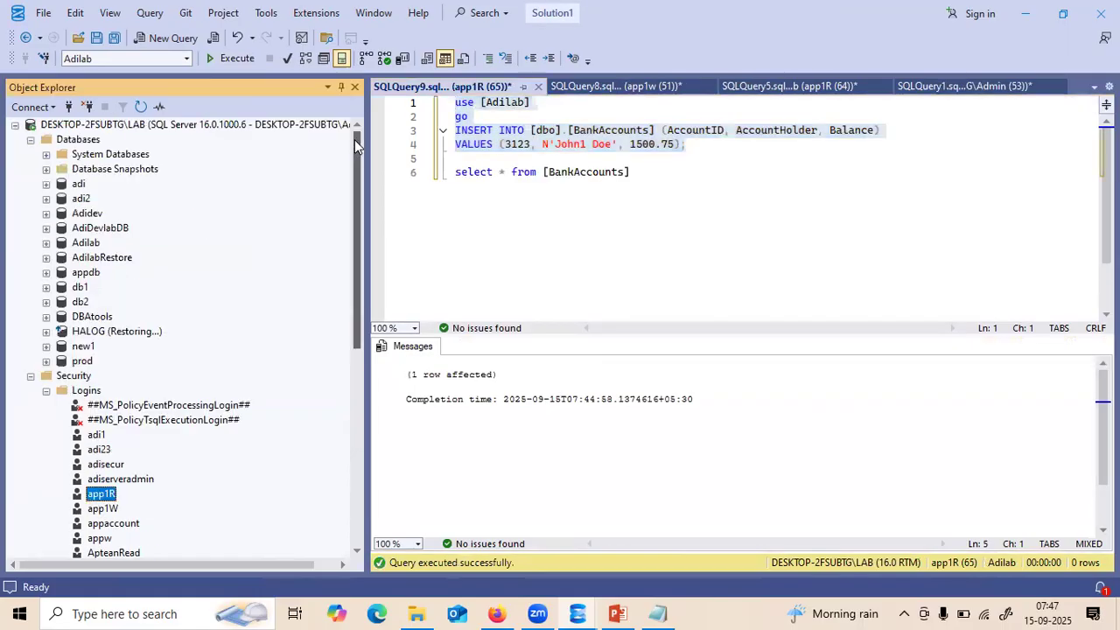
click(16, 127)
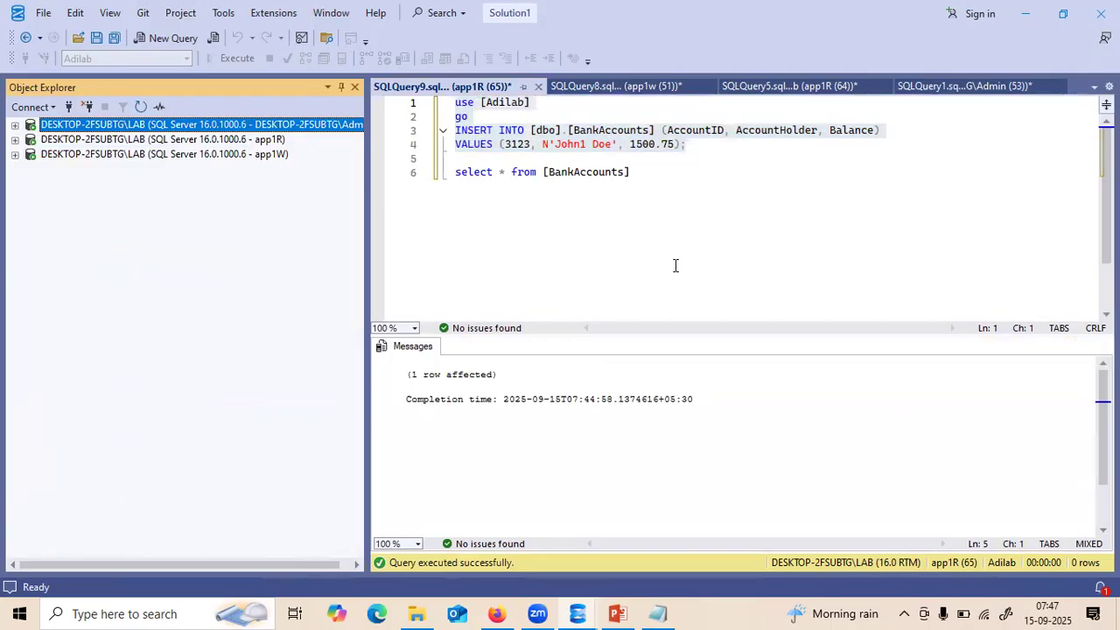
click(694, 158)
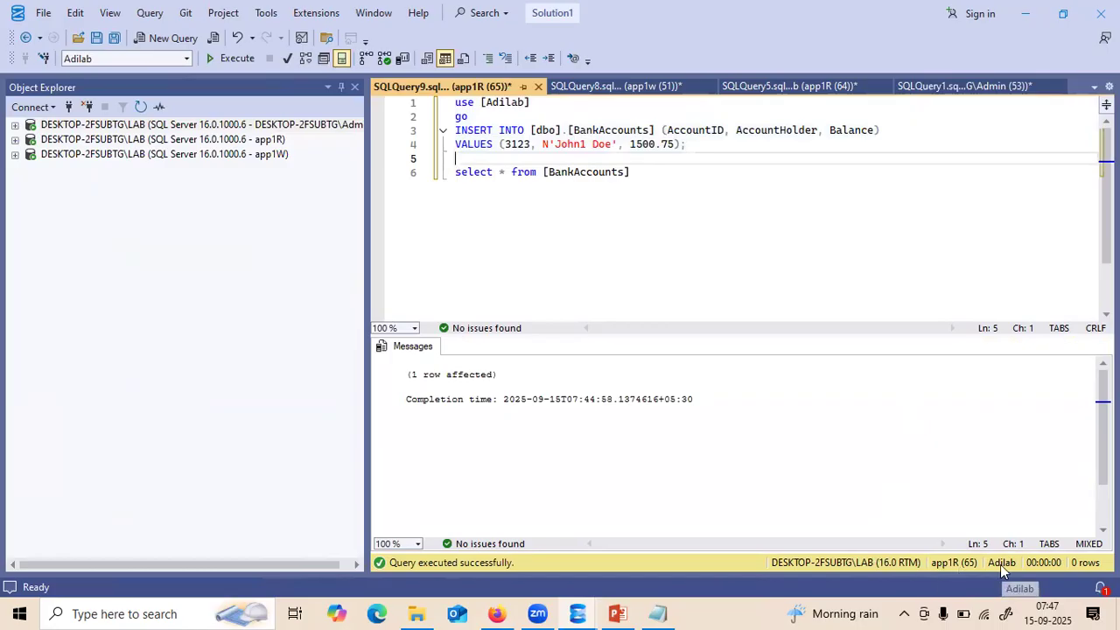
click(692, 218)
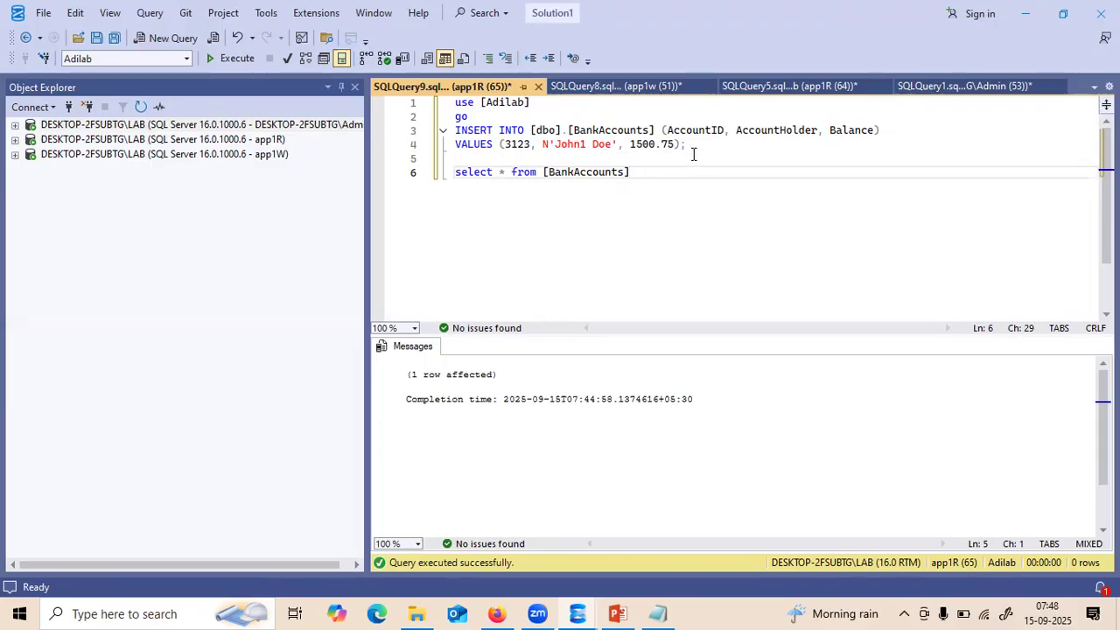
drag(689, 146, 455, 102)
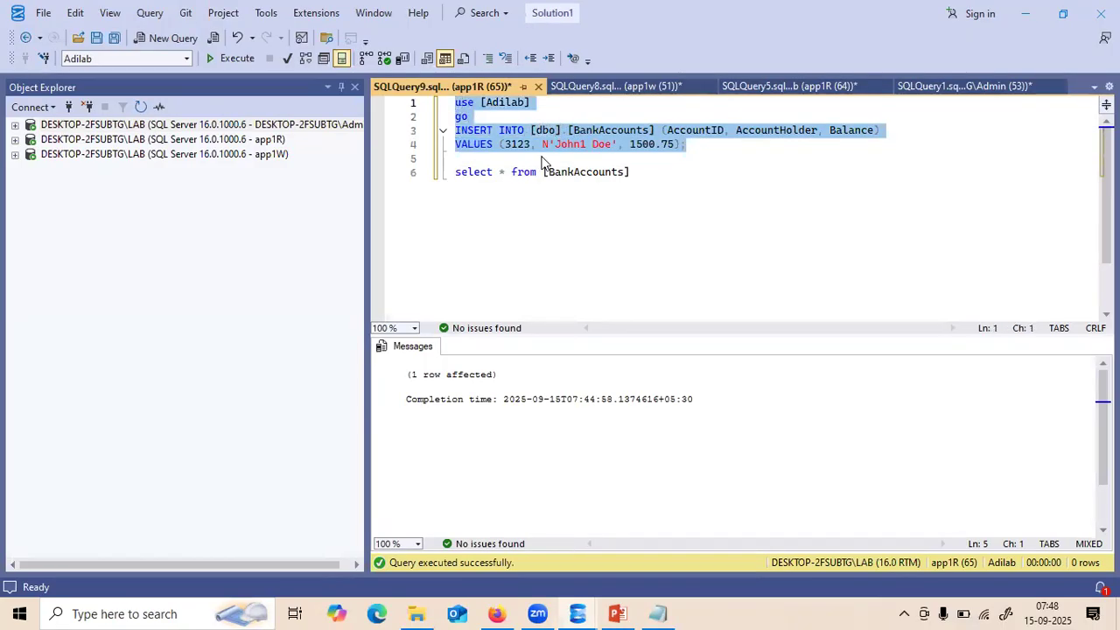
click(512, 145)
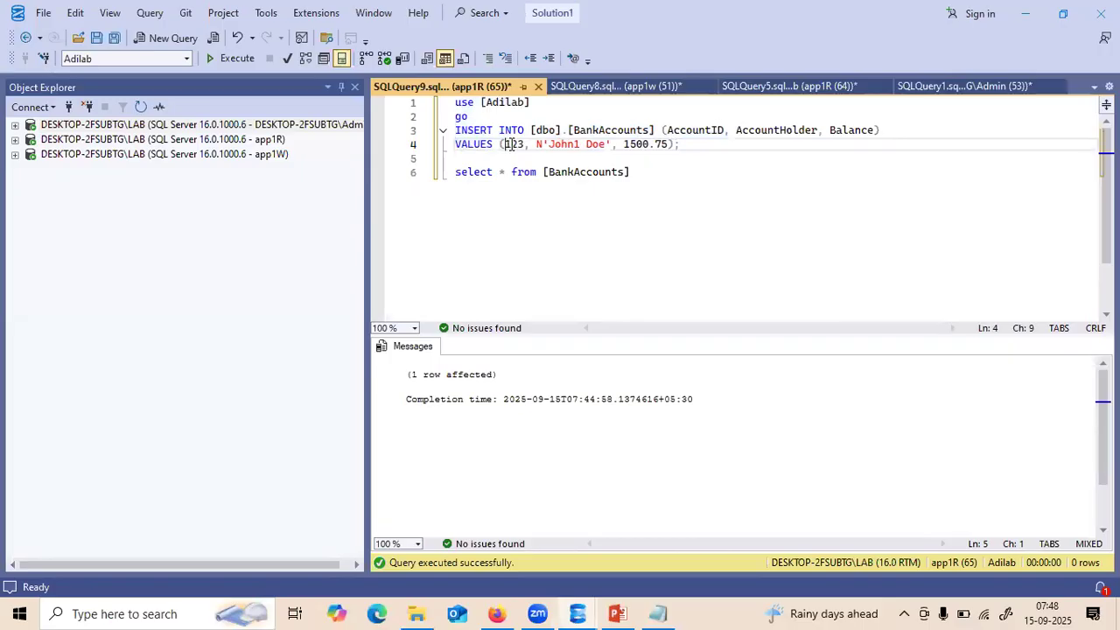
key(BackSpace)
text(4)
drag(686, 146, 455, 103)
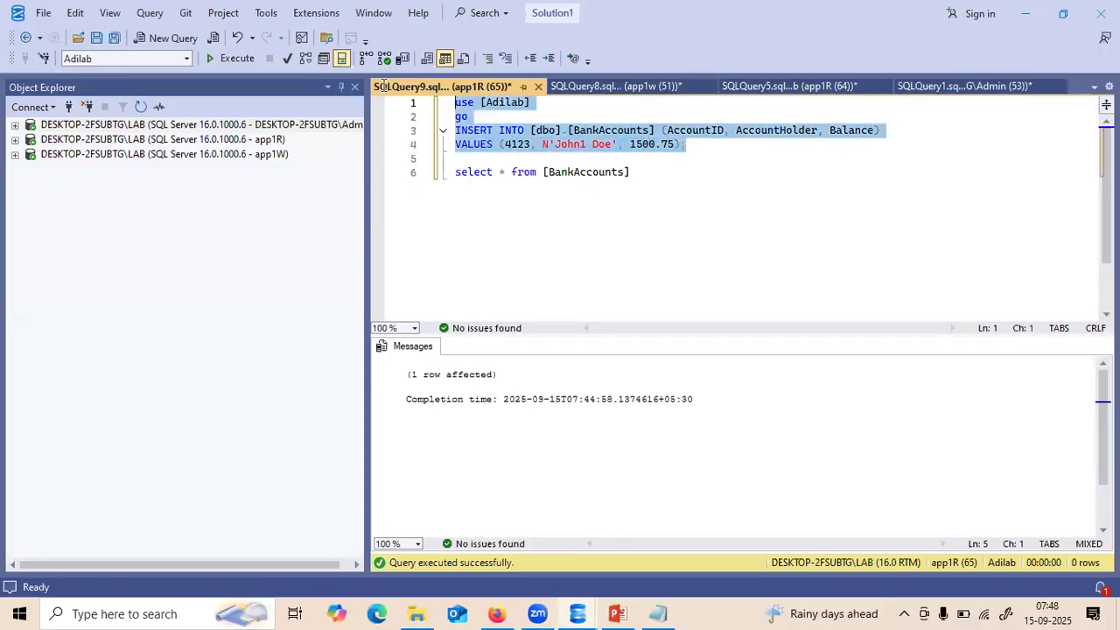
key(F5)
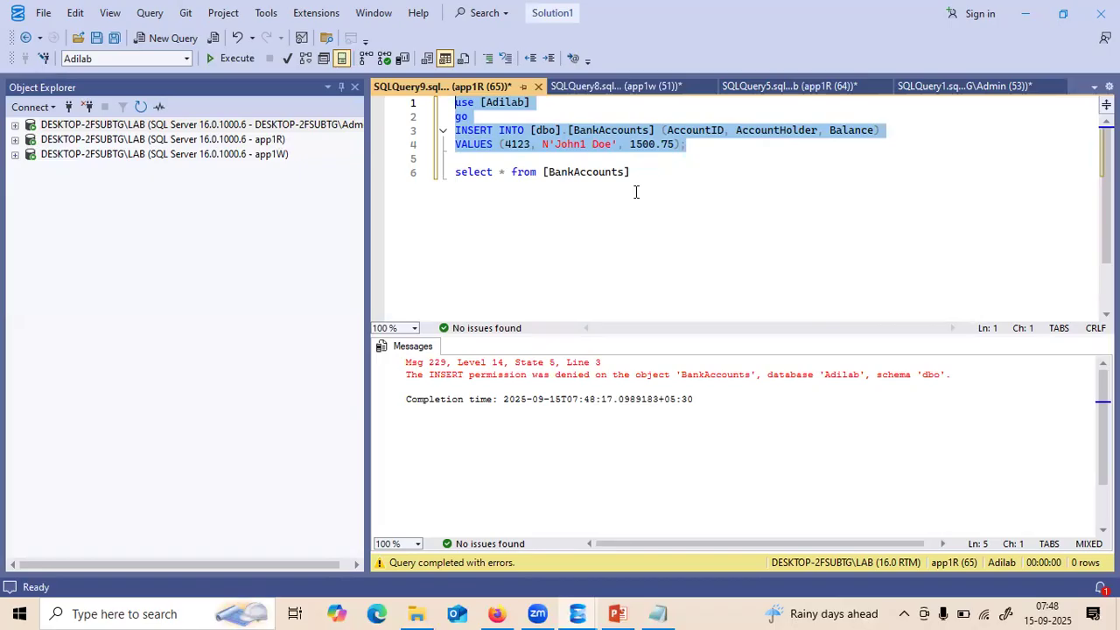
- Run select * from [BankAccounts], returning six rows ending with AccountID 3123
drag(648, 172, 450, 175)
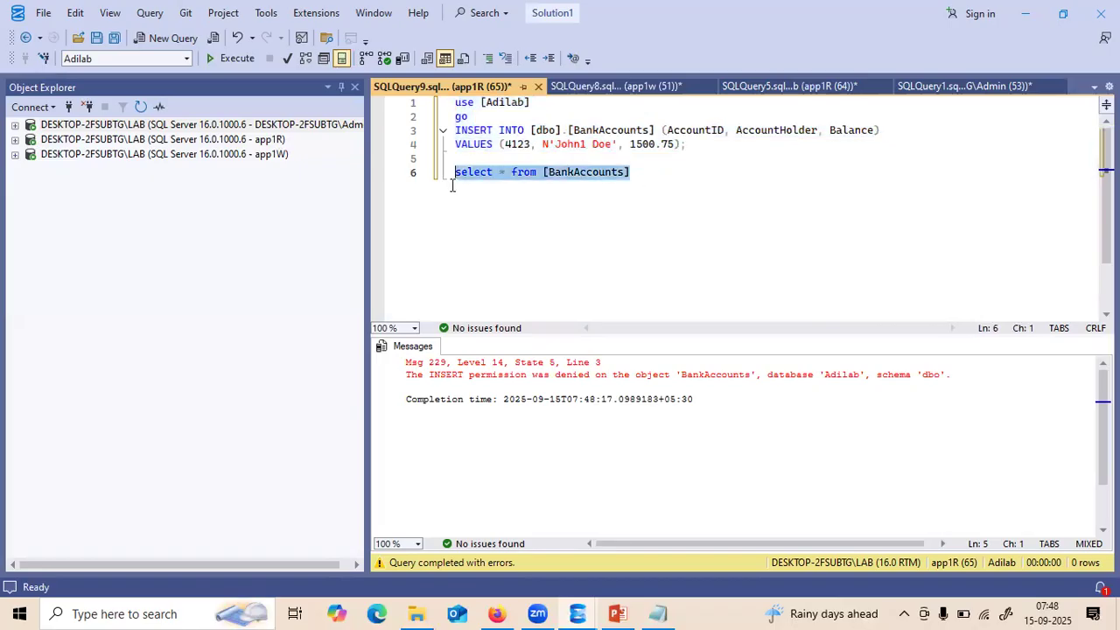
key(F5)
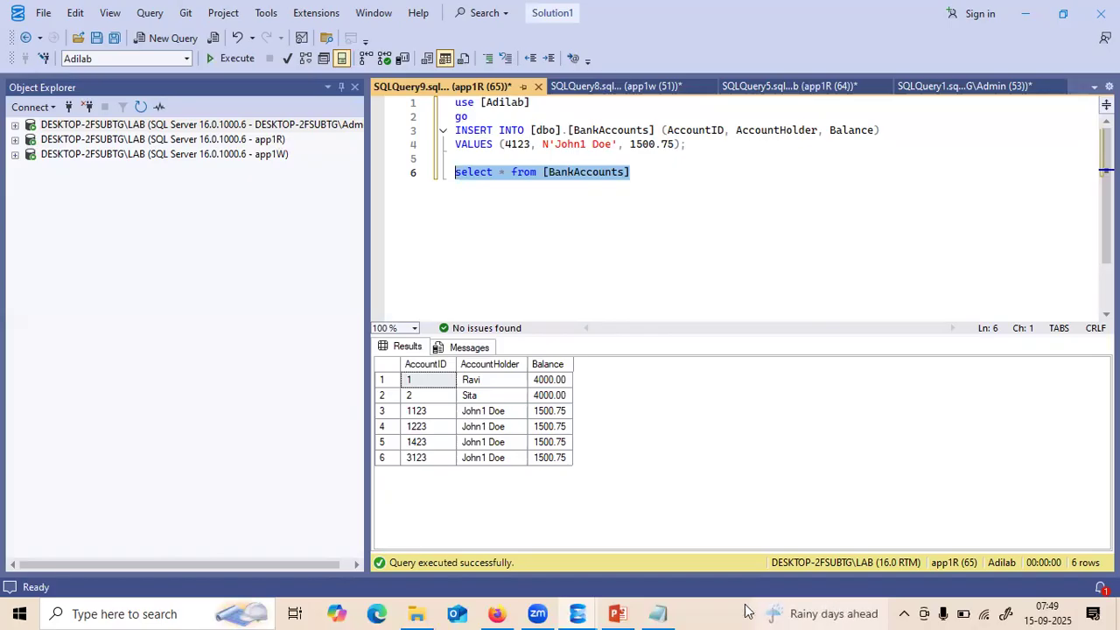
- Bring up the SQLServer_Roles_Explained deck on slide 5, "Built-in Database Roles"
mouse_move(626, 610)
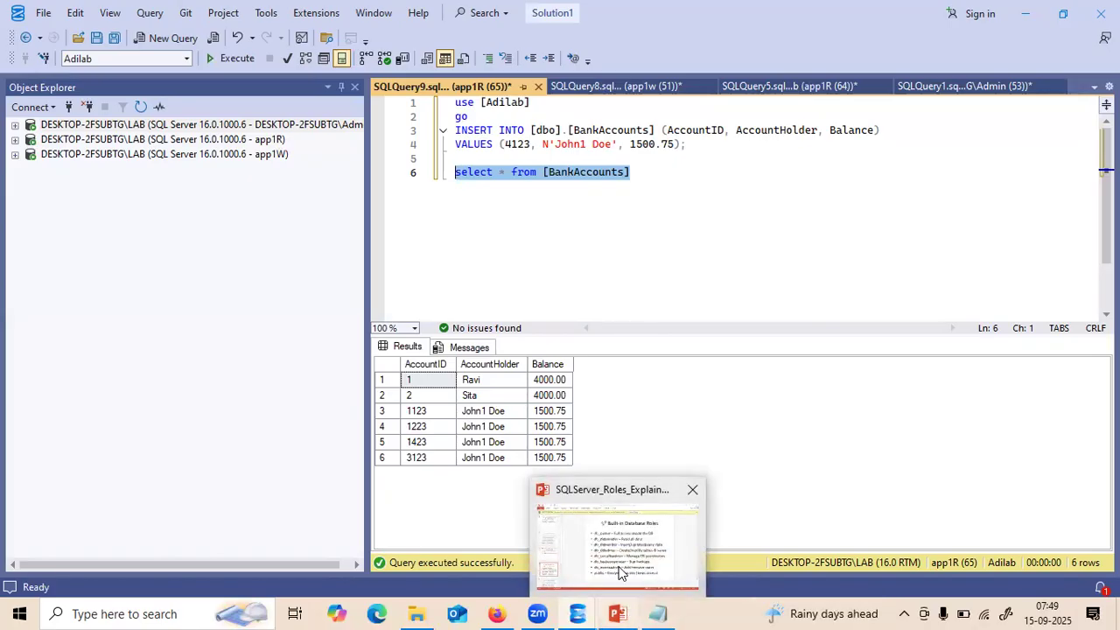
click(619, 567)
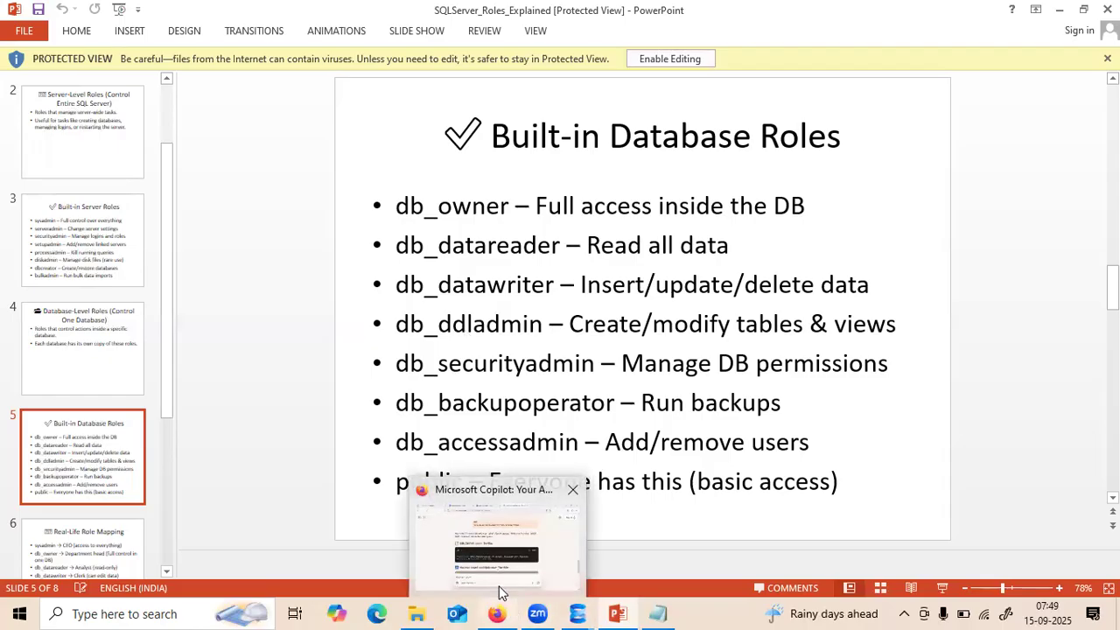
click(500, 593)
- Scroll the Copilot chat up to the Core DDL Commands table covering CREATE, ALTER, DROP, TRUNCATE, RENAME
drag(1112, 428, 1112, 375)
scroll(1089, 236, up, 10)
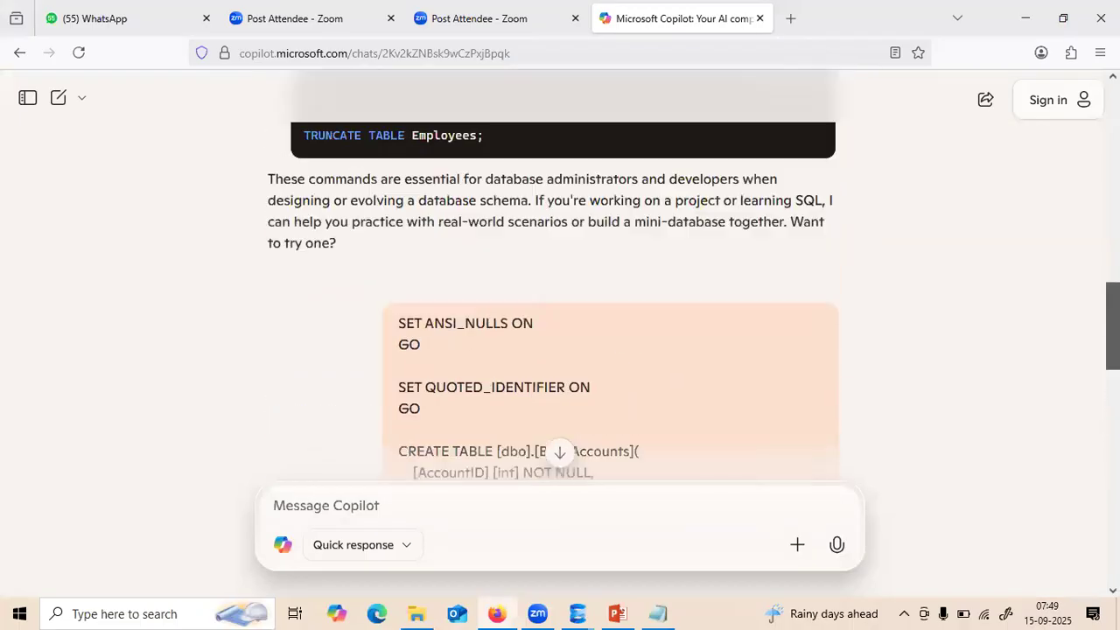
scroll(1087, 237, up, 8)
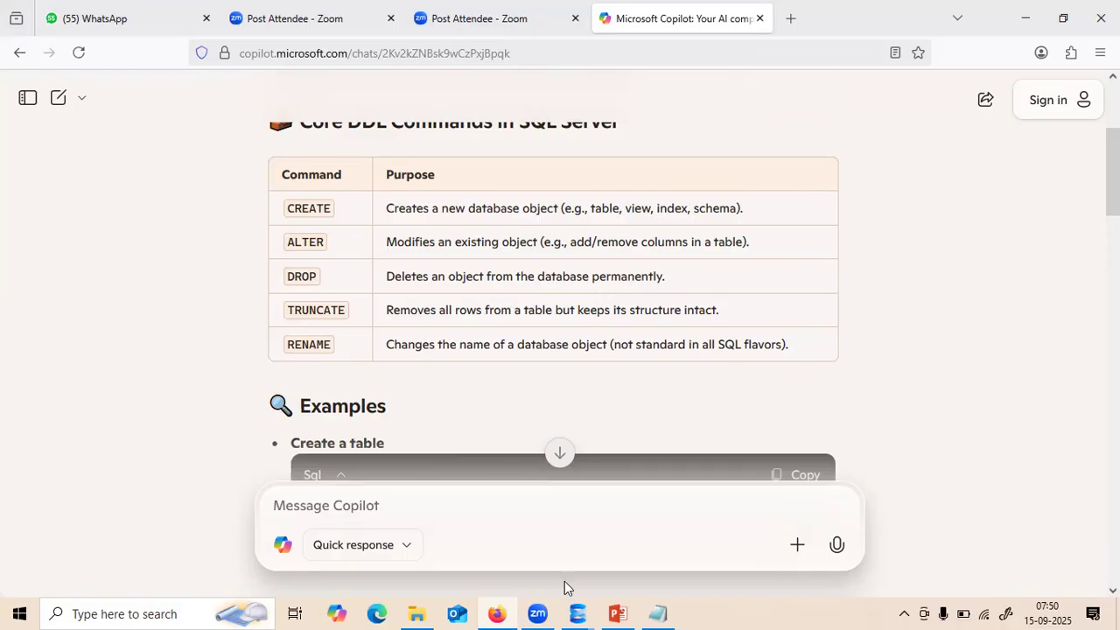
mouse_move(573, 610)
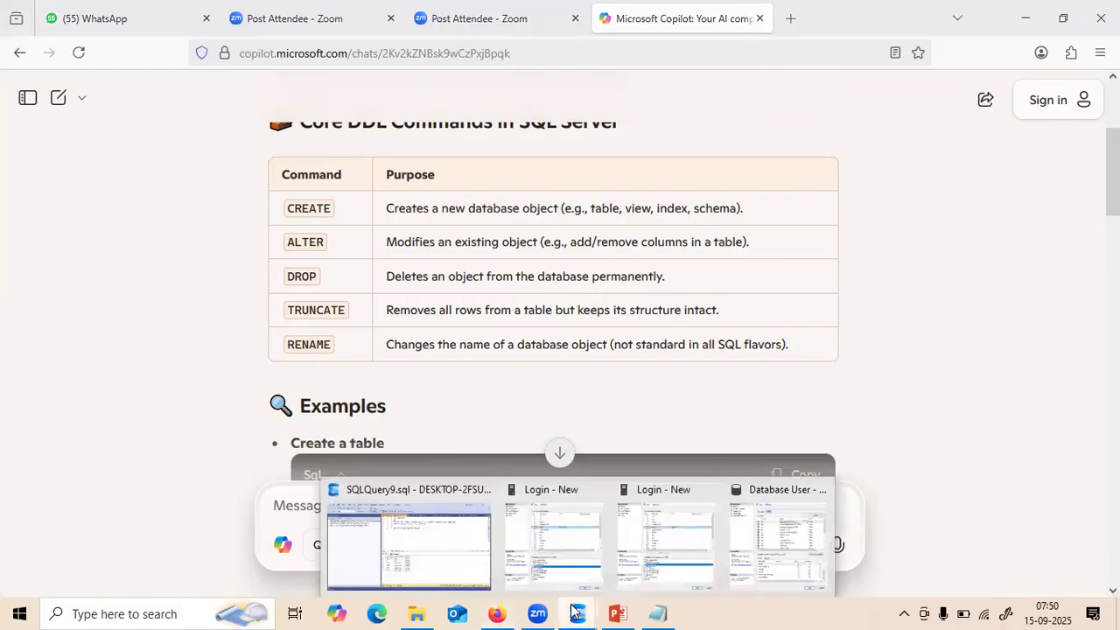
click(471, 549)
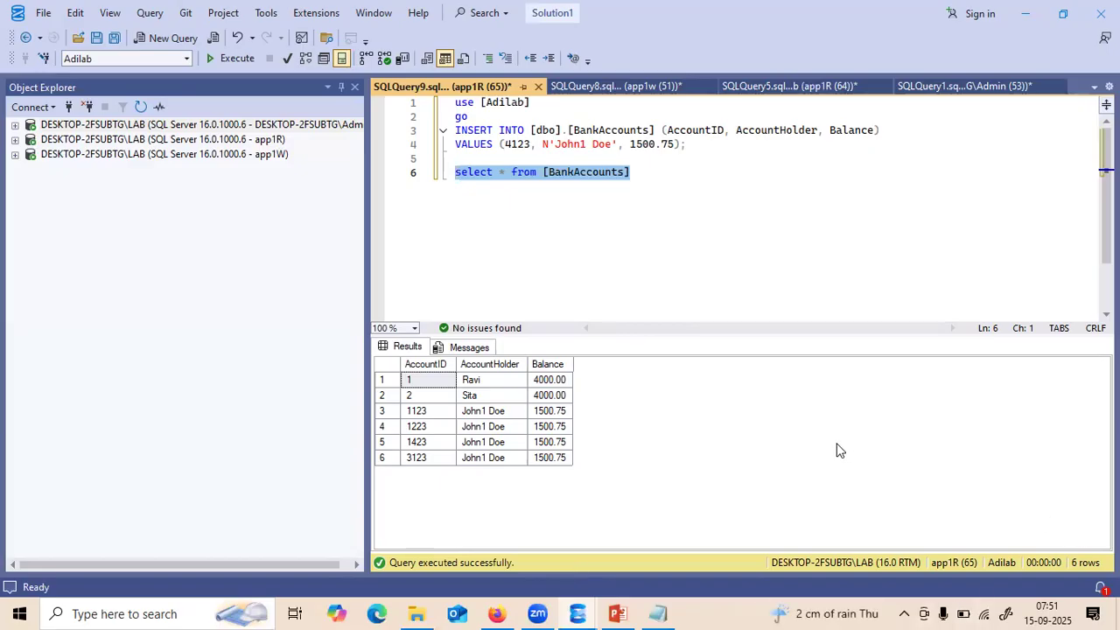
- Add 'drop table [BankAccounts]' on line 8 of app1R's script and execute it
click(634, 172)
key(Return)
key(Return)
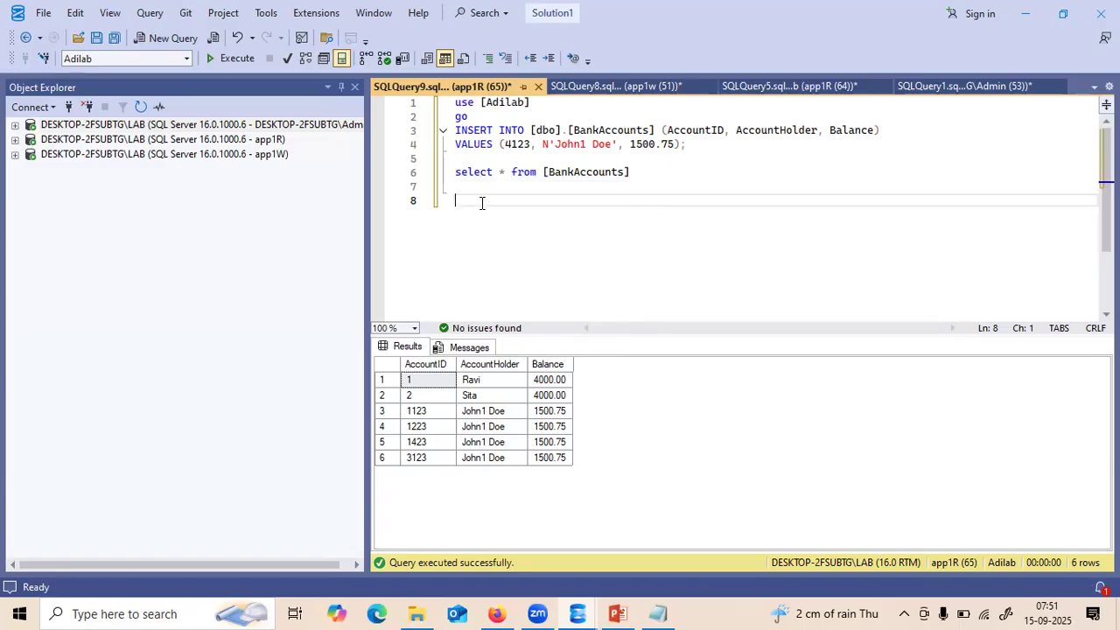
text(drop table)
drag(634, 171, 544, 174)
key(ctrl+c)
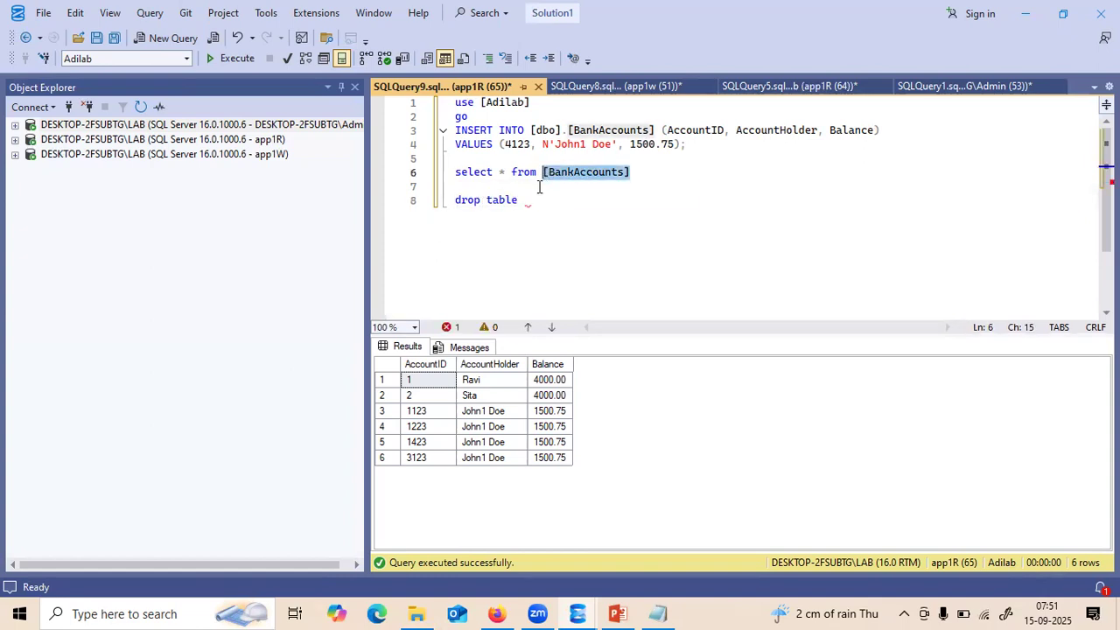
click(533, 199)
key(ctrl+v)
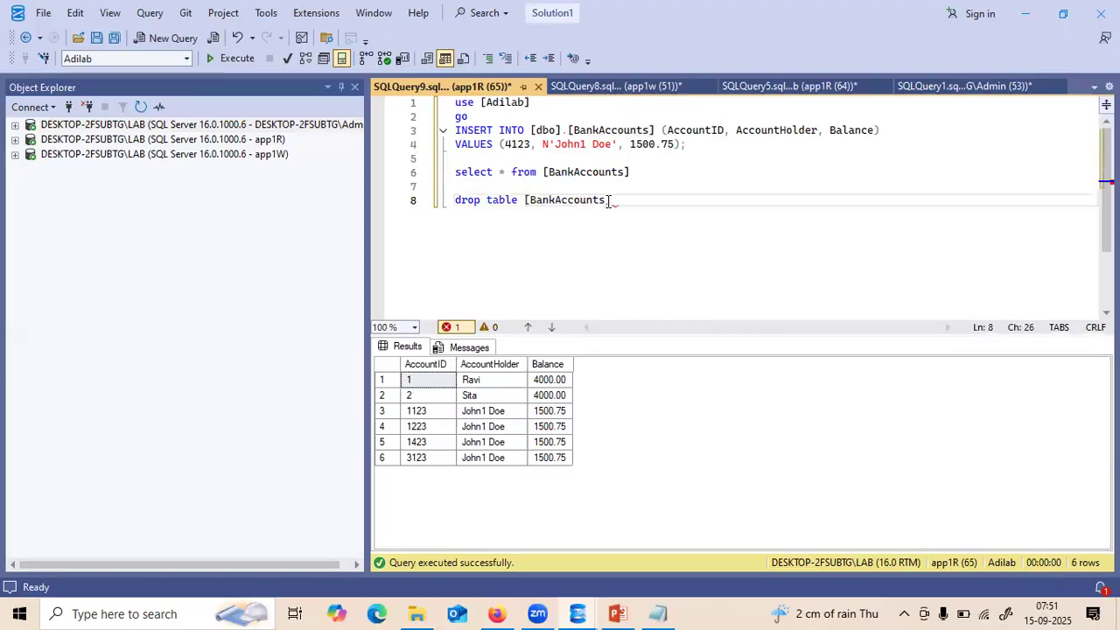
drag(617, 200, 442, 199)
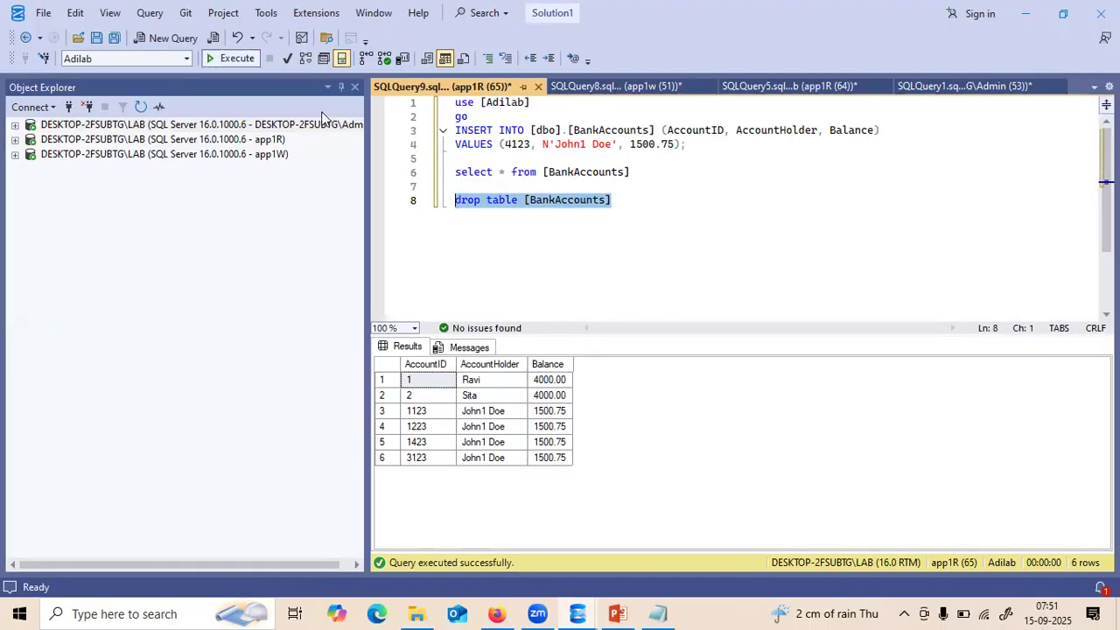
key(F5)
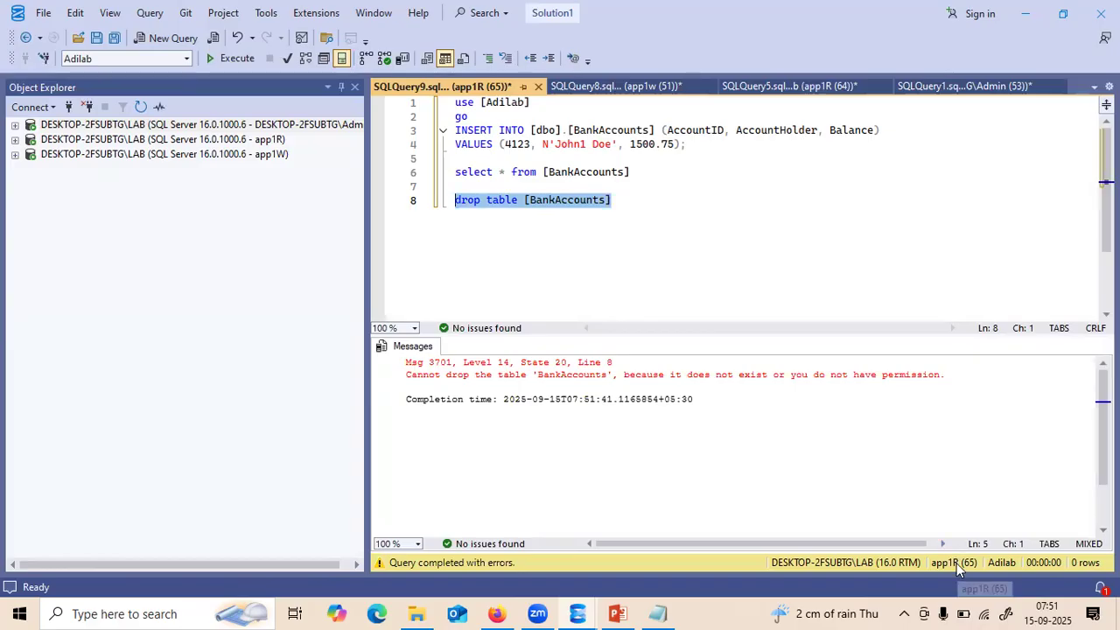
- In the app1w session, add and run 'drop table [BankAccounts]', which fails with Msg 3701
click(626, 203)
drag(625, 202, 457, 203)
click(642, 87)
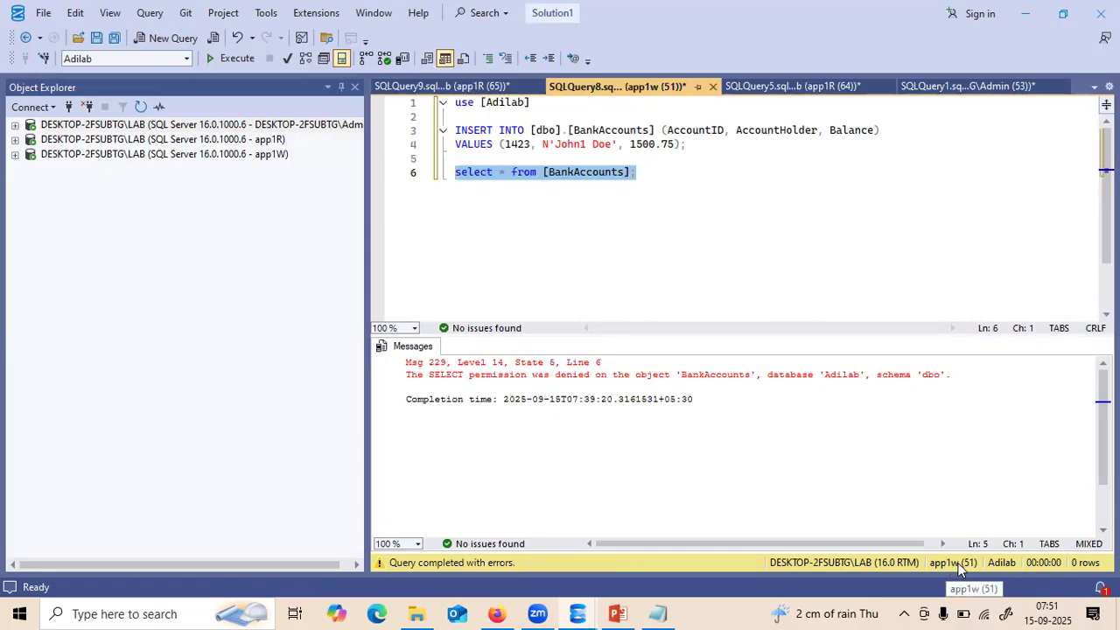
click(641, 171)
key(Return)
key(Return)
text(drop table [BankAccounts])
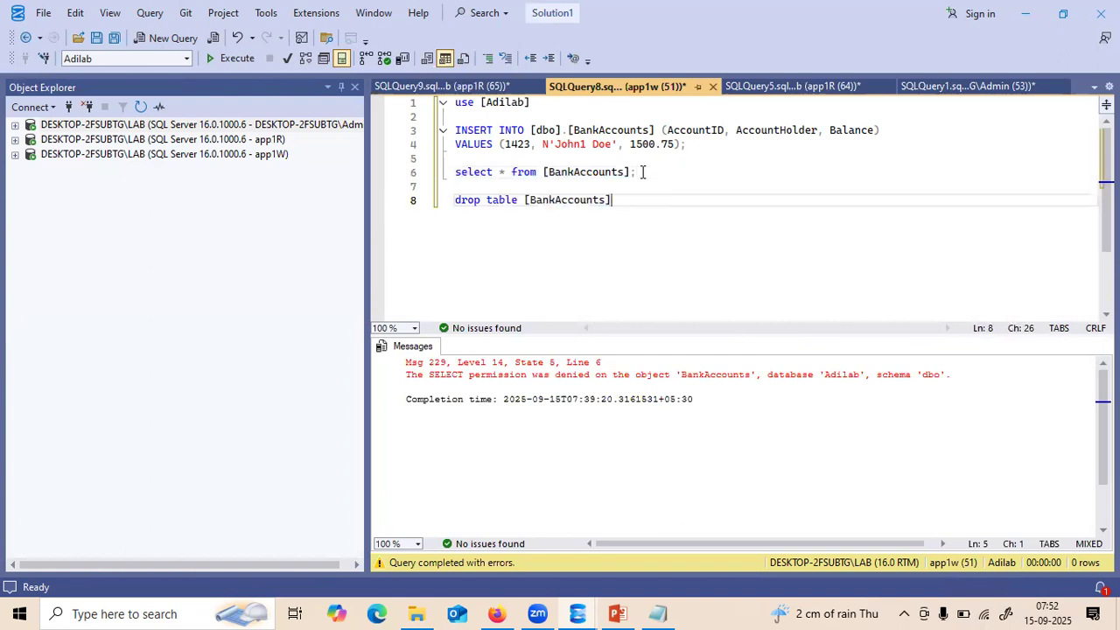
drag(637, 199, 454, 200)
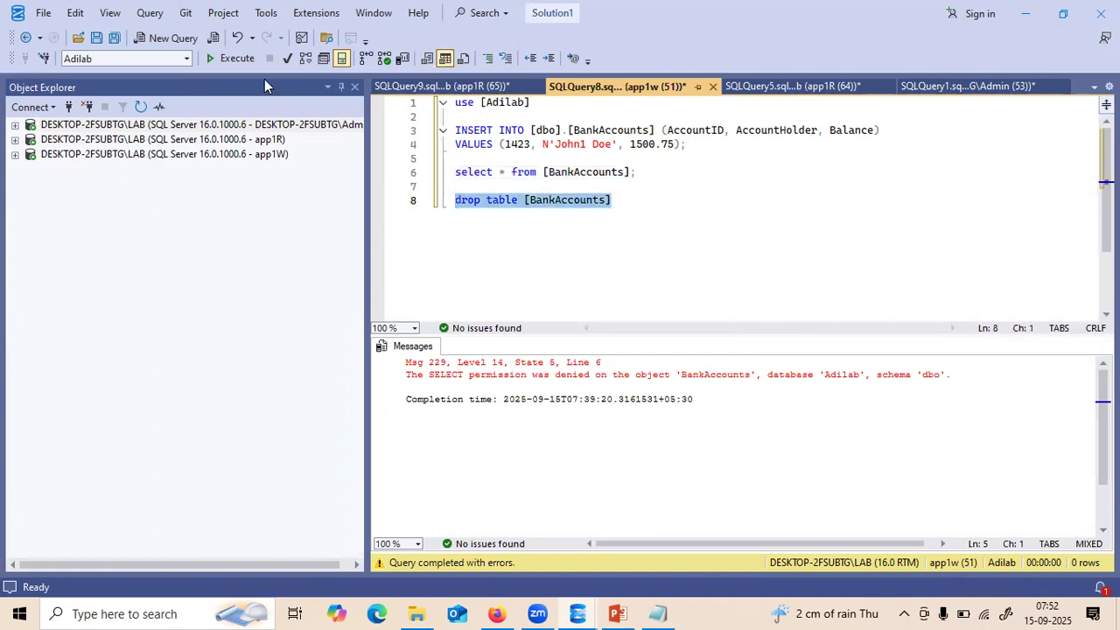
key(F5)
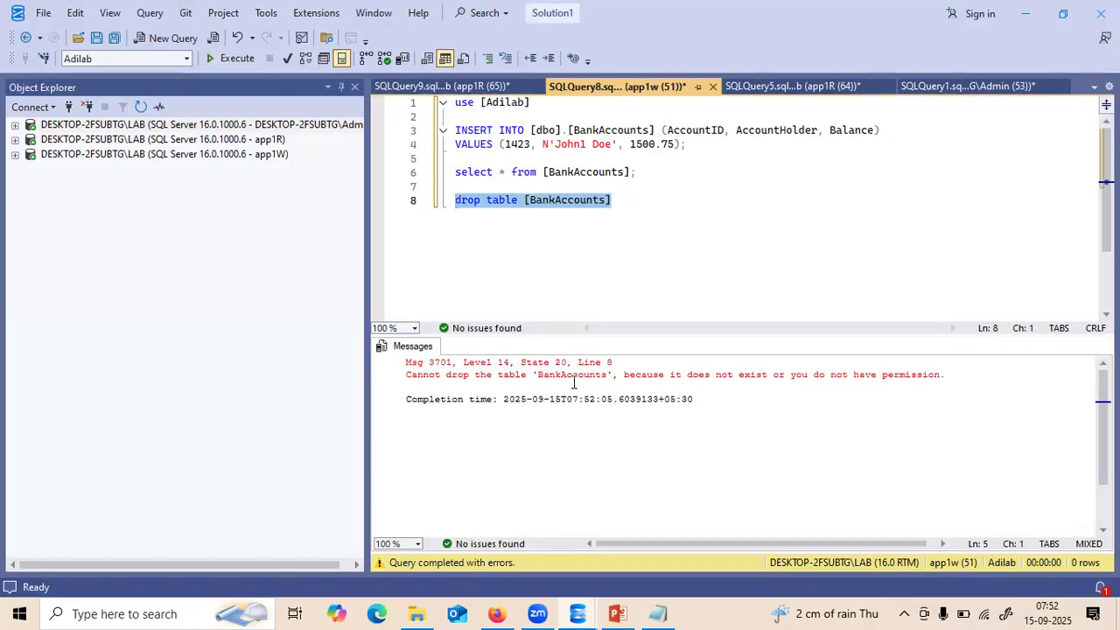
click(617, 200)
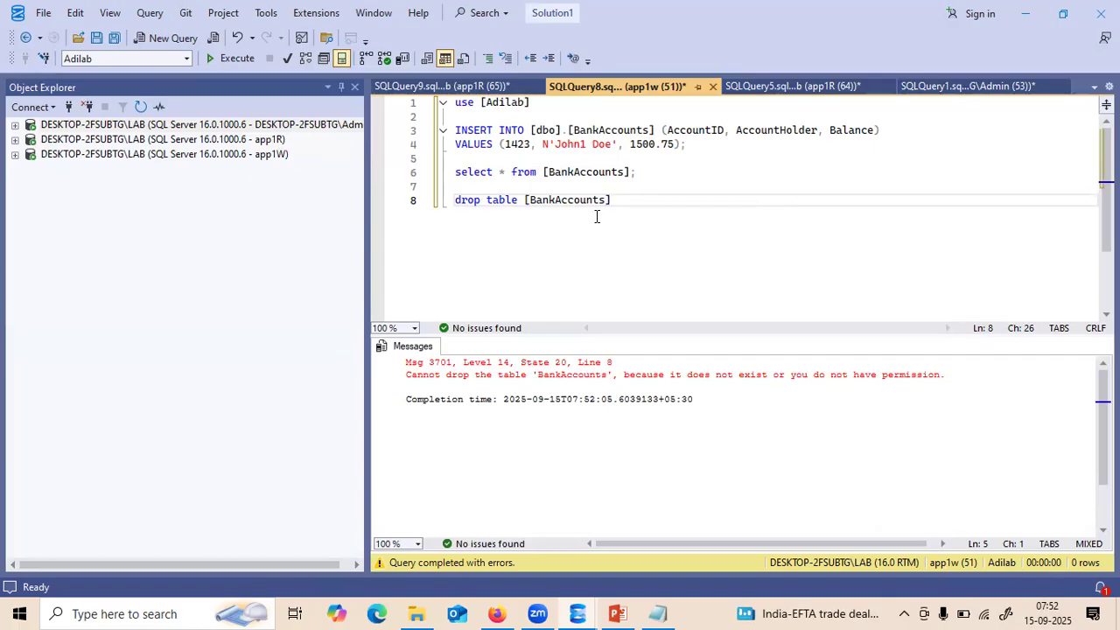
click(497, 612)
- Ask Copilot for T-SQL to create a devt table with name and ID columns
click(368, 511)
text(I ne)
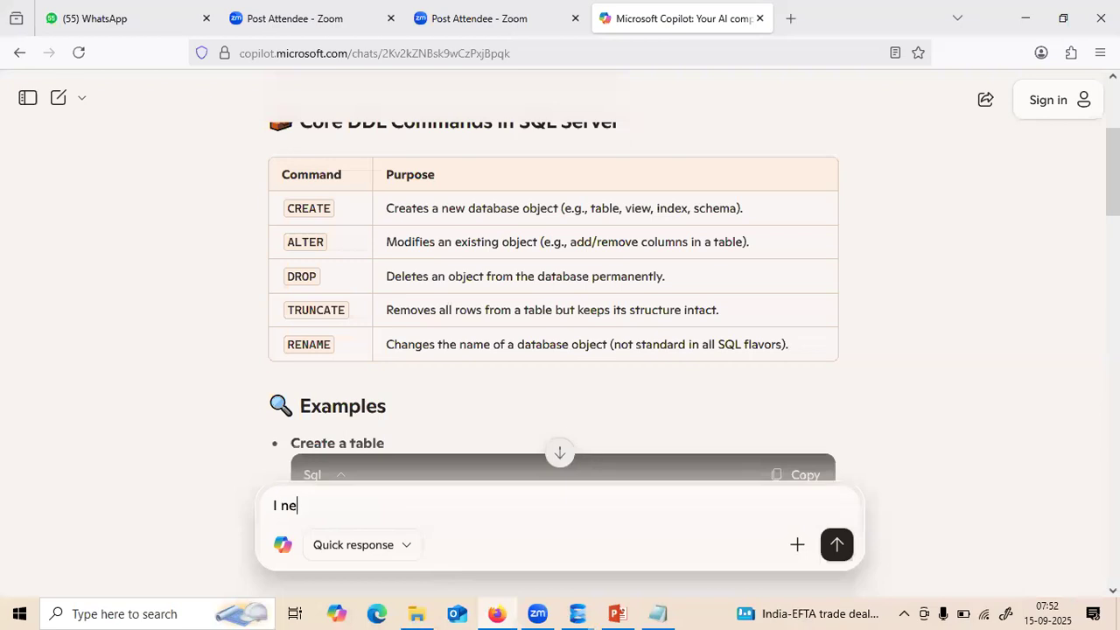
text(ed synts to create he)
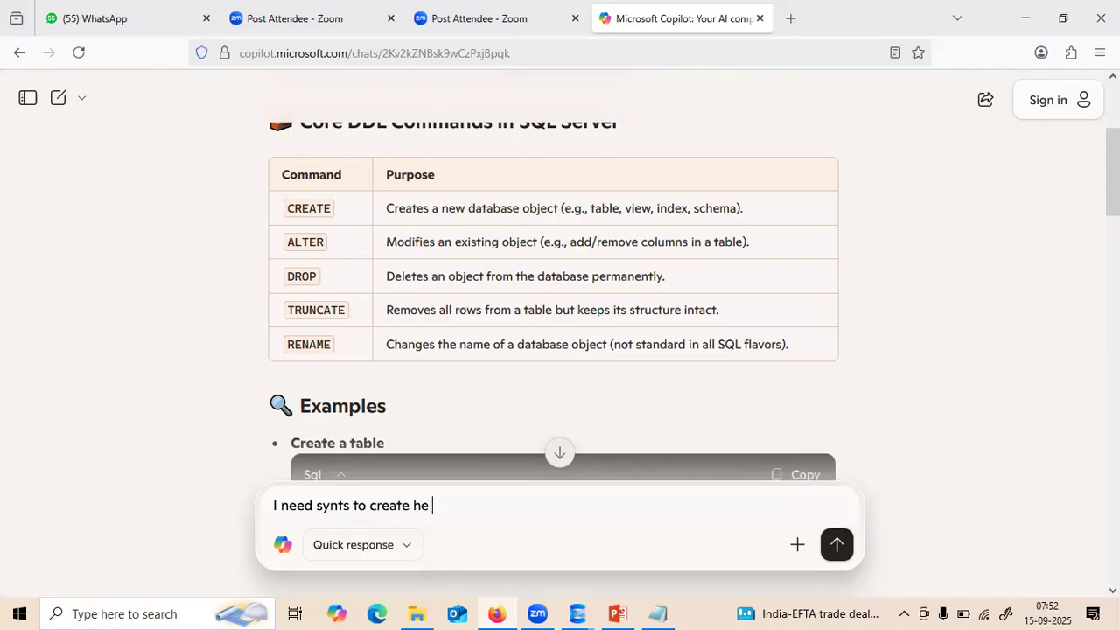
key(BackSpace)
key(BackSpace)
text(the table as dev)
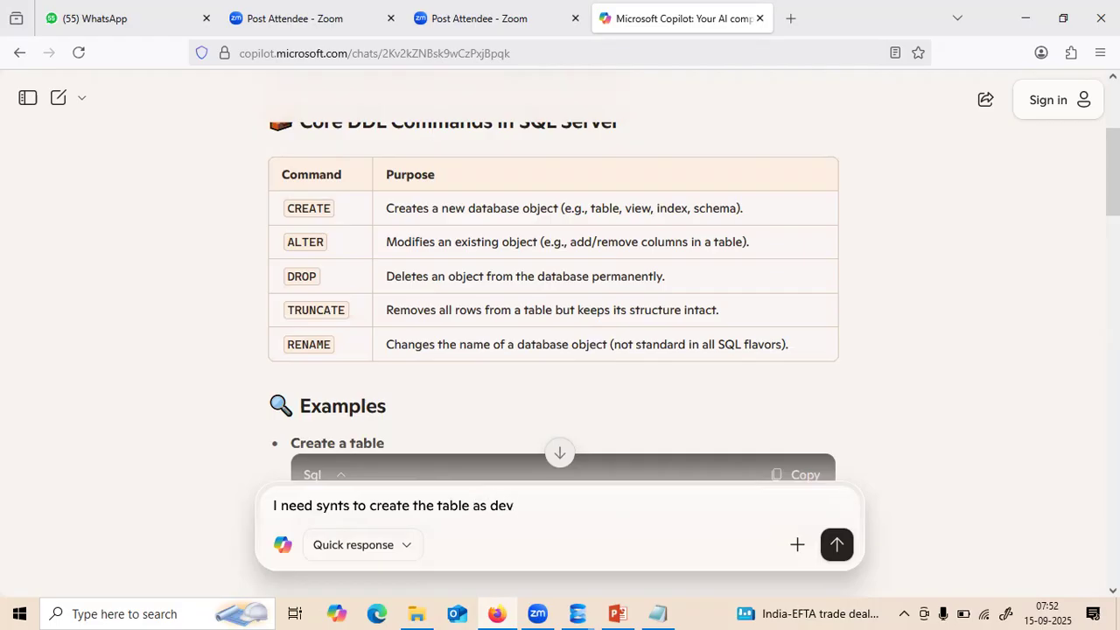
text(t with name and )
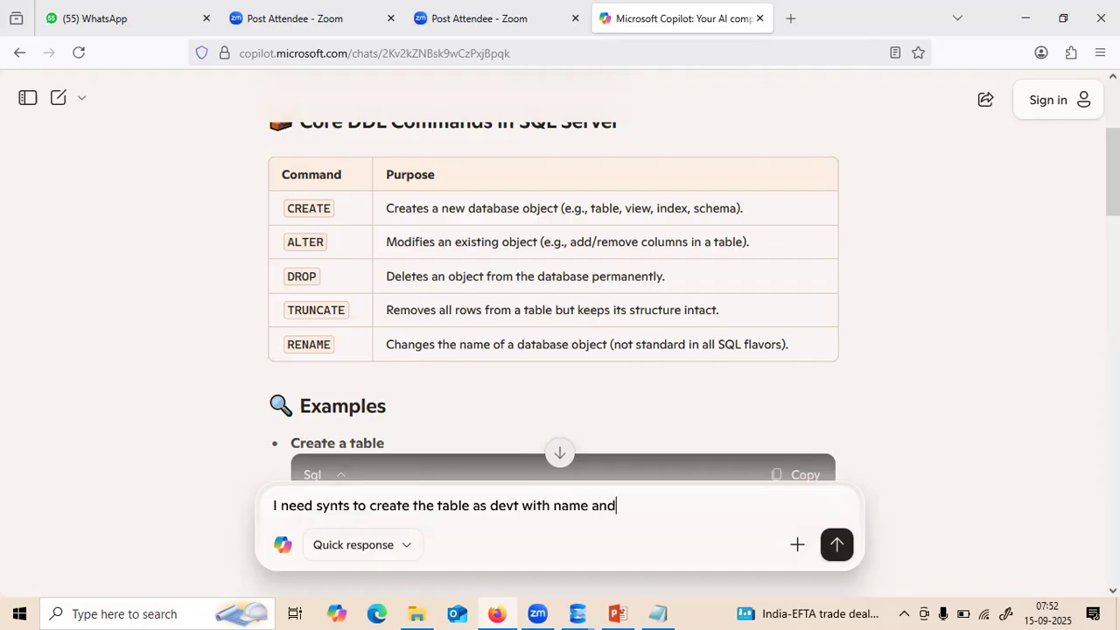
text(ID can I get TSQL)
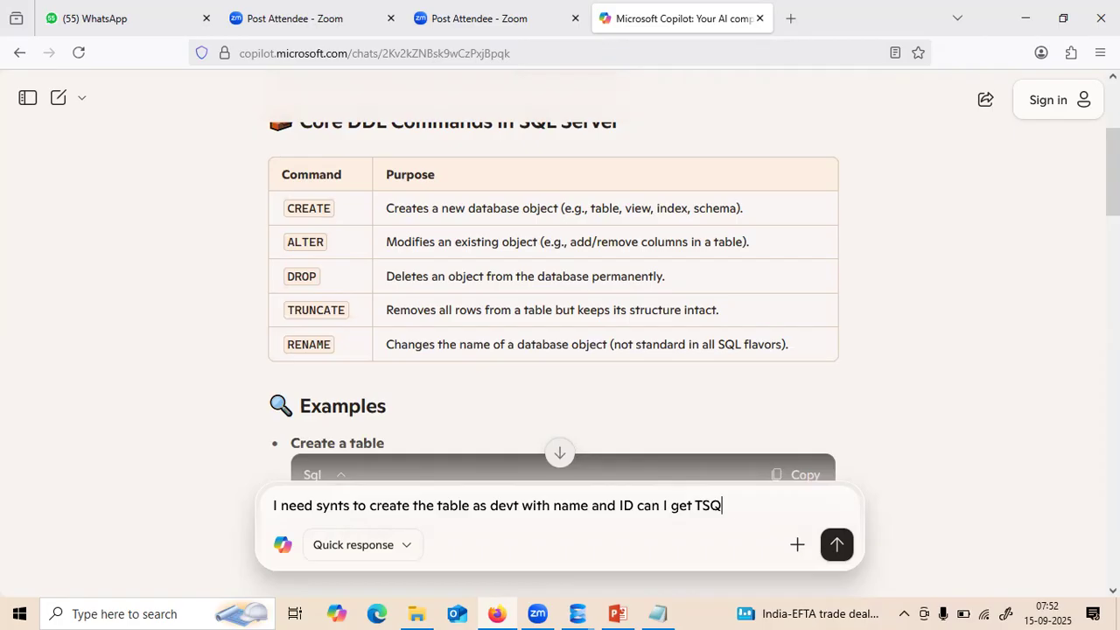
key(Return)
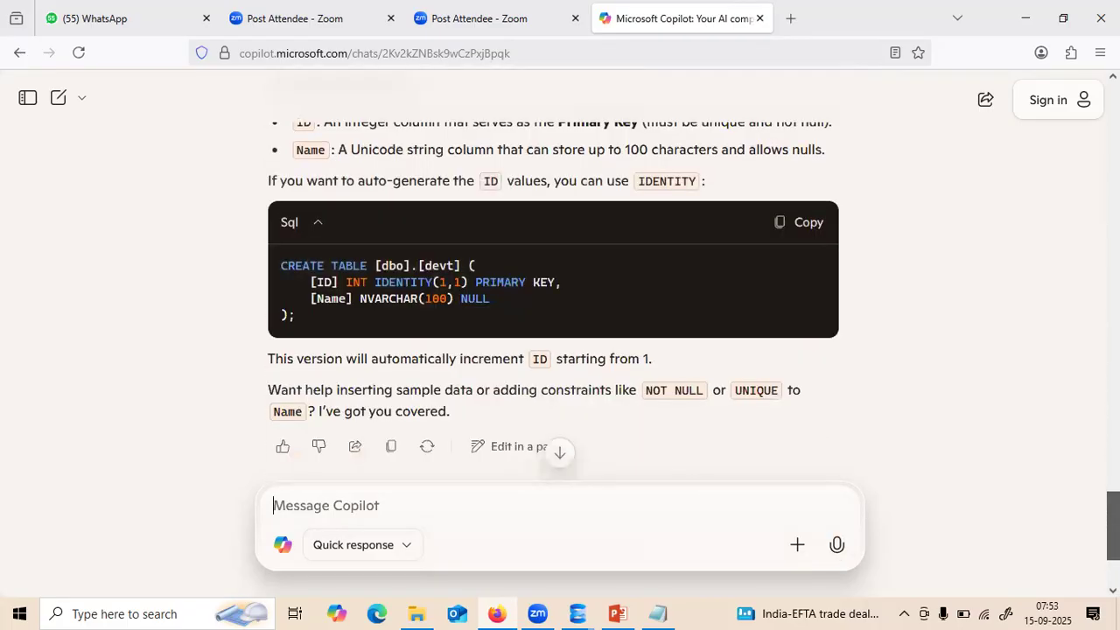
- Copy the generated CREATE TABLE devt code with IDENTITY(1,1) ID and NVARCHAR(100) Name
drag(1112, 526, 1112, 520)
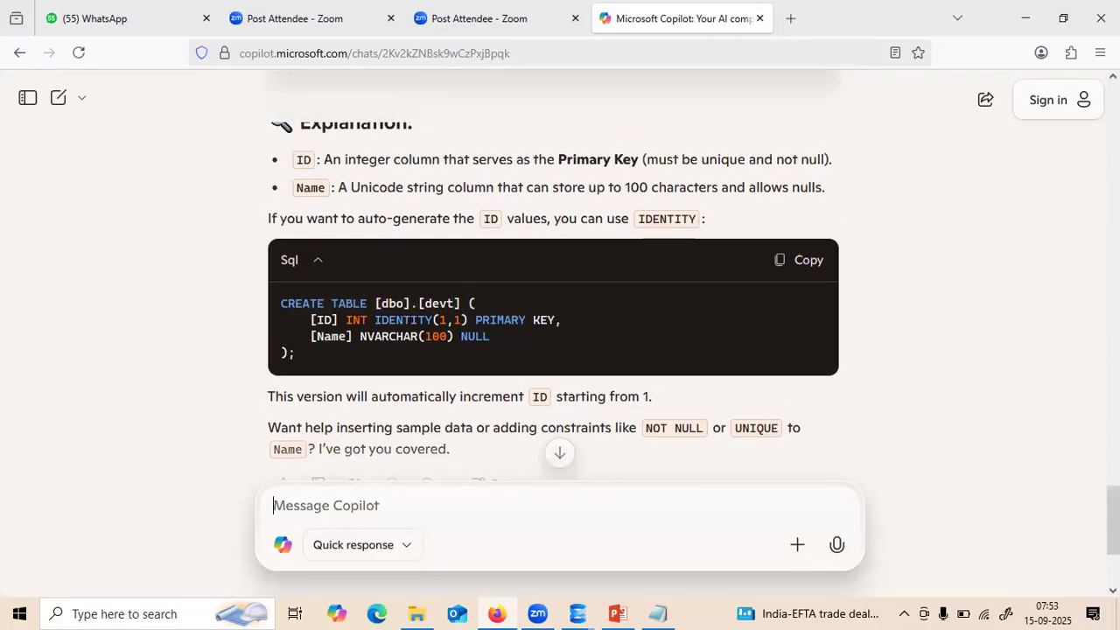
click(798, 261)
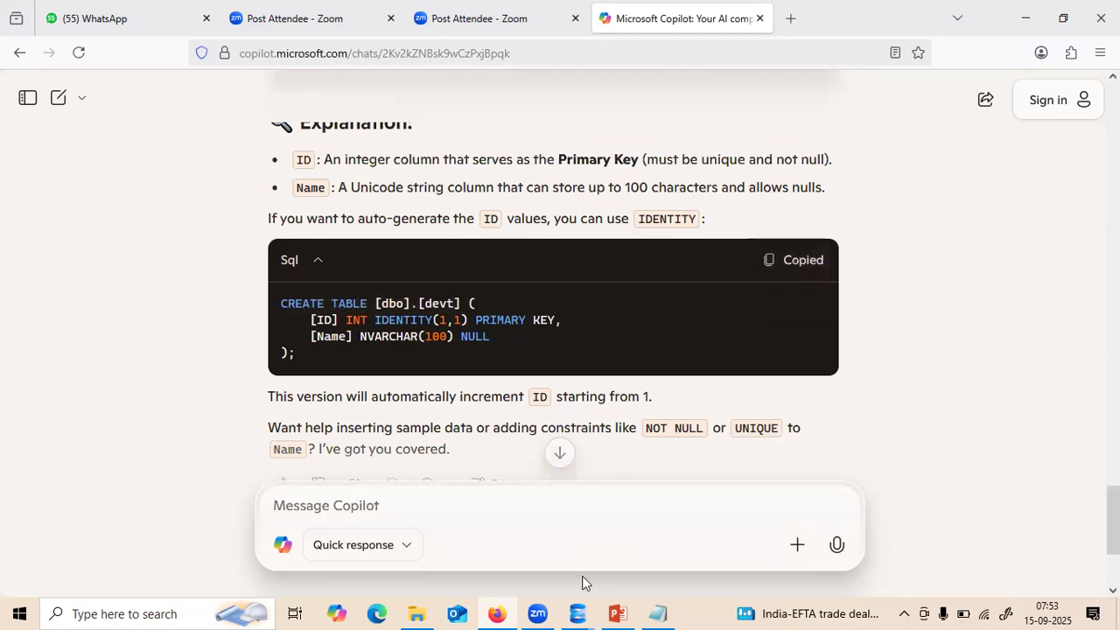
mouse_move(577, 610)
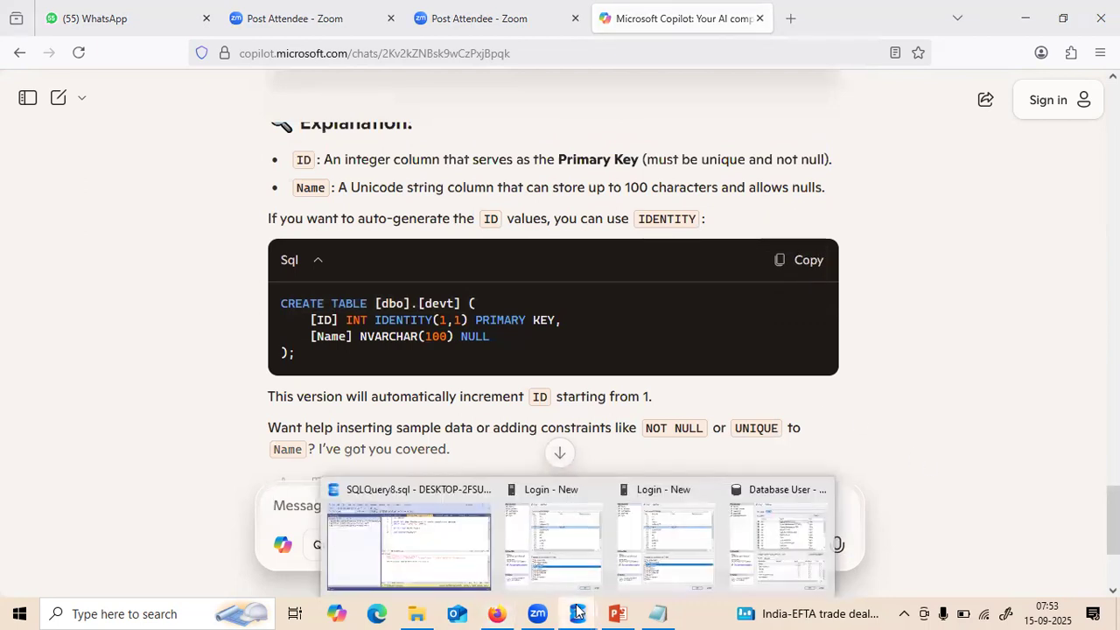
click(482, 561)
- Paste the CREATE TABLE [dbo].[devt] block into app1w's script and execute it, getting Msg 262
key(Return)
key(Return)
key(ctrl+v)
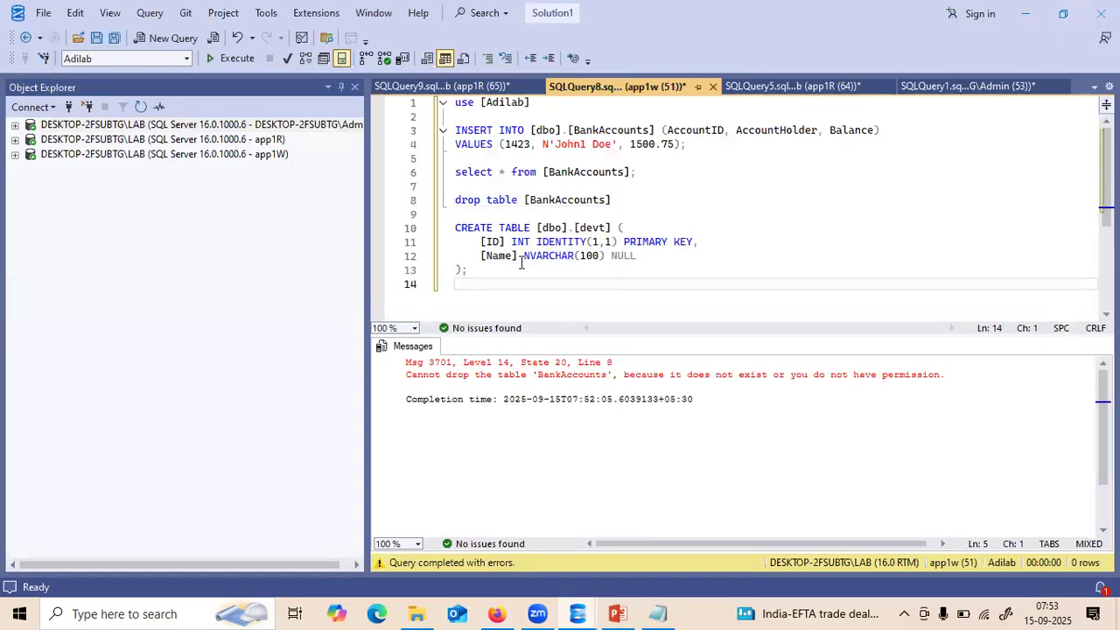
key(shift+Up)
key(shift+Up)
key(shift+Up)
key(shift+Up)
click(237, 63)
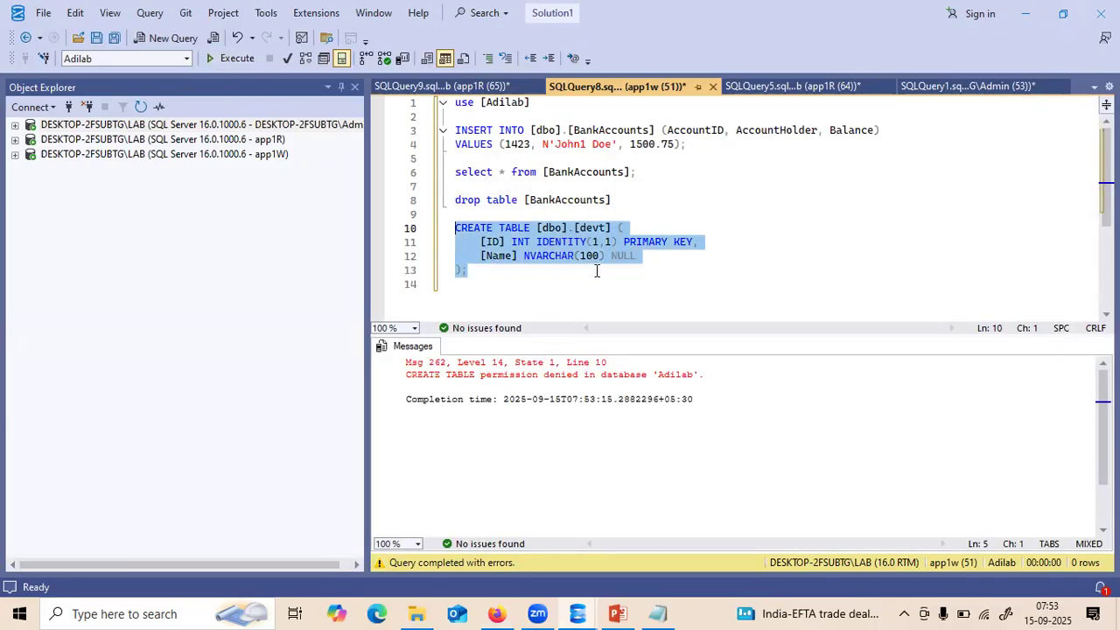
click(153, 130)
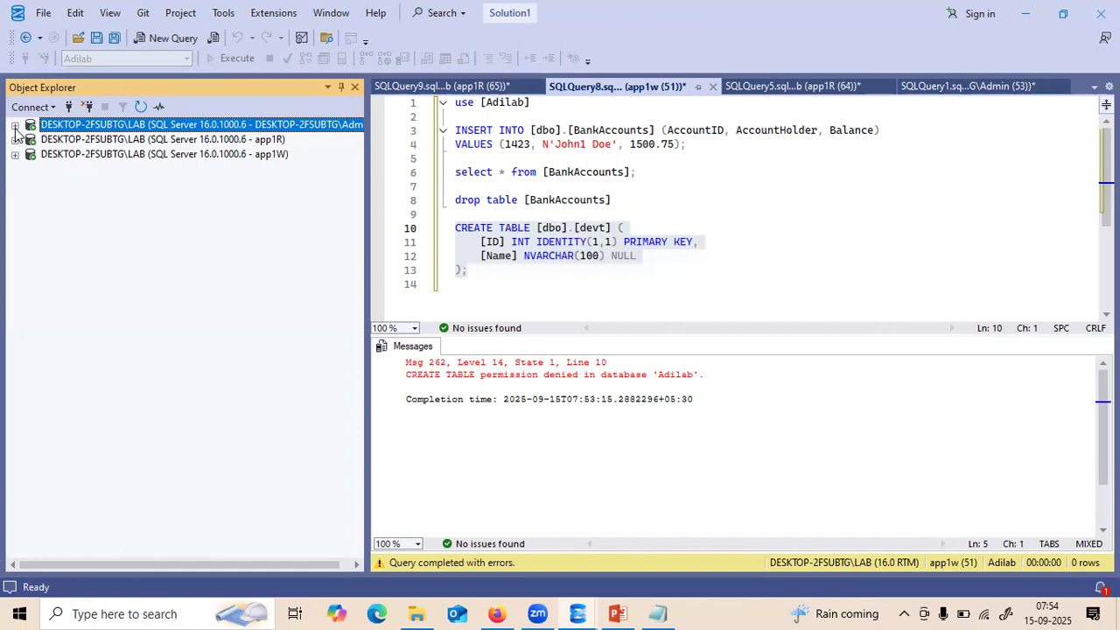
- Start a new login named appddl using SQL Server authentication
click(15, 127)
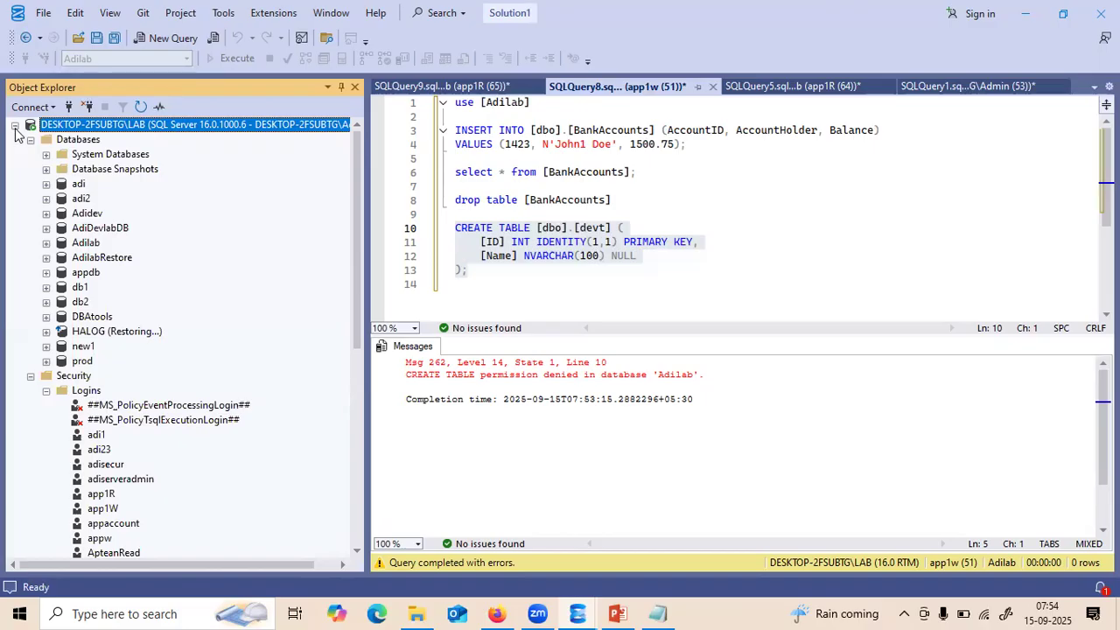
right_click(80, 394)
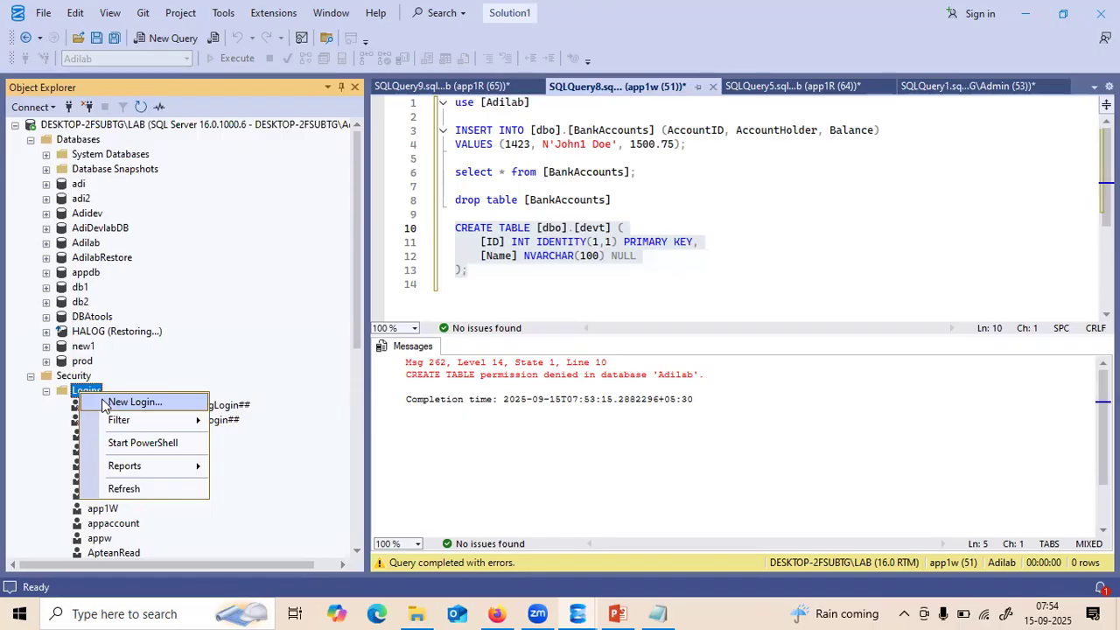
click(131, 402)
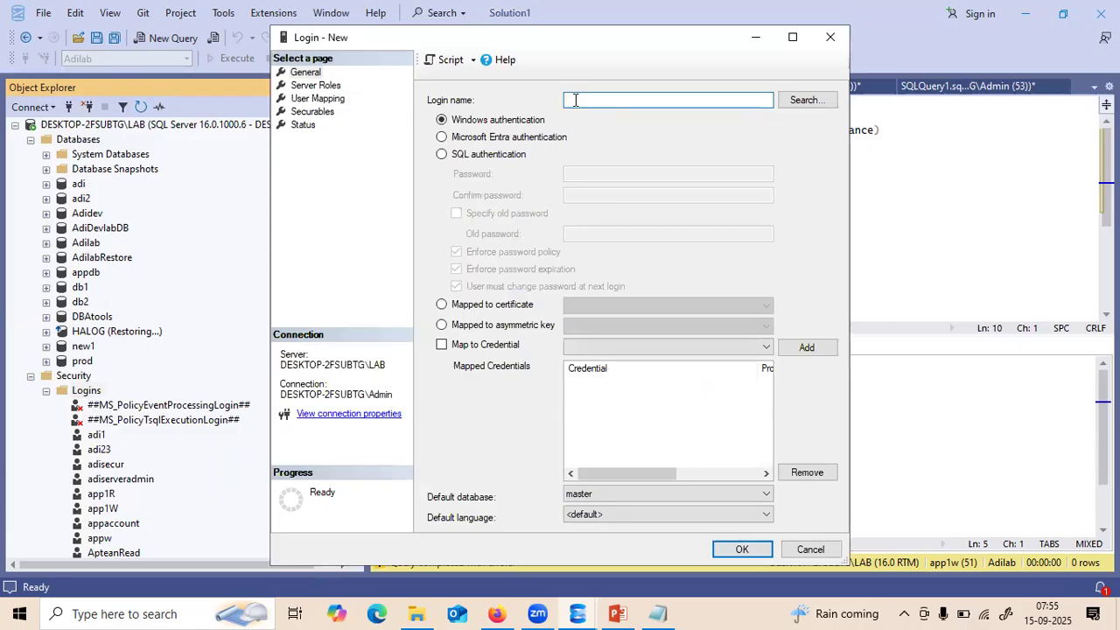
text(appddl)
click(442, 155)
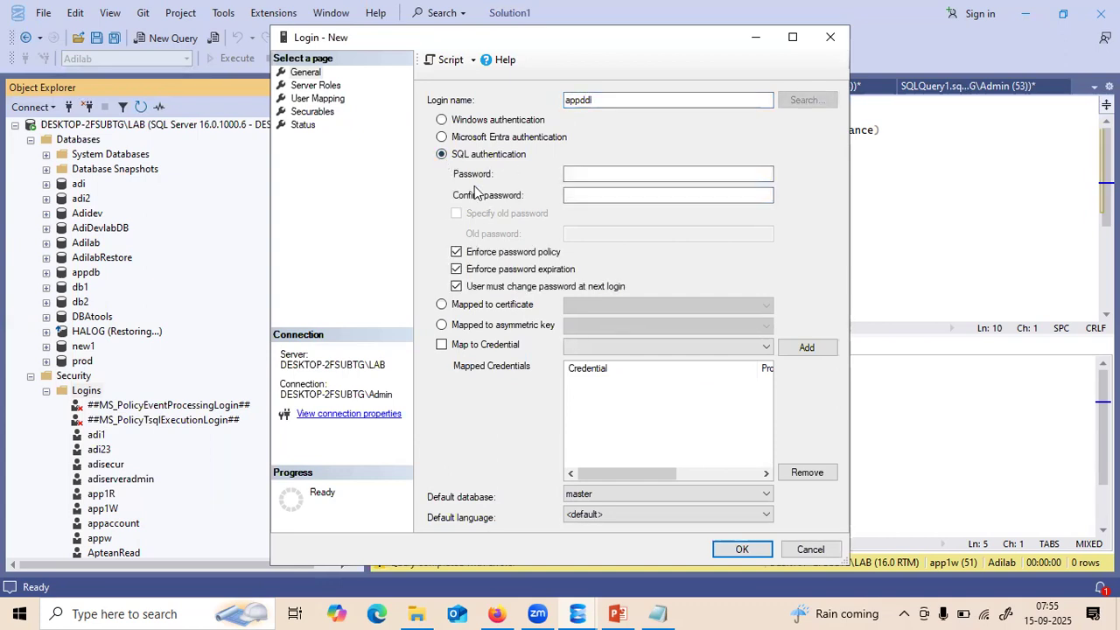
- Paste the saved password into both password fields and untick Enforce password expiration
click(662, 611)
drag(180, 94, 53, 92)
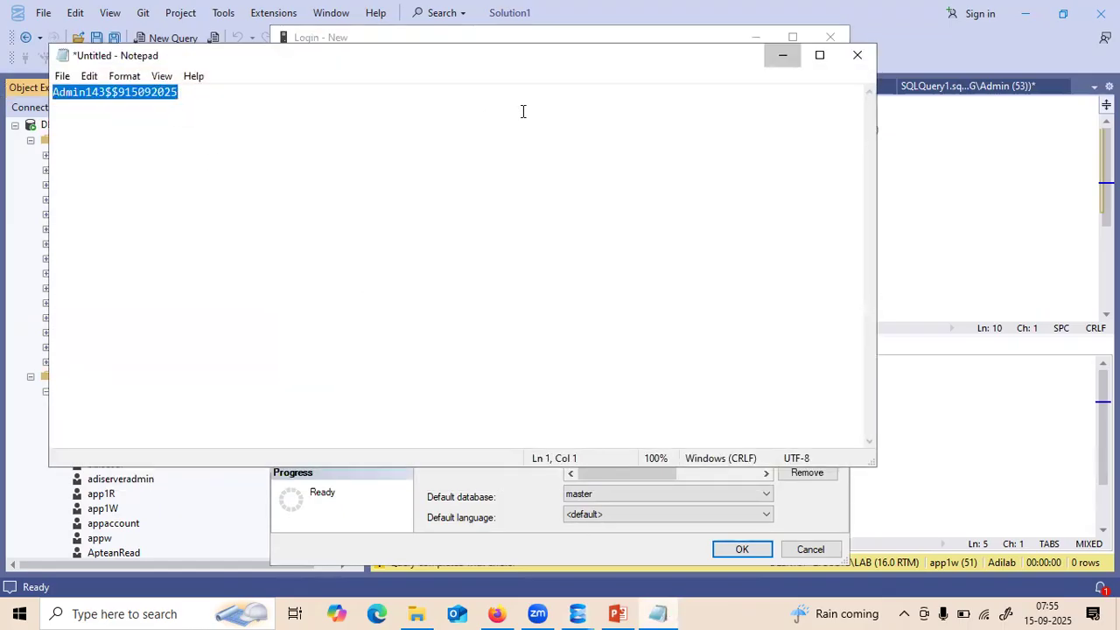
click(782, 55)
click(569, 176)
key(ctrl+v)
click(572, 193)
key(ctrl+v)
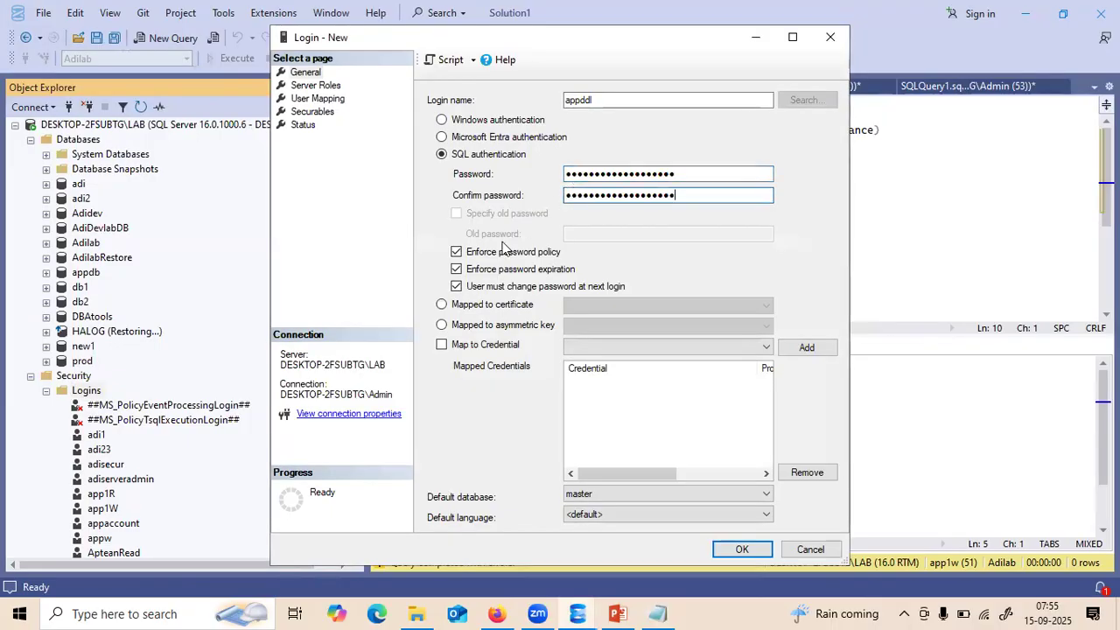
click(457, 270)
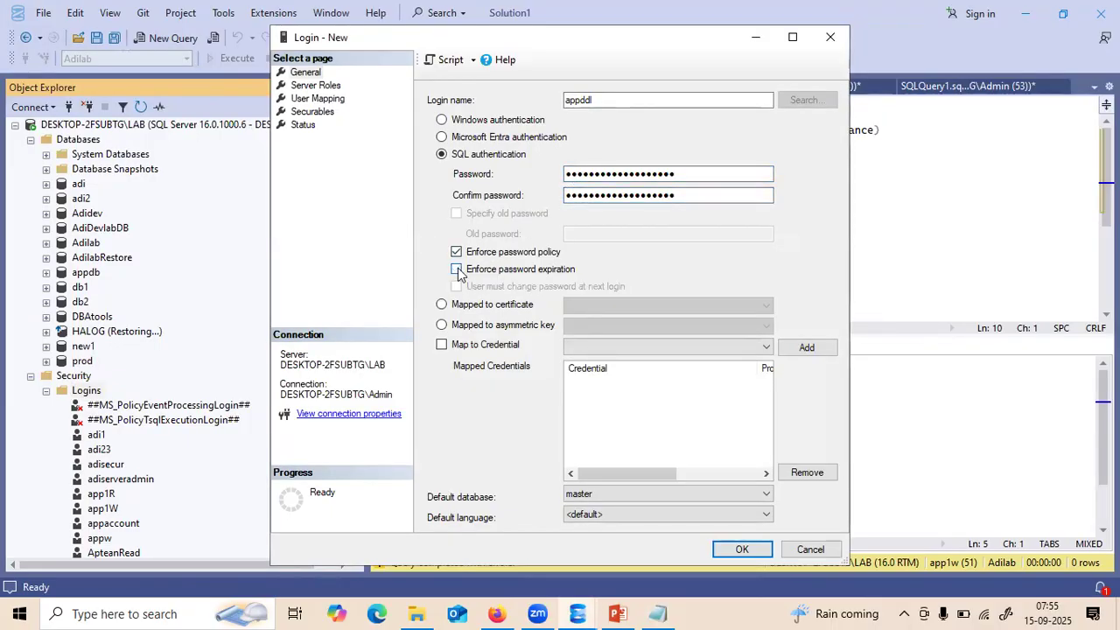
- Map the appddl login to the Adilab database on the User Mapping page
click(309, 98)
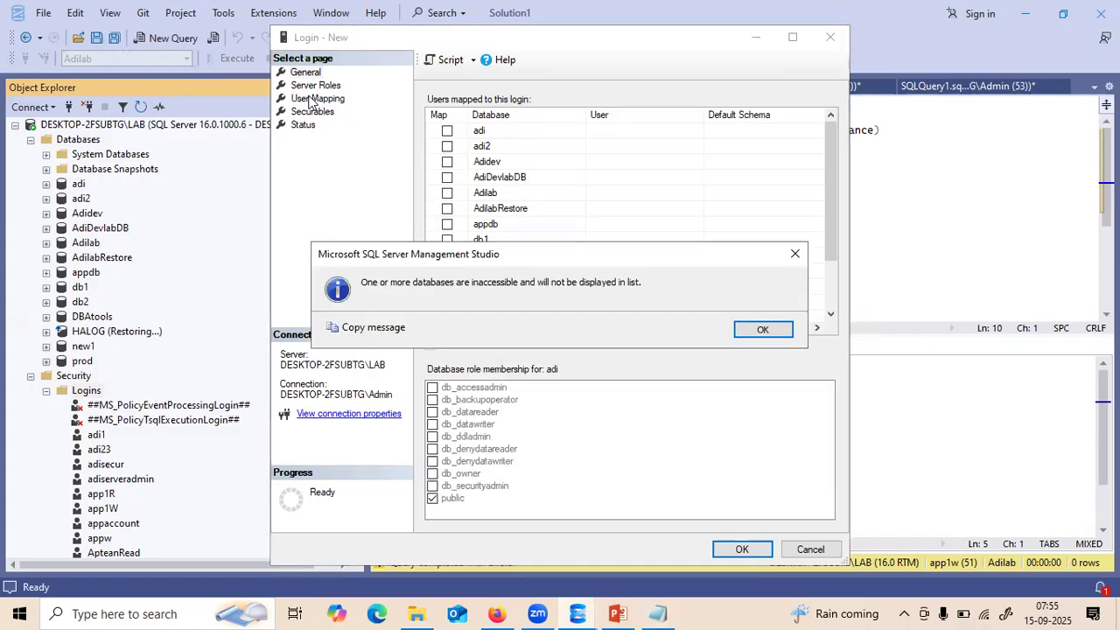
click(754, 330)
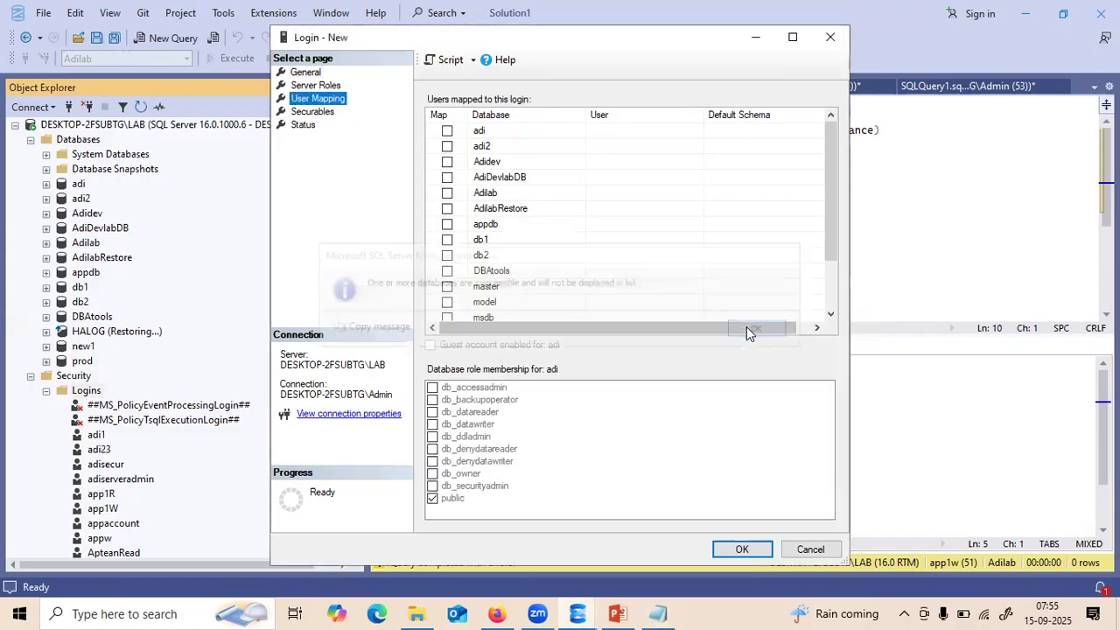
click(519, 196)
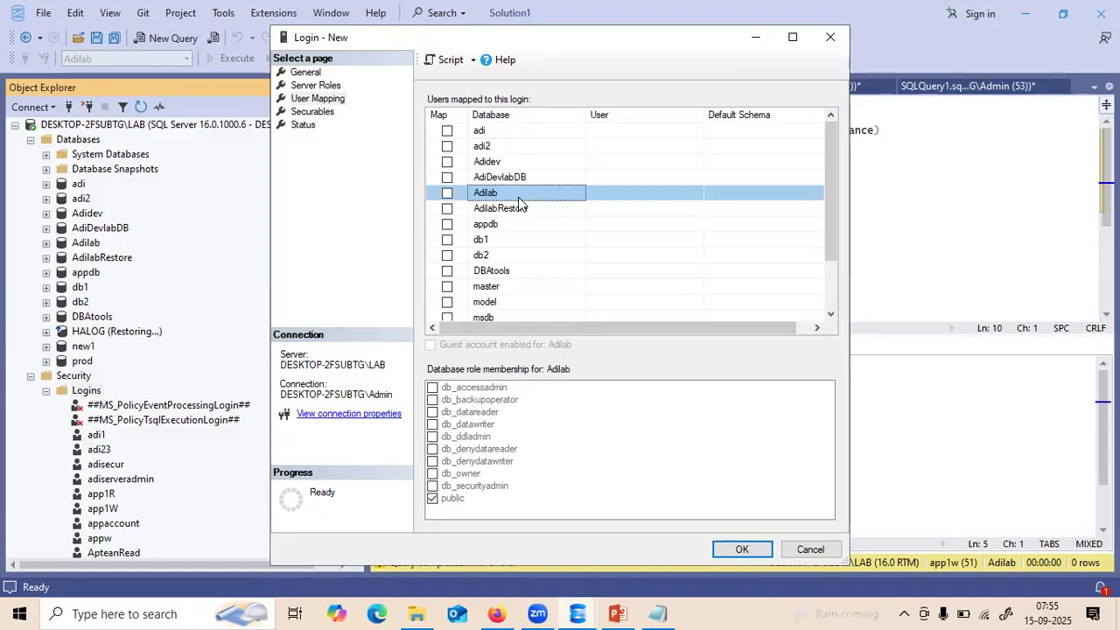
click(447, 193)
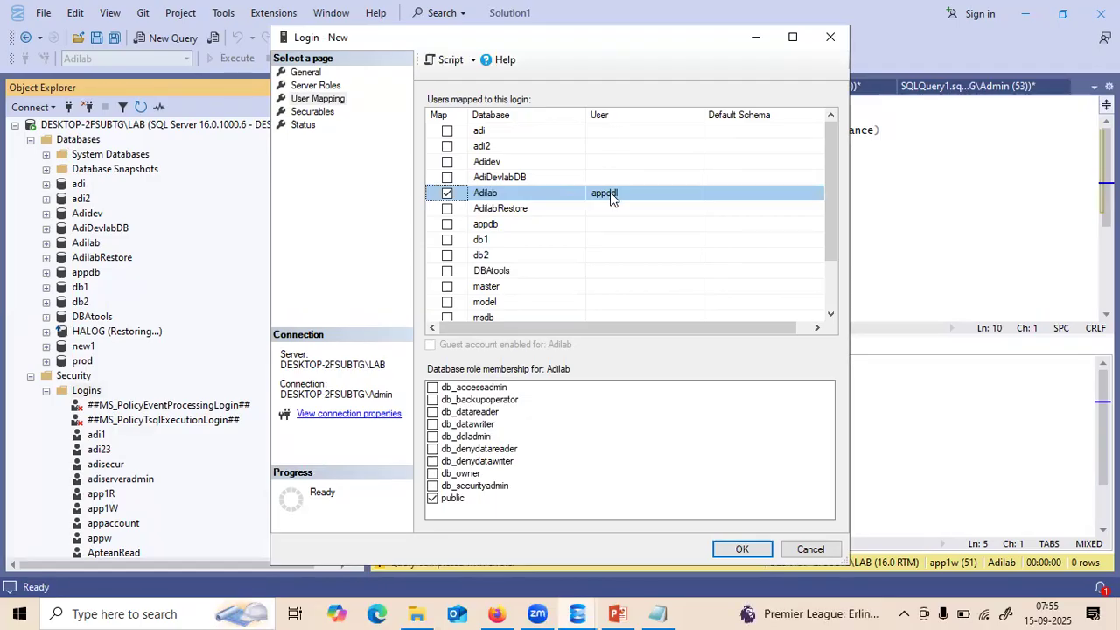
- Re-tick the Adilab mapping and add appddl to the db_ddladmin role
click(306, 73)
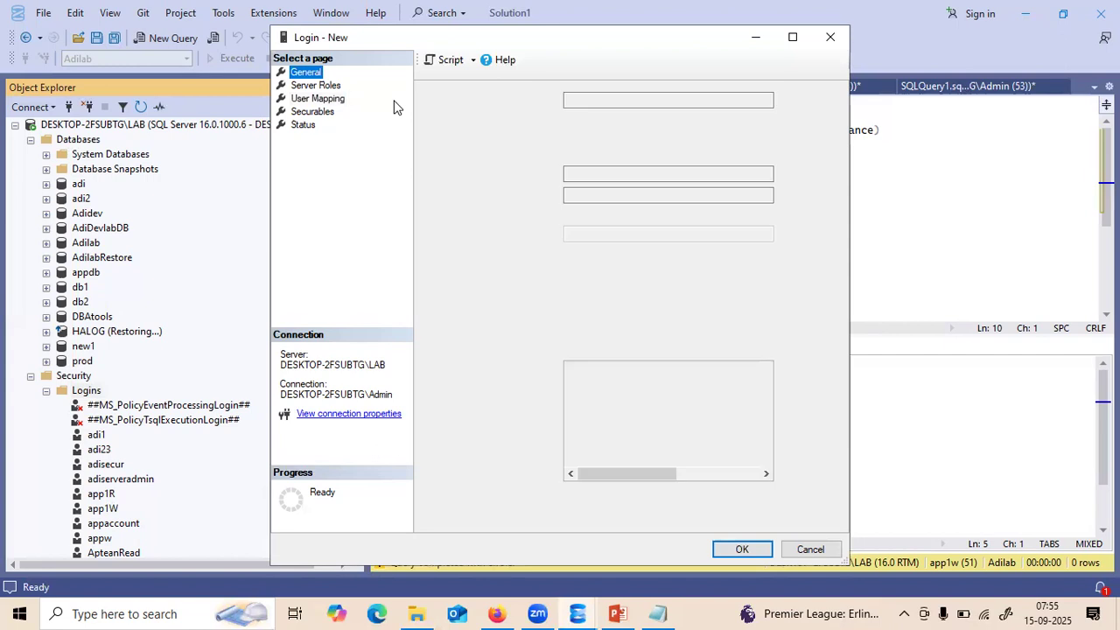
click(298, 100)
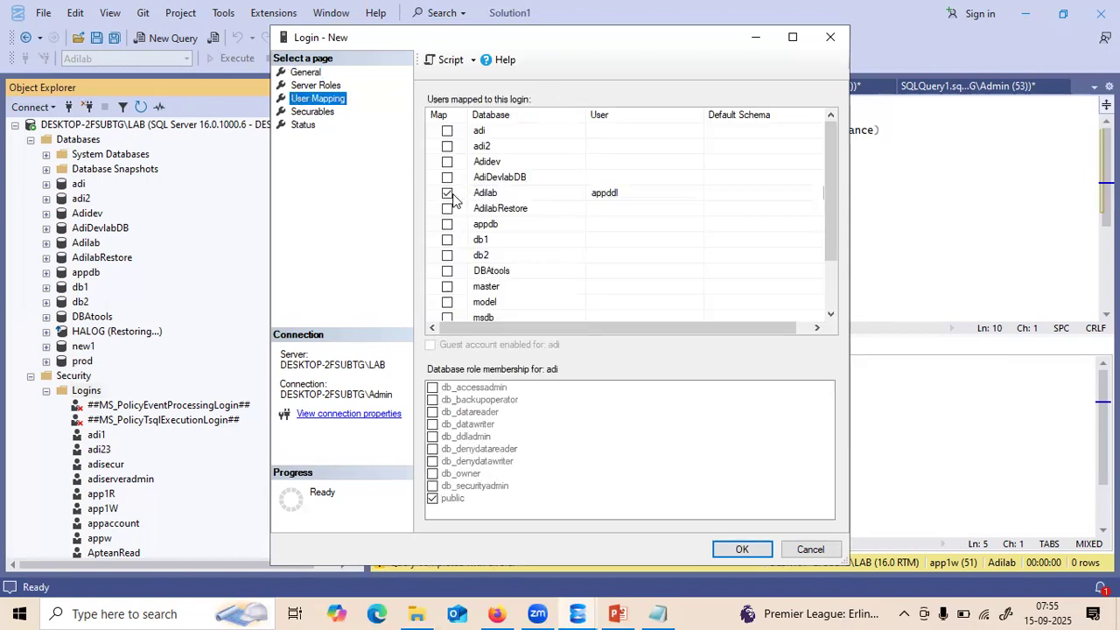
click(452, 194)
click(447, 194)
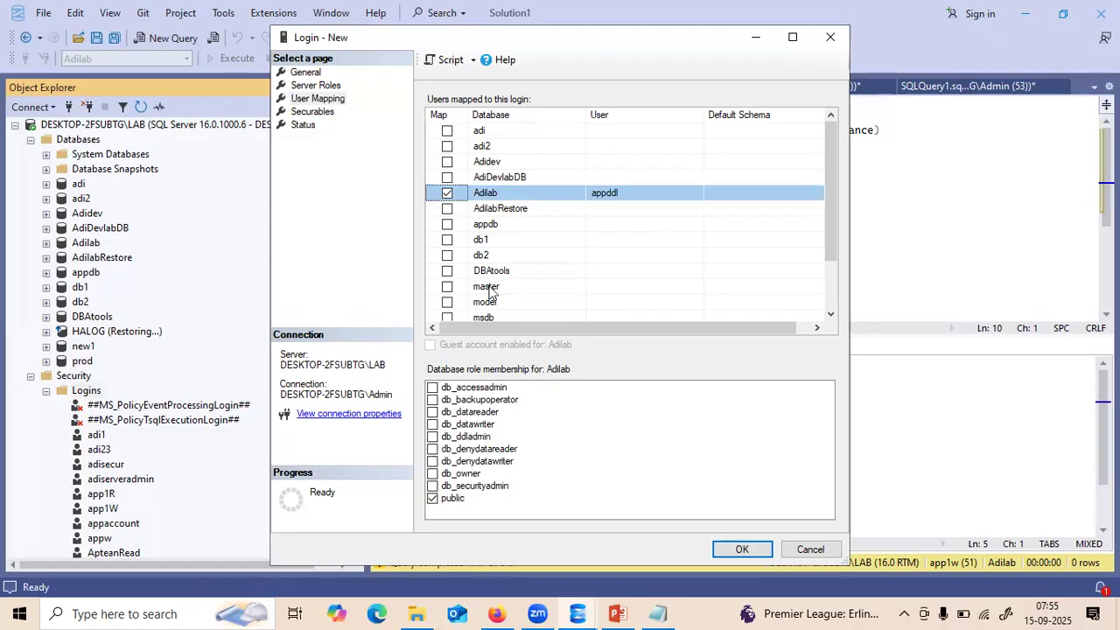
click(432, 436)
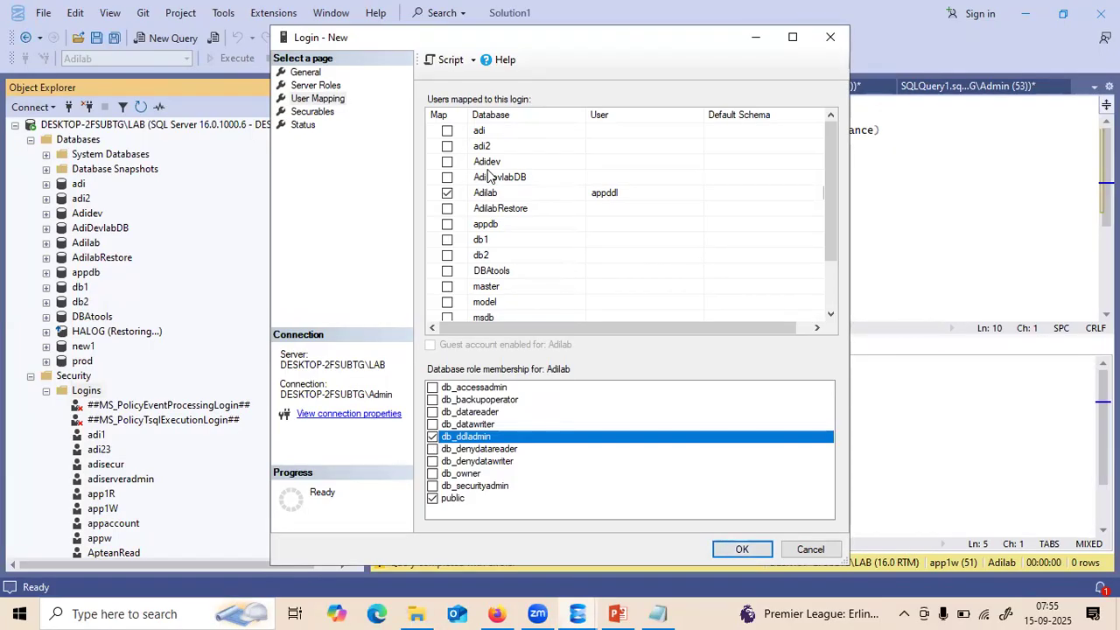
drag(419, 43, 563, 131)
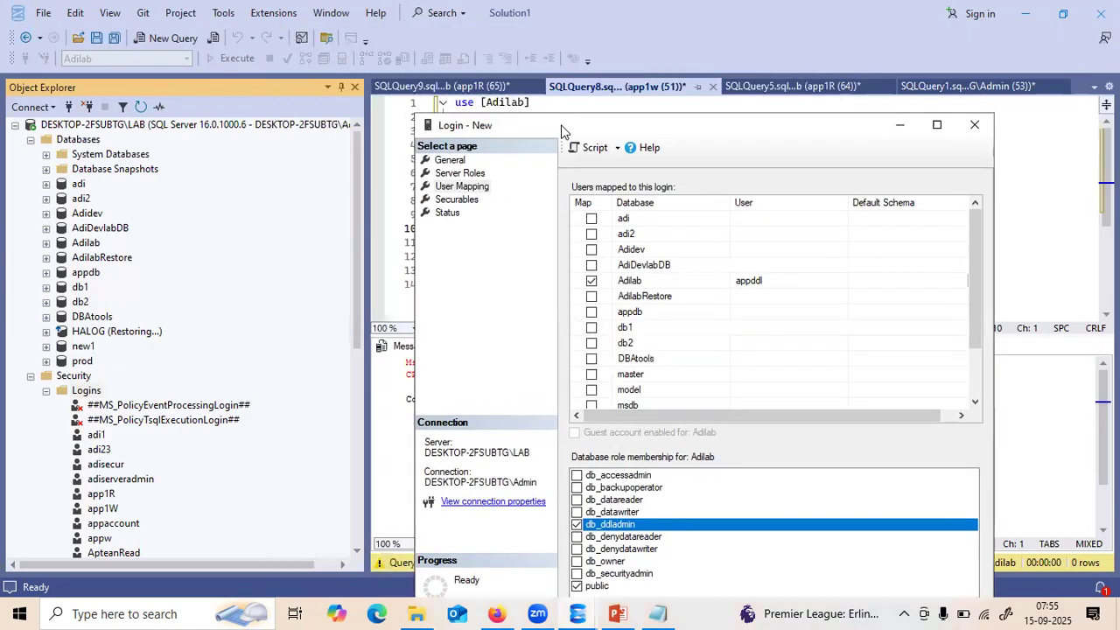
click(618, 150)
- Script the login setup to a new query and review its CREATE LOGIN, USE [Adilab] and ALTER ROLE statements
click(687, 166)
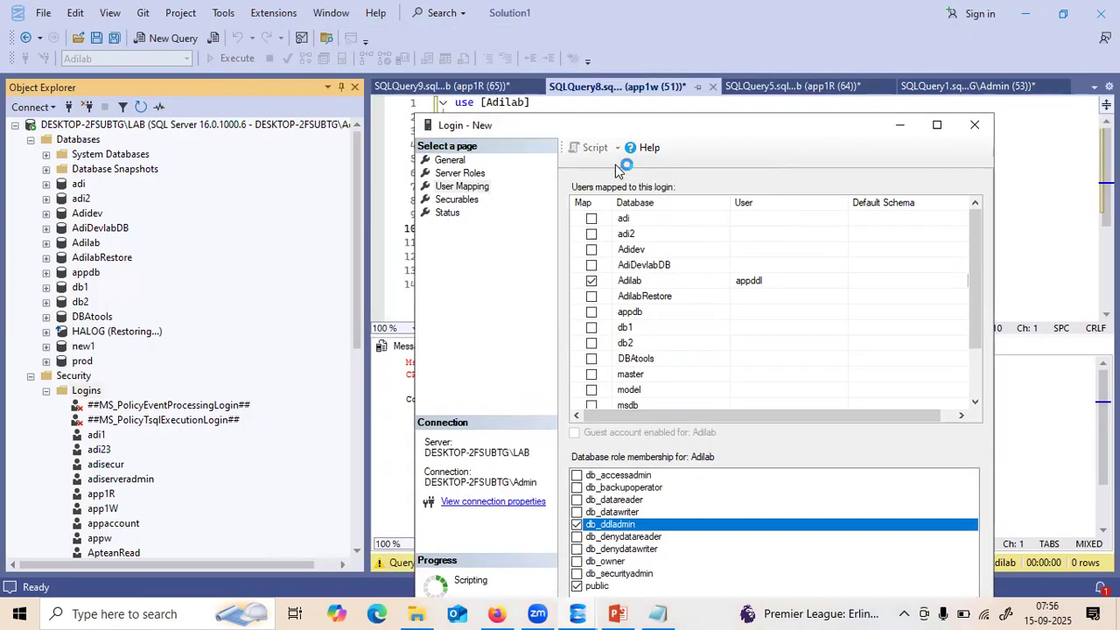
click(900, 124)
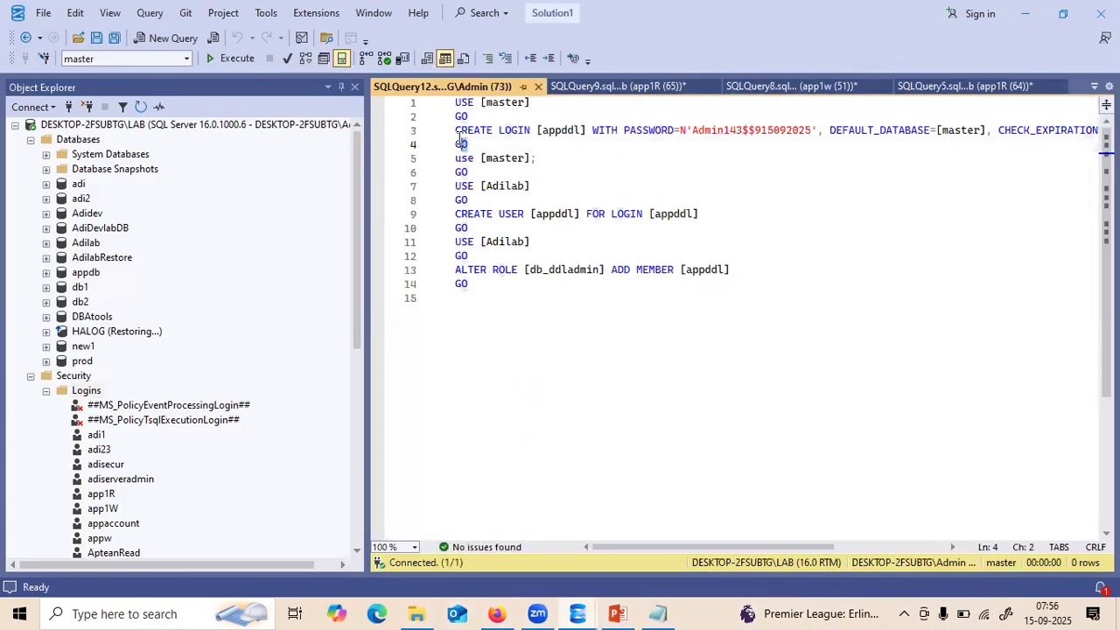
drag(468, 145, 443, 137)
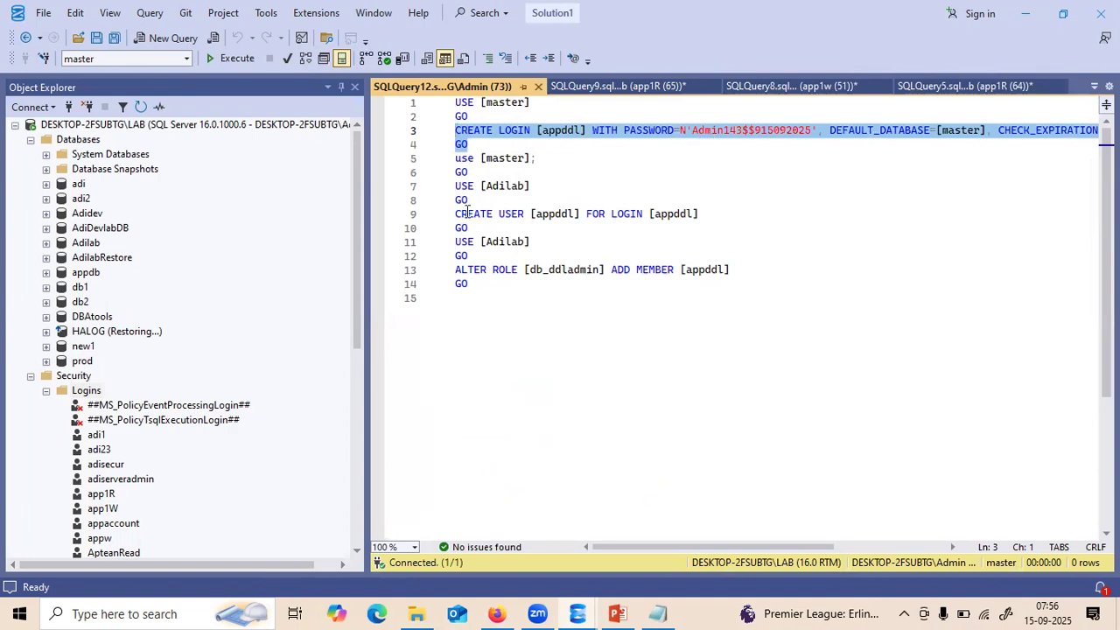
drag(473, 200, 445, 187)
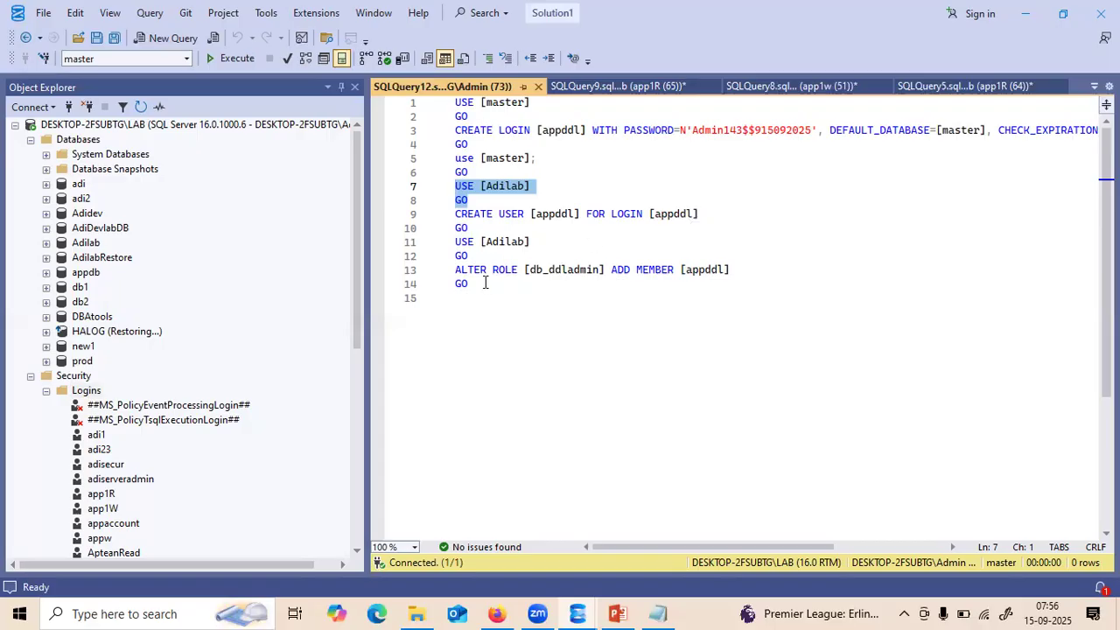
drag(483, 282, 455, 272)
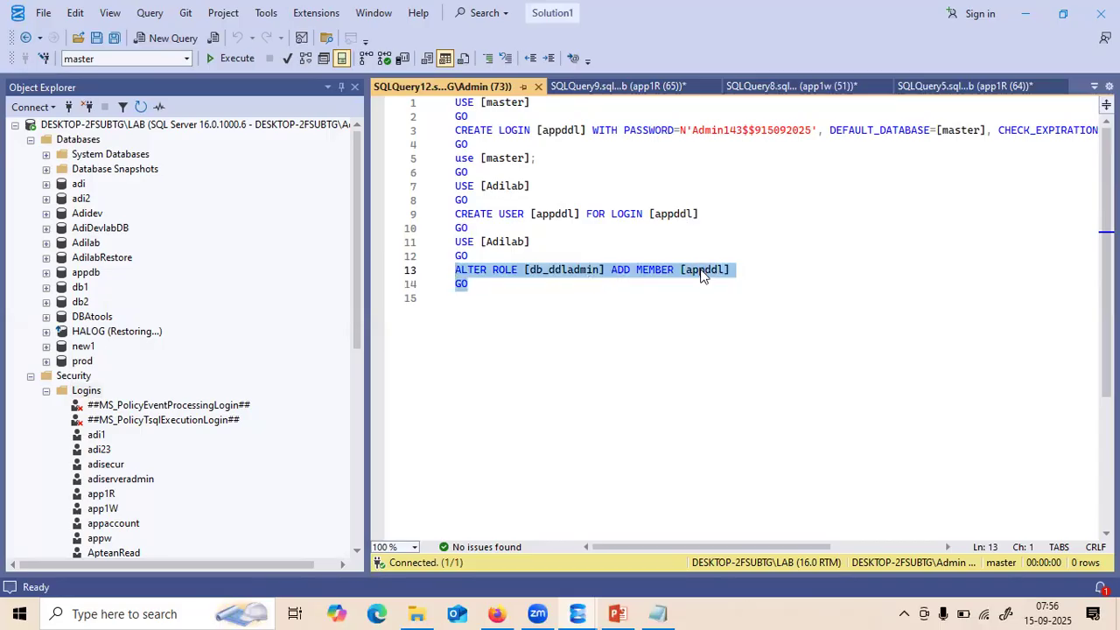
click(577, 319)
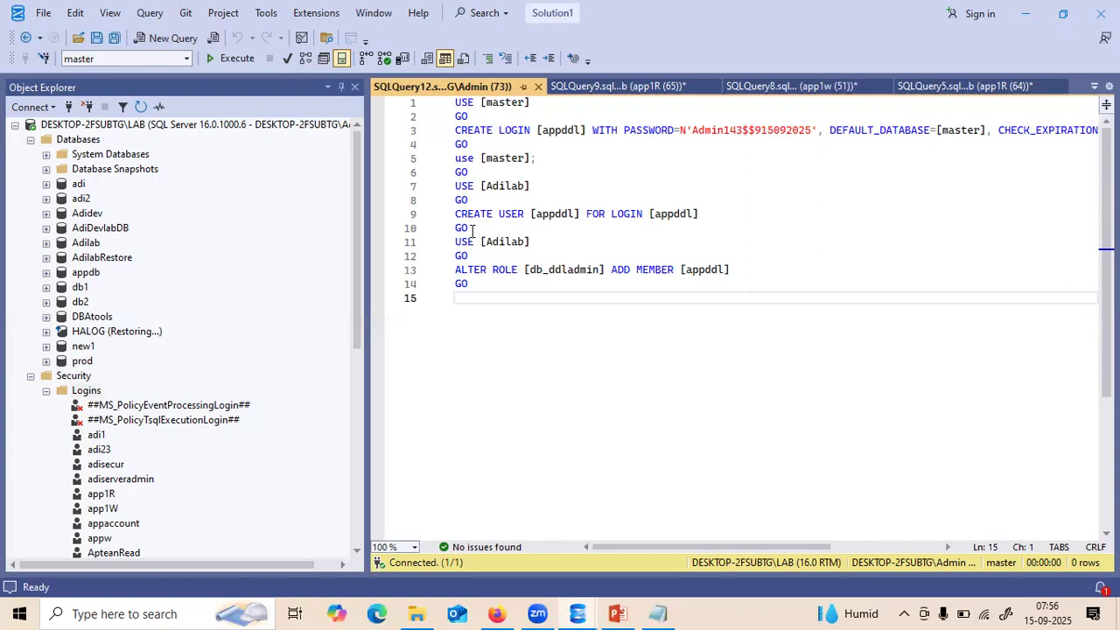
- Run the CREATE USER statement, then execute the whole appddl setup script twice
drag(473, 229, 452, 217)
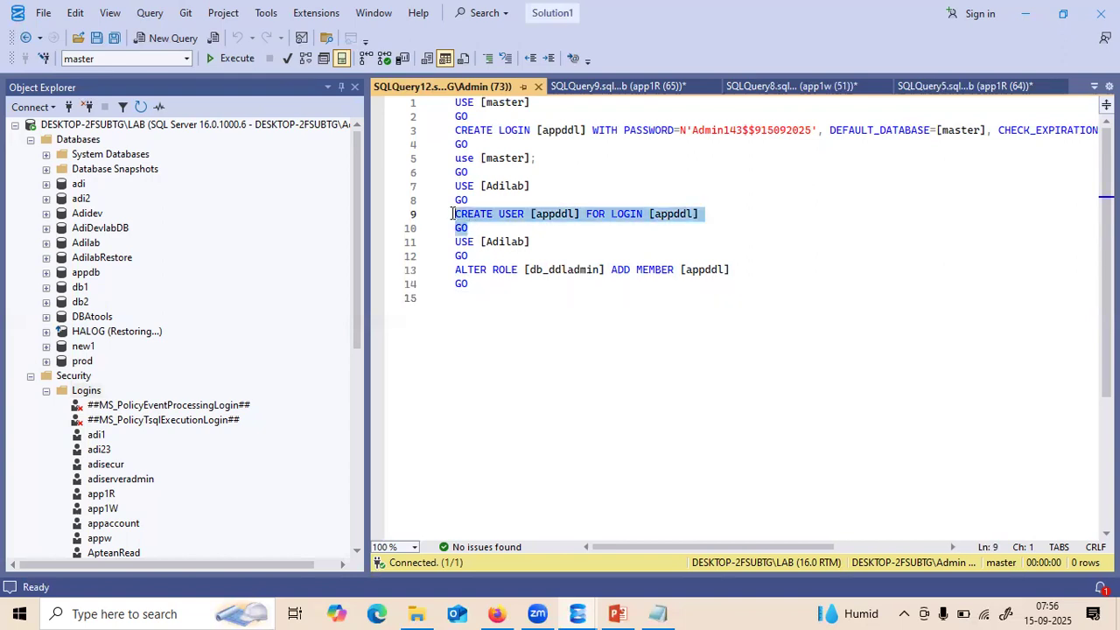
key(F5)
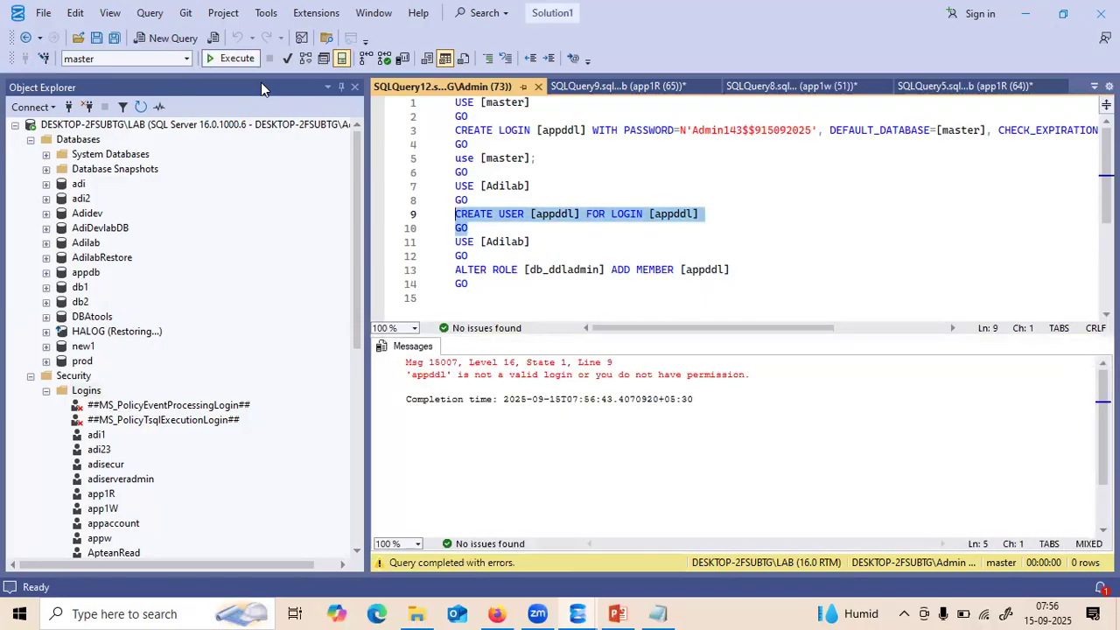
click(582, 283)
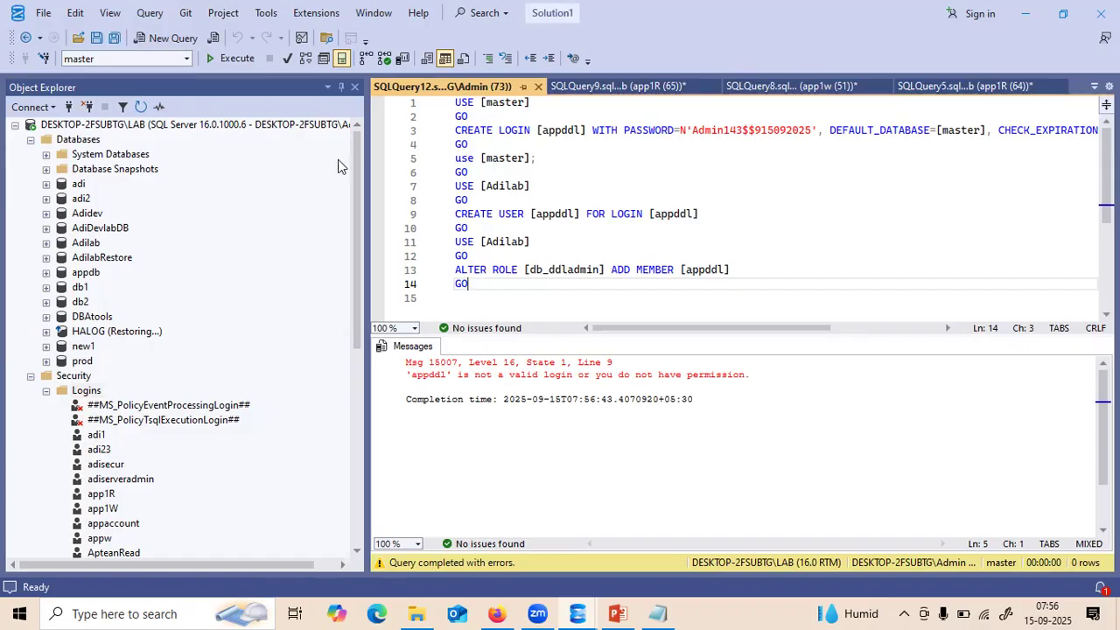
key(F5)
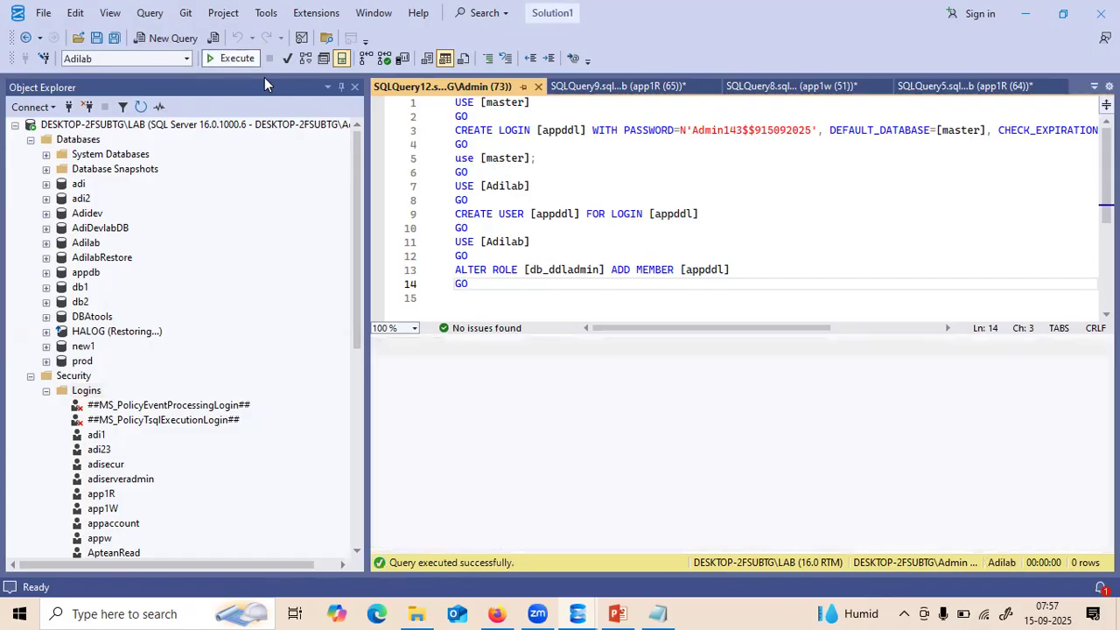
key(F5)
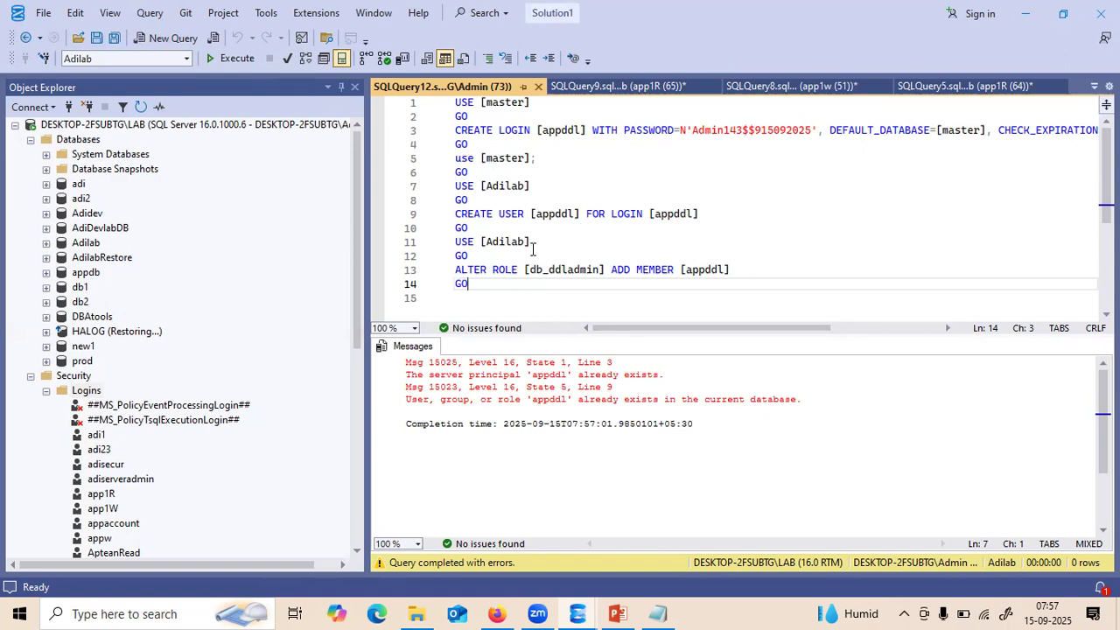
- Refresh the admin server and check that appddl appears under Adilab > Security > Users
click(118, 126)
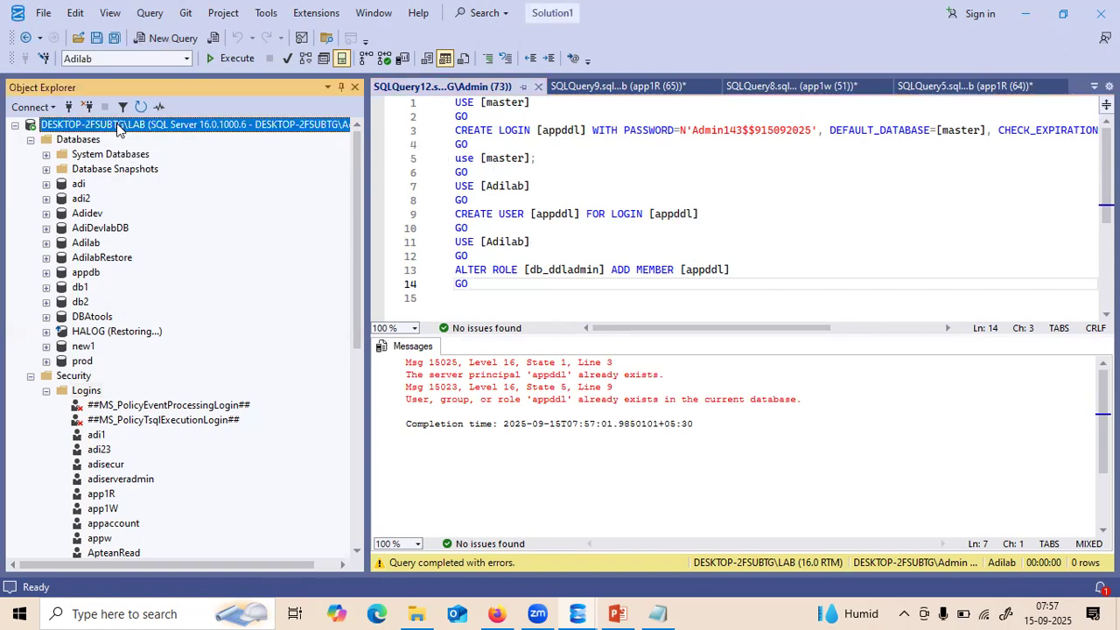
click(141, 106)
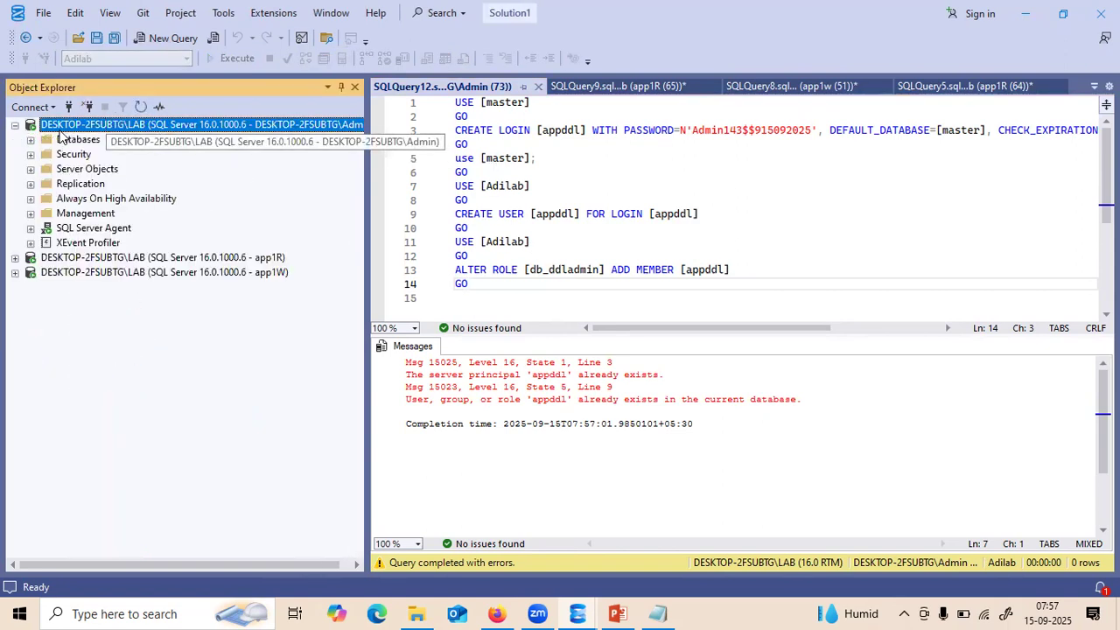
click(30, 140)
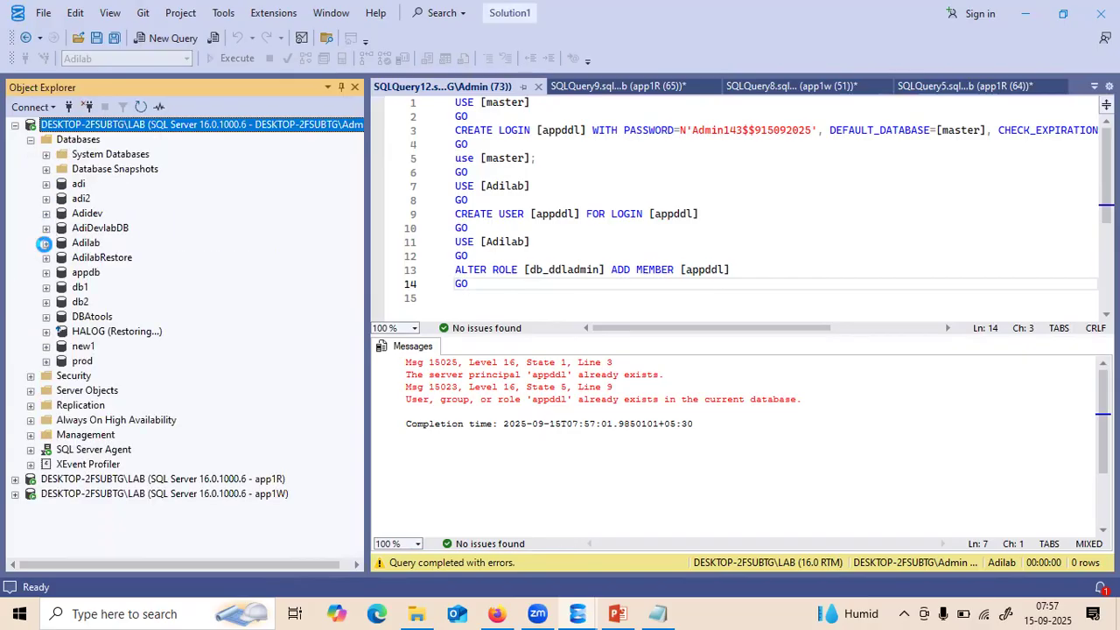
click(45, 243)
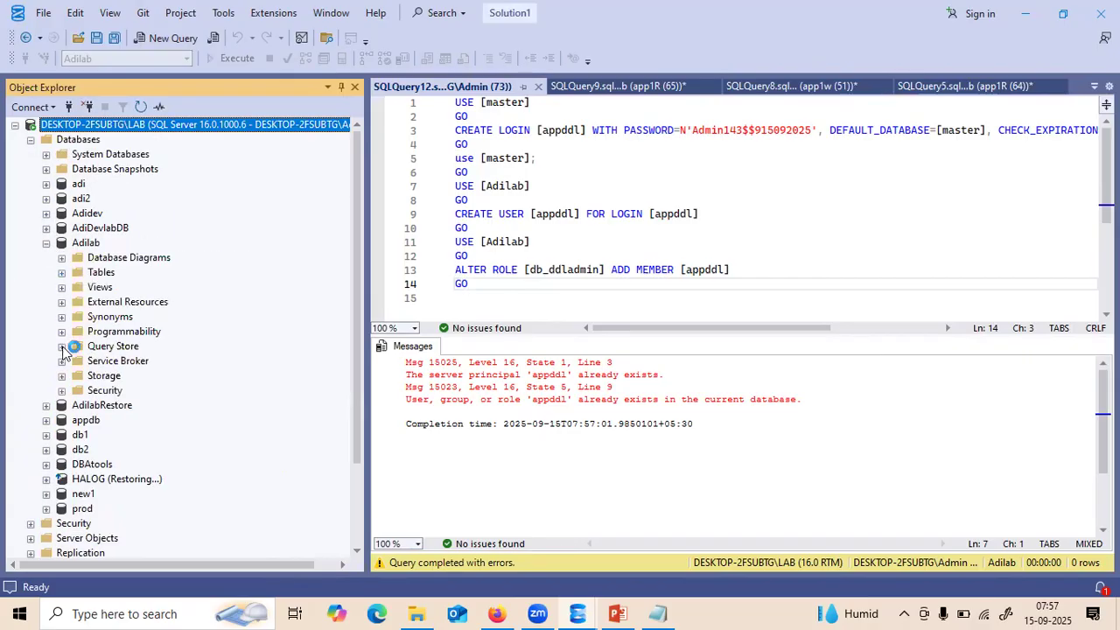
click(62, 391)
click(78, 405)
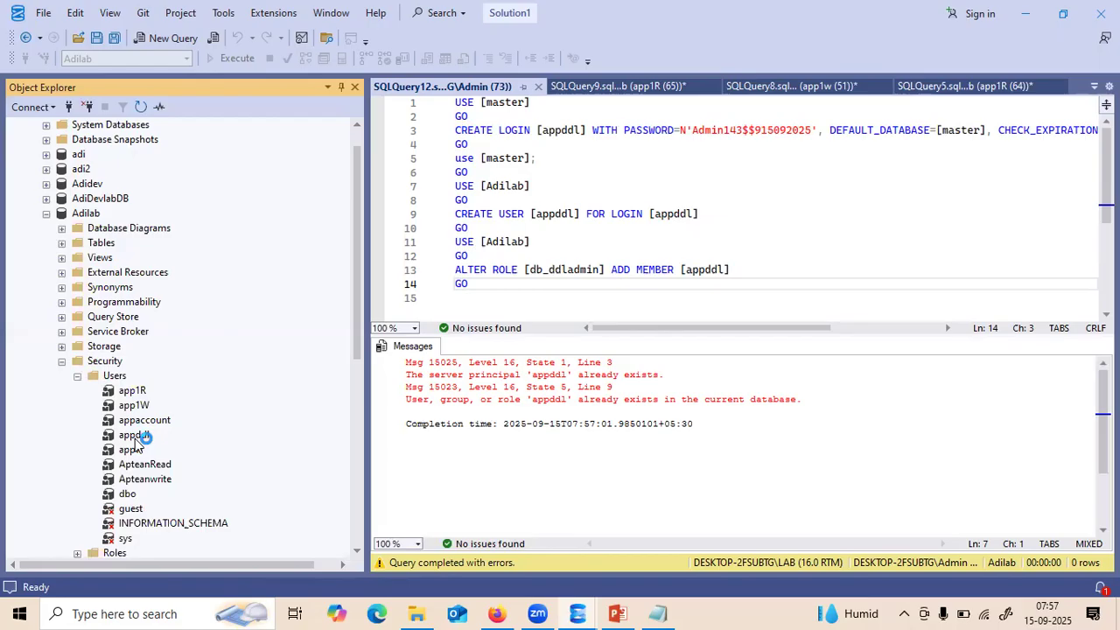
- Collapse the Object Explorer tree and close the SQLQuery12 admin setup script
click(46, 213)
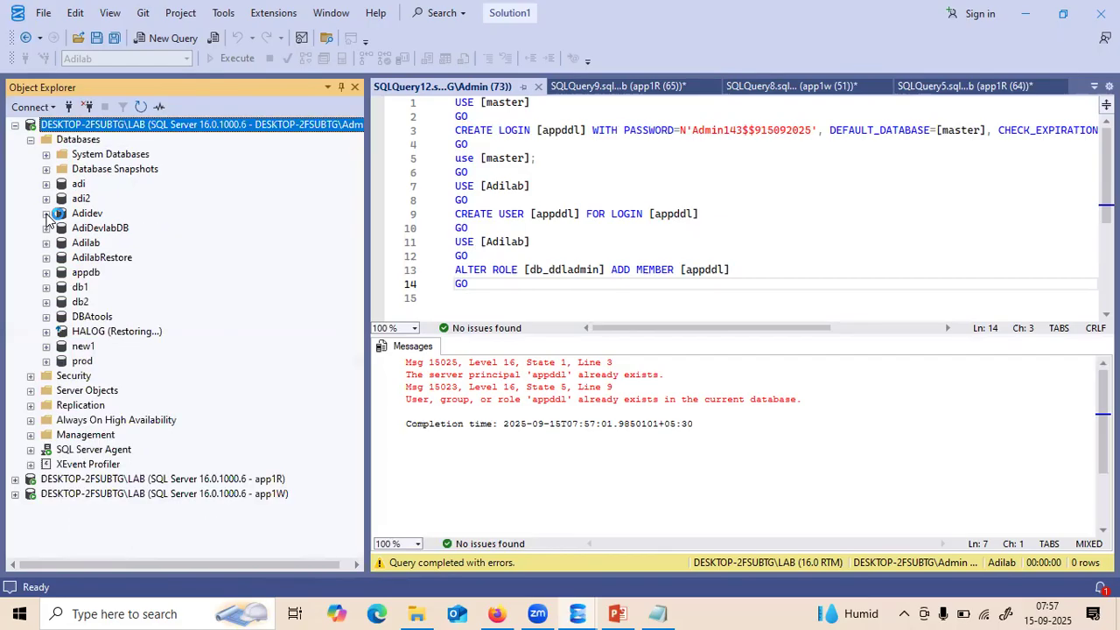
click(31, 139)
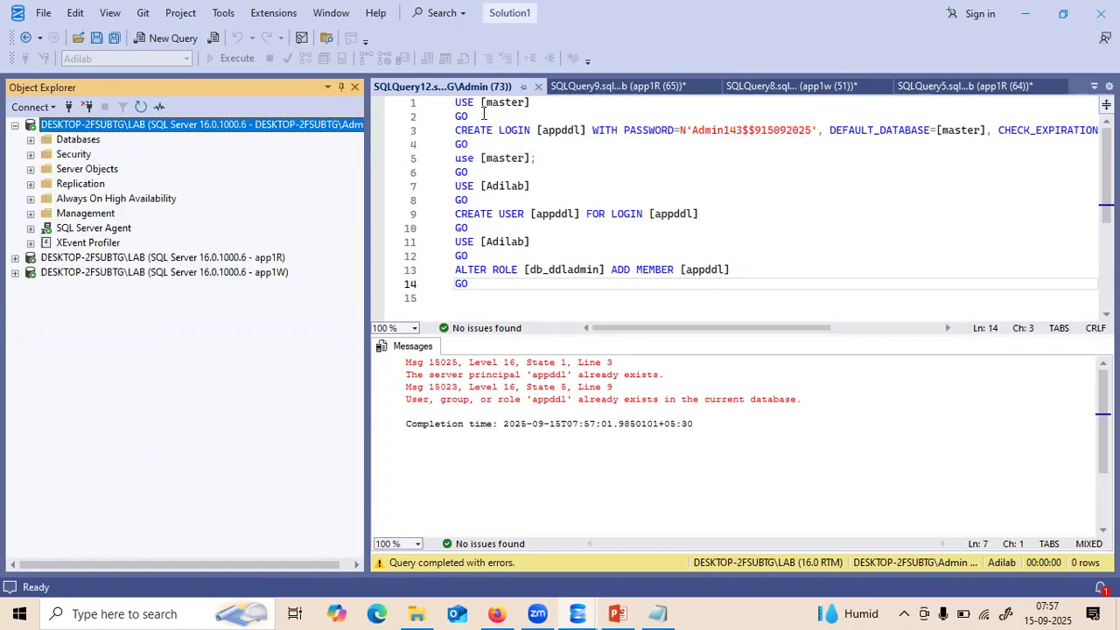
click(538, 88)
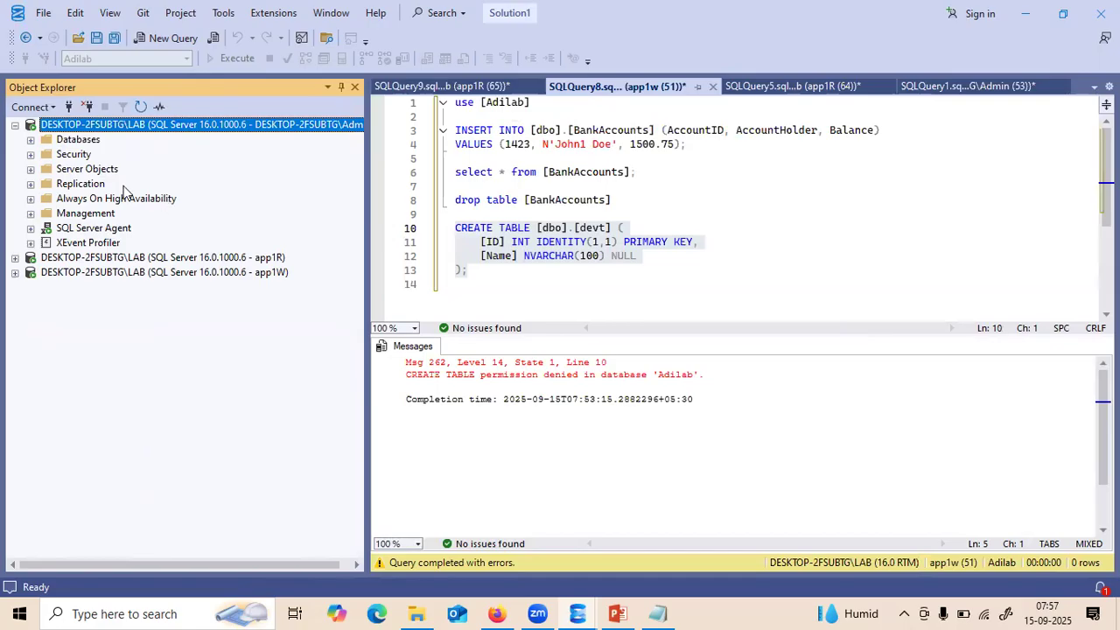
click(15, 125)
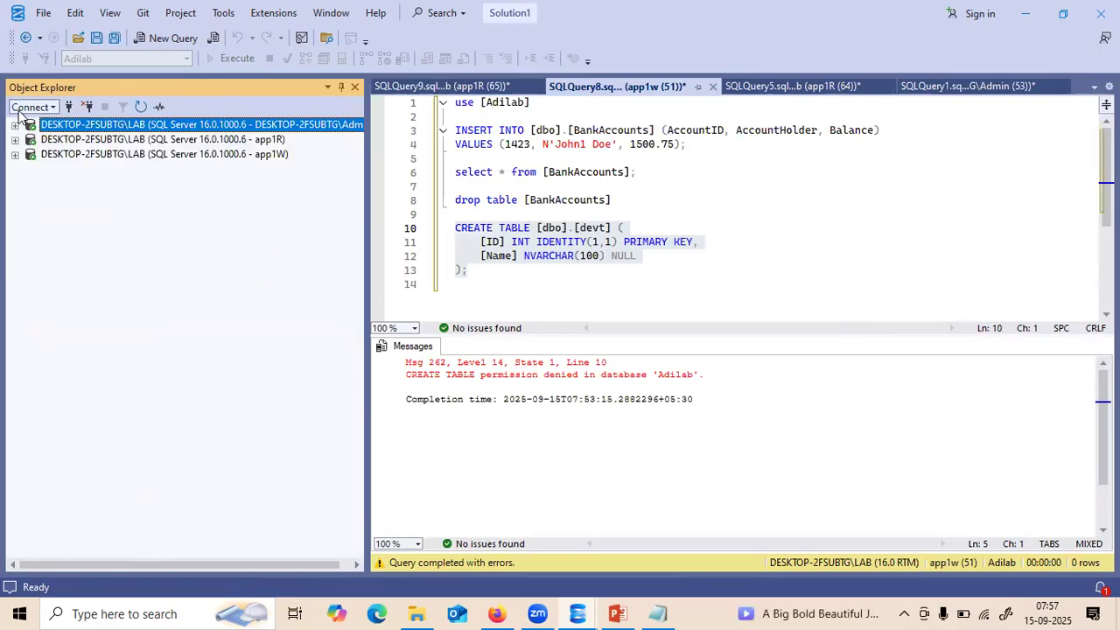
- Connect to the Database Engine as login appddl with SQL Server authentication and its password
click(30, 106)
click(46, 126)
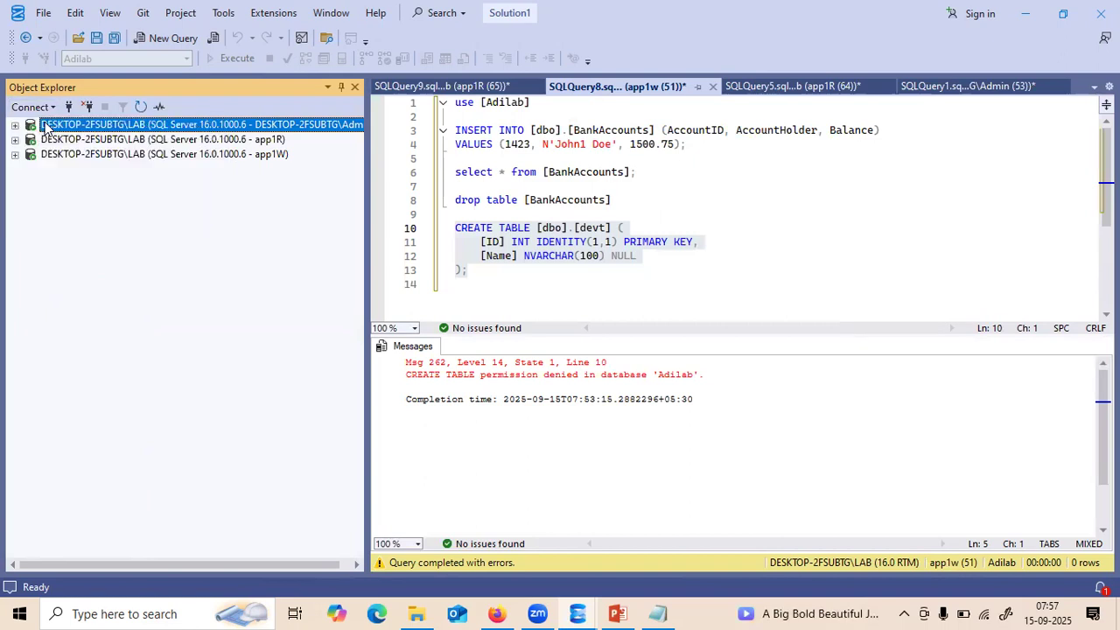
click(567, 278)
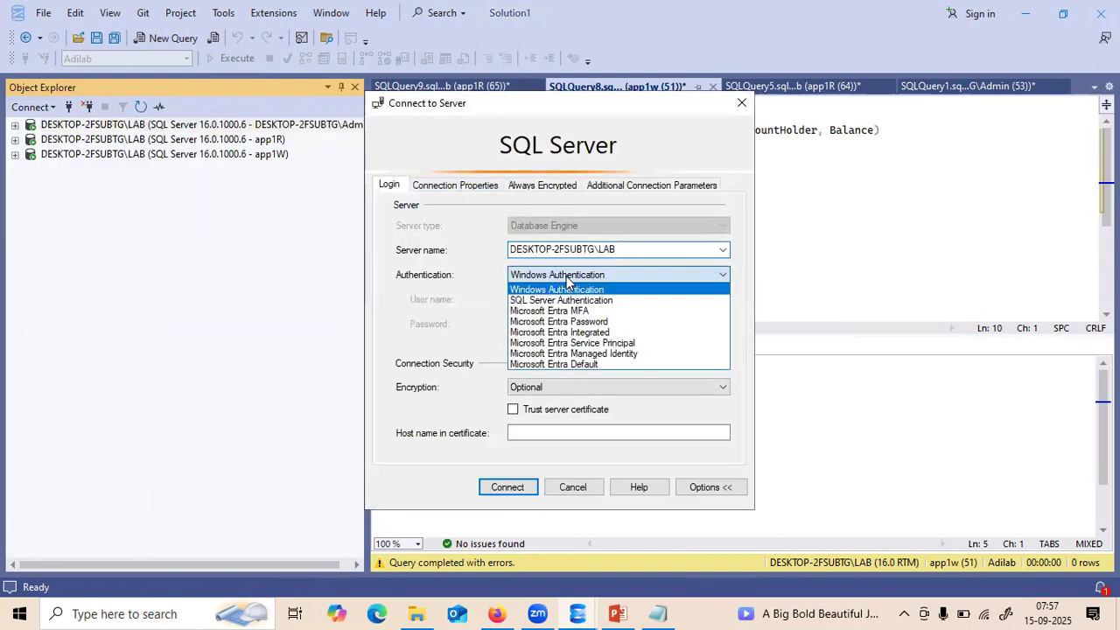
click(552, 301)
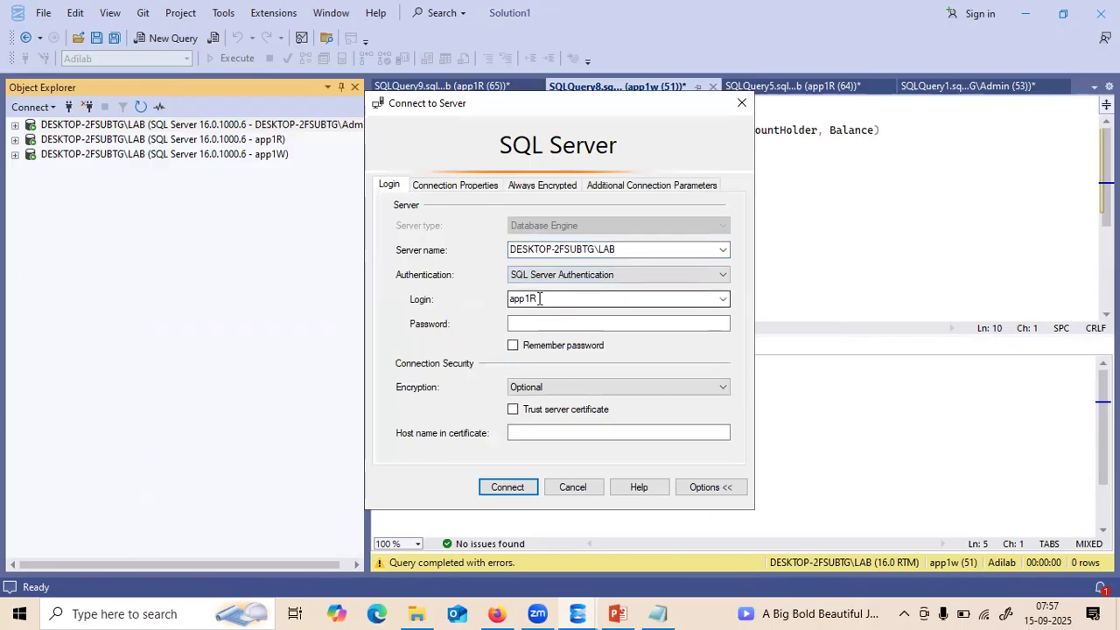
double_click(539, 298)
text(appddl)
click(538, 322)
key(ctrl+v)
click(506, 487)
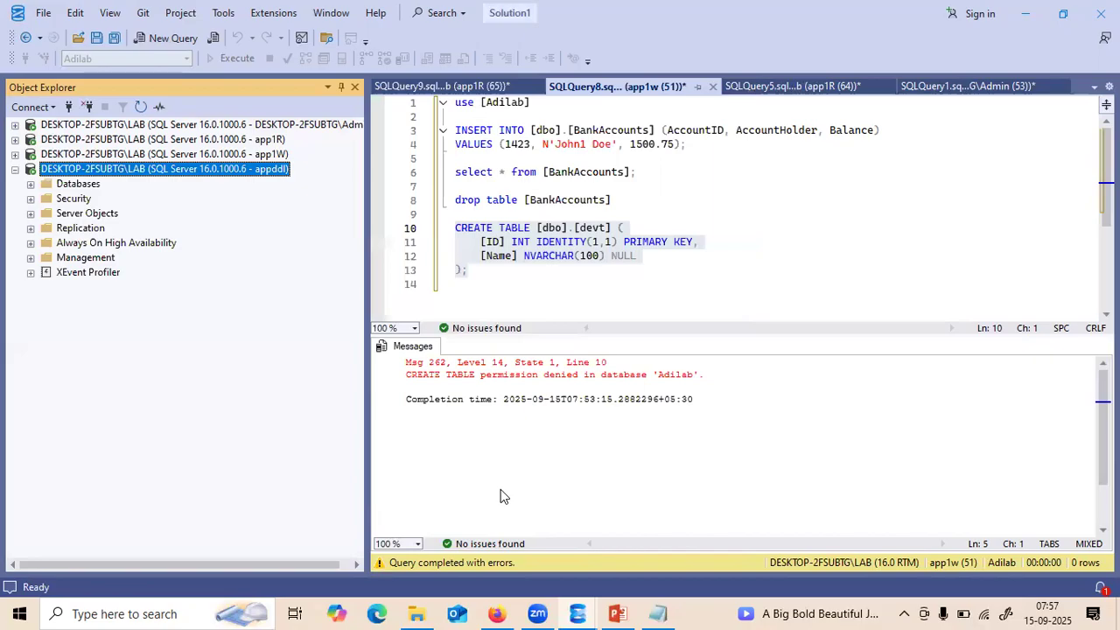
- Select the entire script in the query editor
click(482, 283)
click(466, 262)
drag(466, 264, 445, 112)
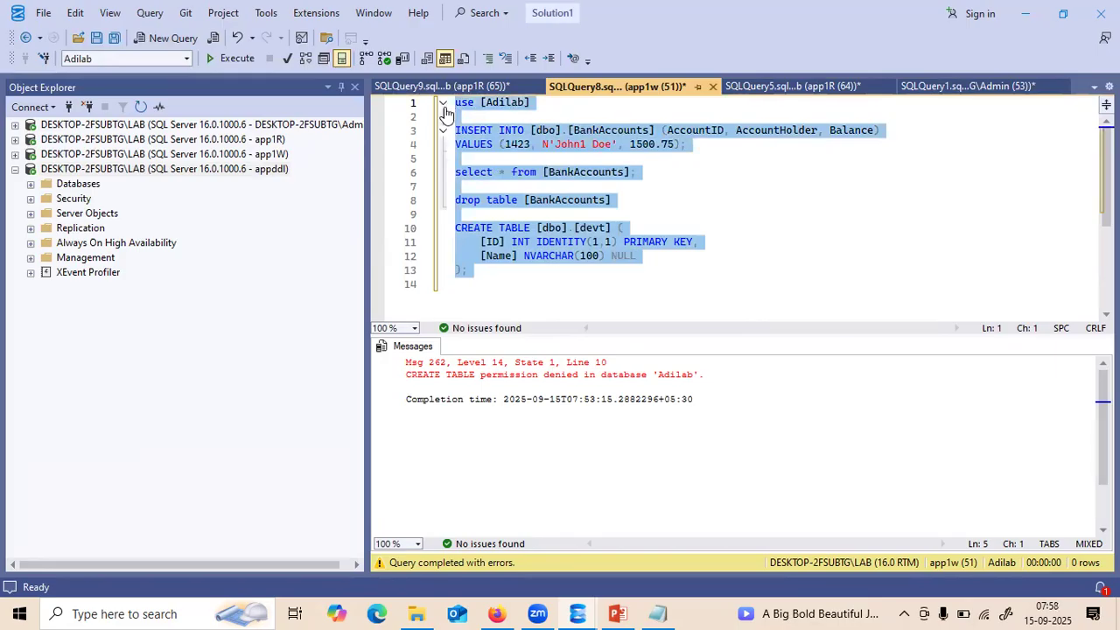
- Open a new Adilab query under the appddl connection and paste the BankAccounts and devt script
click(82, 188)
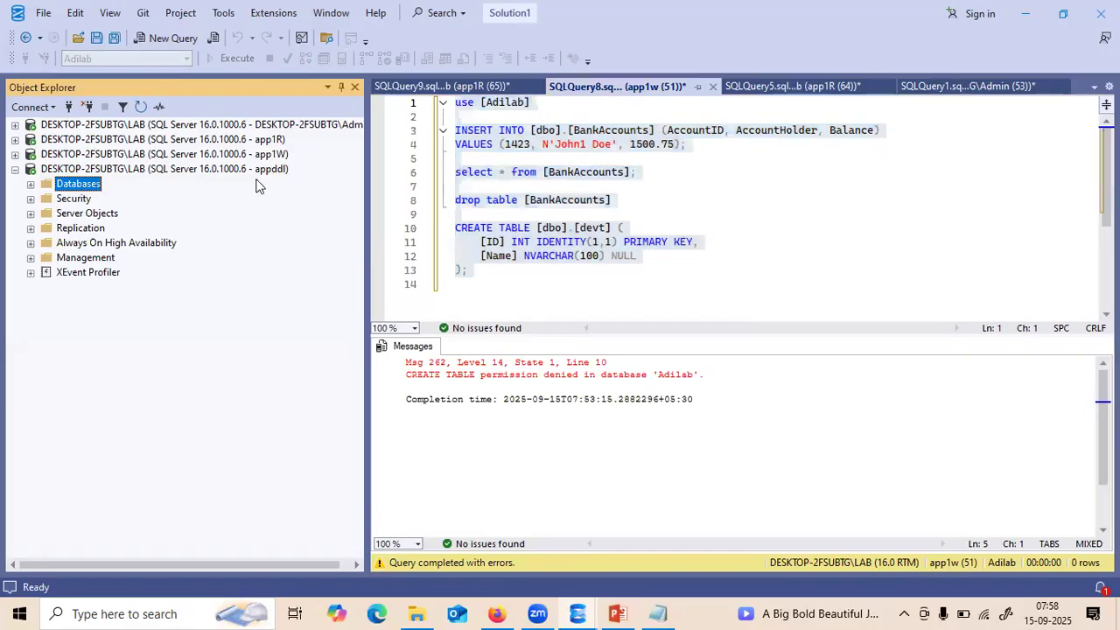
click(30, 185)
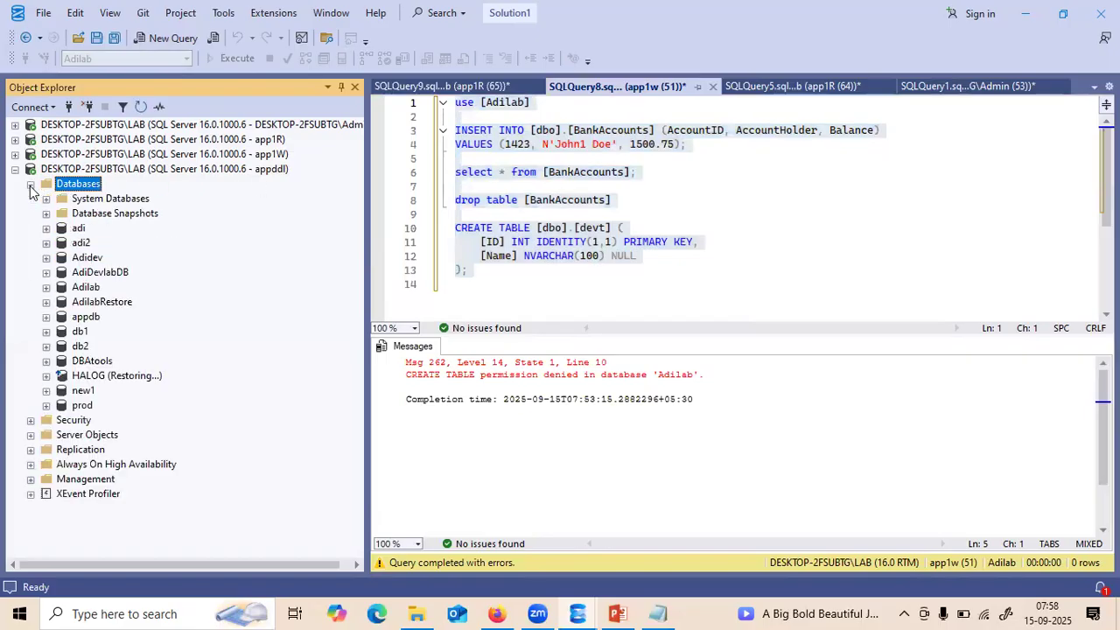
right_click(86, 288)
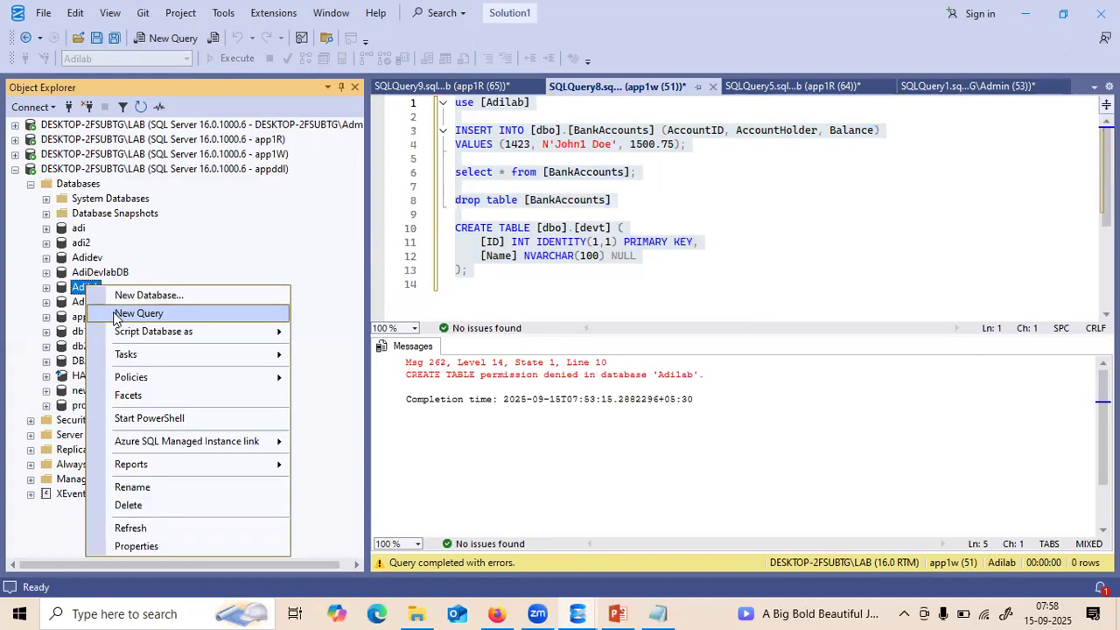
click(117, 313)
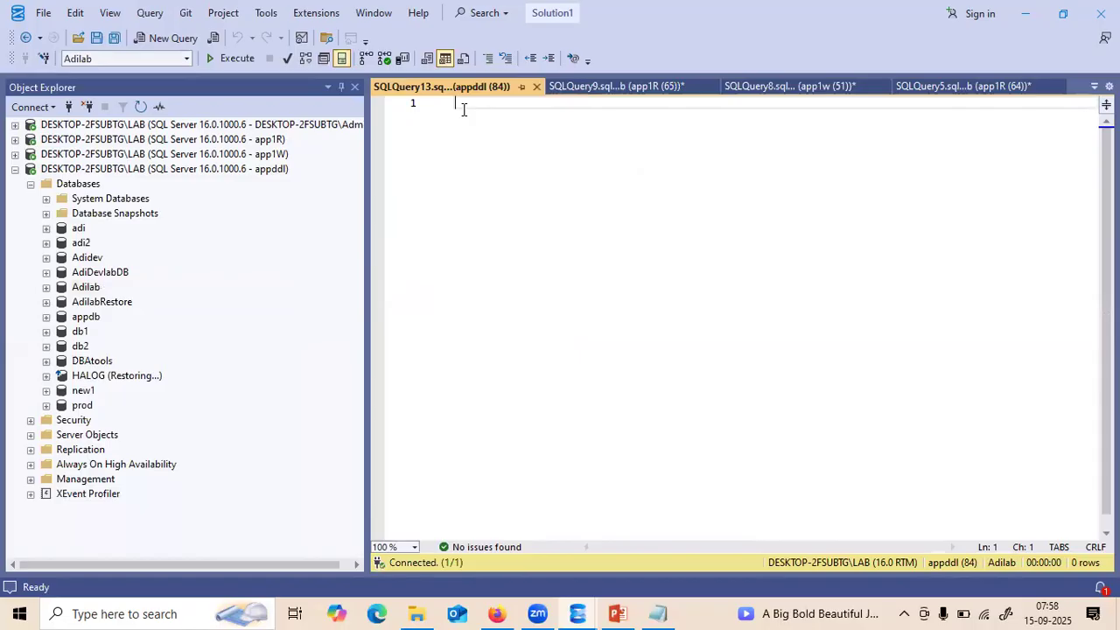
text(use [Adilab]  INSERT INTO [dbo].[BankAccounts] (AccountID, AccountHolder, Balance) VALUES (1423, N'John1 Doe', 1500.75);  select * from [BankAccounts];  drop table [BankAccounts]  CREATE TABLE [dbo].[devt] (     [ID] INT IDENTITY(1,1) PRIMARY KEY,     [Name] NVARCHAR(100) NULL );)
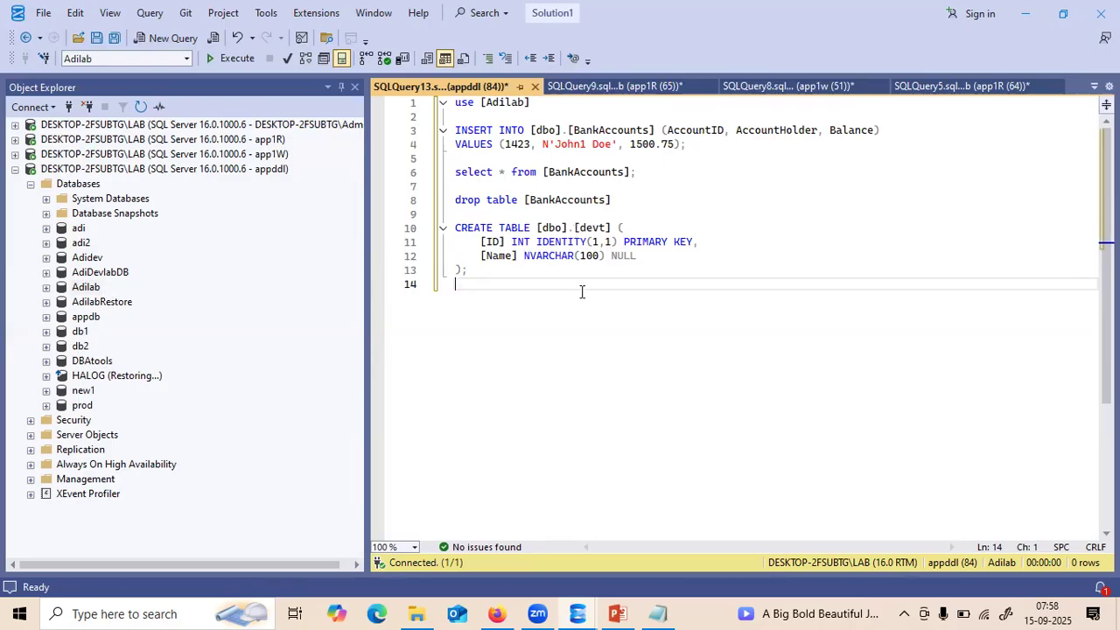
click(644, 174)
drag(644, 174, 395, 185)
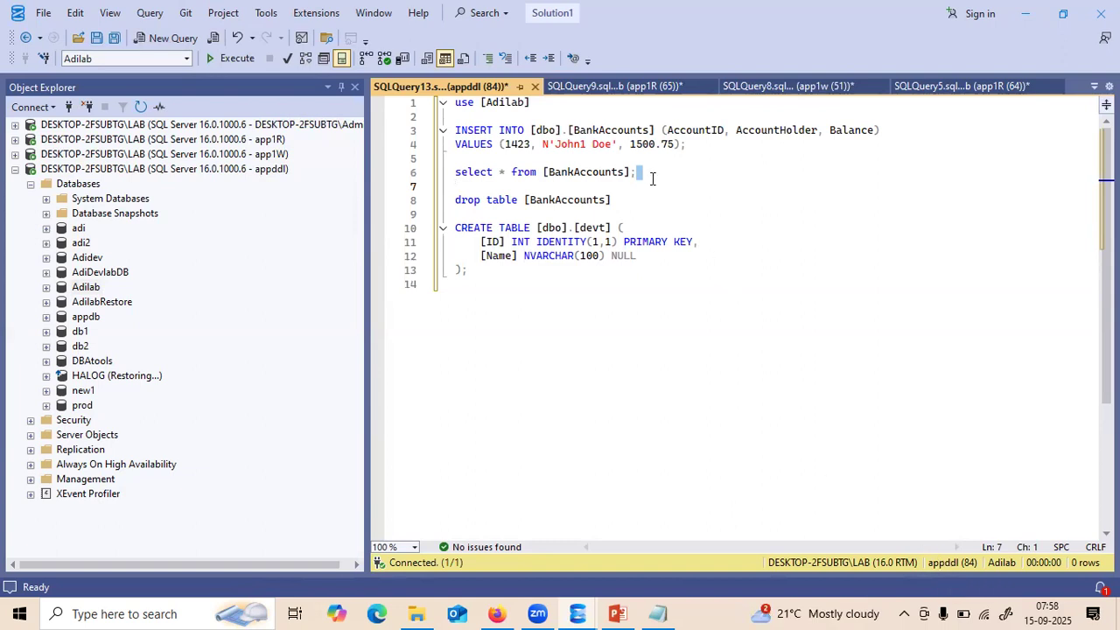
- Run the SELECT on BankAccounts, then change 1423 to 1523 and run the INSERT; both are denied
drag(649, 175, 413, 164)
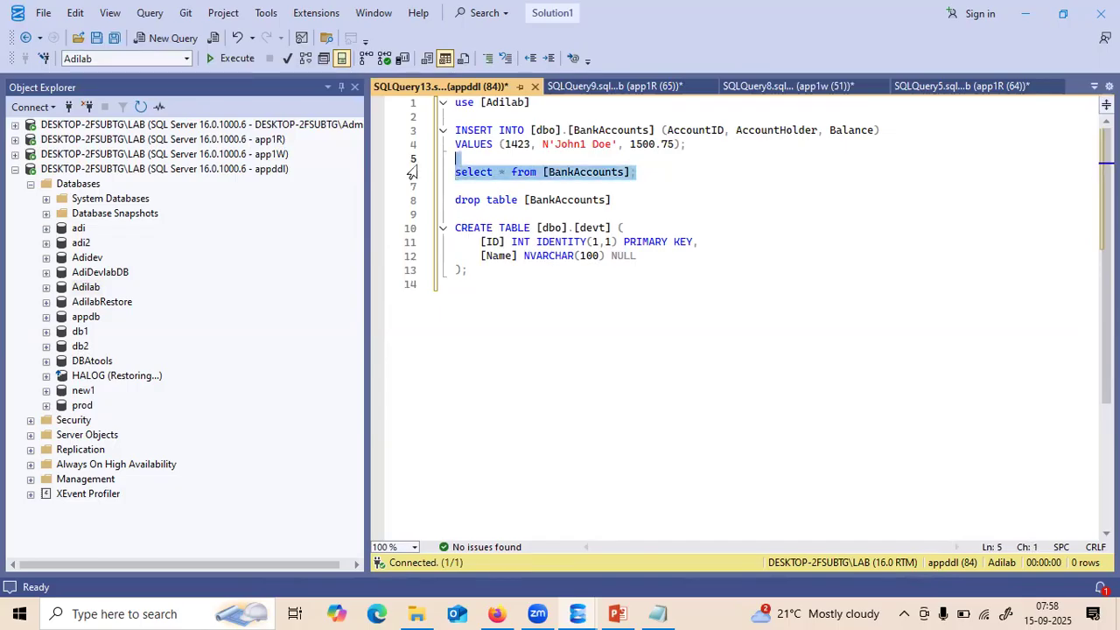
key(F5)
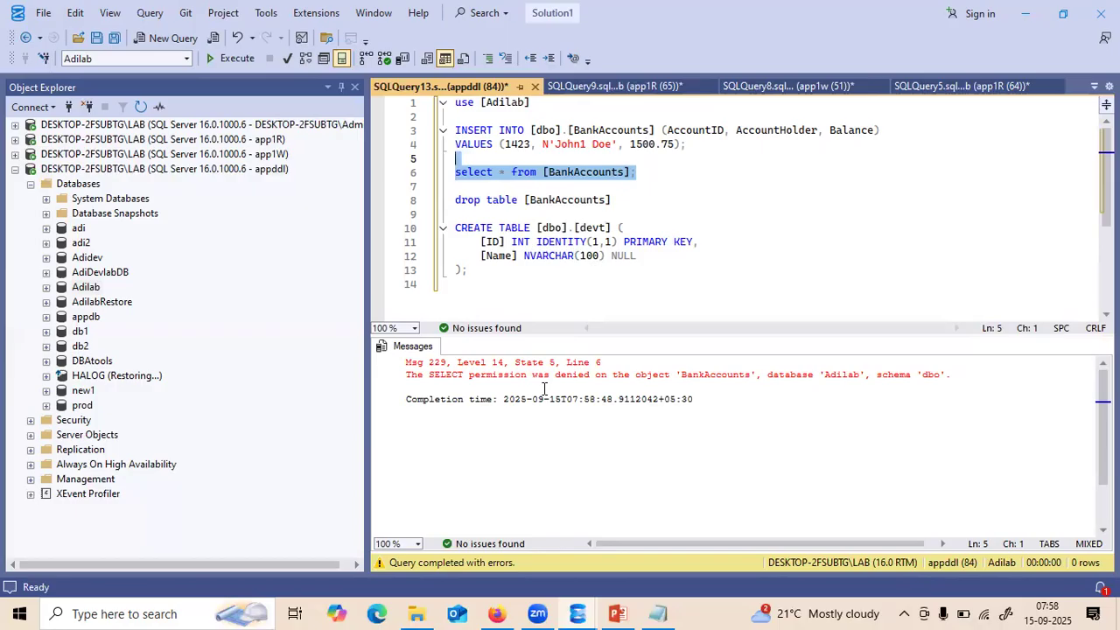
click(672, 201)
click(518, 144)
key(BackSpace)
text(5)
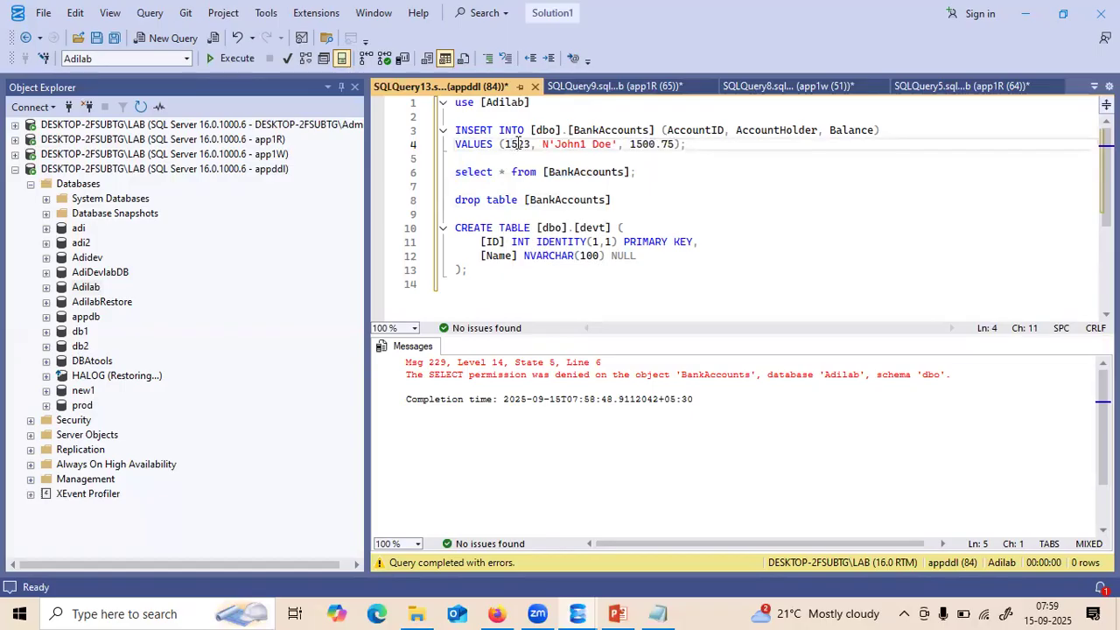
drag(700, 145, 454, 129)
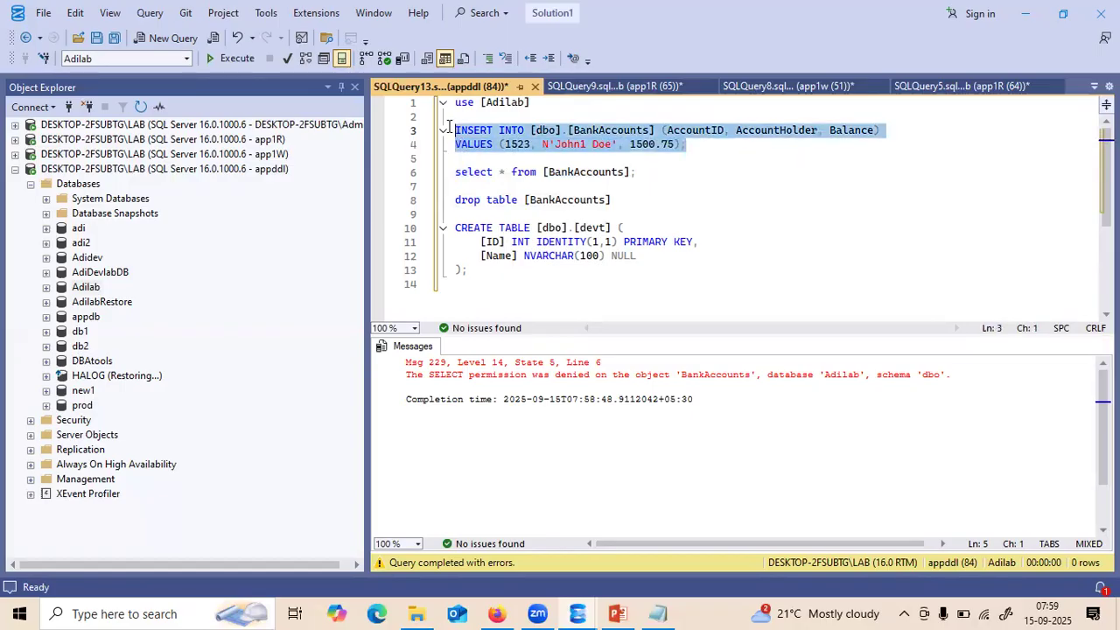
click(259, 66)
- Run the CREATE TABLE devt statement successfully as appddl
click(477, 284)
drag(473, 276, 448, 230)
key(F5)
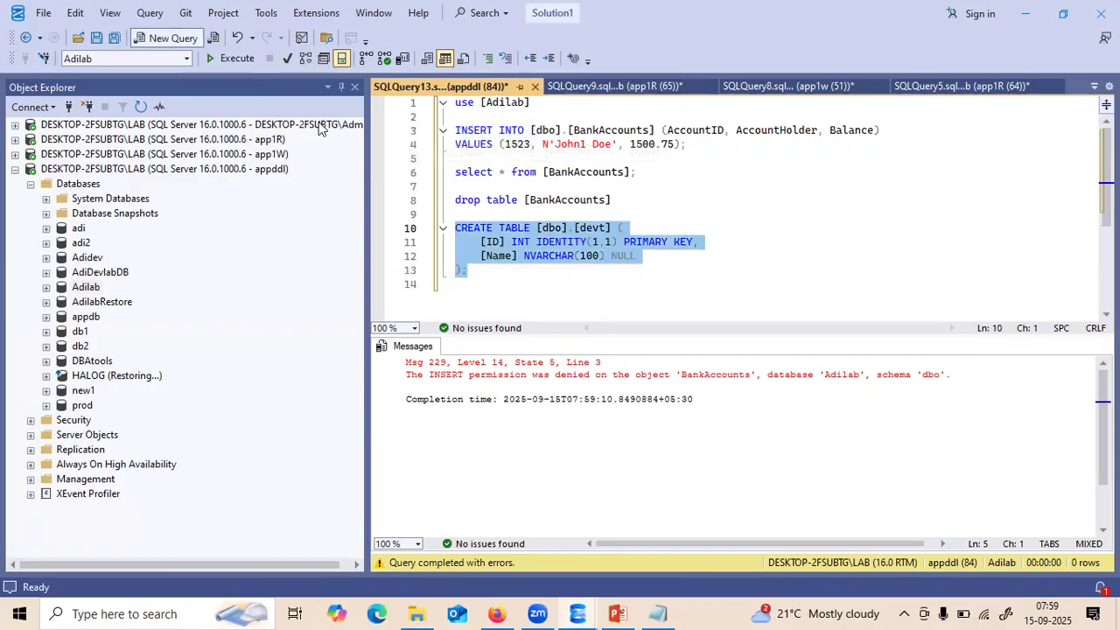
click(507, 287)
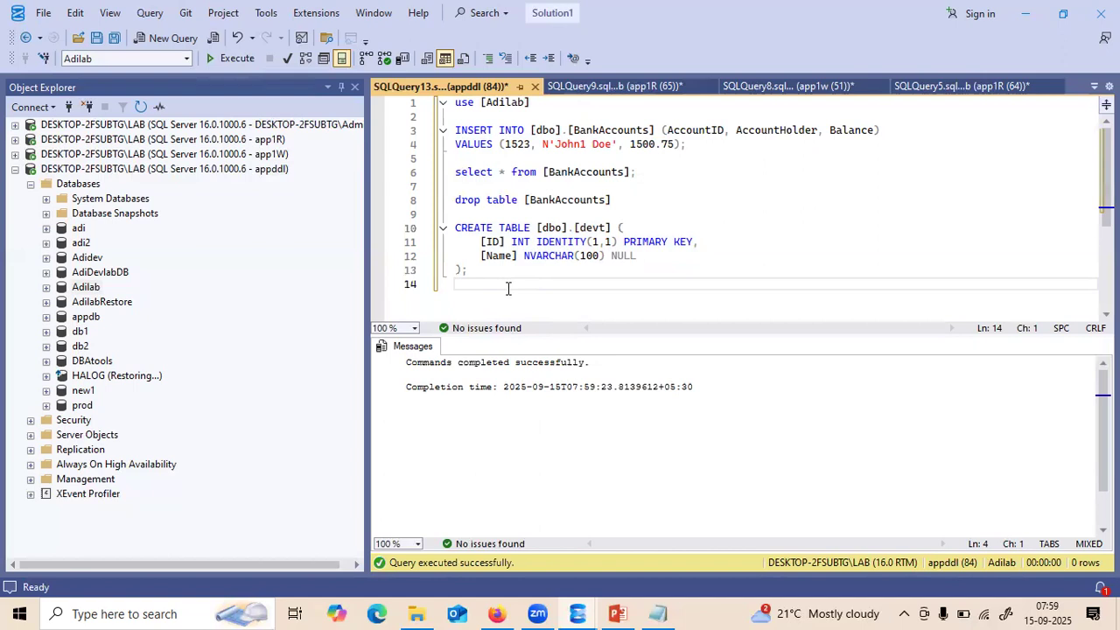
- Write 'drop table [devt];' on line 15 and execute it
key(Return)
text(drop t)
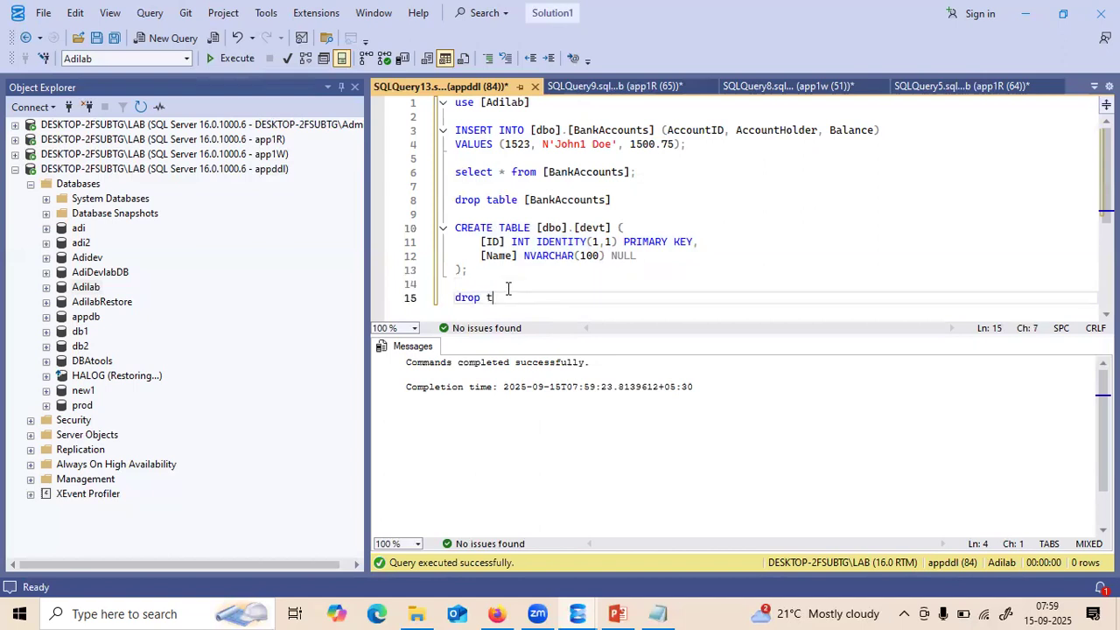
key(BackSpace)
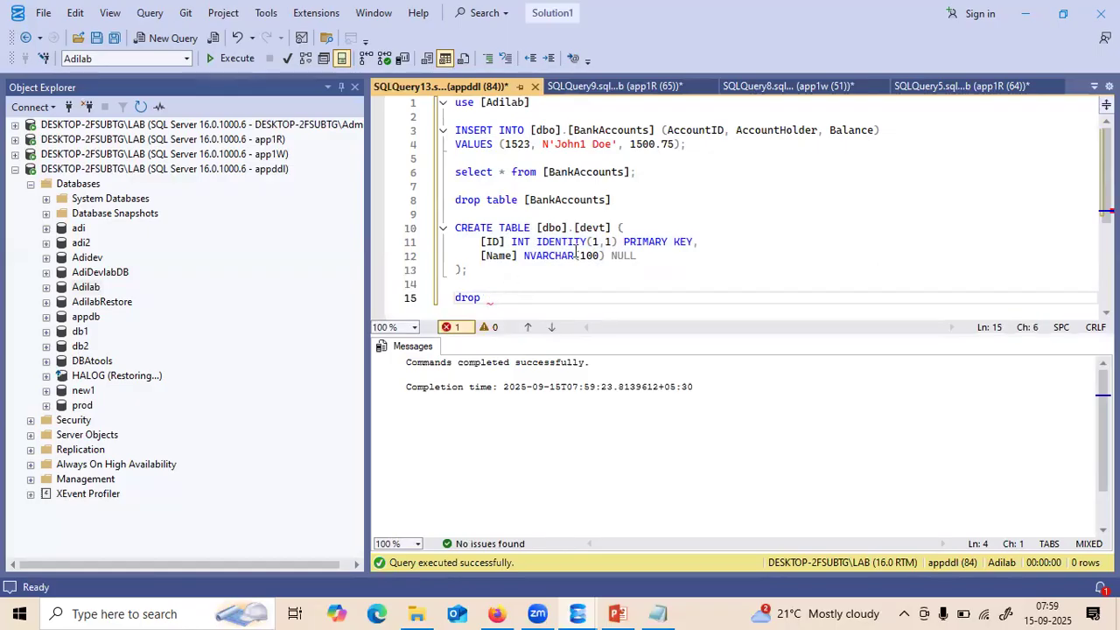
drag(612, 228, 575, 227)
key(ctrl+c)
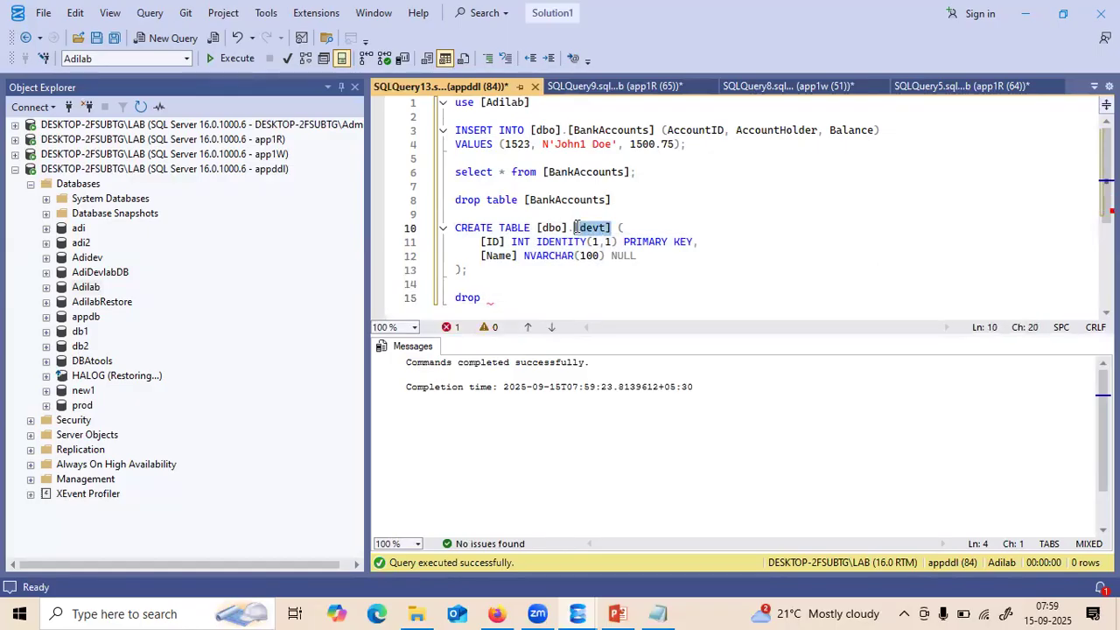
click(507, 295)
text(table)
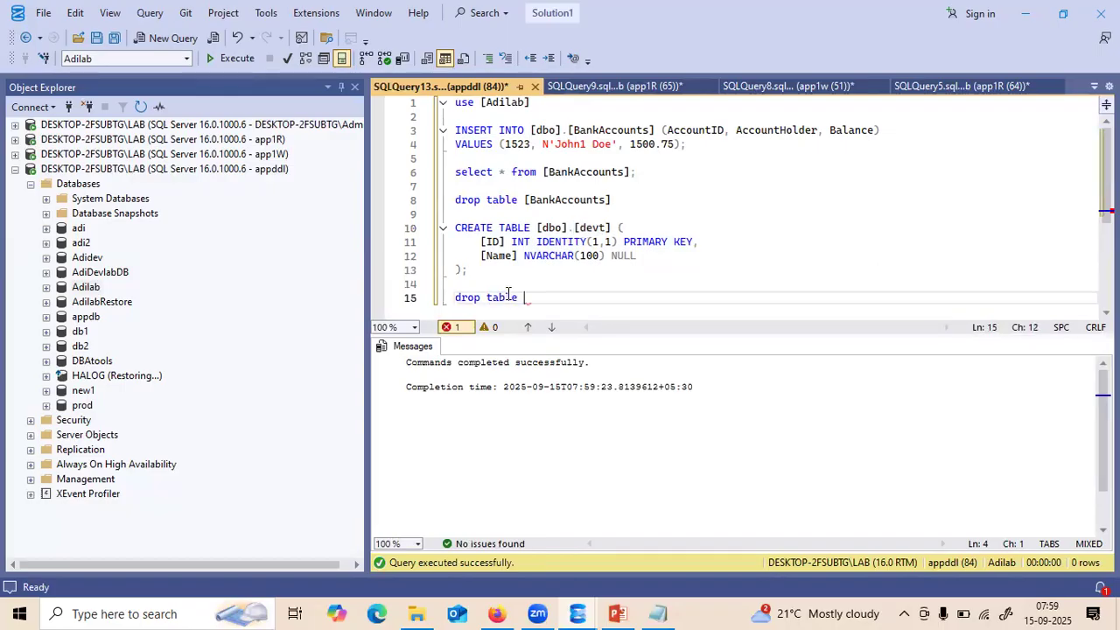
key(ctrl+v)
text(;)
key(shift+Home)
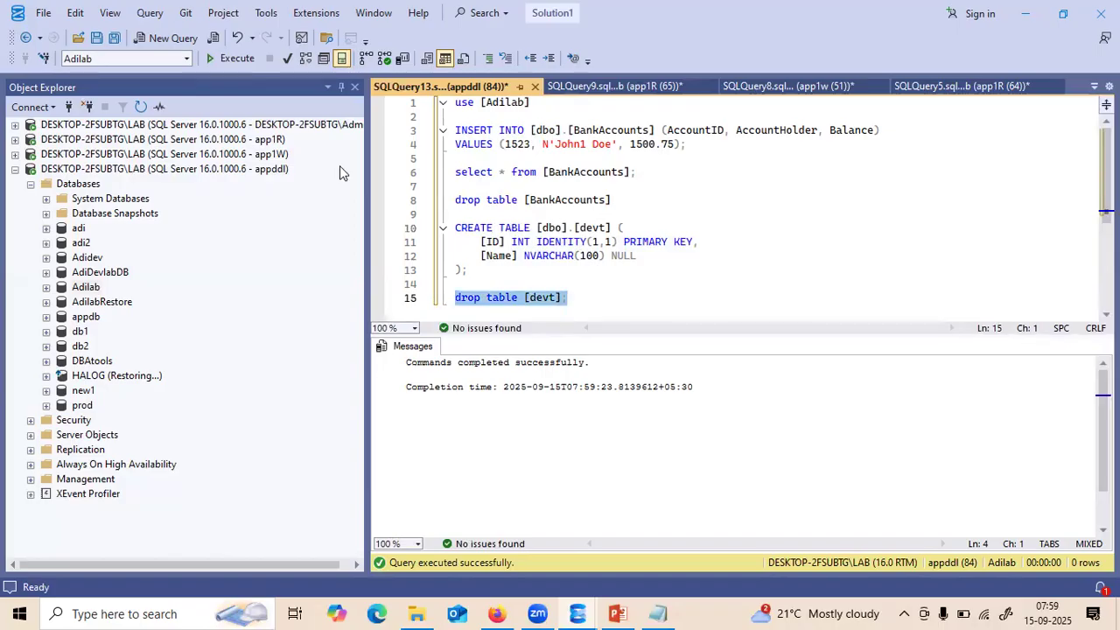
key(F5)
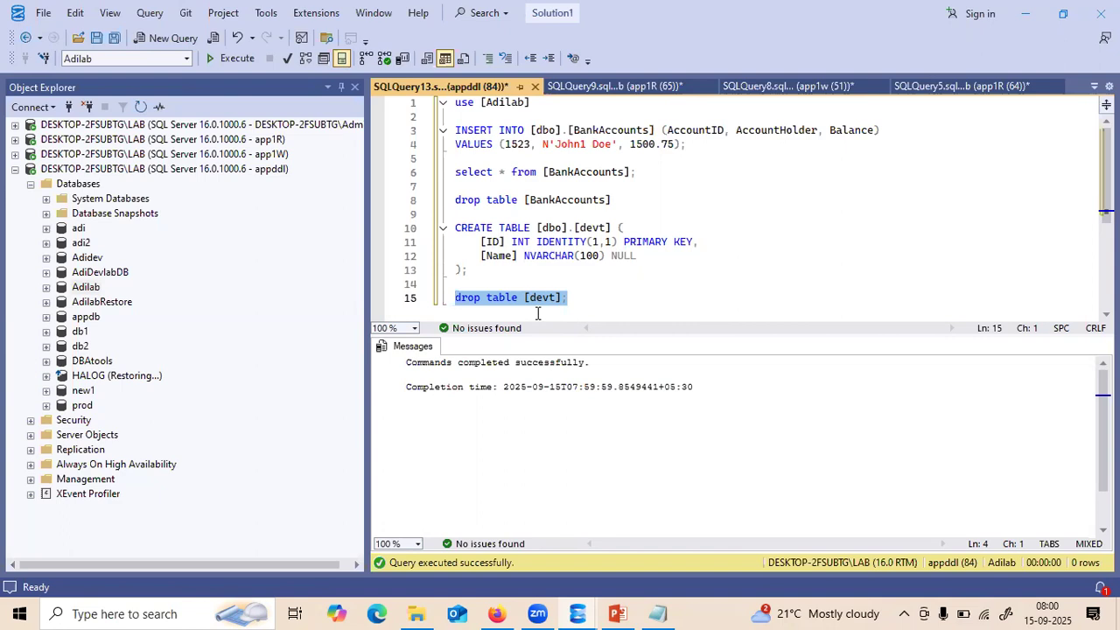
- Collapse the appddl tree, check the backup role on slide 5, and return to SQLQuery13
click(14, 171)
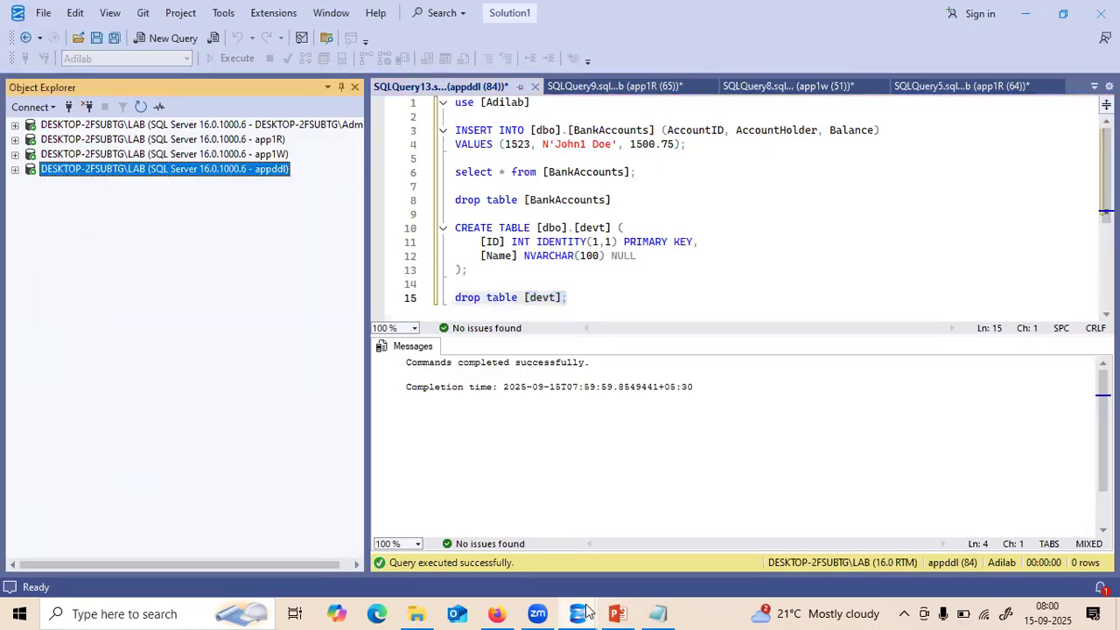
mouse_move(613, 611)
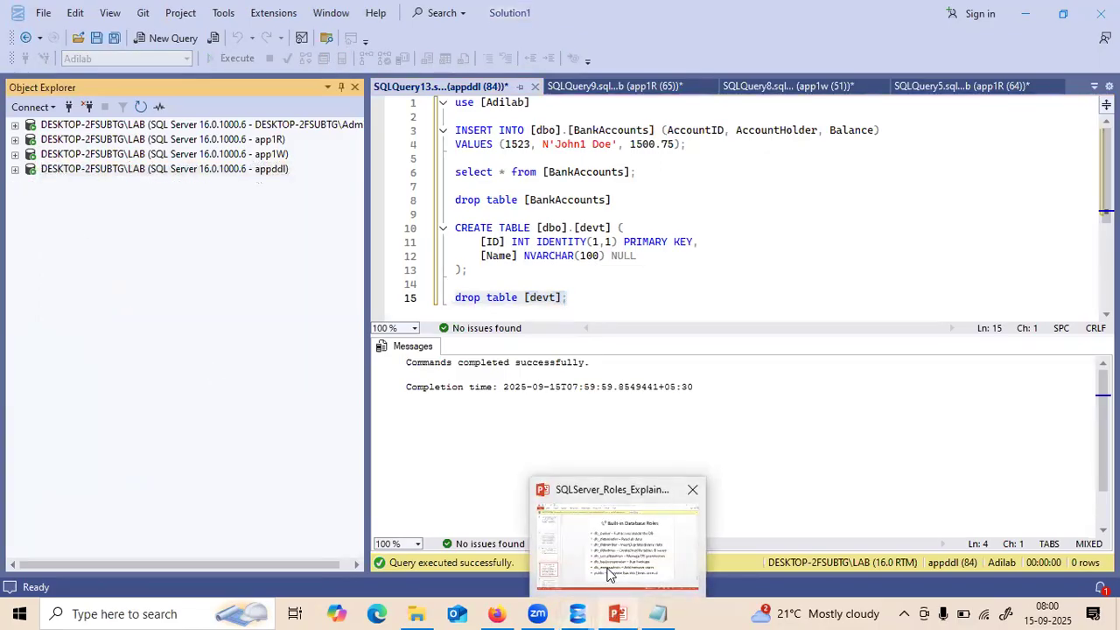
click(602, 565)
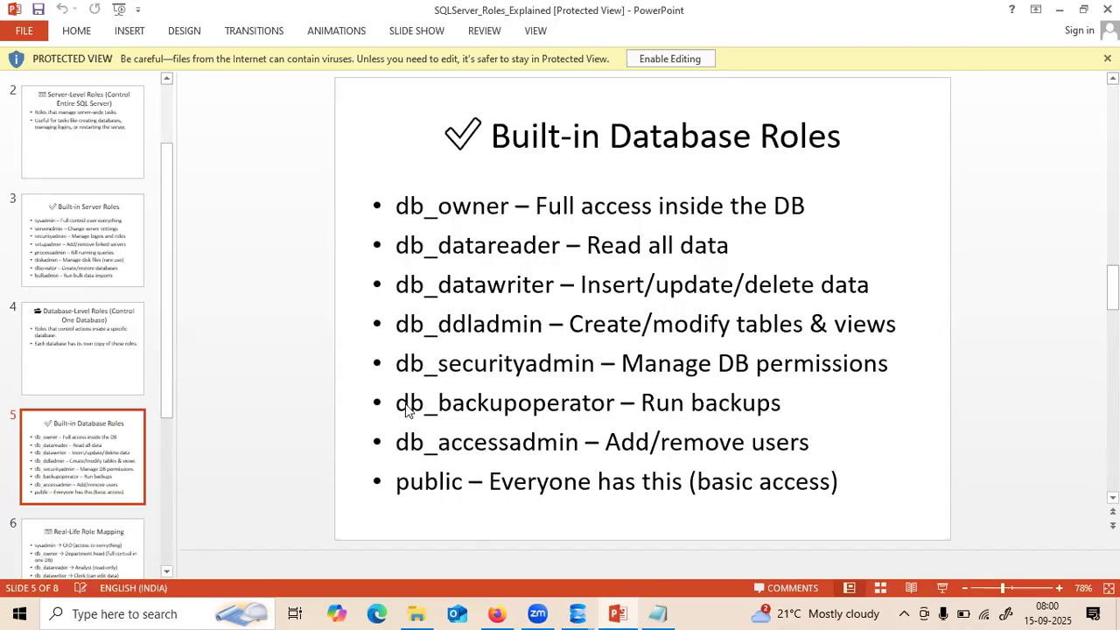
click(579, 603)
click(411, 538)
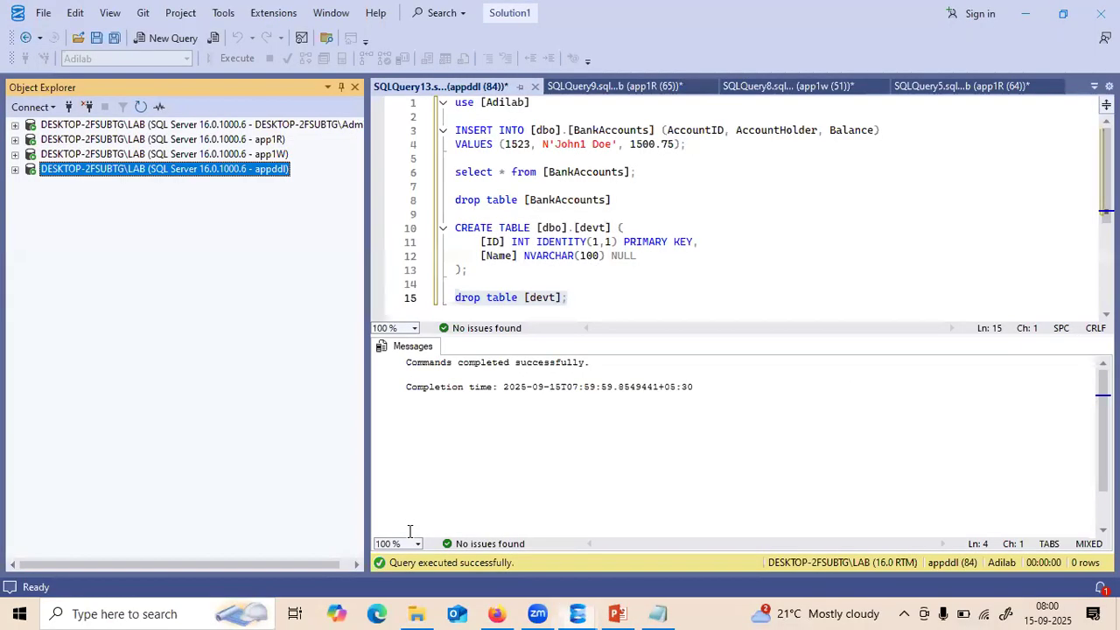
- Start line 15 with backup database Adilab to disk='' below the CREATE TABLE statement
click(474, 272)
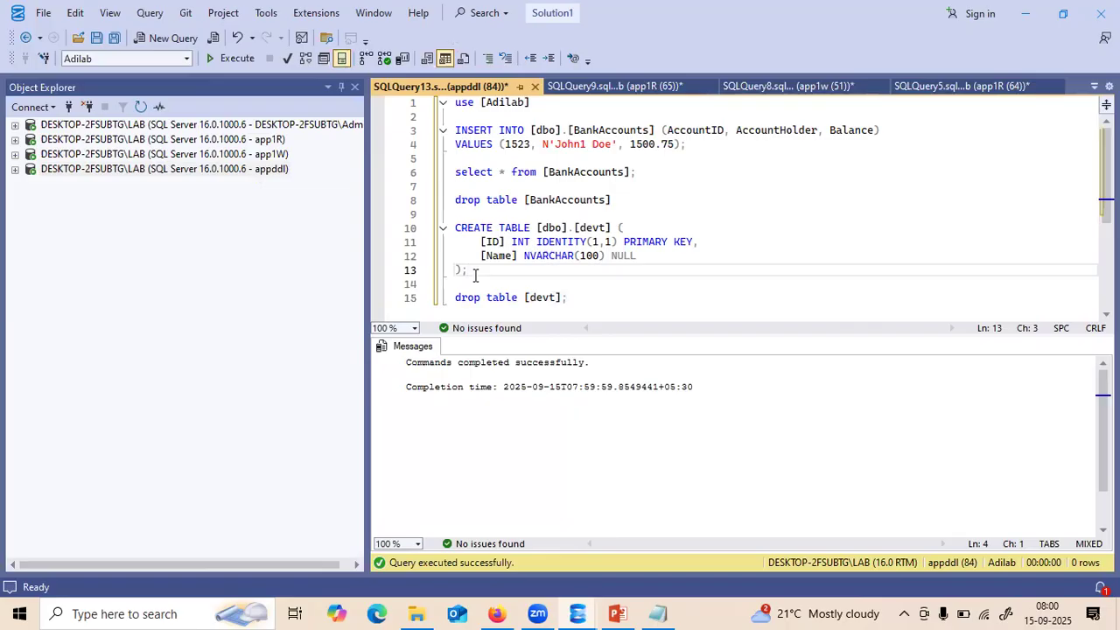
key(Down)
key(Return)
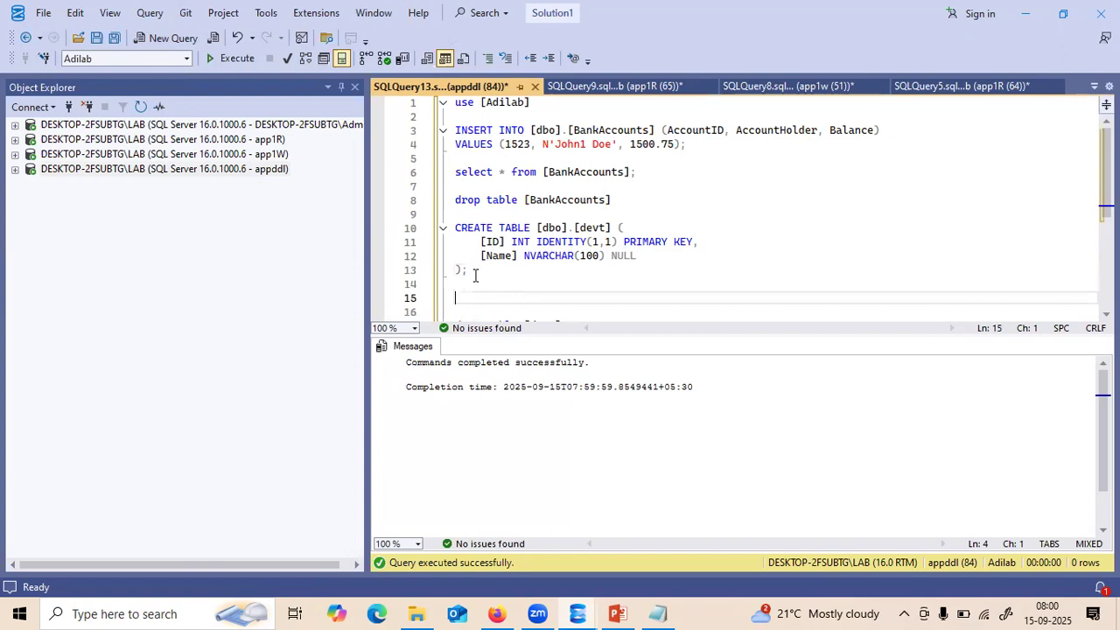
text(backup database)
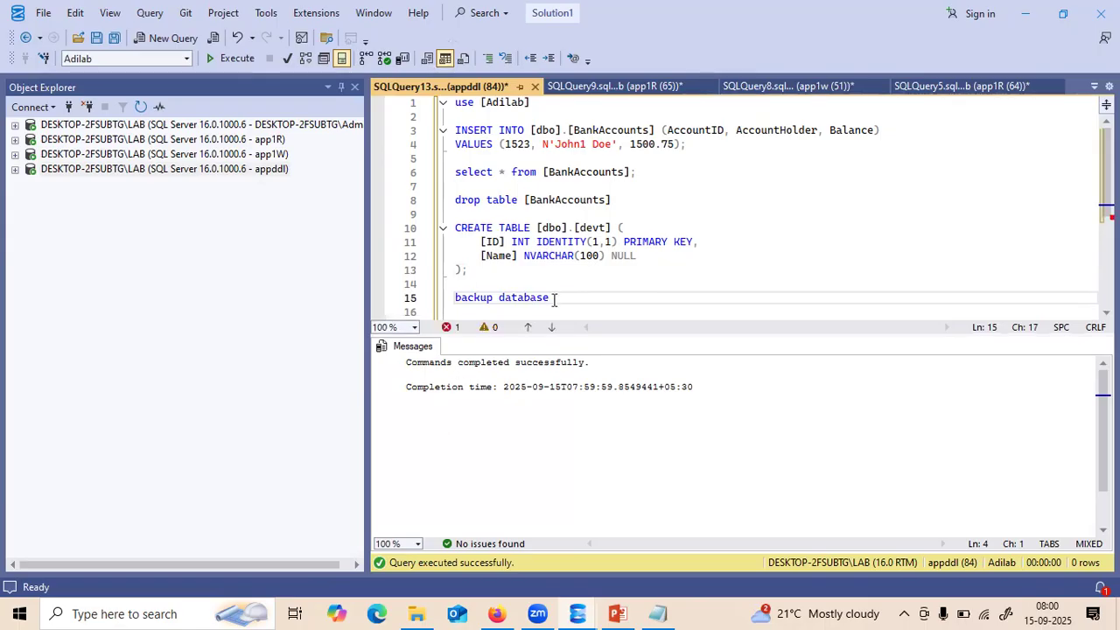
text( Adilab to disk='')
- Copy the E:\Backupfileshare1 folder path from File Explorer and return to SQLQuery13
click(418, 613)
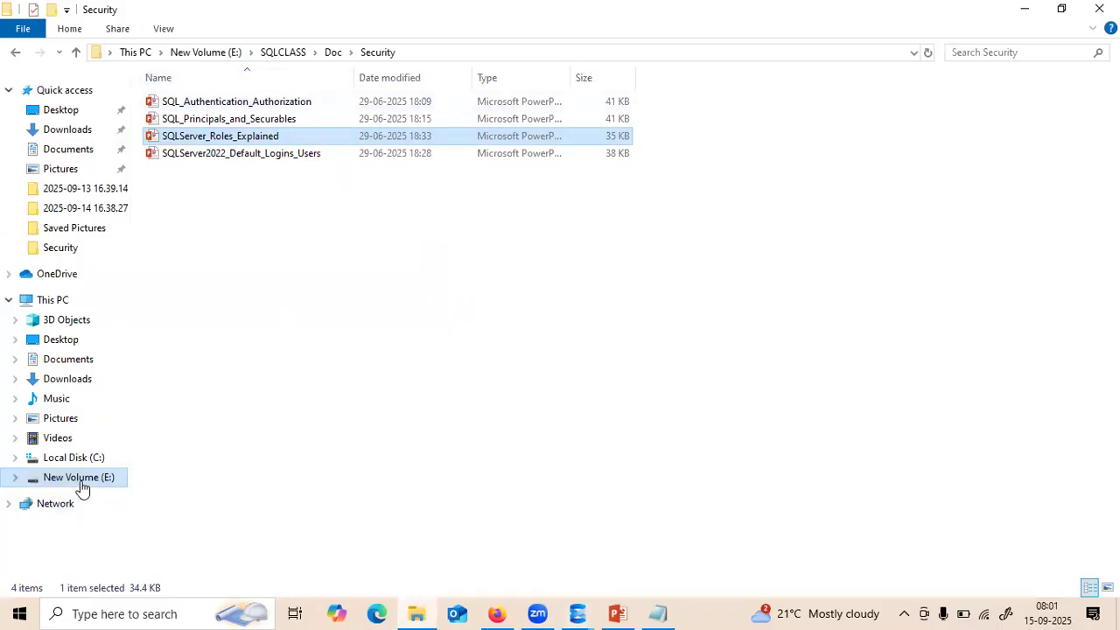
click(79, 481)
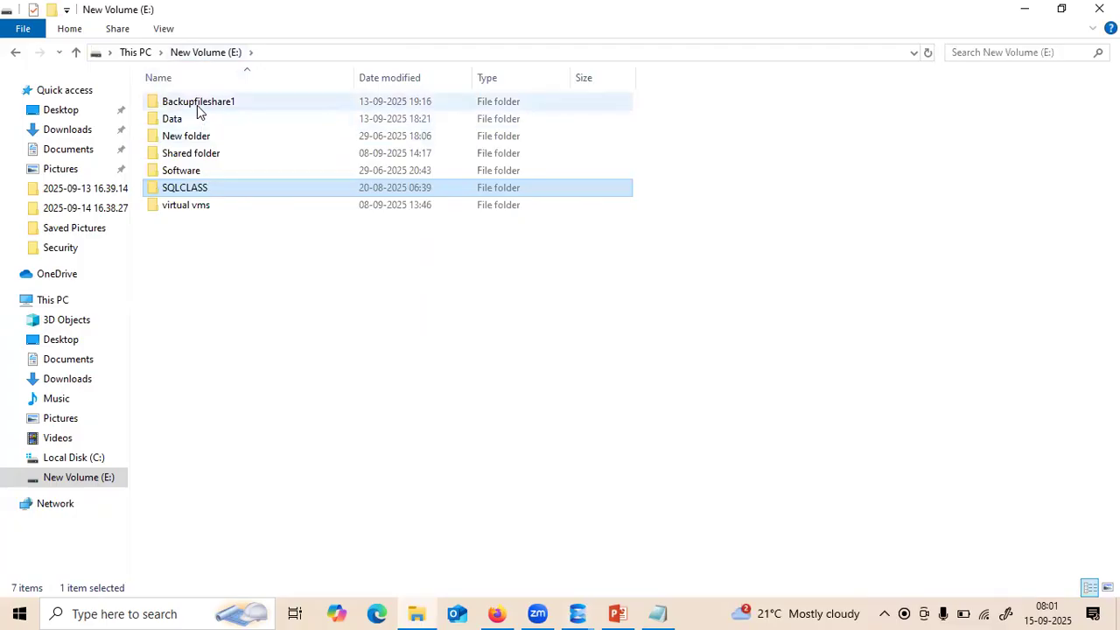
double_click(198, 111)
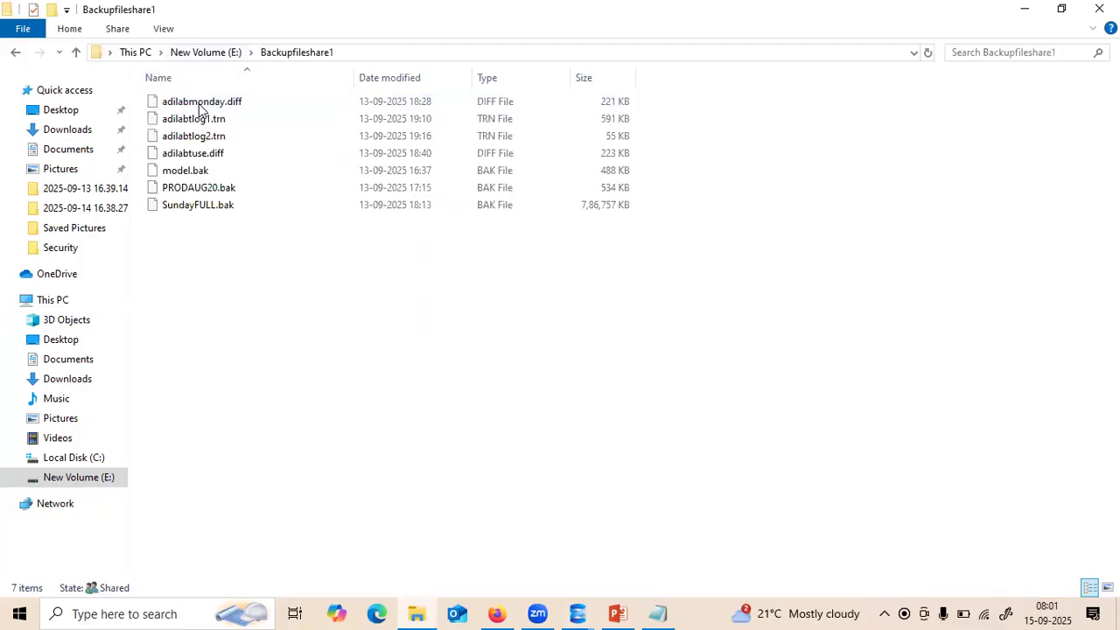
key(ctrl+l)
key(ctrl+c)
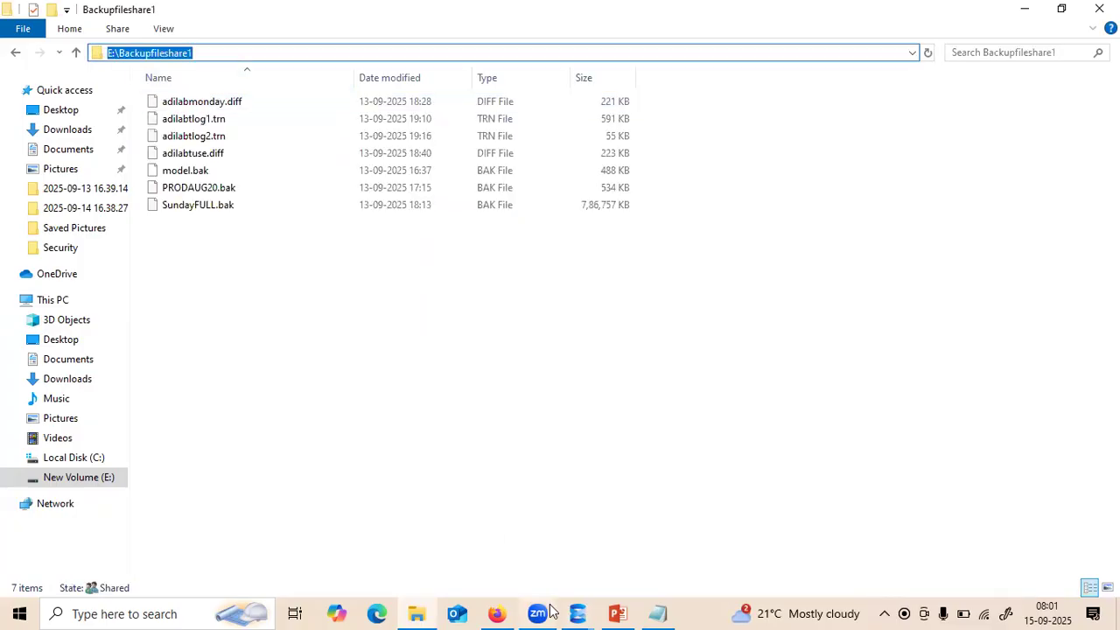
click(578, 614)
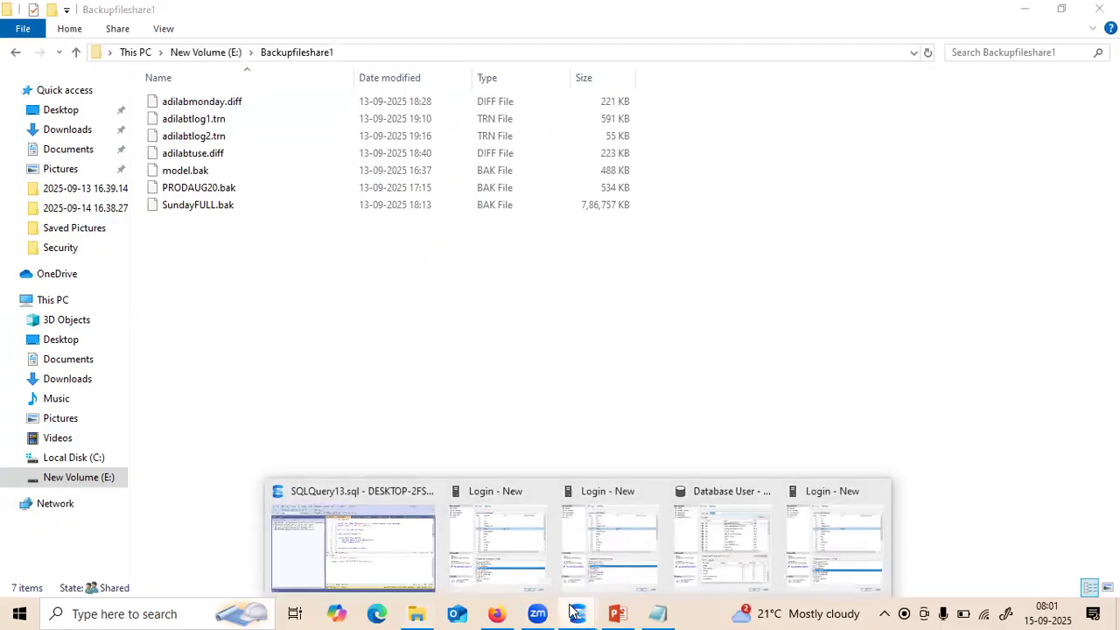
click(408, 523)
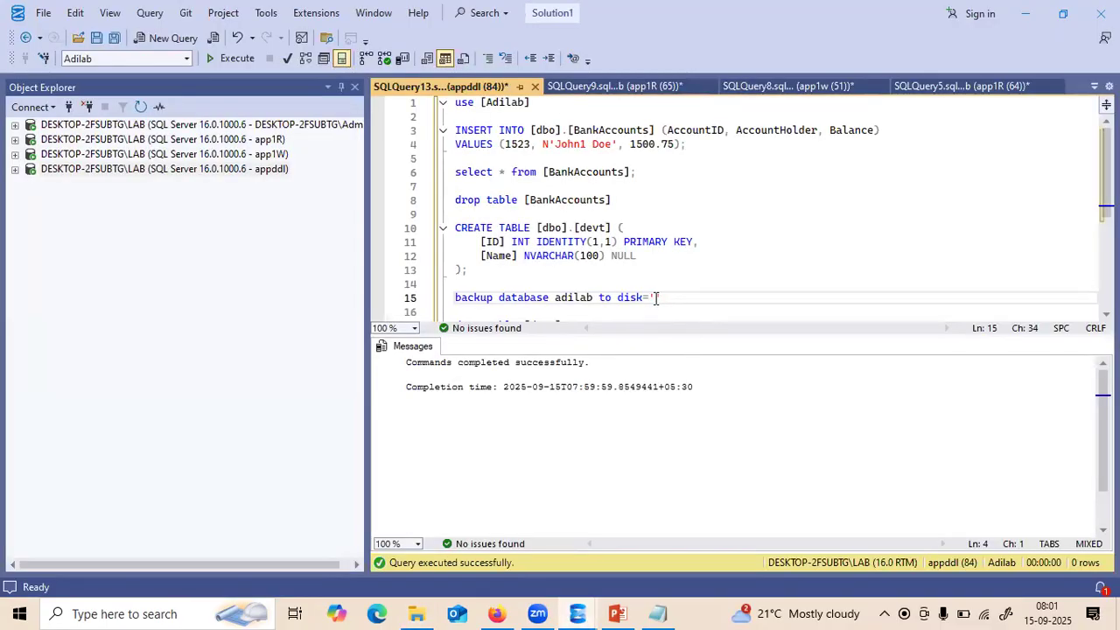
- Complete the target as 'E:\Backupfileshare1\adilabfull.bak' with compression, stats=1
key(ctrl+v)
text(\)
text(adila)
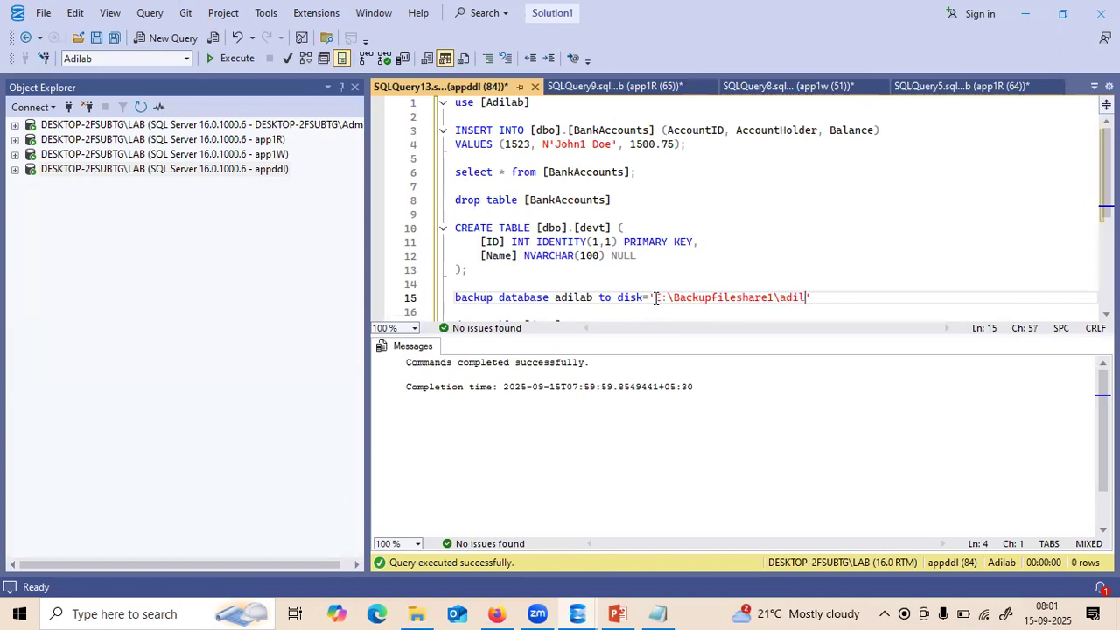
text(bfull.bak)
click(917, 292)
text(with c)
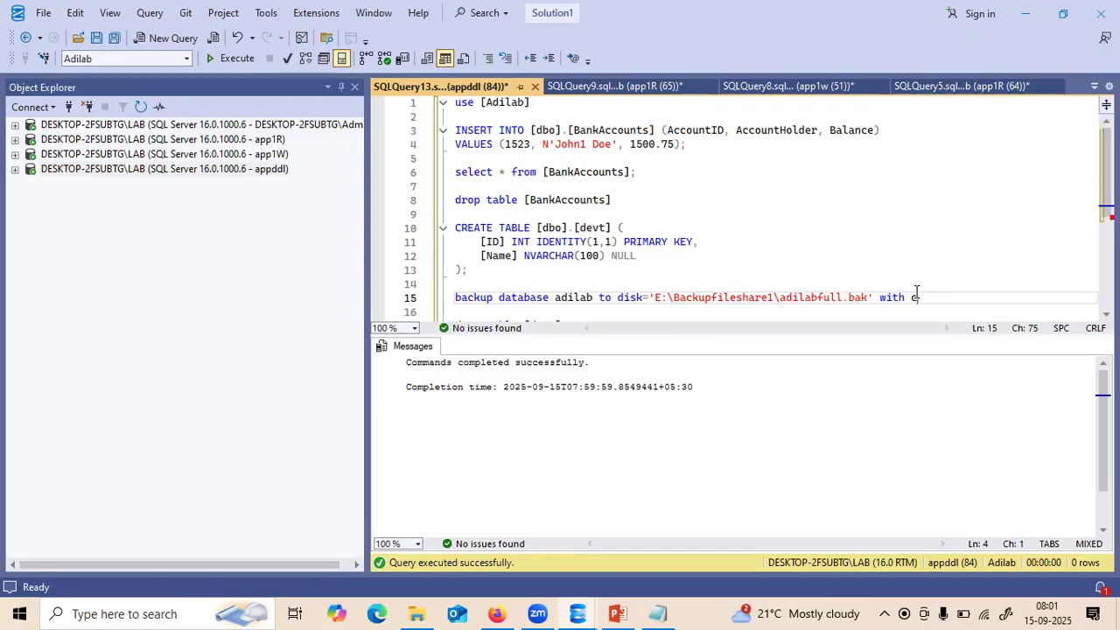
text(omp)
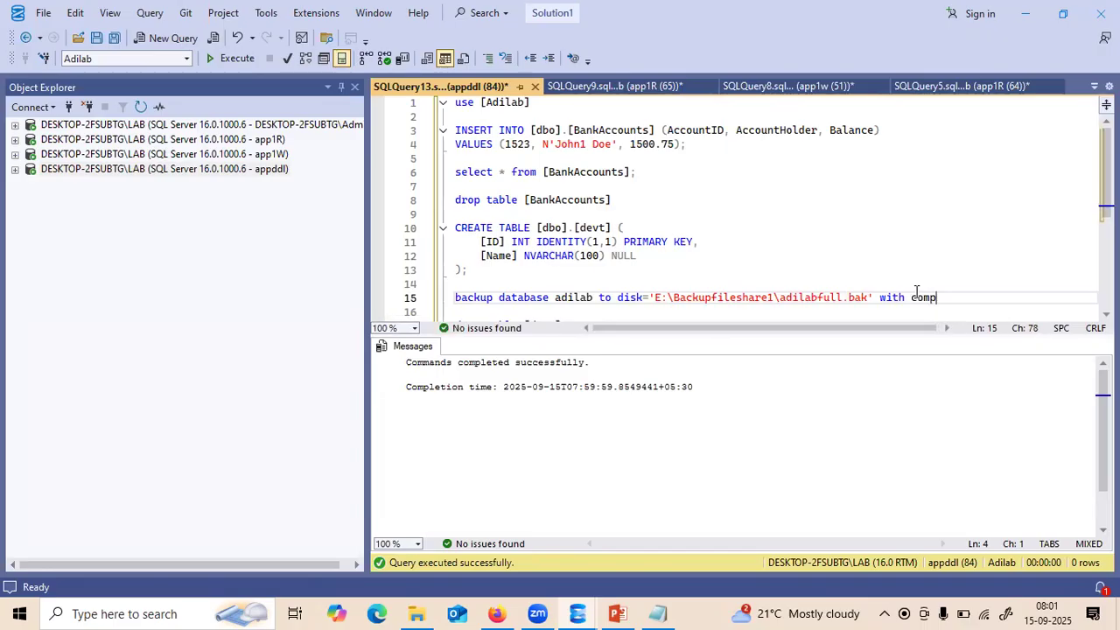
text(ression, stats=1)
- Run the line 15 backup; it fails with BACKUP DATABASE permission denied
shift+click(528, 282)
shift+click(455, 298)
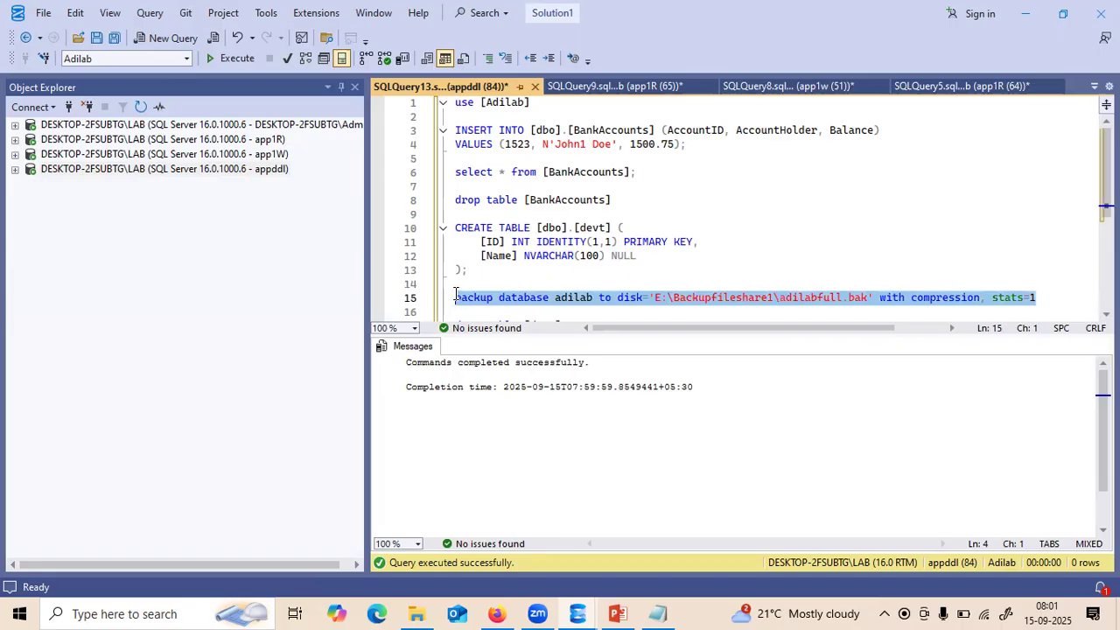
click(234, 59)
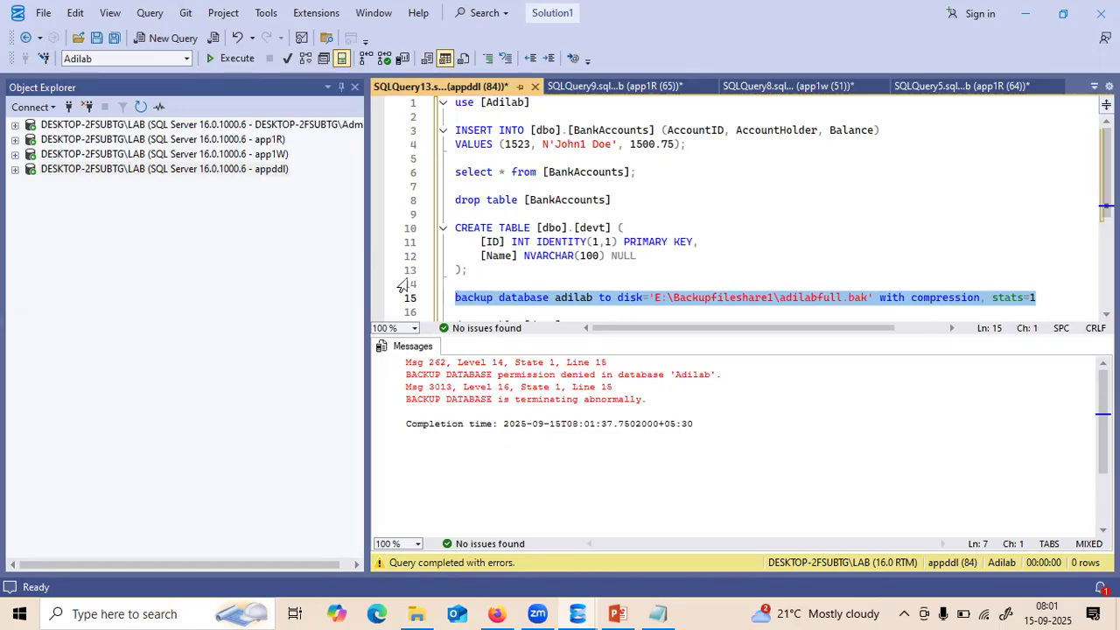
- Create a new login named appbackup under the admin server's Security > Logins
click(39, 108)
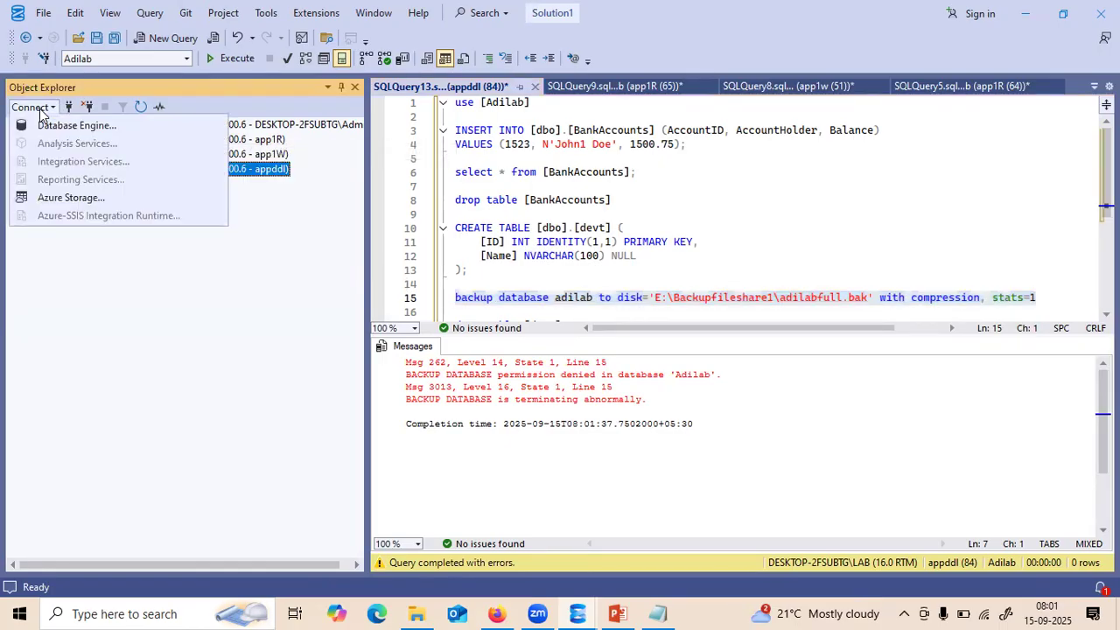
click(53, 127)
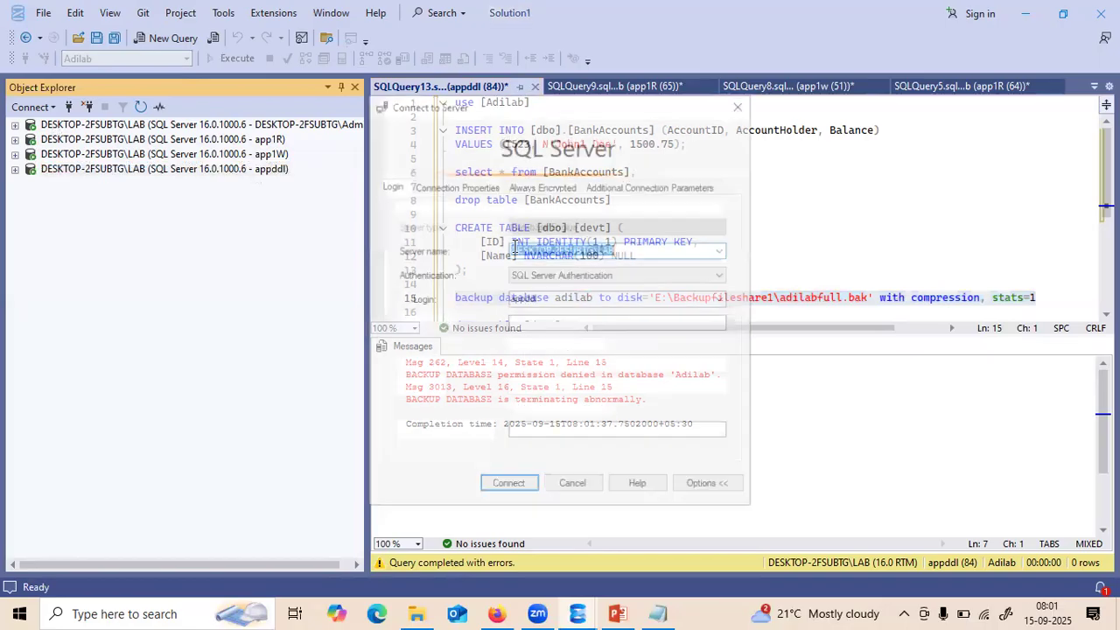
click(575, 488)
click(15, 125)
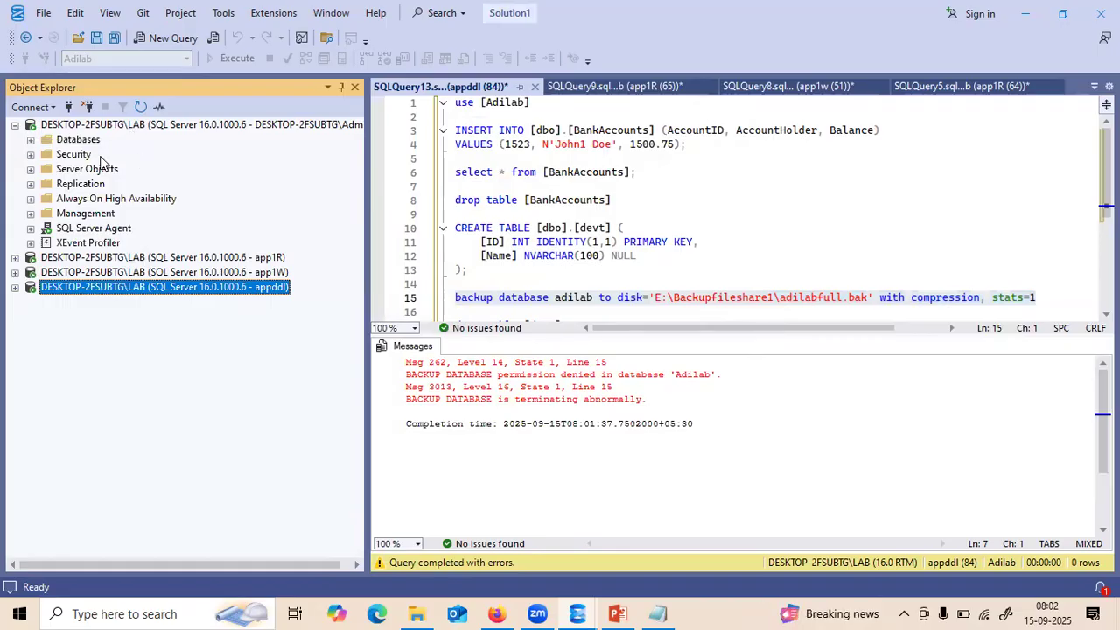
click(31, 155)
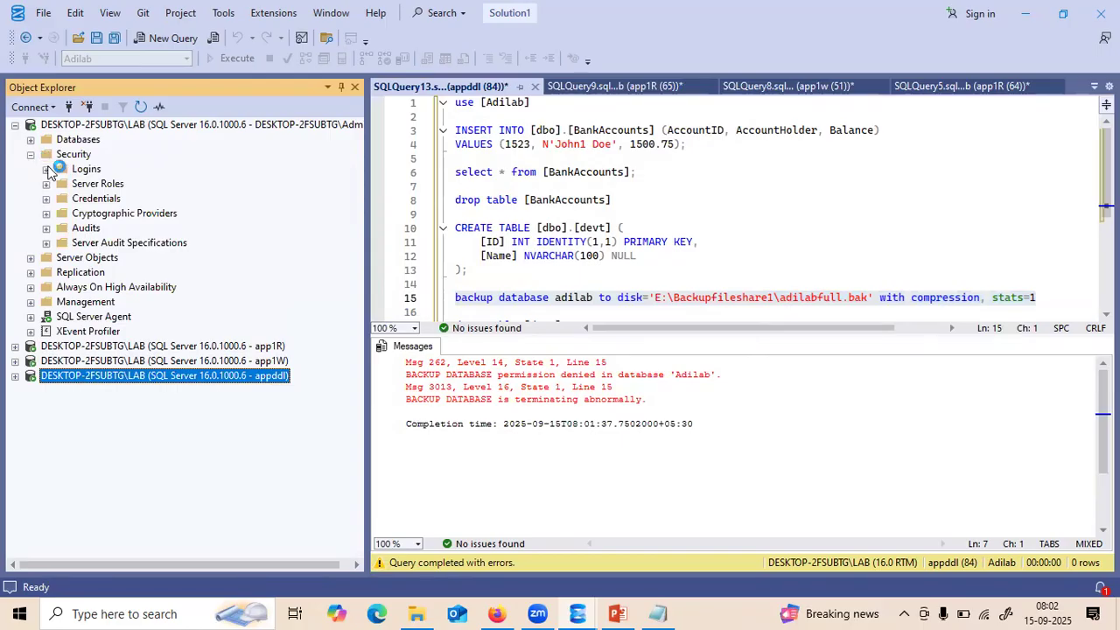
right_click(85, 171)
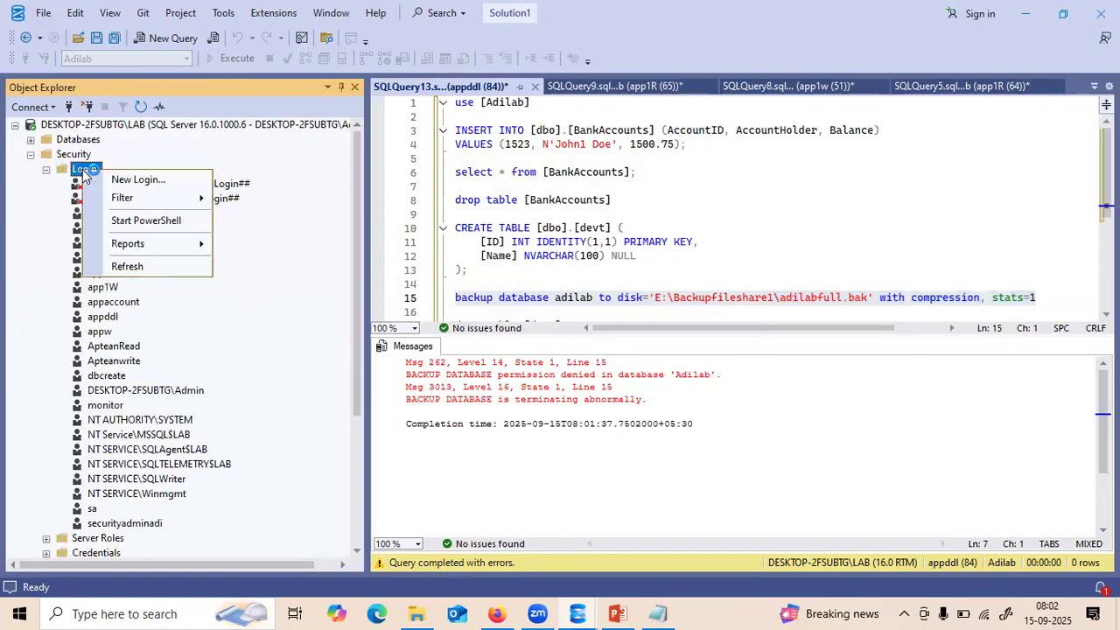
click(118, 179)
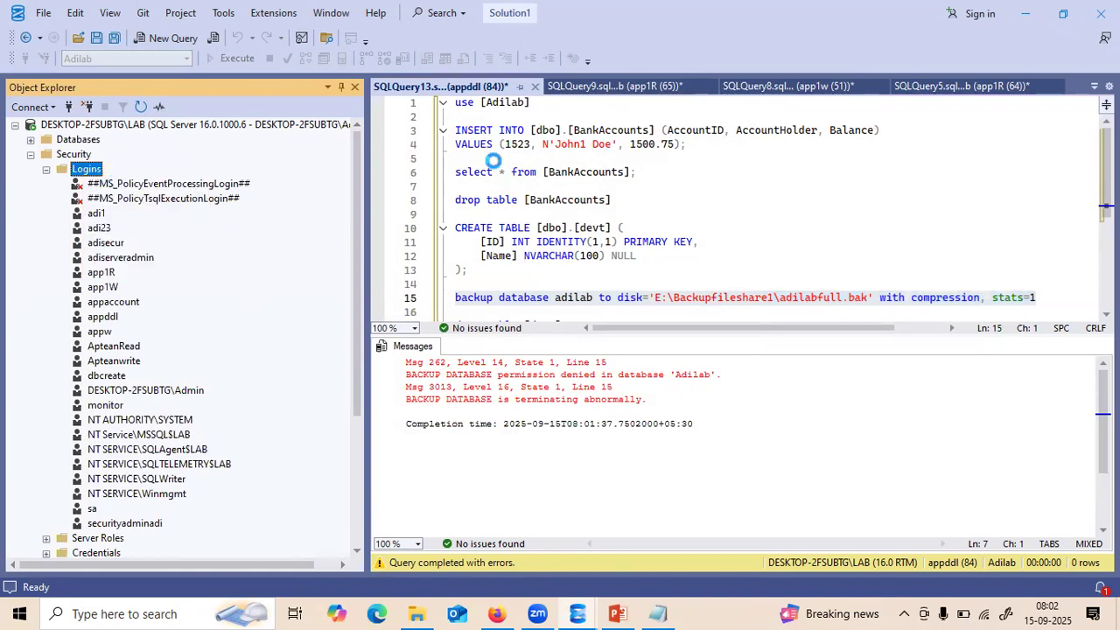
text(appbackup)
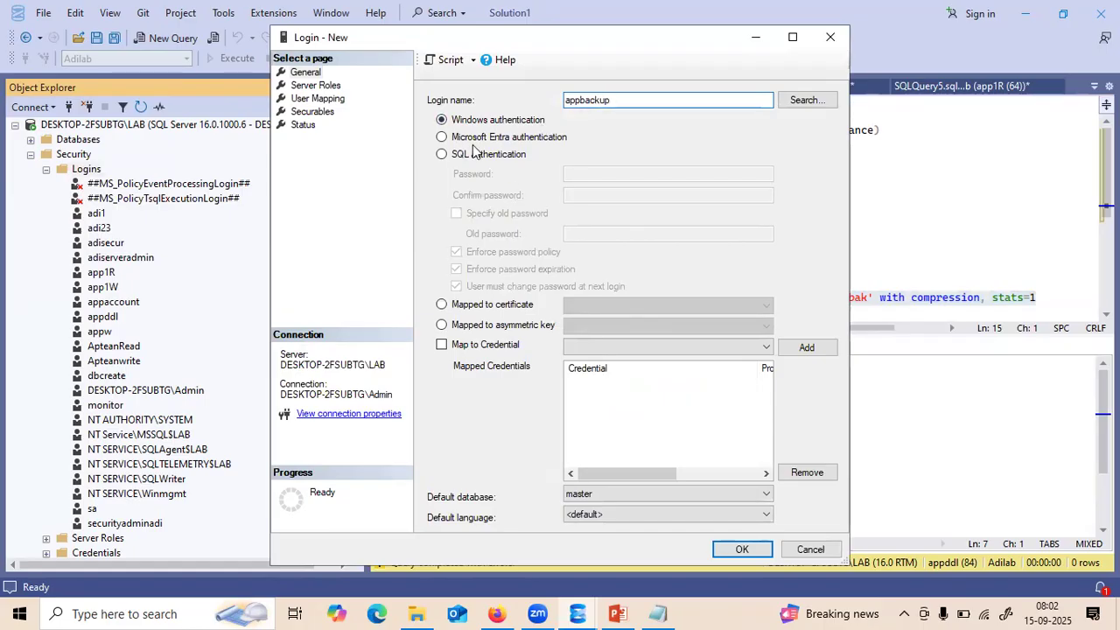
- Use SQL Server authentication, disable password expiration, and paste the Notepad password into both fields
click(441, 154)
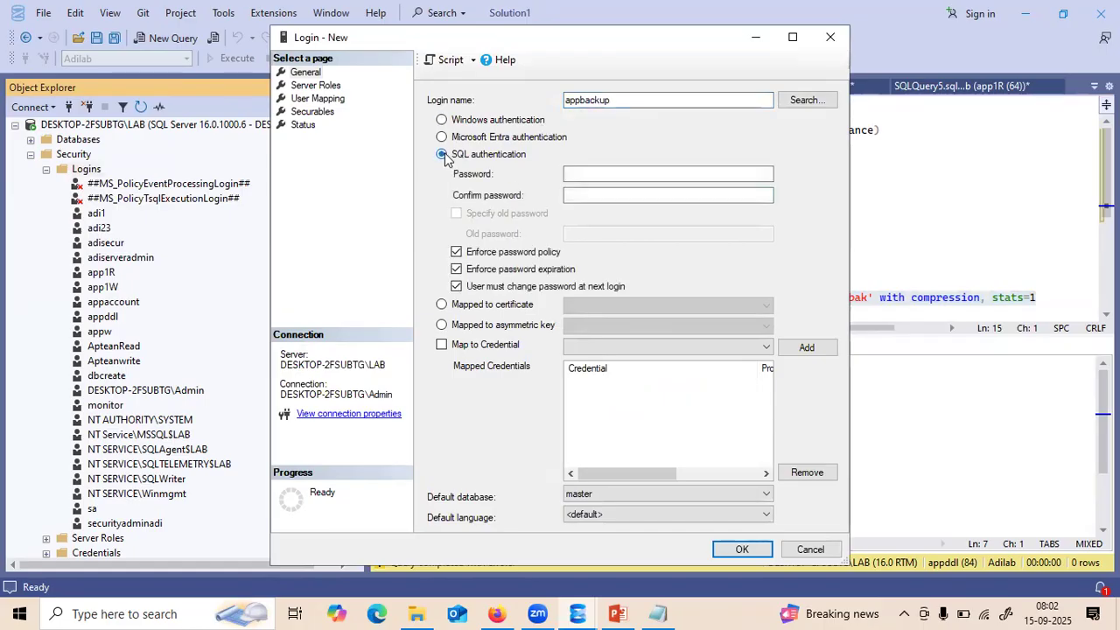
click(455, 268)
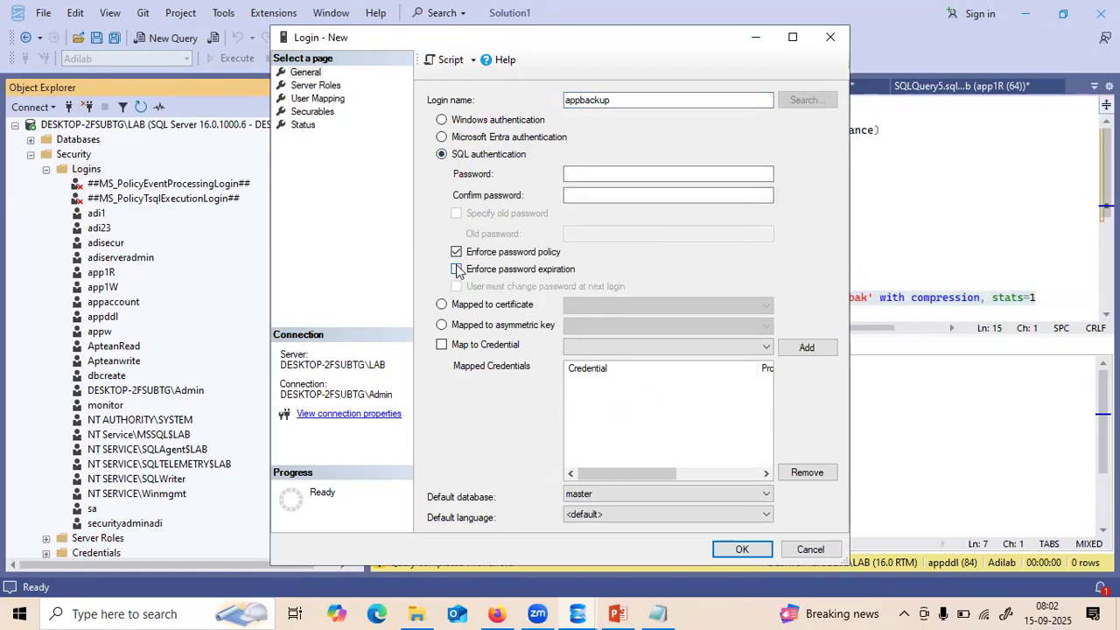
click(656, 613)
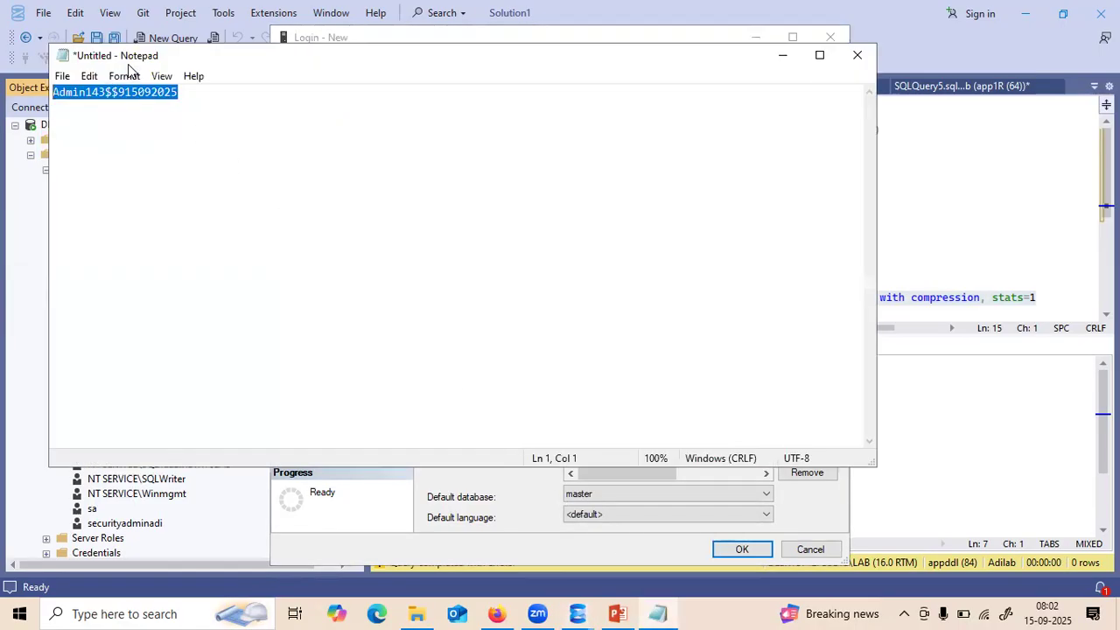
click(179, 91)
drag(180, 91, 54, 92)
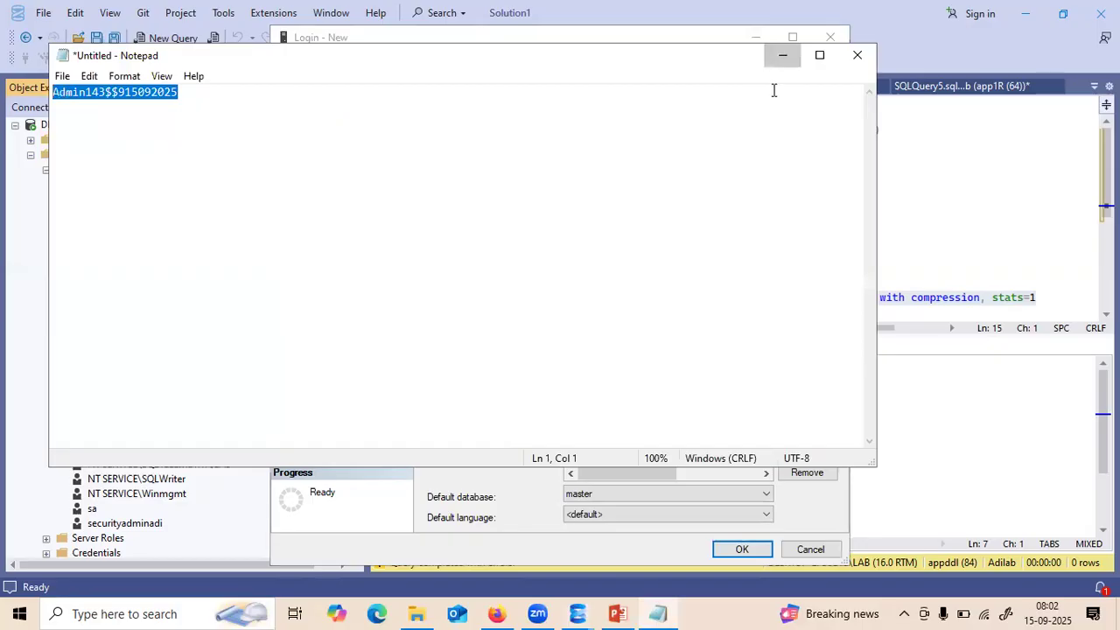
click(782, 55)
click(588, 174)
key(ctrl+v)
click(584, 193)
key(ctrl+v)
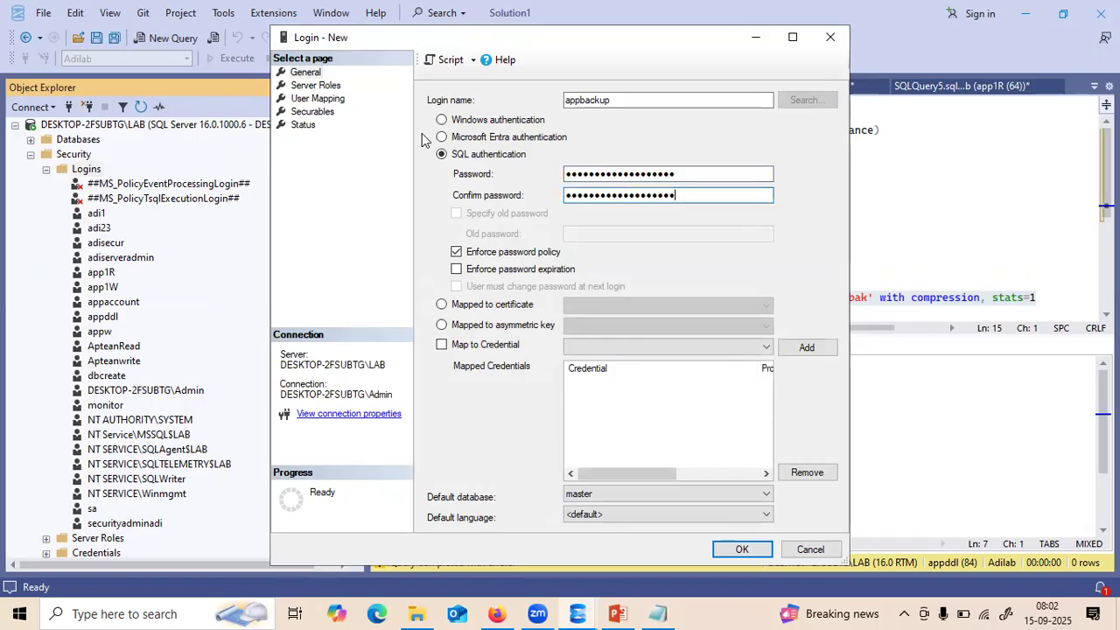
click(330, 99)
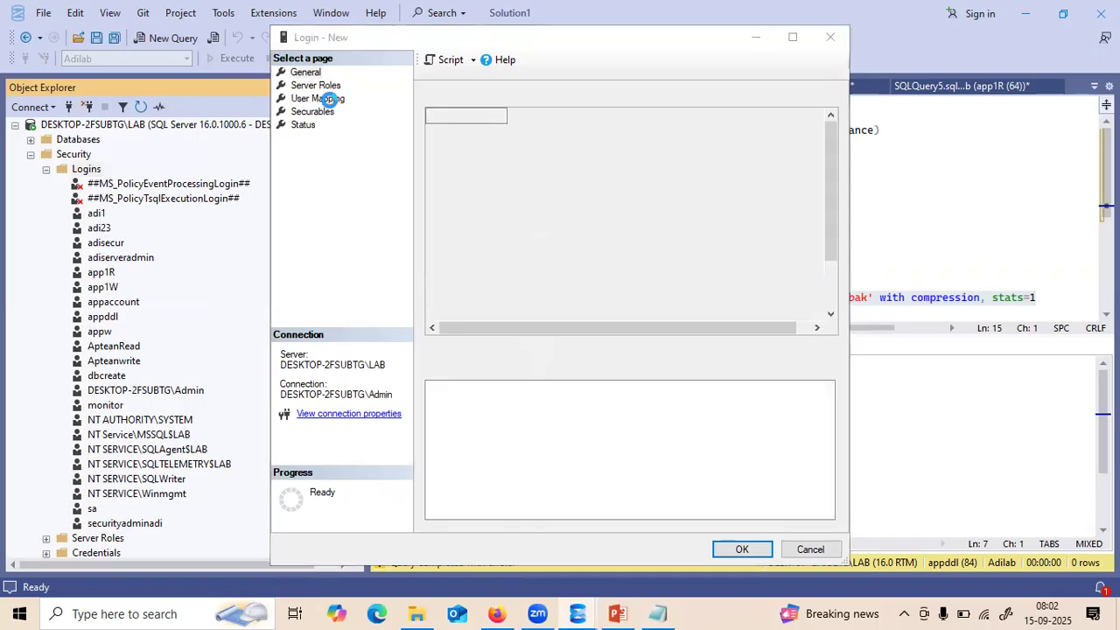
- Map appbackup to the Adilab database with the db_backupoperator role
click(754, 329)
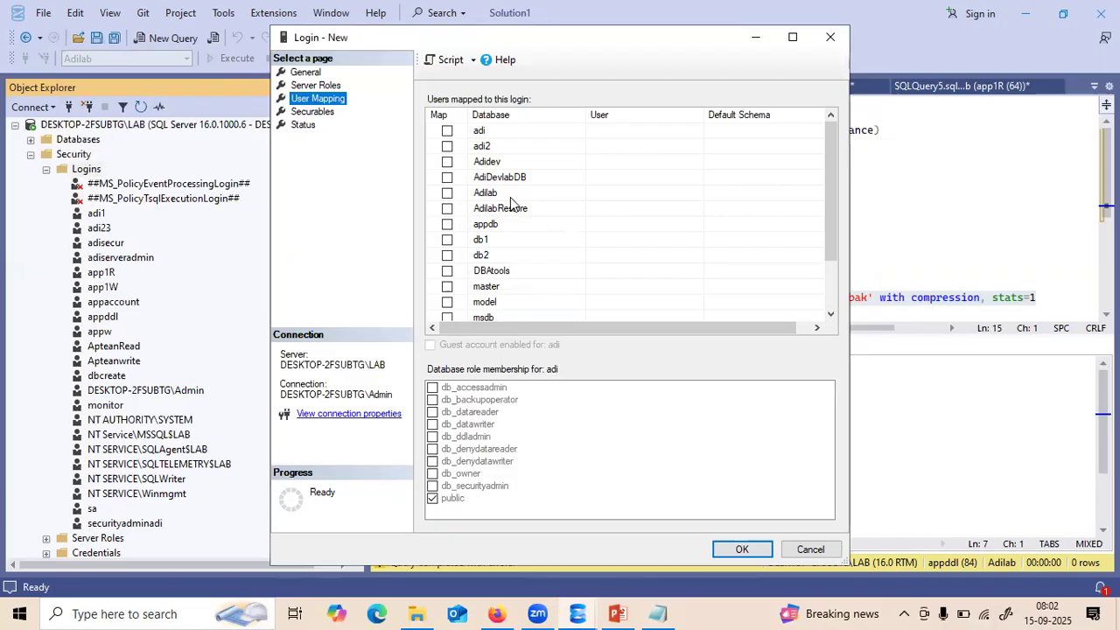
click(447, 193)
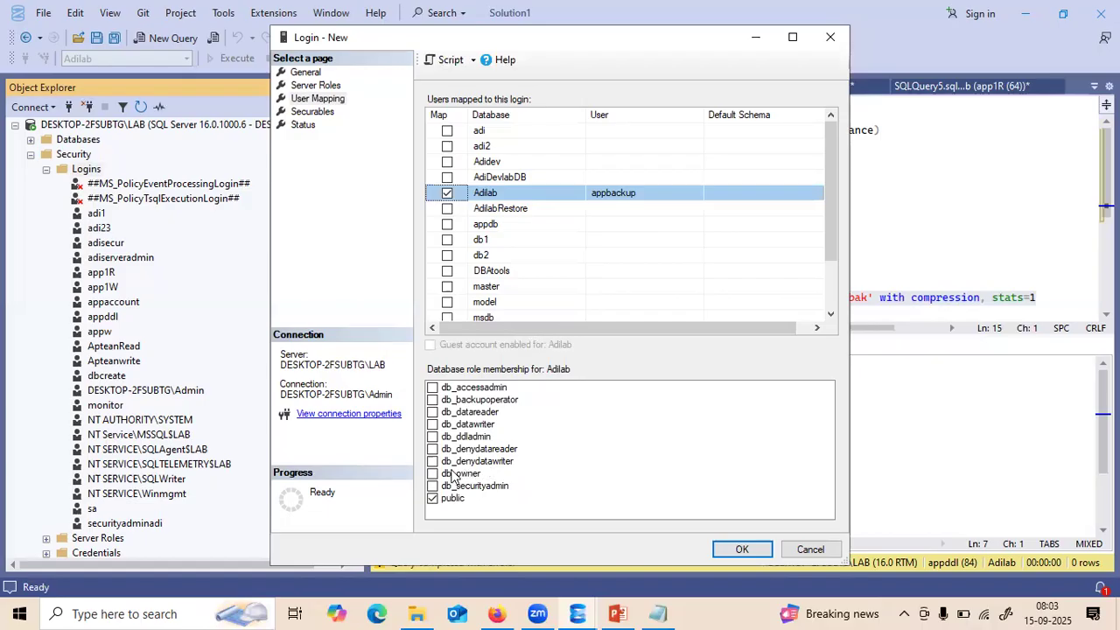
click(432, 400)
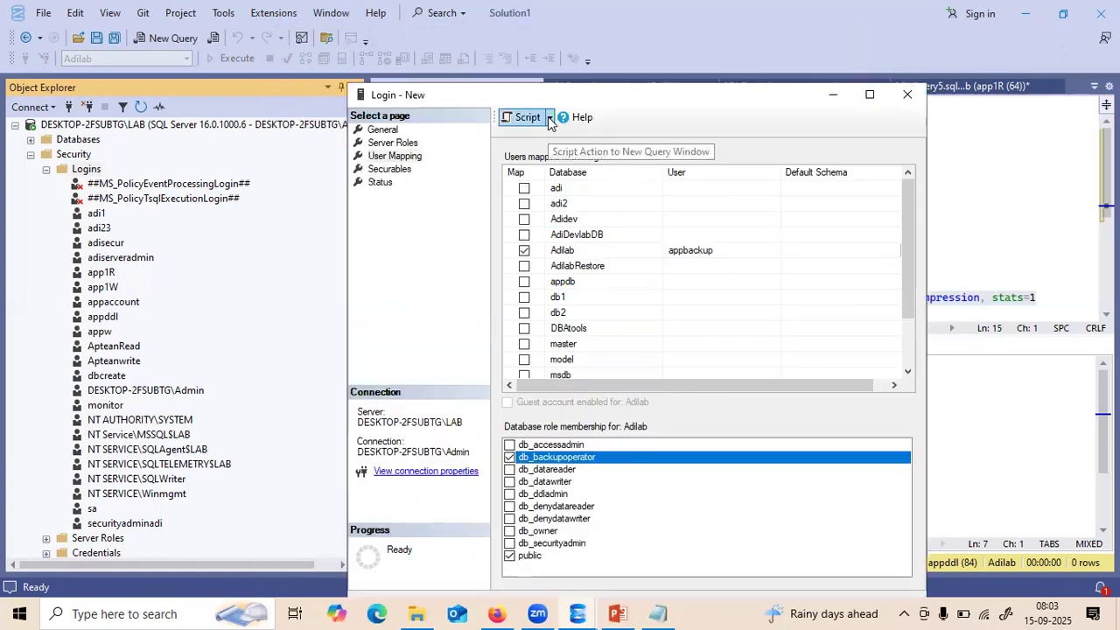
- Script the appbackup login to a new query window, then create the login
click(549, 119)
click(551, 133)
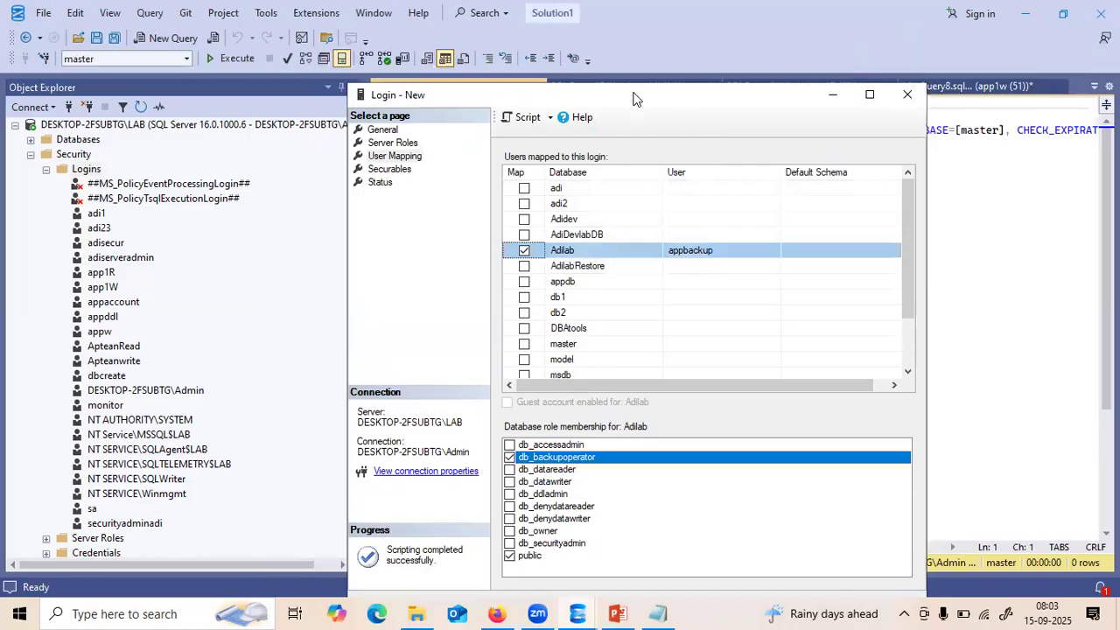
drag(633, 94, 612, 61)
click(796, 574)
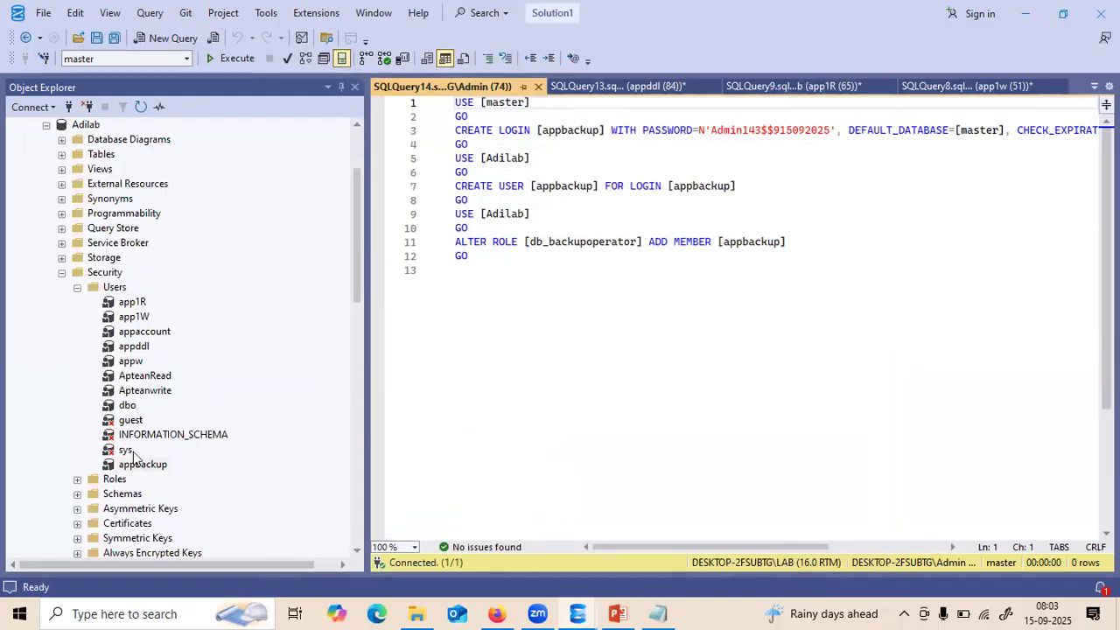
click(61, 273)
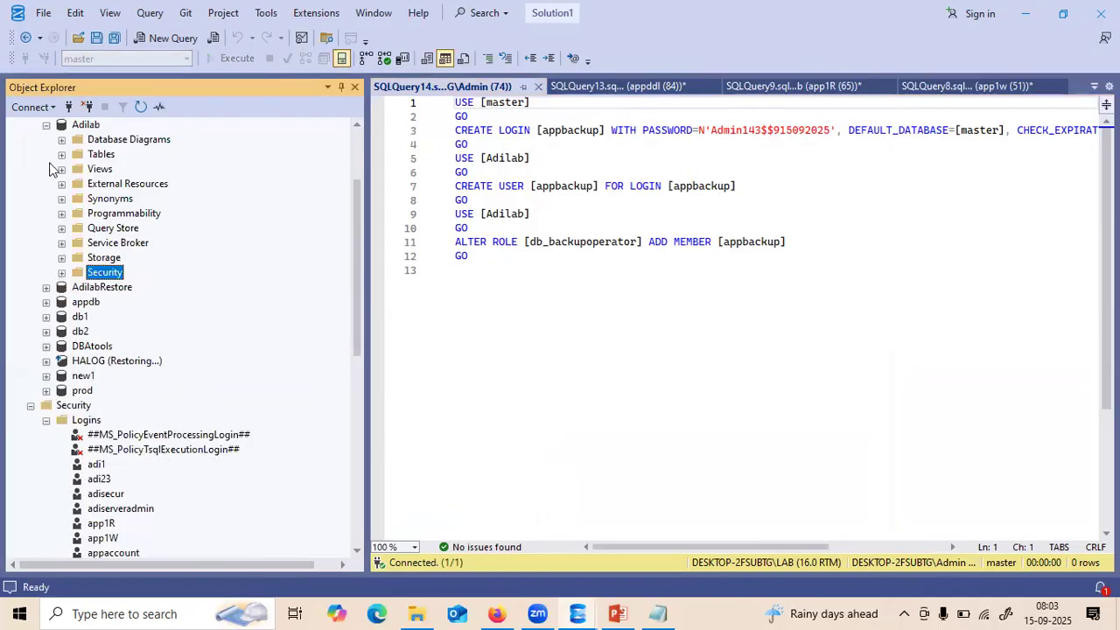
- Collapse the admin server tree and start a Database Engine connection using SQL Server Authentication
click(45, 127)
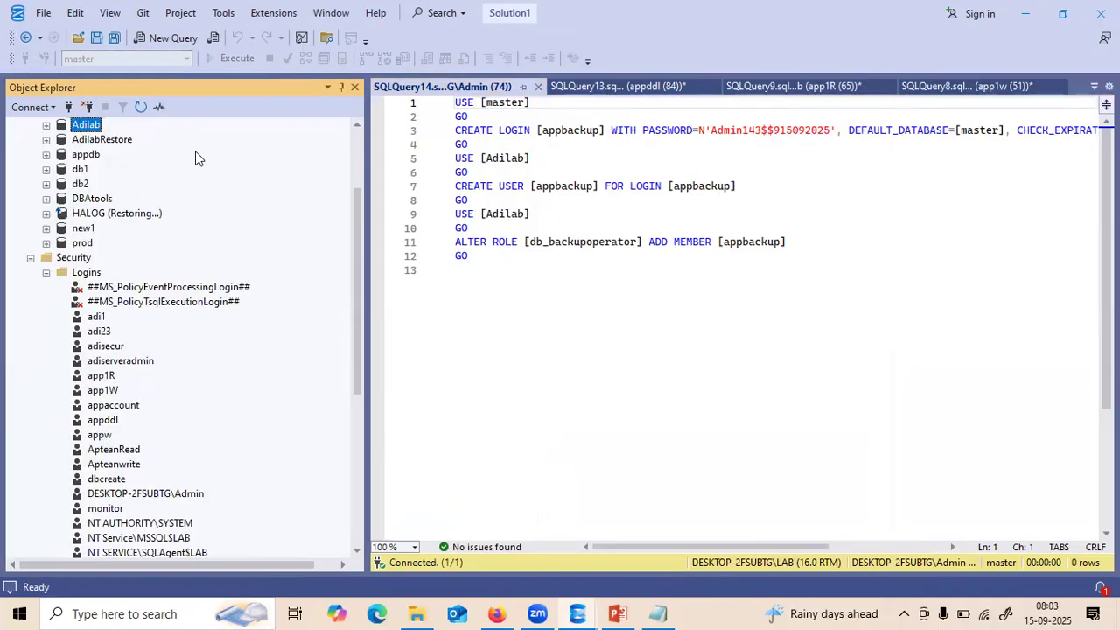
scroll(357, 144, up, 3)
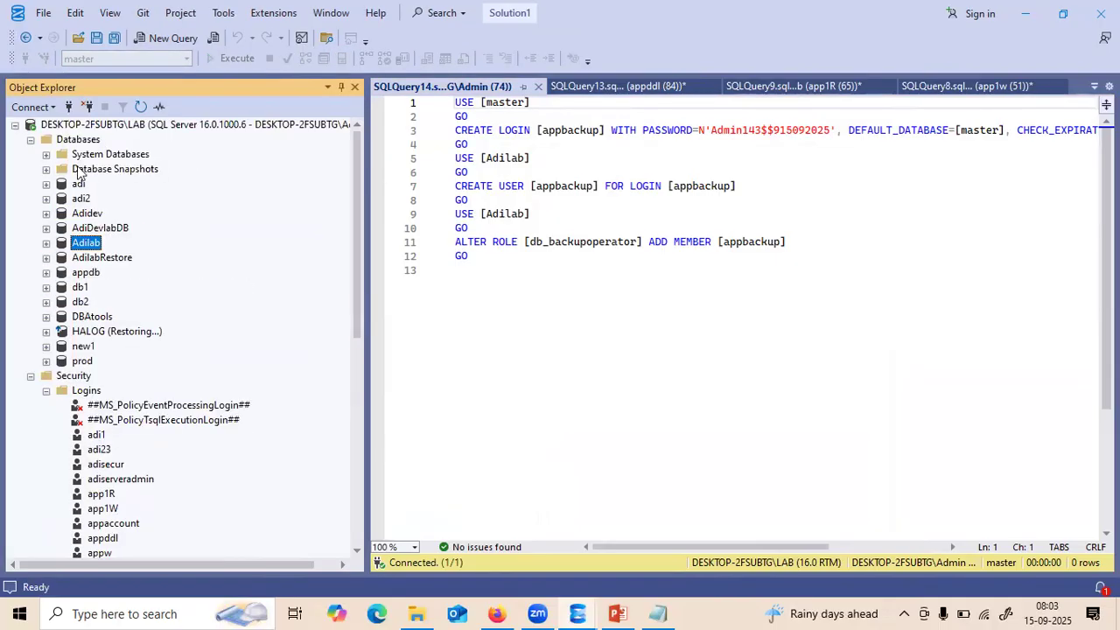
click(31, 140)
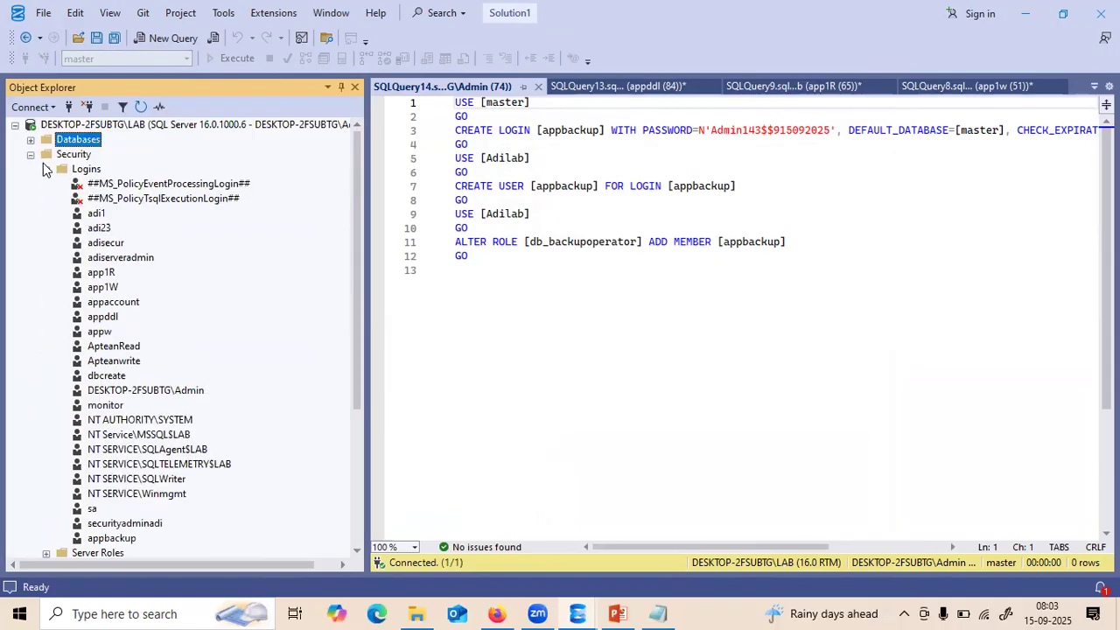
click(46, 169)
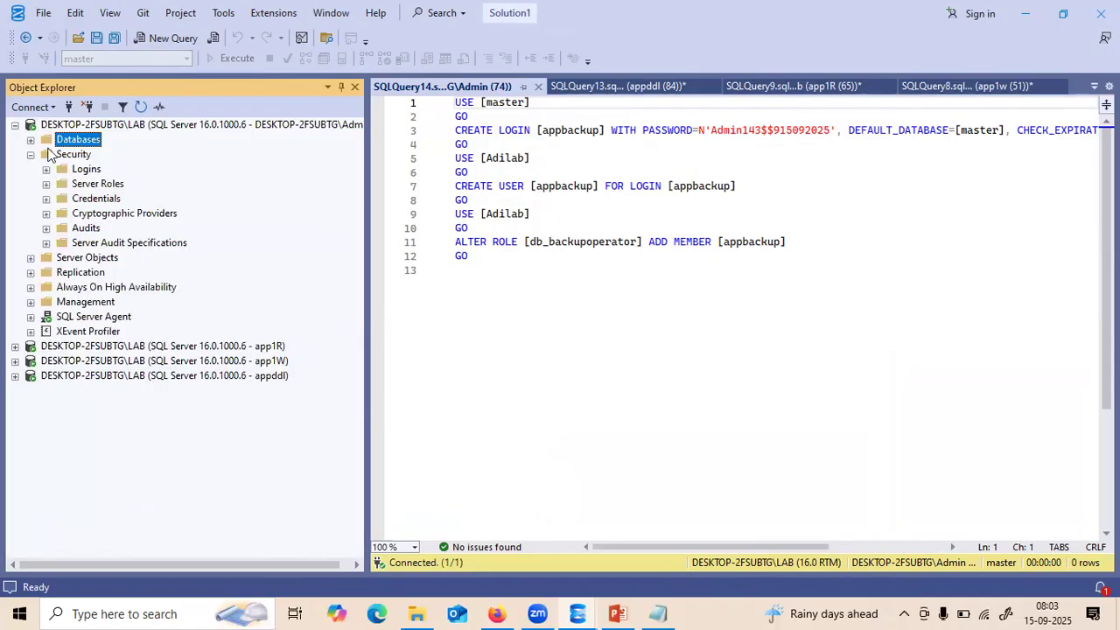
click(15, 125)
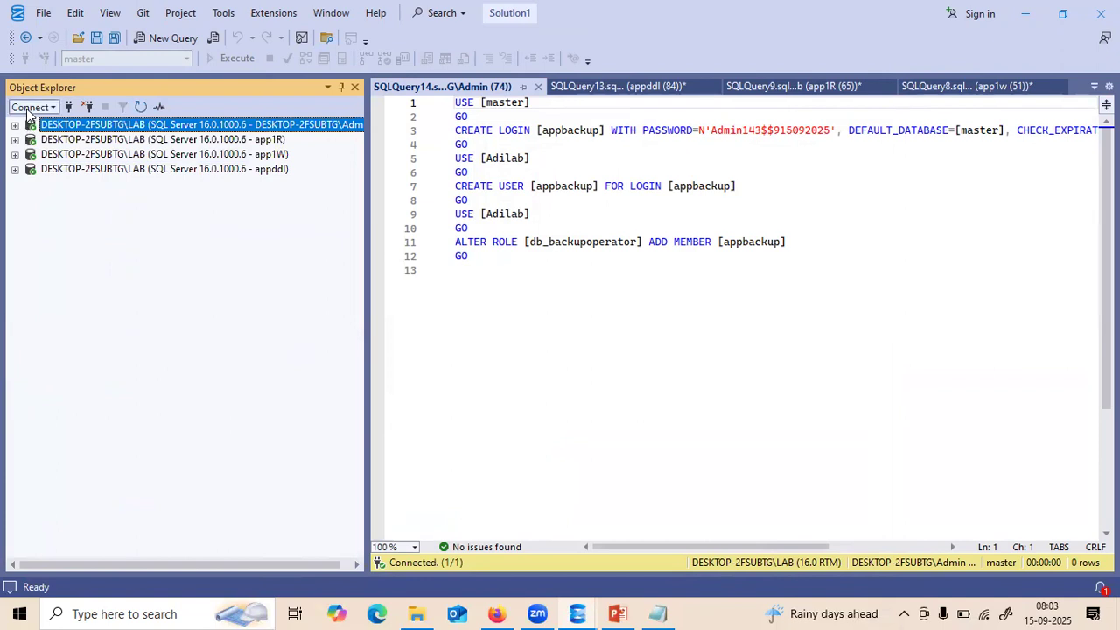
click(30, 108)
click(51, 128)
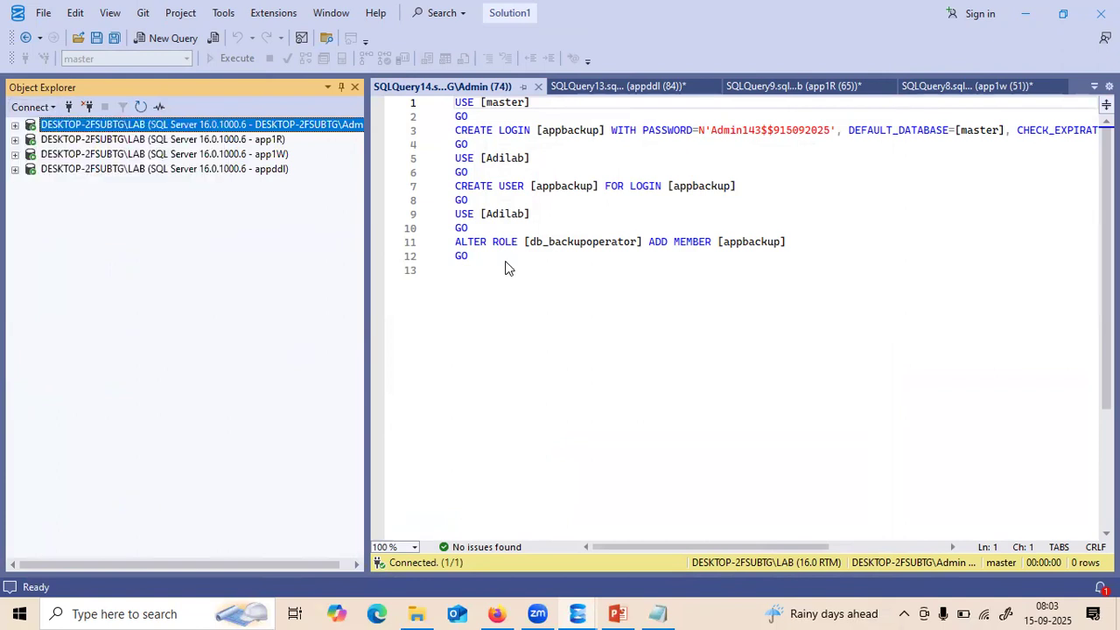
click(575, 278)
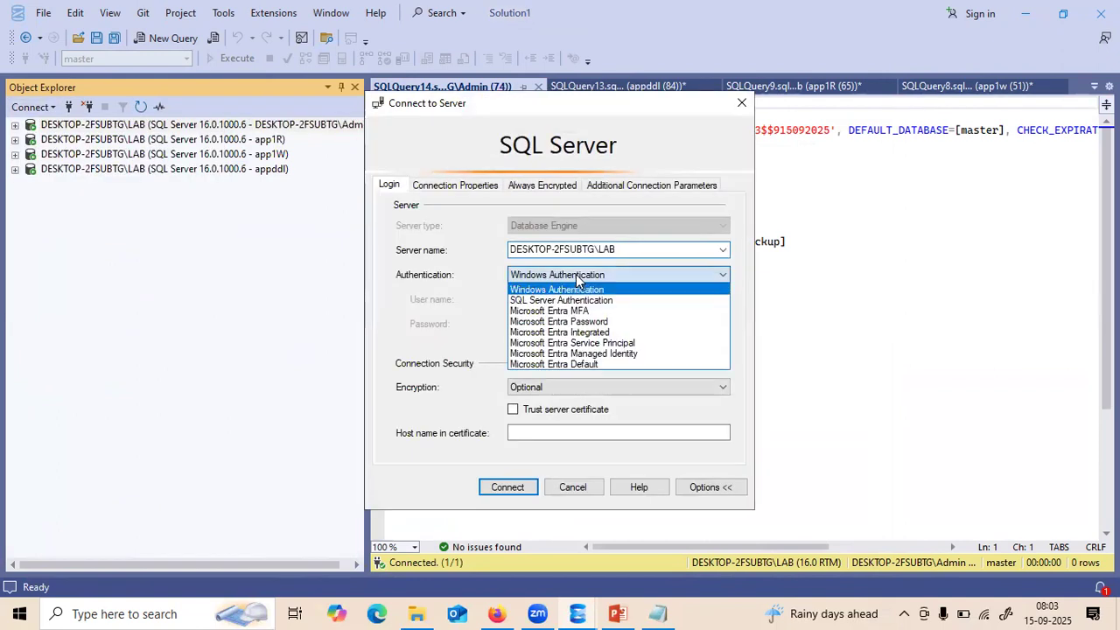
click(559, 300)
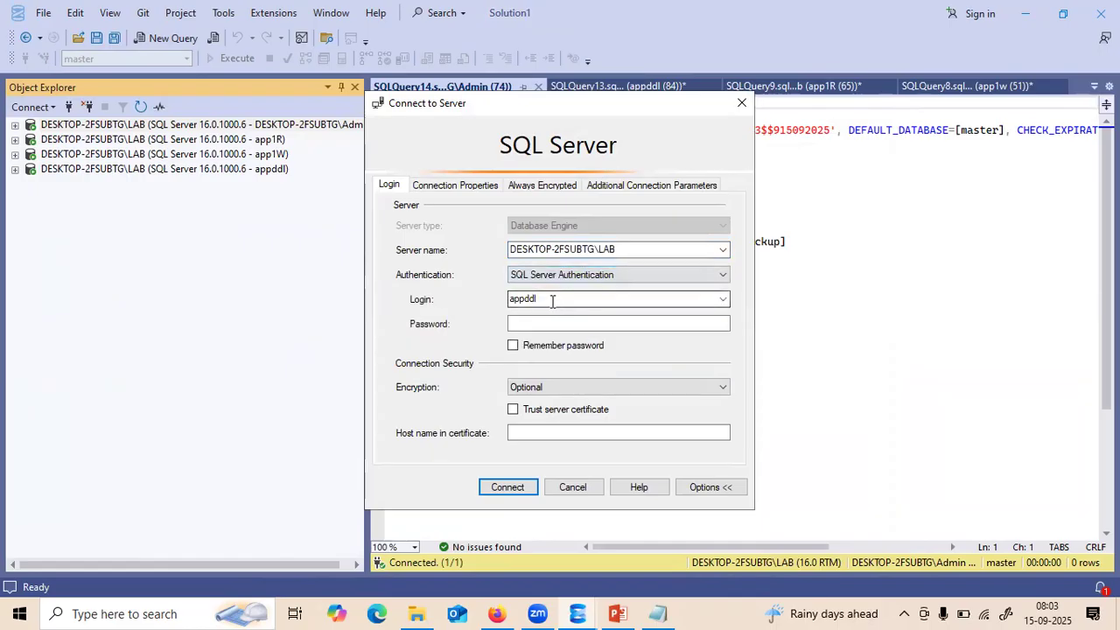
- Connect as appbackup using the password copied from Notepad
double_click(555, 298)
text(ap)
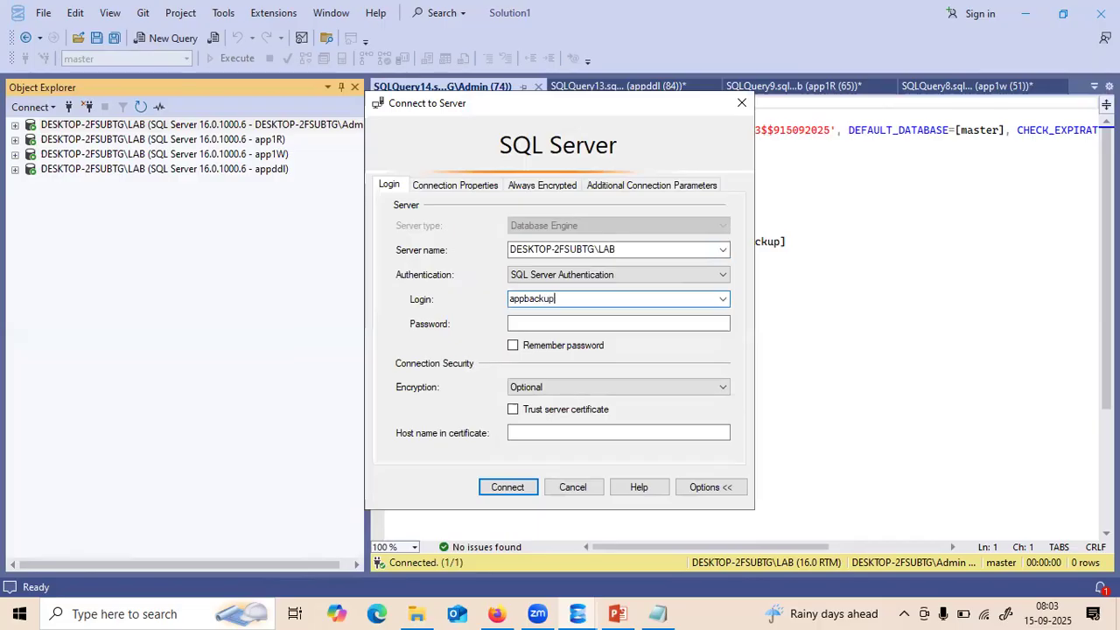
click(658, 613)
drag(185, 97, 54, 94)
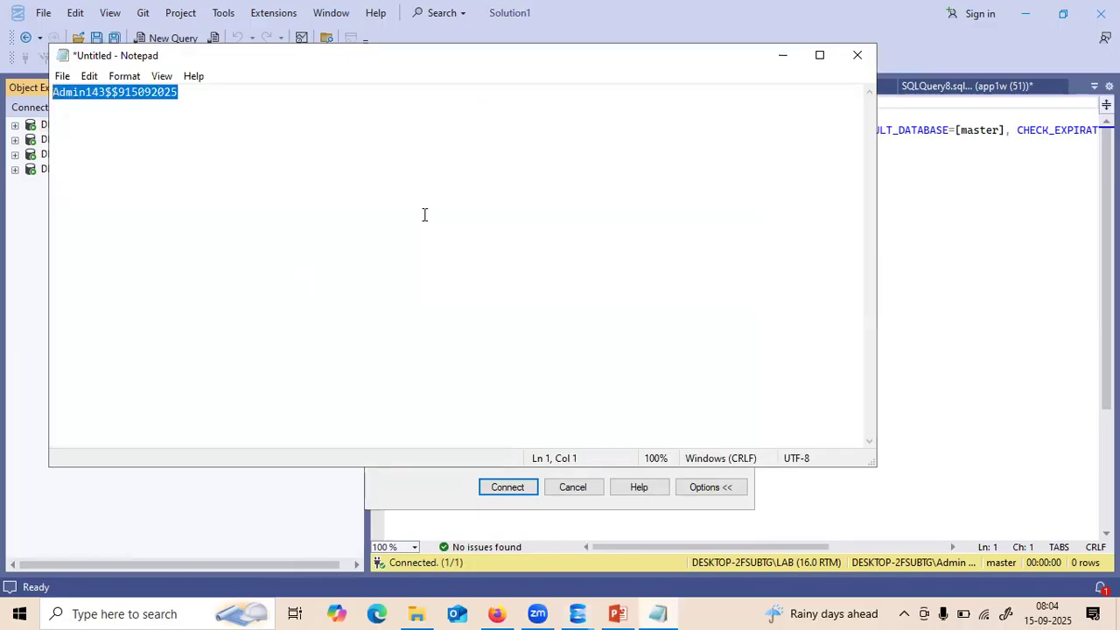
click(979, 273)
click(549, 324)
key(ctrl+v)
click(507, 487)
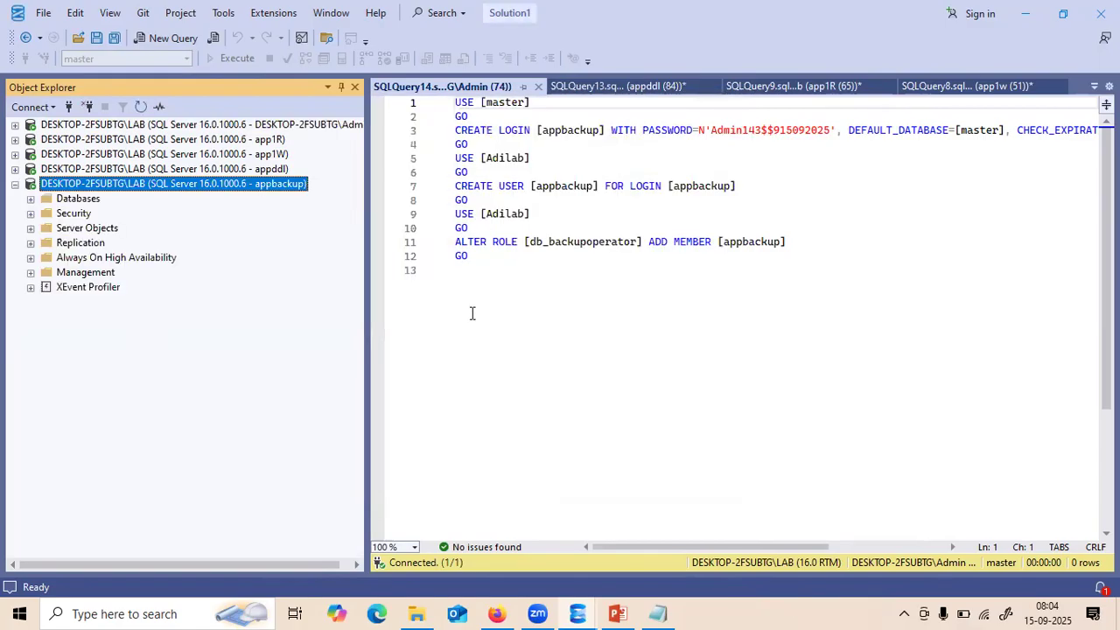
- Paste the test statements (lines 2–15) into a new Adilab query under the appbackup connection
click(538, 86)
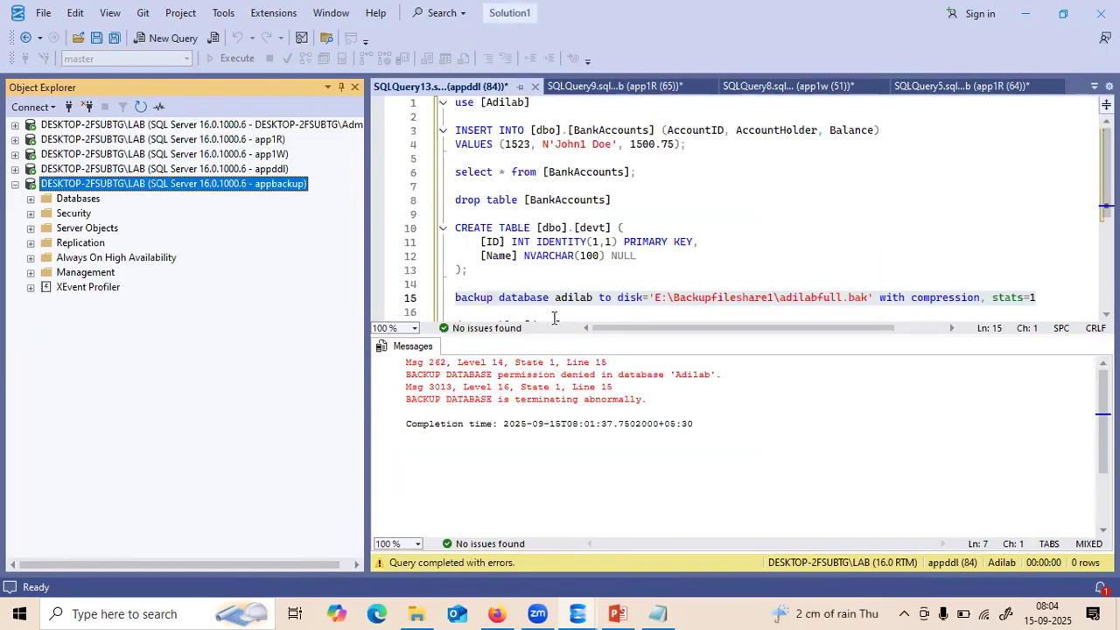
drag(1053, 298, 456, 105)
key(ctrl+c)
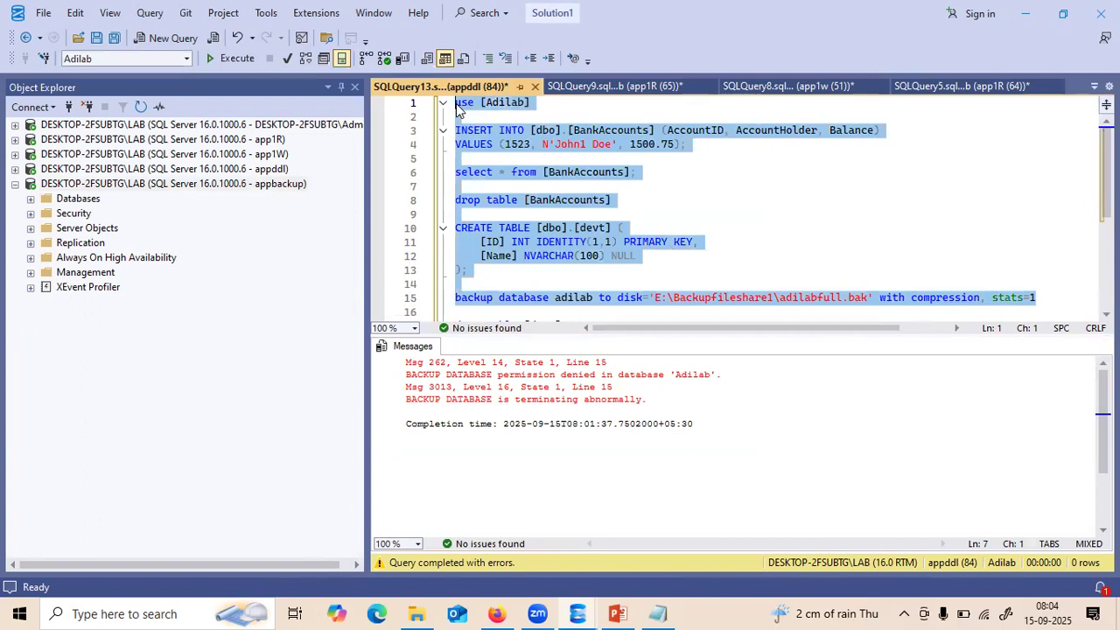
click(218, 185)
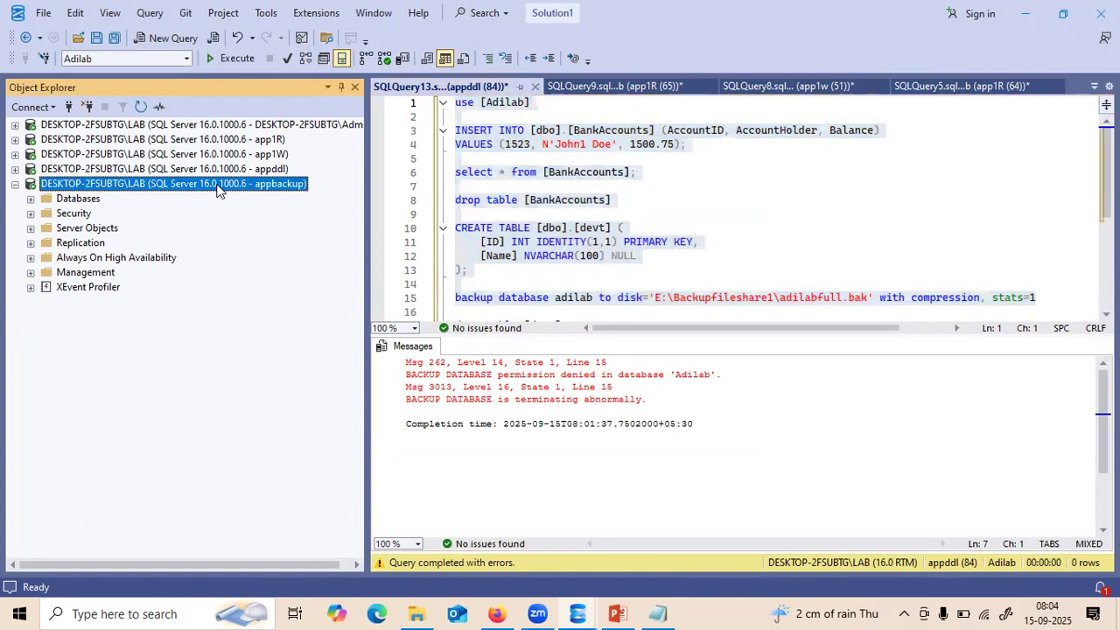
click(31, 199)
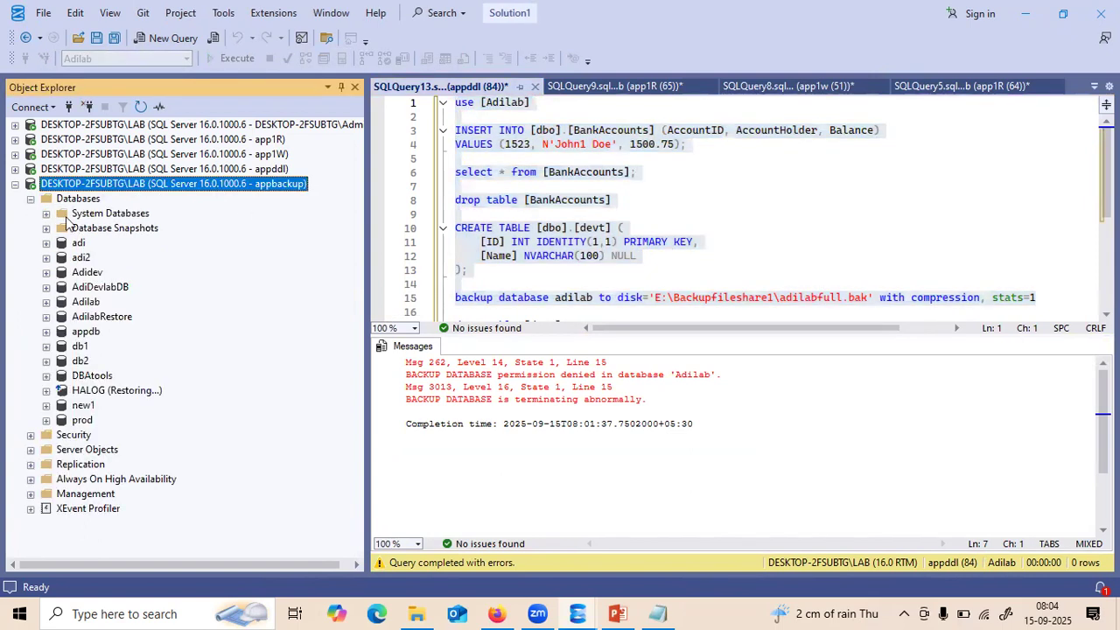
right_click(91, 306)
click(129, 330)
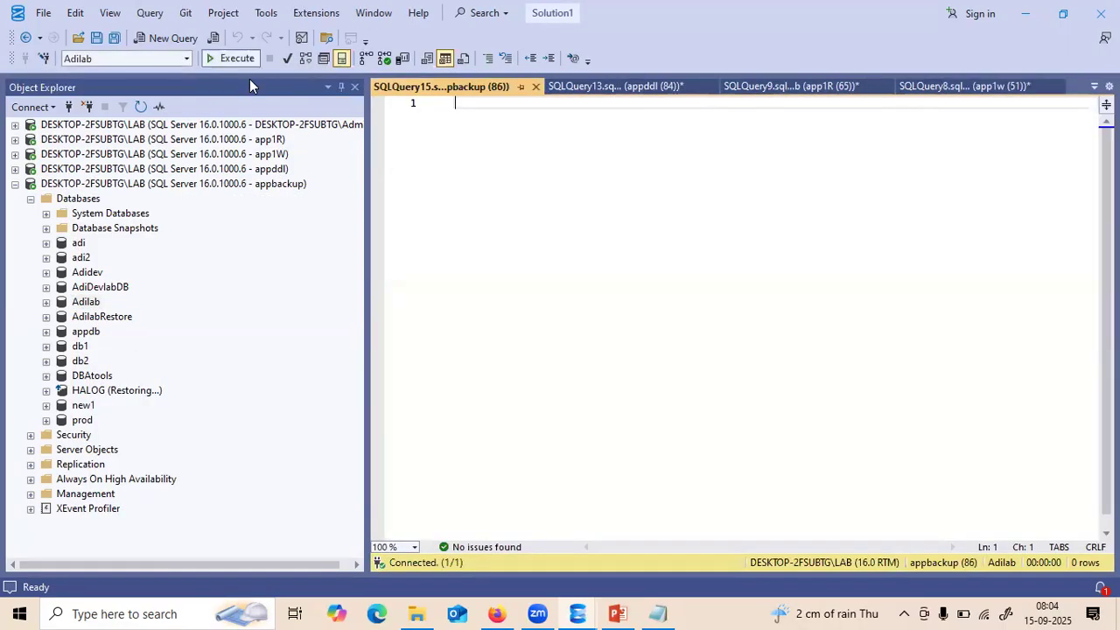
key(ctrl+v)
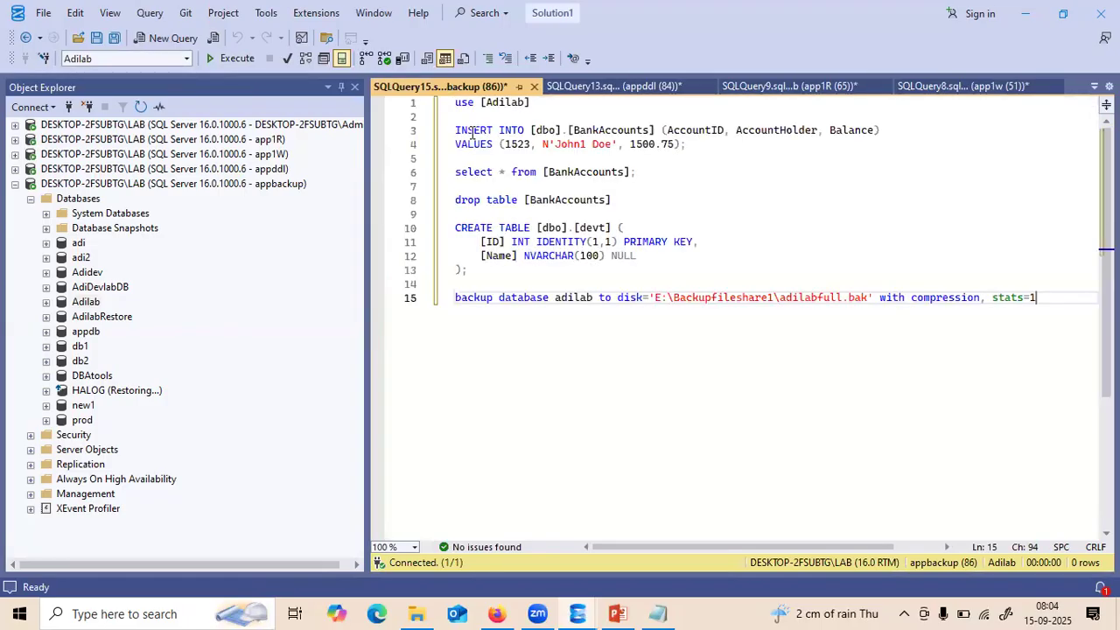
- Run the CREATE TABLE, DROP TABLE and SELECT statements one at a time; each is denied
drag(469, 269, 453, 229)
key(F5)
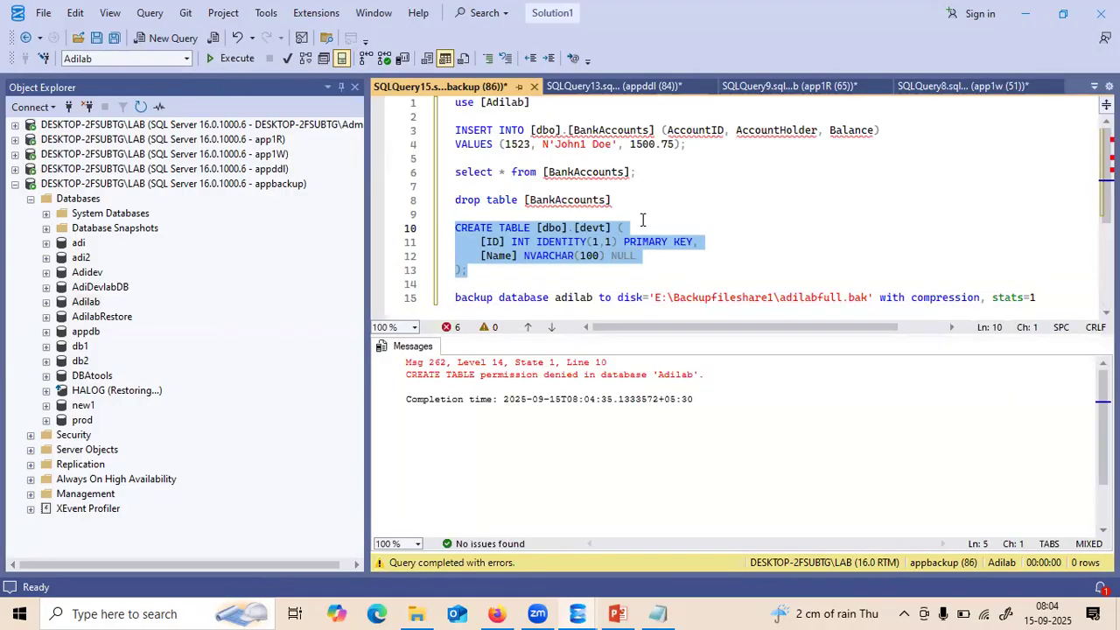
drag(630, 199, 395, 194)
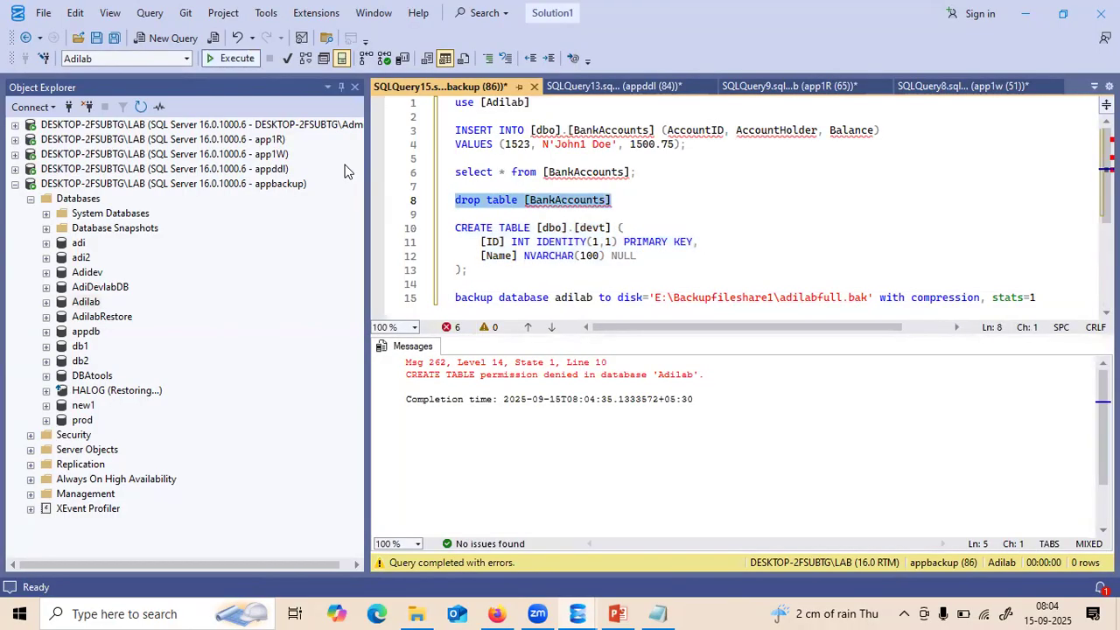
key(F5)
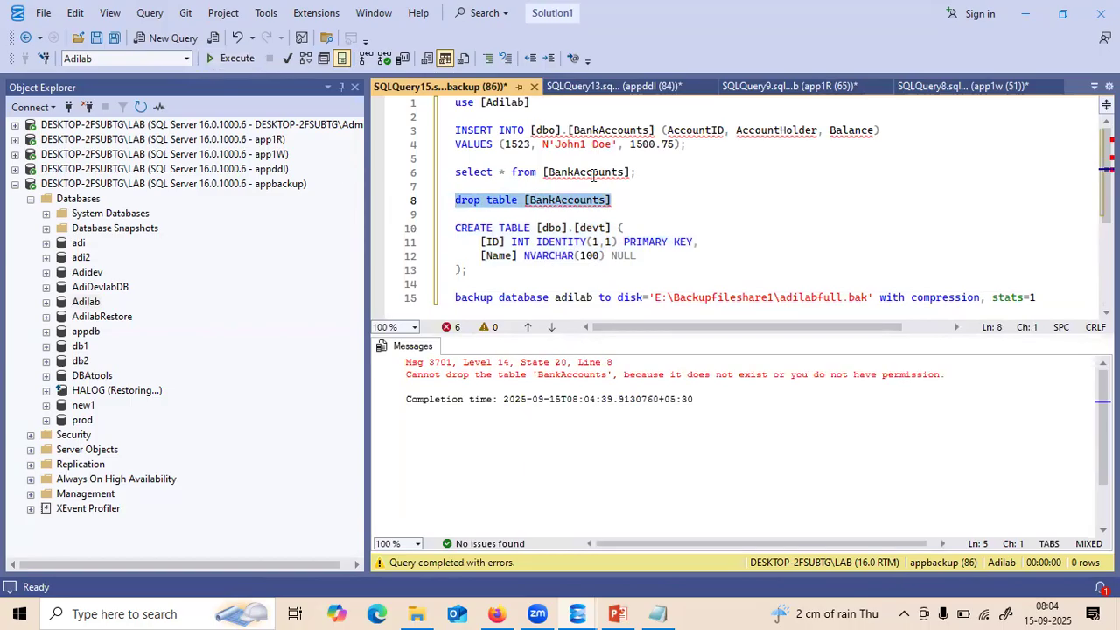
drag(644, 171, 437, 175)
click(233, 58)
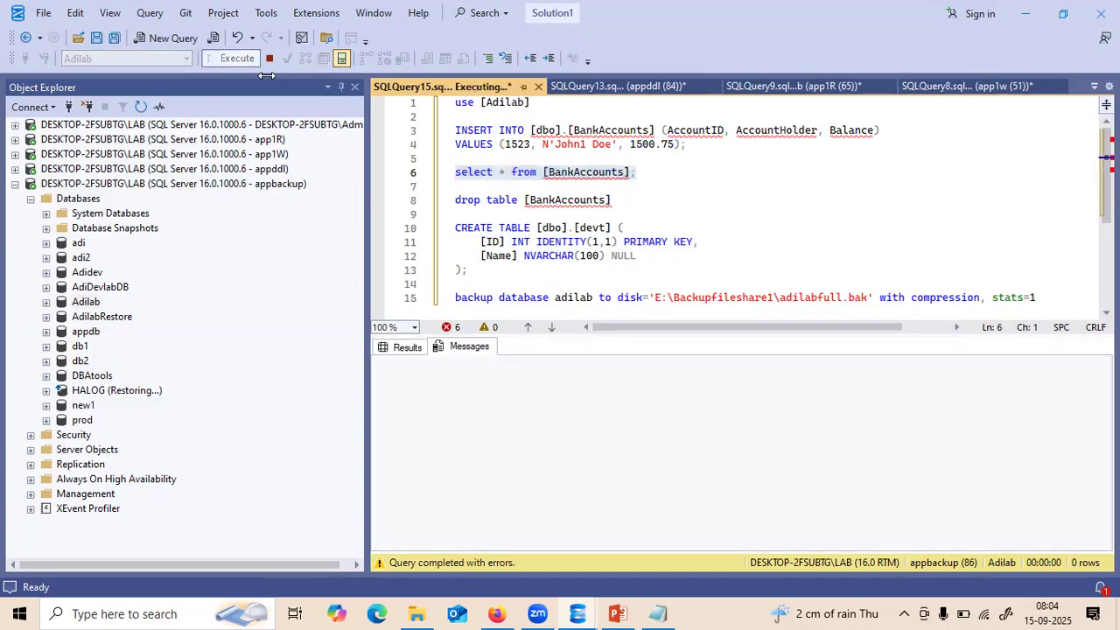
- Run the line 15 Adilab backup and watch its progress pass 15 percent
click(1054, 301)
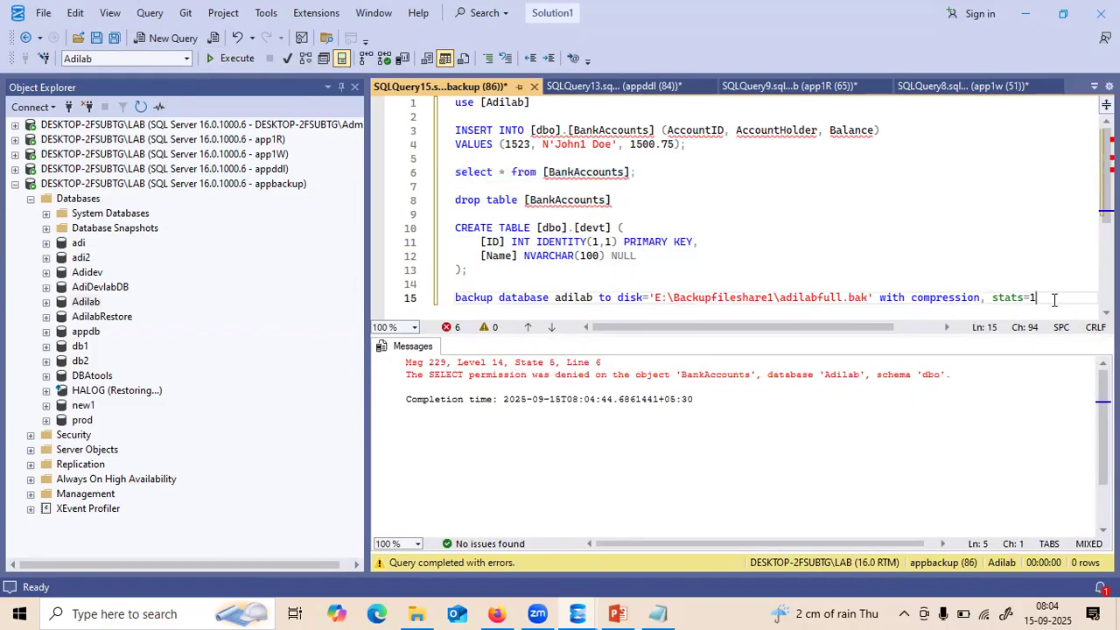
drag(1054, 301, 443, 302)
click(233, 58)
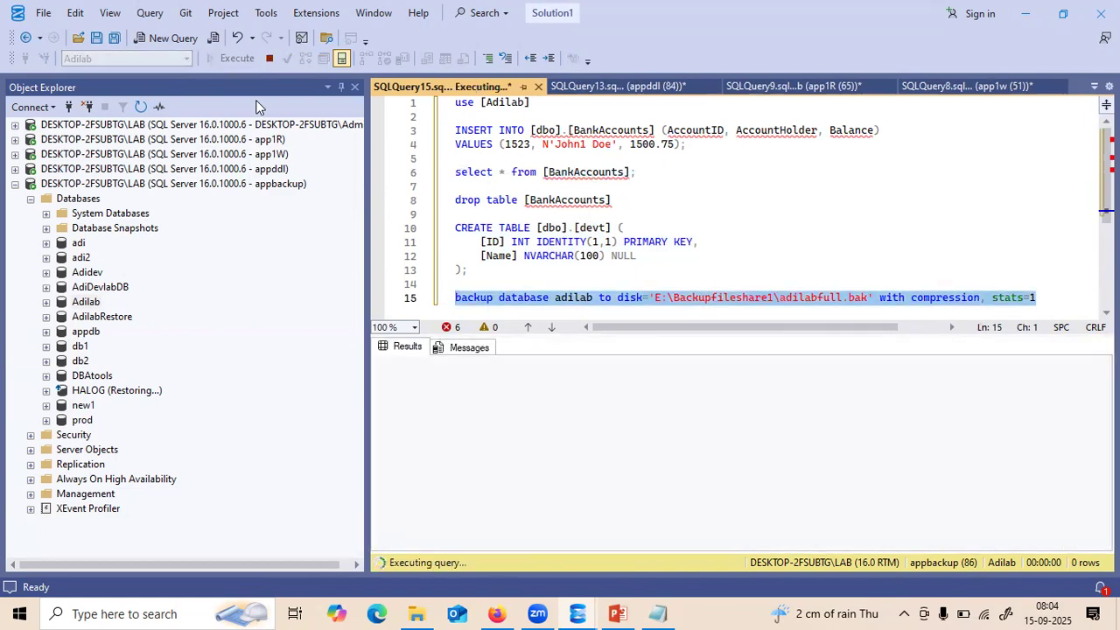
click(480, 351)
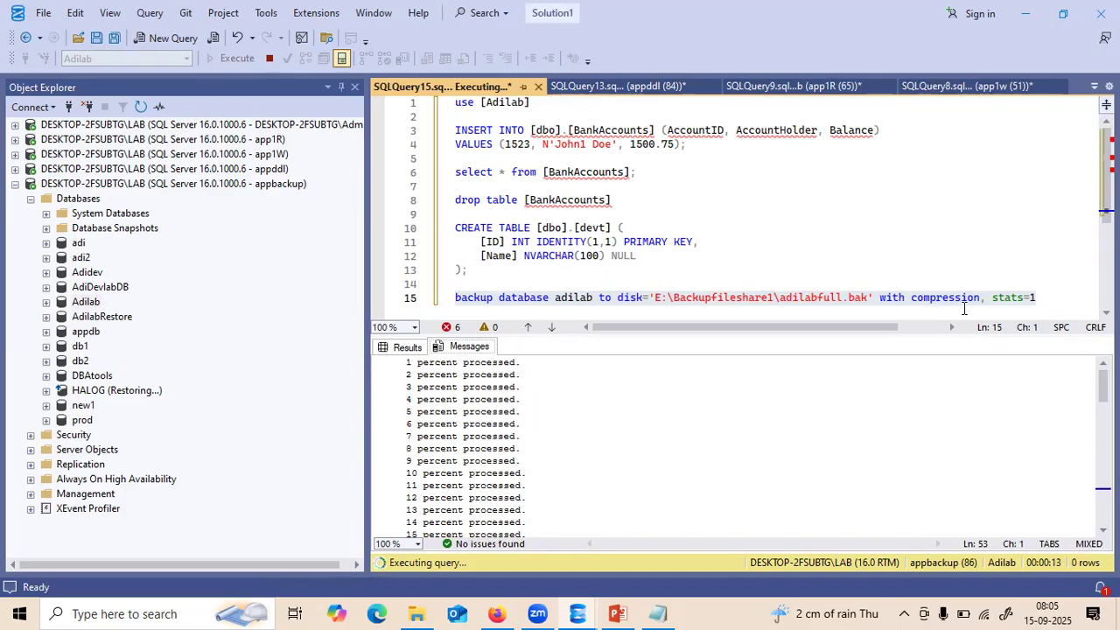
click(1044, 290)
drag(1044, 298, 426, 302)
key(ctrl+c)
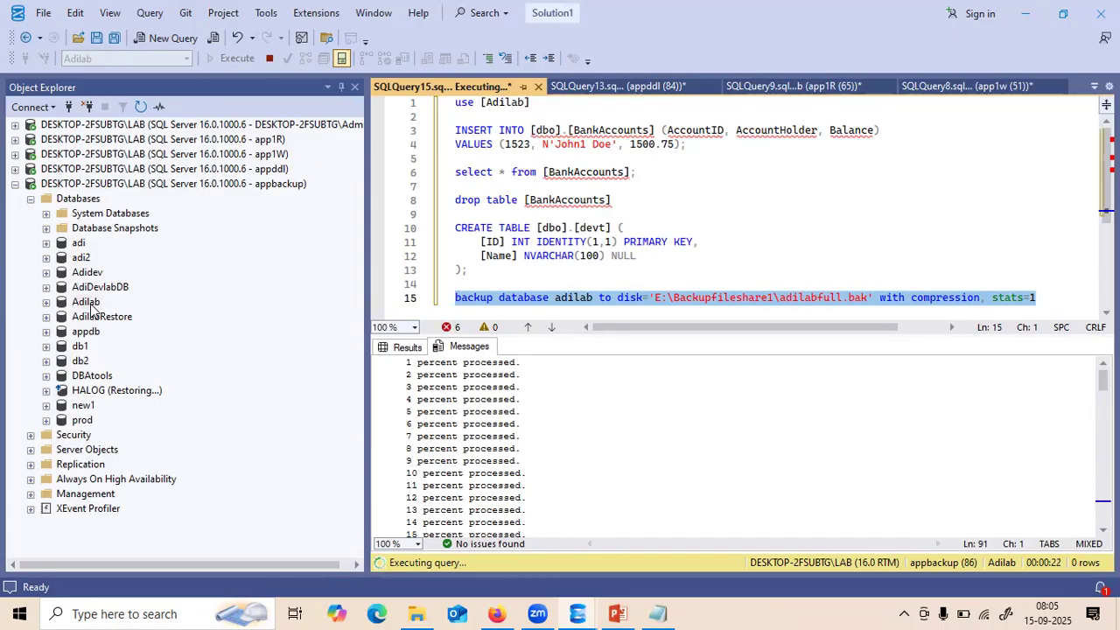
click(88, 303)
right_click(88, 302)
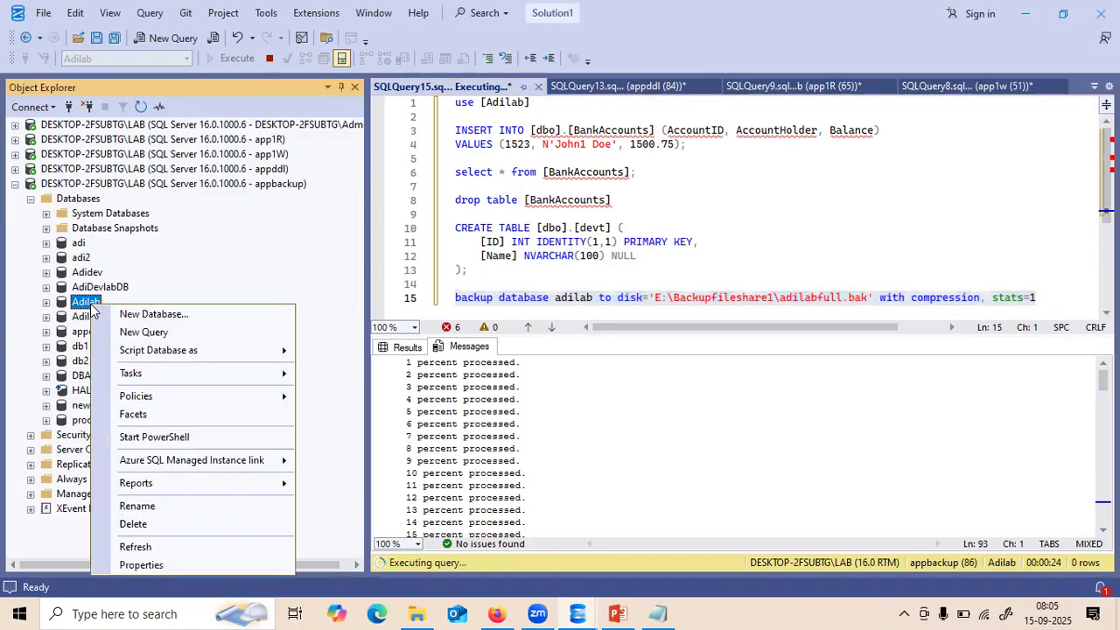
- In a new Adilab query, retarget the backup to prod and prodbfull.bak and run it; access is denied
click(142, 332)
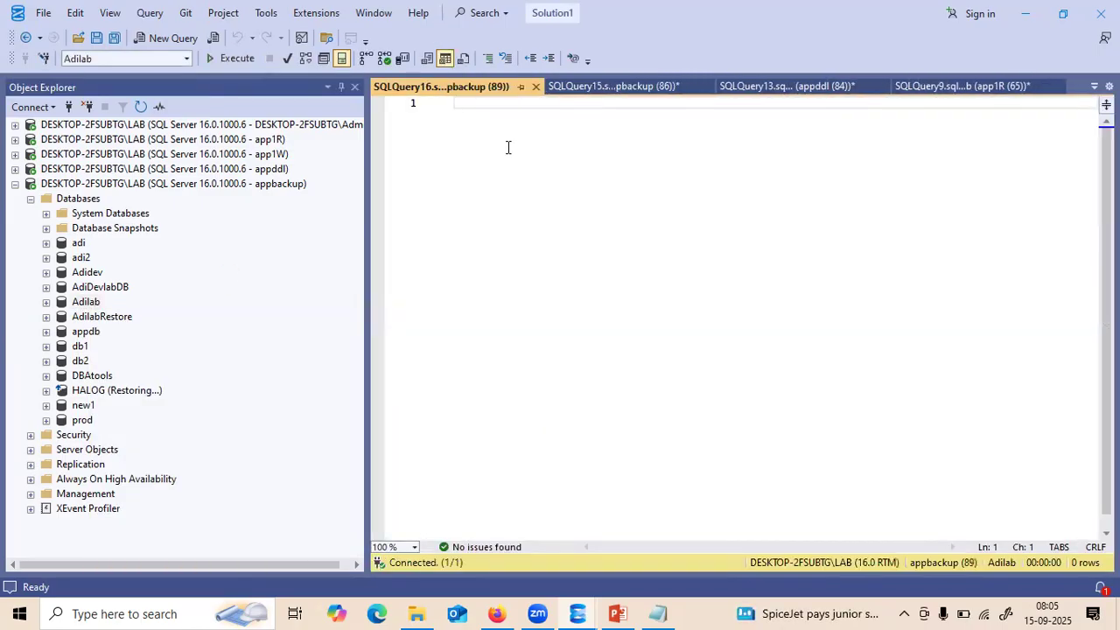
key(ctrl+v)
click(561, 103)
double_click(563, 103)
text(adi)
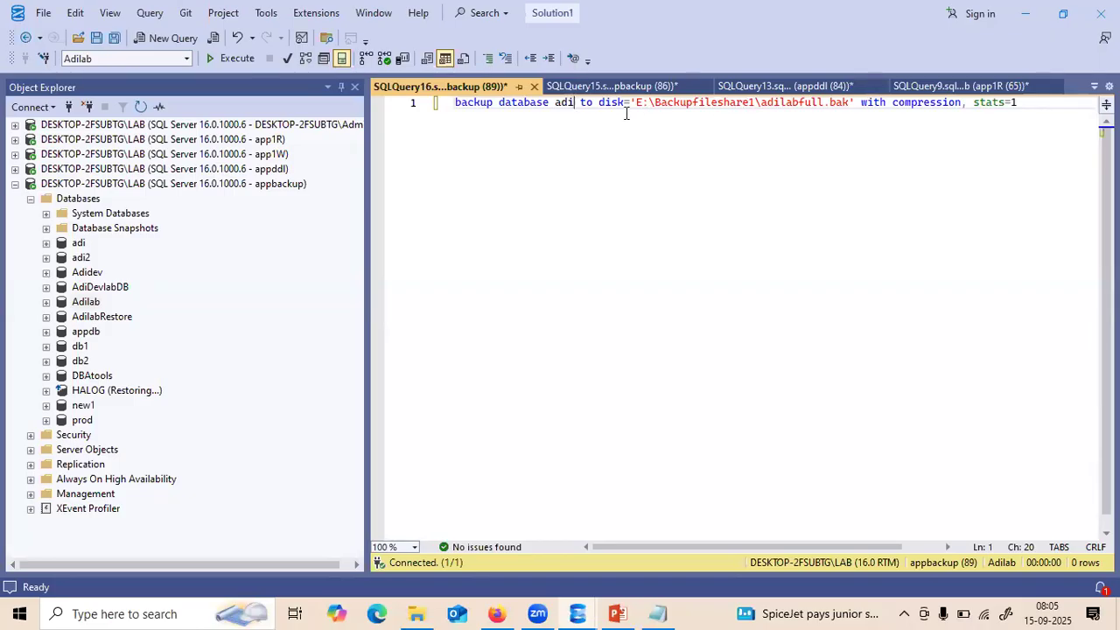
double_click(565, 104)
text(prod)
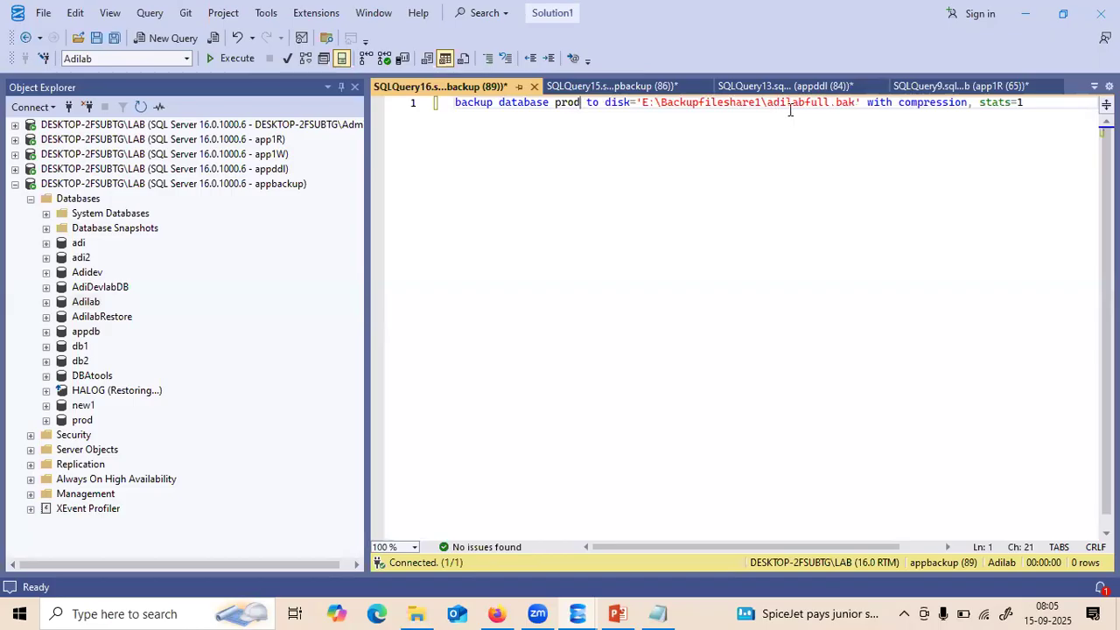
key(BackSpace)
key(BackSpace)
key(BackSpace)
key(BackSpace)
key(BackSpace)
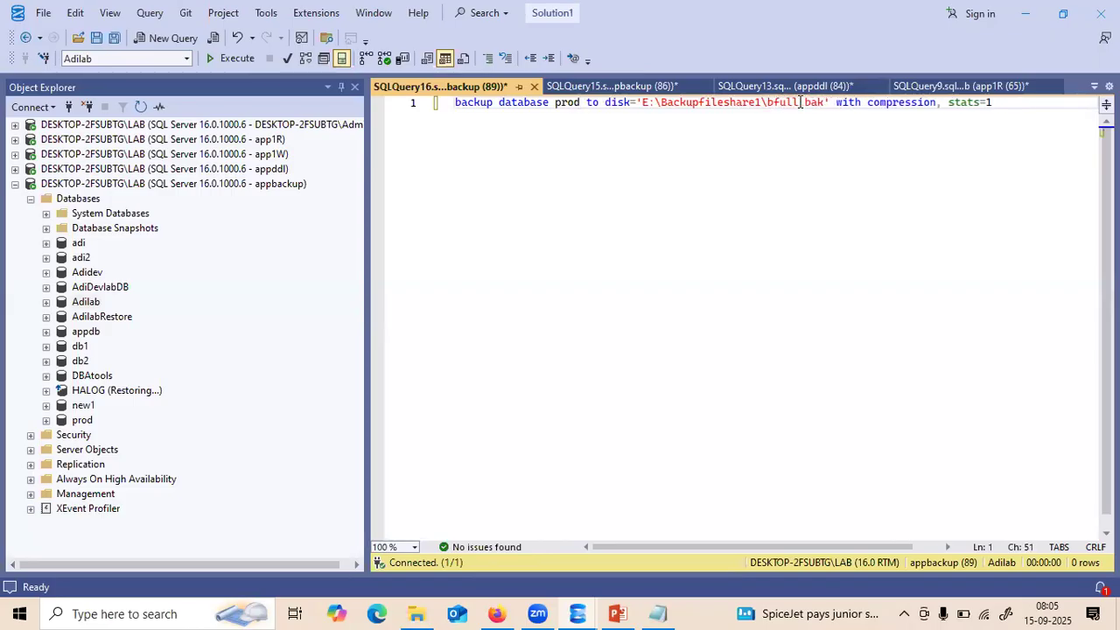
text(prod)
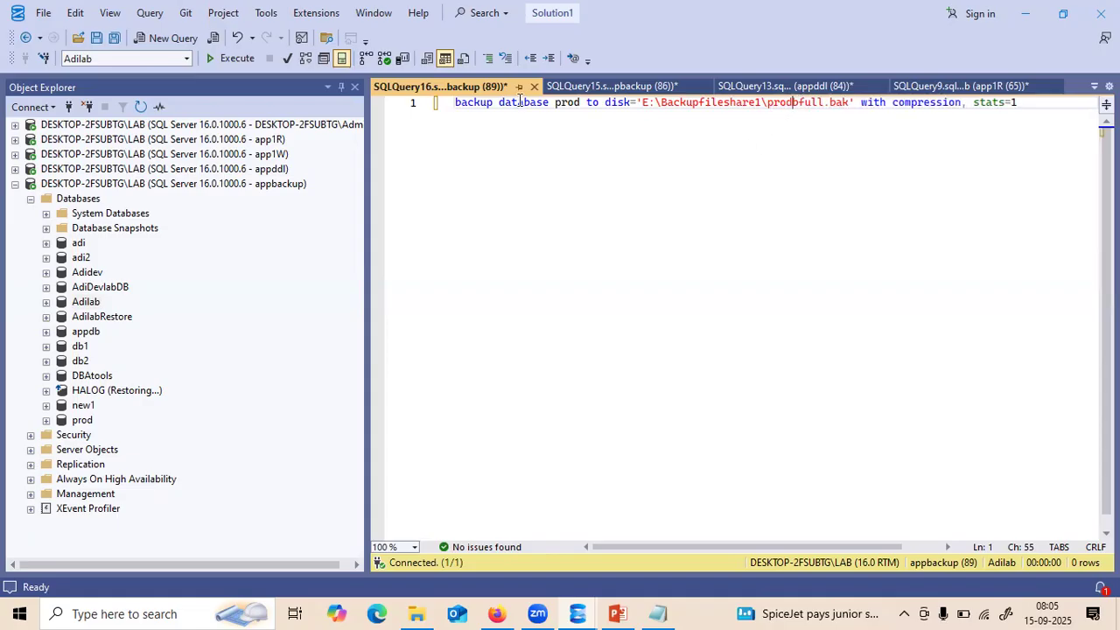
key(F5)
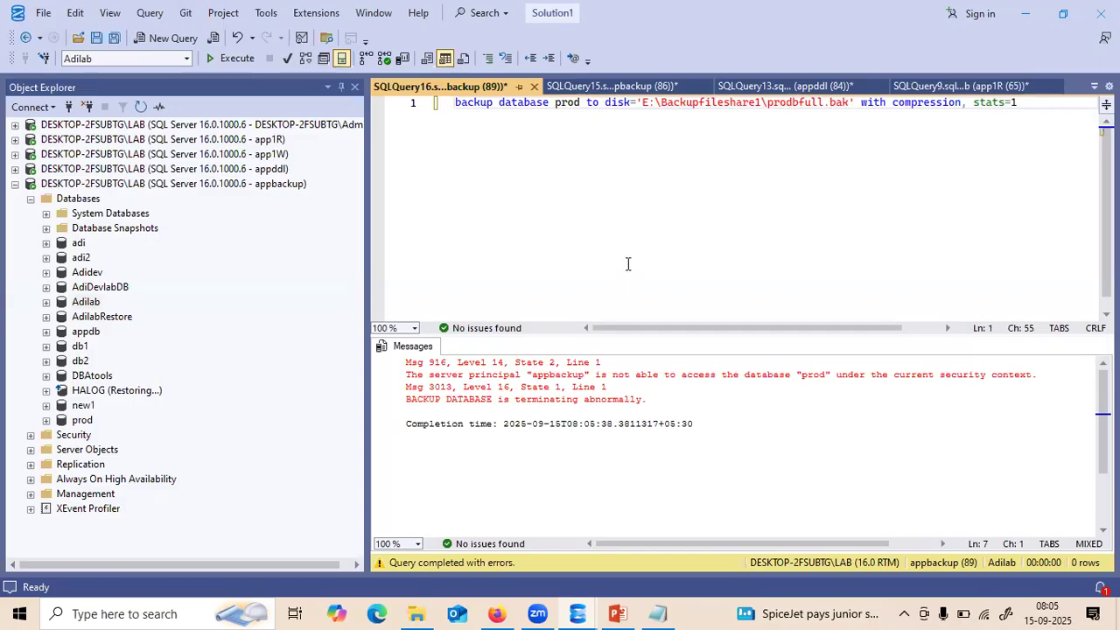
- Confirm the Adilab backup succeeded in SQLQuery15, then show the Built-in Database Roles slide
click(589, 88)
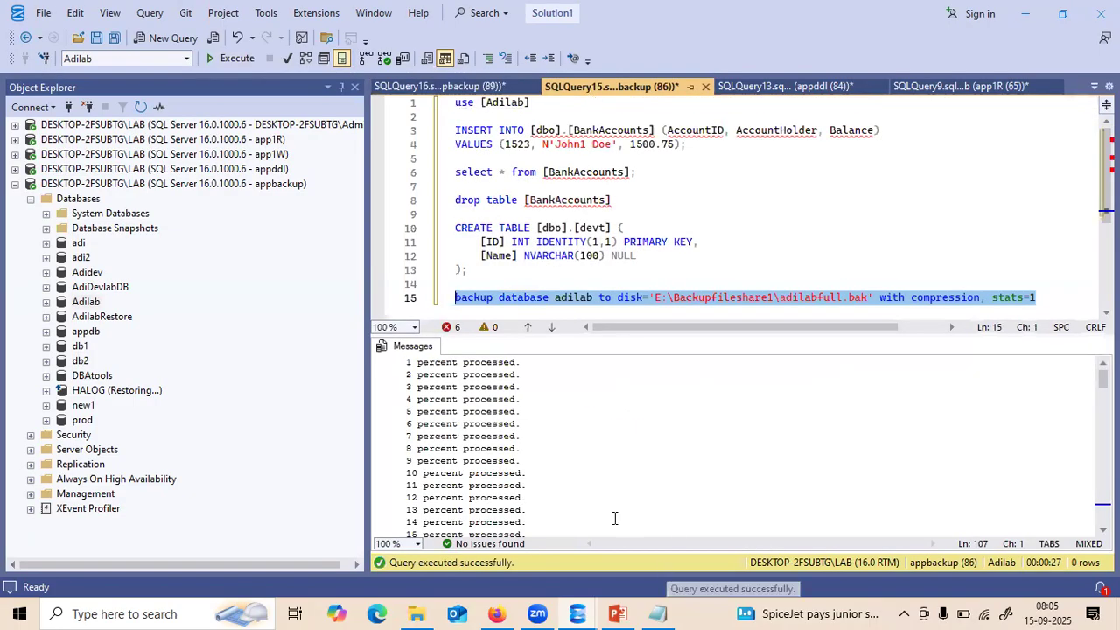
click(30, 200)
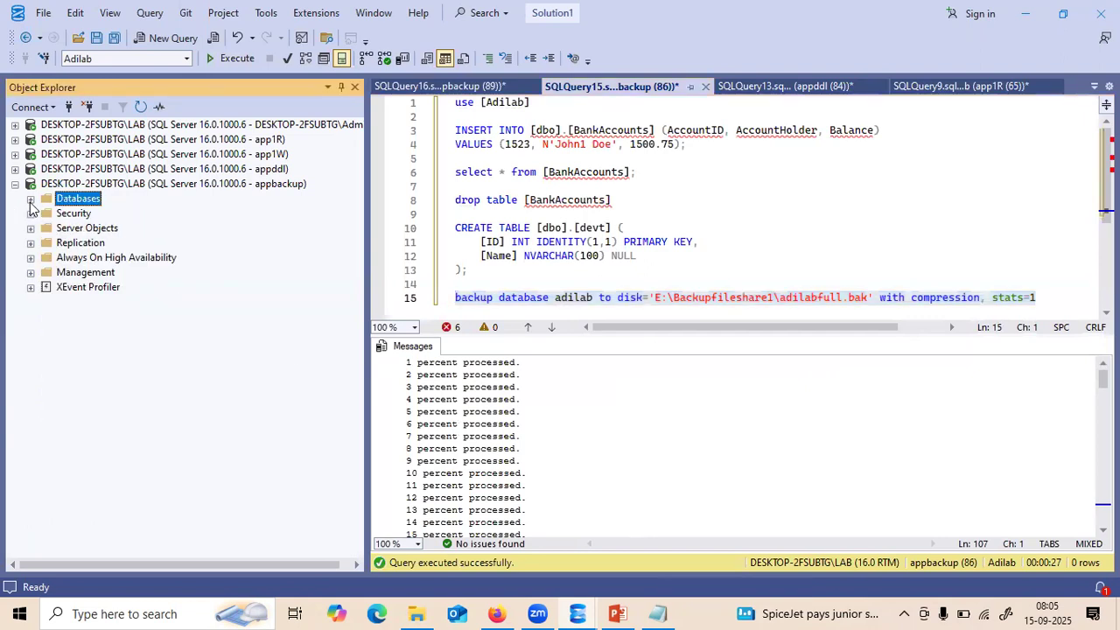
click(16, 185)
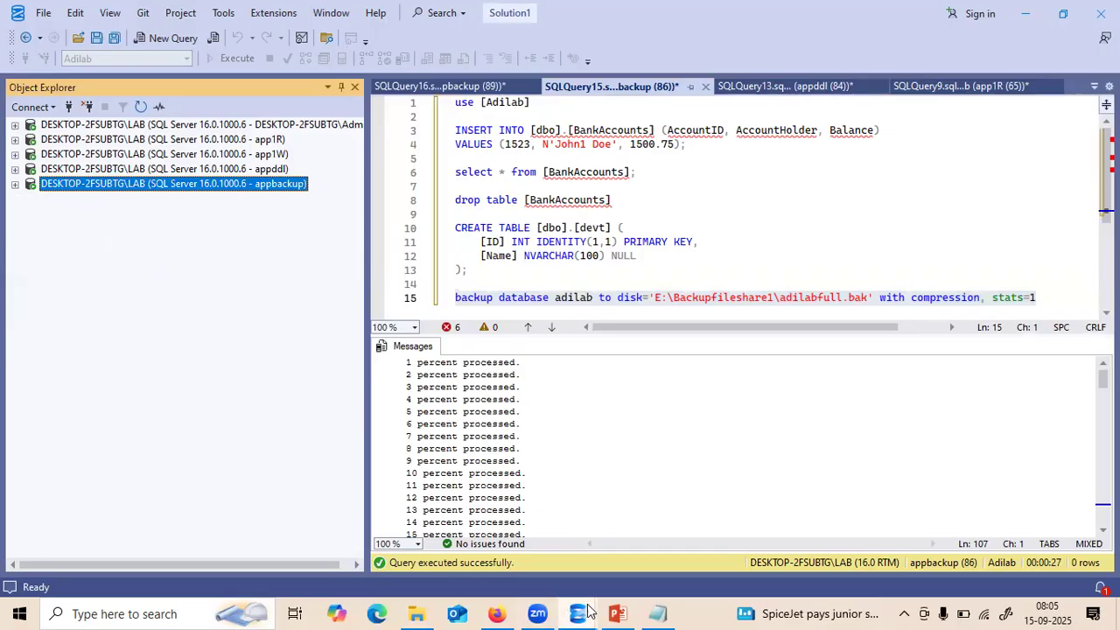
click(617, 612)
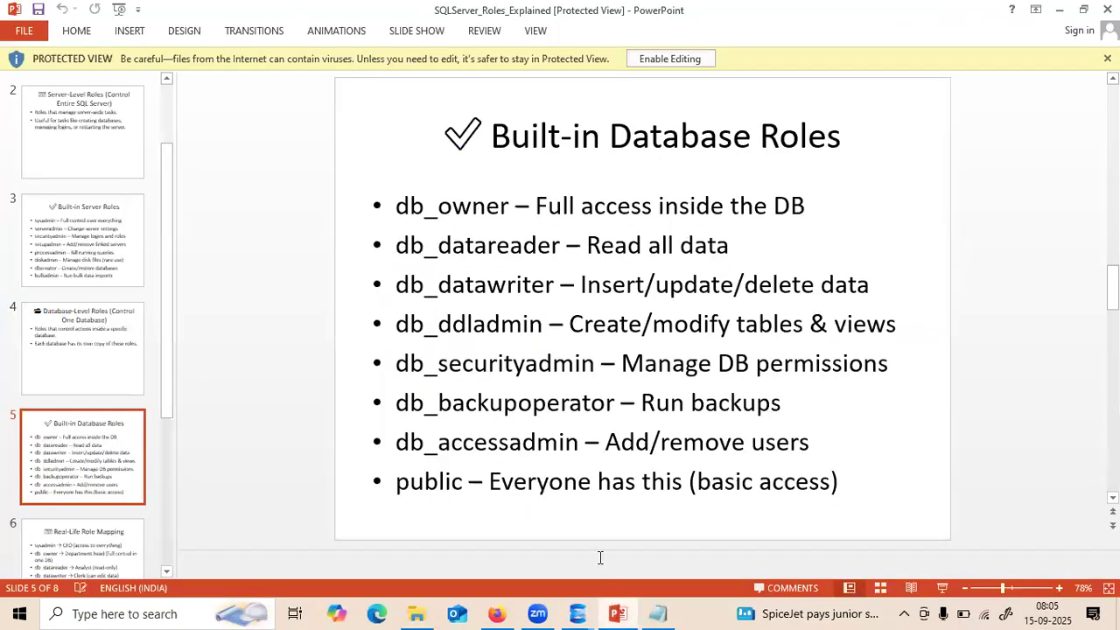
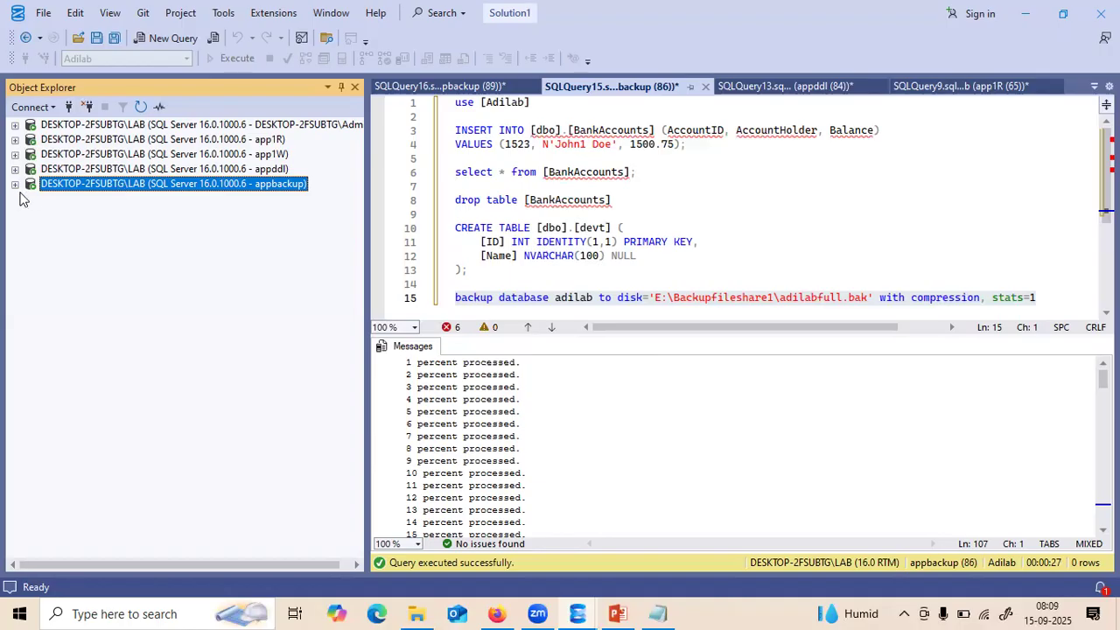
- Create a new login named appdbowner with SQL authentication and password expiration not enforced
click(35, 106)
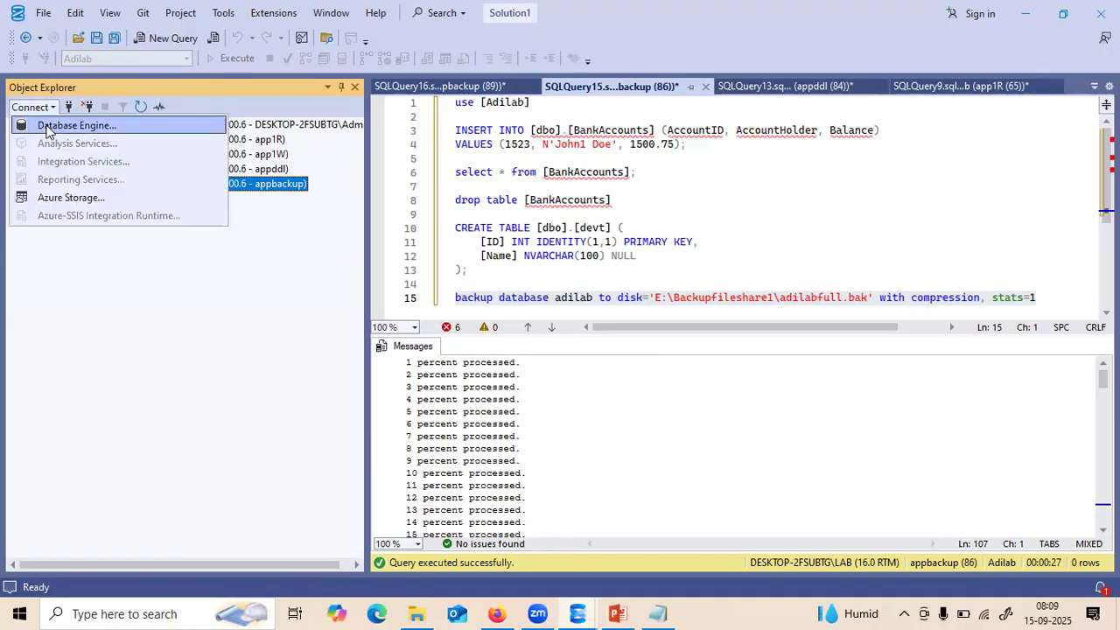
click(48, 127)
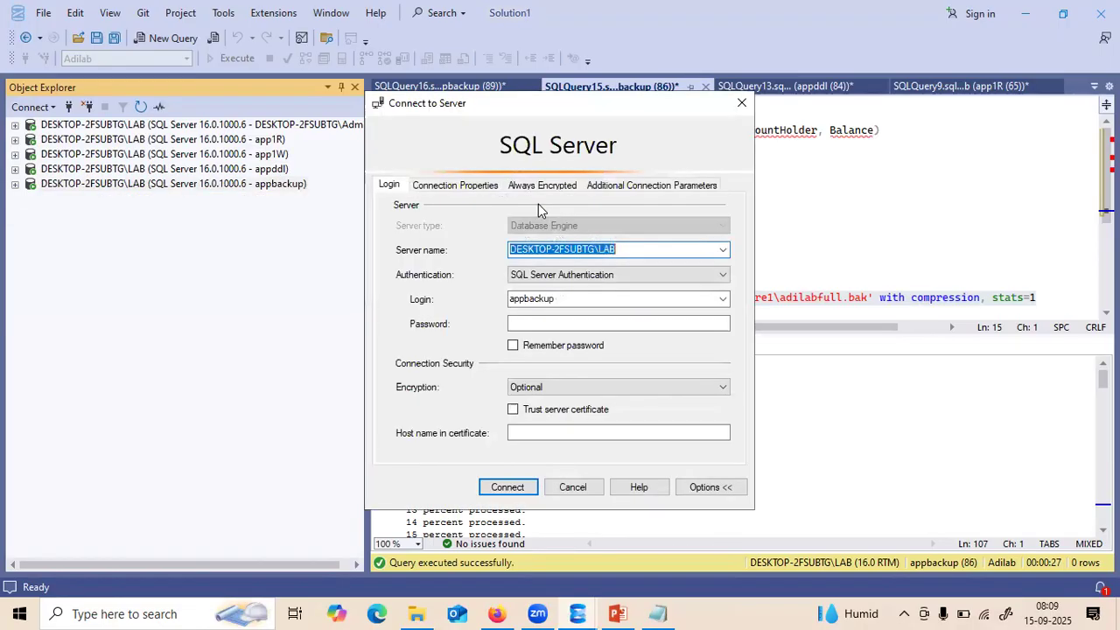
click(566, 489)
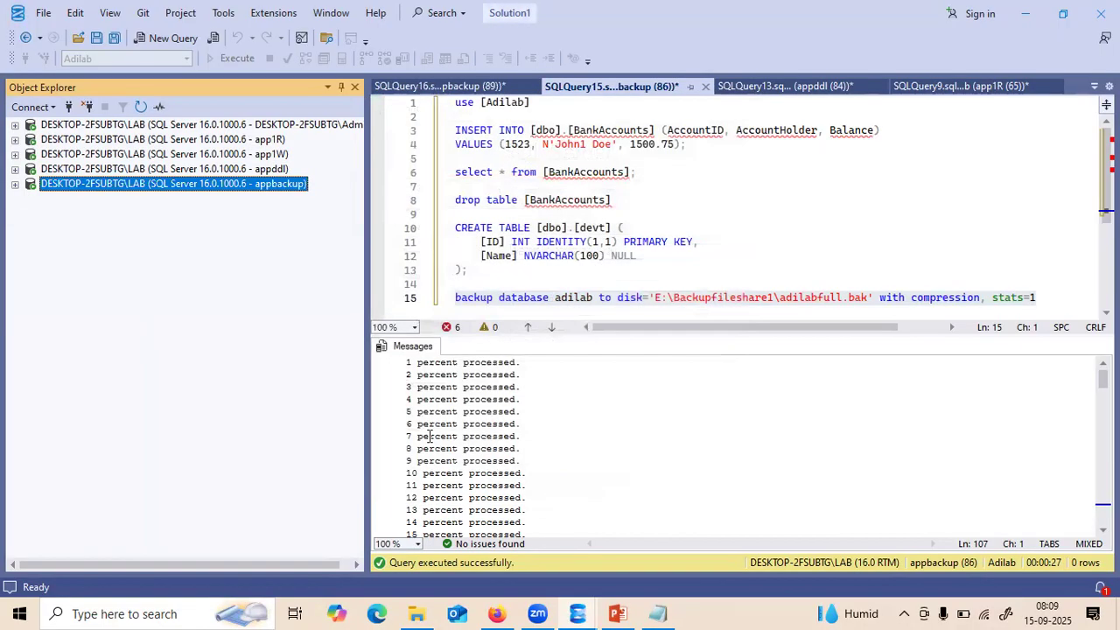
click(15, 125)
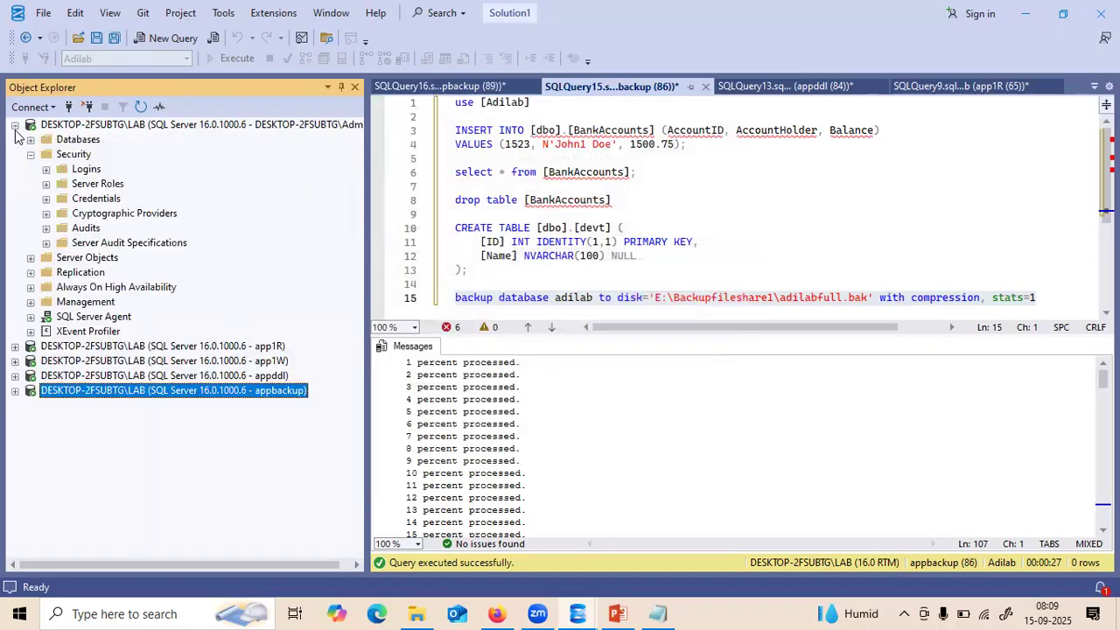
right_click(73, 172)
click(112, 177)
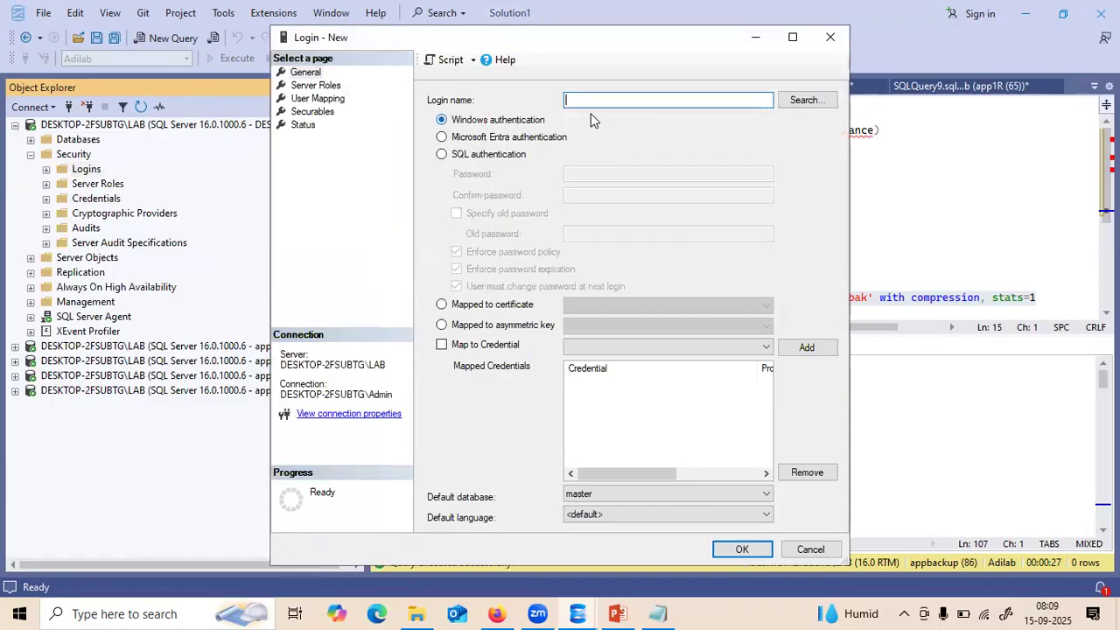
text(appdbowner)
click(441, 154)
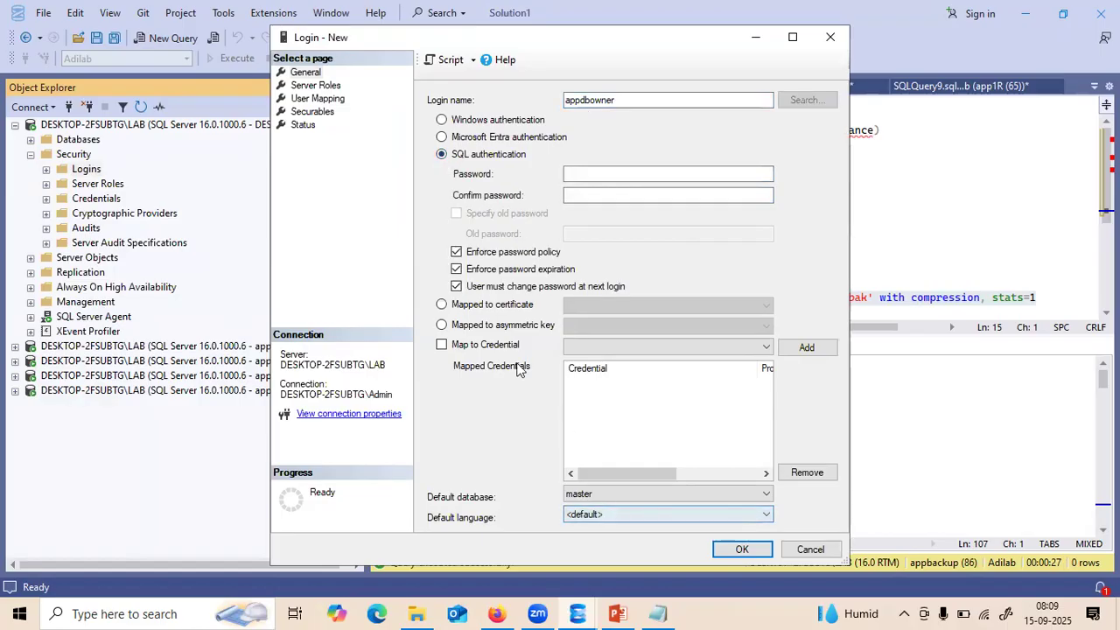
click(455, 269)
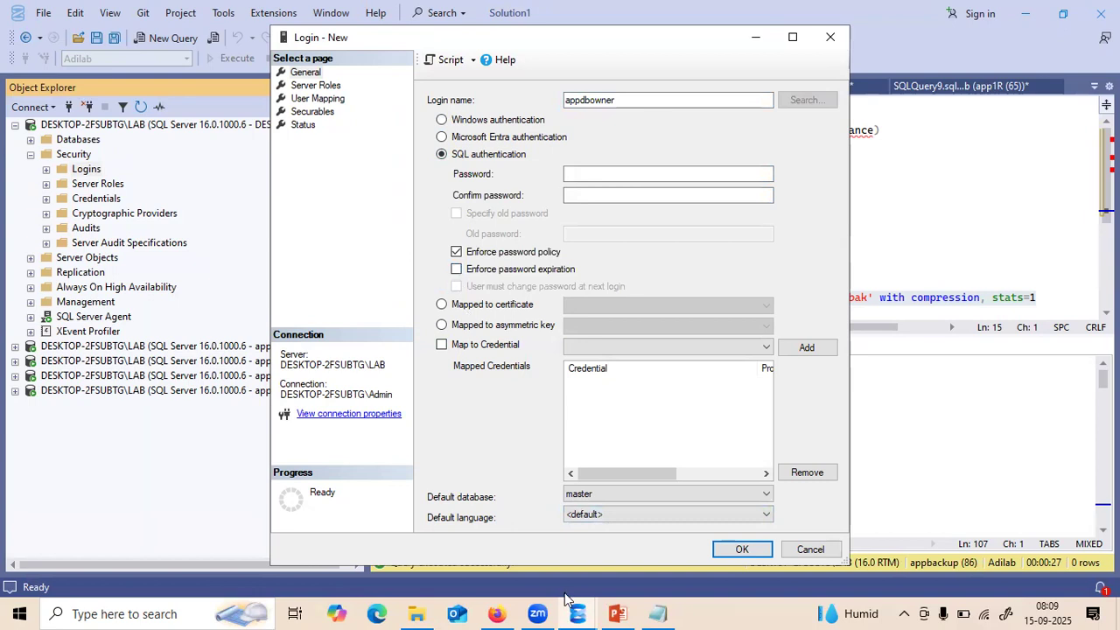
- Copy the saved password from the notes into the login's password and confirm fields
click(652, 612)
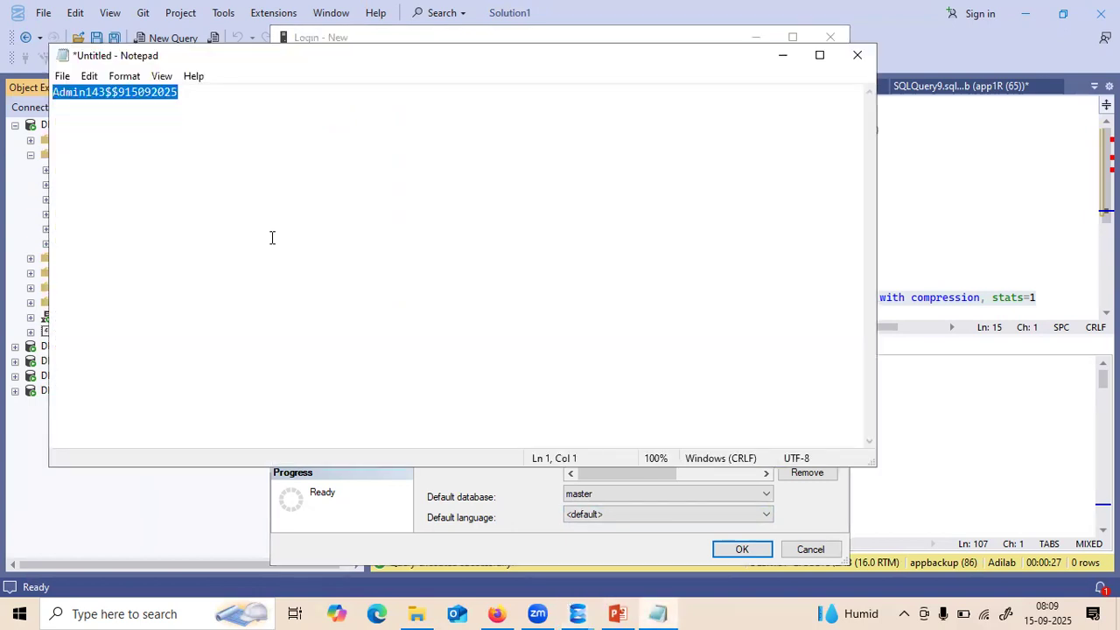
click(180, 92)
drag(179, 92, 54, 92)
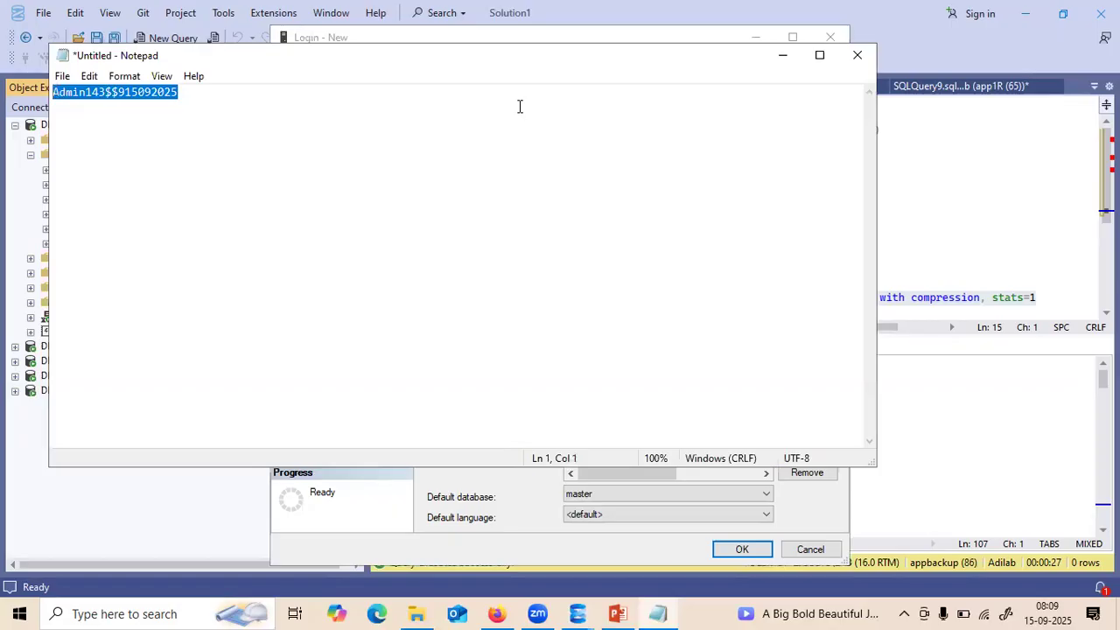
click(782, 55)
click(594, 174)
key(ctrl+v)
click(594, 196)
key(ctrl+v)
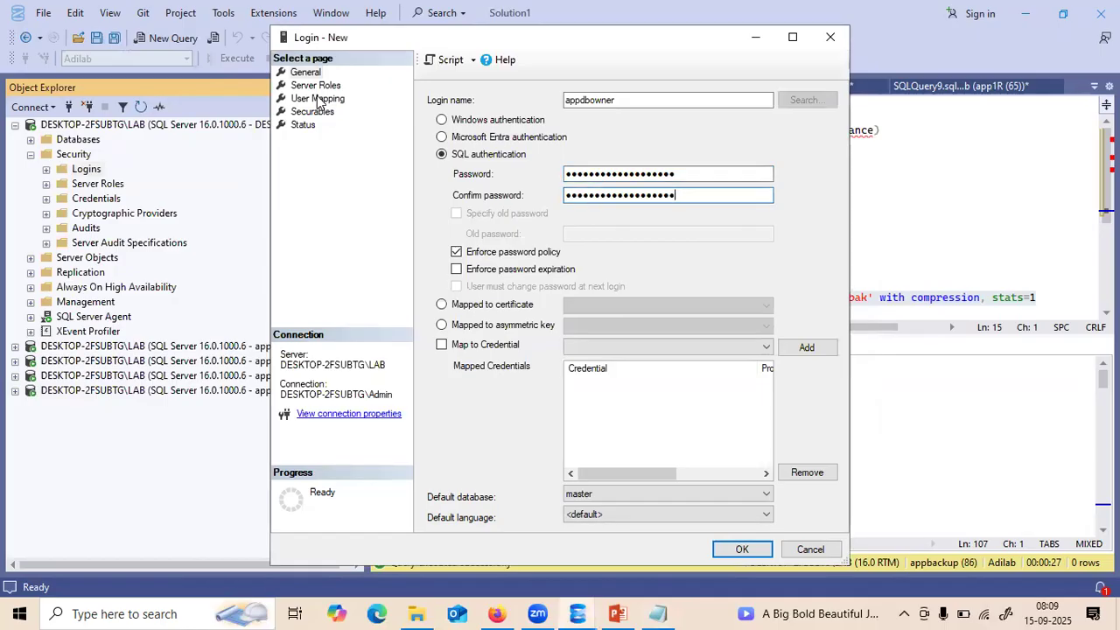
- Map appdbowner to Adilab and prod with db_owner on each, then create the login
click(318, 98)
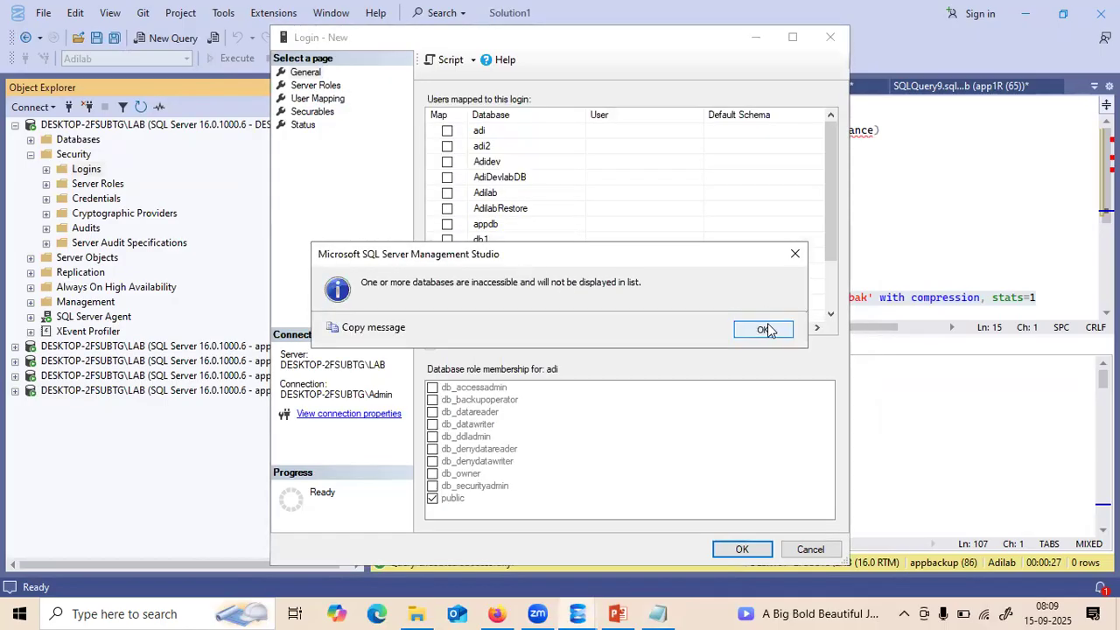
click(763, 328)
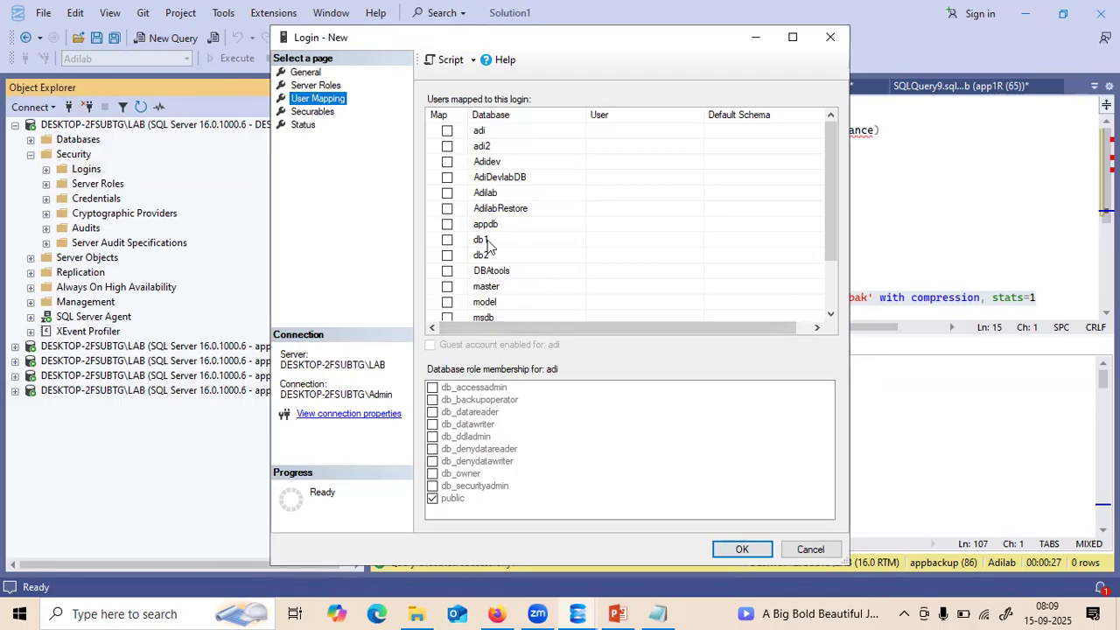
click(448, 193)
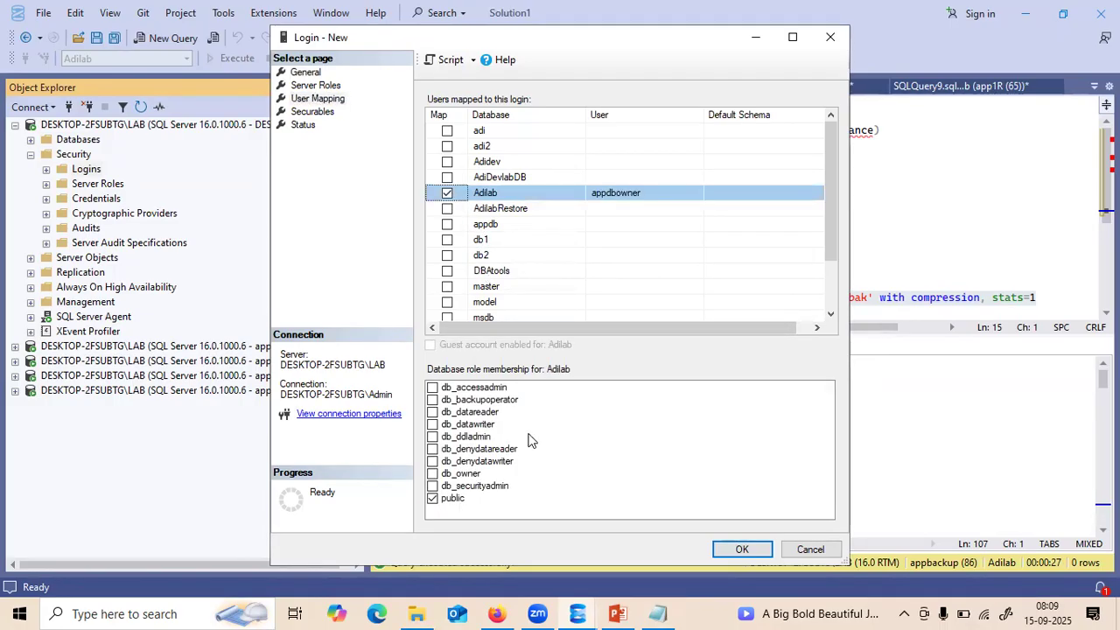
click(433, 473)
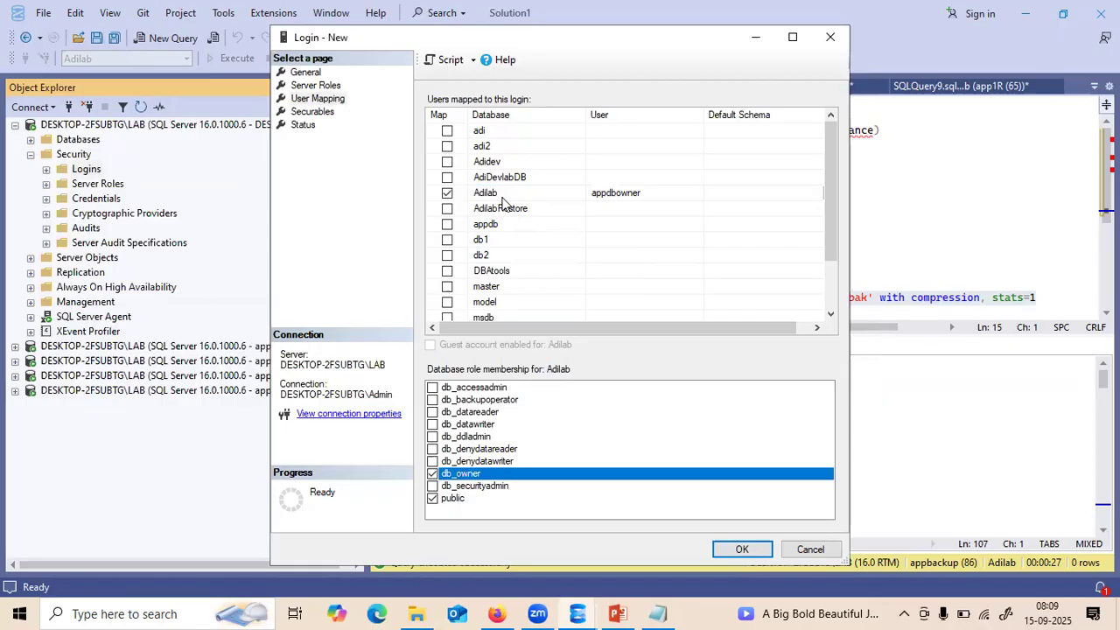
click(832, 289)
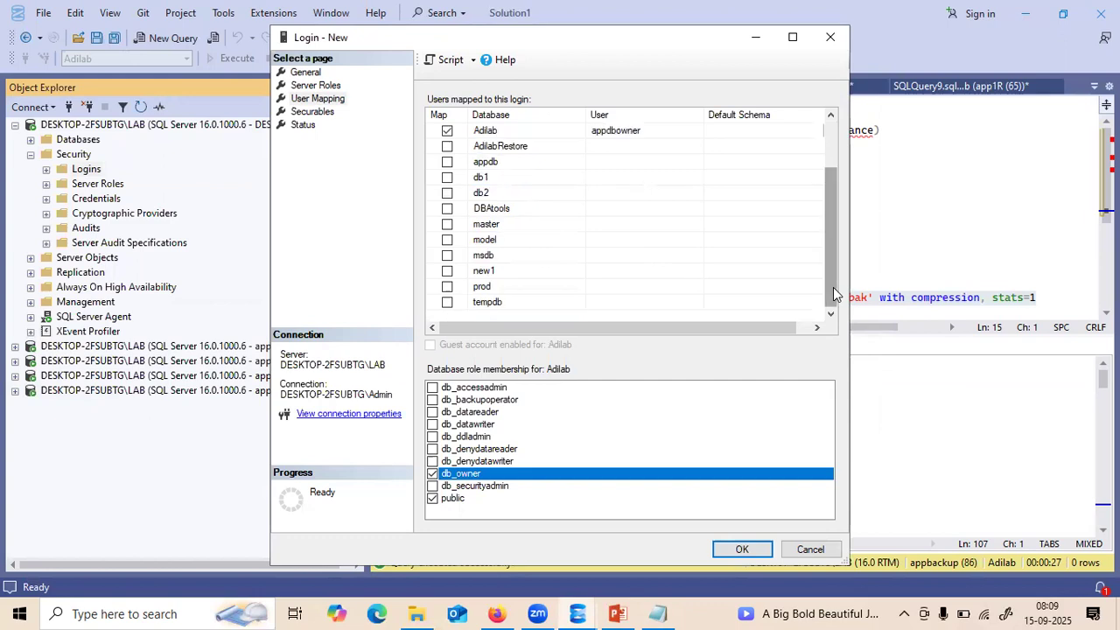
click(448, 287)
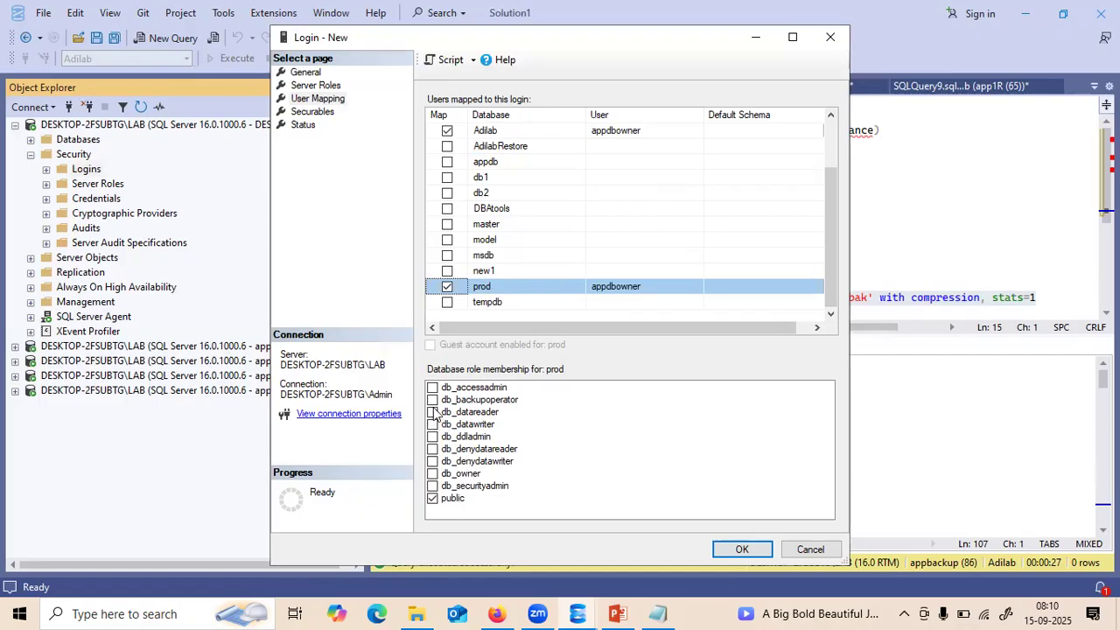
click(432, 473)
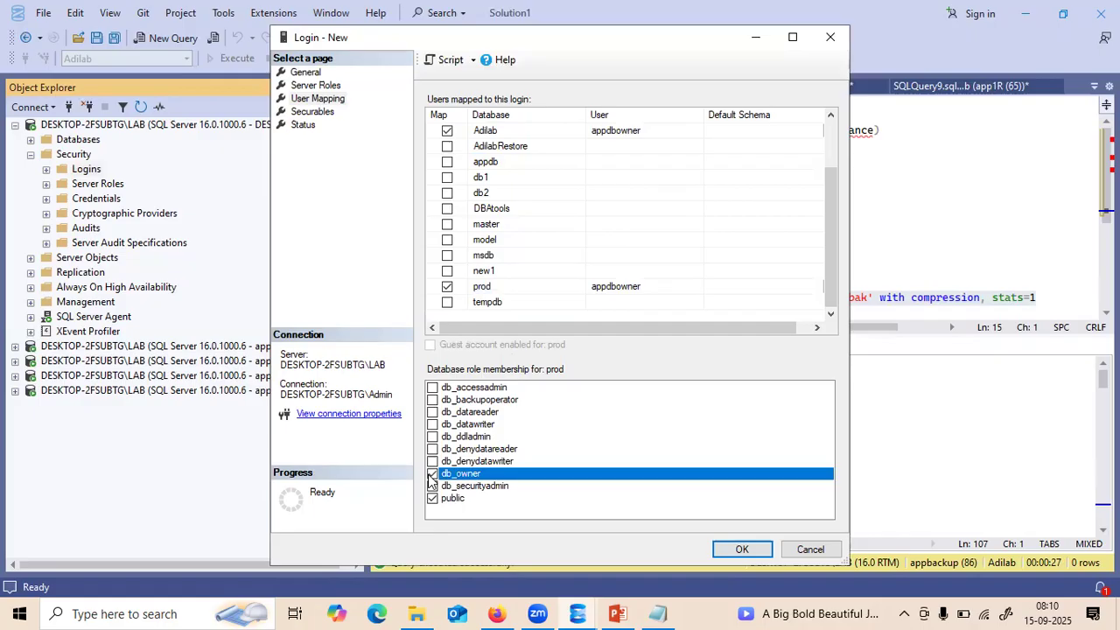
click(725, 550)
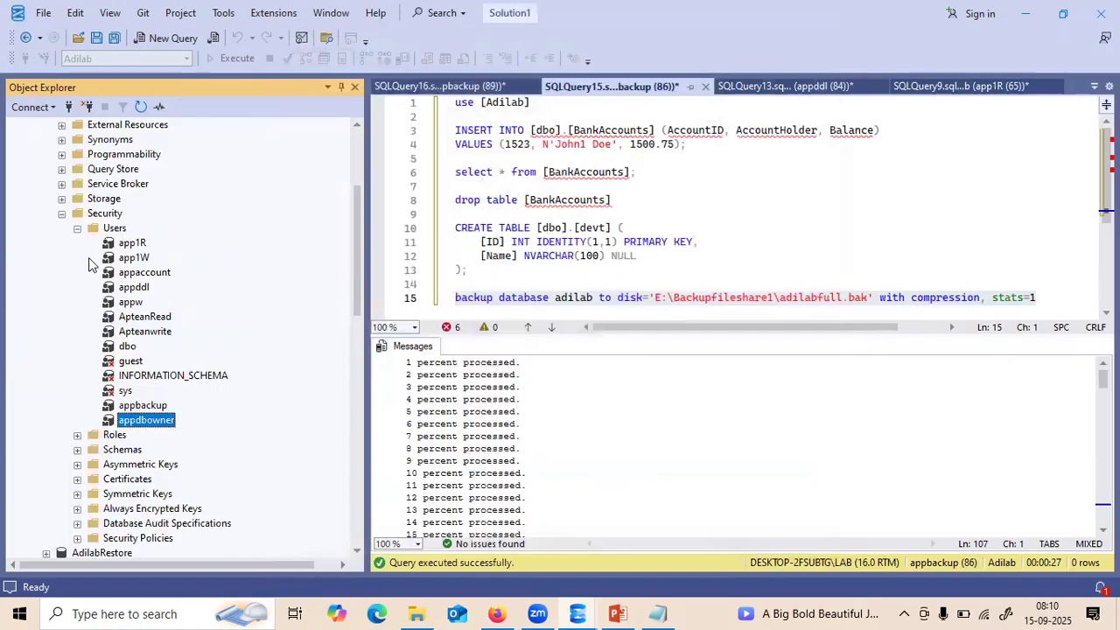
- Collapse the Security, Databases and first server nodes in Object Explorer
click(61, 213)
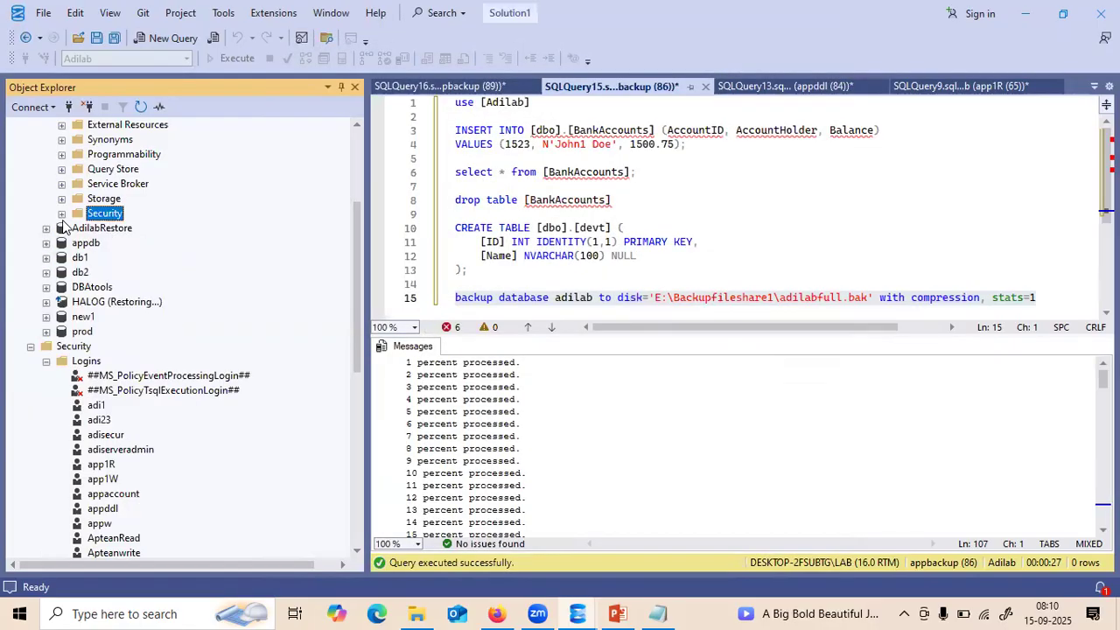
click(355, 141)
click(31, 140)
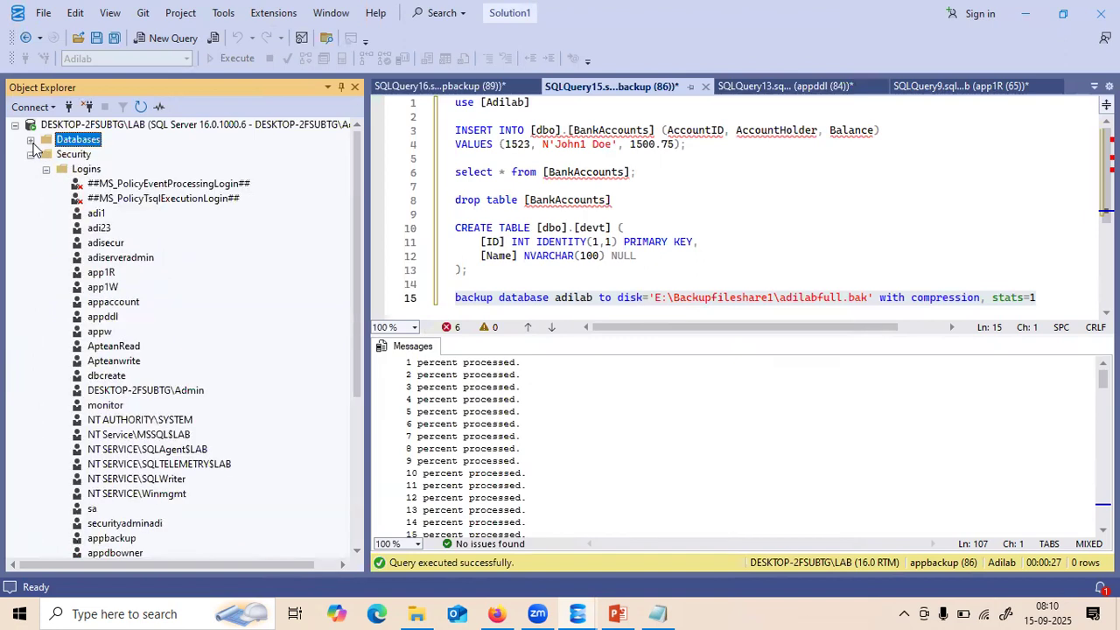
click(30, 154)
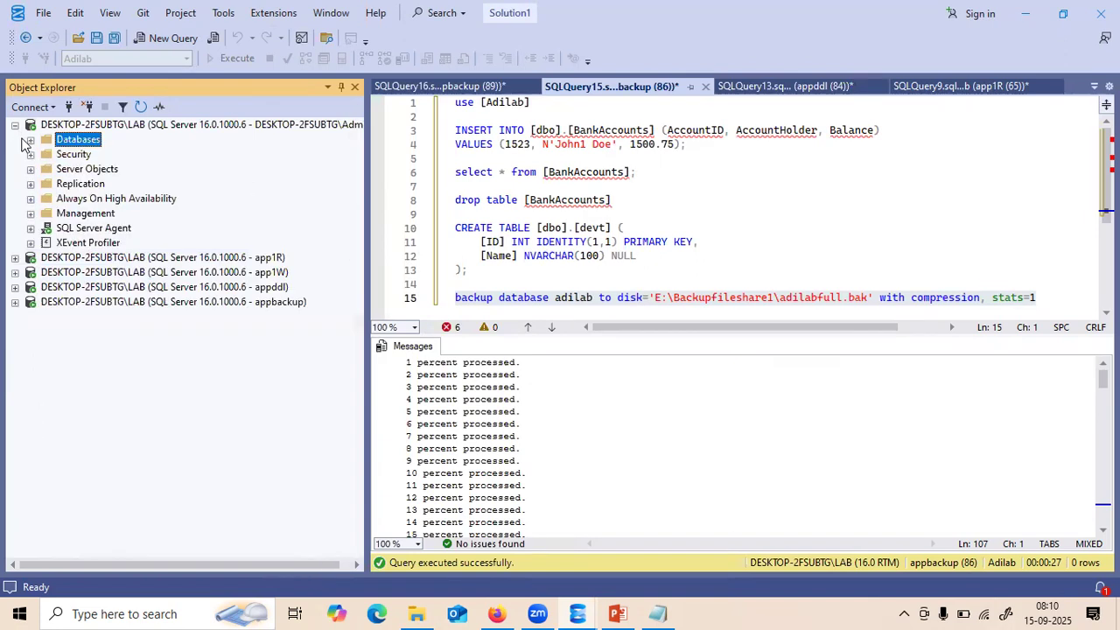
click(15, 125)
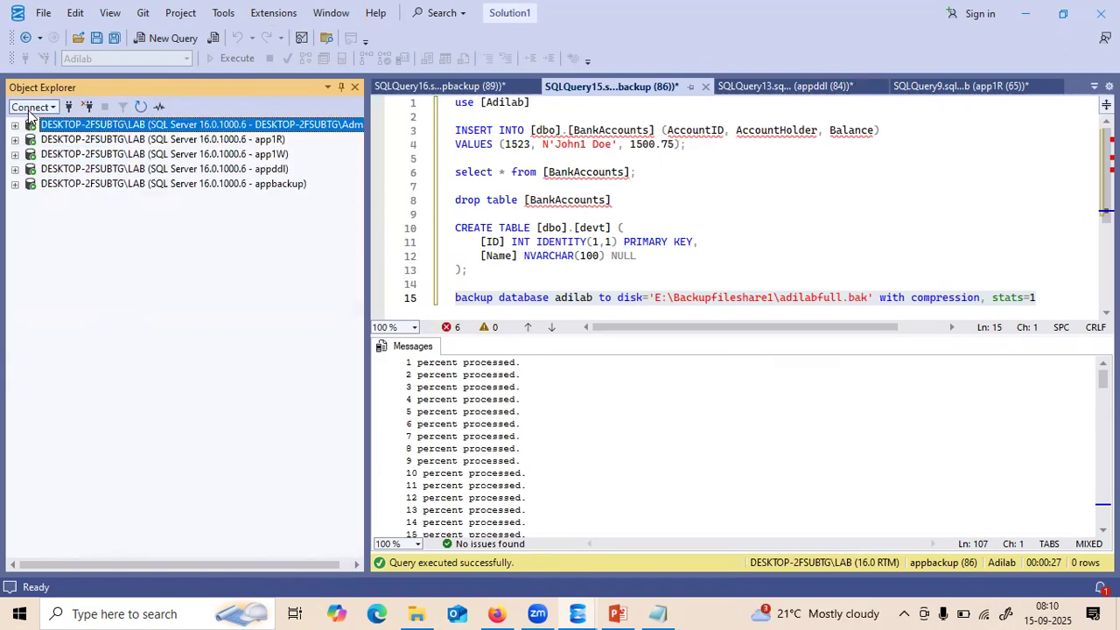
- Connect a new database engine session logged in as appdbowner with its pasted password
click(32, 107)
click(52, 127)
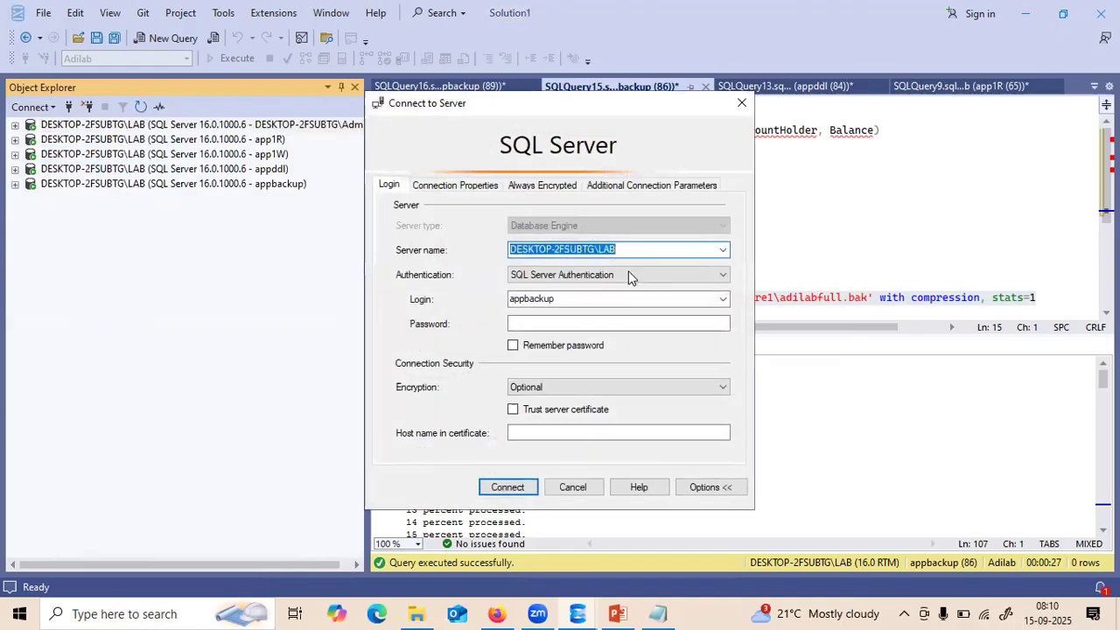
double_click(586, 294)
text(app)
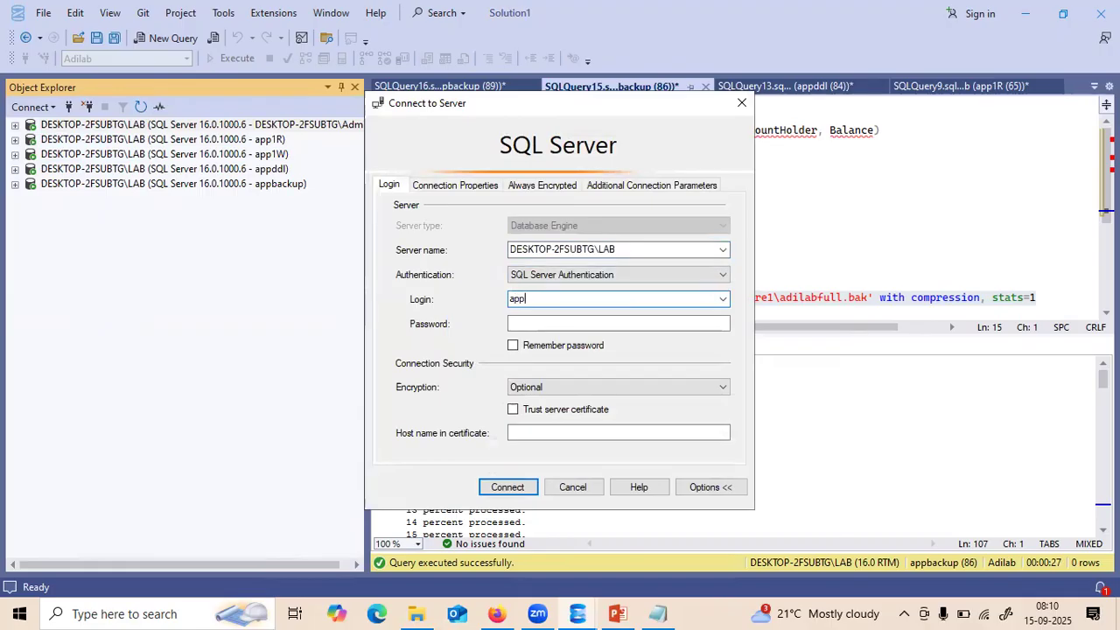
text(dbowner)
click(580, 322)
key(ctrl+v)
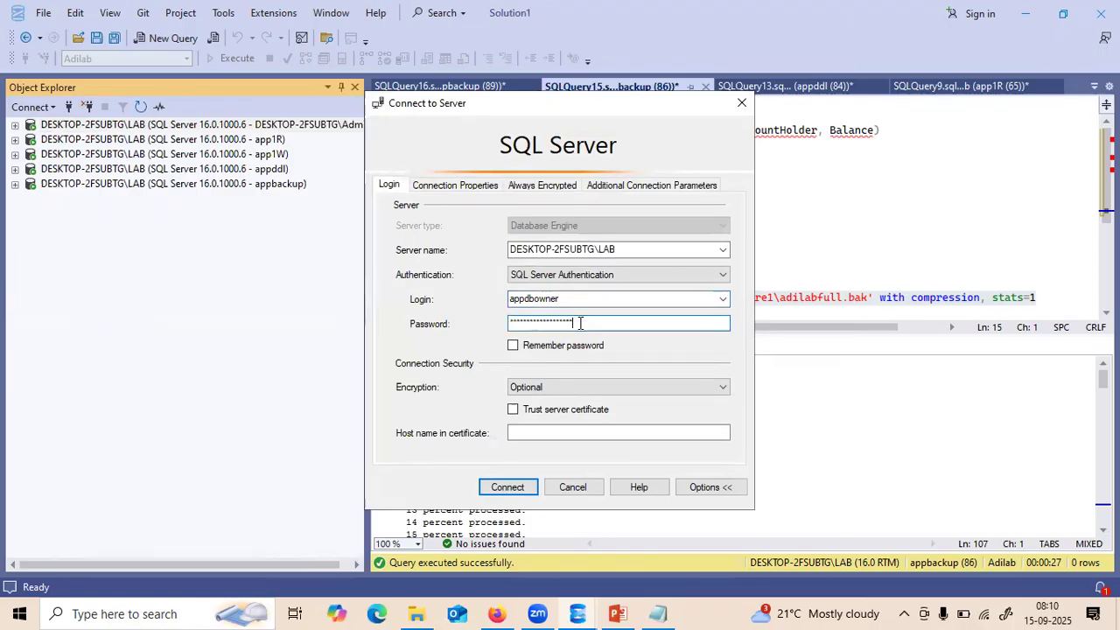
click(510, 488)
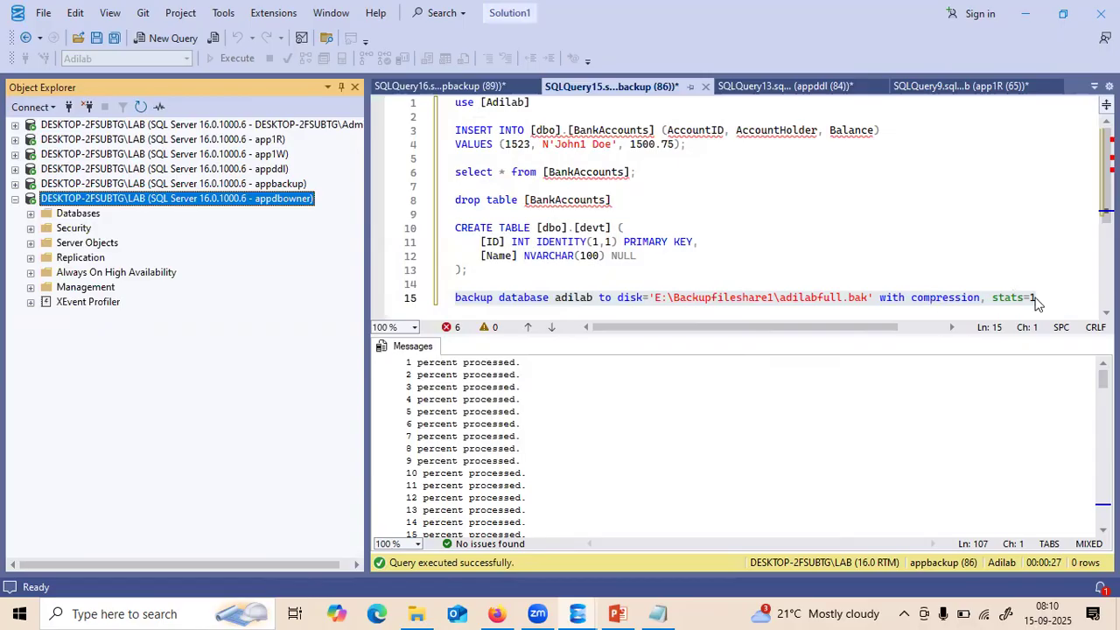
- Select script lines 6 to 15 and open a new query on the appdbowner connection
drag(1039, 297, 442, 99)
key(ctrl+c)
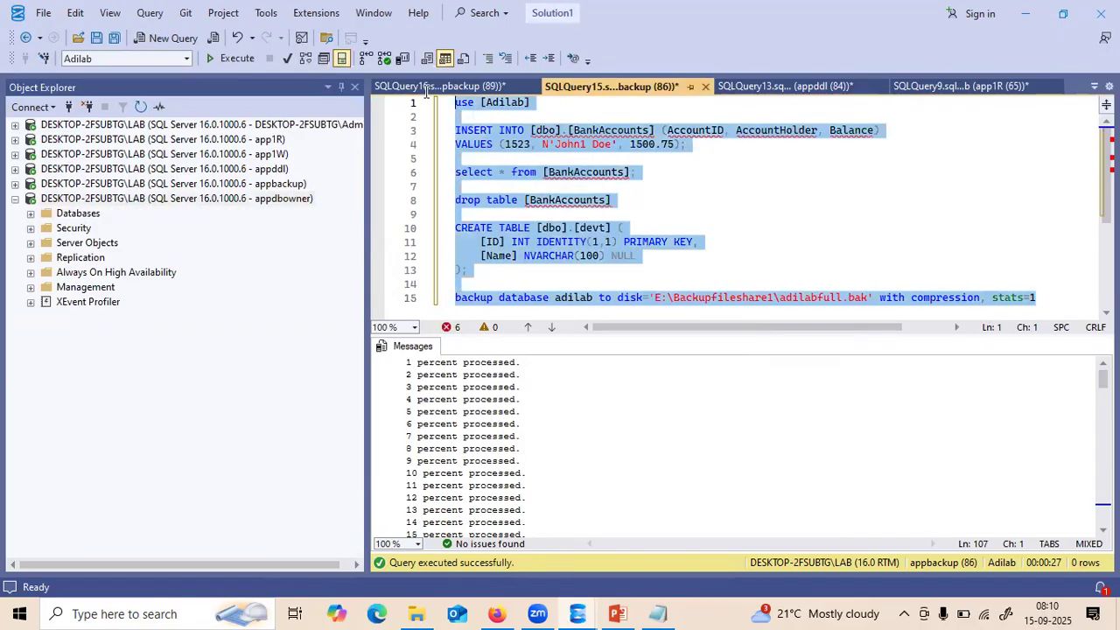
click(163, 199)
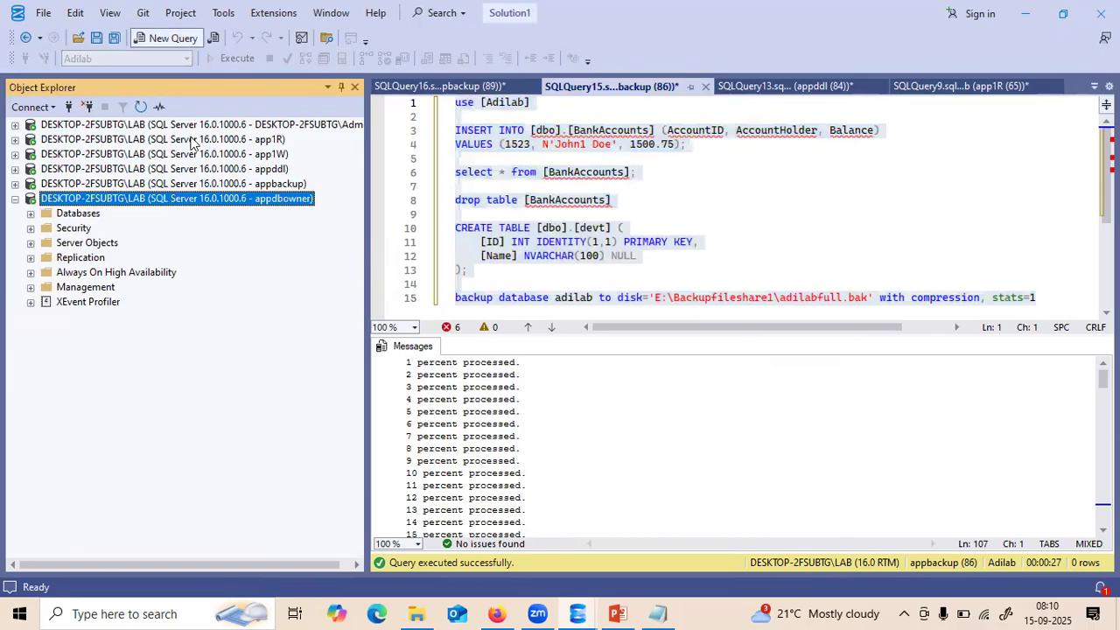
click(166, 37)
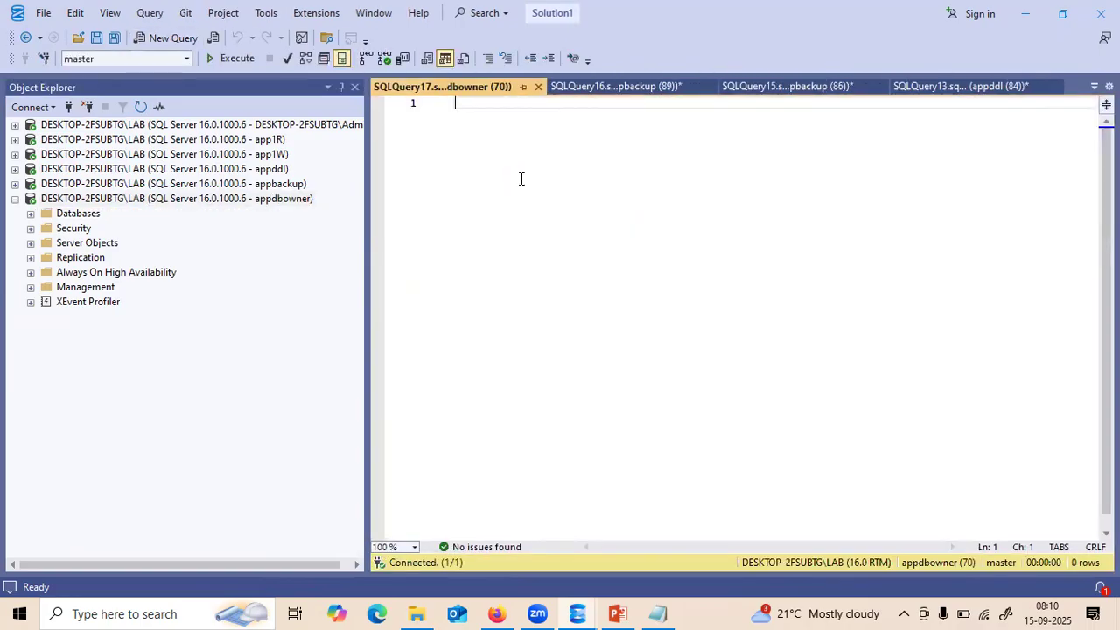
- Paste the Adilab script ending in the compressed backup, and expand the server's Databases list
key(ctrl+v)
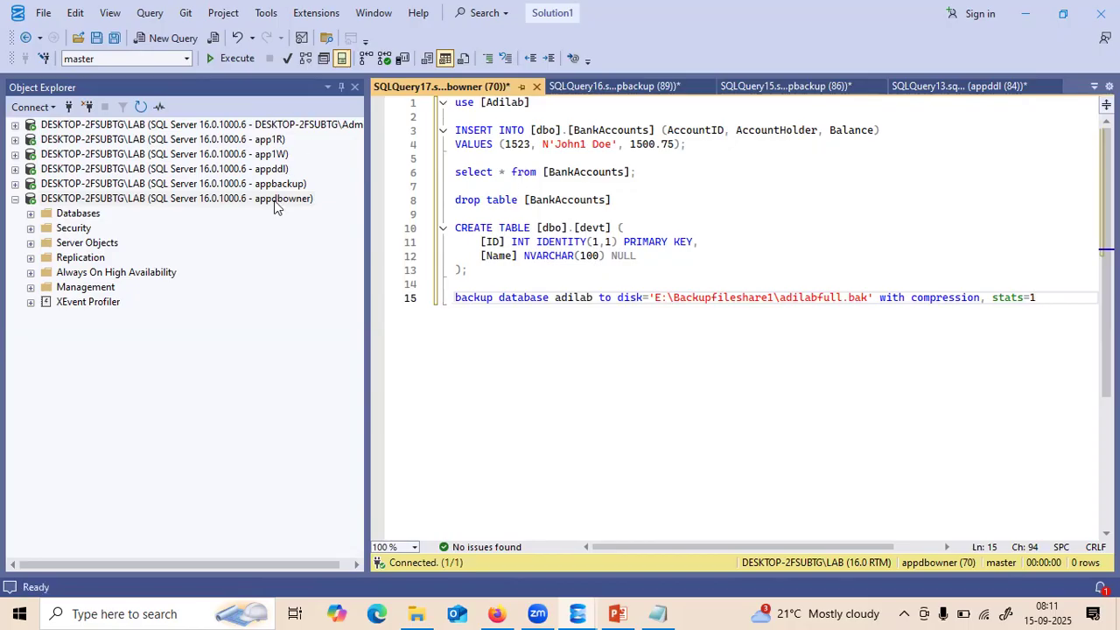
click(31, 213)
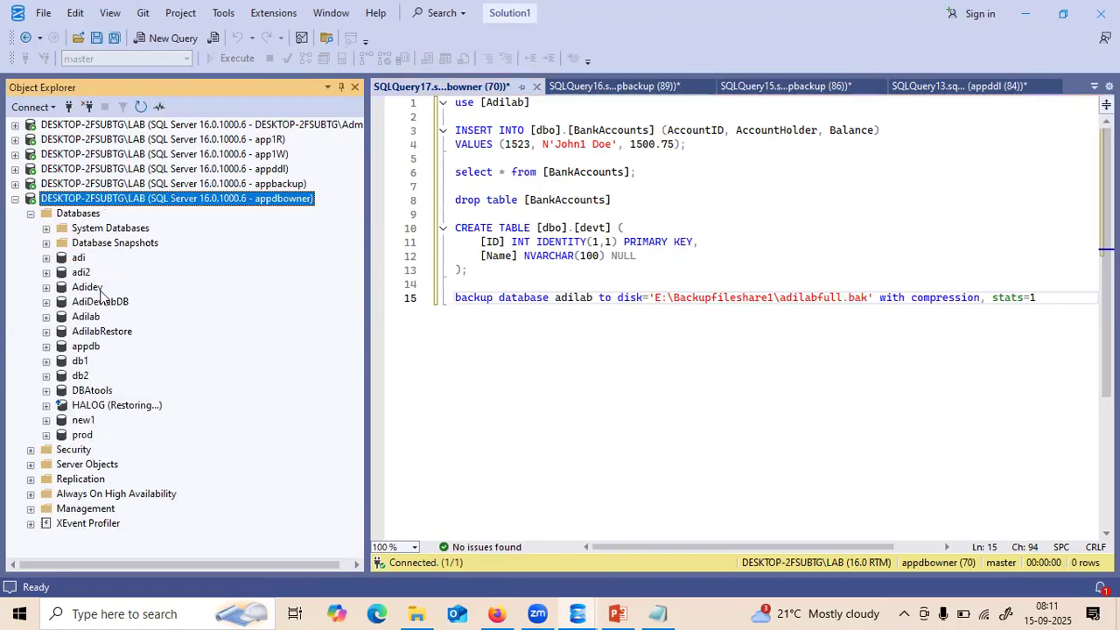
click(47, 317)
click(47, 317)
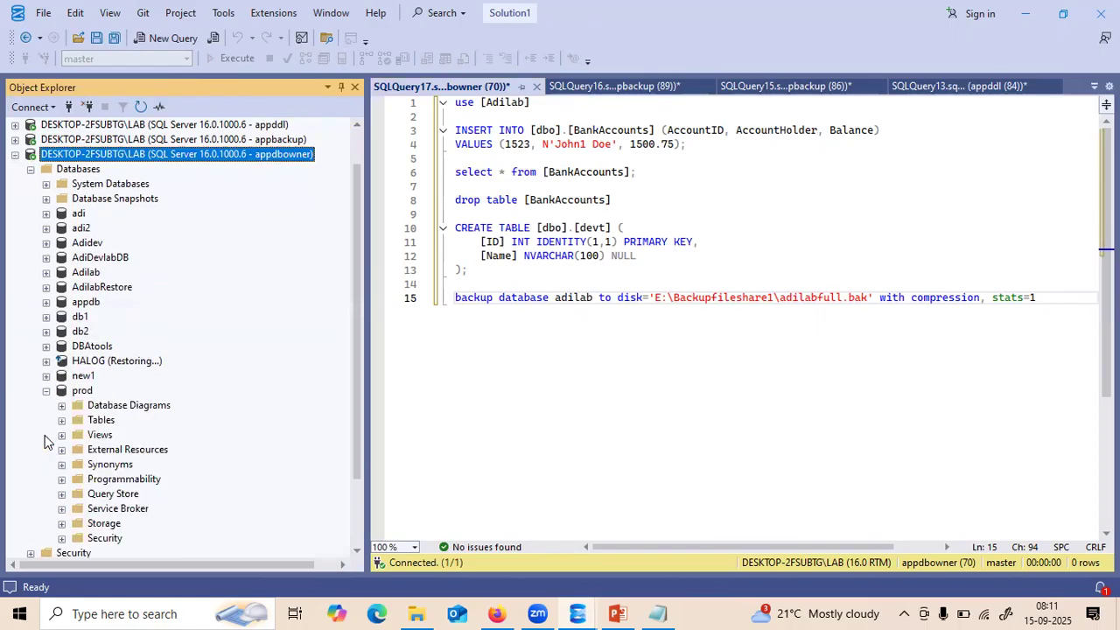
- Try opening new1 and Adidev, dismiss their not-accessible errors, and collapse Databases
click(46, 391)
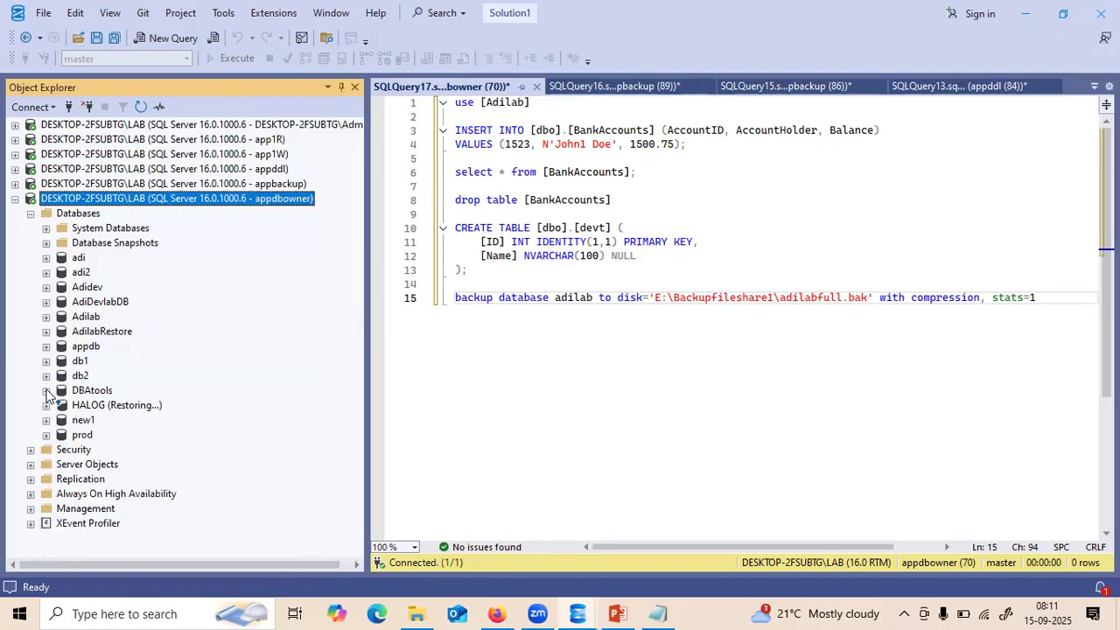
click(47, 420)
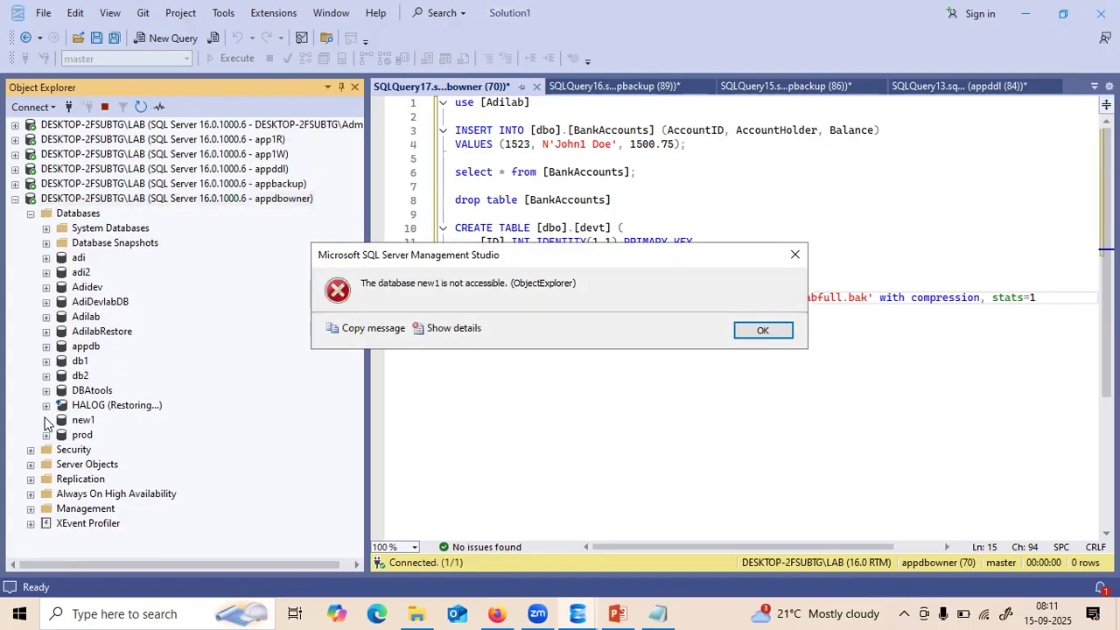
click(759, 333)
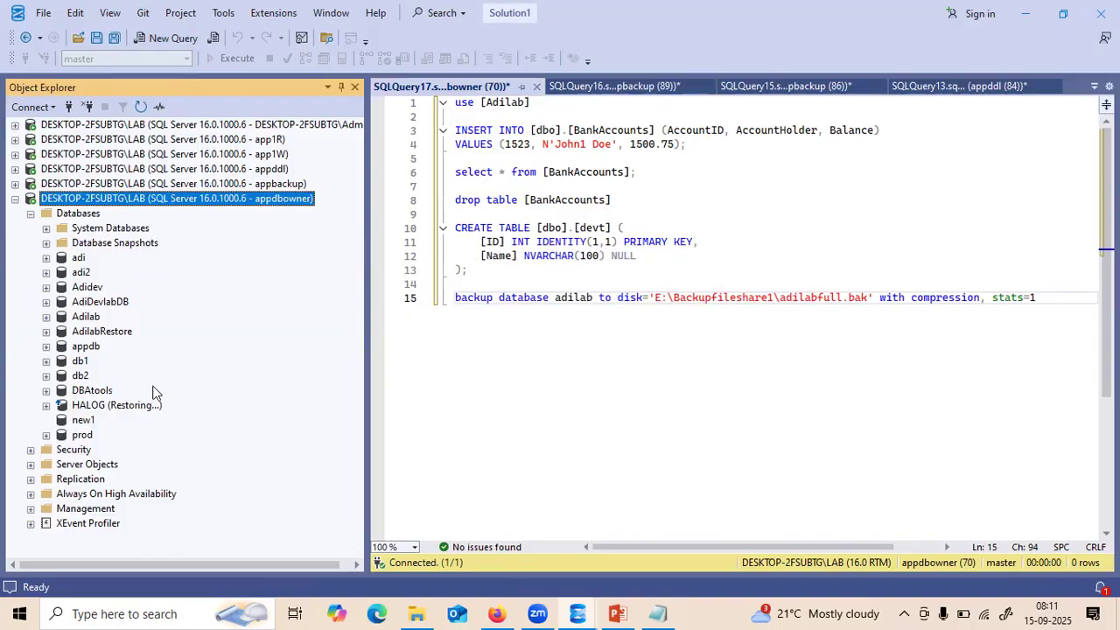
click(47, 288)
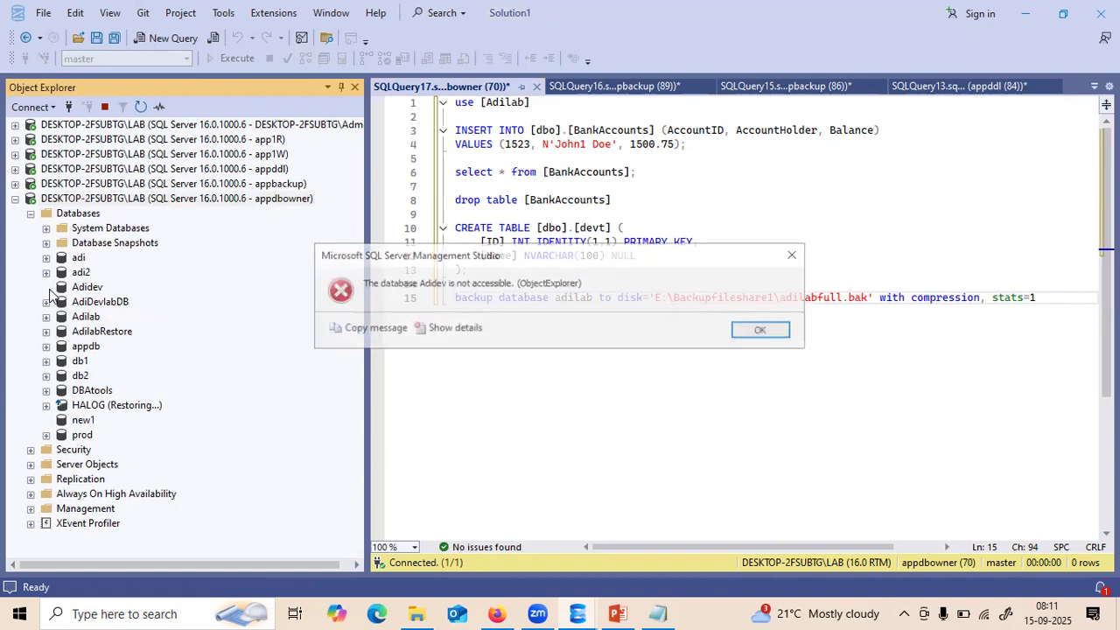
click(759, 329)
click(31, 214)
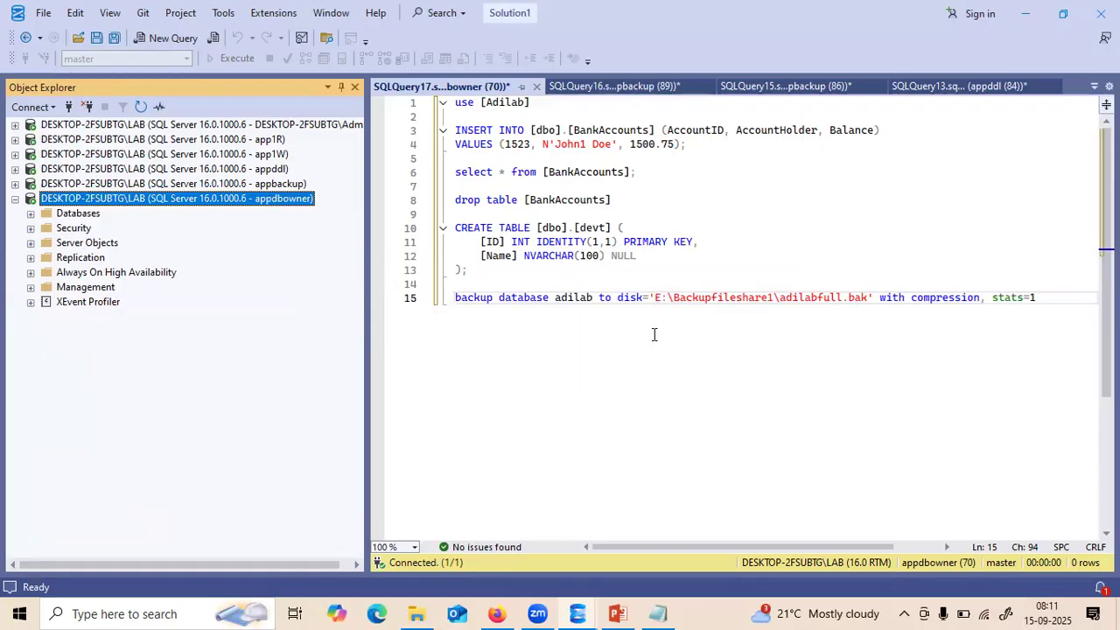
- Change the AccountID from 1523 to 1723 and run the INSERT statement
click(517, 143)
key(BackSpace)
text(7)
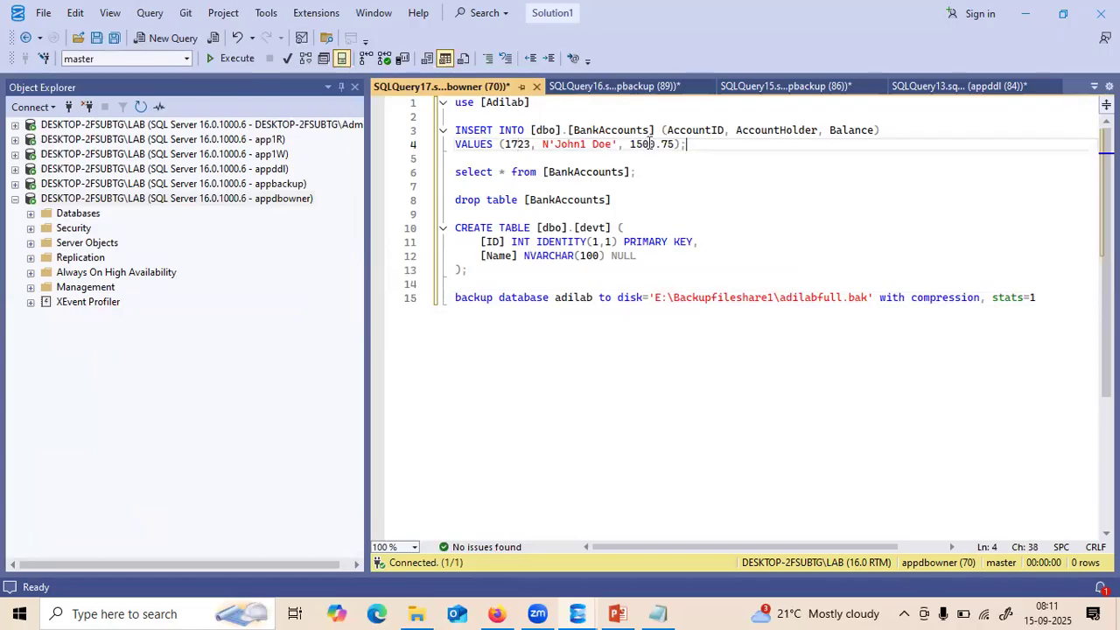
drag(687, 144, 385, 118)
key(F5)
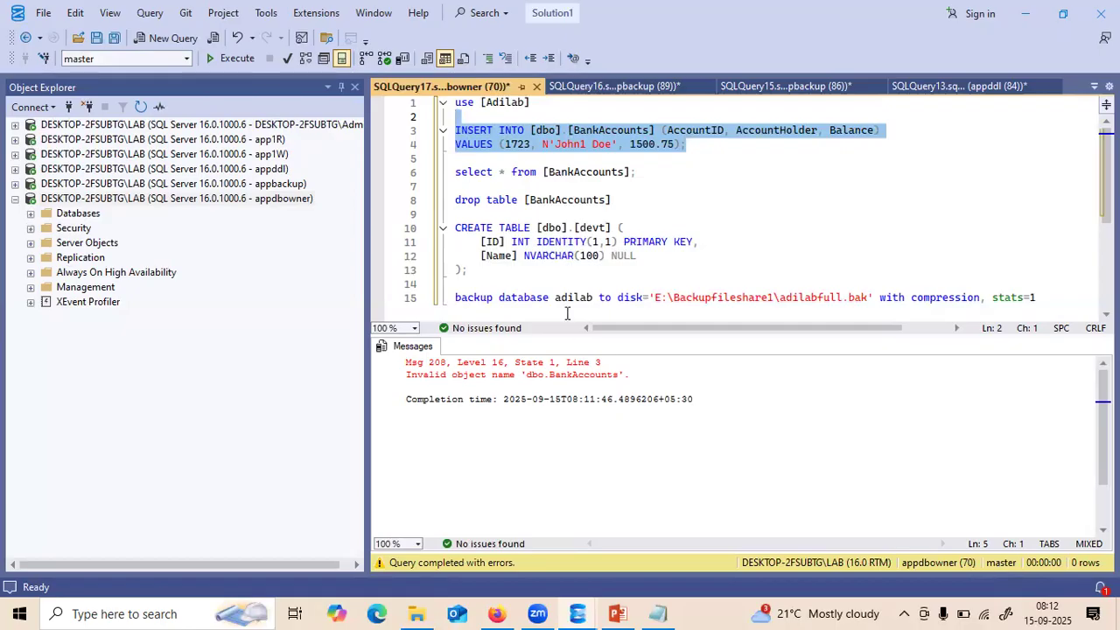
- Run use [Adilab], rerun the INSERT, and list BankAccounts' seven rows with the SELECT
click(531, 106)
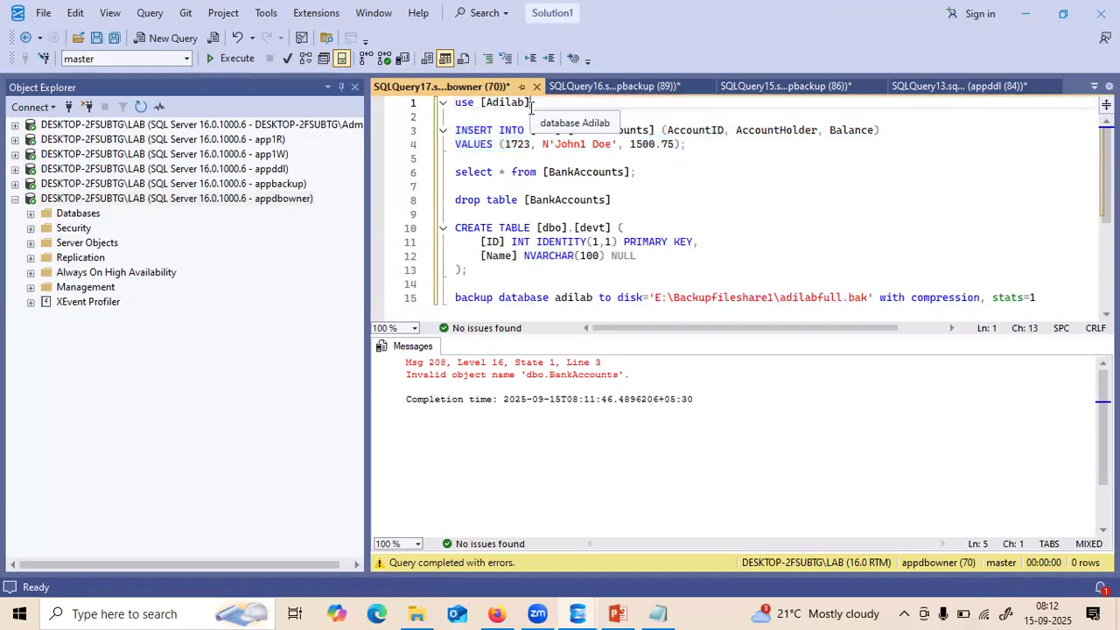
drag(531, 105, 455, 103)
key(F5)
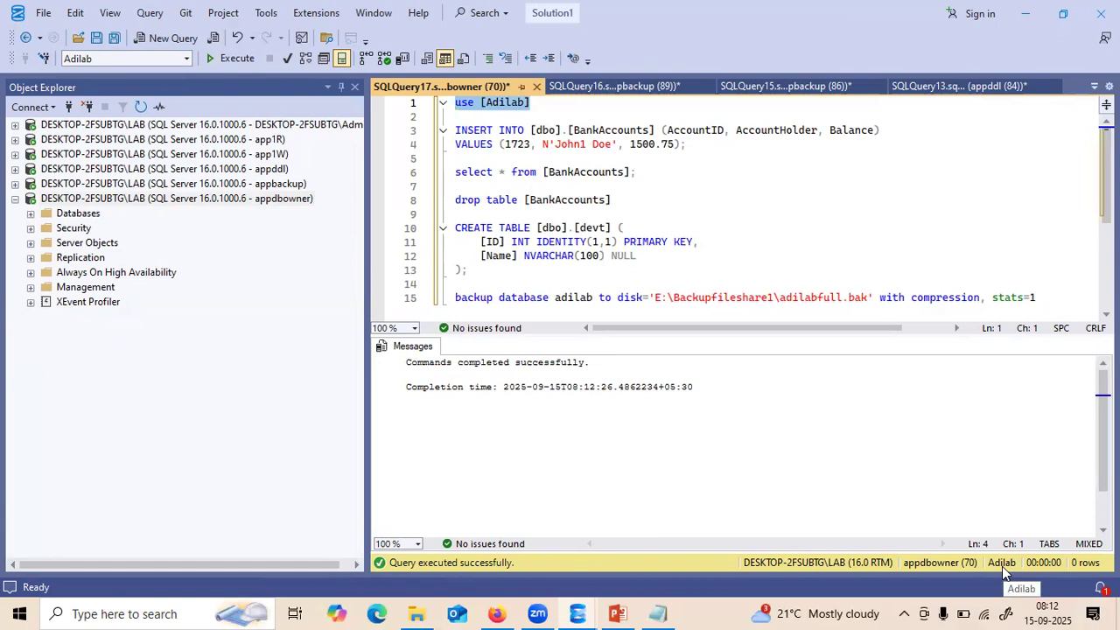
drag(688, 152, 452, 117)
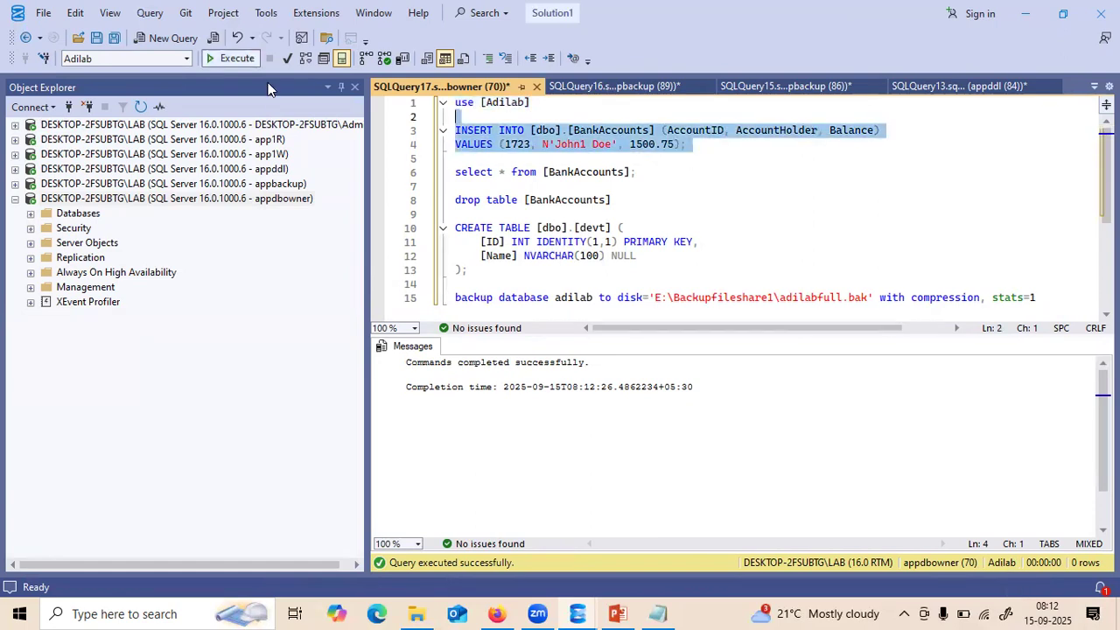
click(231, 58)
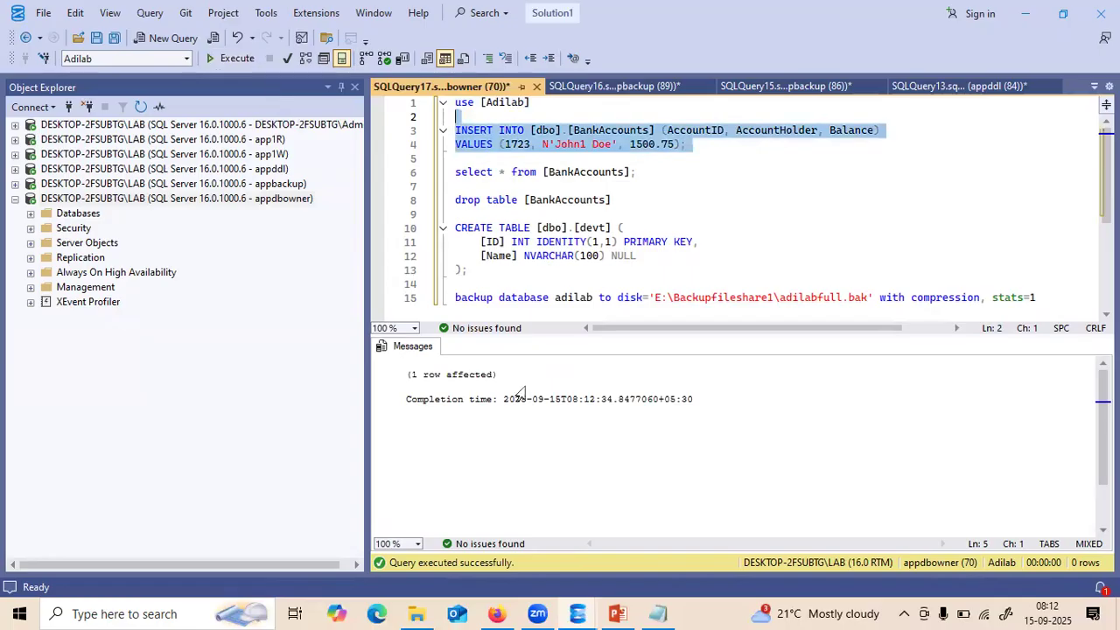
drag(641, 172, 414, 175)
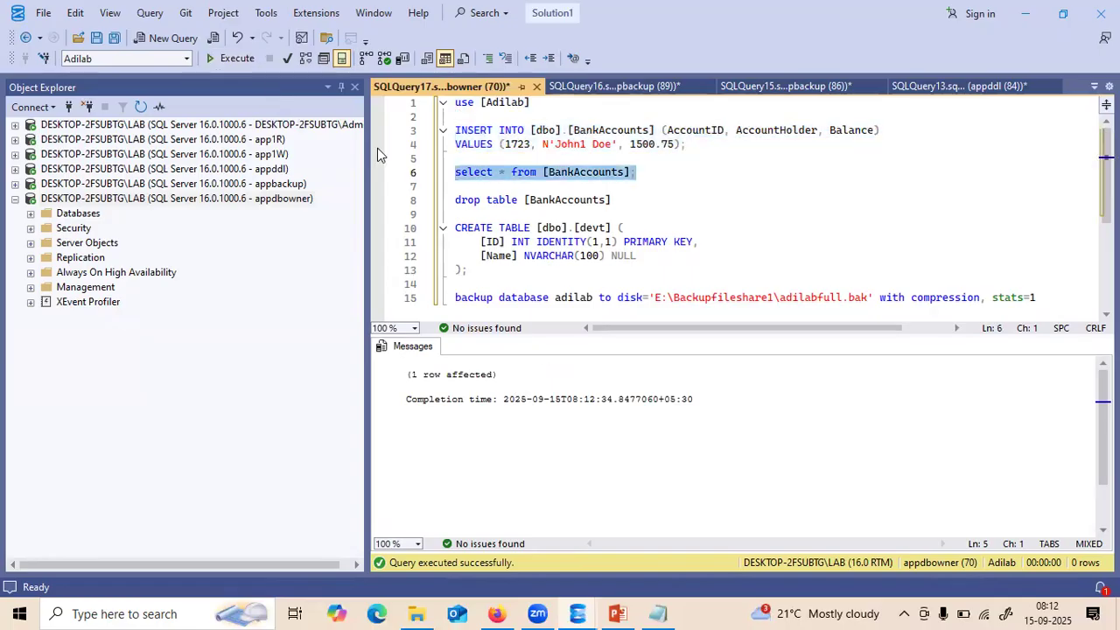
key(F5)
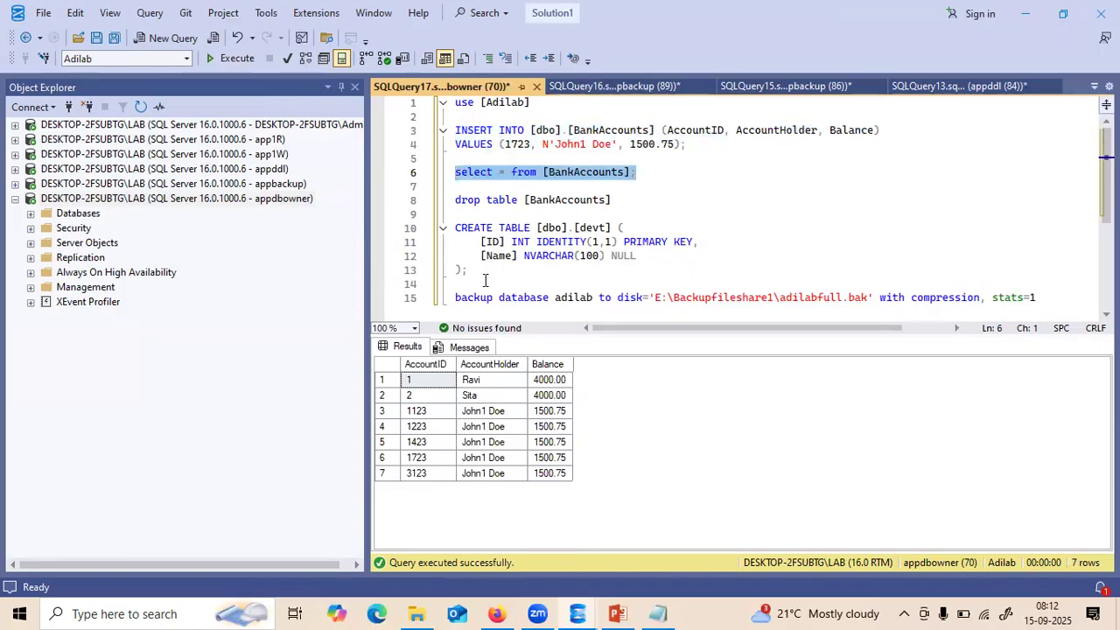
- Create the devt table, then add and run 'drop table devt'
drag(472, 271, 448, 229)
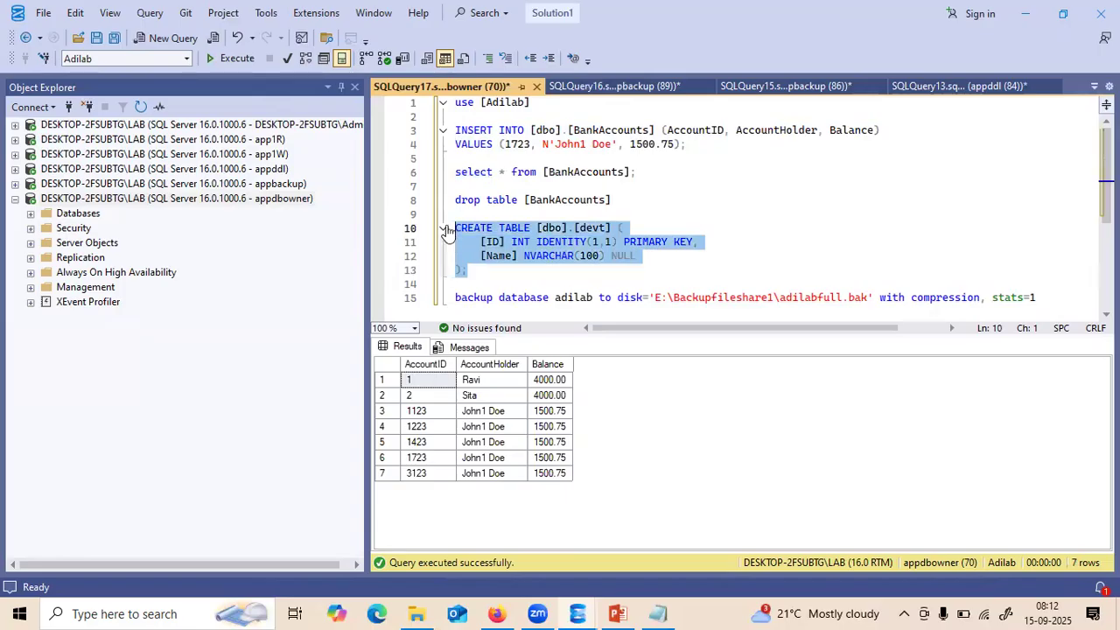
key(F5)
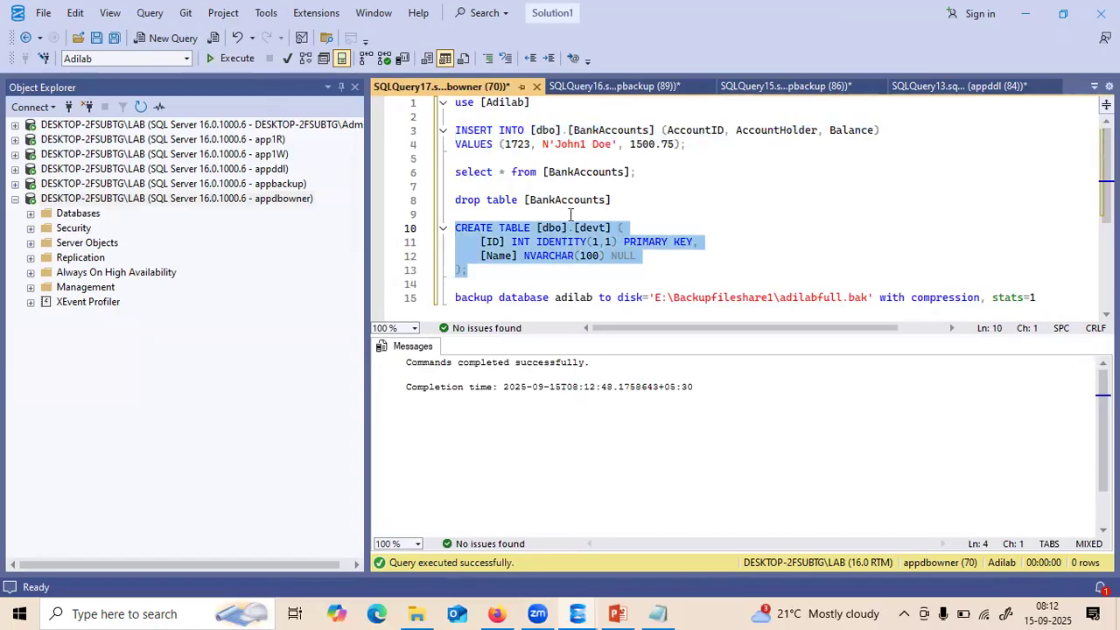
click(486, 273)
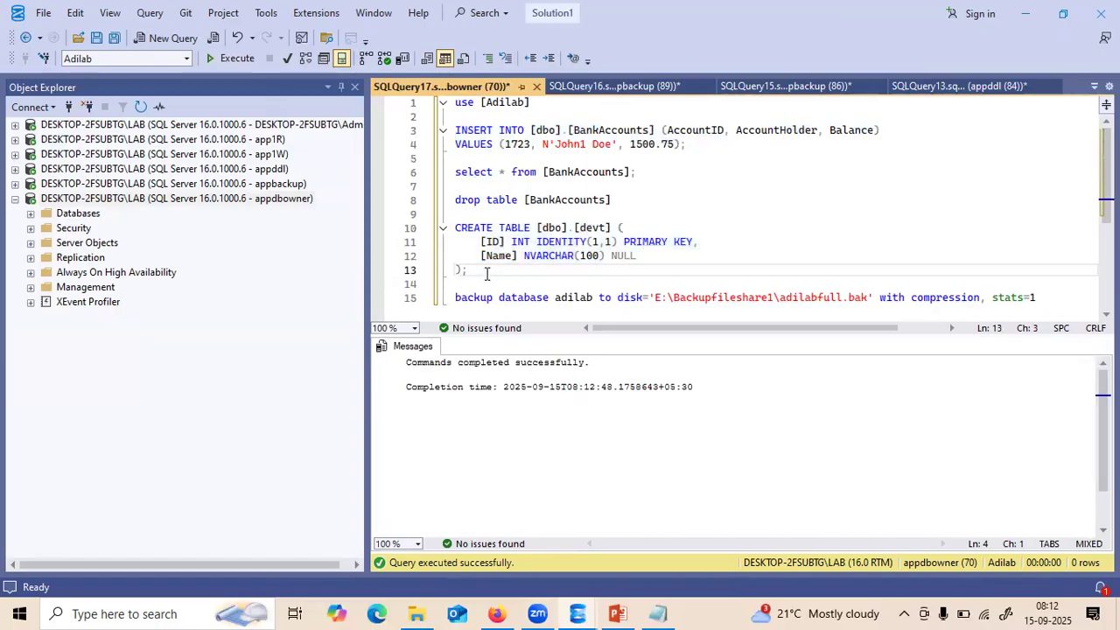
key(Return)
key(Return)
text(drop table devt)
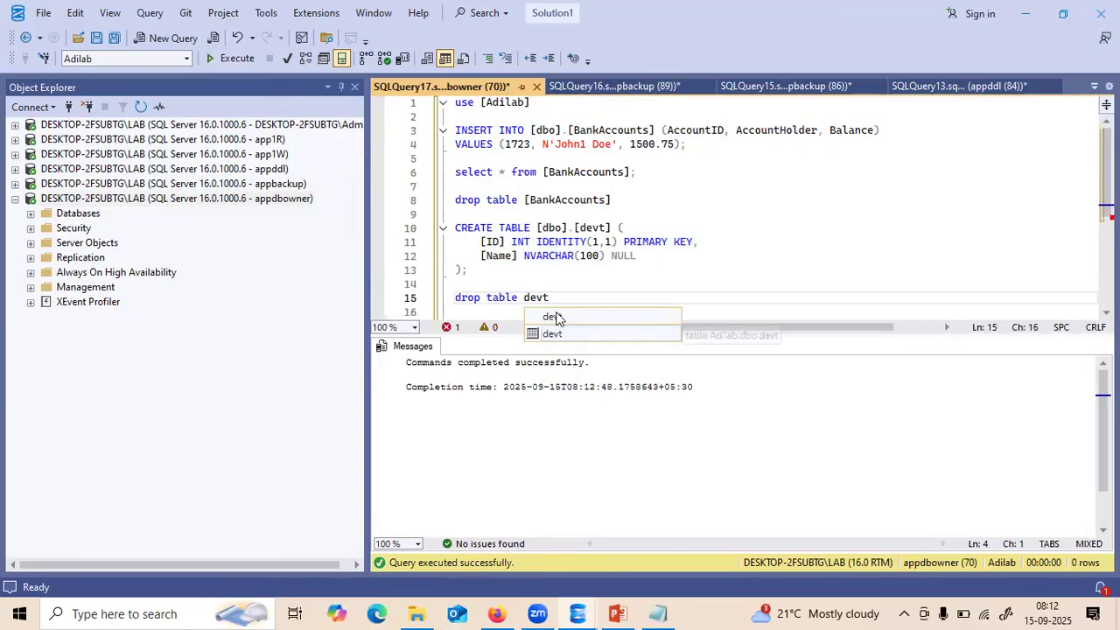
double_click(551, 333)
drag(578, 294, 448, 298)
key(F5)
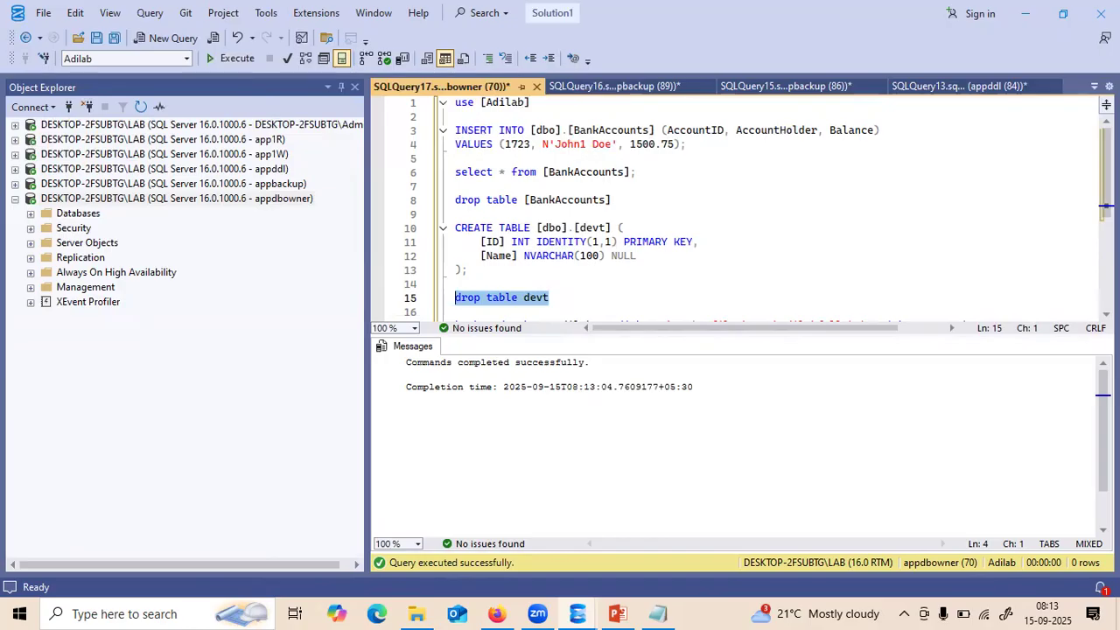
- Rename the backup file to adilabfull1.bak and run the compressed adilab backup
scroll(735, 205, down, 5)
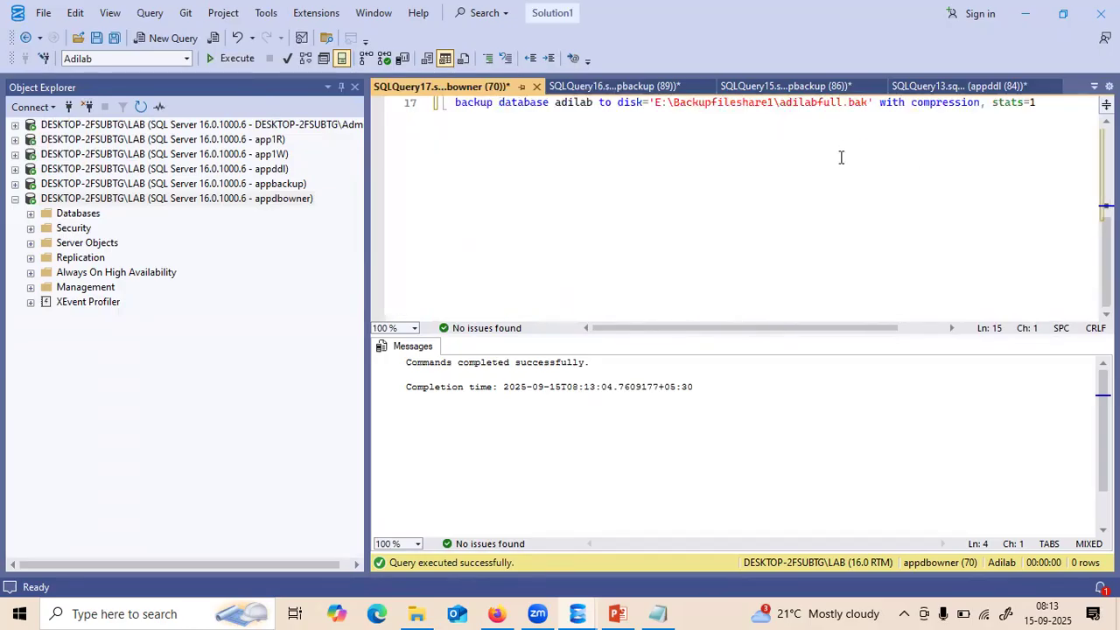
click(843, 103)
text(1)
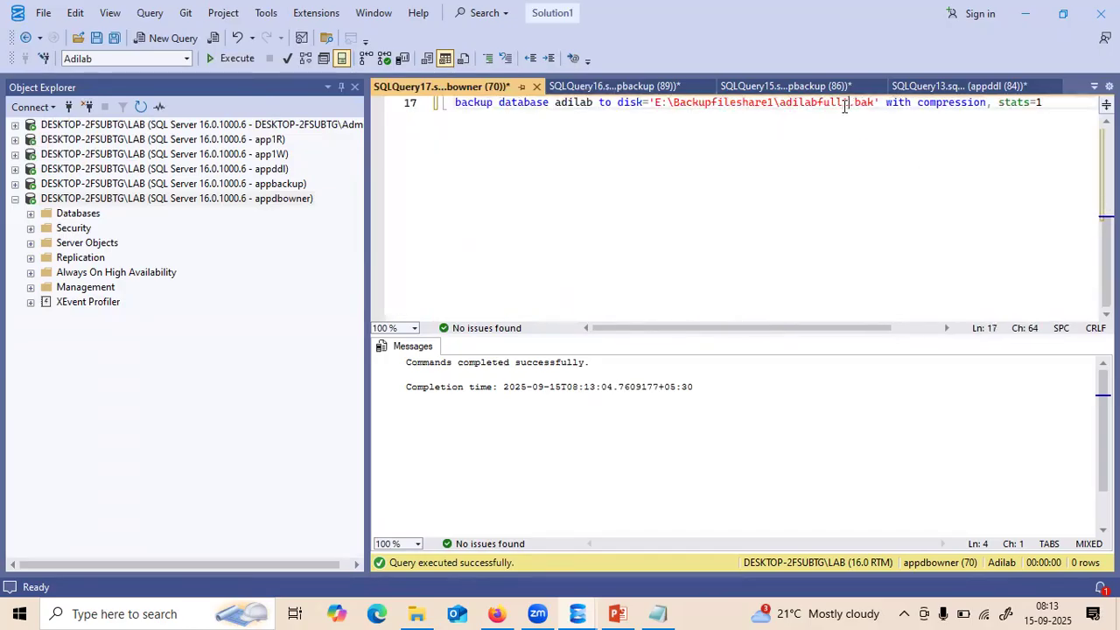
click(1048, 103)
drag(1059, 102, 435, 107)
key(F5)
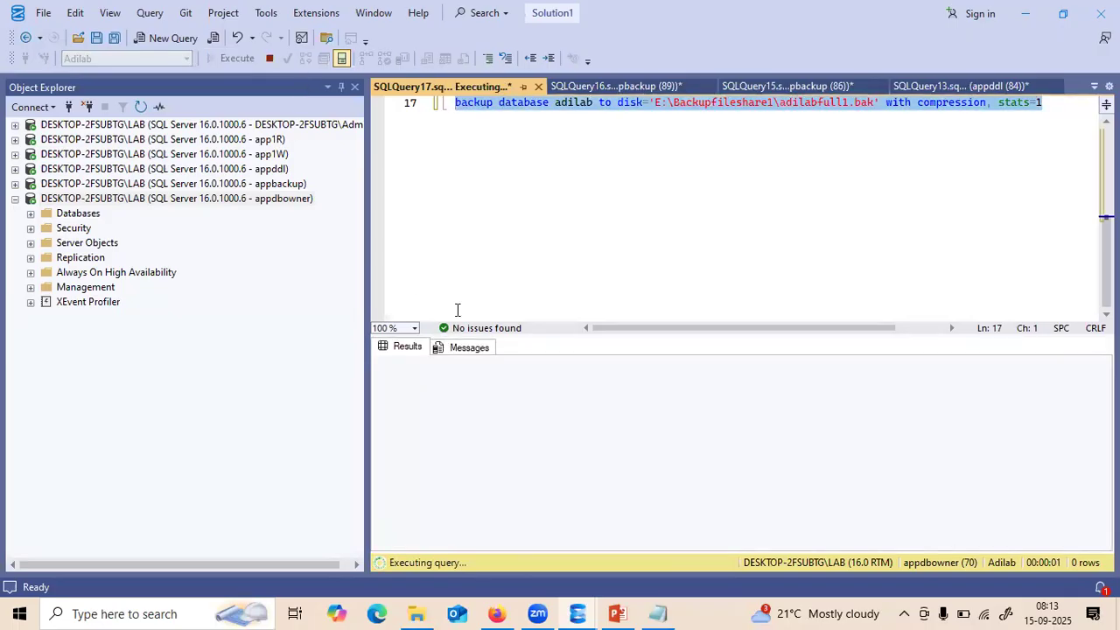
click(108, 200)
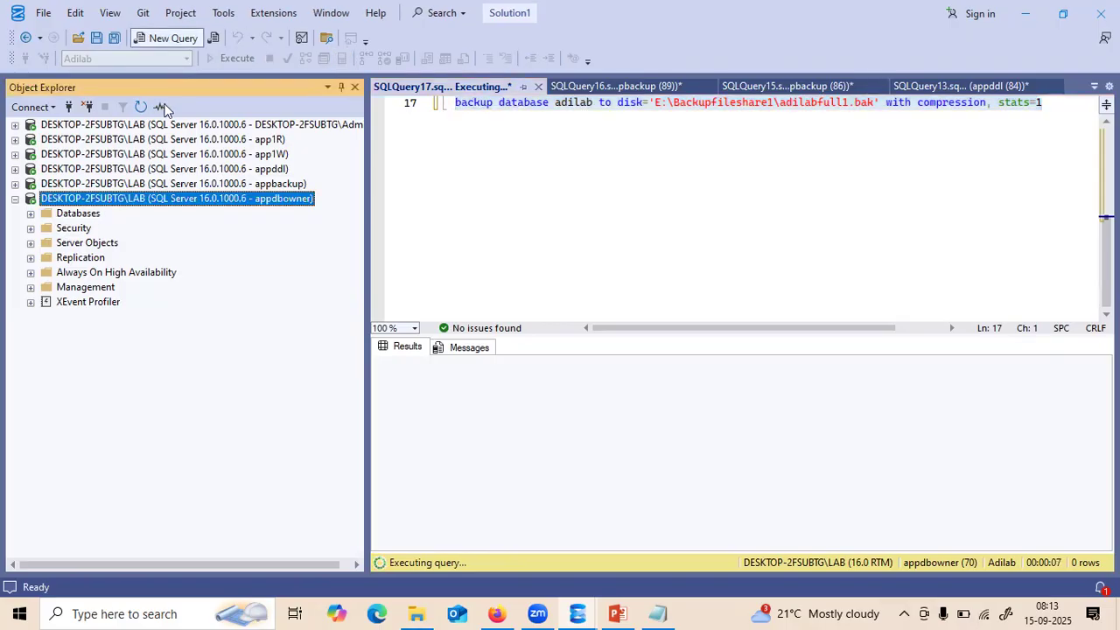
- In a new query, run 'drop database prod', which fails with Msg 3702 (database in use)
key(ctrl+n)
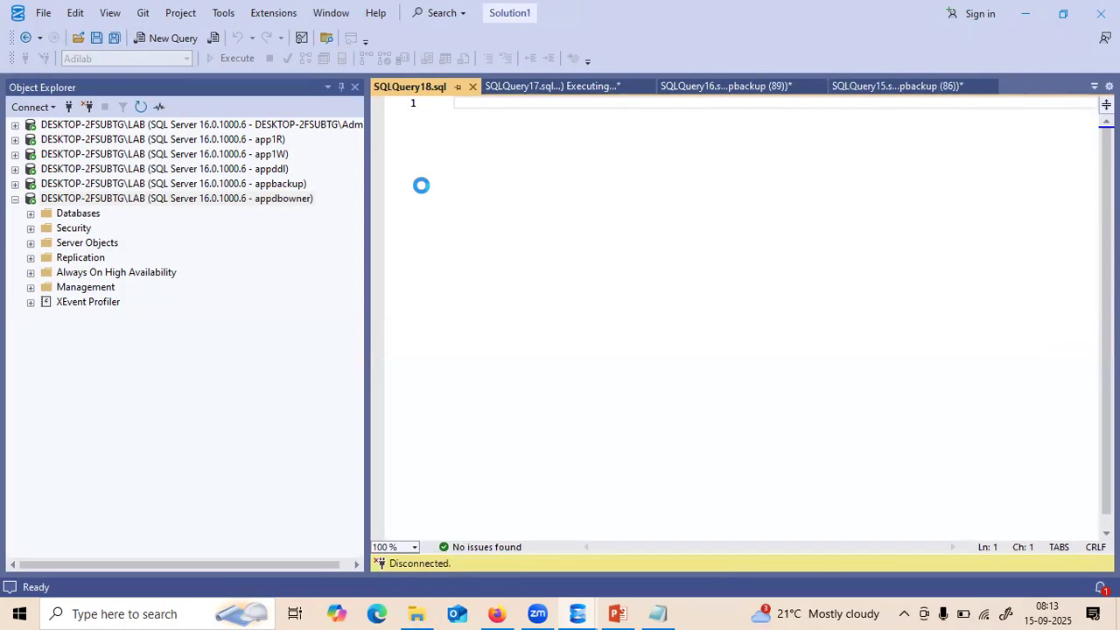
text(drop)
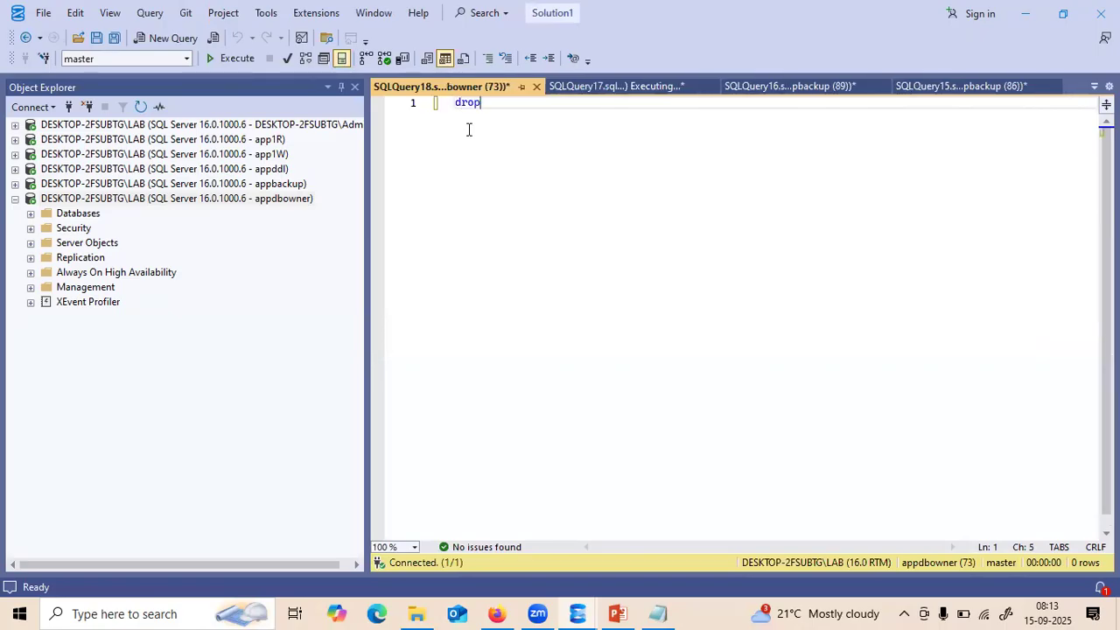
text( databas)
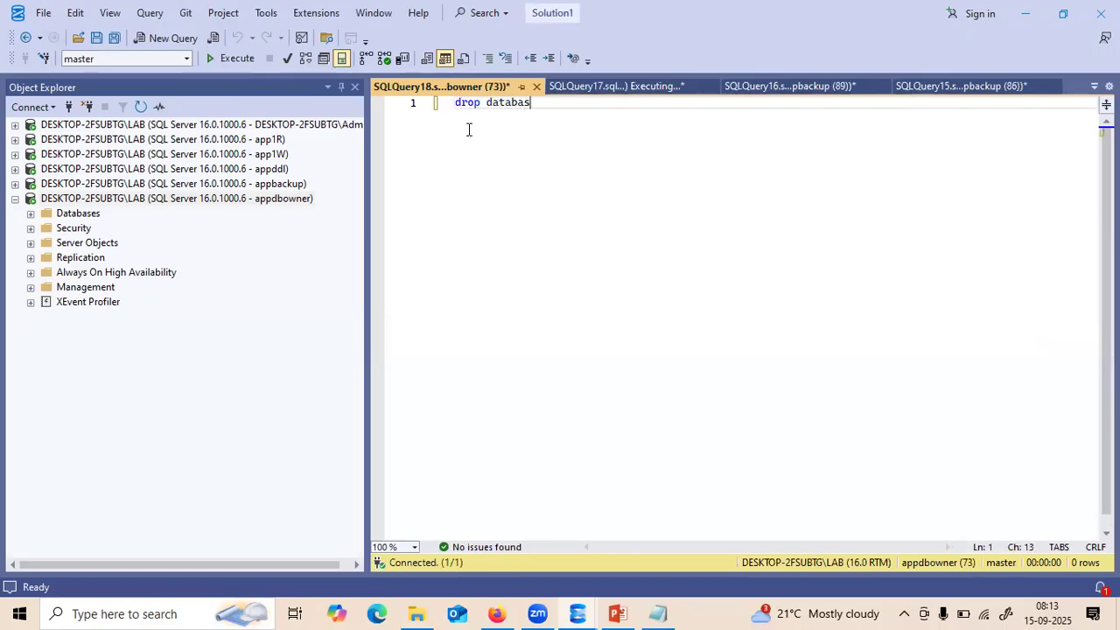
text(e prod)
key(BackSpace)
key(BackSpace)
key(BackSpace)
key(BackSpace)
text(pr)
double_click(582, 139)
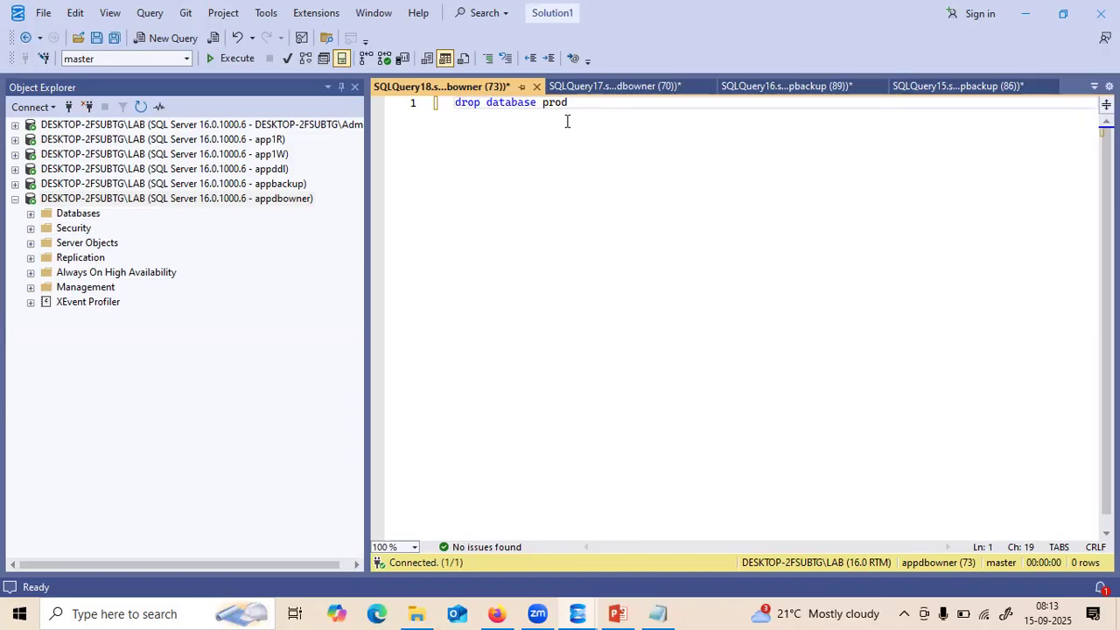
drag(578, 107, 441, 105)
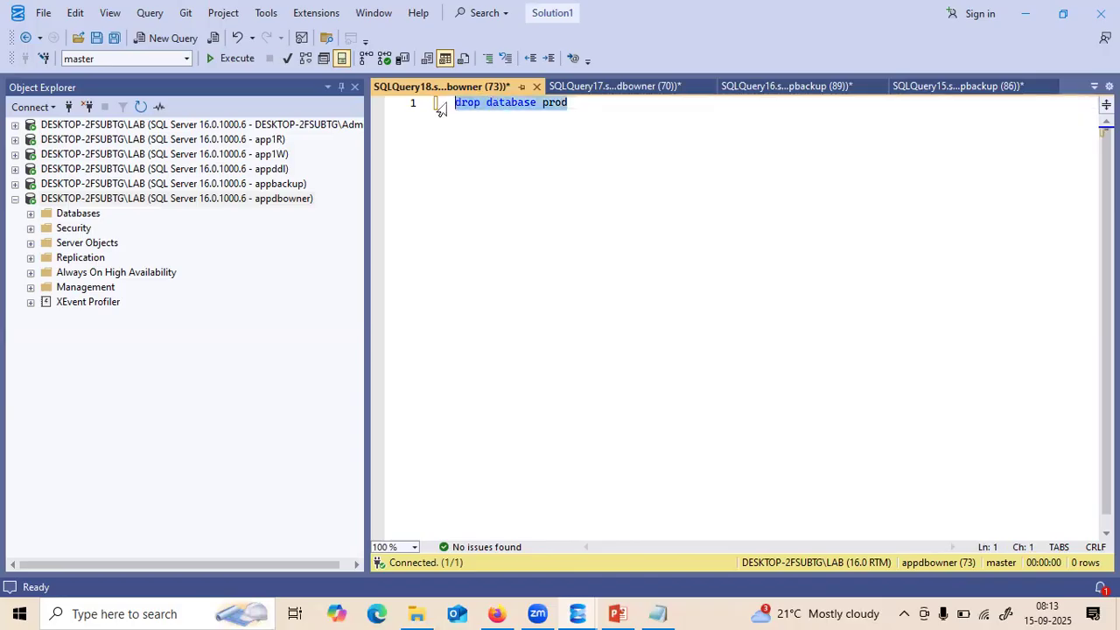
key(F5)
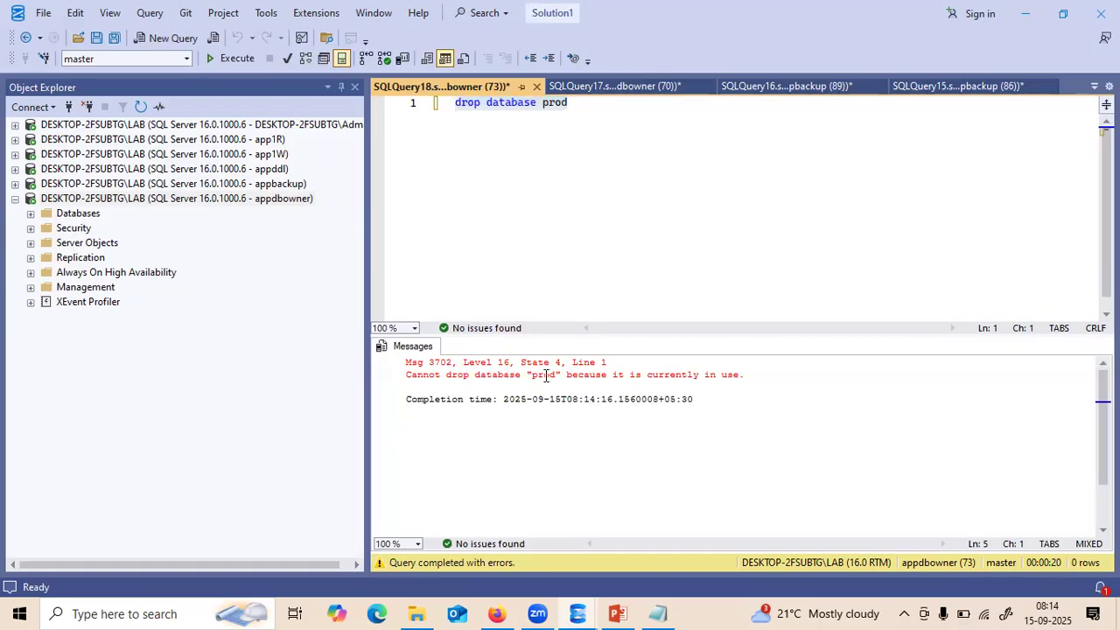
- Add 'alter database PROD set single_user with rollback immediate' and 'go' above the drop, then run all three lines
click(456, 103)
key(Return)
key(Up)
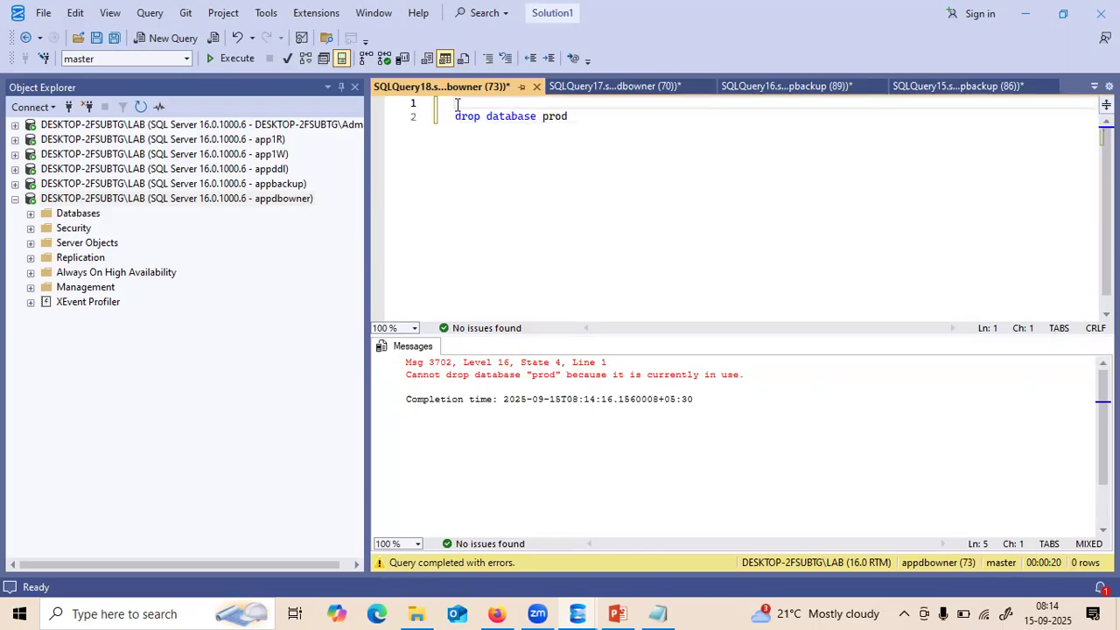
text(alter databas)
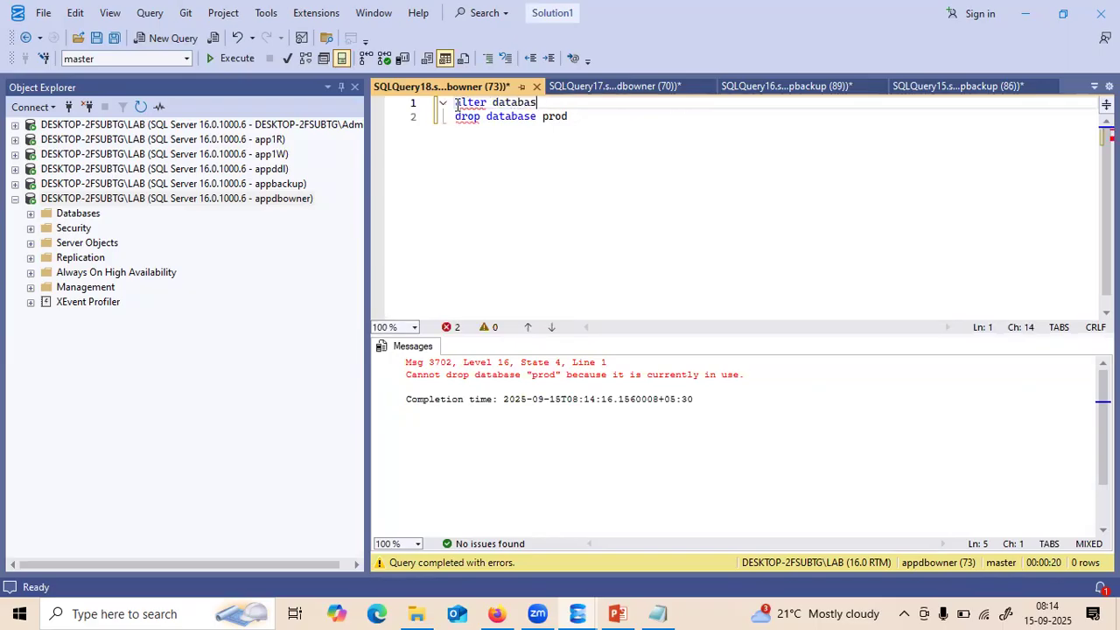
text(e set single_user )
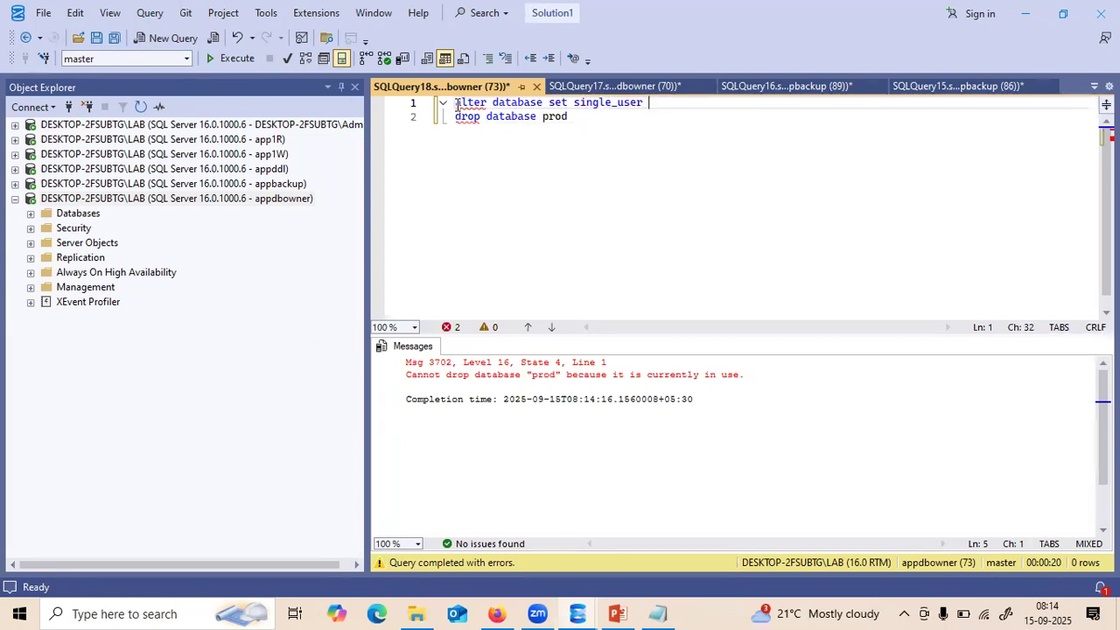
text(with rollba)
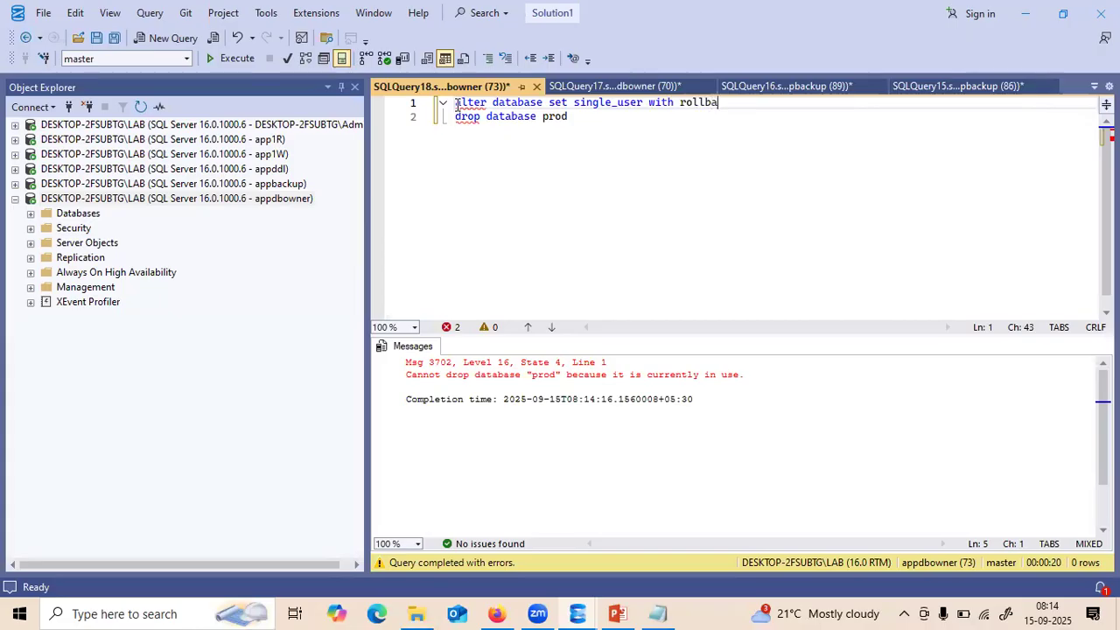
text(ck immed)
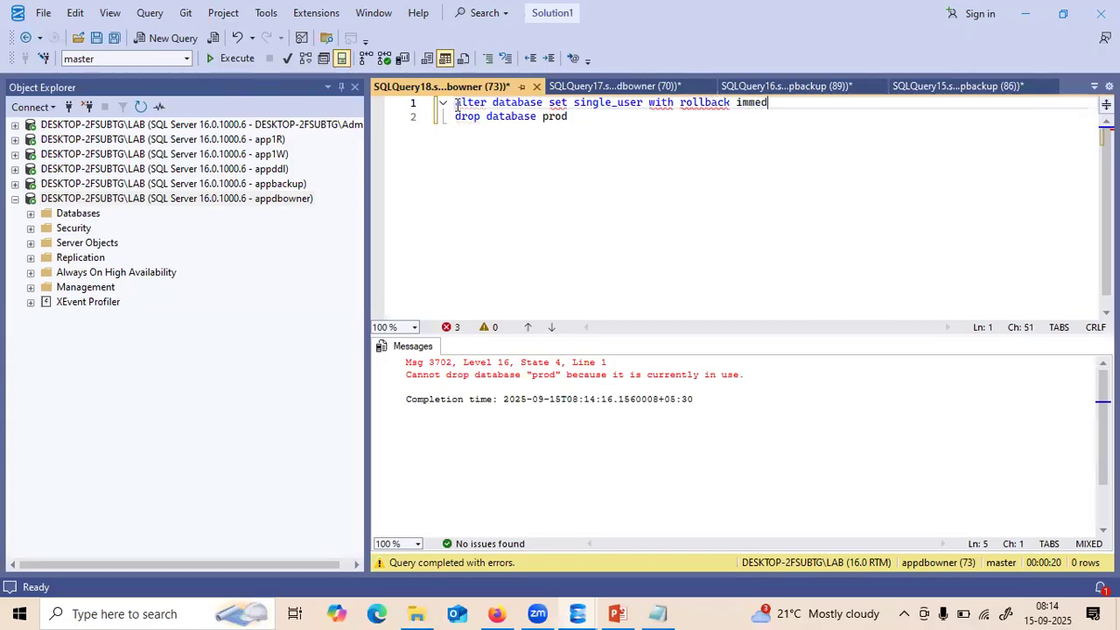
text(iate)
key(Return)
text(go)
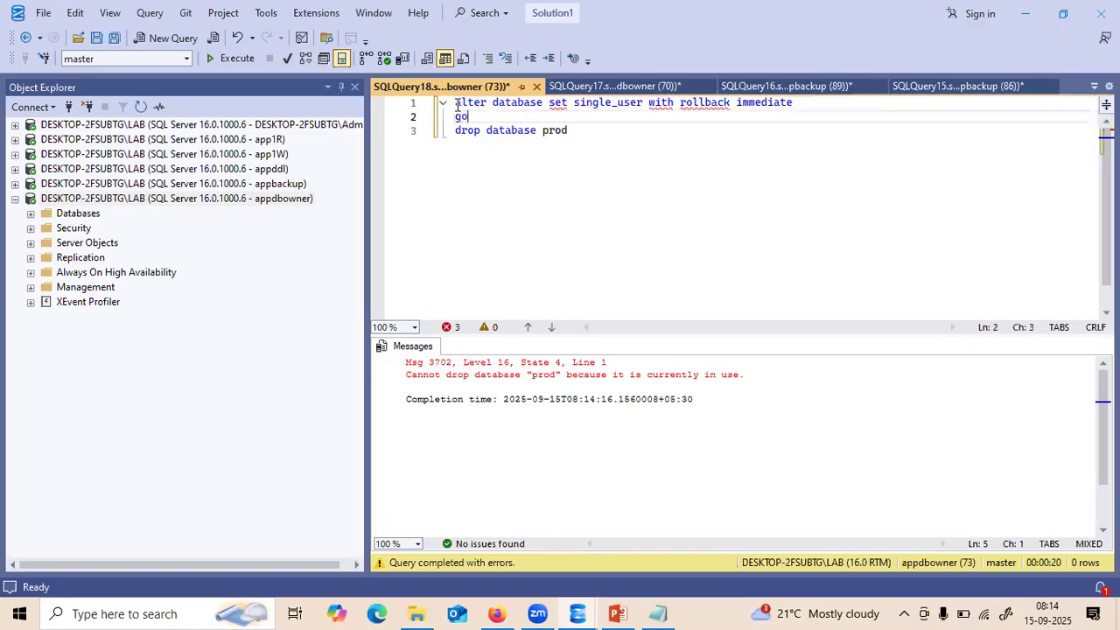
click(543, 104)
text(PROD)
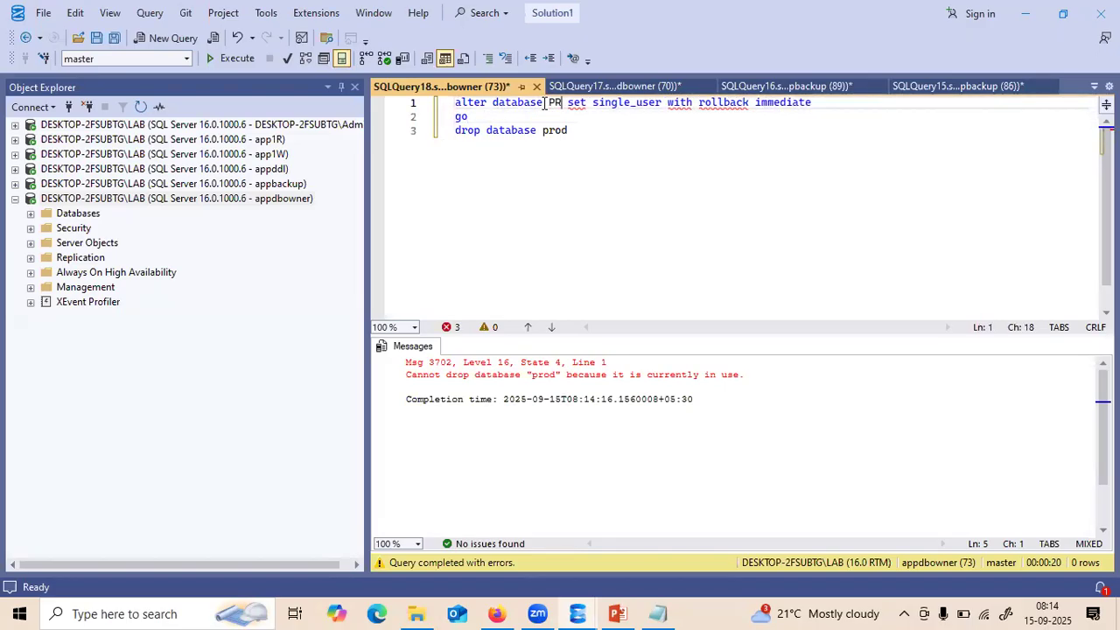
click(584, 142)
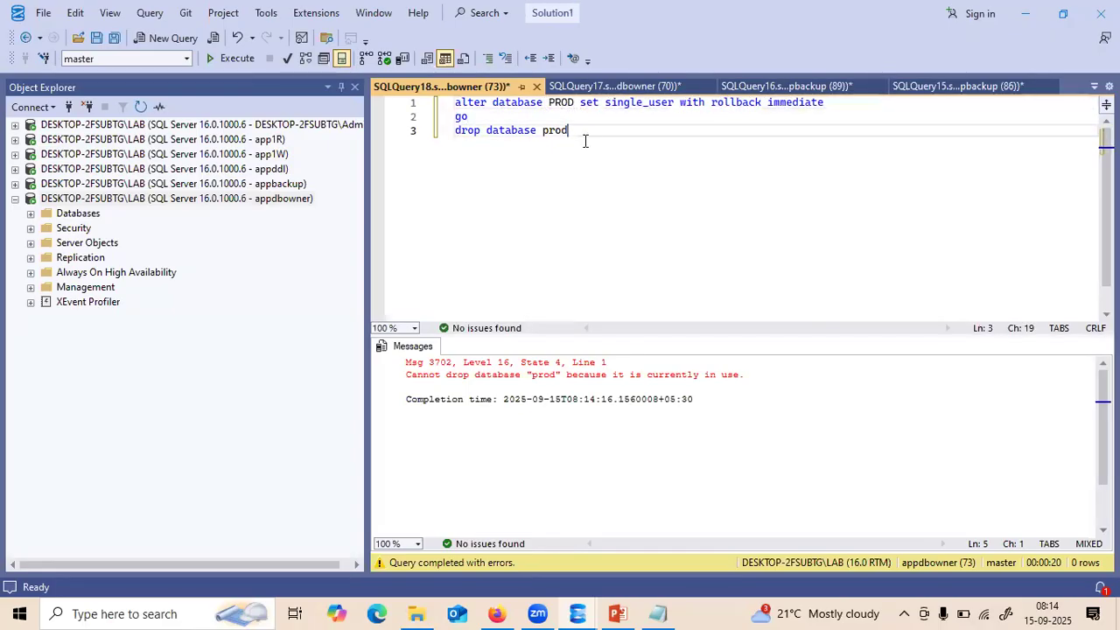
drag(583, 142, 456, 103)
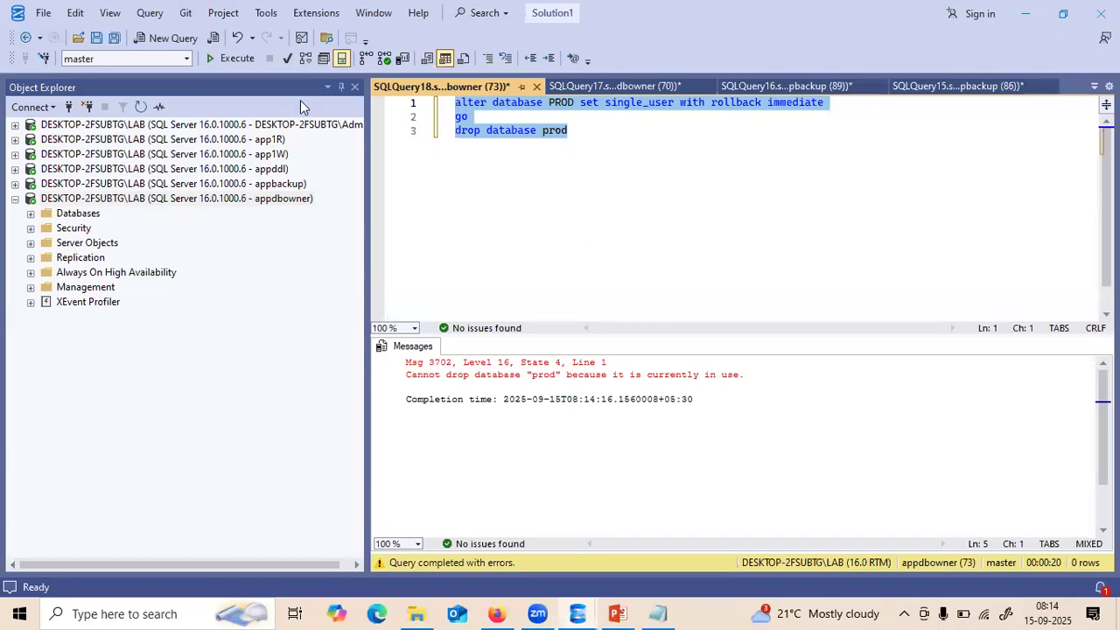
key(F5)
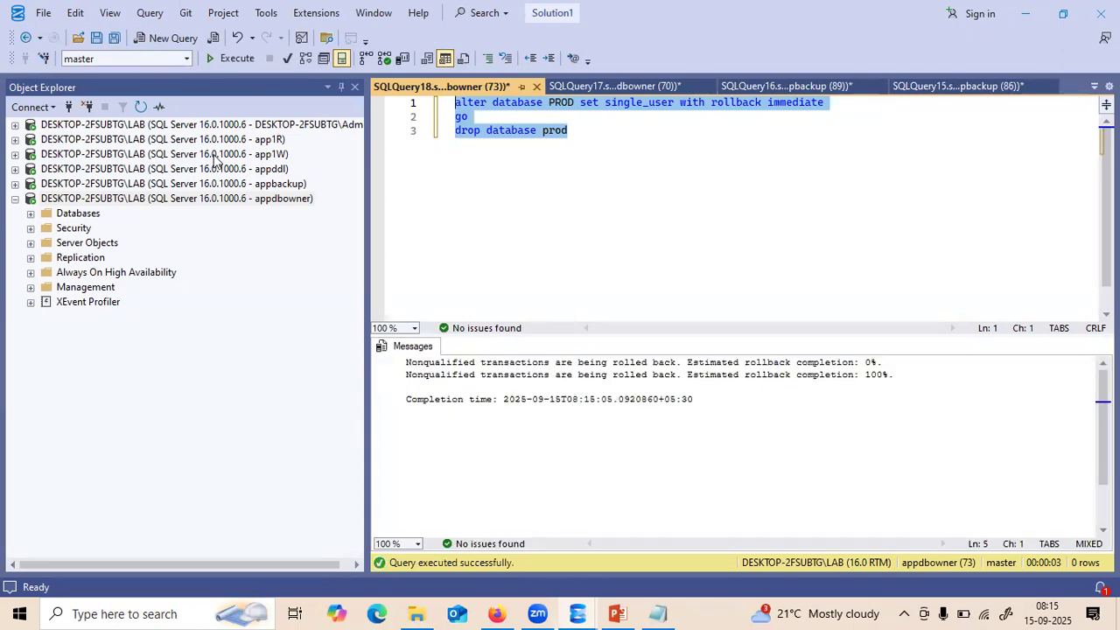
click(181, 126)
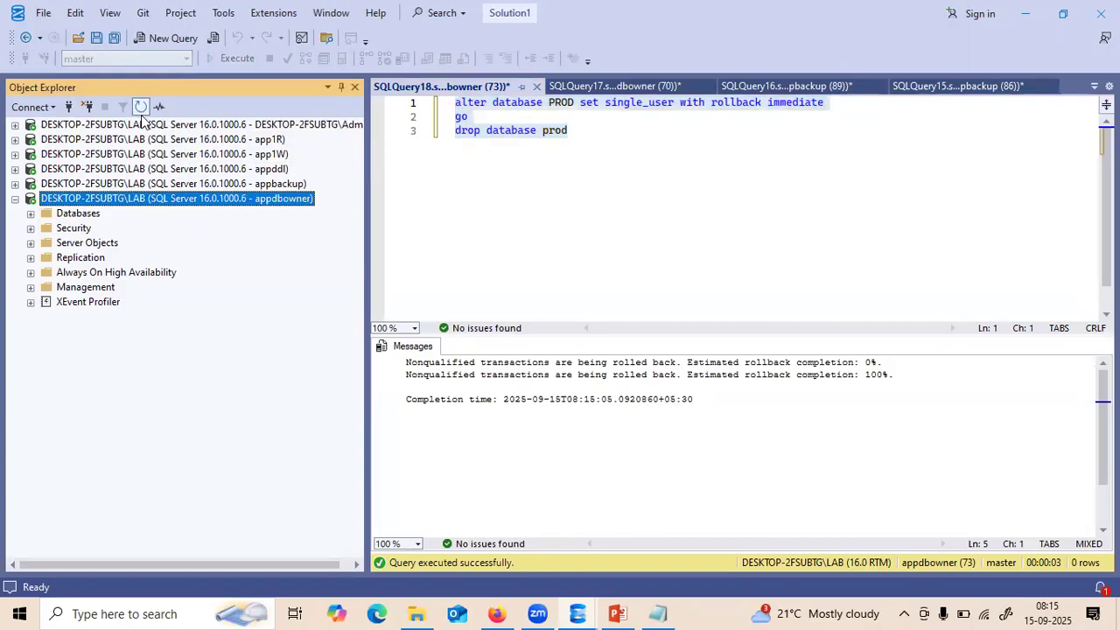
click(145, 123)
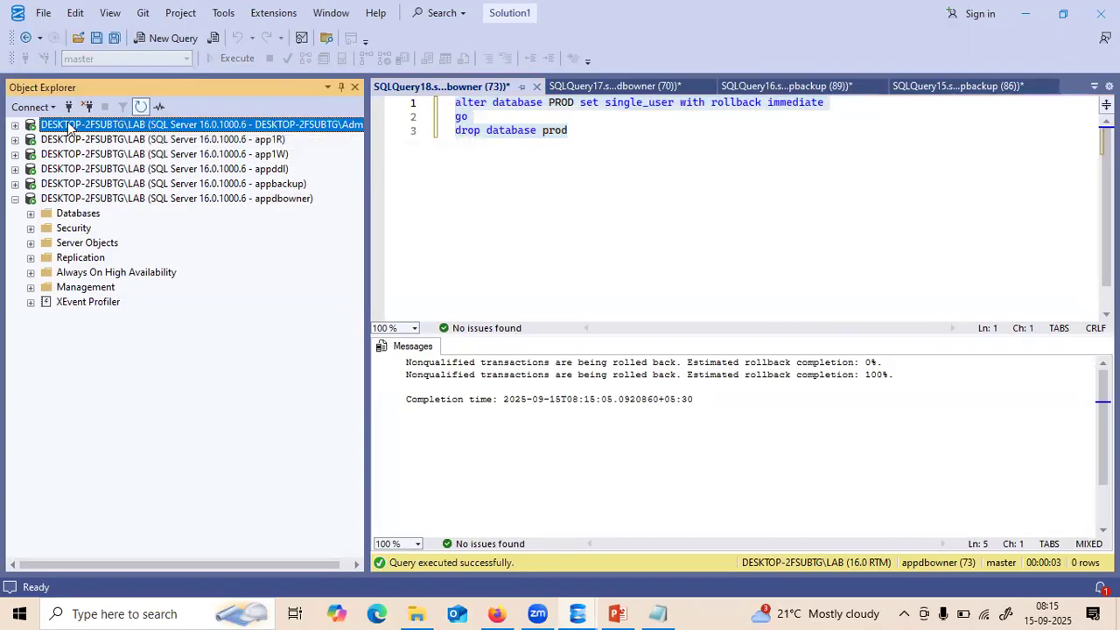
click(15, 126)
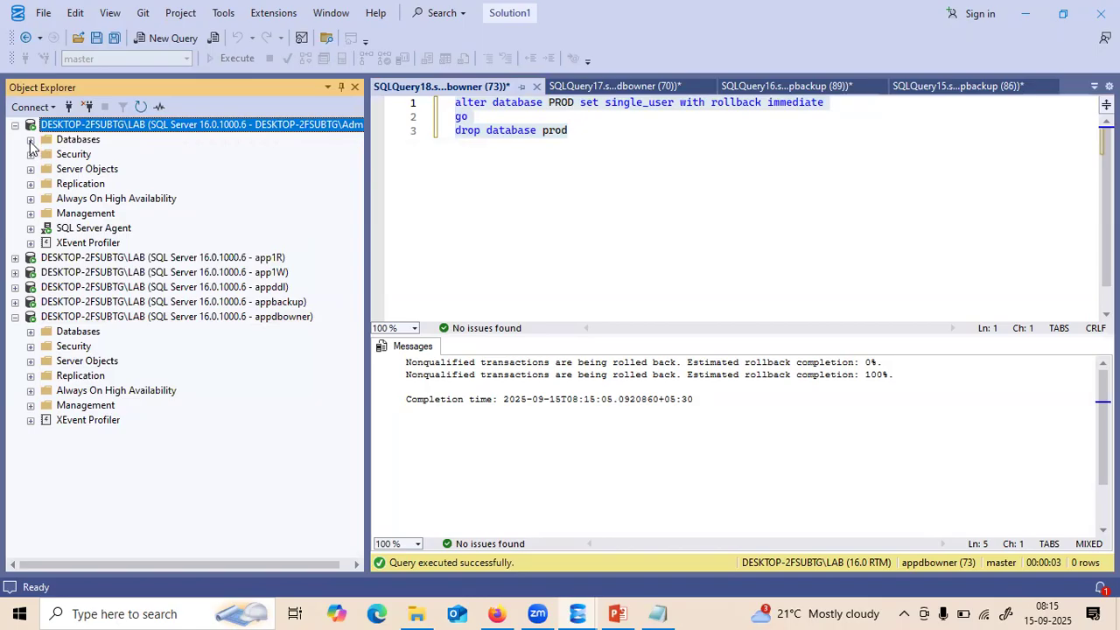
click(31, 140)
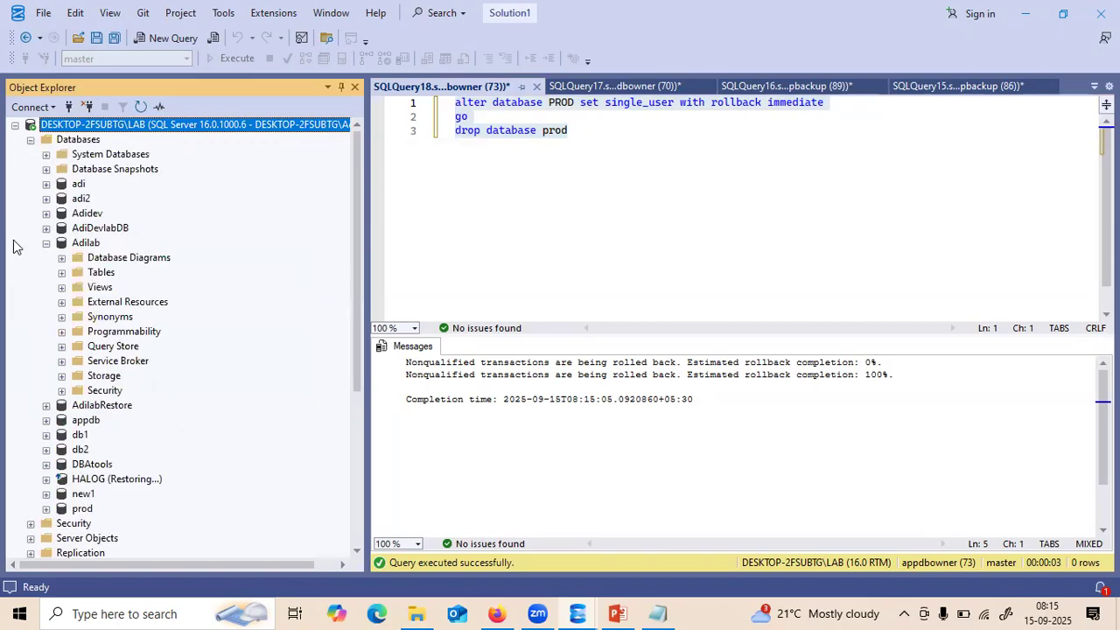
click(46, 243)
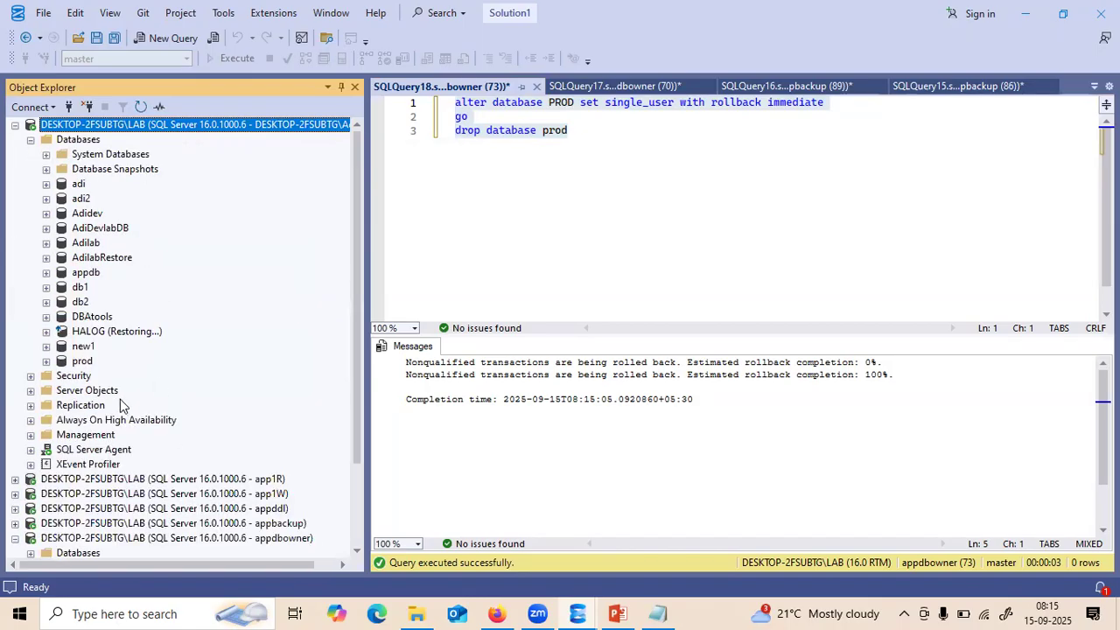
click(137, 110)
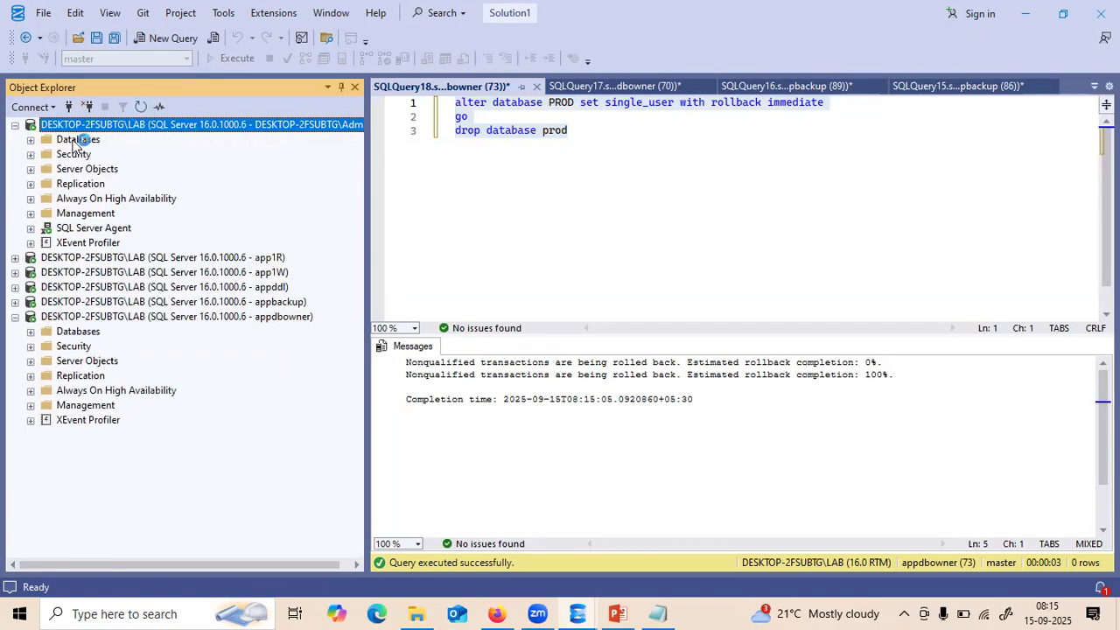
click(31, 140)
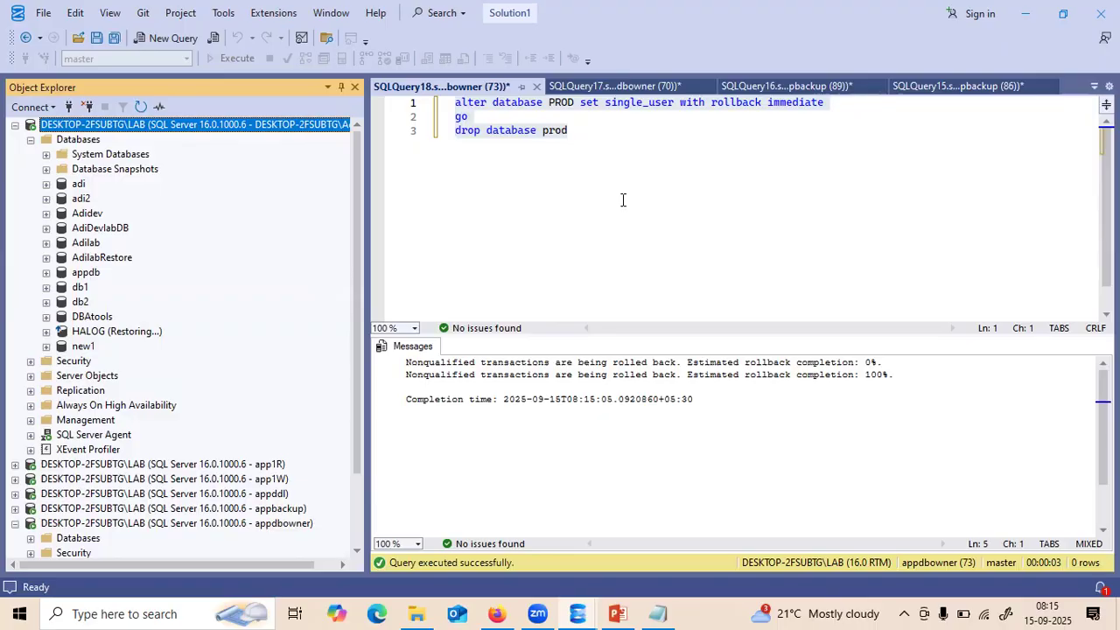
click(31, 141)
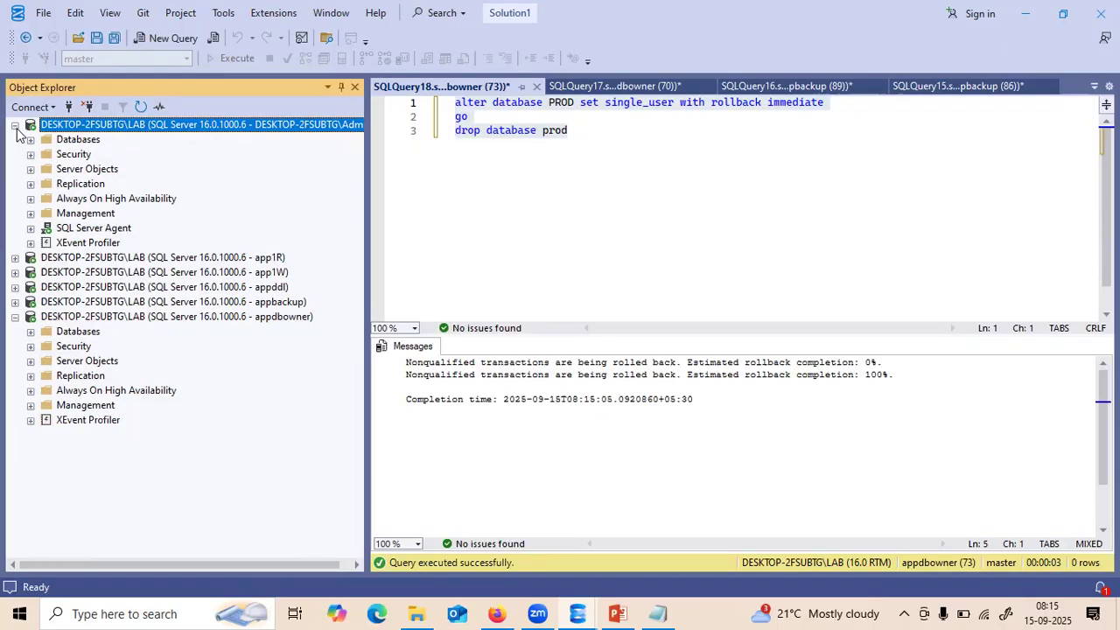
click(15, 125)
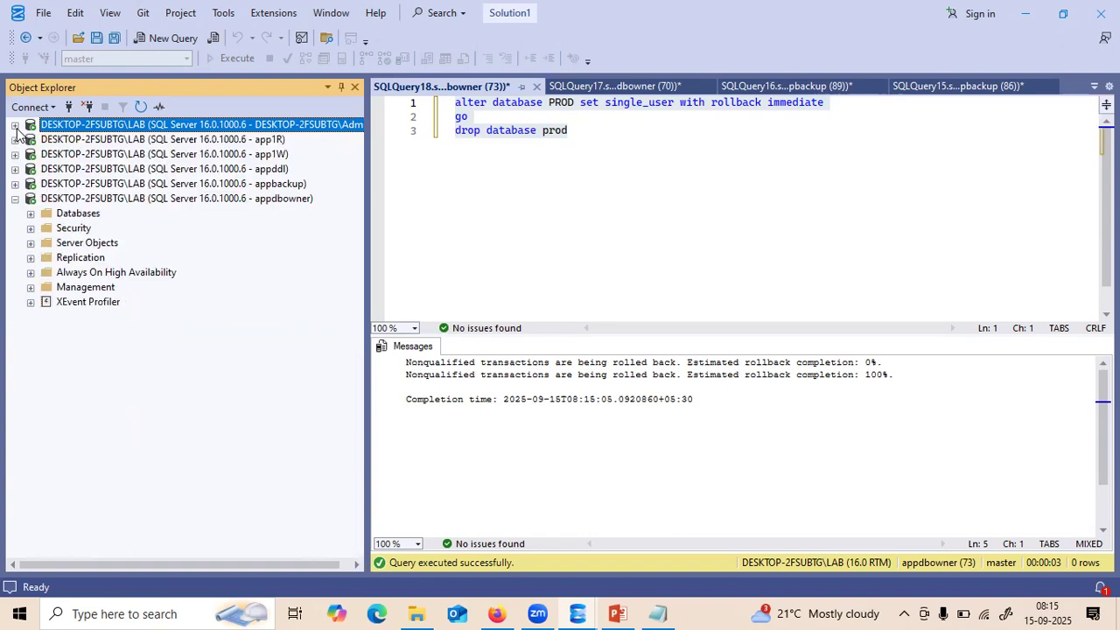
click(14, 200)
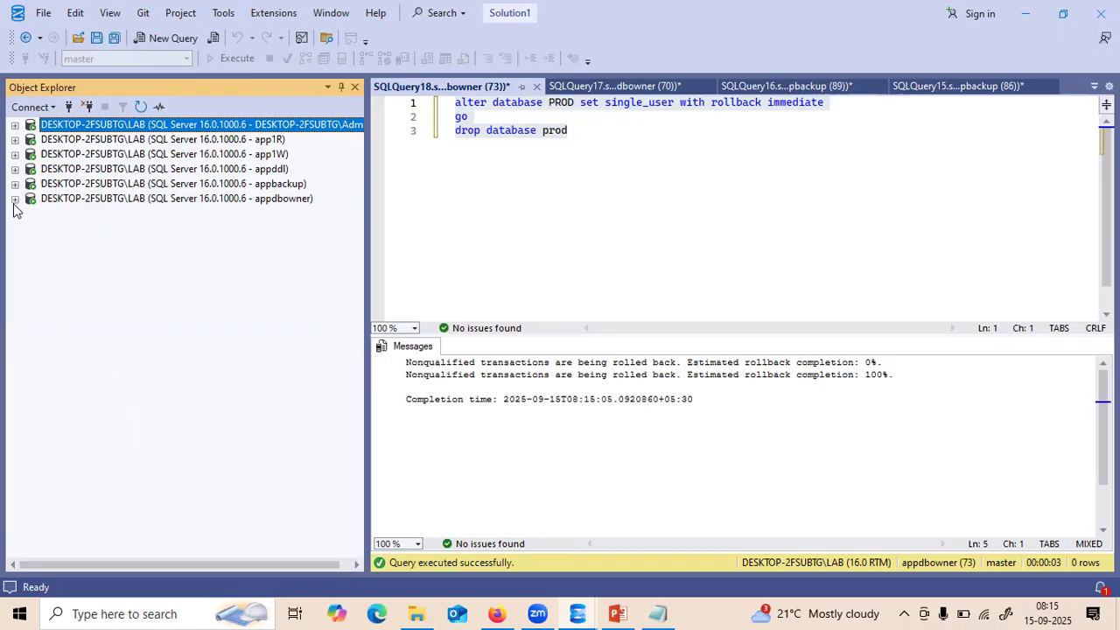
click(14, 199)
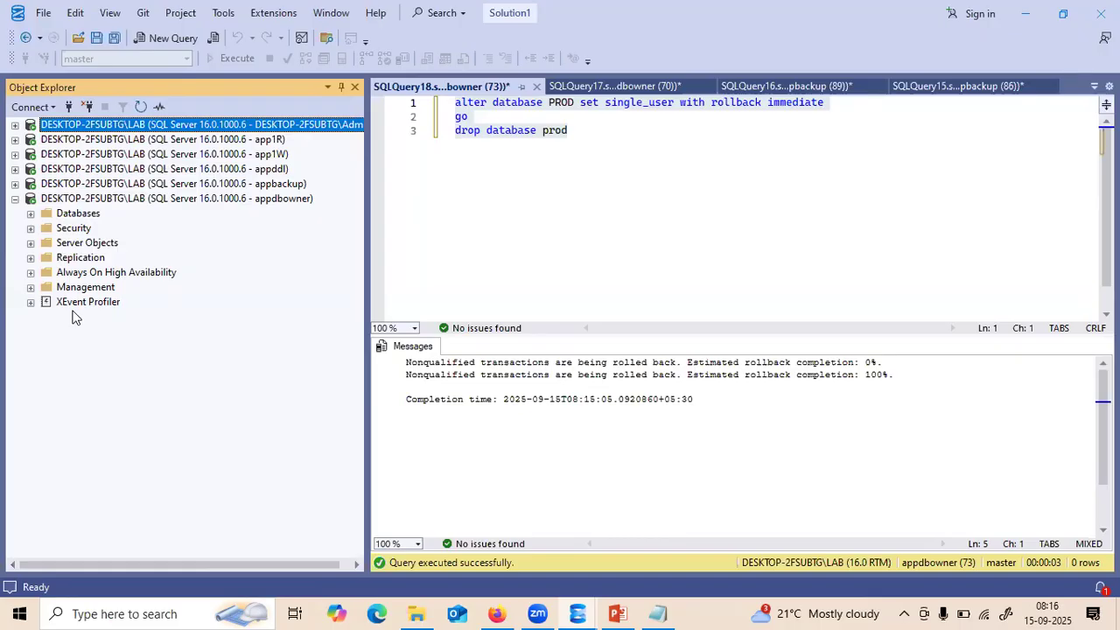
- Briefly expand and collapse appbackup, then expand the administrator's server connection
click(15, 184)
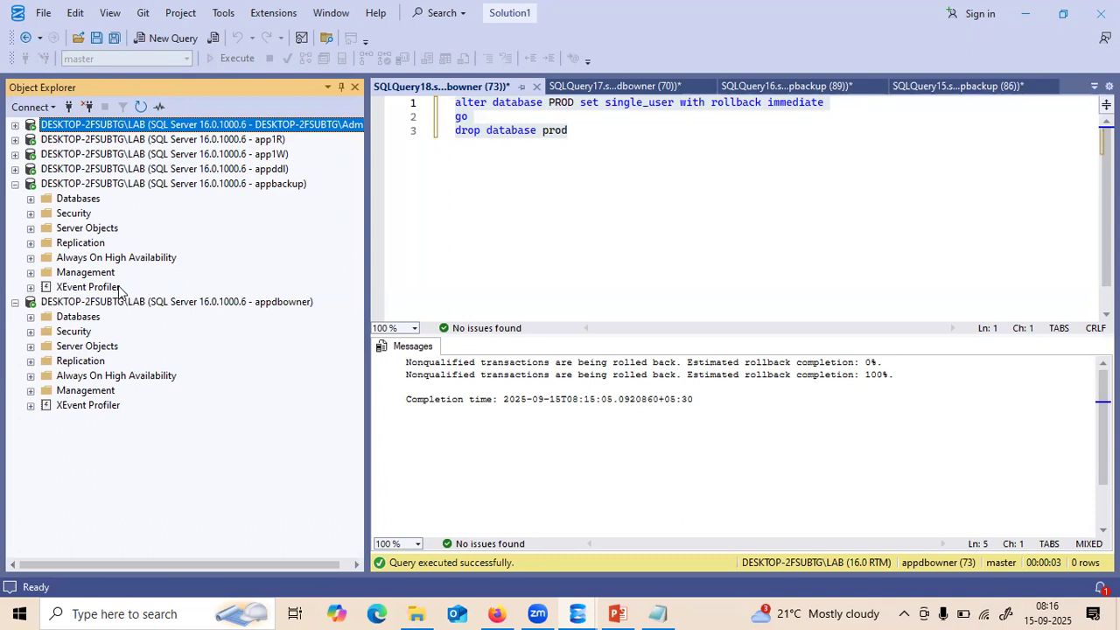
click(15, 184)
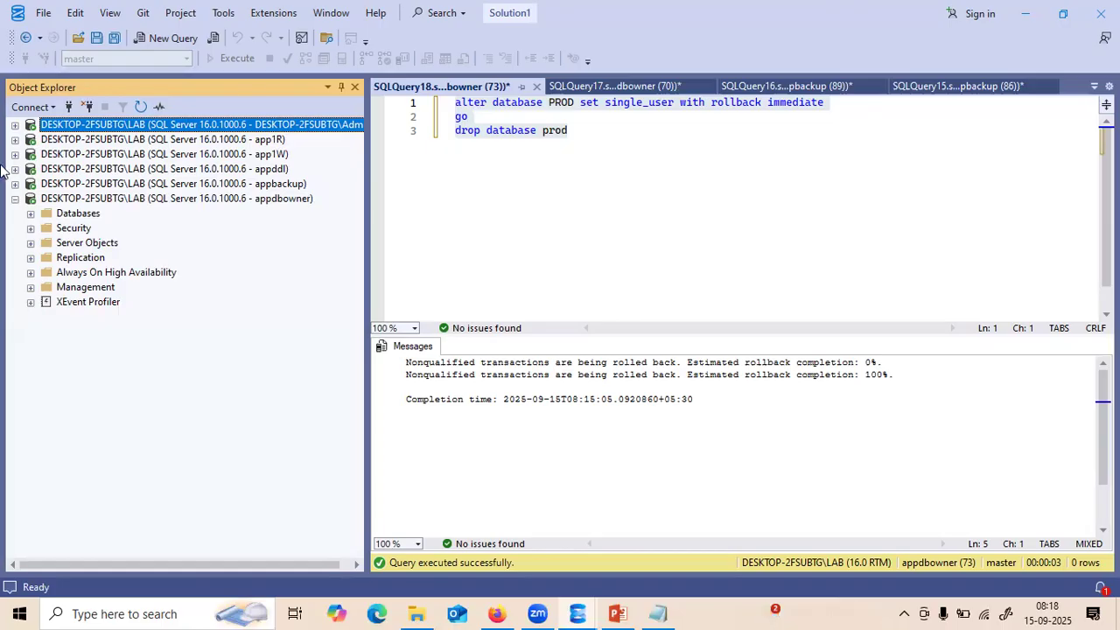
click(15, 125)
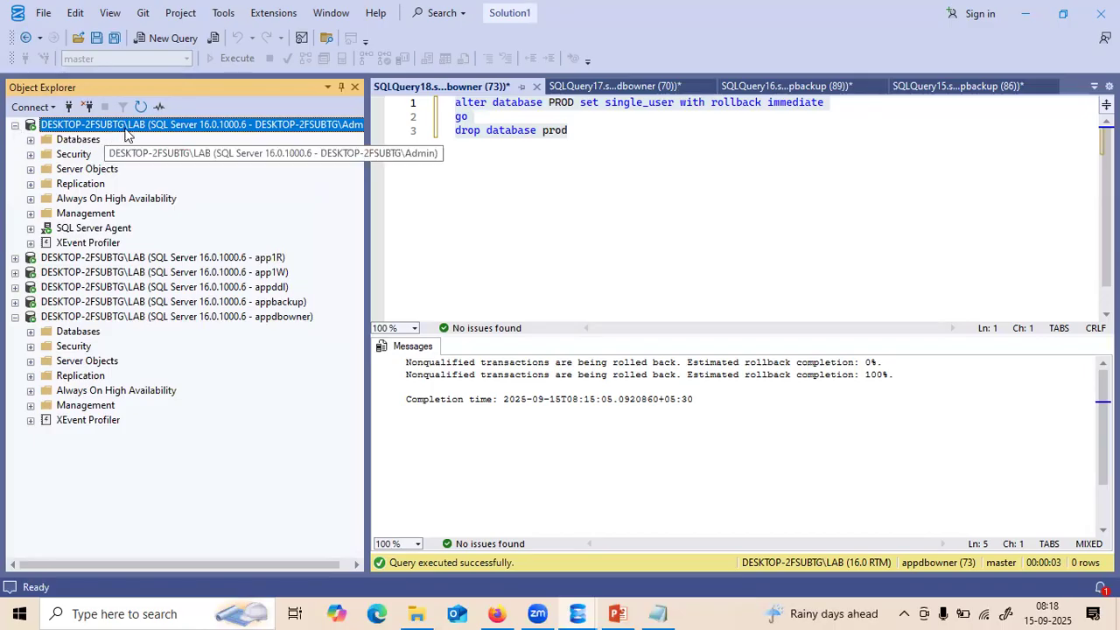
- Start a new login named agent using SQL Server authentication with password expiration off
click(63, 158)
right_click(63, 158)
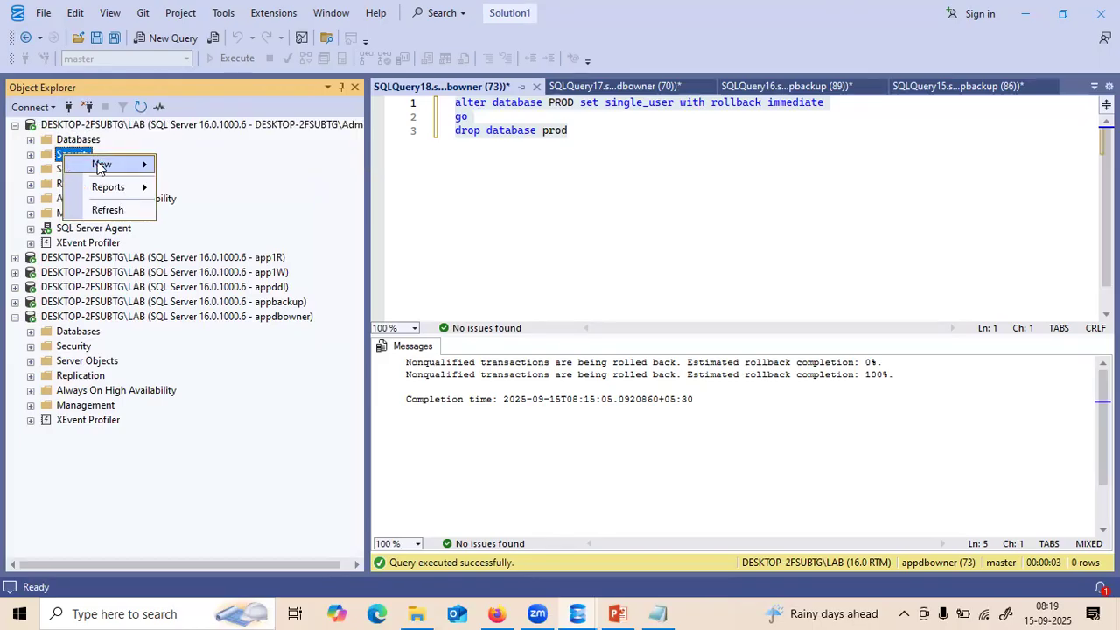
mouse_move(132, 165)
click(194, 167)
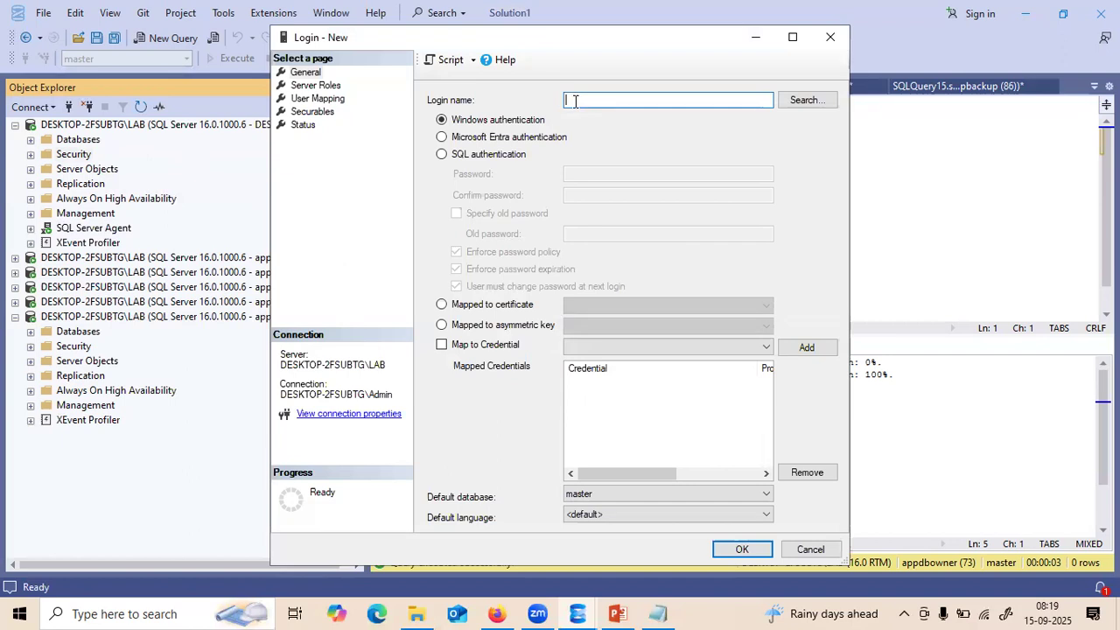
text(pecial)
key(BackSpace)
key(BackSpace)
key(BackSpace)
text(agent)
click(442, 155)
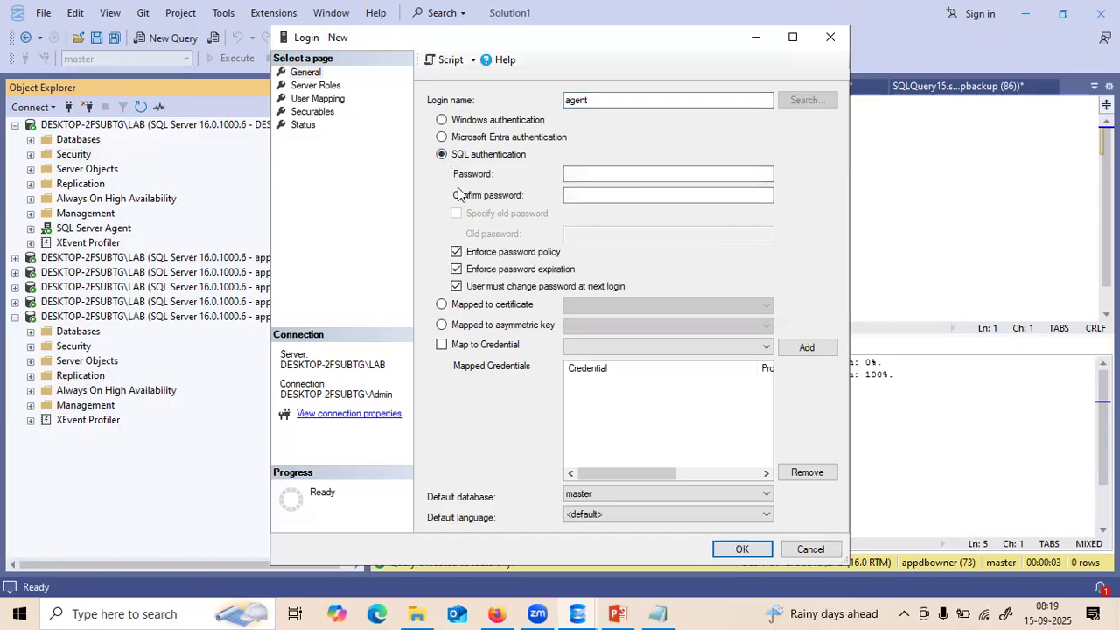
click(457, 269)
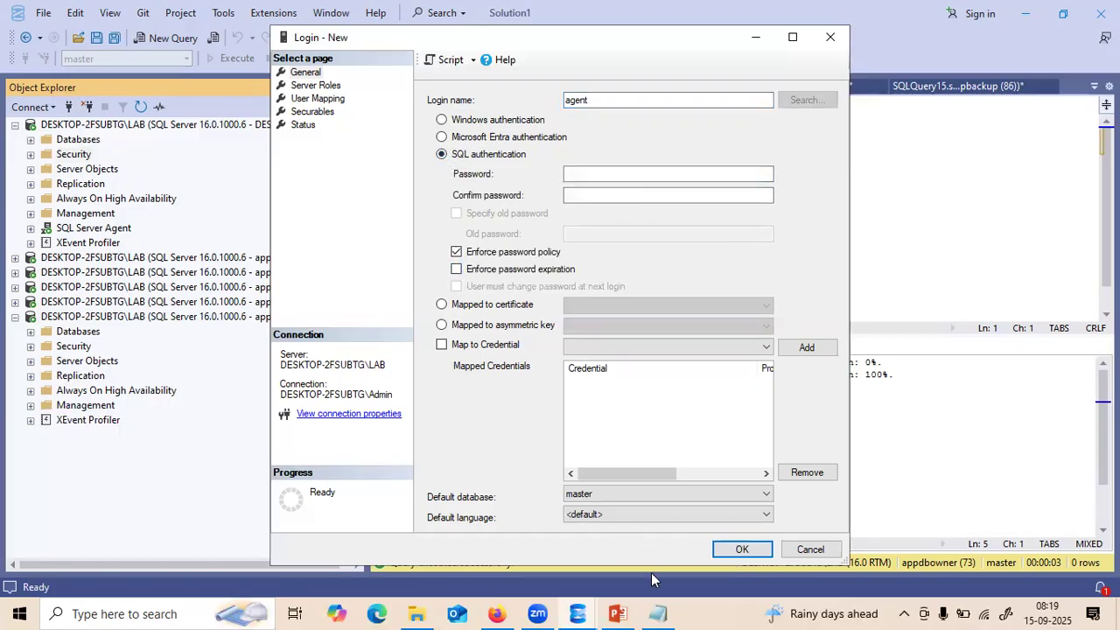
- Copy the saved password from the note into the Password and Confirm password fields
click(661, 611)
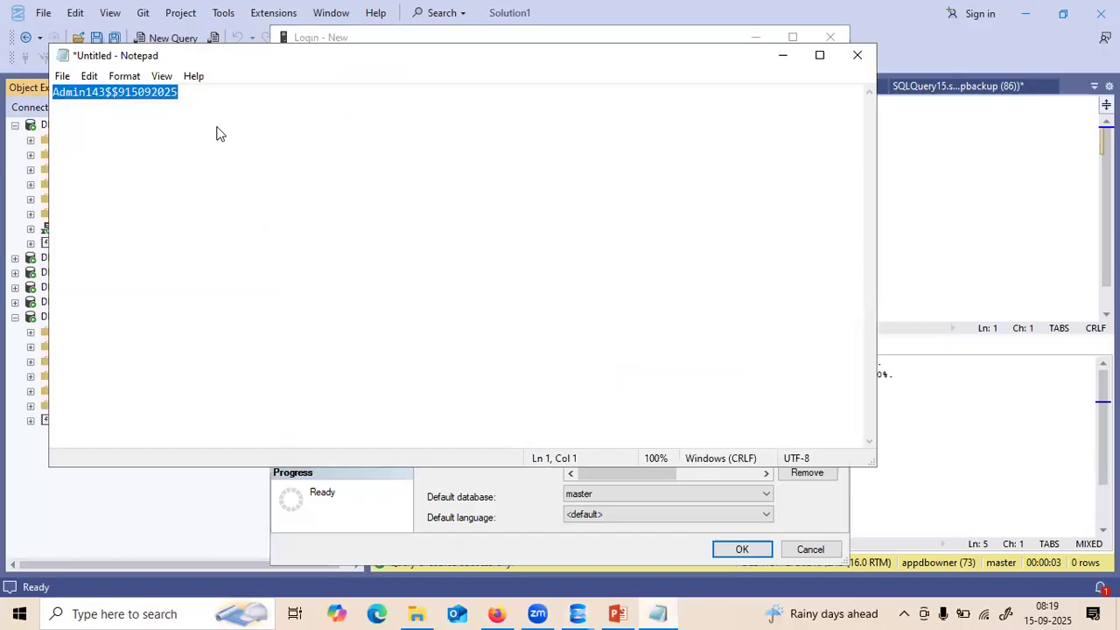
click(184, 98)
drag(183, 98, 6, 94)
click(782, 55)
click(576, 173)
key(ctrl+v)
click(571, 195)
key(ctrl+v)
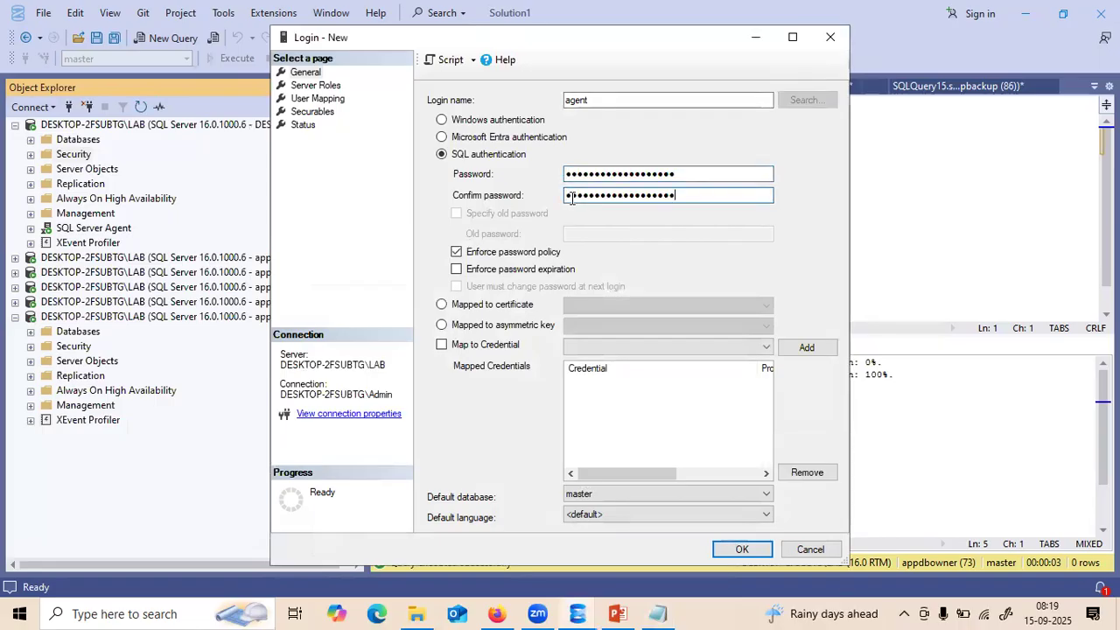
click(323, 99)
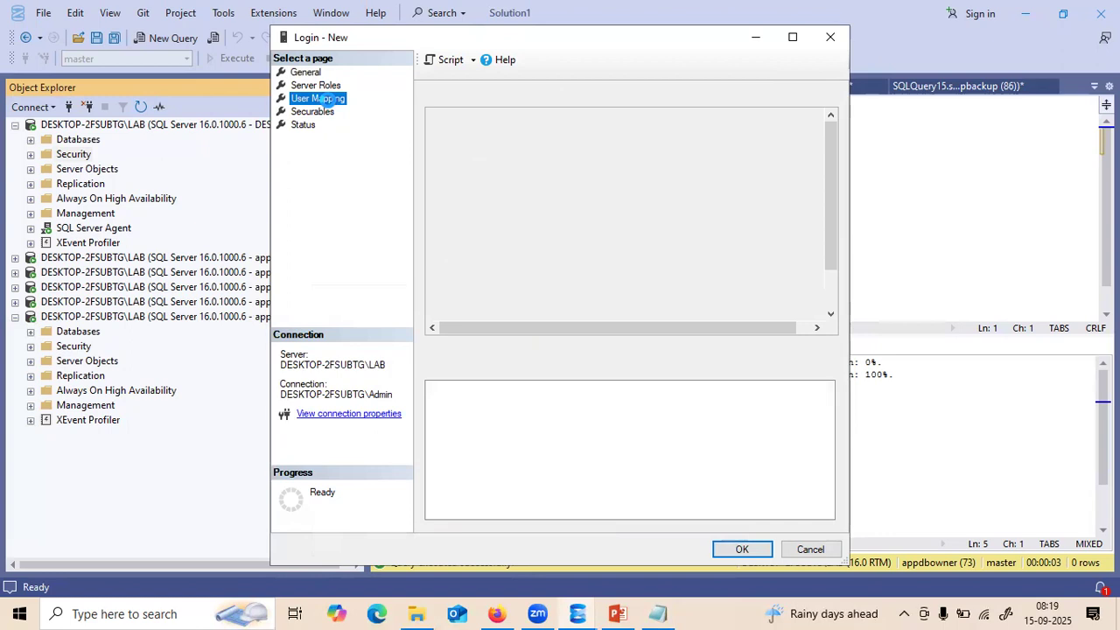
- Dismiss the inaccessible-databases warning and map agent to msdb with SQLAgentOperatorRole, SQLAgentReaderRole and SQLAgentUserRole
click(762, 331)
click(528, 210)
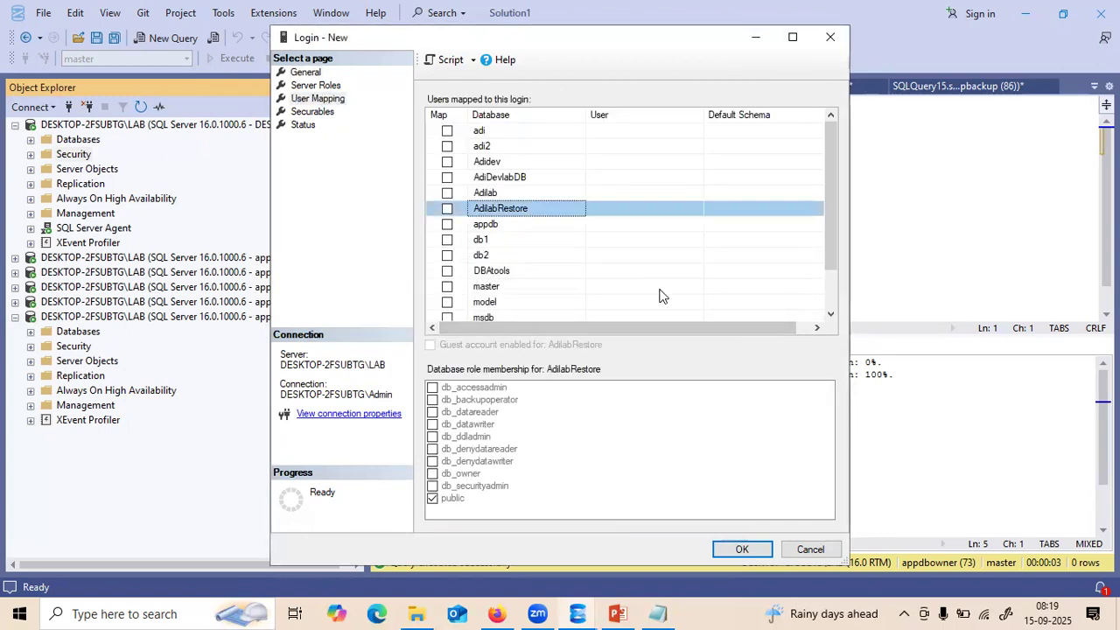
click(833, 287)
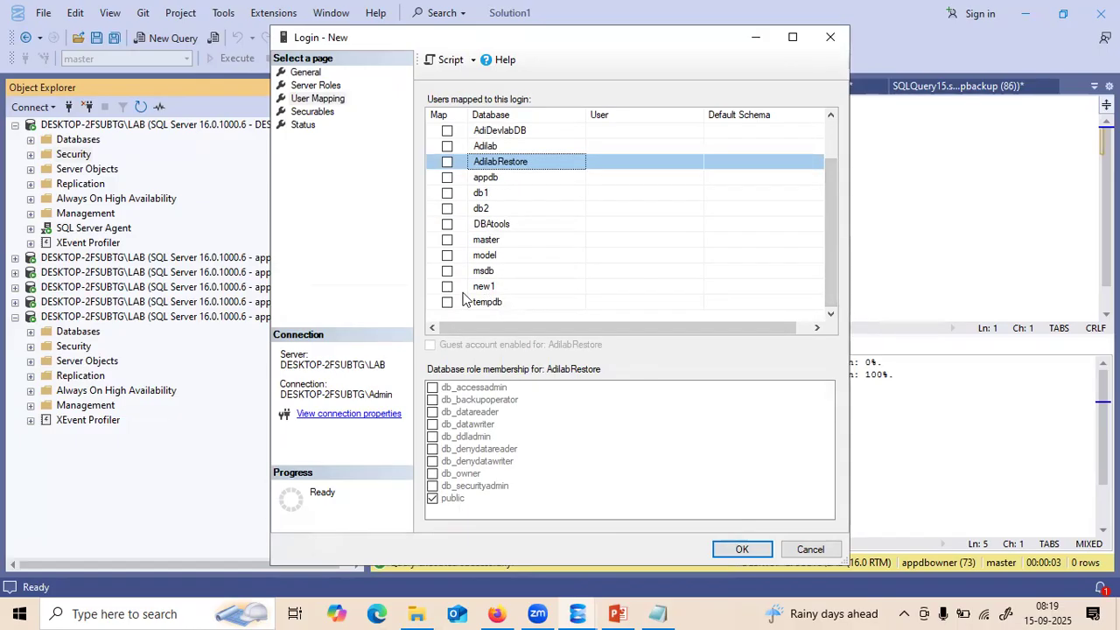
click(447, 271)
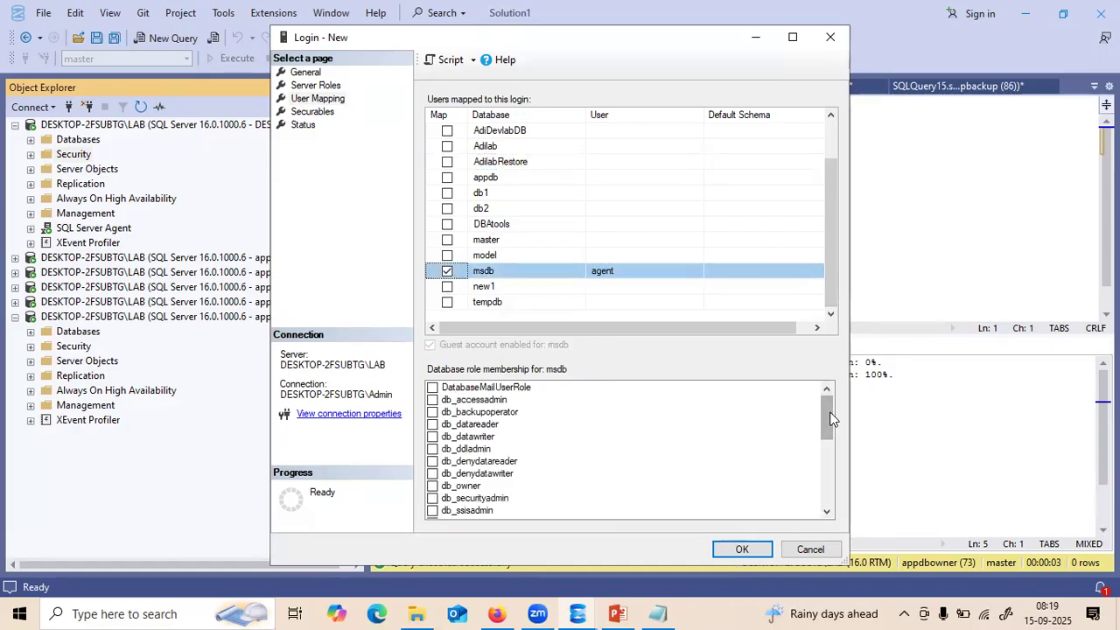
scroll(830, 414, down, 1)
scroll(830, 409, up, 1)
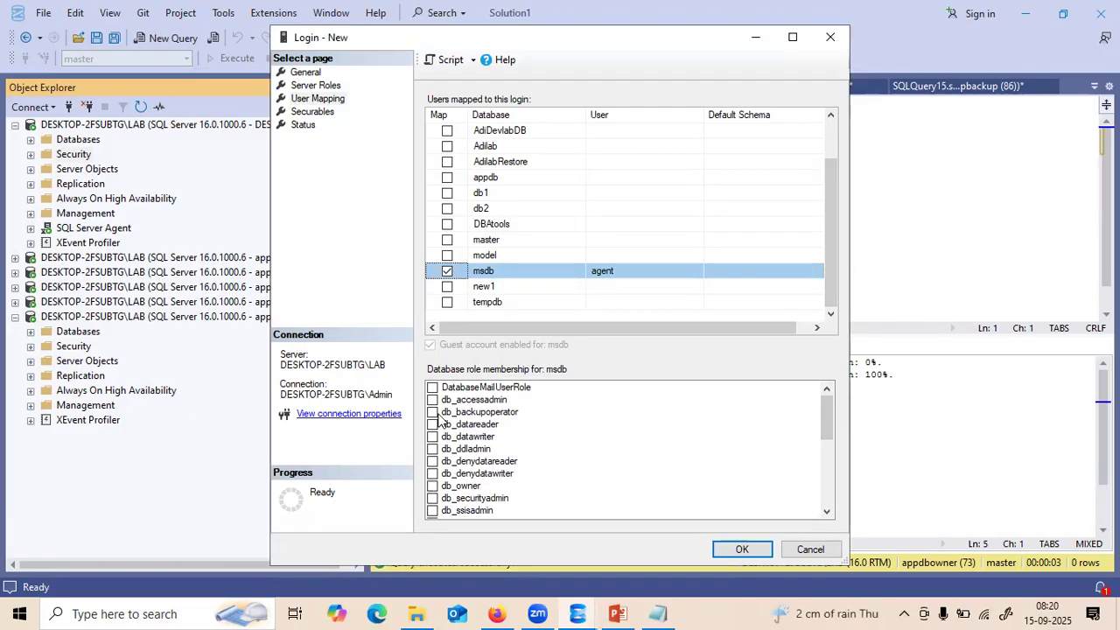
drag(827, 408, 829, 455)
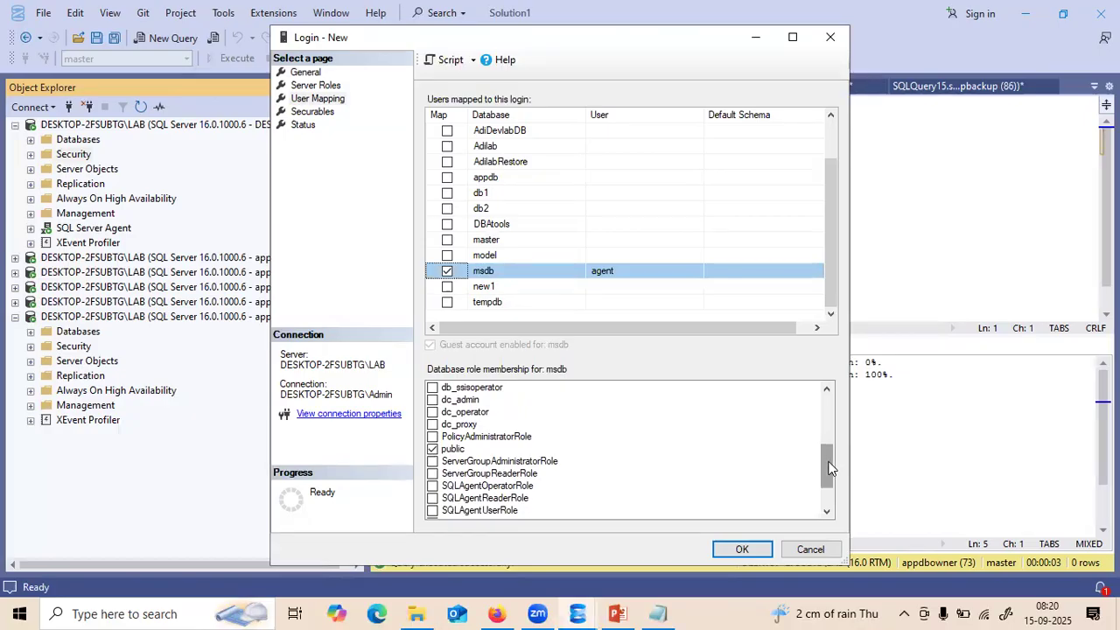
drag(827, 470, 829, 480)
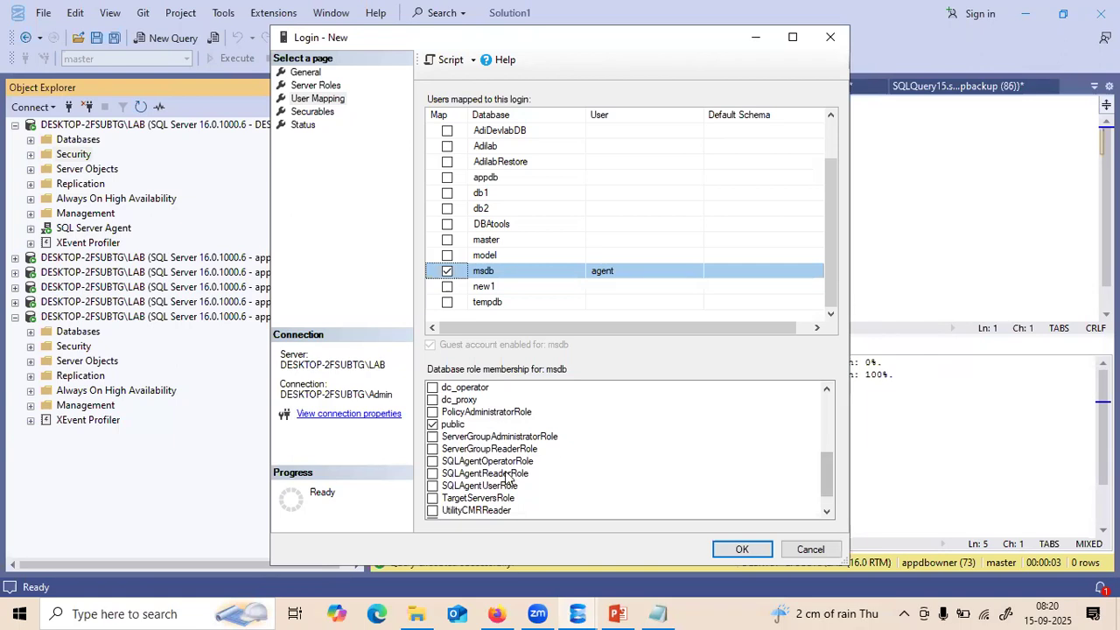
click(432, 461)
click(432, 474)
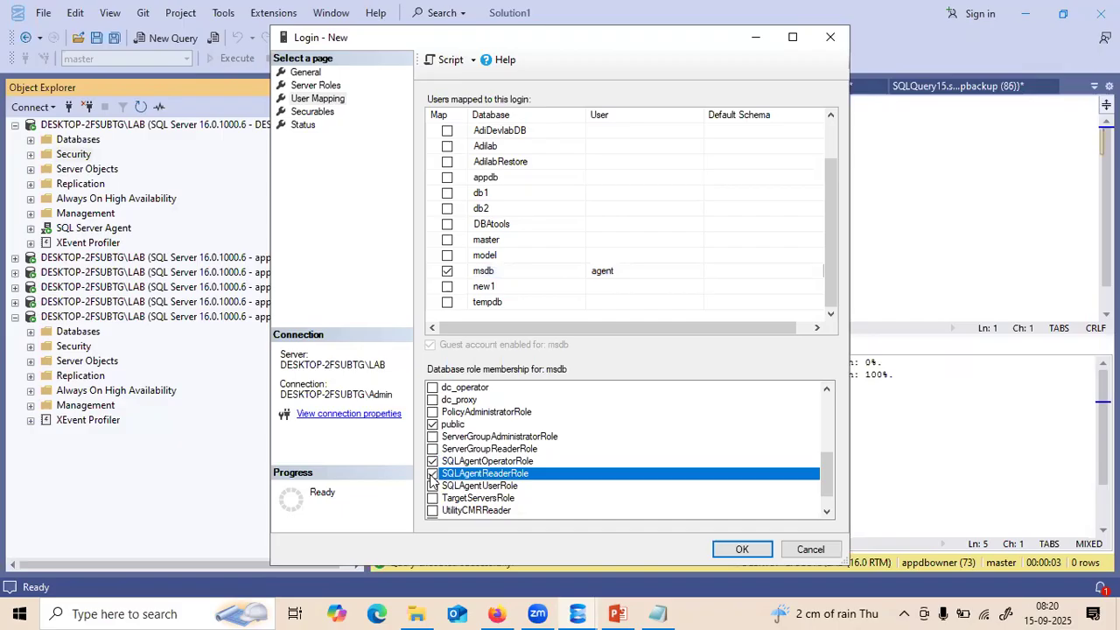
click(432, 486)
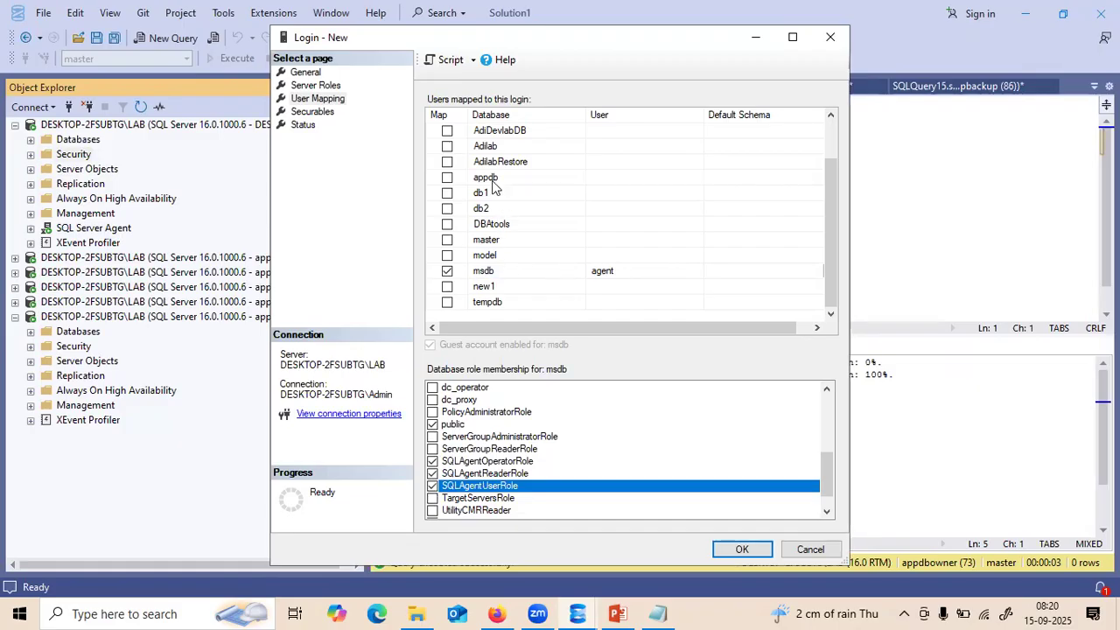
- Also map the login to Adilab, then review the msdb role memberships again
click(481, 147)
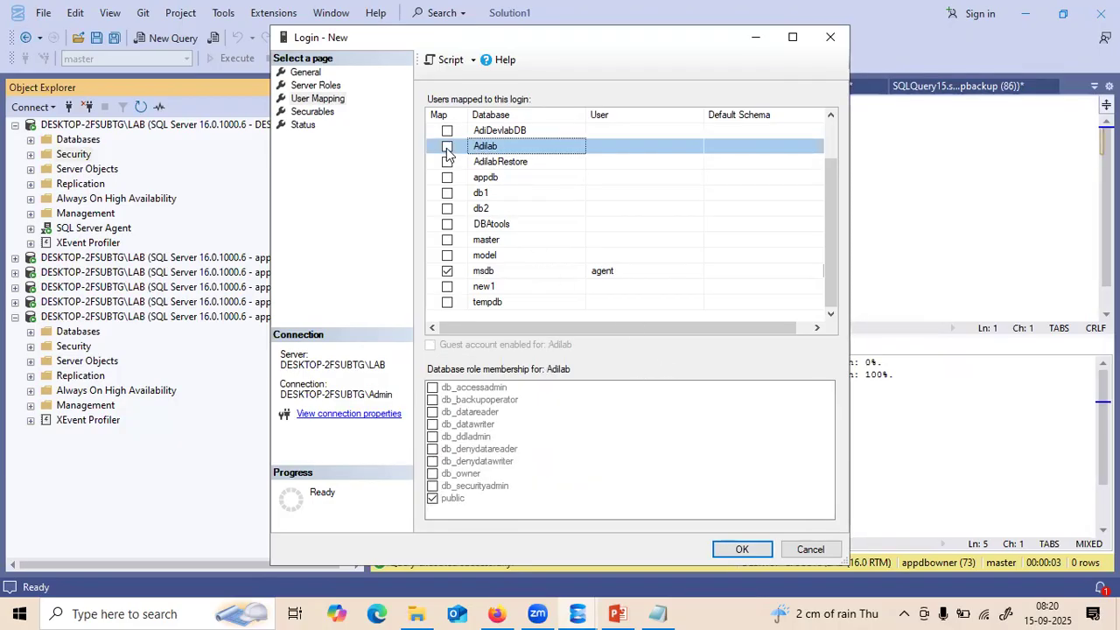
click(446, 148)
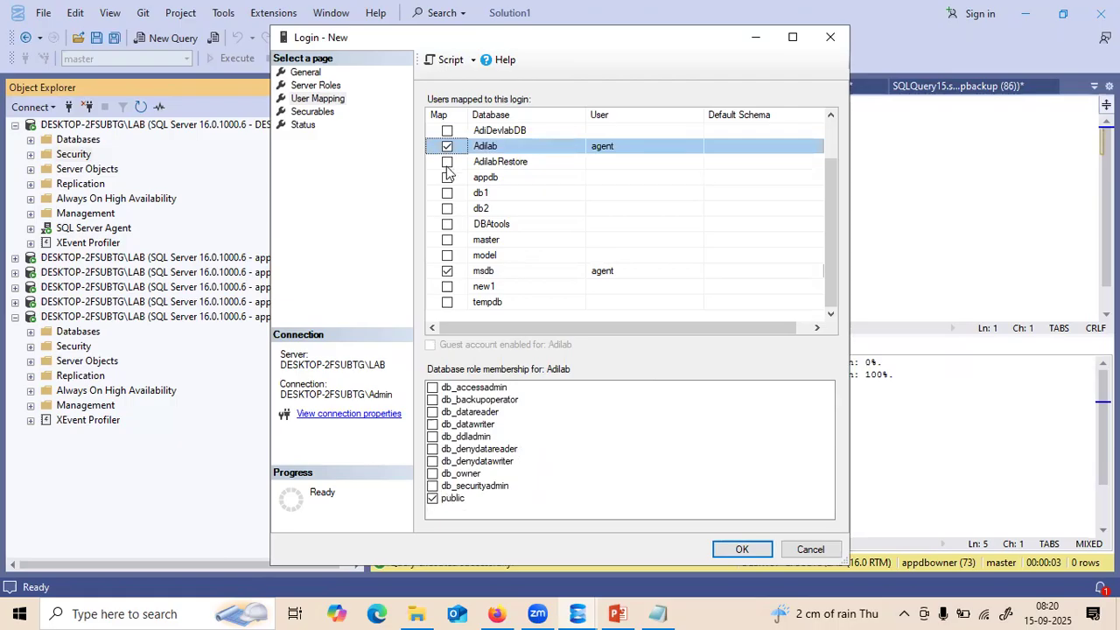
click(490, 271)
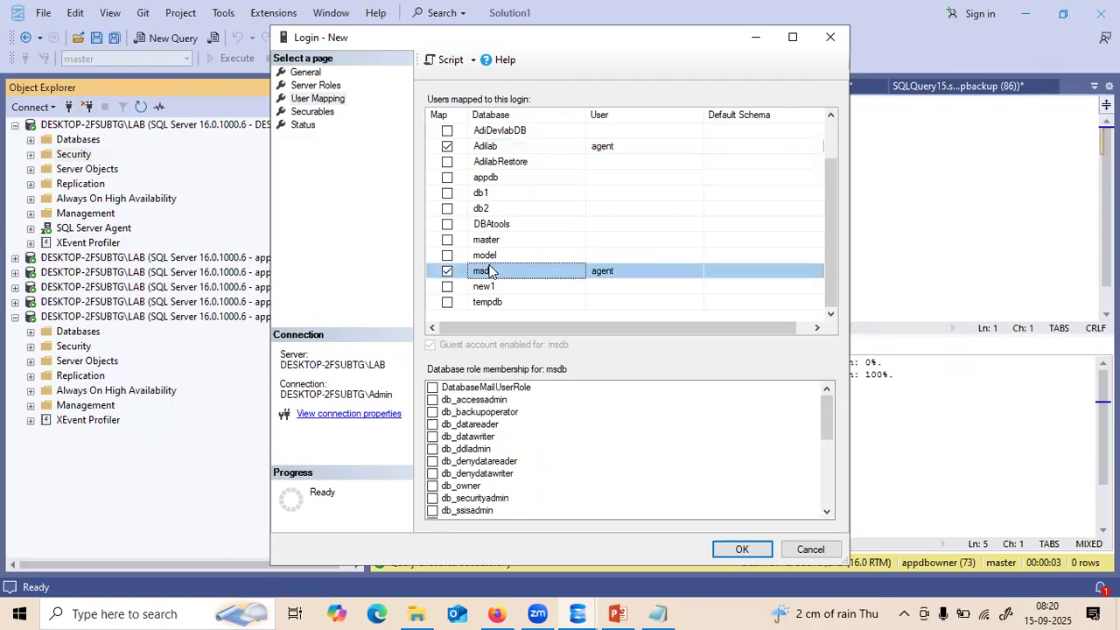
drag(829, 440, 829, 495)
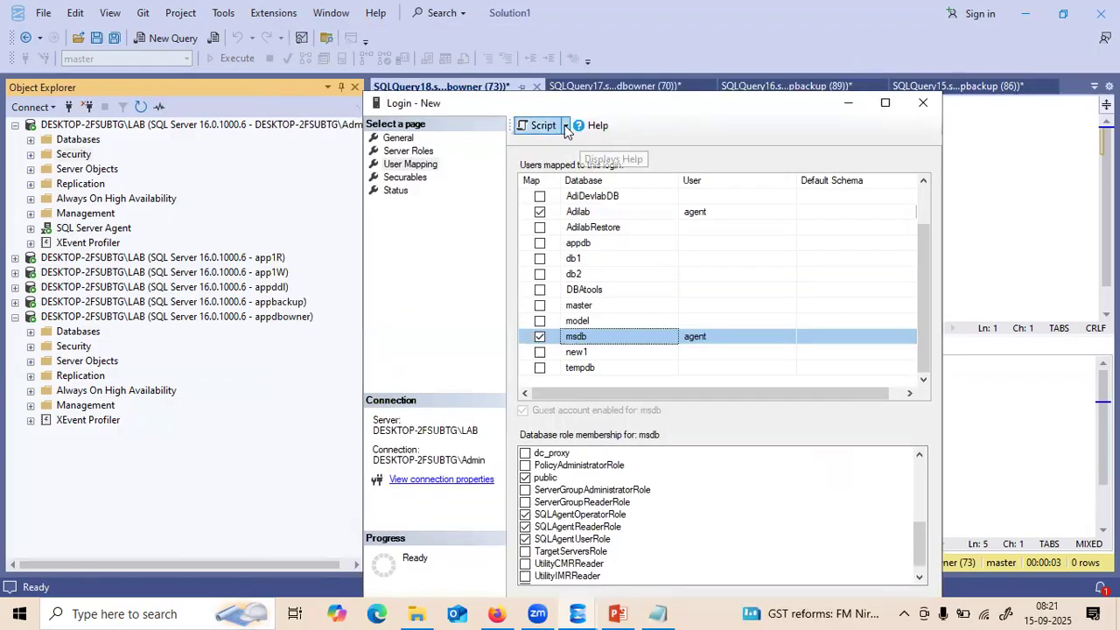
- Create the agent login, scripting its CREATE LOGIN [agent] T-SQL to a new query window
click(565, 125)
click(570, 141)
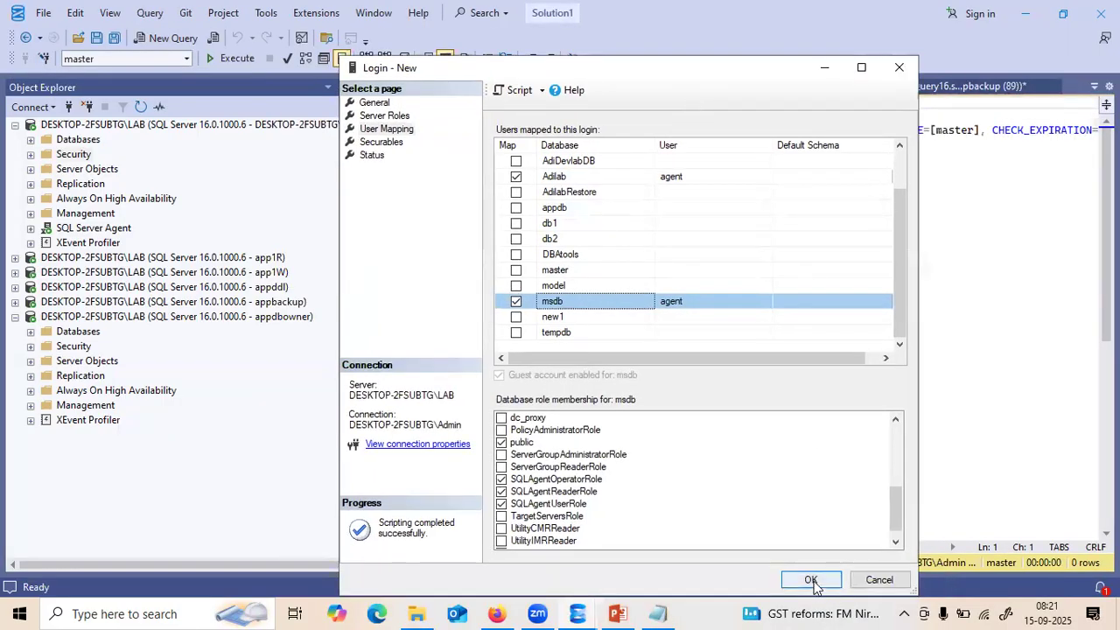
click(810, 579)
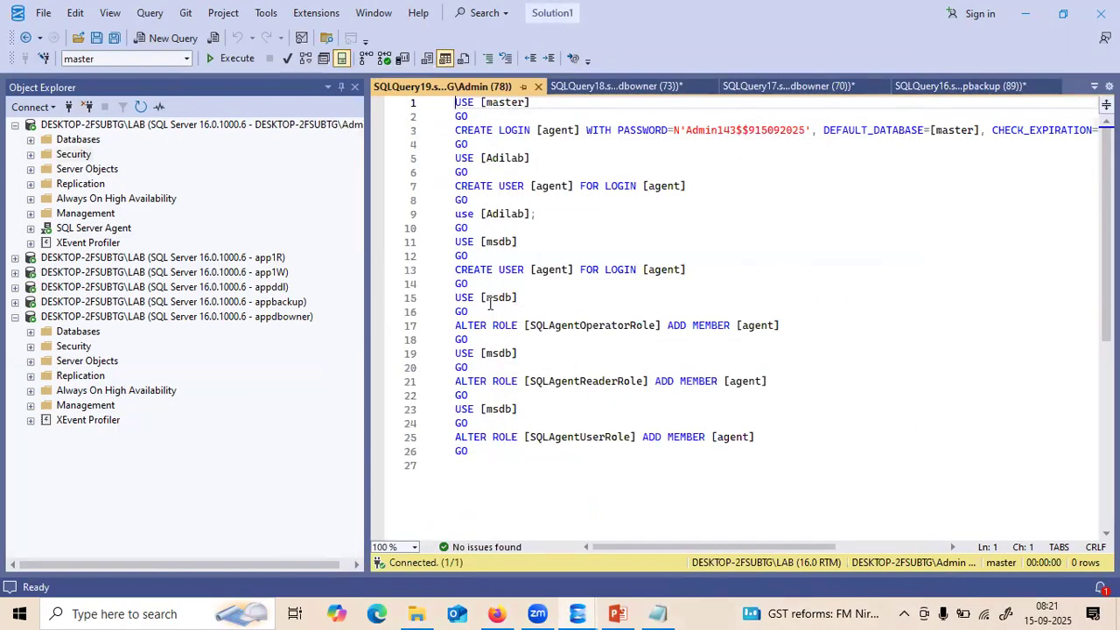
drag(472, 341, 445, 329)
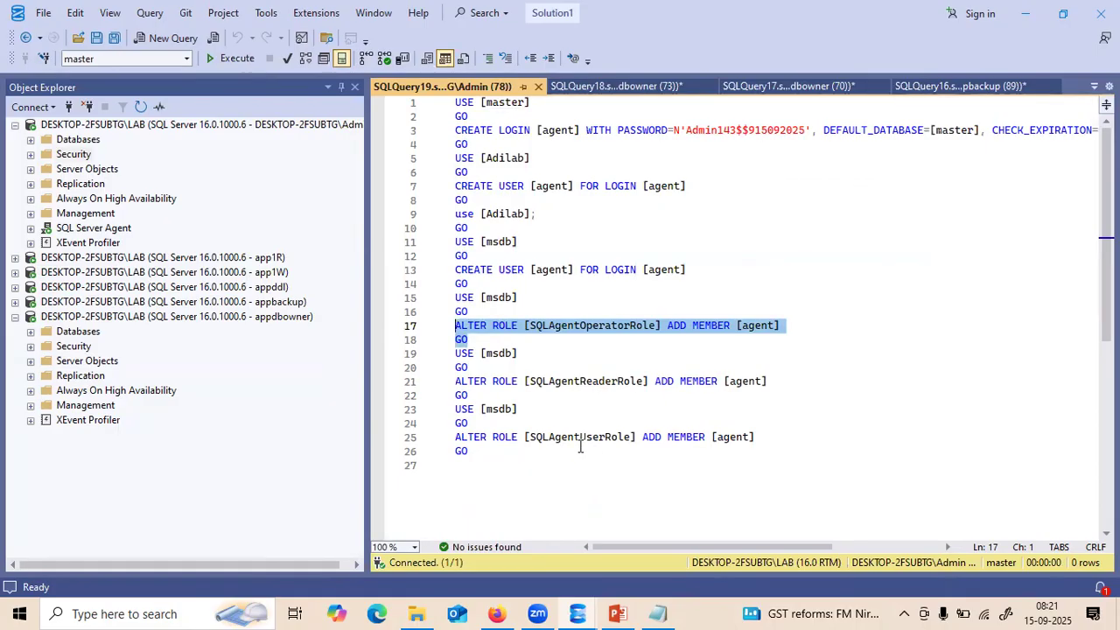
click(14, 126)
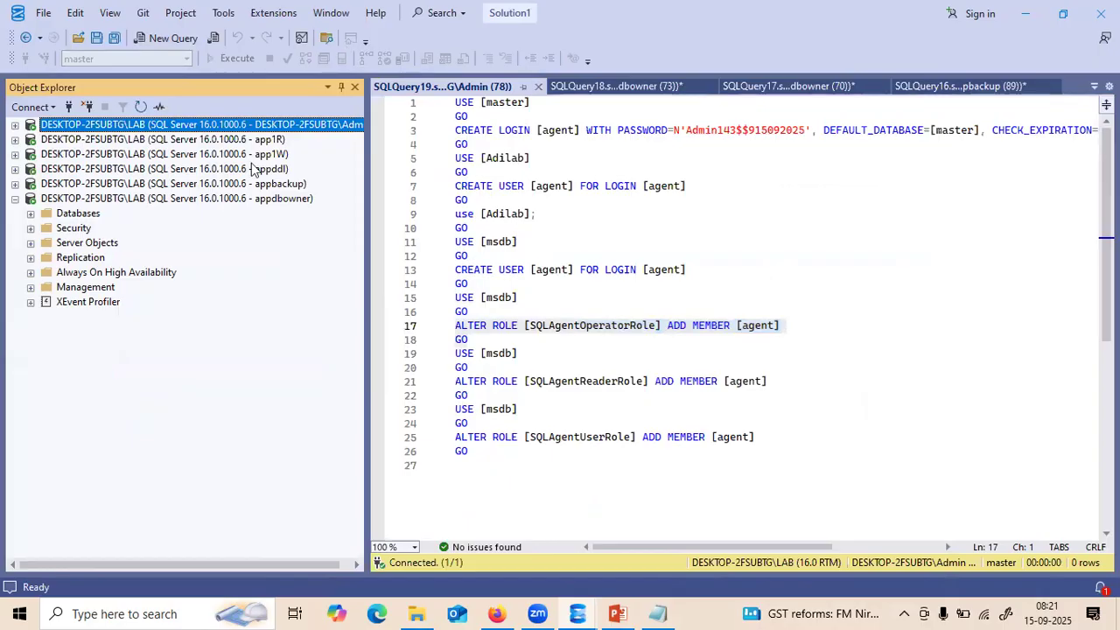
- Connect to the DESKTOP-2FSUBTG\LAB Database Engine as login agent using SQL Server Authentication
click(35, 108)
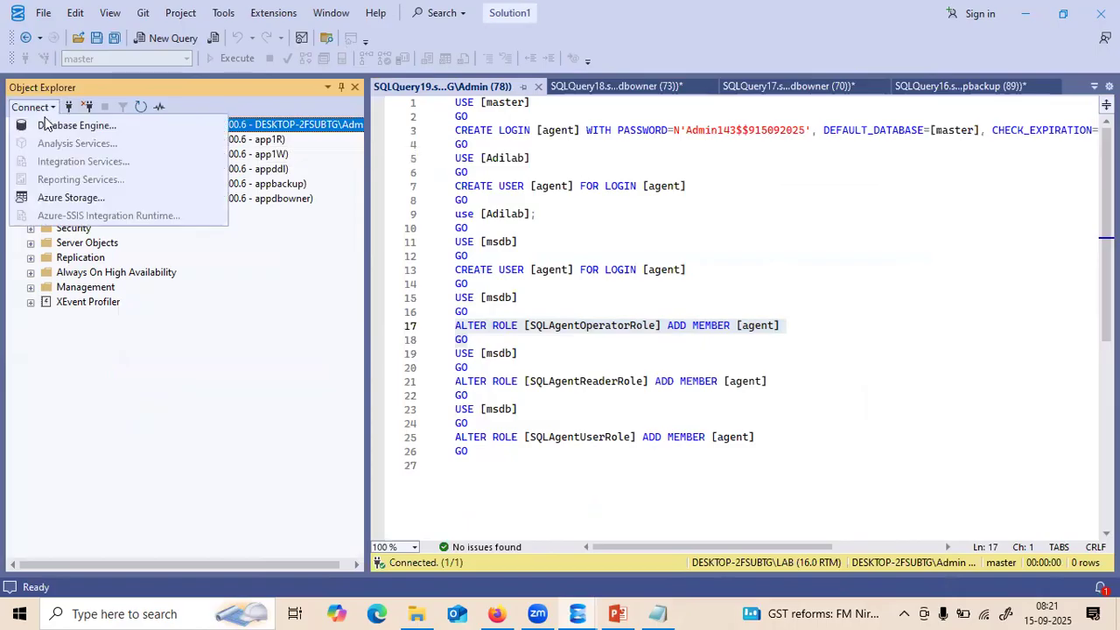
click(51, 127)
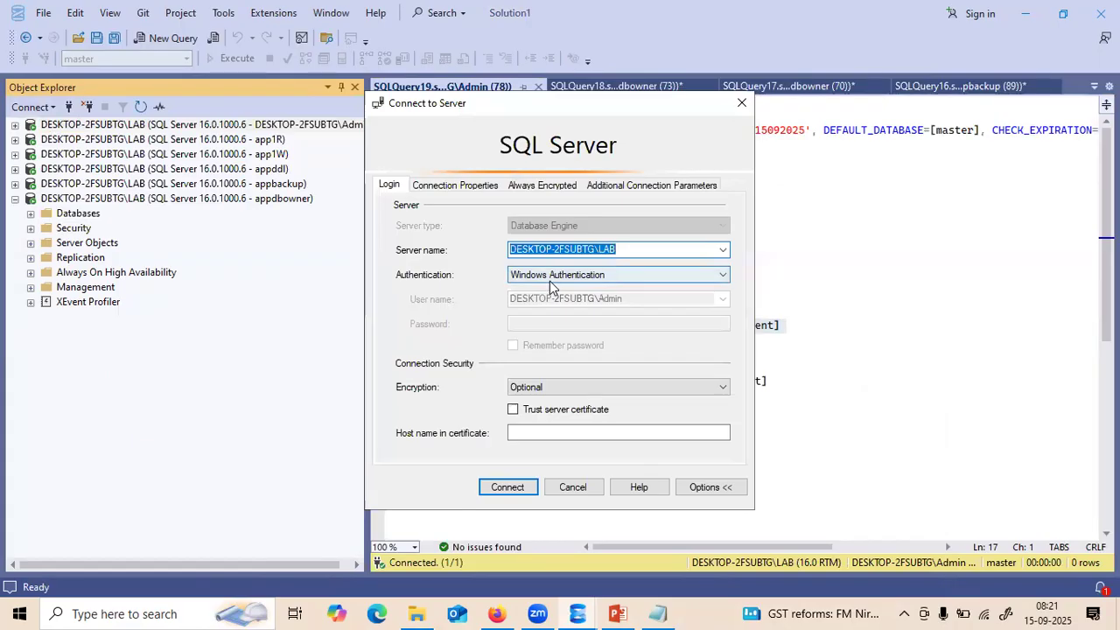
click(549, 278)
click(544, 302)
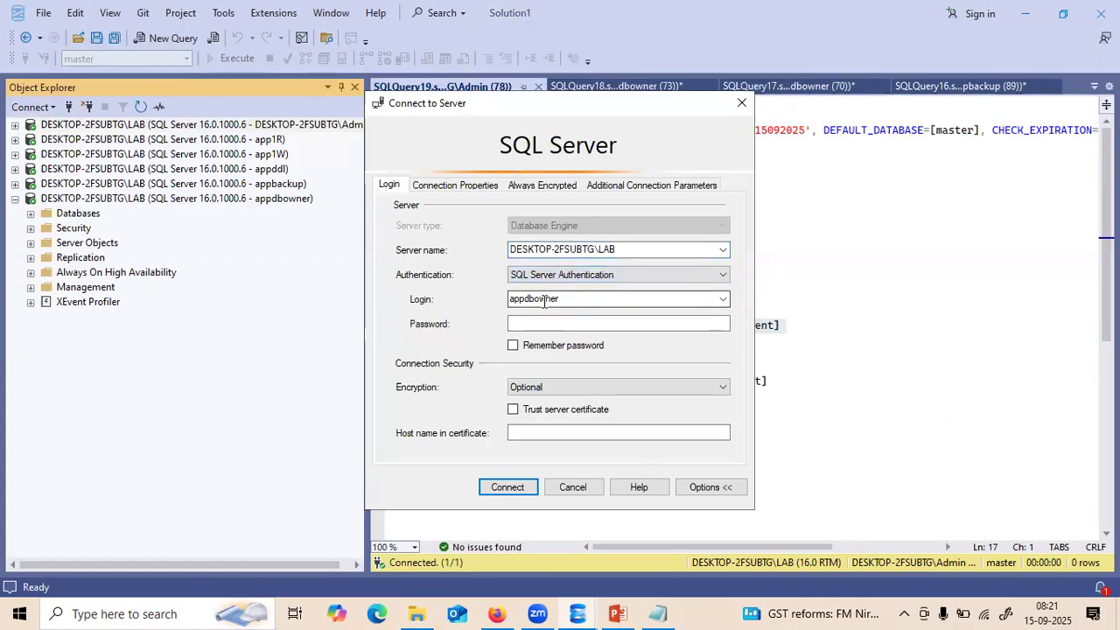
double_click(565, 301)
text(agent)
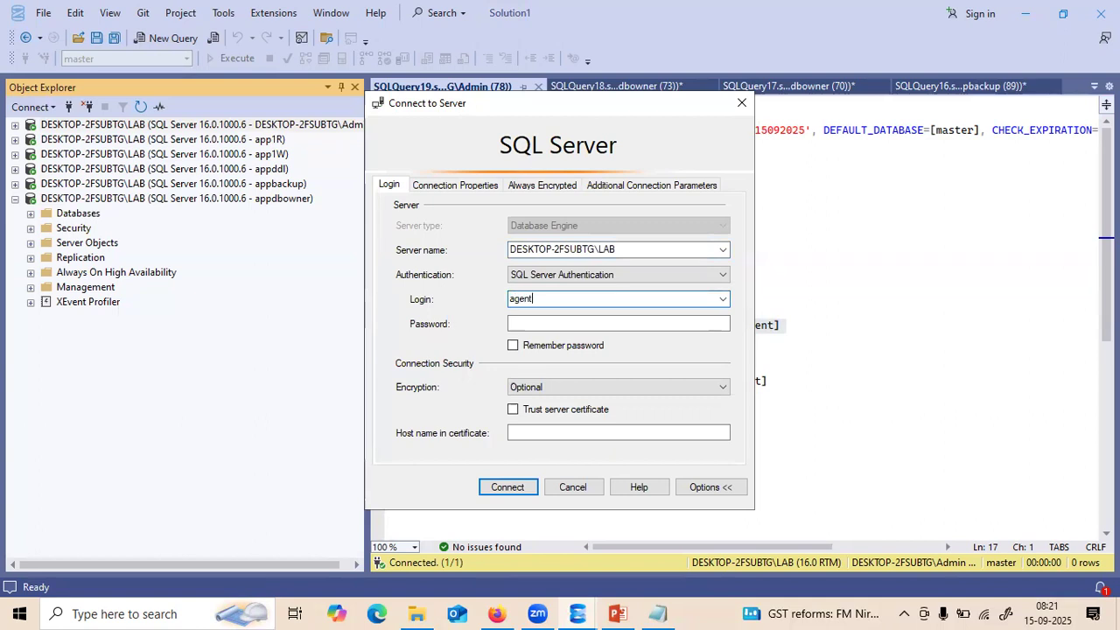
click(542, 321)
key(ctrl+v)
click(511, 483)
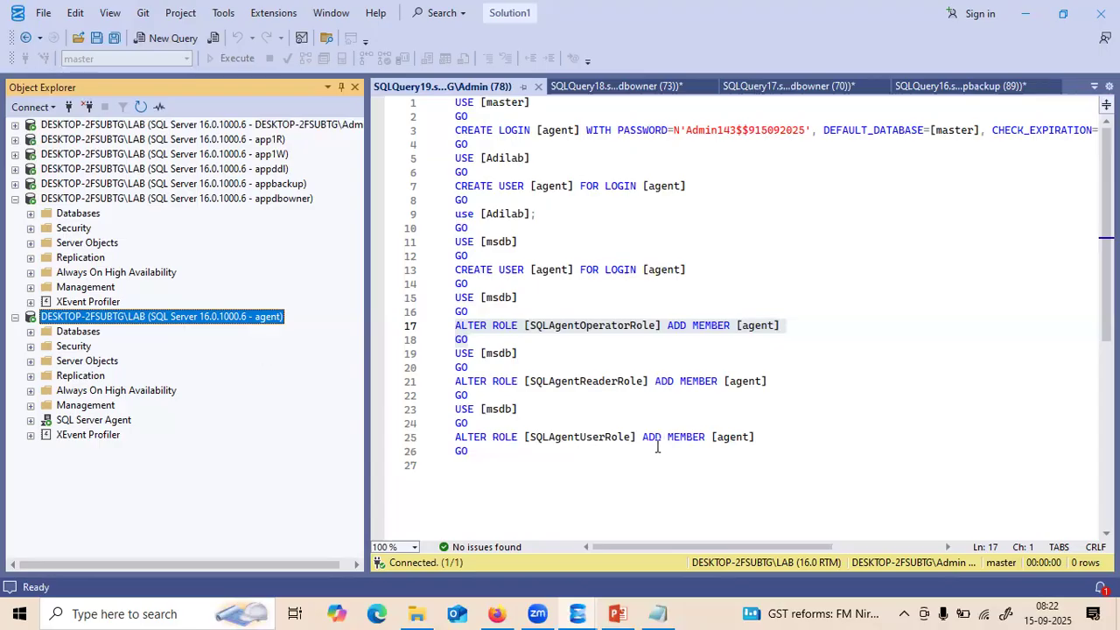
- Expand SQL Server Agent > Jobs under the agent connection and then the admin connection
click(31, 420)
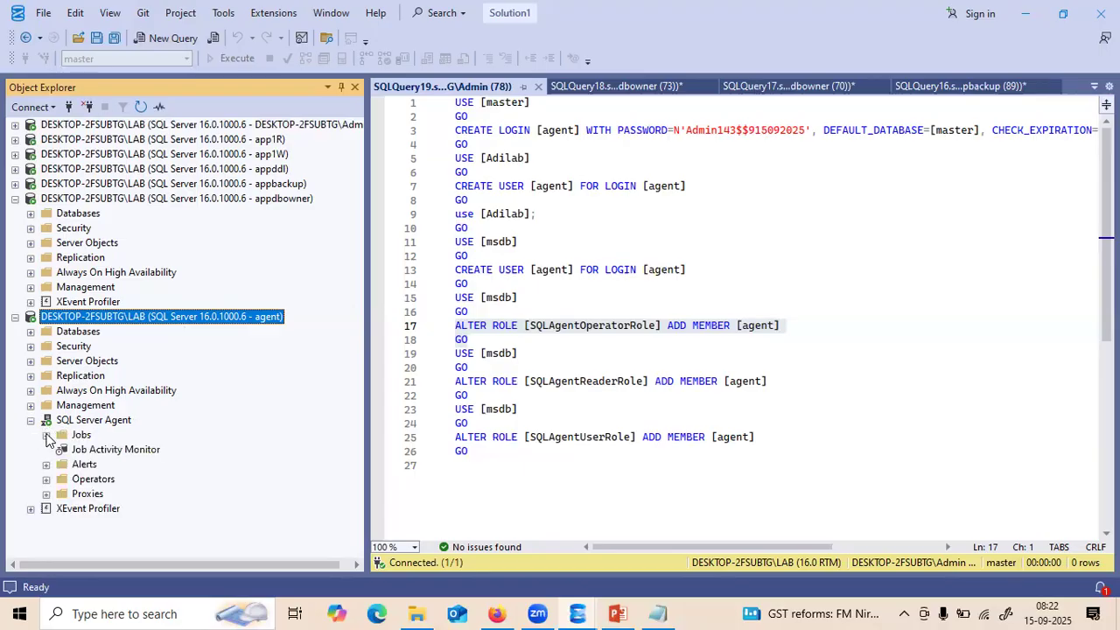
click(46, 435)
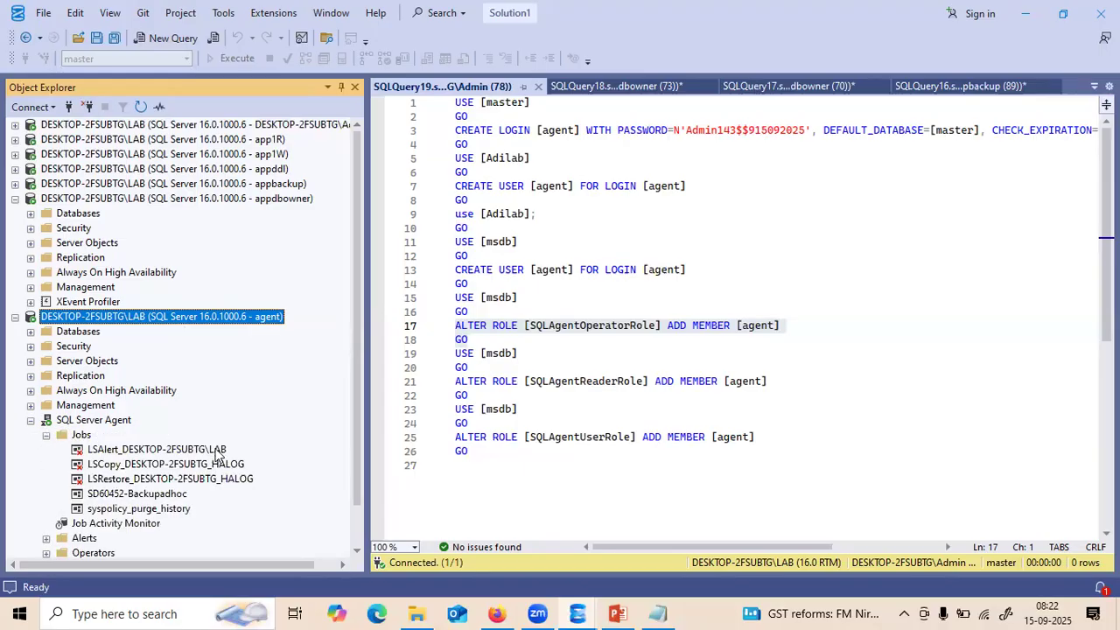
click(15, 125)
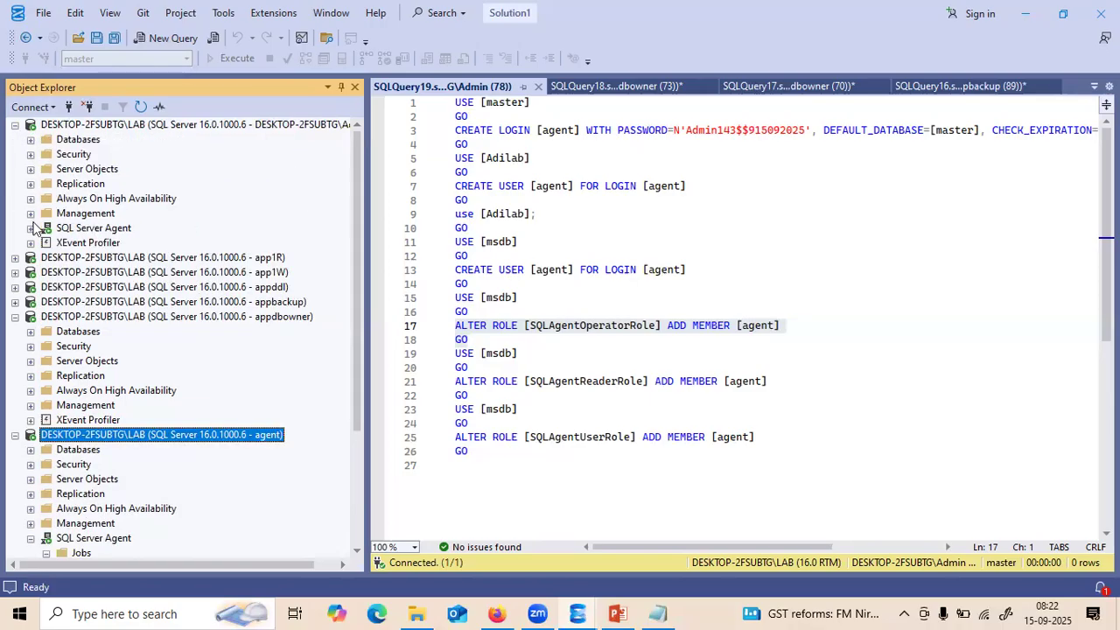
click(31, 227)
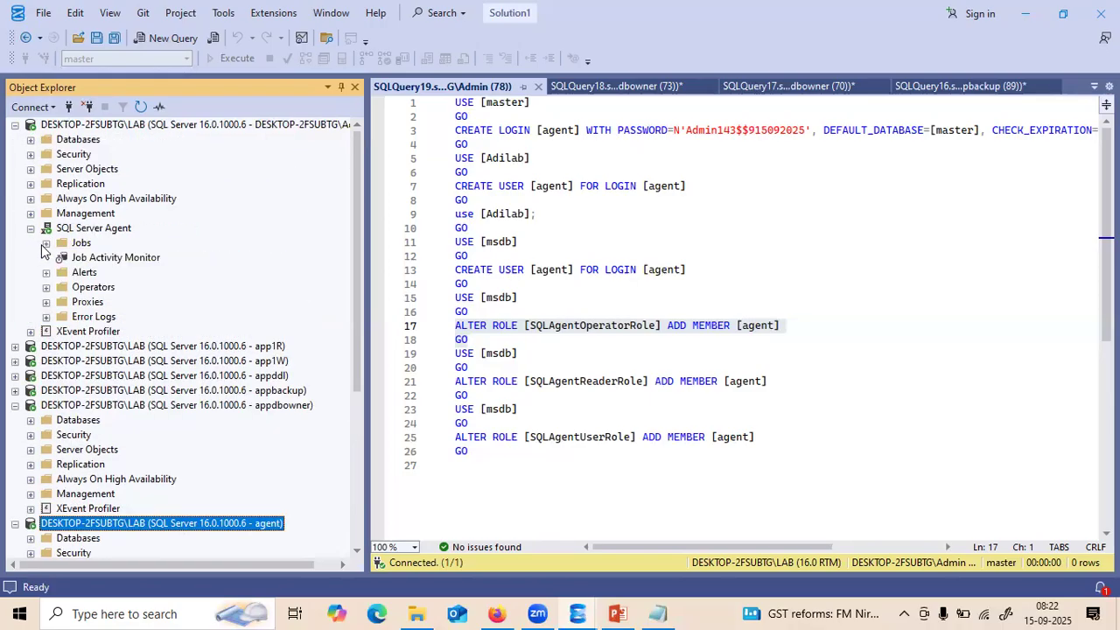
click(46, 243)
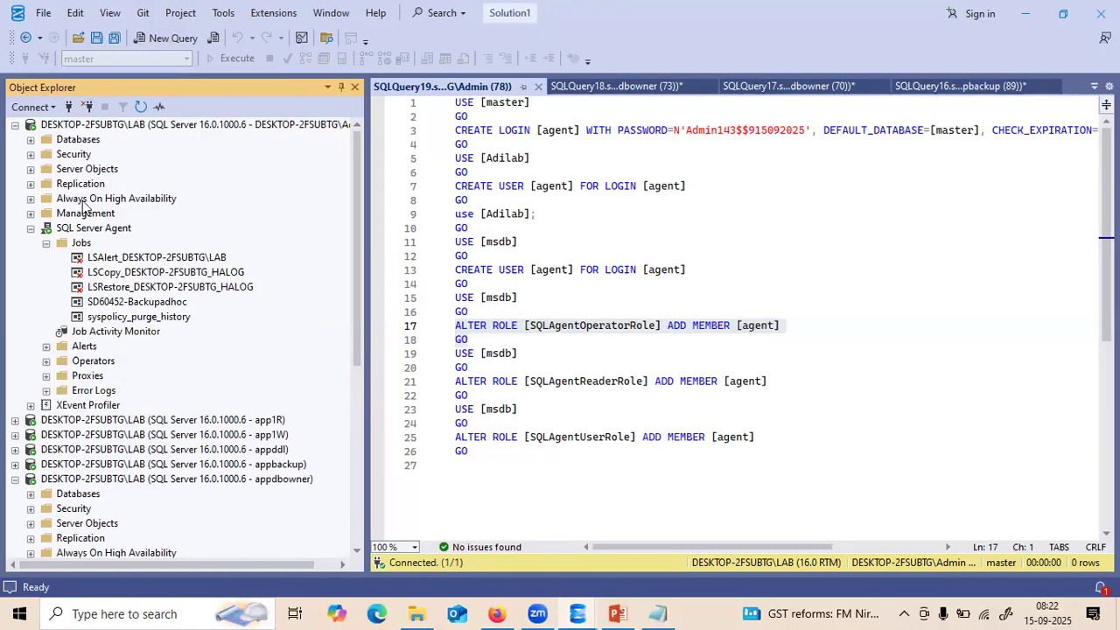
- Collapse the admin, appdbowner and agent server connections
click(14, 125)
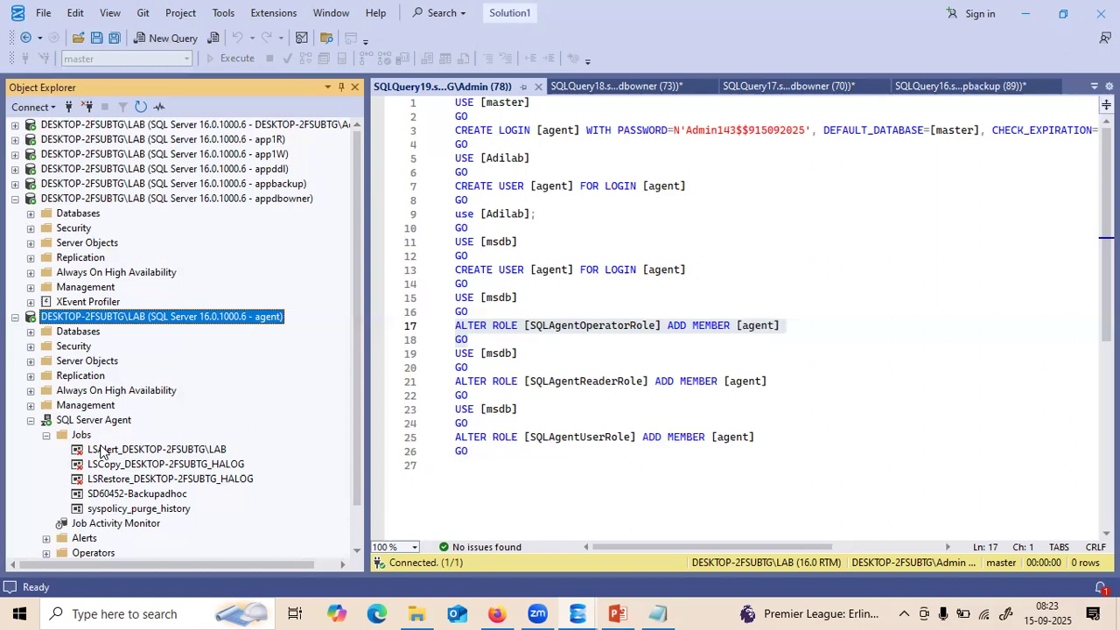
click(15, 199)
click(15, 213)
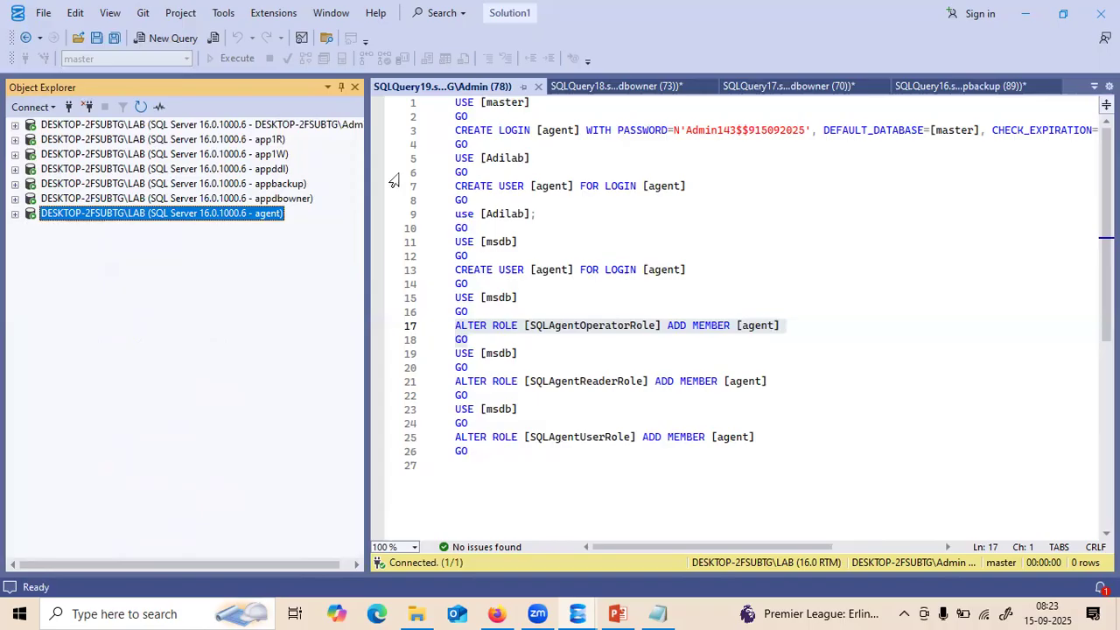
- Close the SQLQuery19 login-setup script, leaving SQLQuery18 active
click(538, 87)
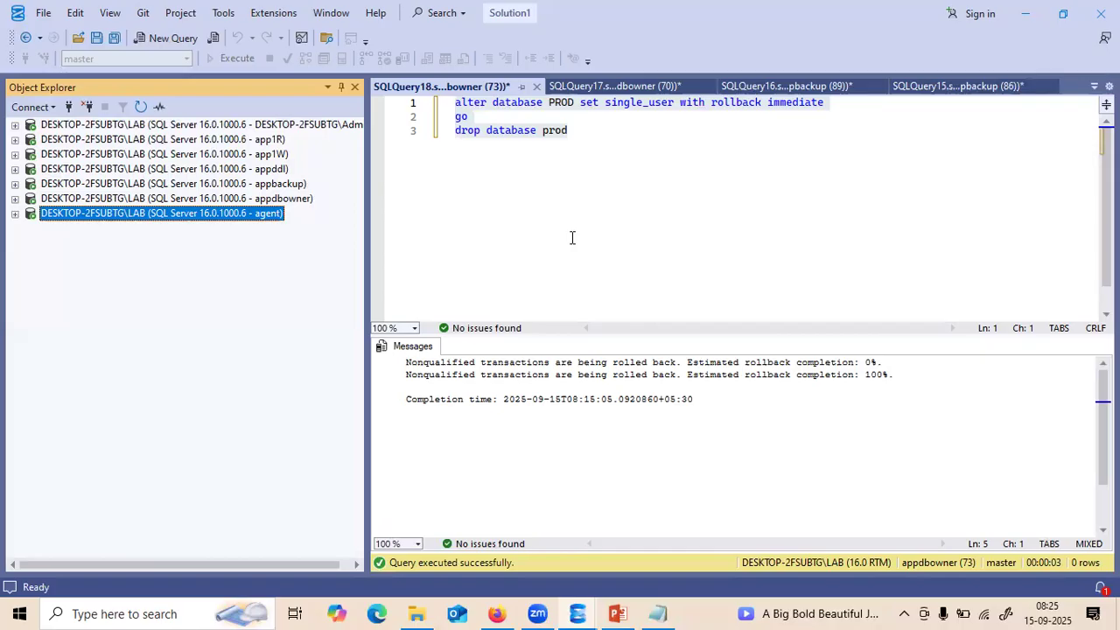
- Copy the prod backup statement from SQLQuery16 into a new query on the admin connection
drag(571, 237, 610, 83)
click(610, 85)
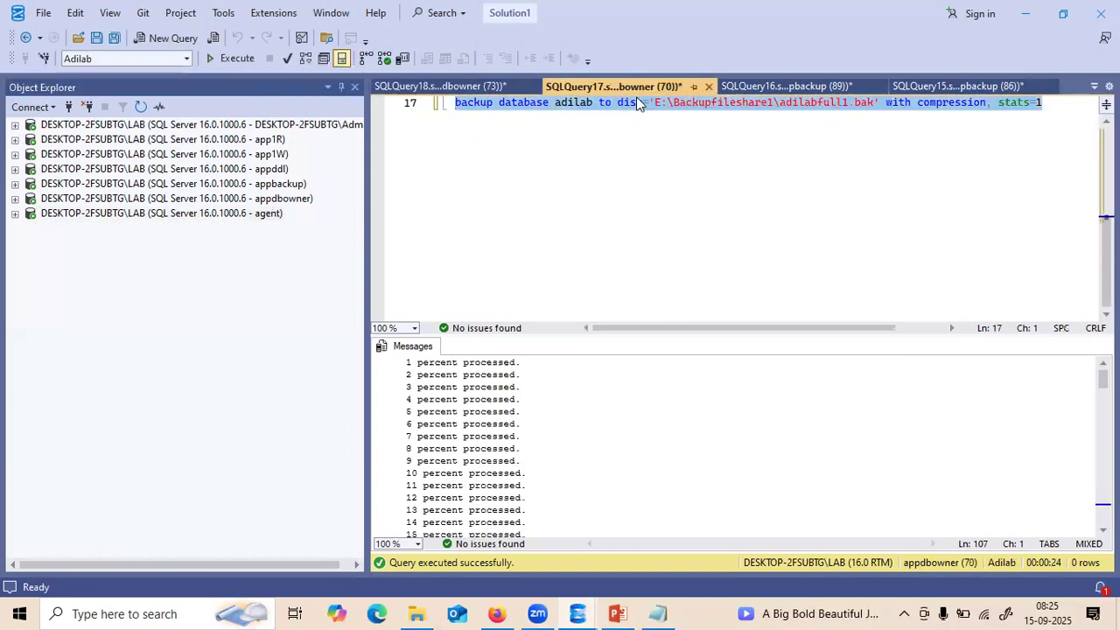
click(728, 87)
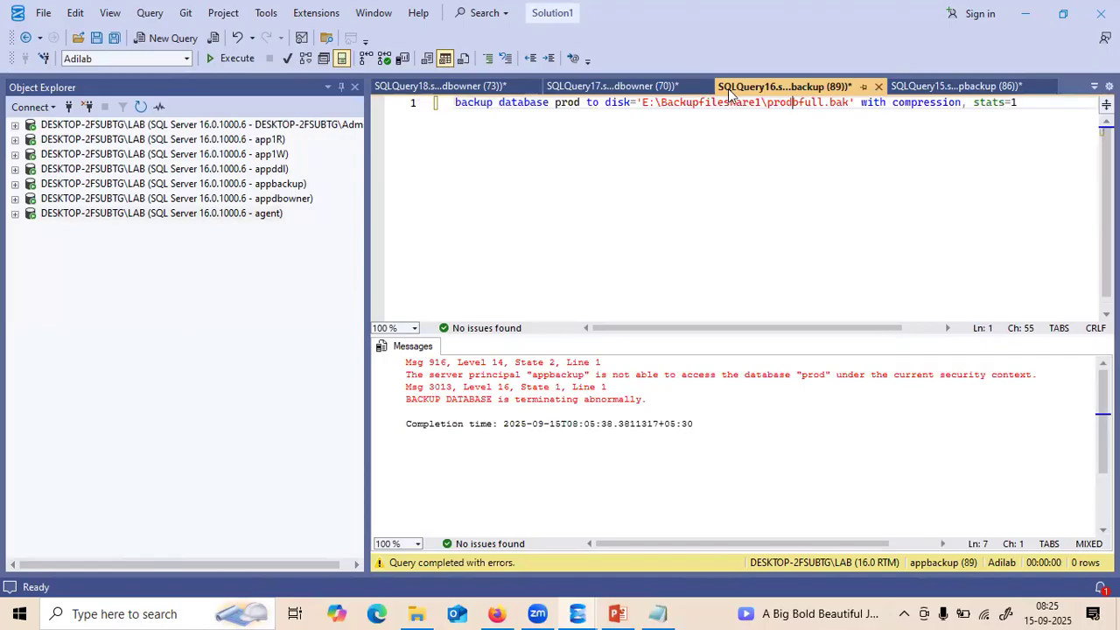
drag(1021, 102, 437, 109)
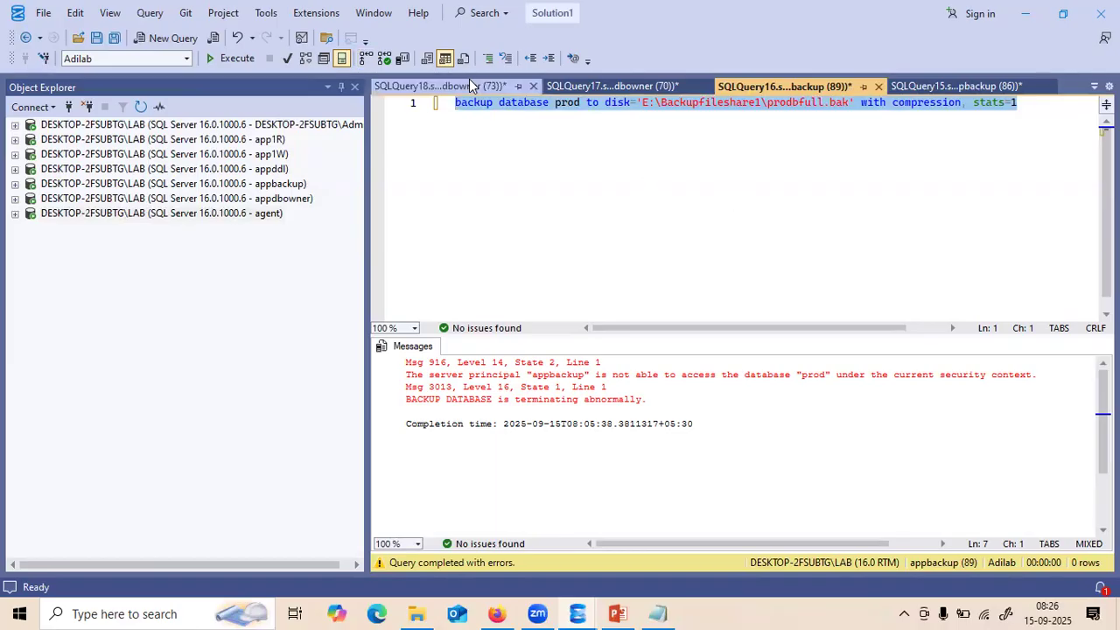
click(557, 145)
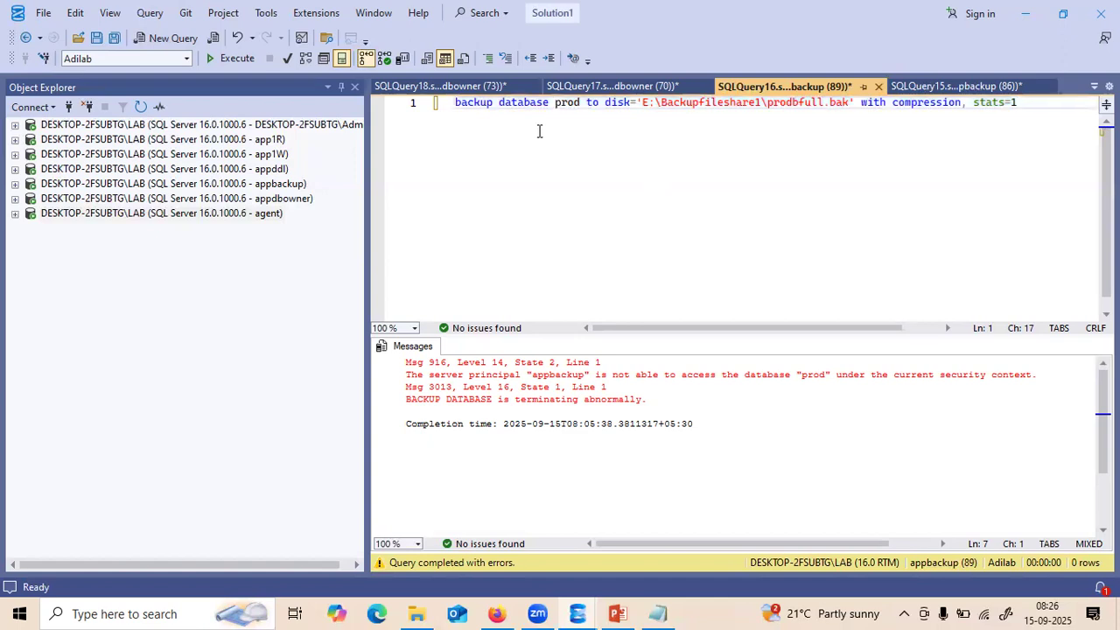
key(ctrl+a)
key(ctrl+c)
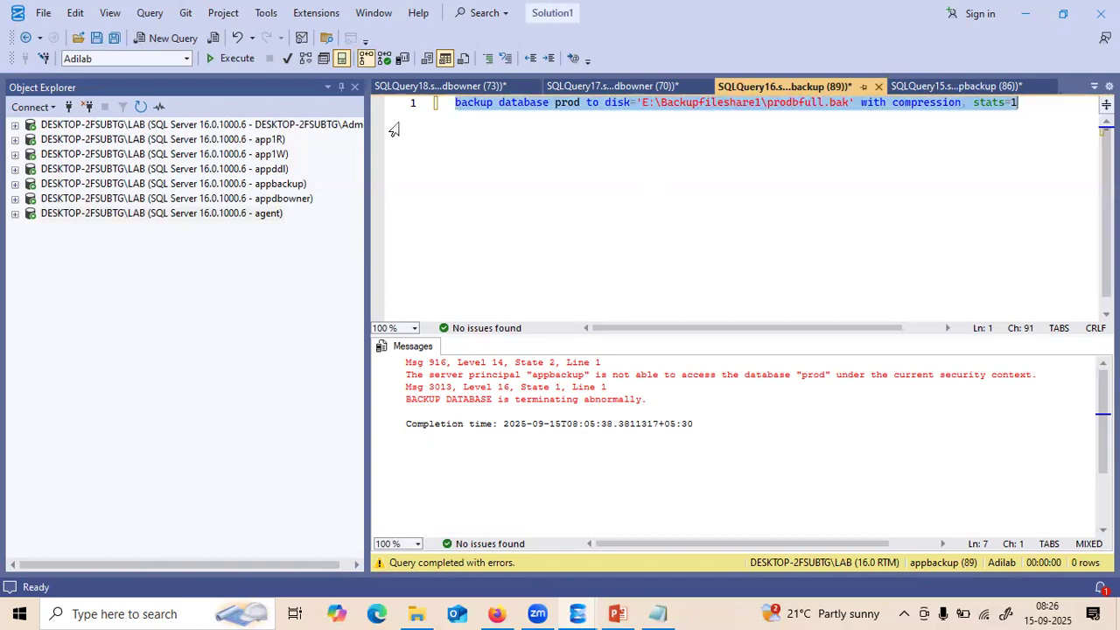
click(146, 126)
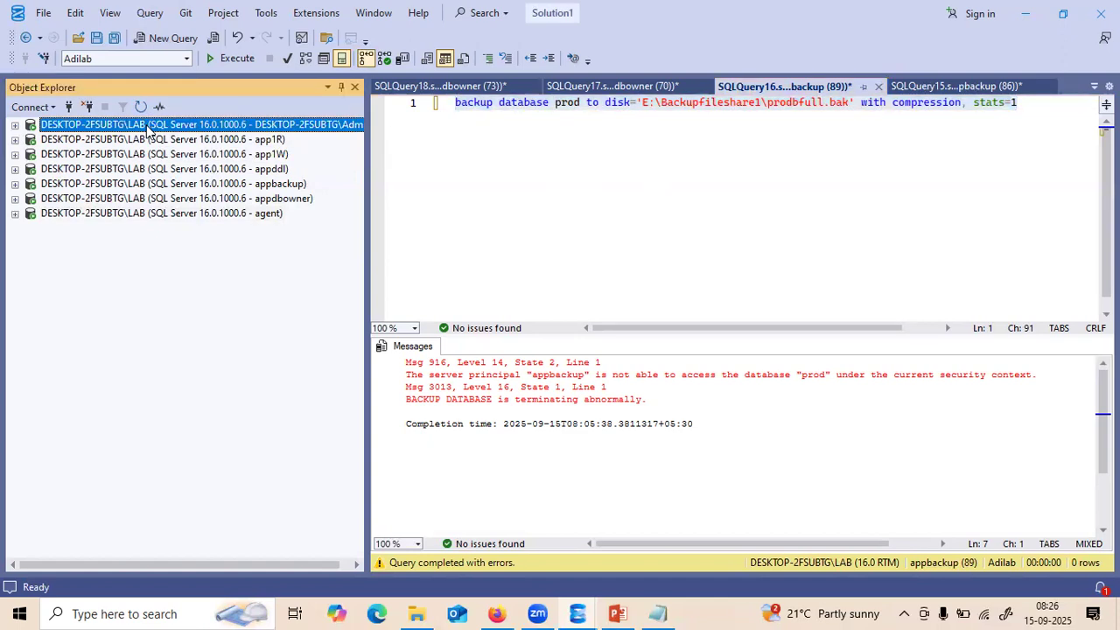
click(168, 39)
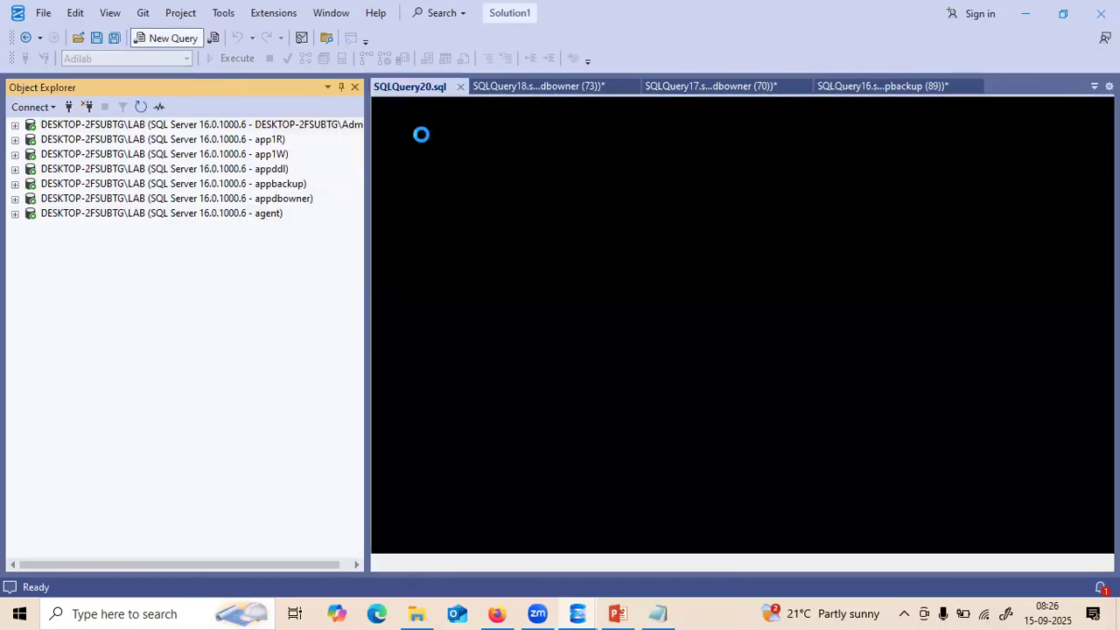
key(ctrl+v)
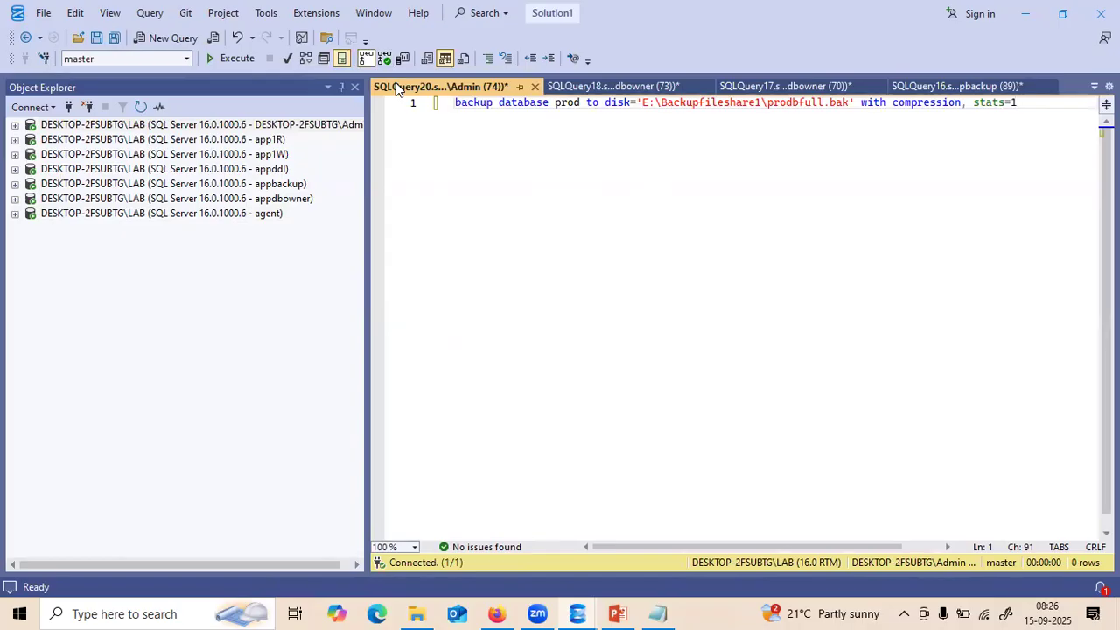
- Select the whole prod backup statement and execute it with F5
click(542, 116)
key(ctrl+a)
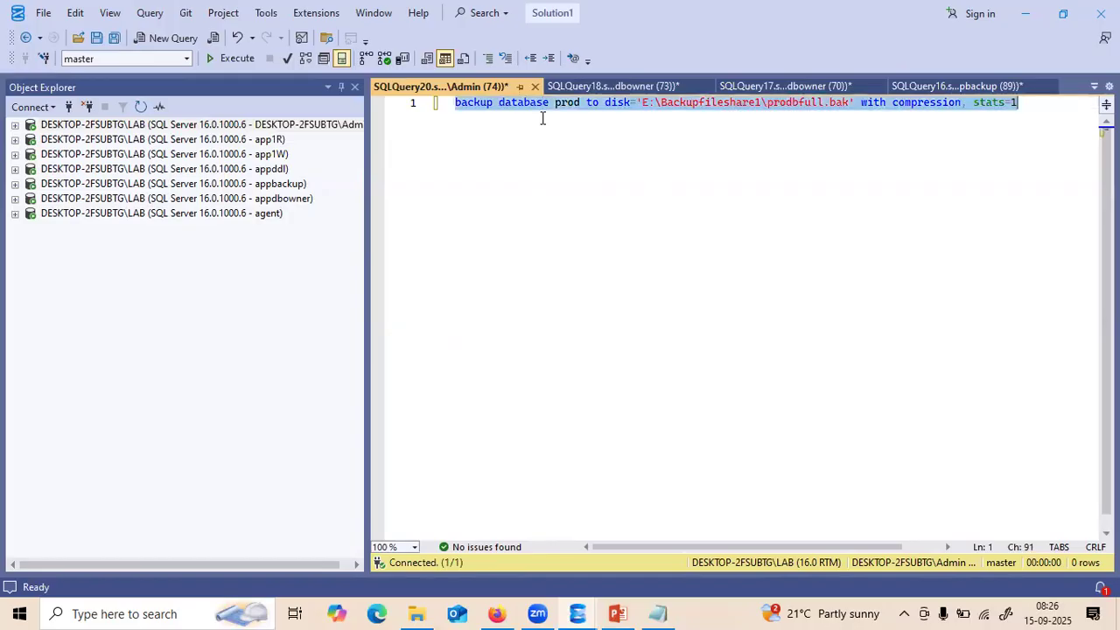
key(F5)
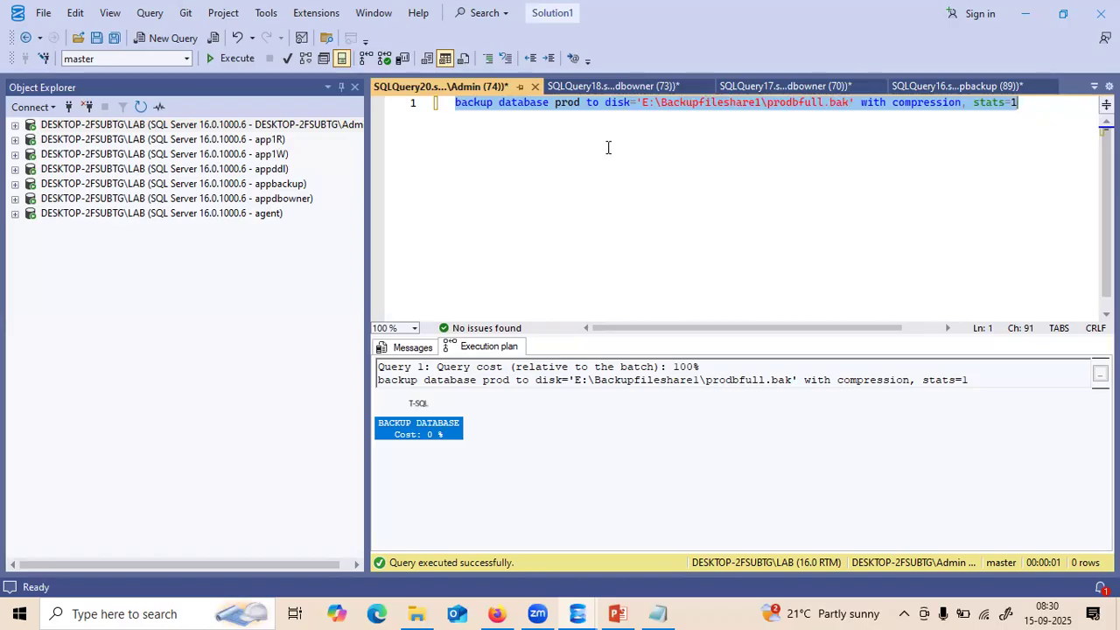
- Show the Execution plan tab for the completed prod backup to prodbfull.bak
click(626, 75)
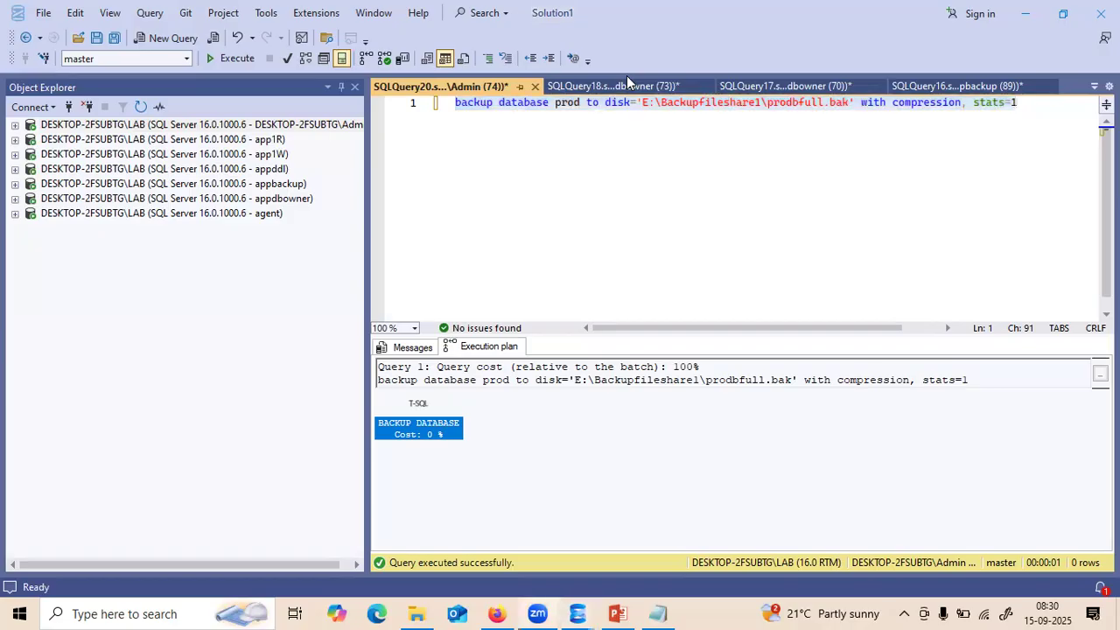